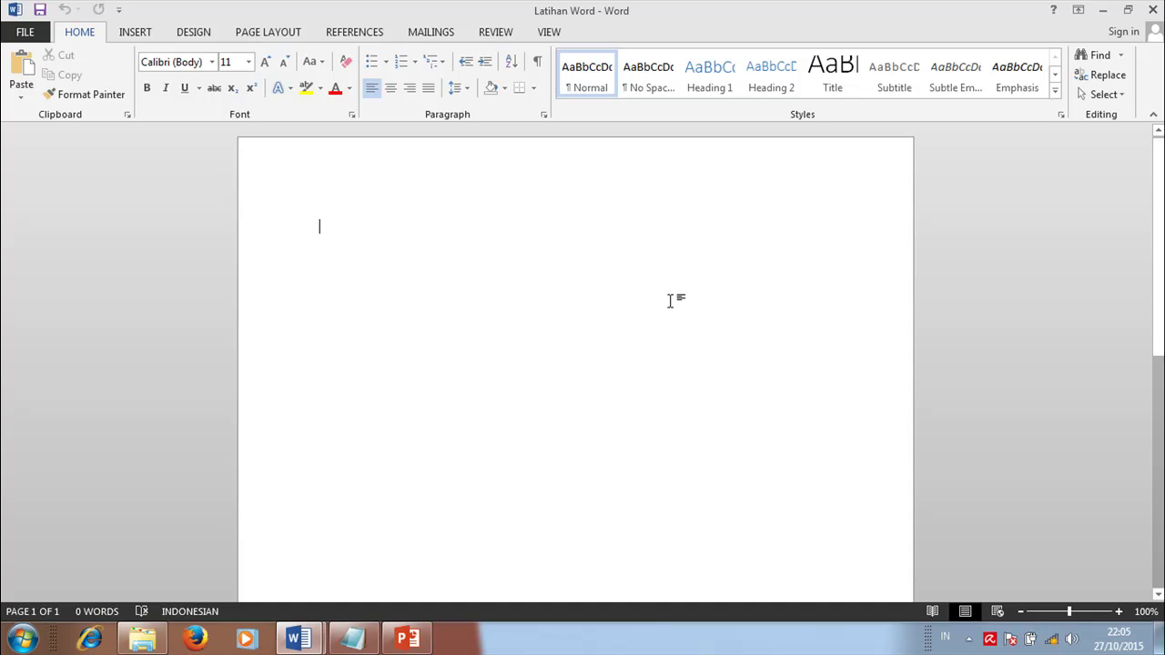
- Write the cover title "SISTEM INFORMASI PENJUALAN MENGGUNAKAN BAHASA PEMROGRAMAN VISUAL BASIC .NET" at the start of the blank page
text(SISTE)
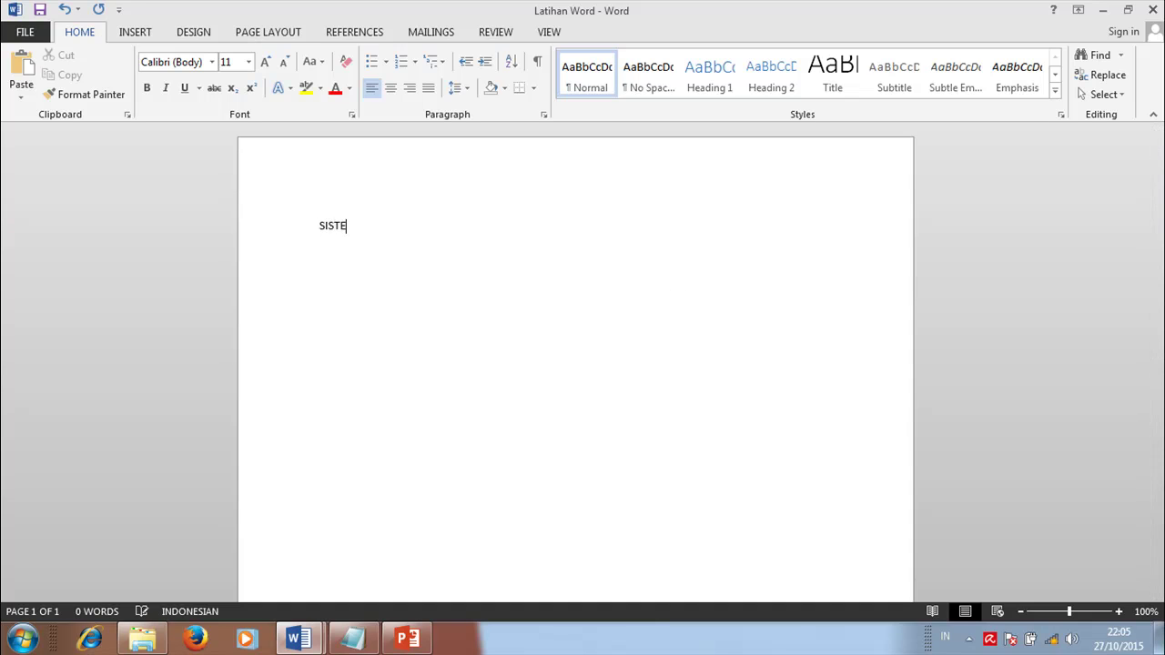
text(M INFORMSI)
text(ASI)
text(PENJUALAN)
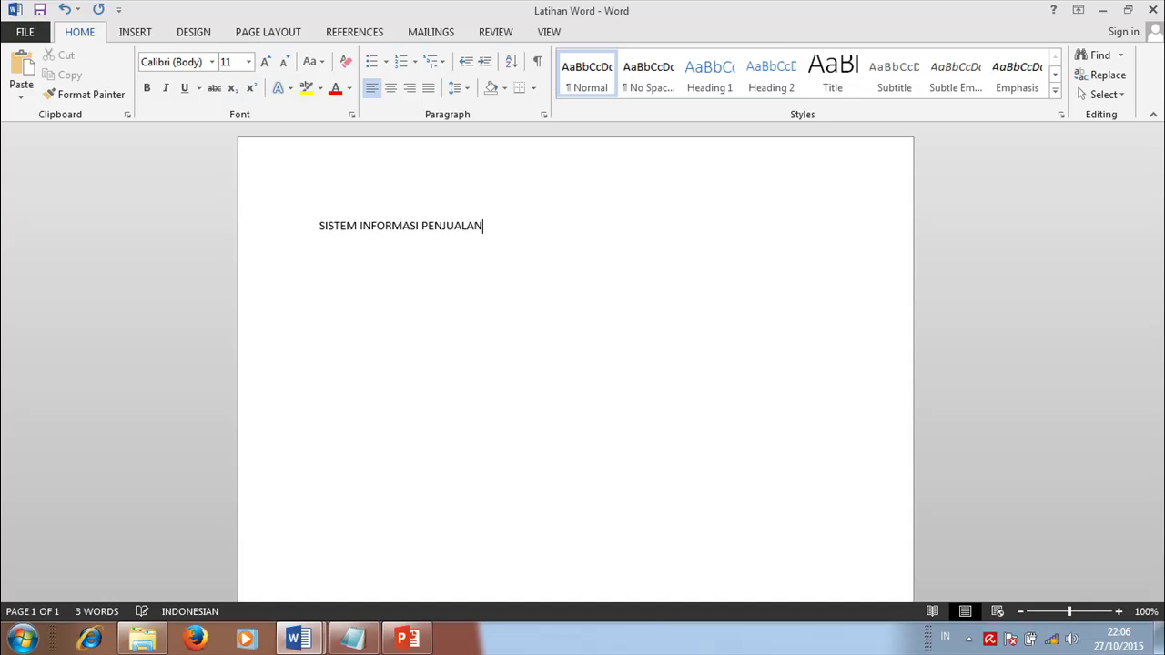
text( MENGGUNAKAN)
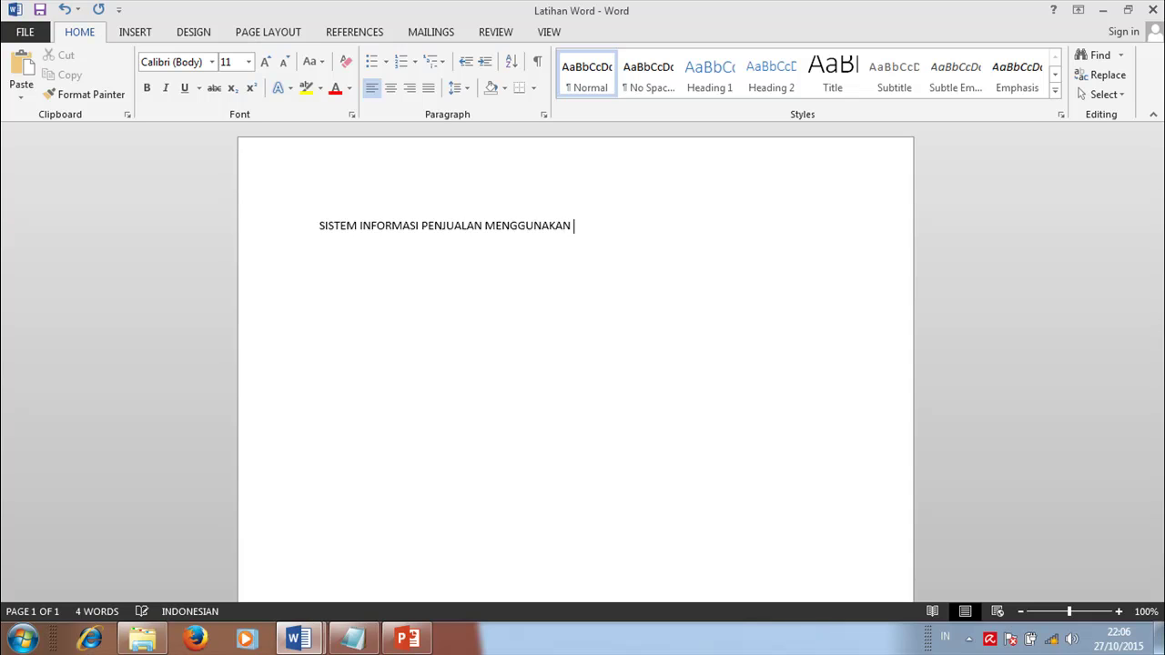
text( BAHASA PEMROGRMA)
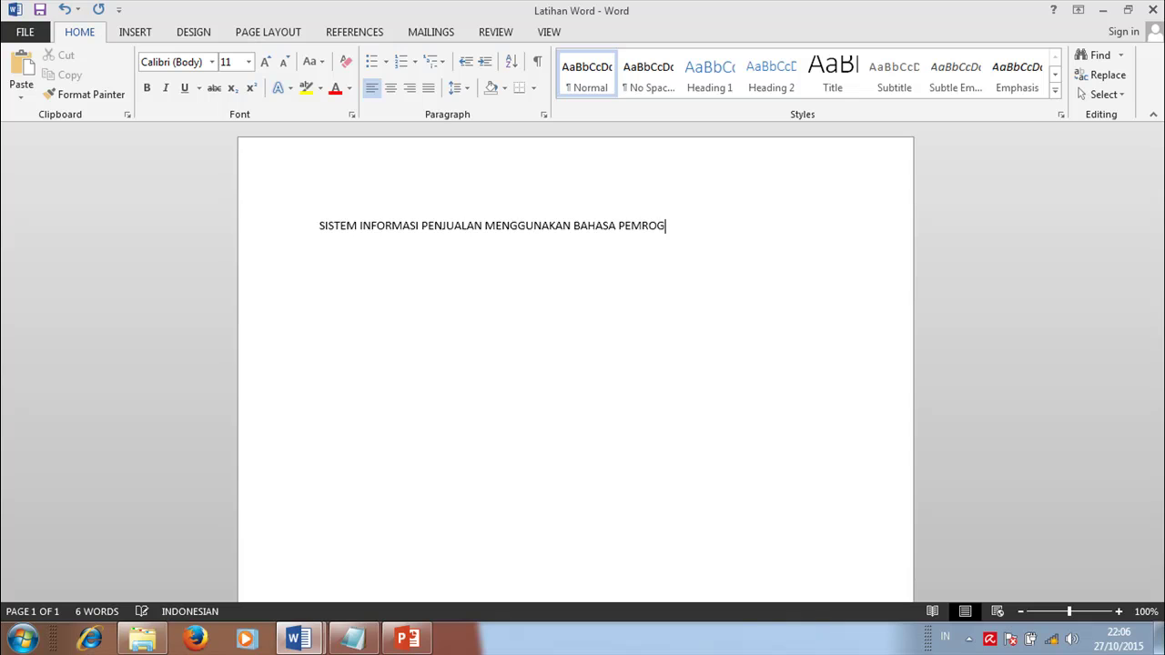
key(BackSpace)
key(BackSpace)
text(AMAN VISUAL BASIC)
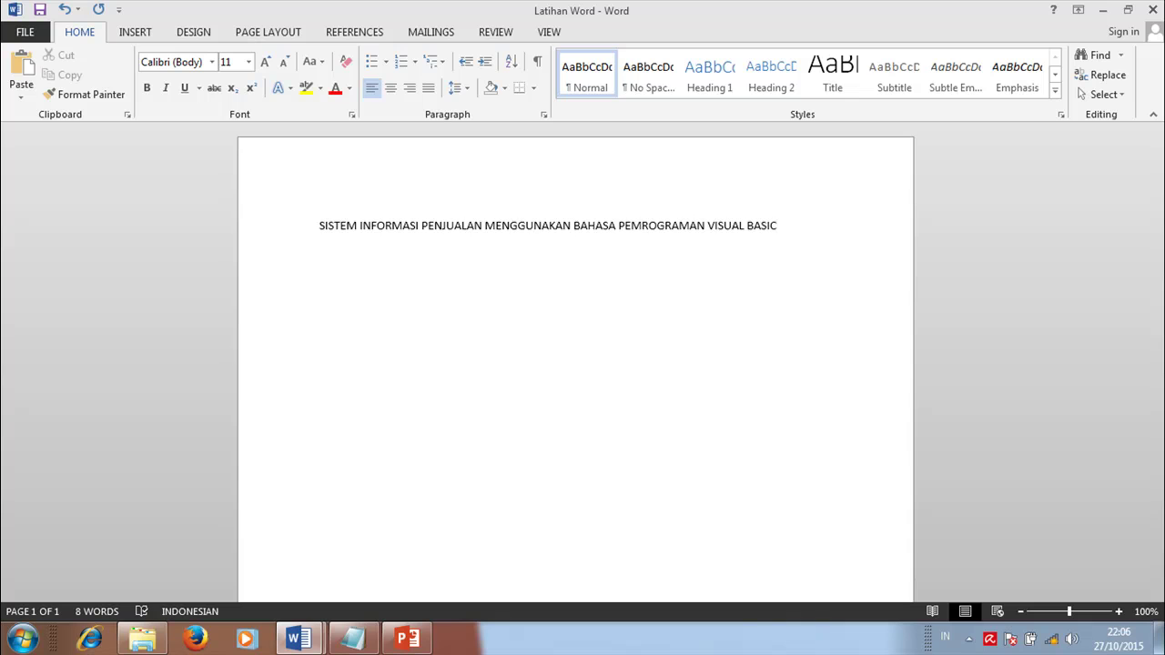
text( .NET)
- Format the whole title as Times New Roman, size 12, bold and centred
click(319, 225)
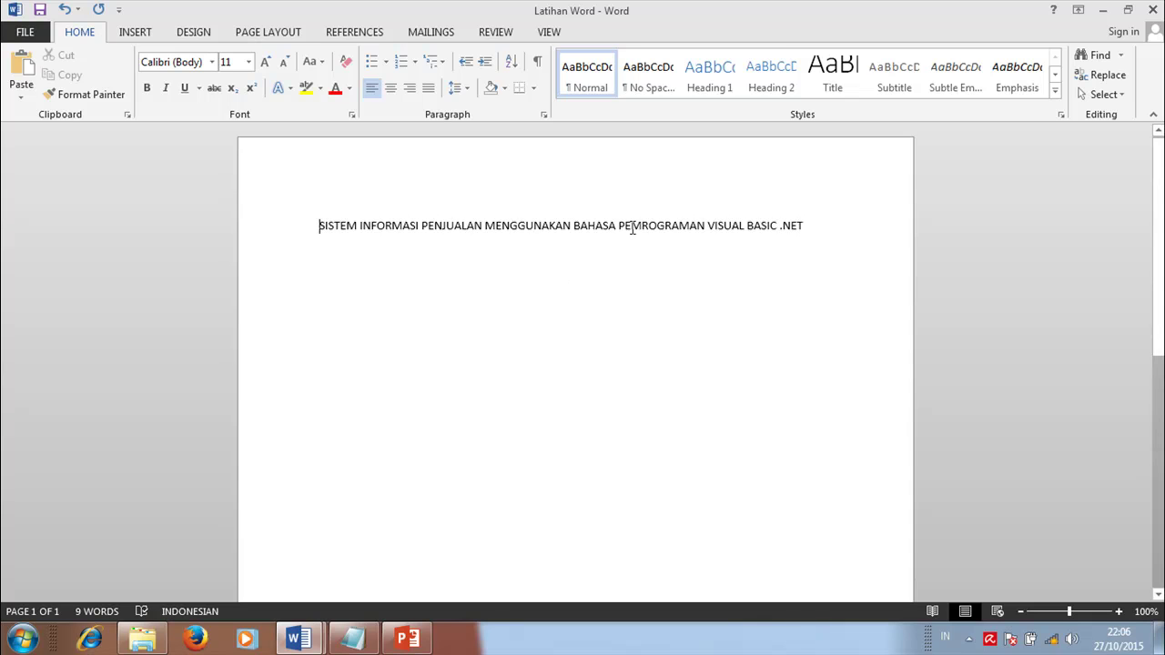
shift+click(799, 230)
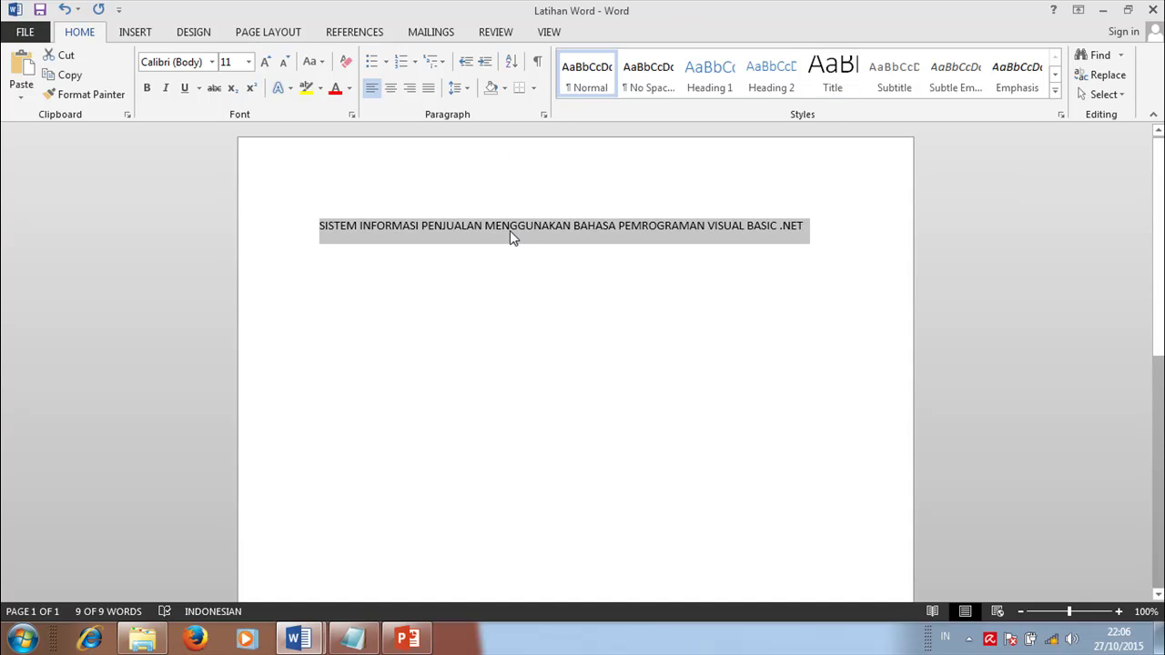
click(195, 64)
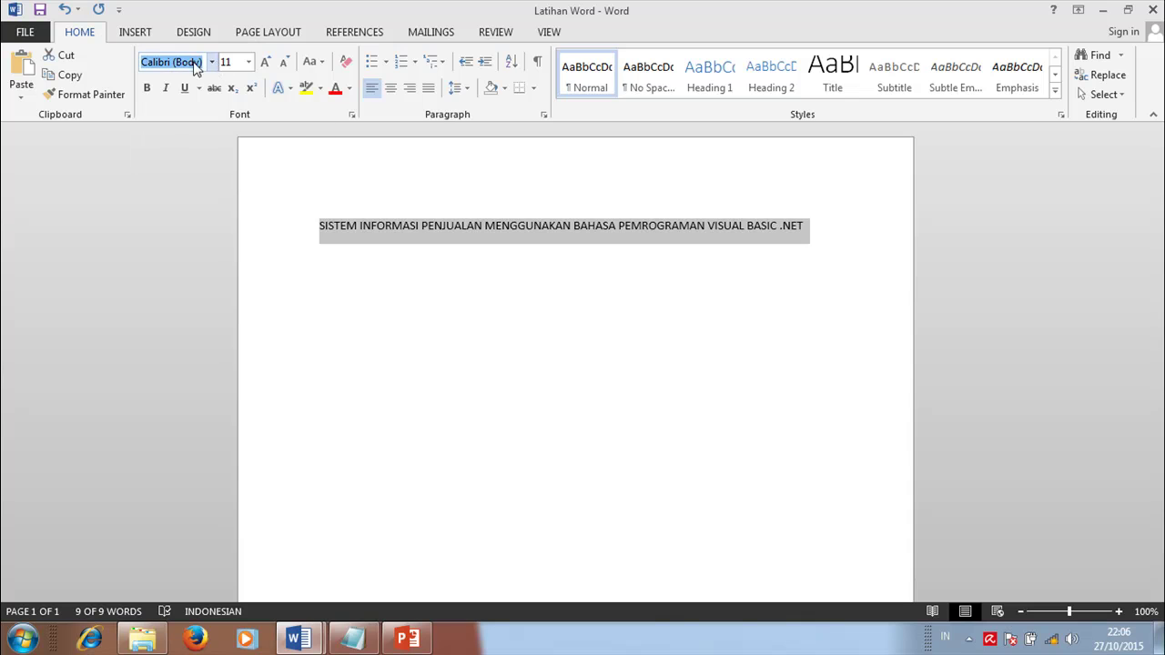
text(Times New Ro)
key(Return)
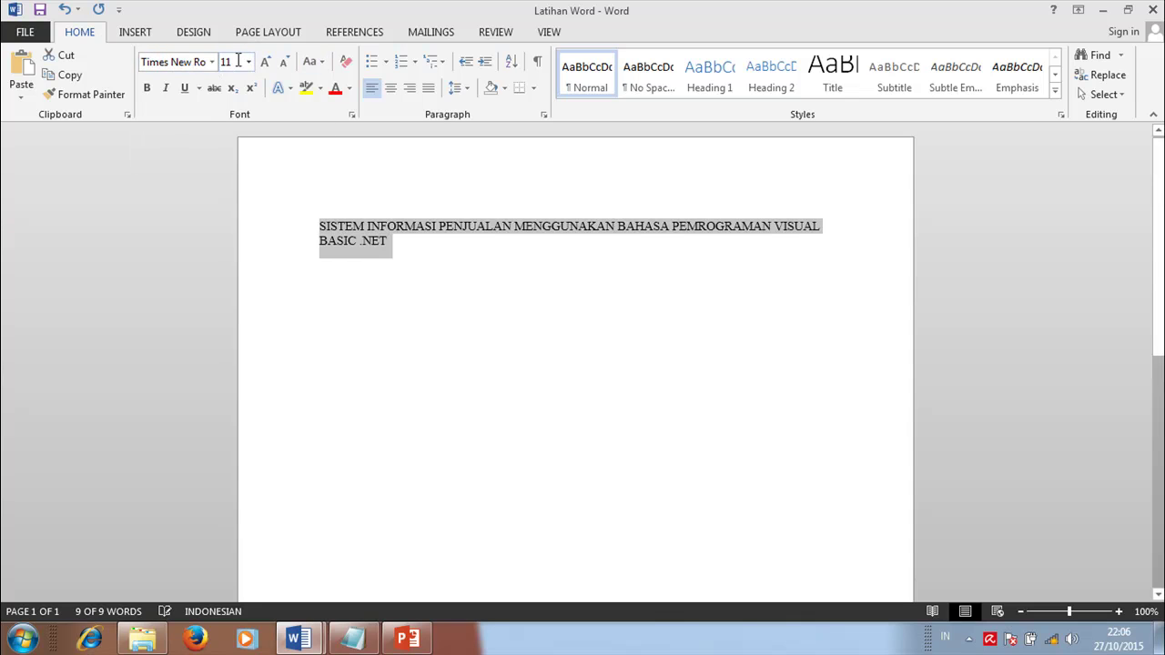
click(246, 62)
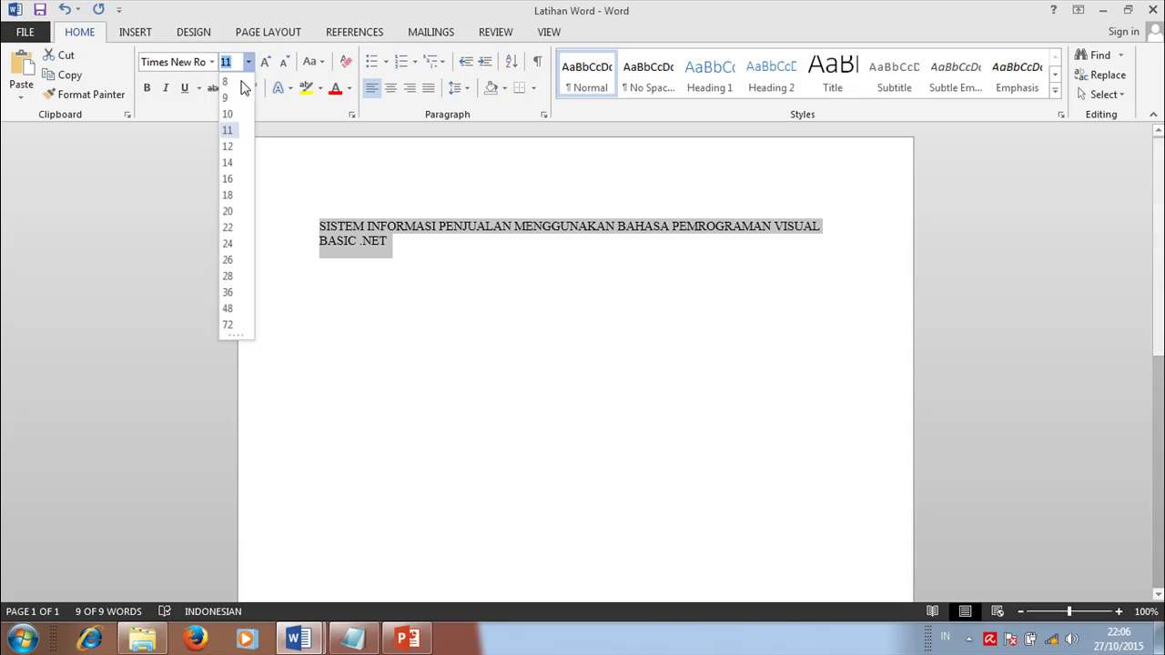
click(227, 148)
click(147, 88)
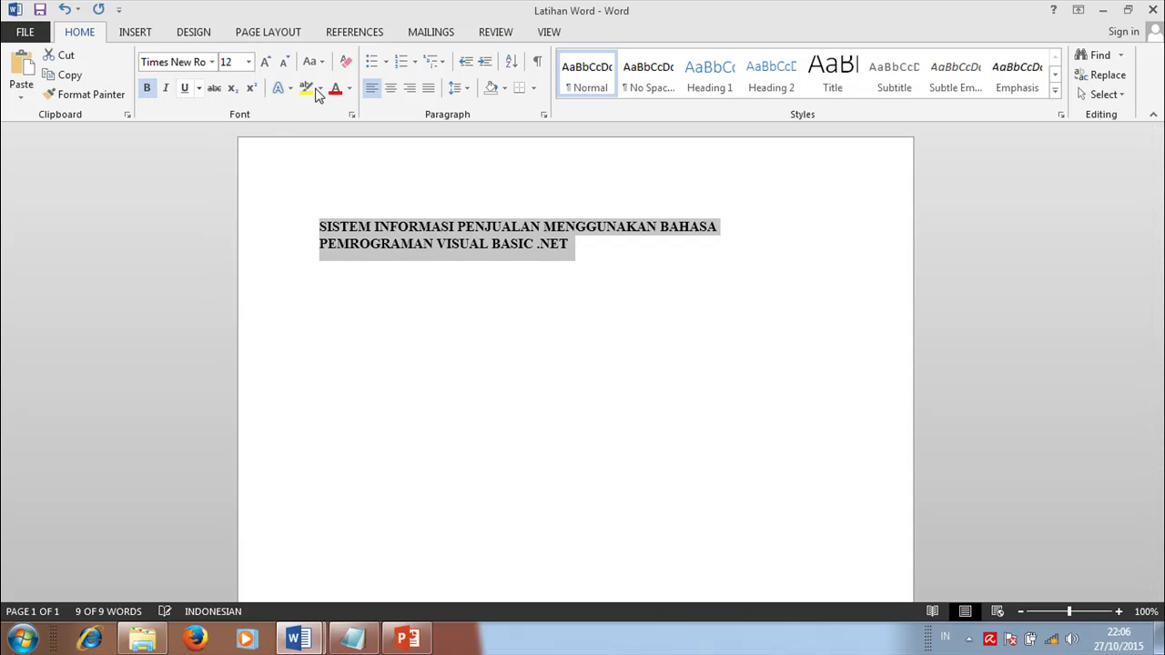
click(391, 91)
- Add the centred line "SKRIPSI" below the title, leaving an empty line between them
click(733, 250)
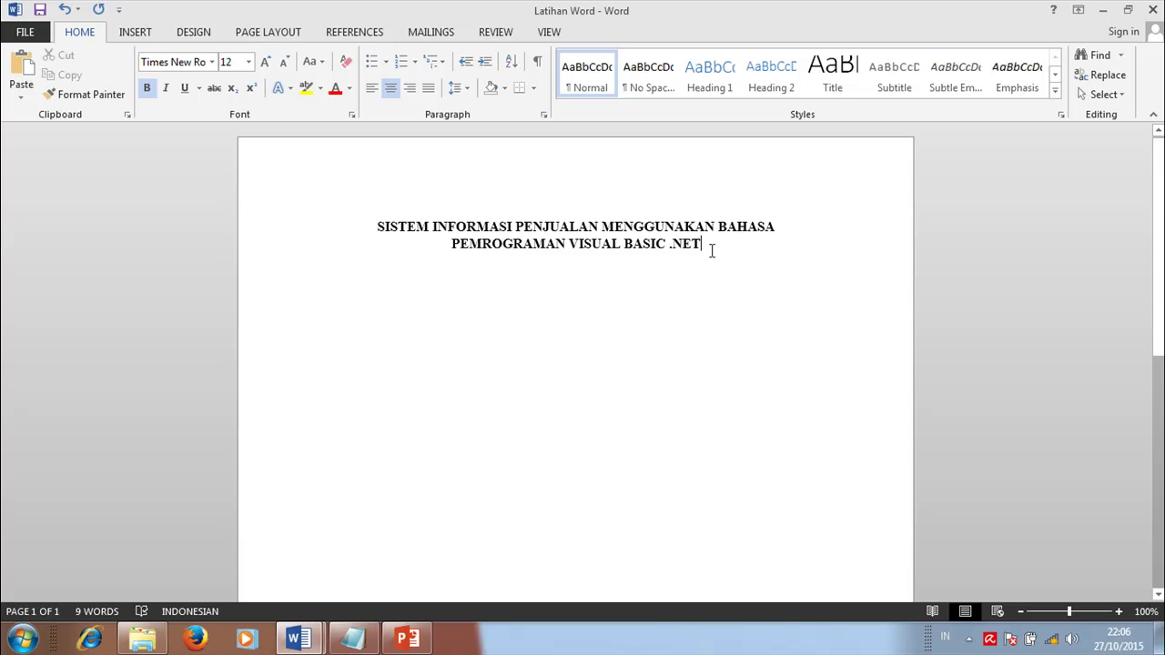
key(Return)
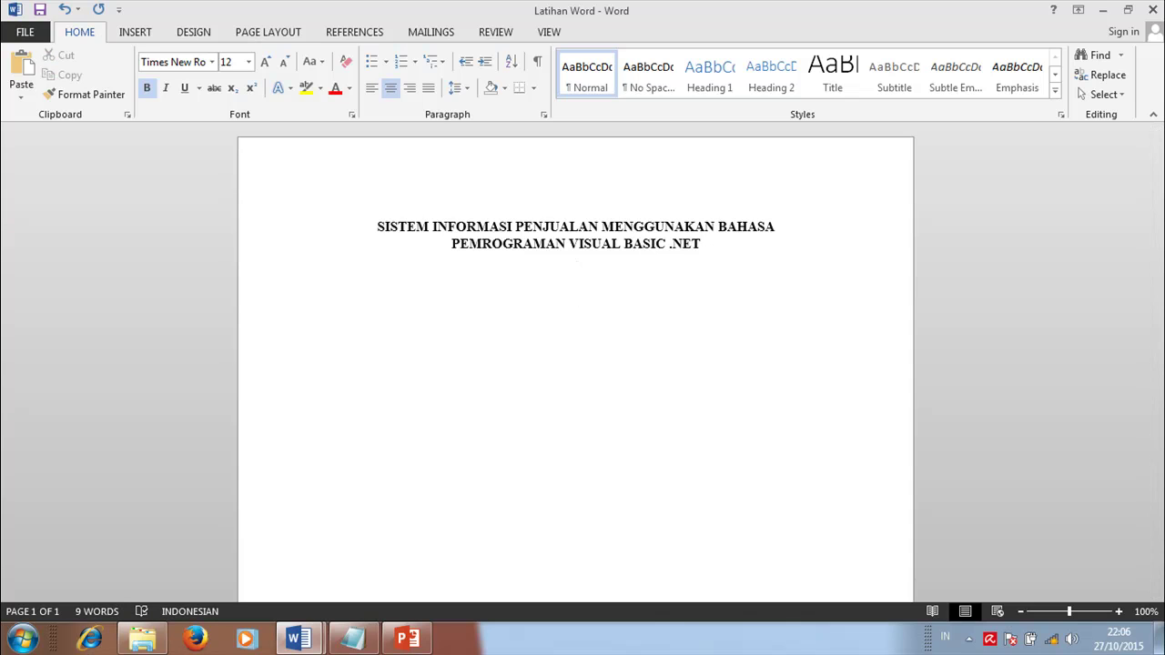
text(SKRIPSI)
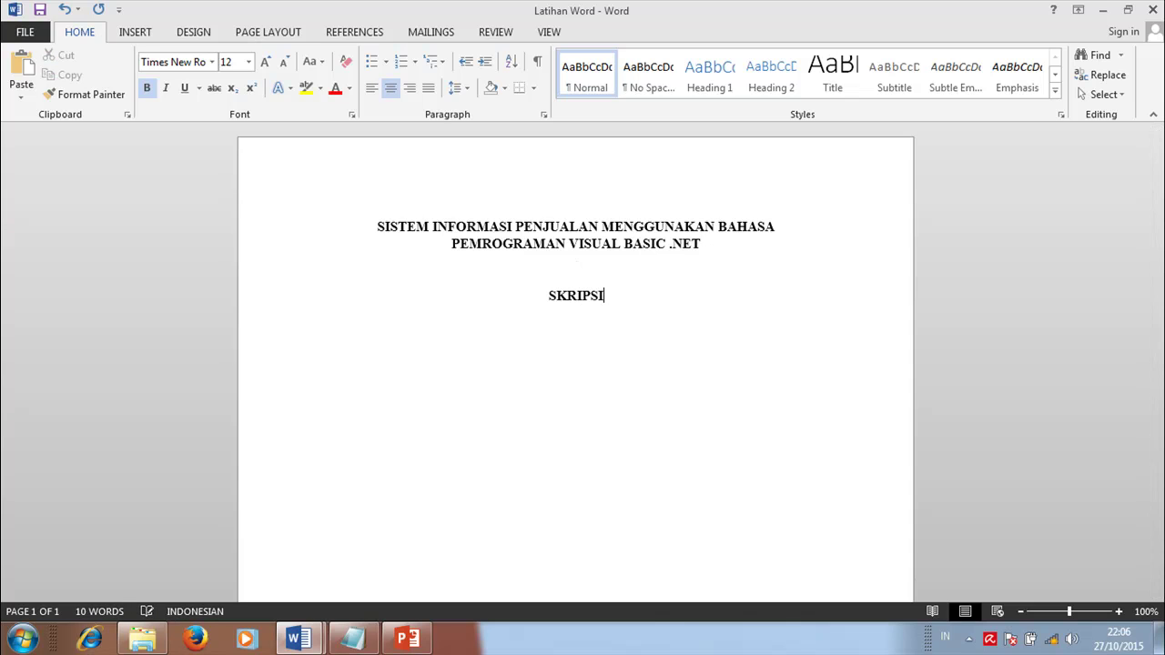
- Insert the picture "logo" from the folder YOUTUBE VIDEO\MS WORD\Gambar on drive D: below the SKRIPSI line
click(130, 34)
click(155, 83)
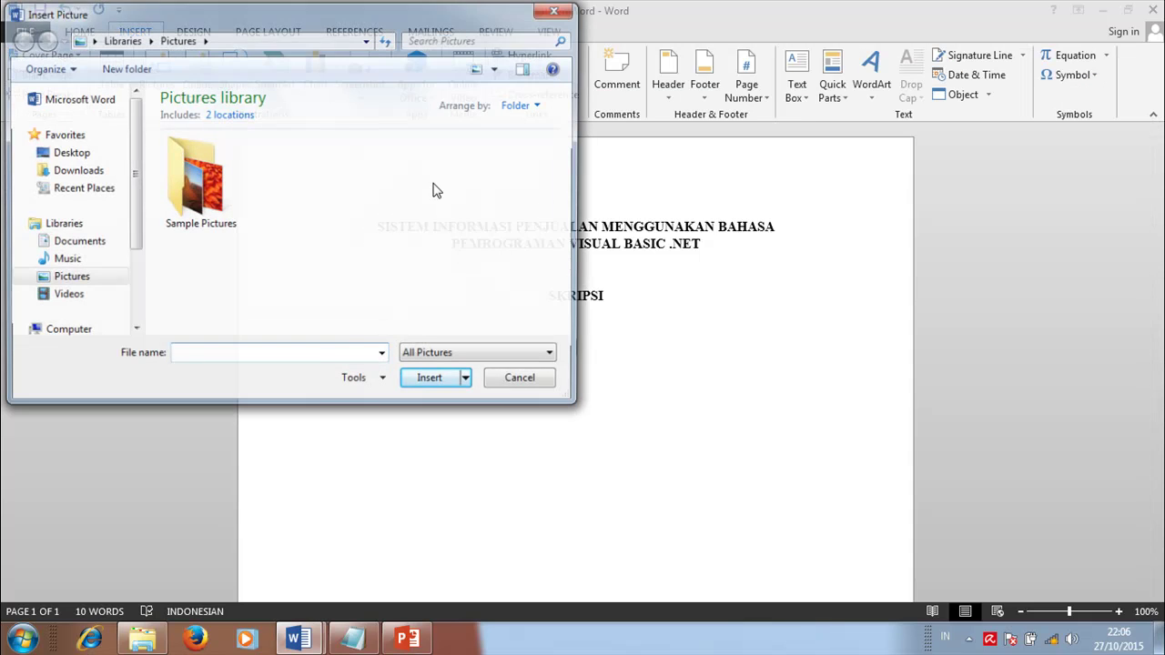
scroll(103, 289, down, 5)
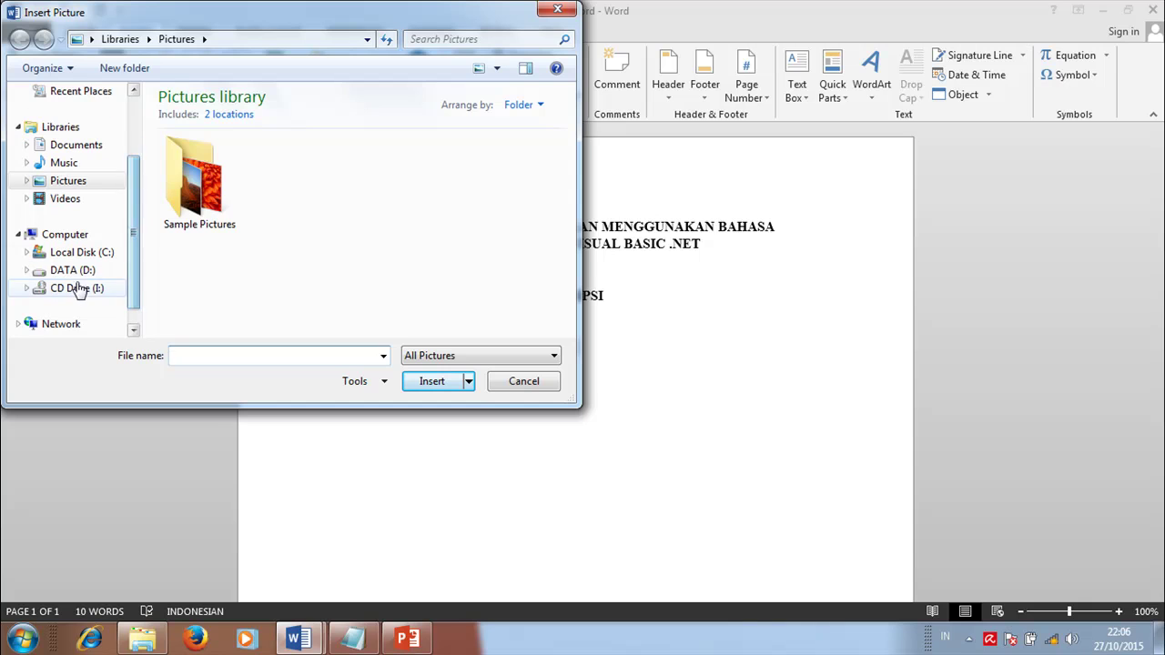
click(80, 270)
double_click(207, 278)
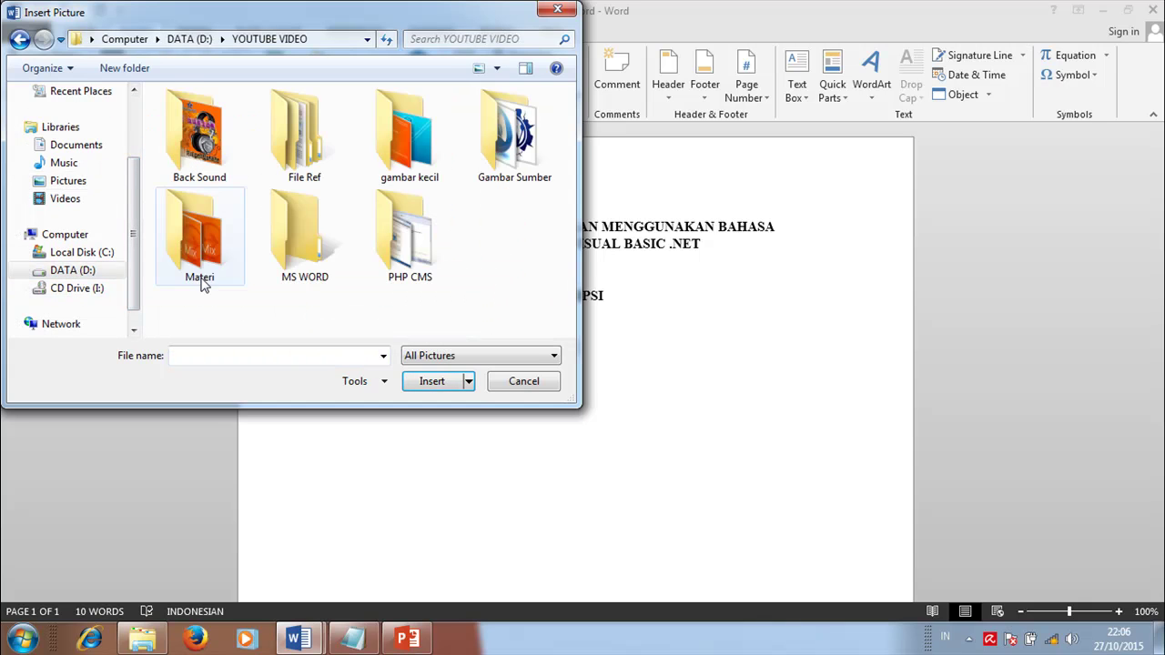
double_click(329, 265)
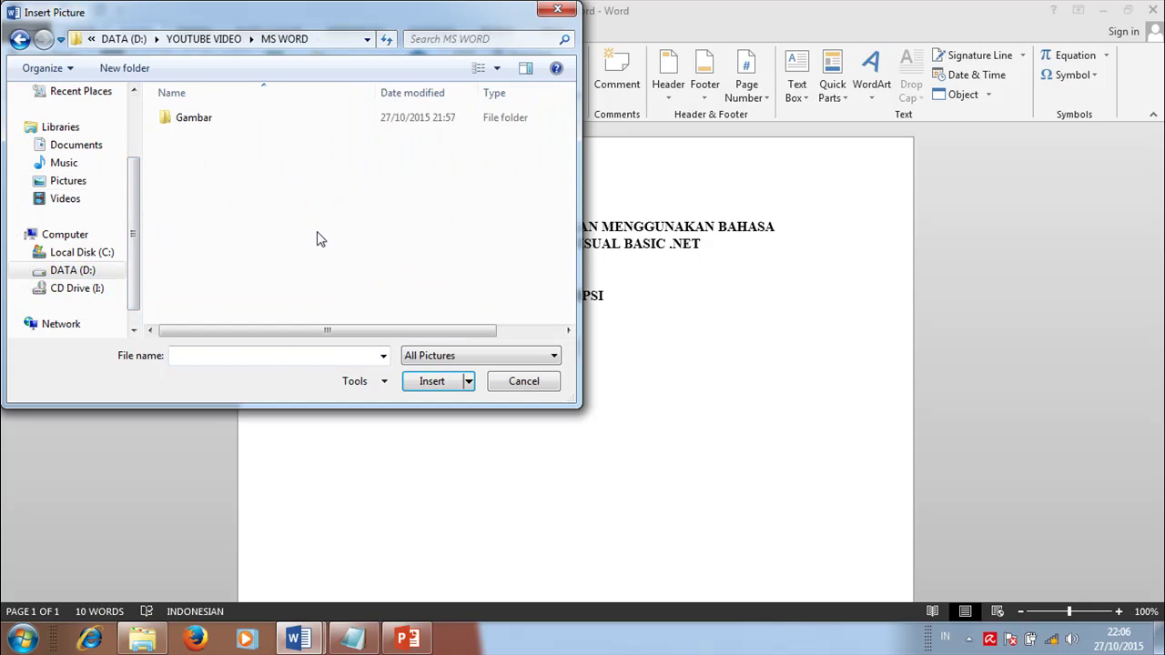
double_click(213, 119)
double_click(418, 246)
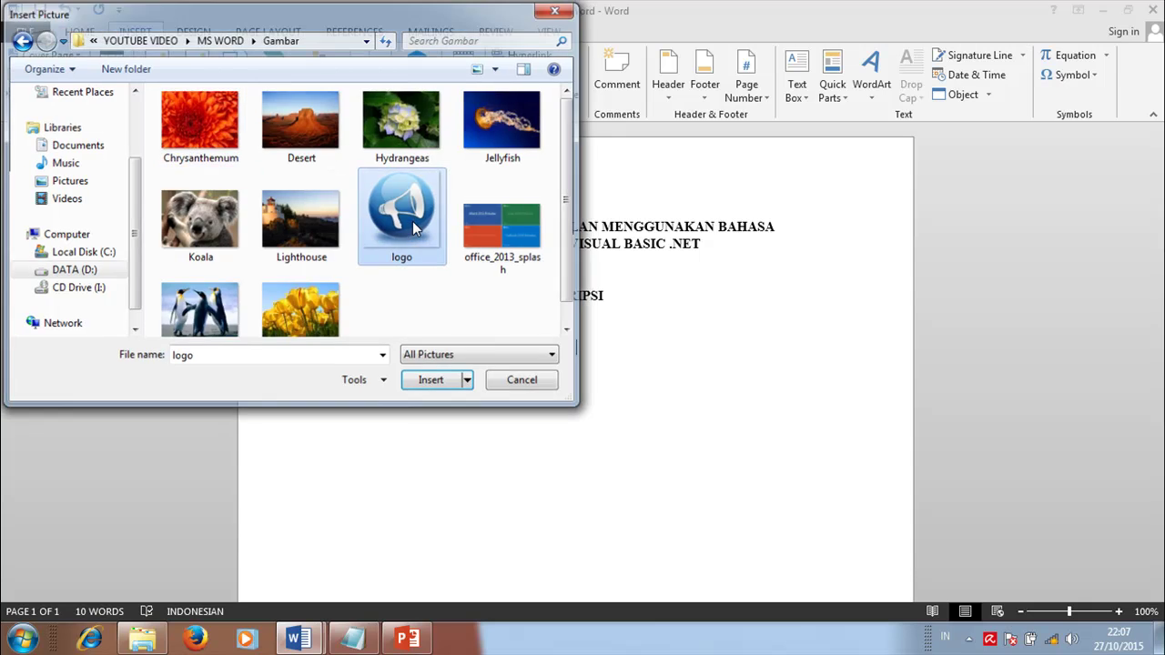
- Add the line "Oleh :" below the logo, leaving an empty line between them
scroll(696, 374, down, 2)
click(701, 312)
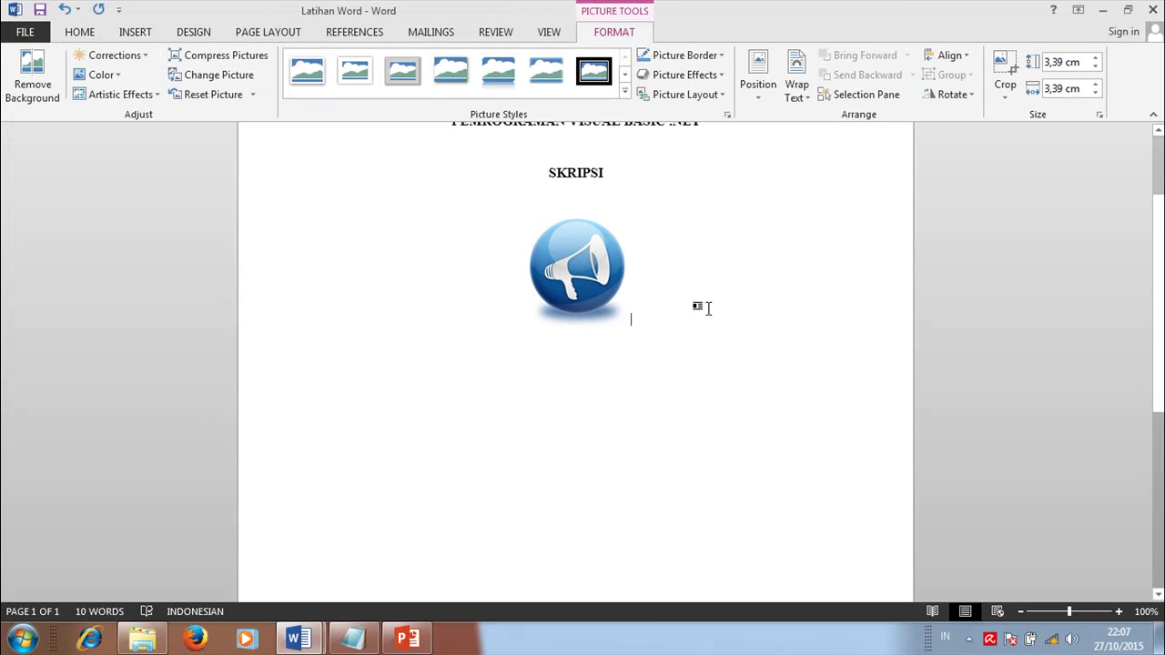
scroll(714, 319, up, 2)
key(Return)
key(Return)
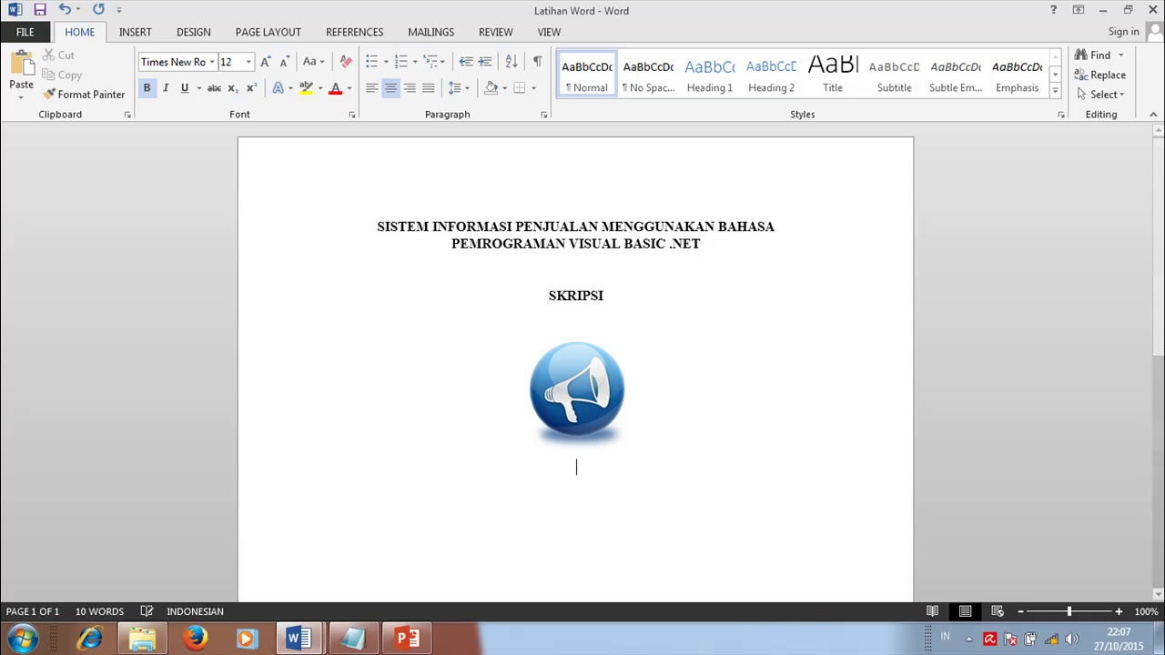
text(Oleh :)
key(Return)
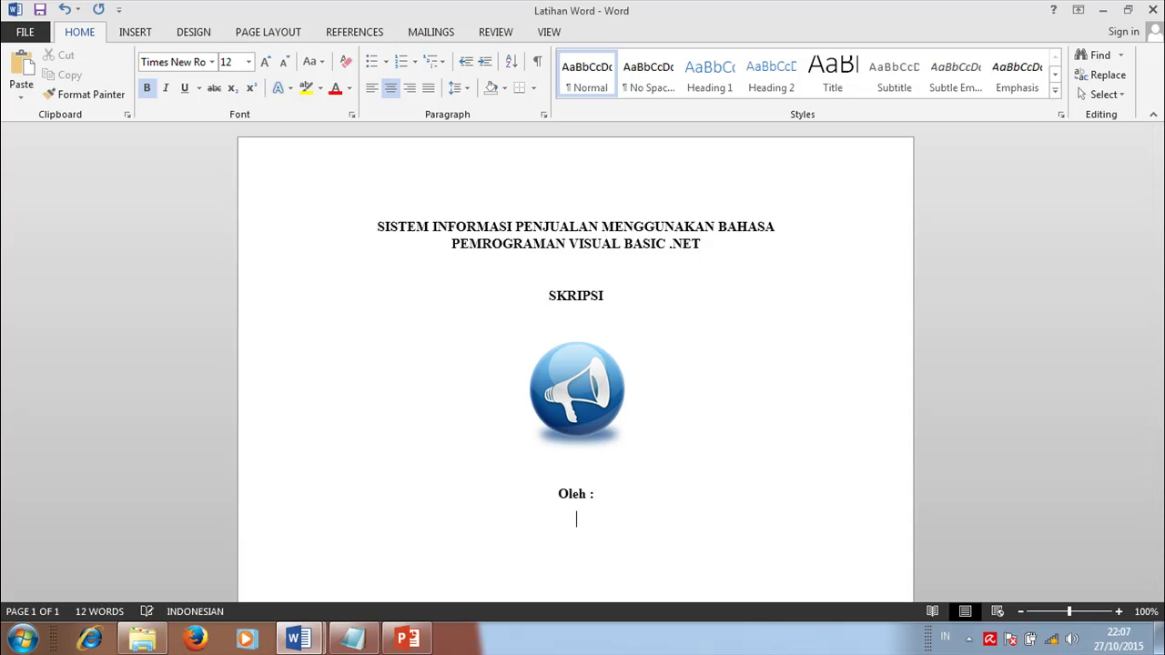
- Add the placeholder lines "NAMA ANDA" and "NIM. NIM ANDA" below "Oleh :"
text(NAMA ANDA )
text(NIM)
text( ANDA)
text(s)
key(BackSpace)
text(NIM.)
- Leave two empty lines after the NIM line and add the line "PROGRAM STUDI TEKNIK INFORMATIKA"
scroll(657, 304, down, 3)
click(641, 422)
key(Return)
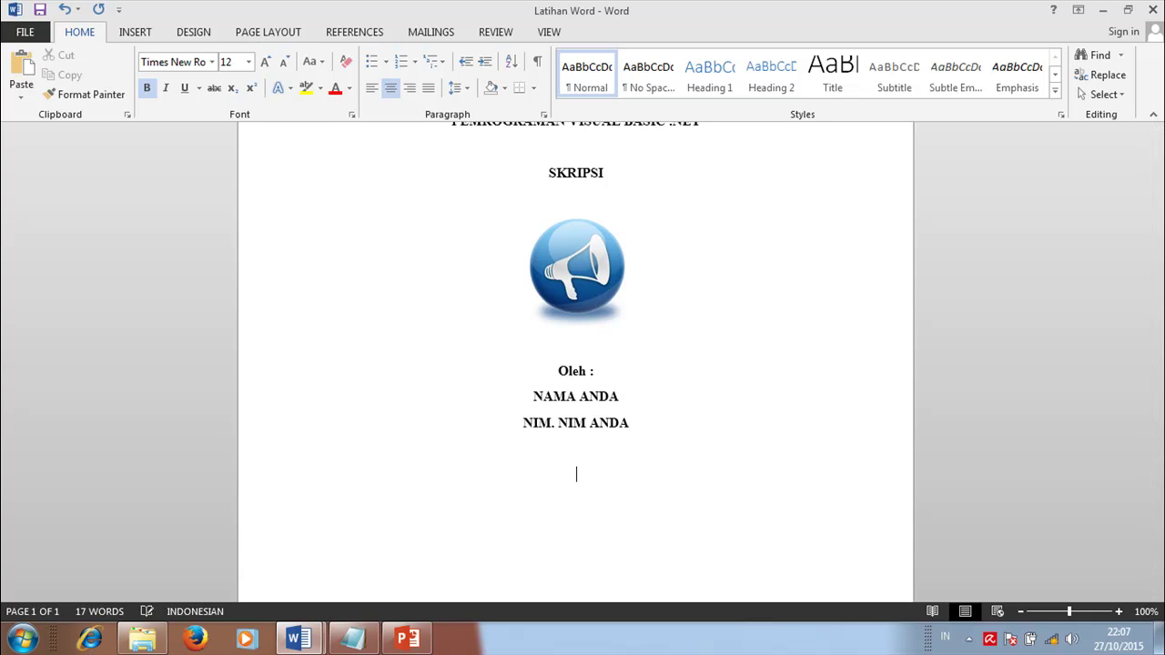
text(PROGRAM STUDI )
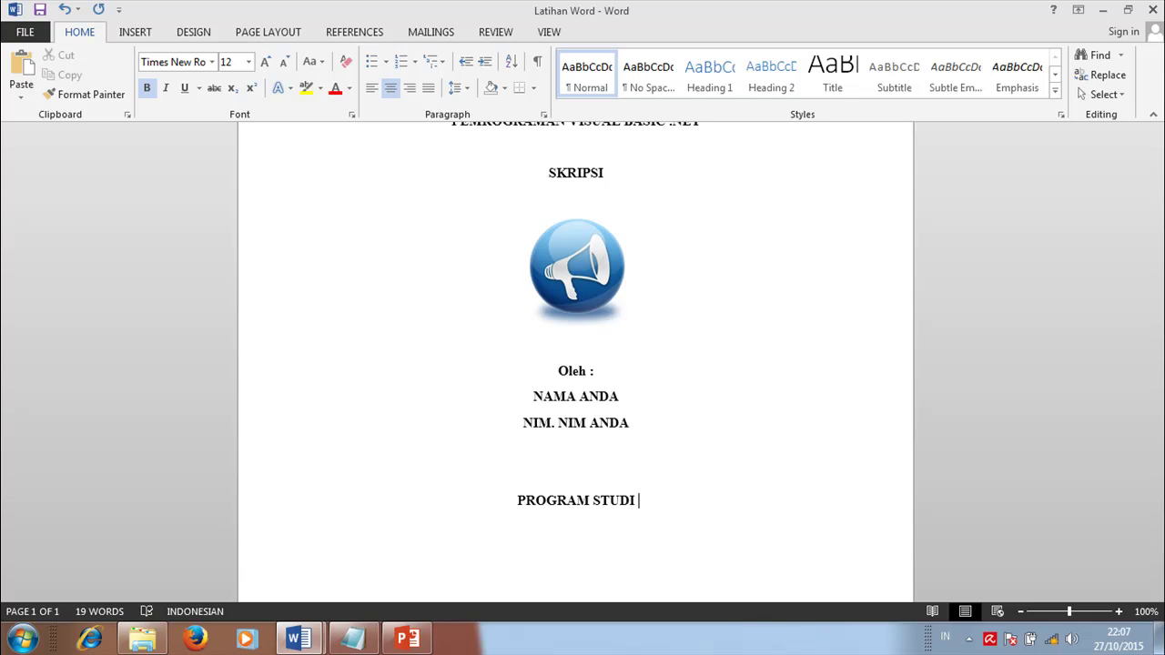
text(TEKNIK I)
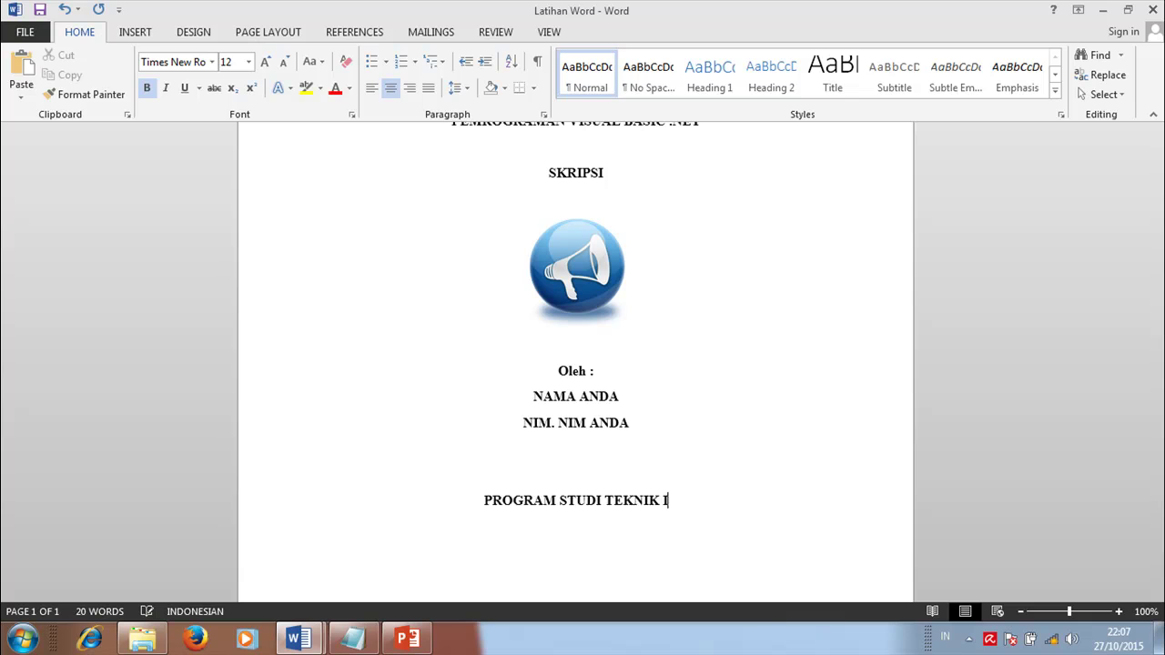
text(NFORMATIKA )
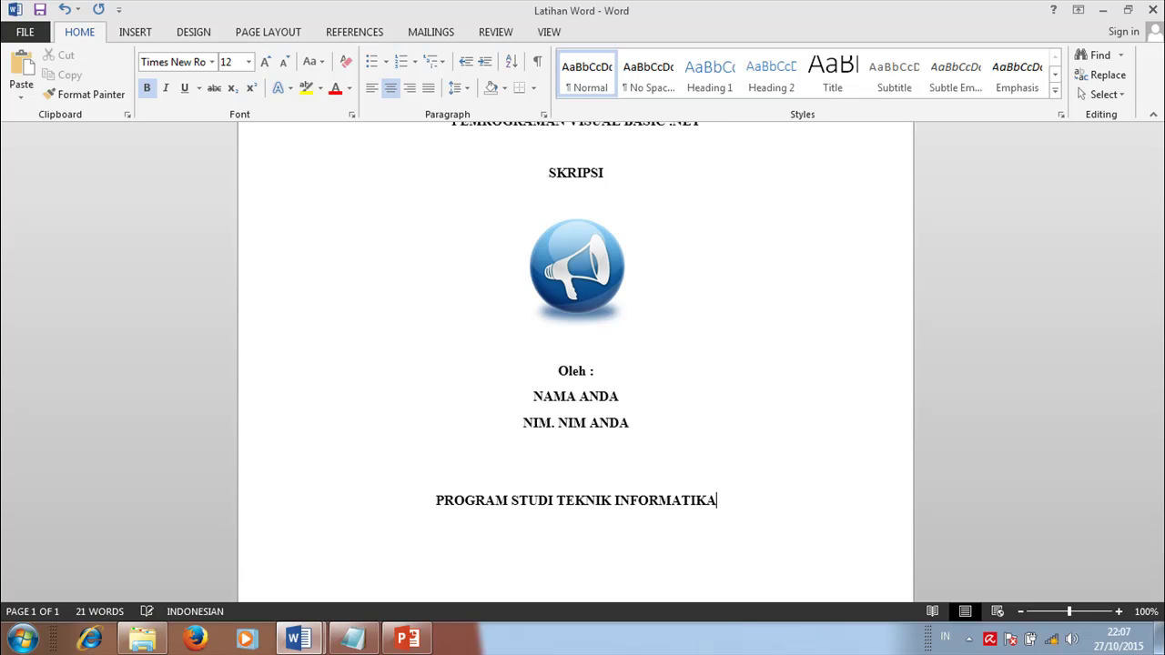
- Add the lines "FAKULTAS ILMU KOMPUTER" and "UNIVERSITAS BERINGIN JAYA (UBJ)" below the study programme line
text(FAKULTAS ILMU KOMPUTER UNIV)
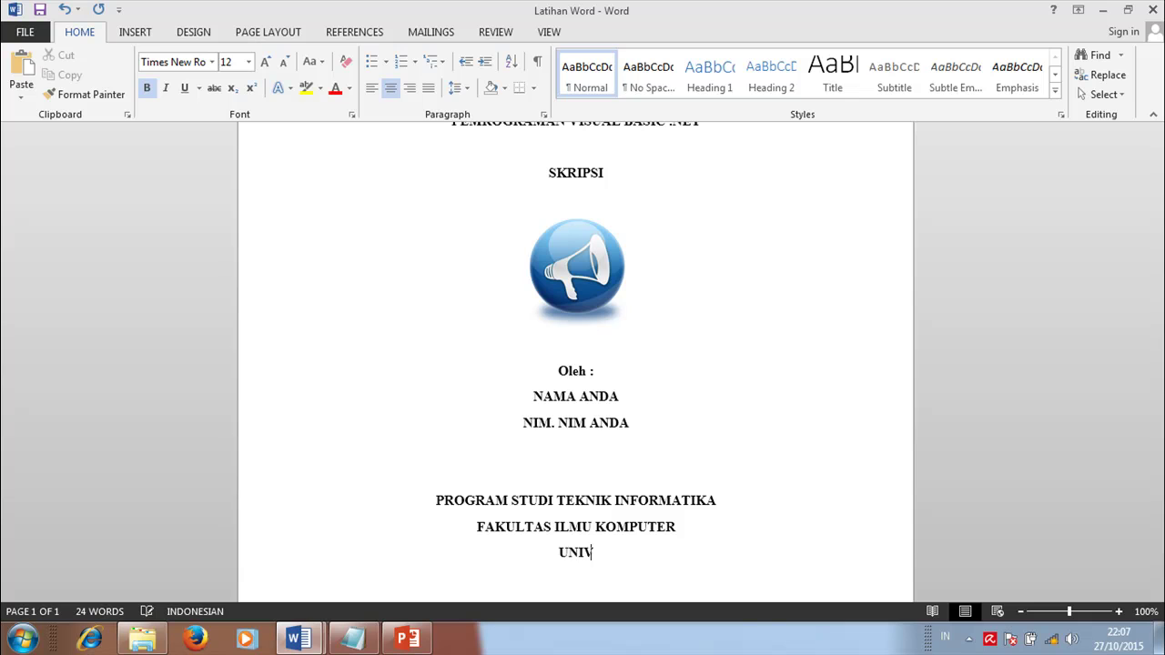
text(ERSITAS BER)
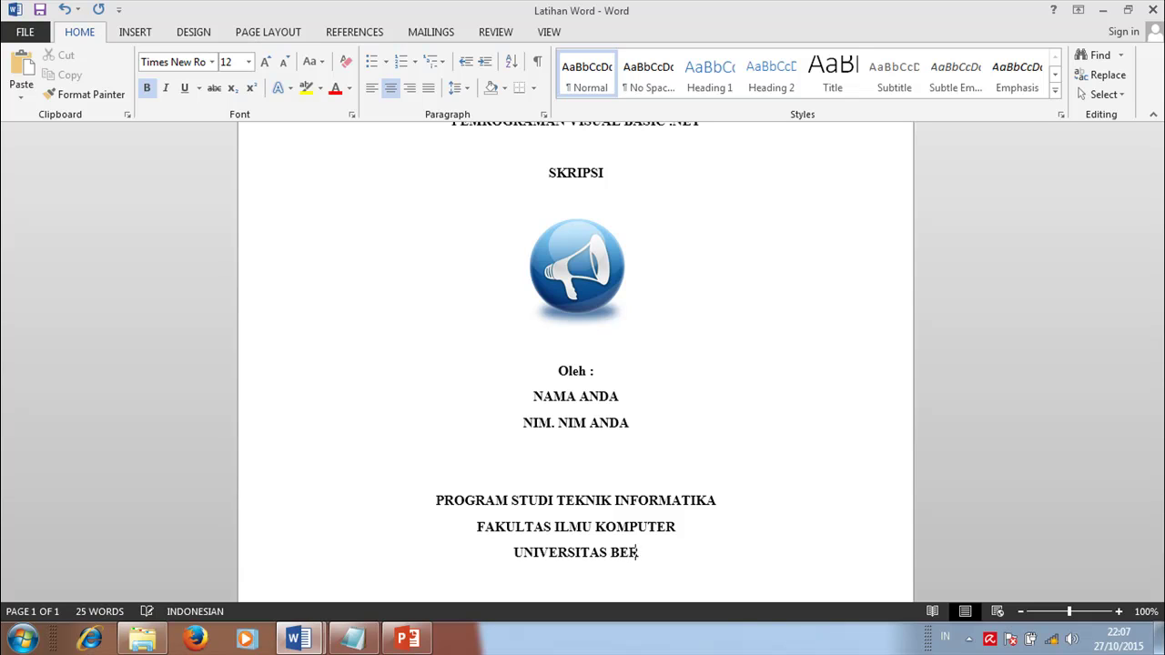
text(INGIN JA)
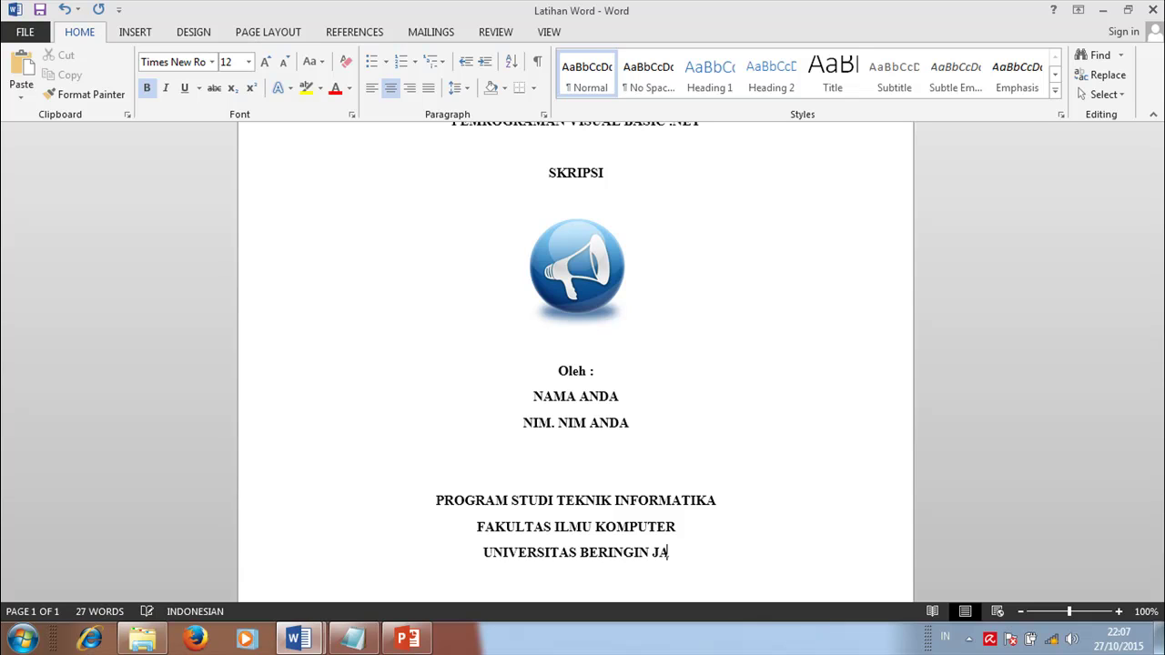
text(YA)
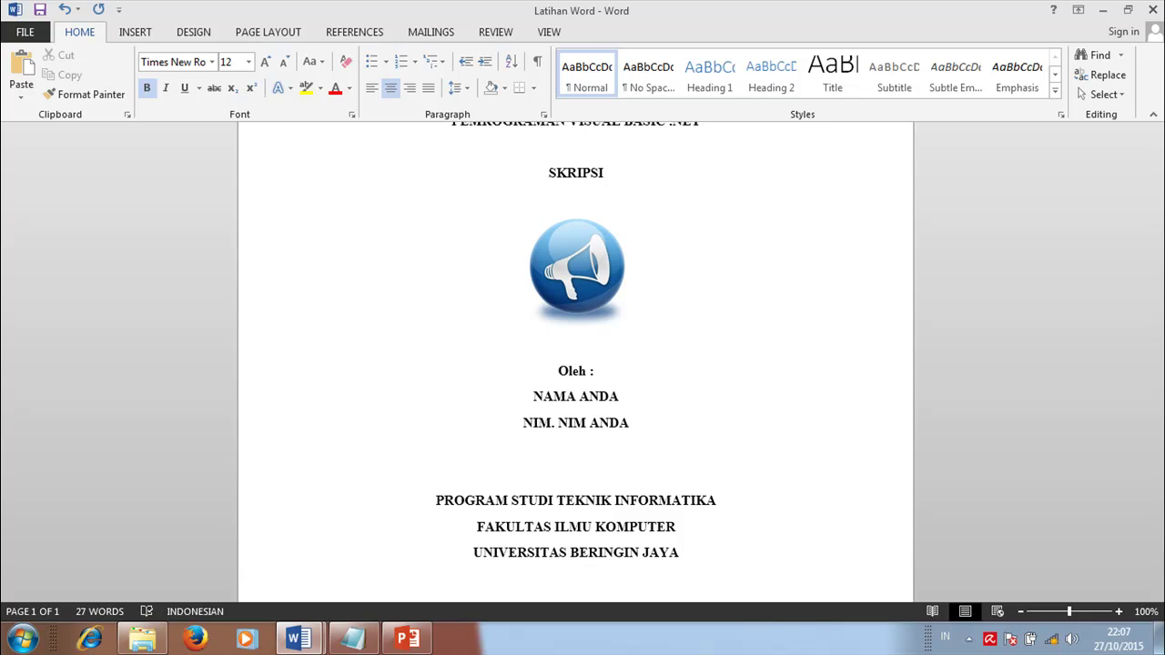
text( ()
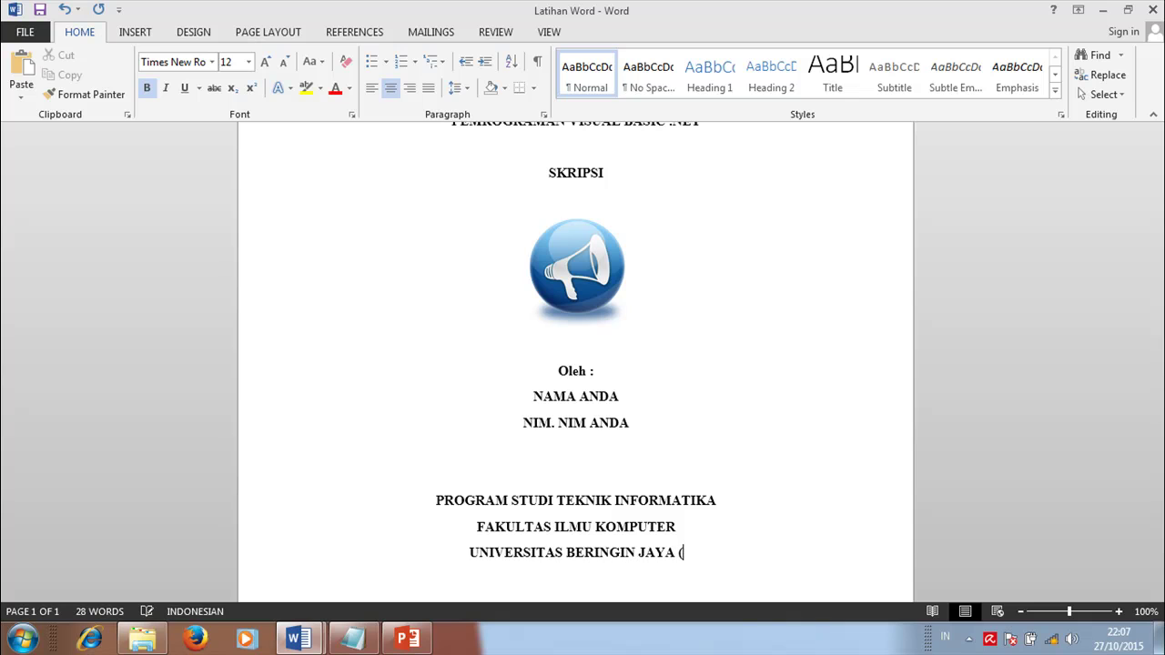
text(UBJ)
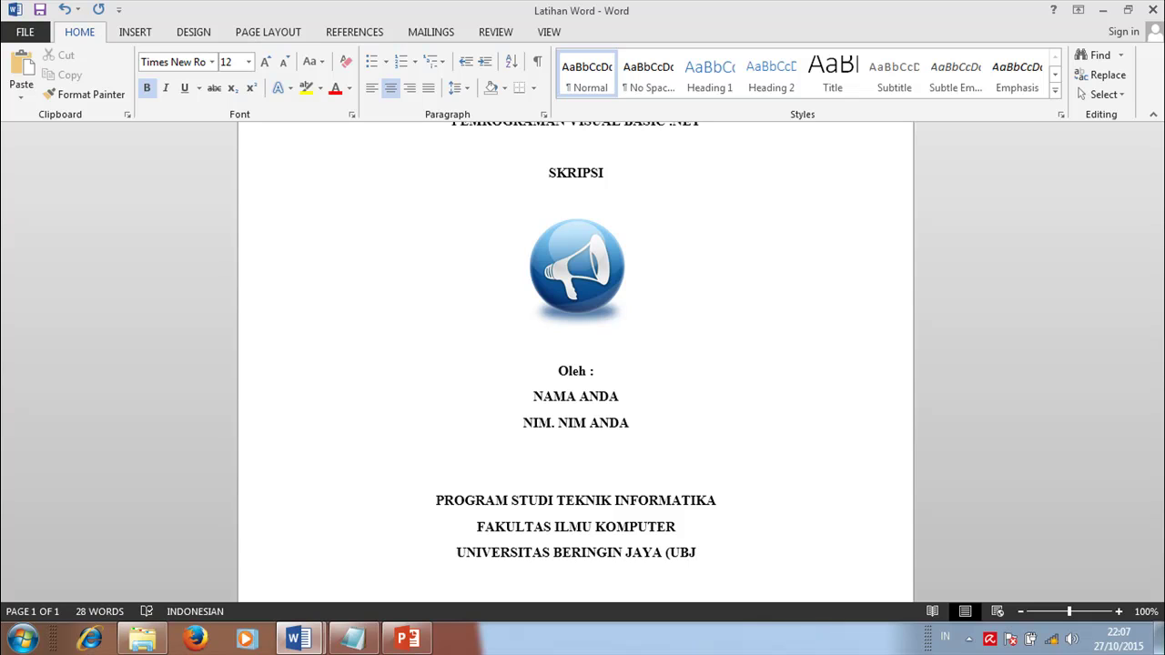
text())
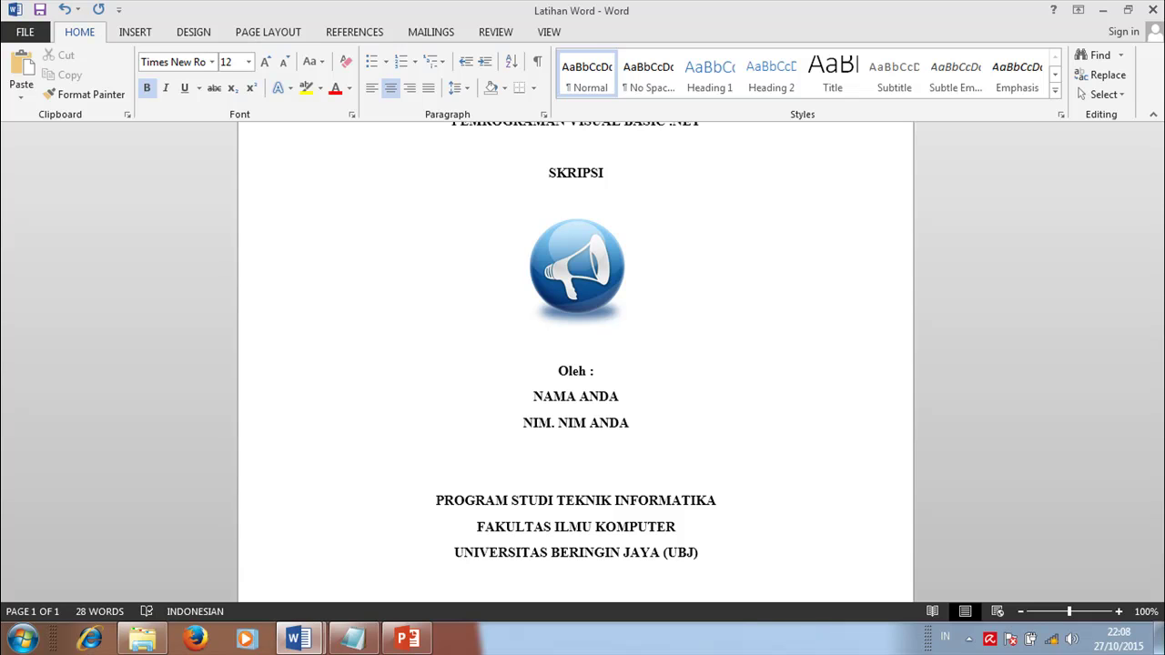
- Complete the university line with "PULAU BERINGIN" and add the year "2015" on the line below
text(PUA)
key(BackSpace)
text(LAU BERI)
text(NGIN 2)
text(015)
scroll(692, 415, down, 4)
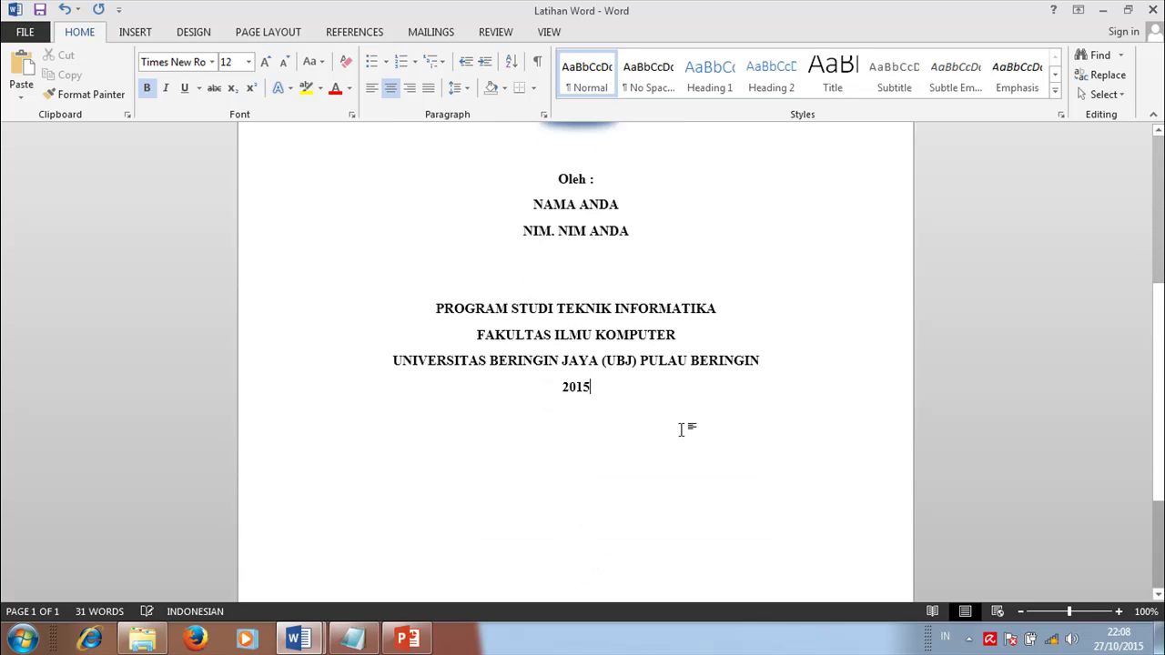
scroll(679, 441, down, 2)
scroll(677, 456, up, 3)
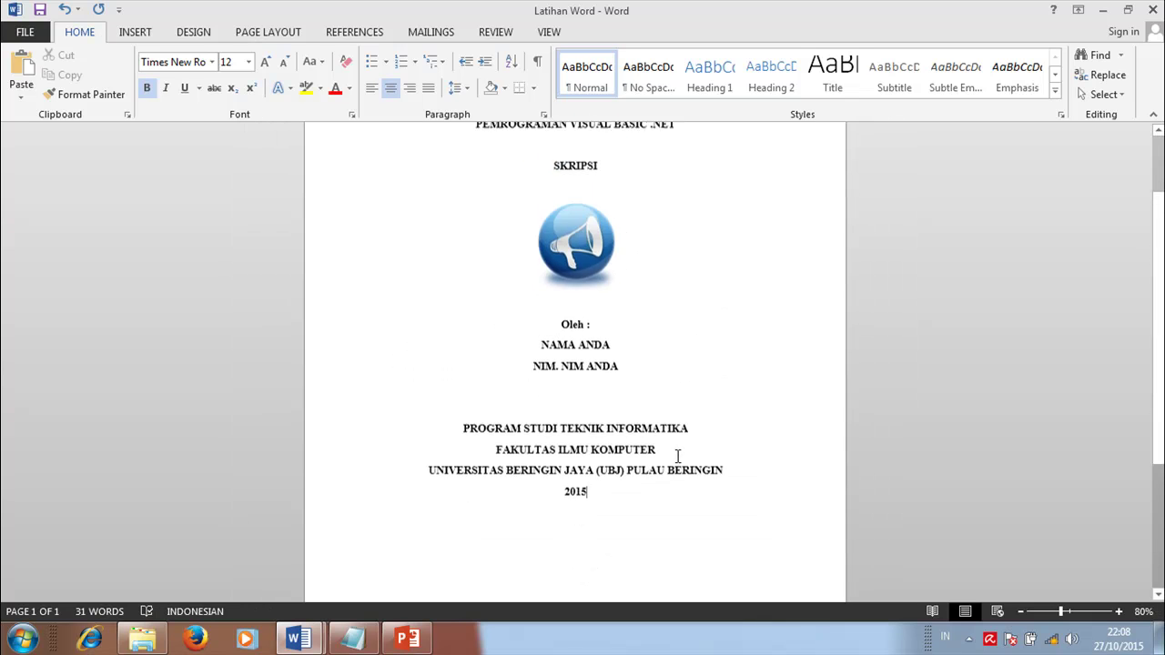
- Set the line spacing of the two-line thesis title to 1.5
scroll(677, 456, up, 2)
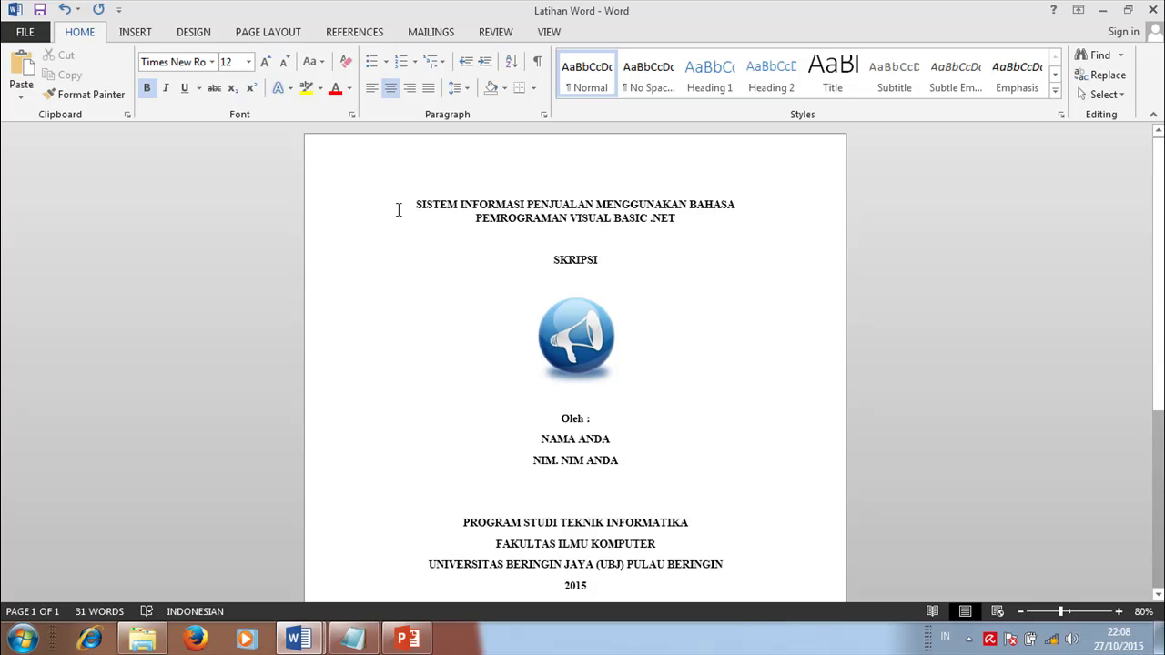
drag(409, 205, 711, 248)
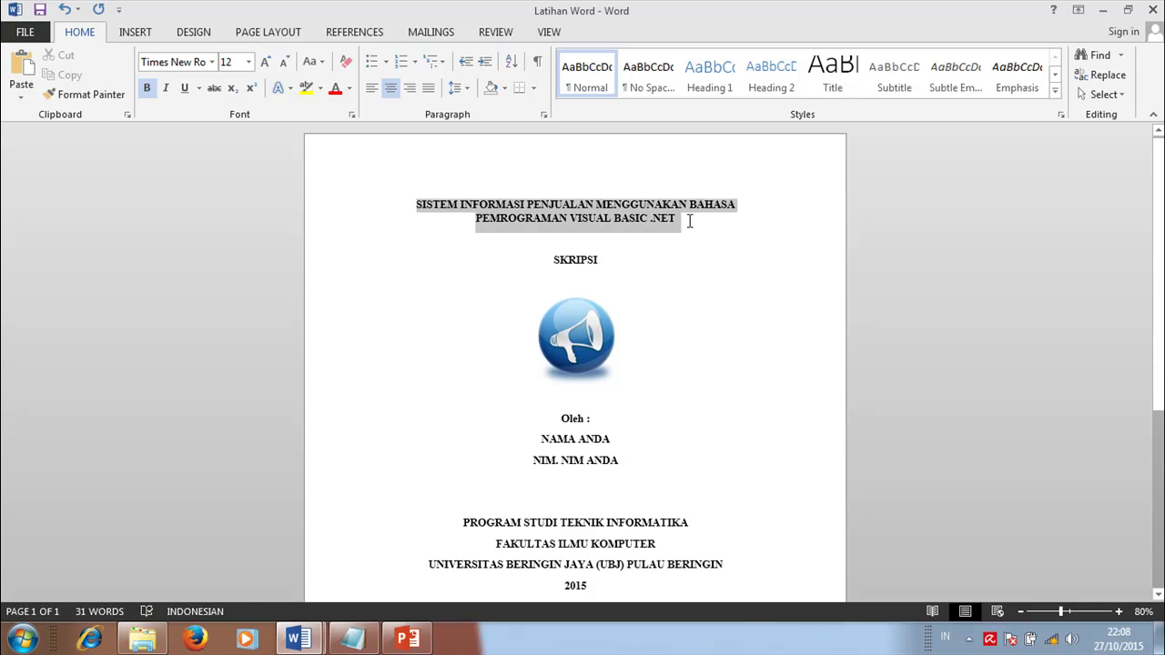
key(ctrl+5)
- Add two extra empty lines above the "SKRIPSI" line and two below it
click(624, 256)
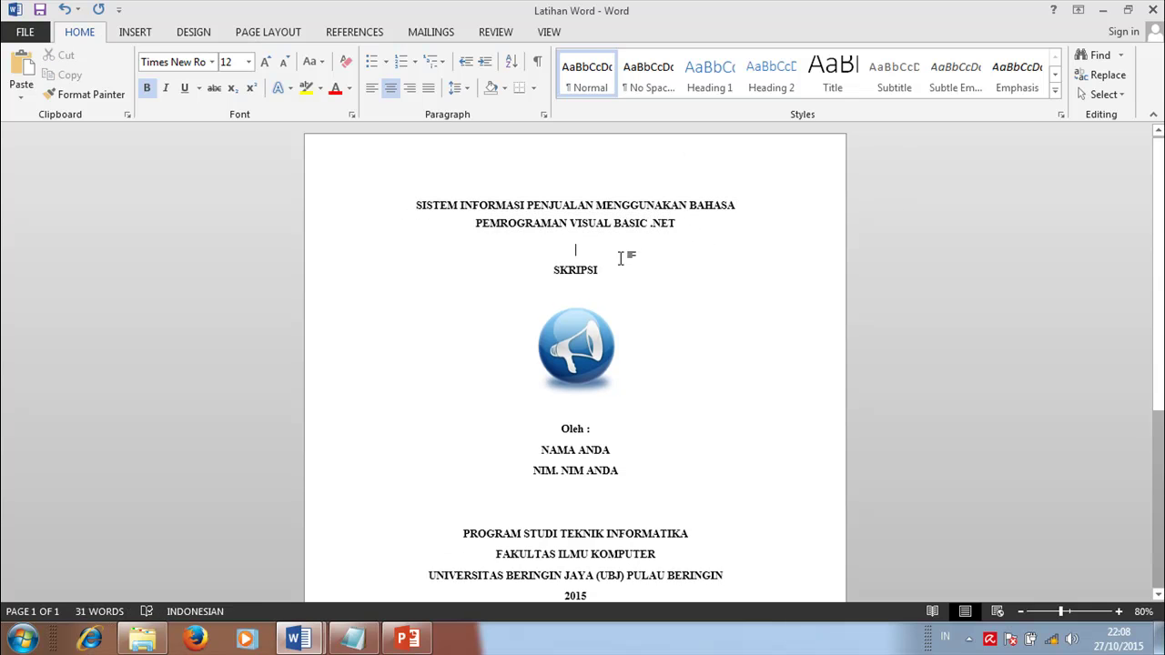
key(Return)
key(Return)
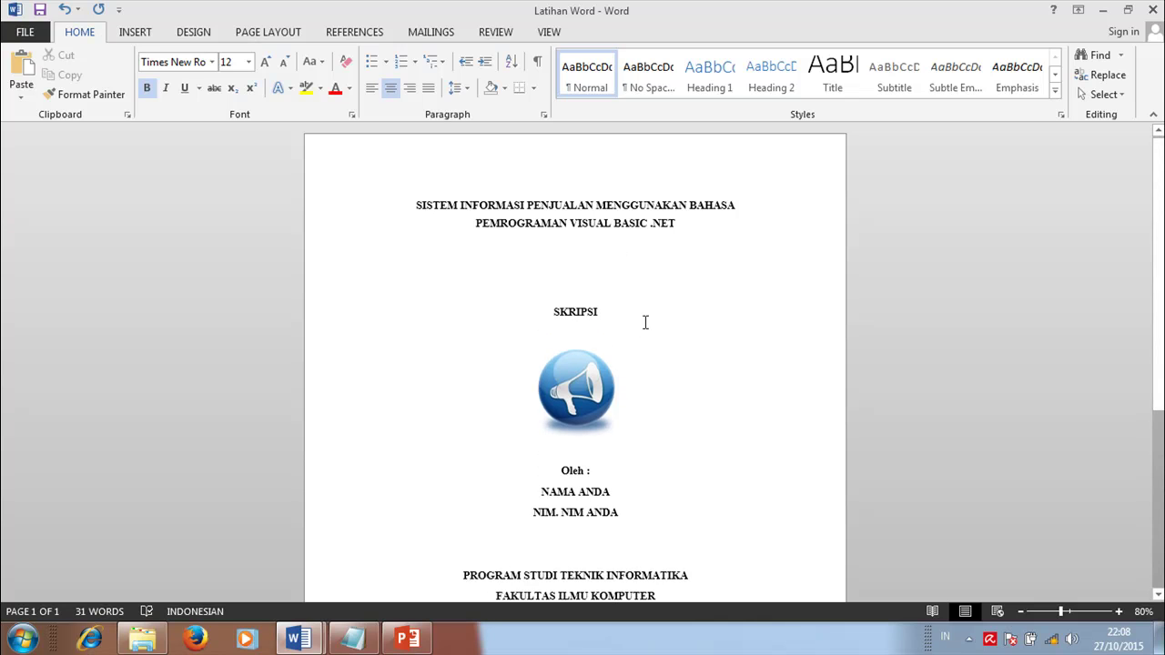
click(642, 320)
key(Return)
key(Return)
- Add two extra empty lines below the logo and two more below the "NIM. NIM ANDA" line
scroll(618, 373, down, 2)
click(617, 383)
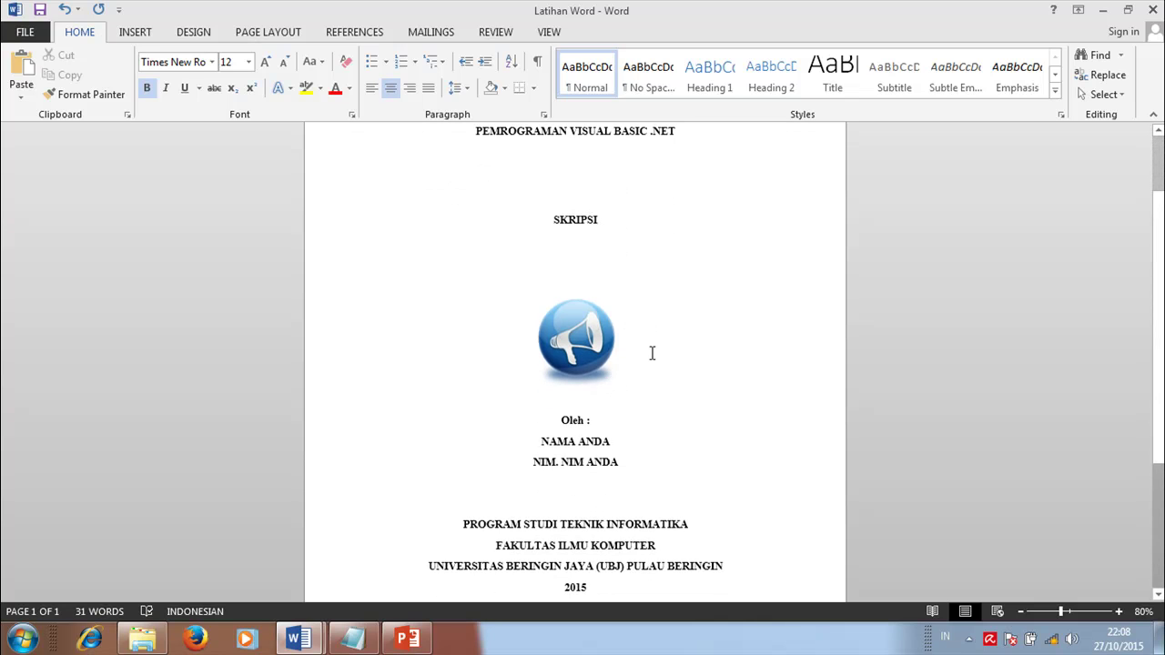
key(Return)
key(Return)
scroll(652, 385, down, 5)
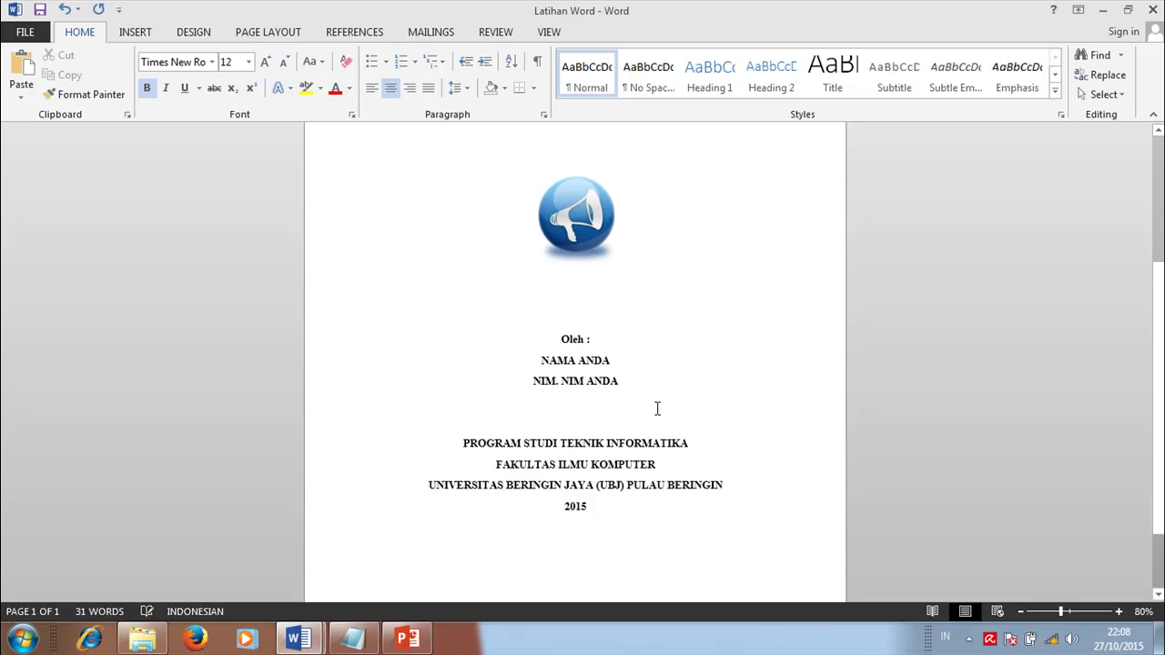
click(625, 309)
key(Return)
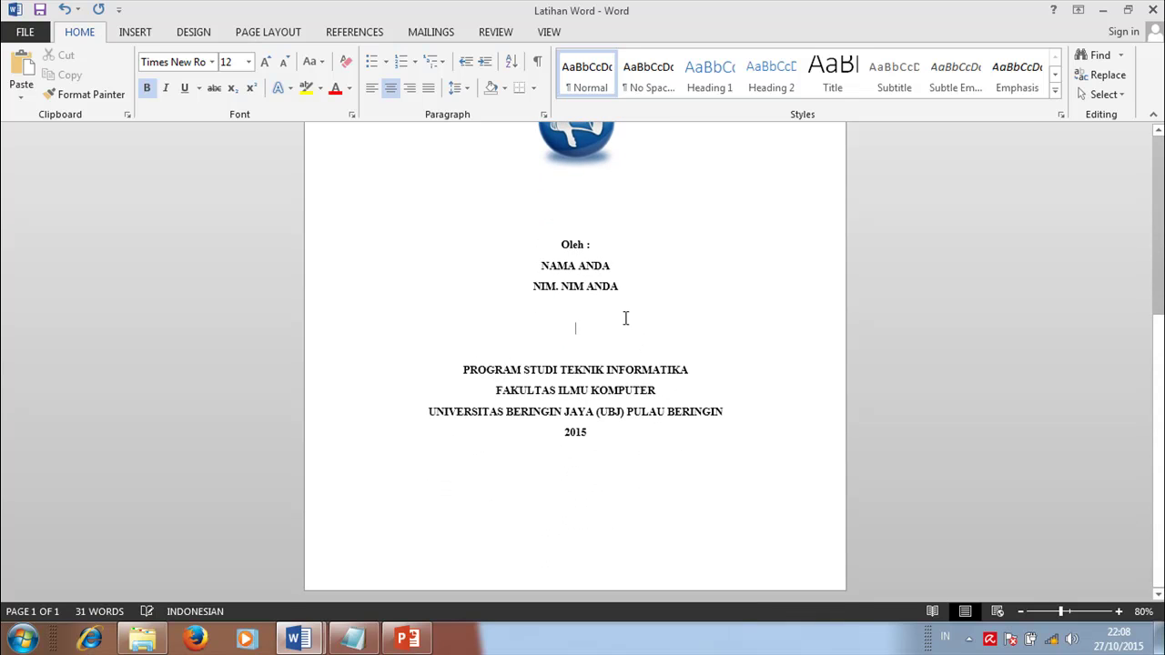
- Enlarge the megaphone logo proportionally to about one and a half times its size
scroll(627, 322, up, 4)
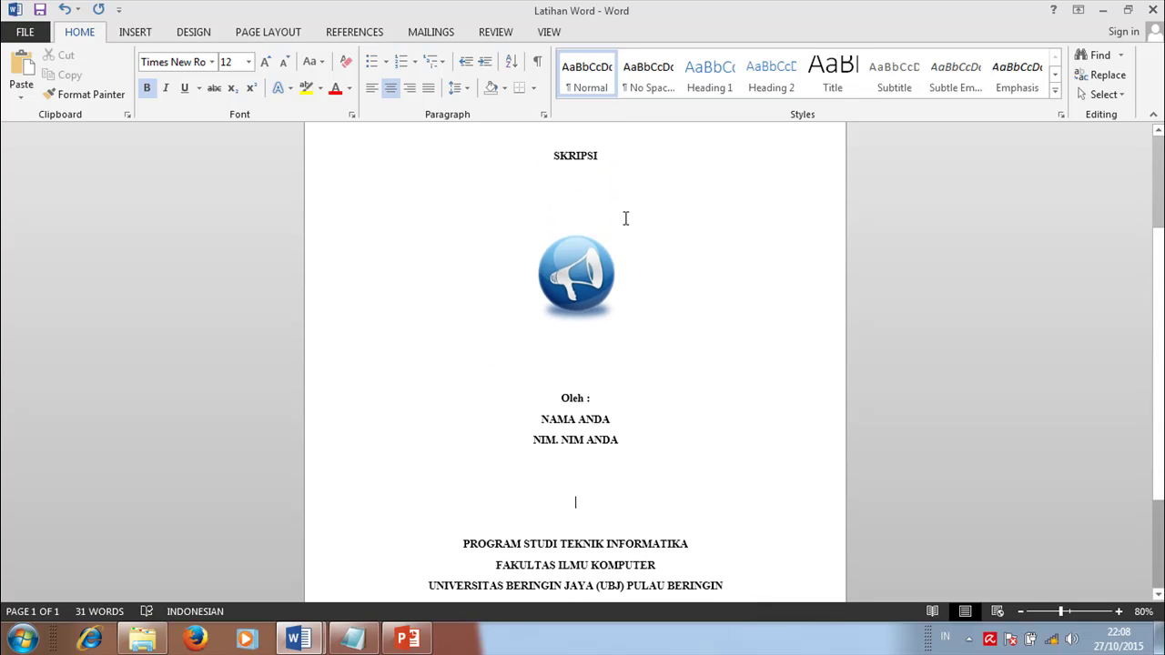
click(583, 273)
drag(618, 330, 659, 357)
click(725, 330)
scroll(723, 330, up, 3)
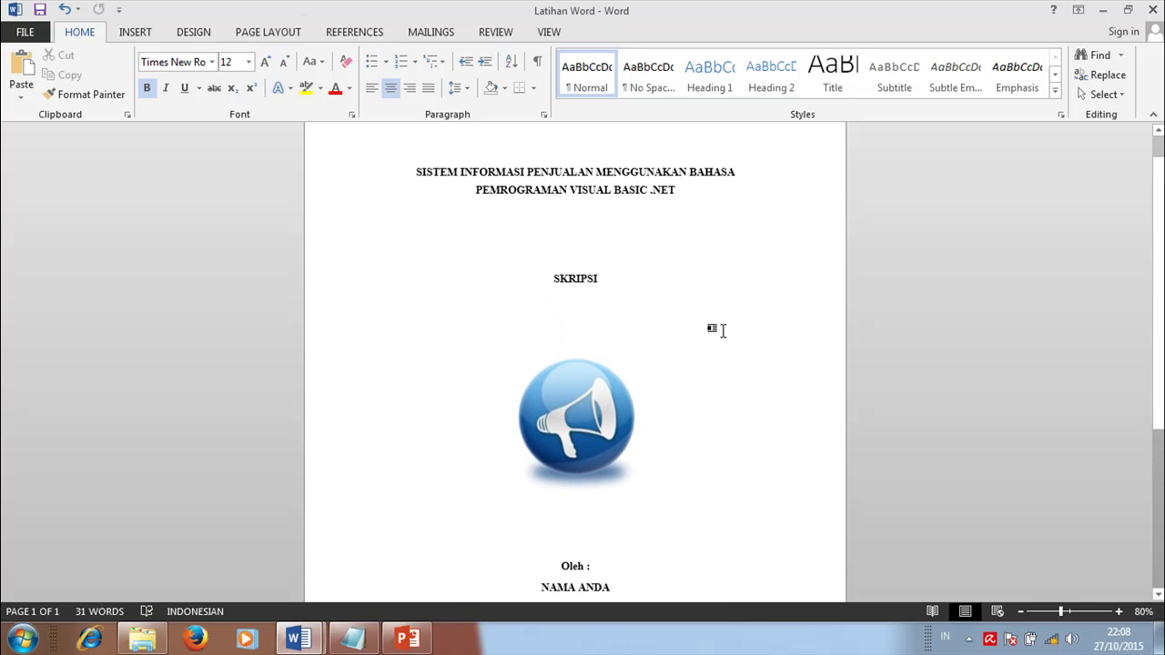
- Examine the spacing and fit of the whole cover page, from the title to the year line
scroll(720, 337, down, 6)
click(624, 519)
scroll(725, 439, up, 3)
scroll(725, 440, down, 3)
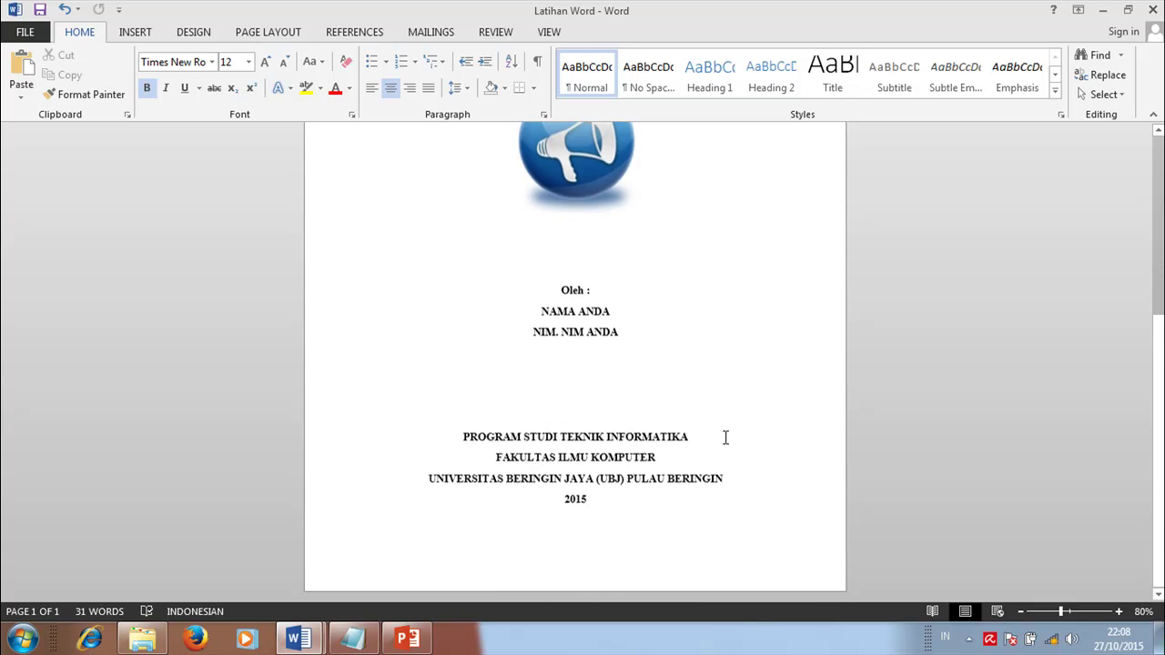
scroll(724, 385, up, 5)
scroll(719, 355, up, 1)
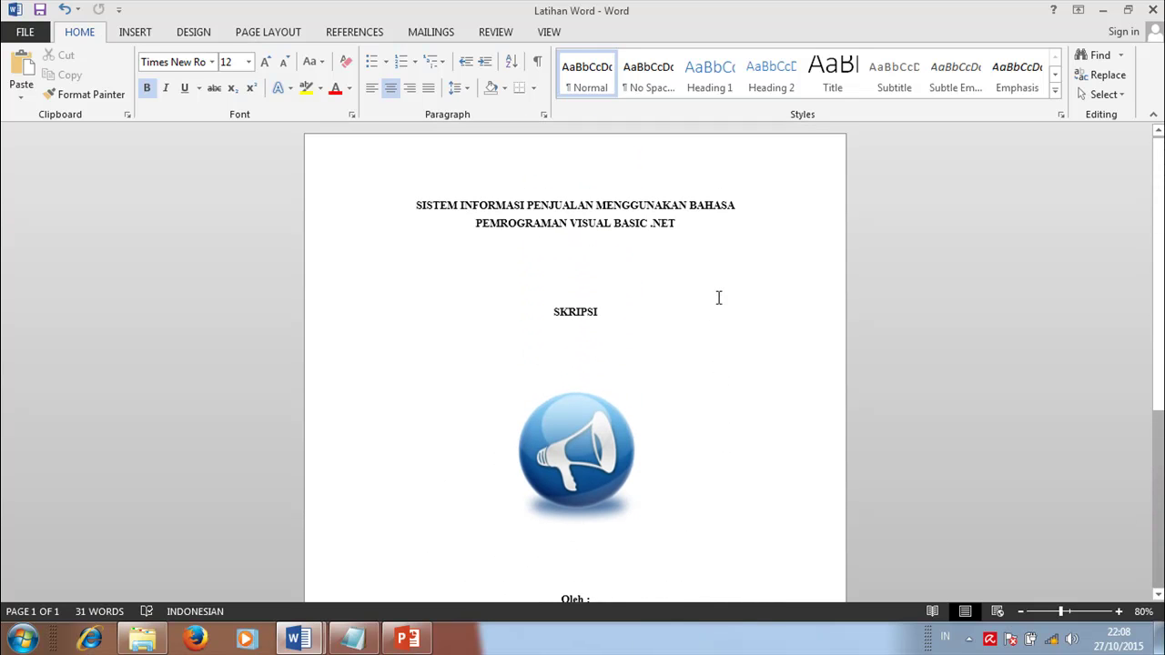
scroll(719, 309, down, 5)
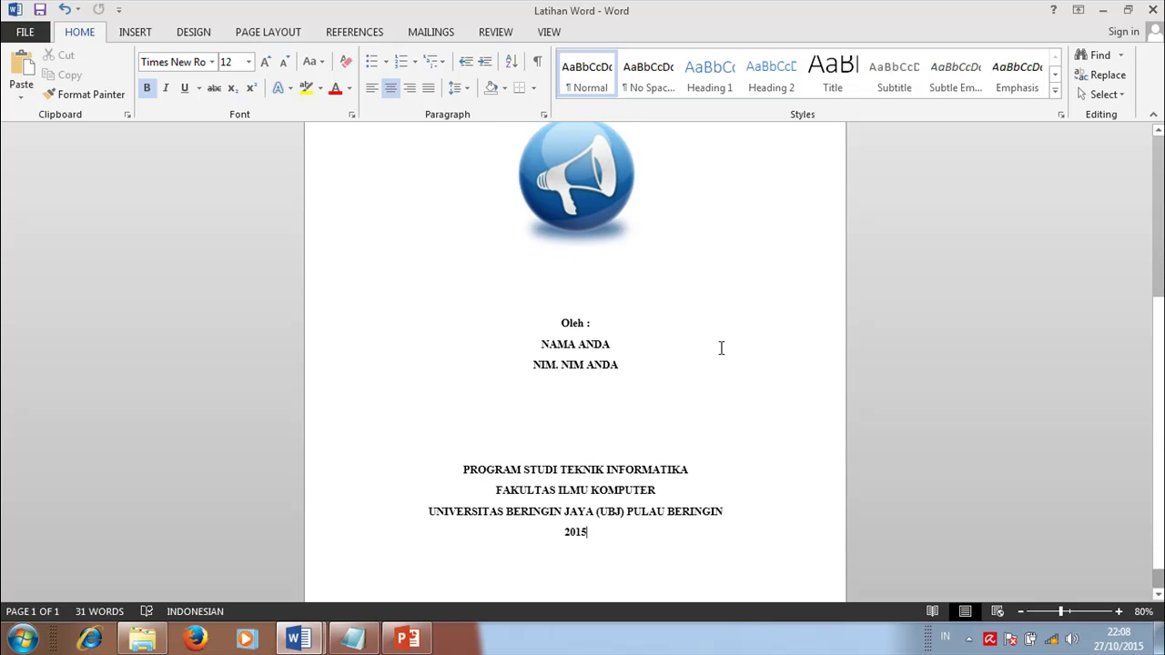
scroll(719, 349, down, 1)
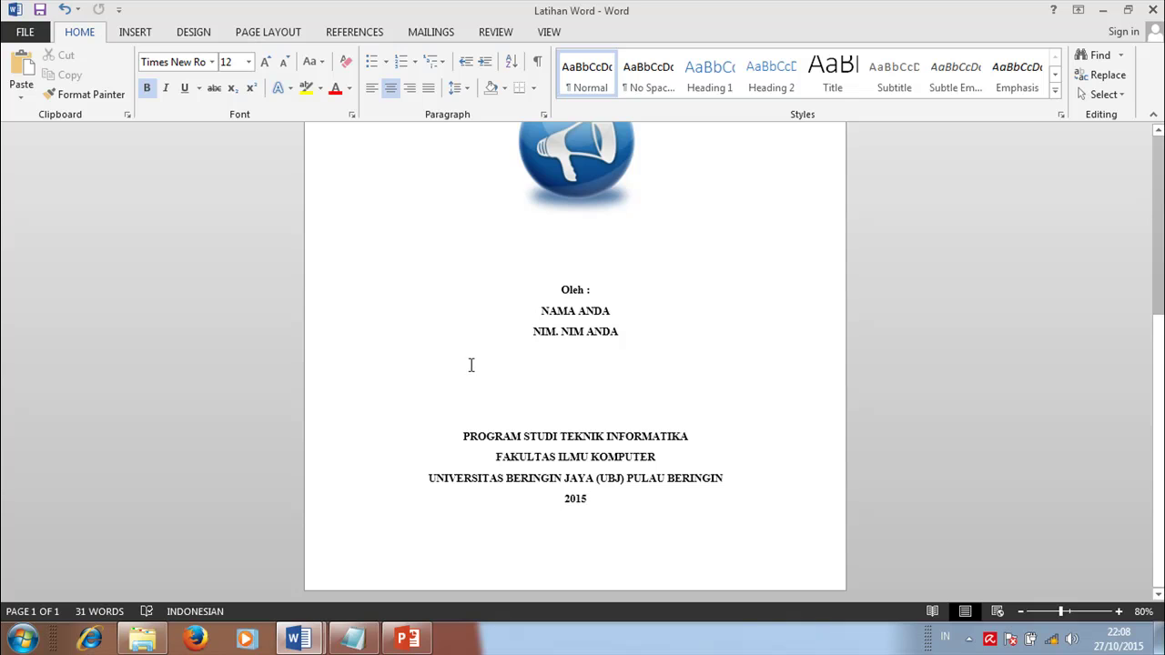
- Insert a Next Page section break after the "2015" line
click(535, 332)
click(266, 34)
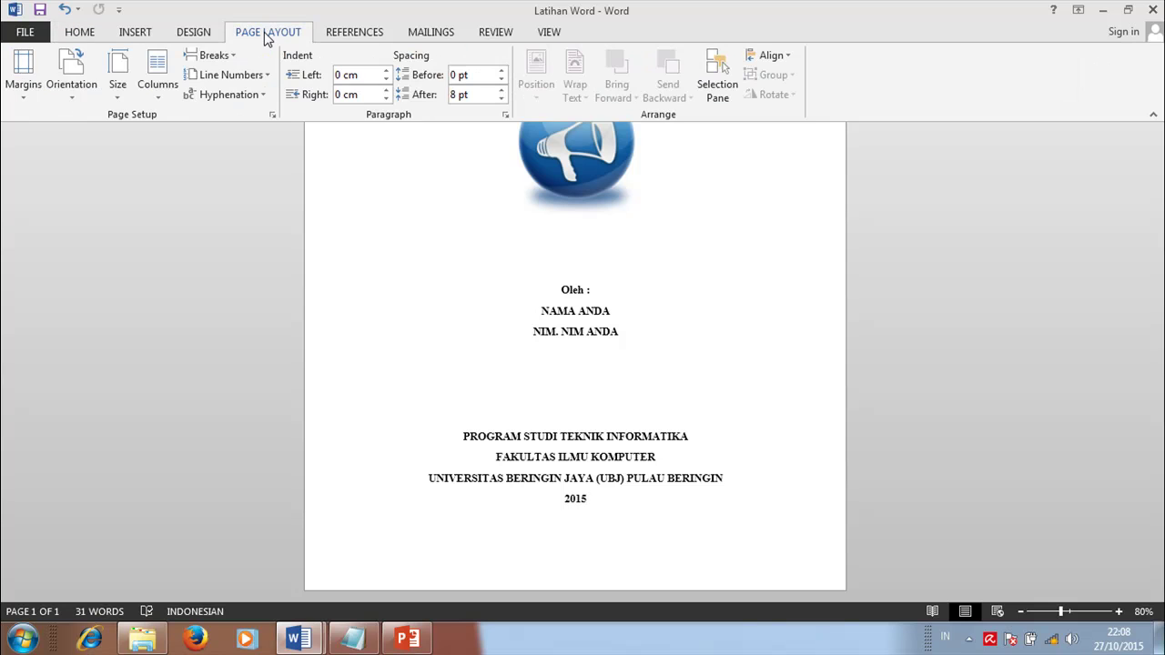
click(226, 56)
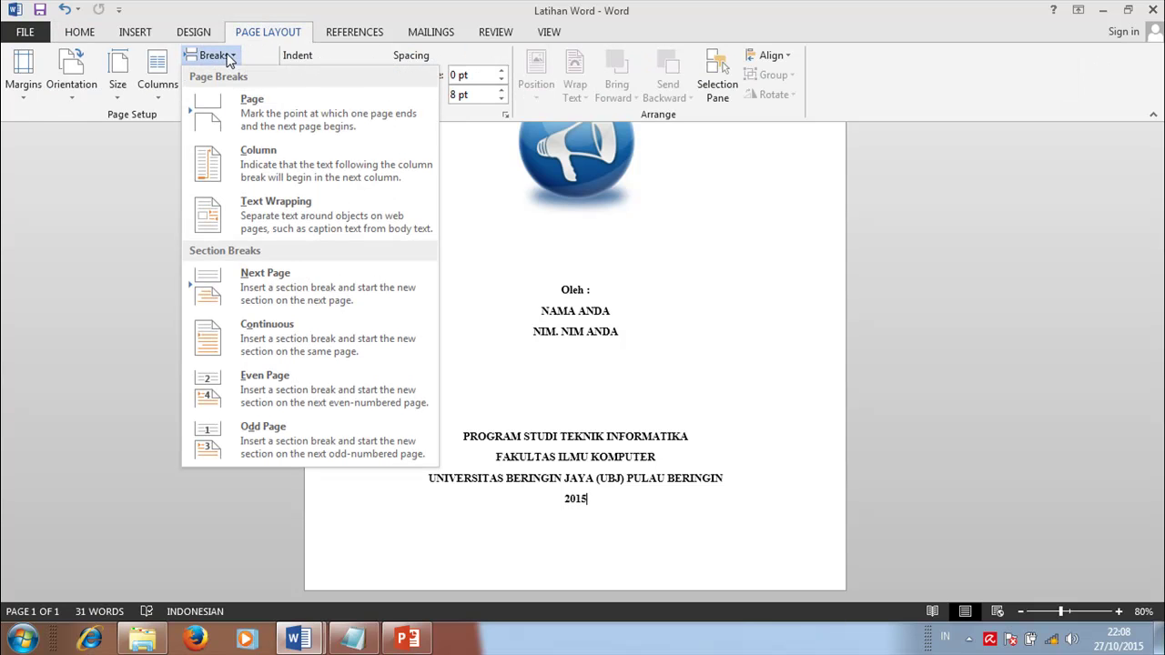
click(258, 292)
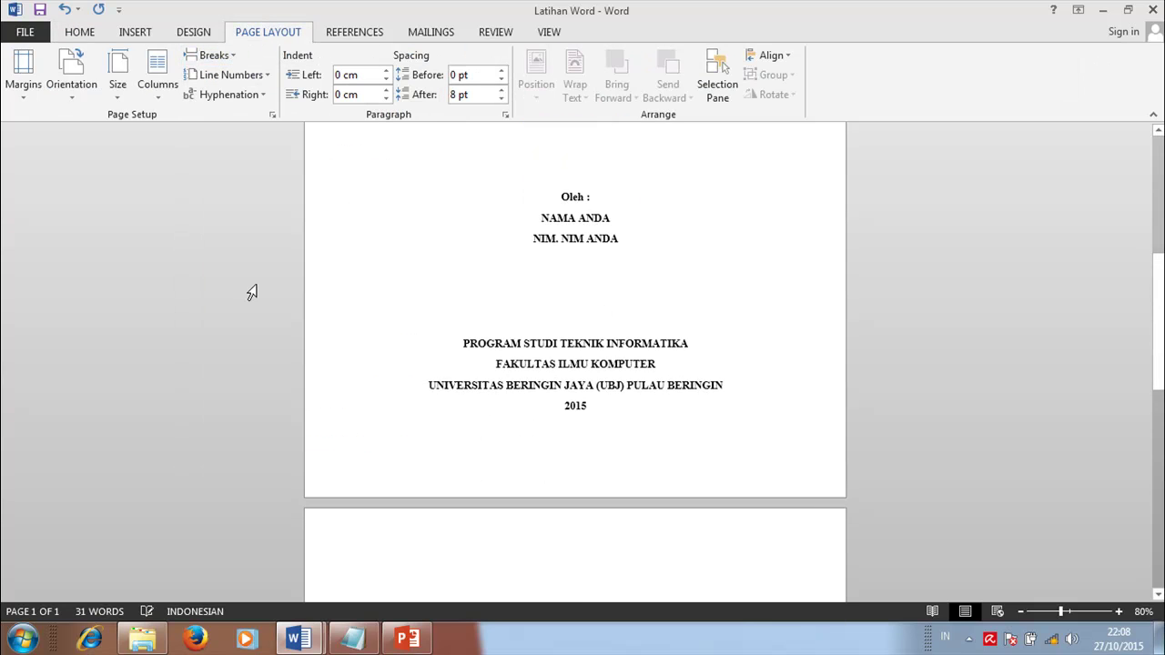
- Add the heading "HALAMAN PERSETUJUAN" at the start of the second page, leaving an empty line below it
scroll(494, 391, down, 3)
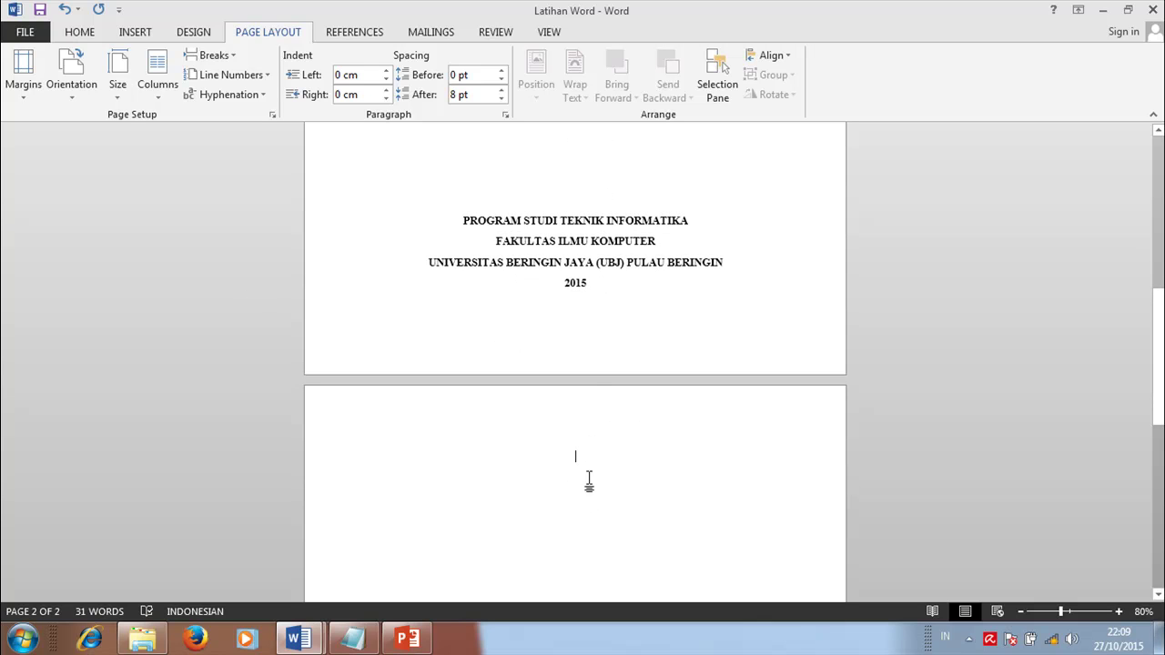
scroll(599, 346, up, 1)
scroll(599, 347, up, 1)
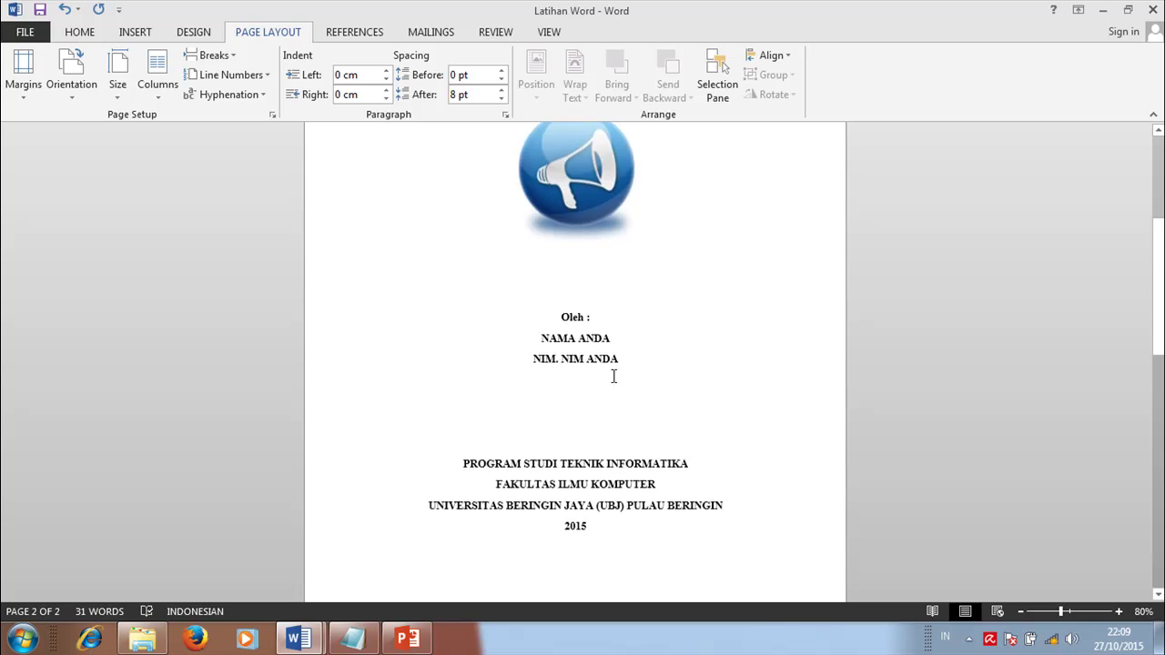
scroll(613, 377, down, 5)
text(HA)
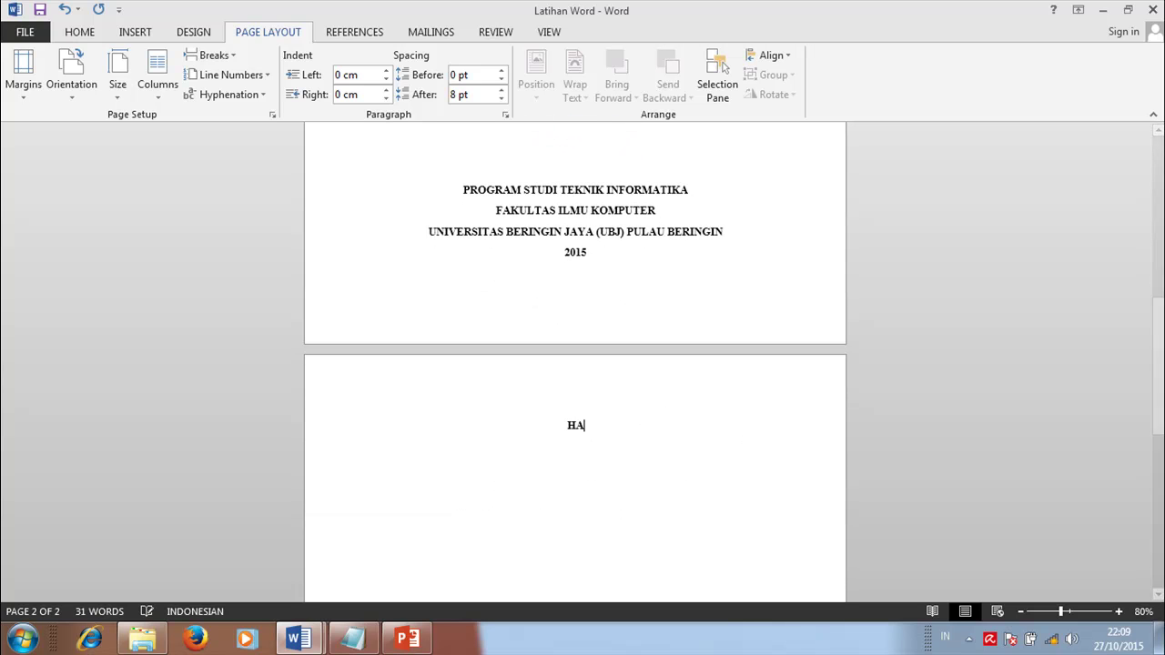
text(LAMAN PE)
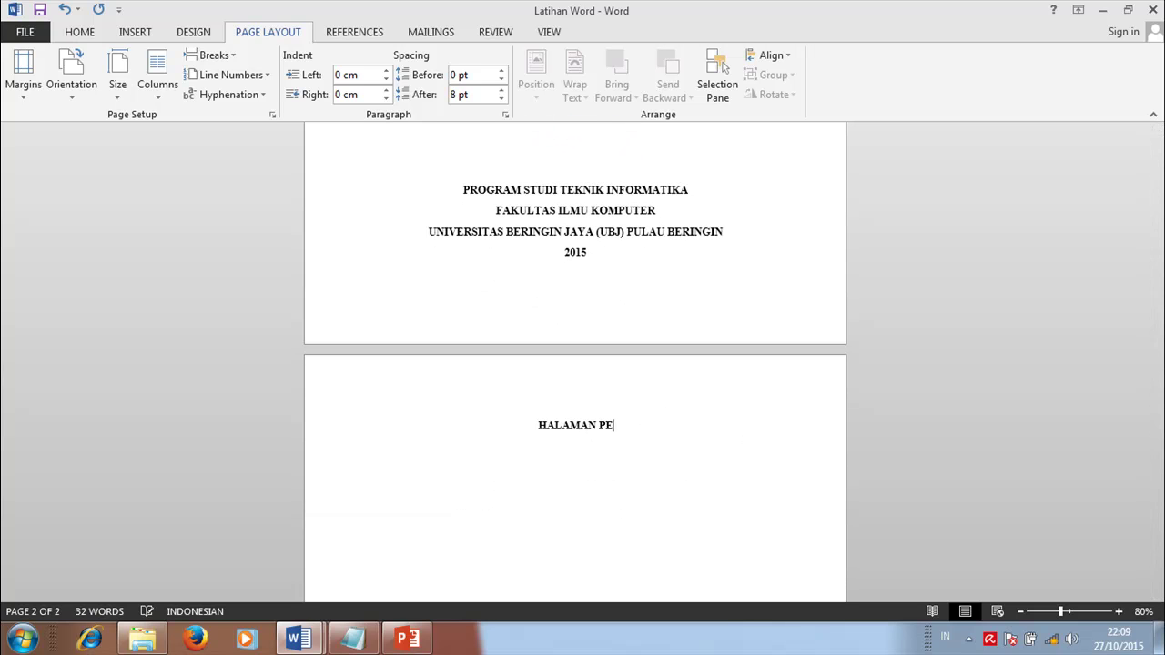
text(RSETUJUAN)
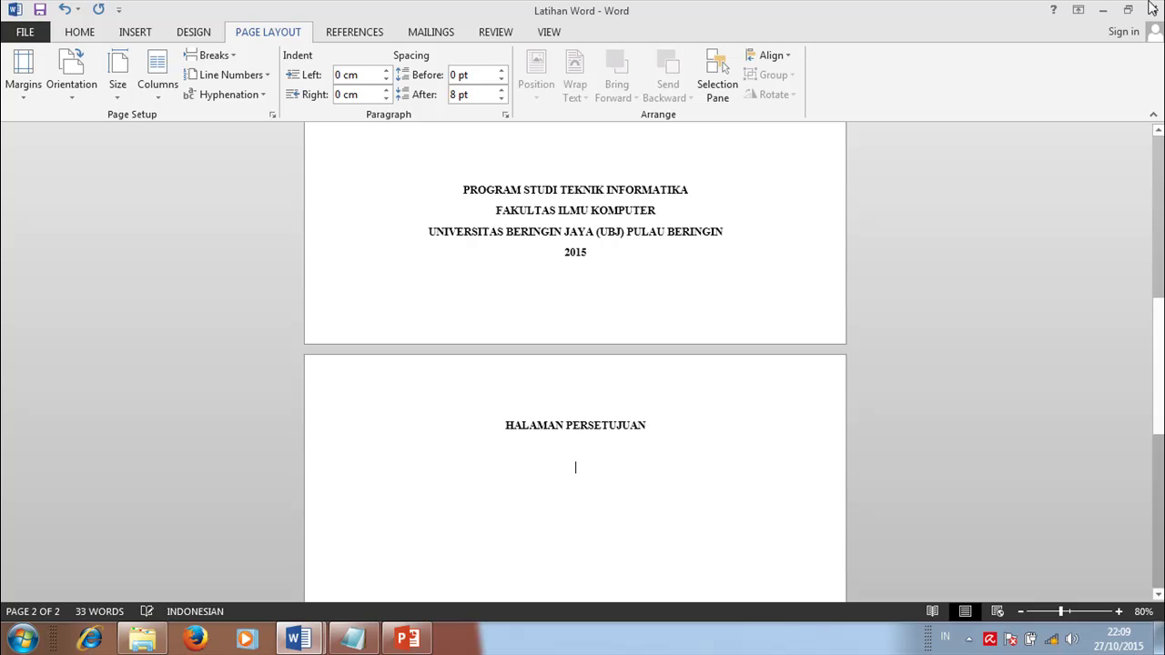
- Copy the whole Lorem ipsum paragraph from the Konten file in Notepad and paste it below the "HALAMAN PERSETUJUAN" heading in Word
click(353, 638)
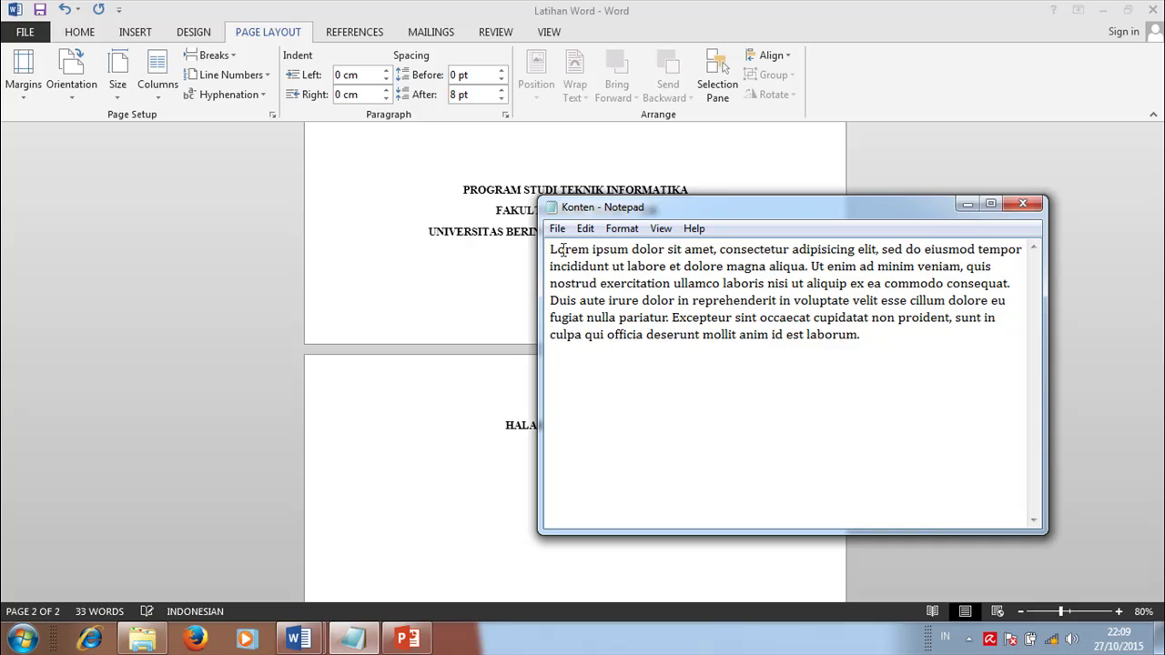
drag(548, 246, 947, 341)
key(ctrl+c)
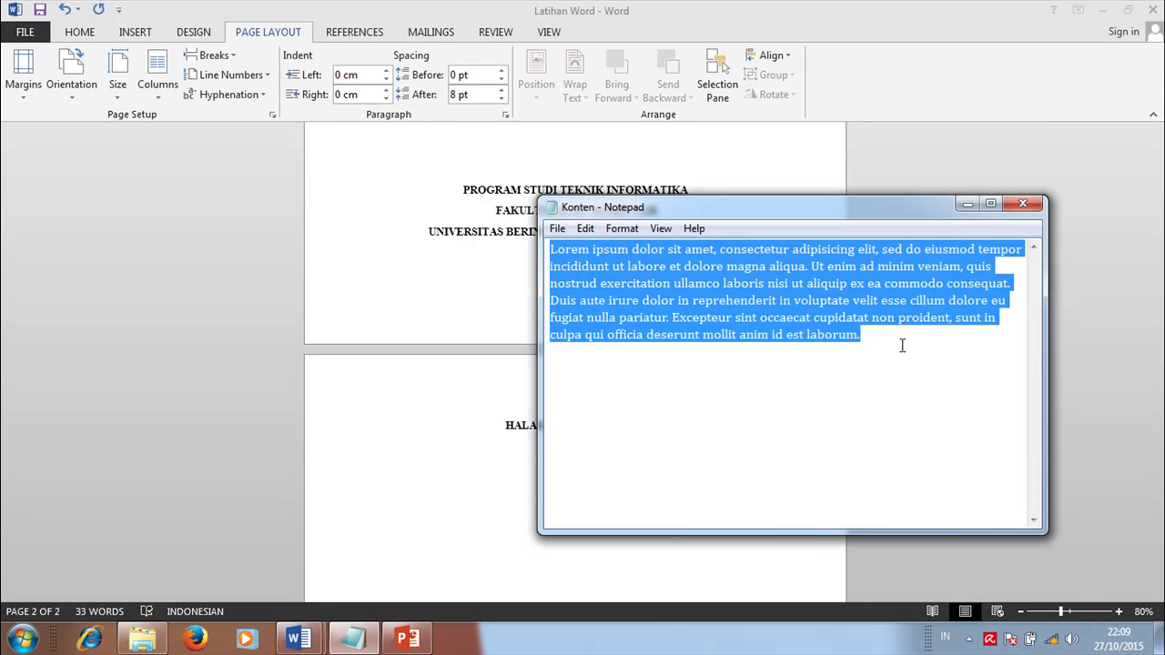
click(510, 482)
key(ctrl+v)
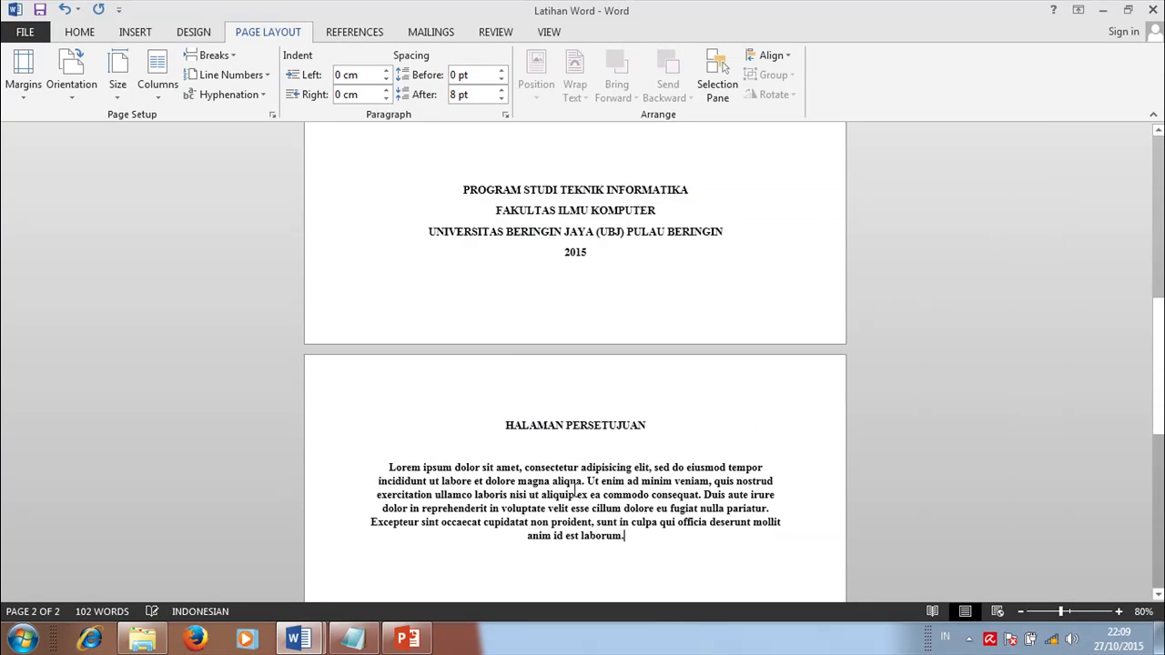
- Insert a page break after the Lorem ipsum paragraph on the approval page
scroll(709, 455, down, 3)
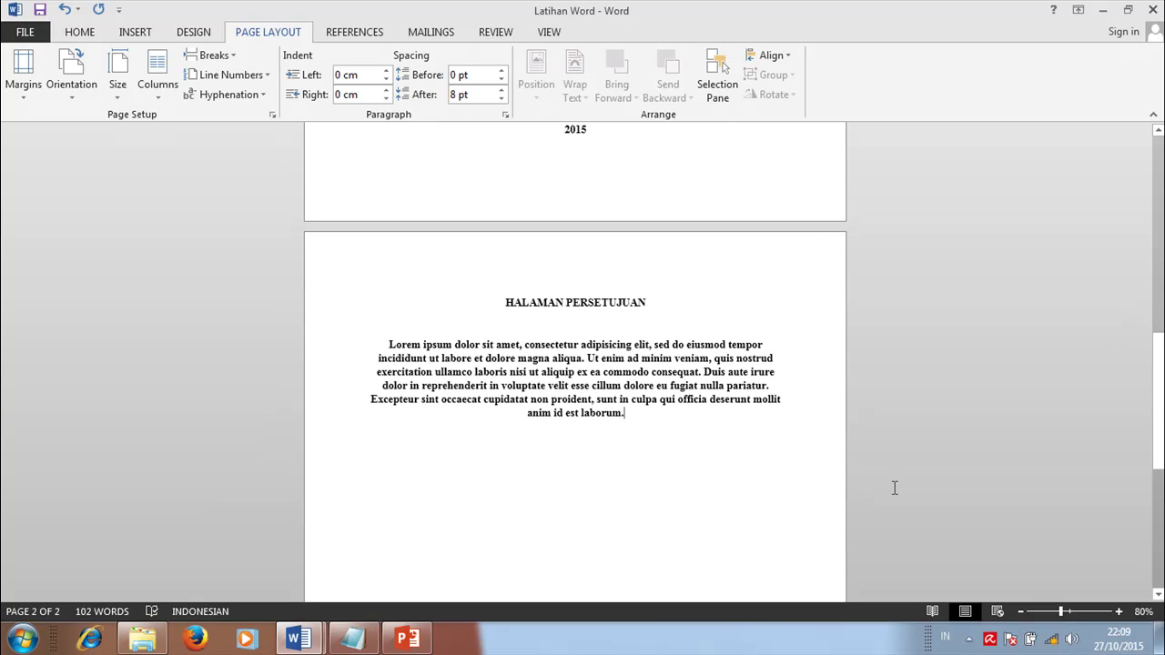
scroll(895, 488, down, 2)
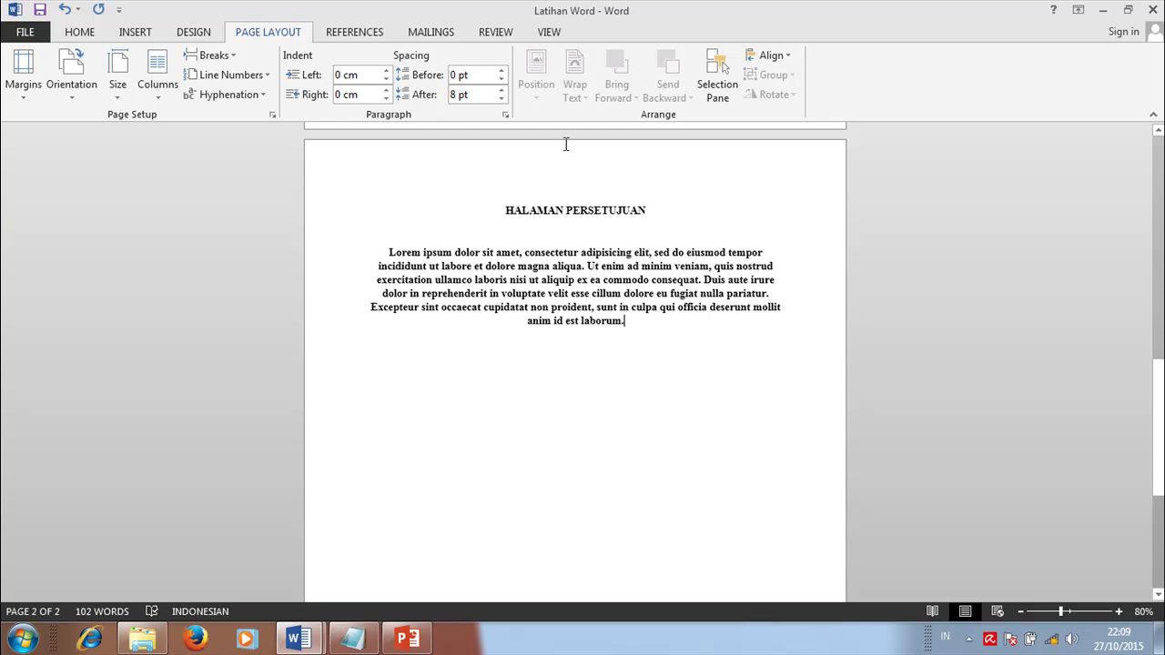
click(219, 56)
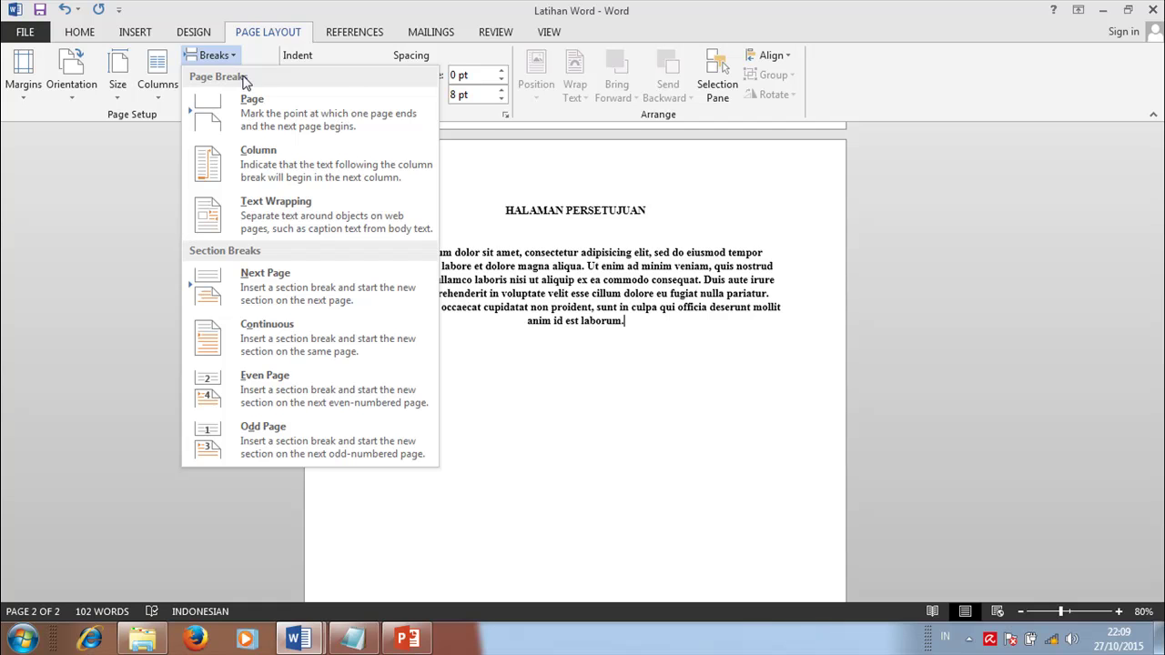
click(277, 121)
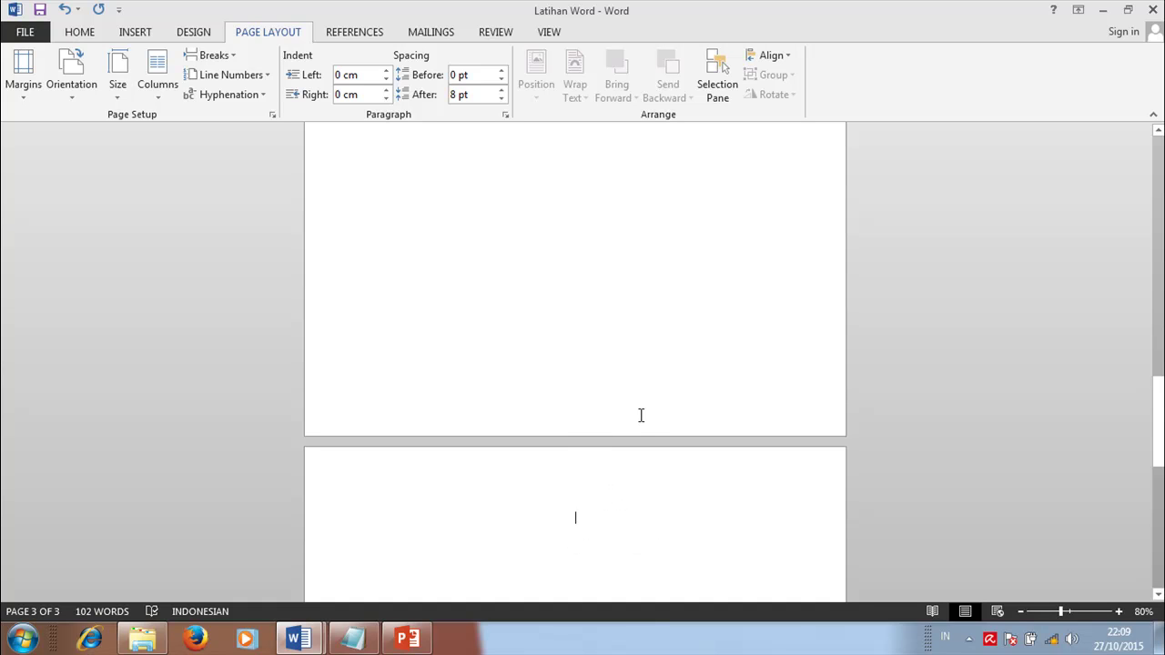
- Add the heading "ABSTRAK" on the third page and paste the Lorem ipsum paragraph twice below it
scroll(661, 461, down, 1)
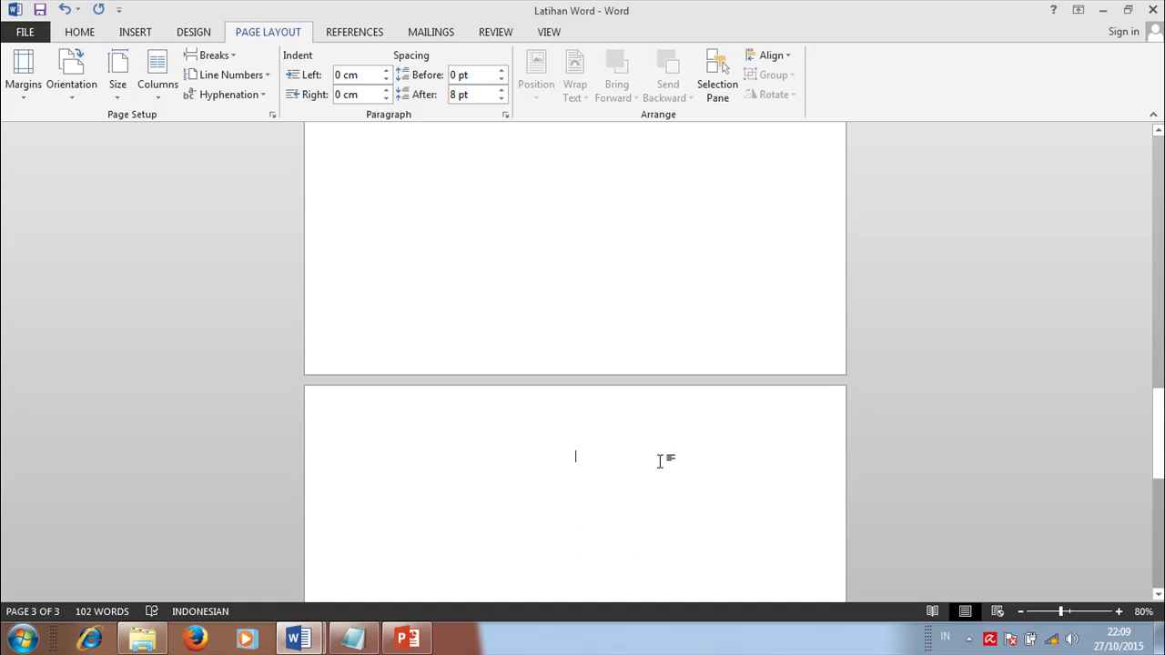
text(ABS)
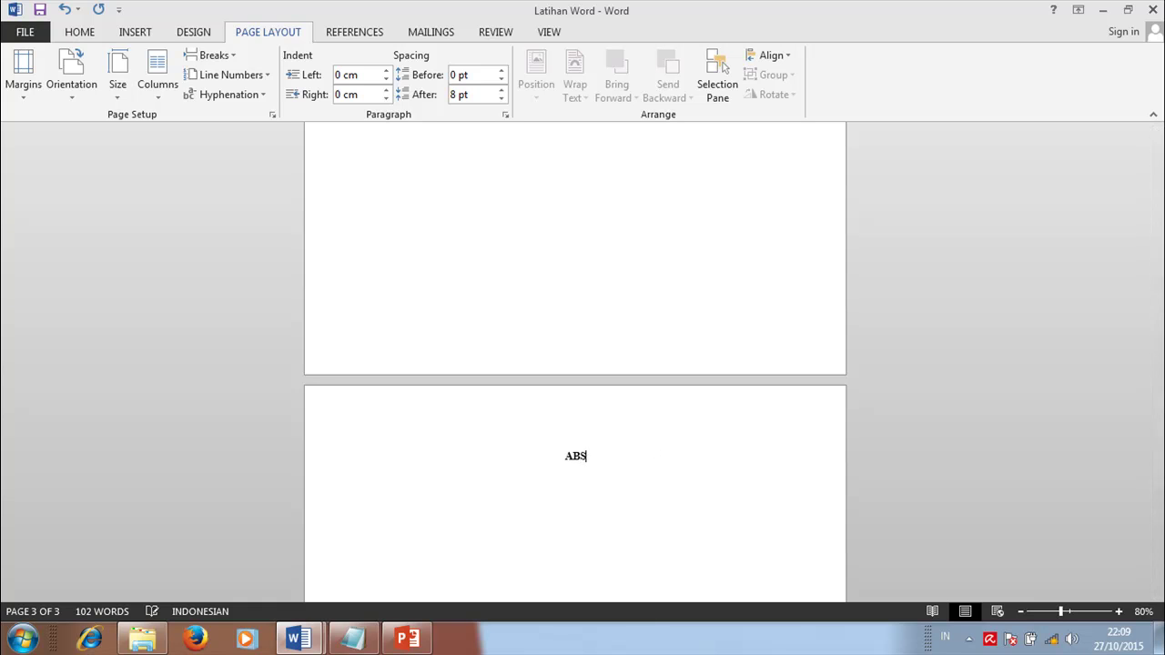
text(TRAK)
key(ctrl+v)
scroll(642, 494, down, 1)
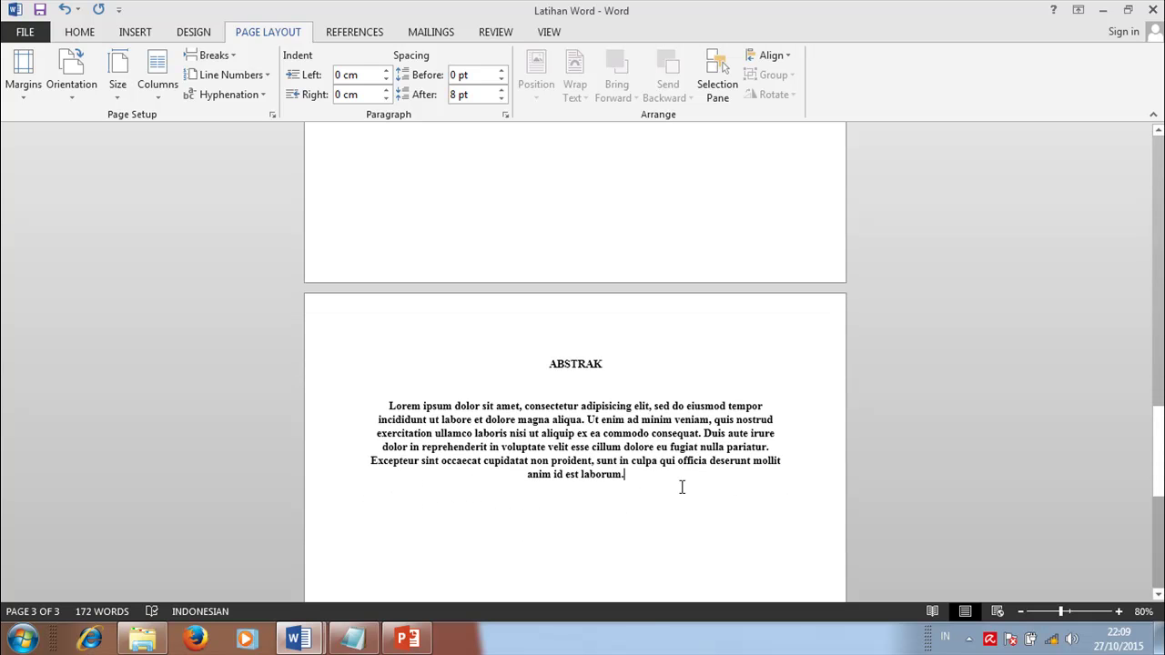
key(ctrl+v)
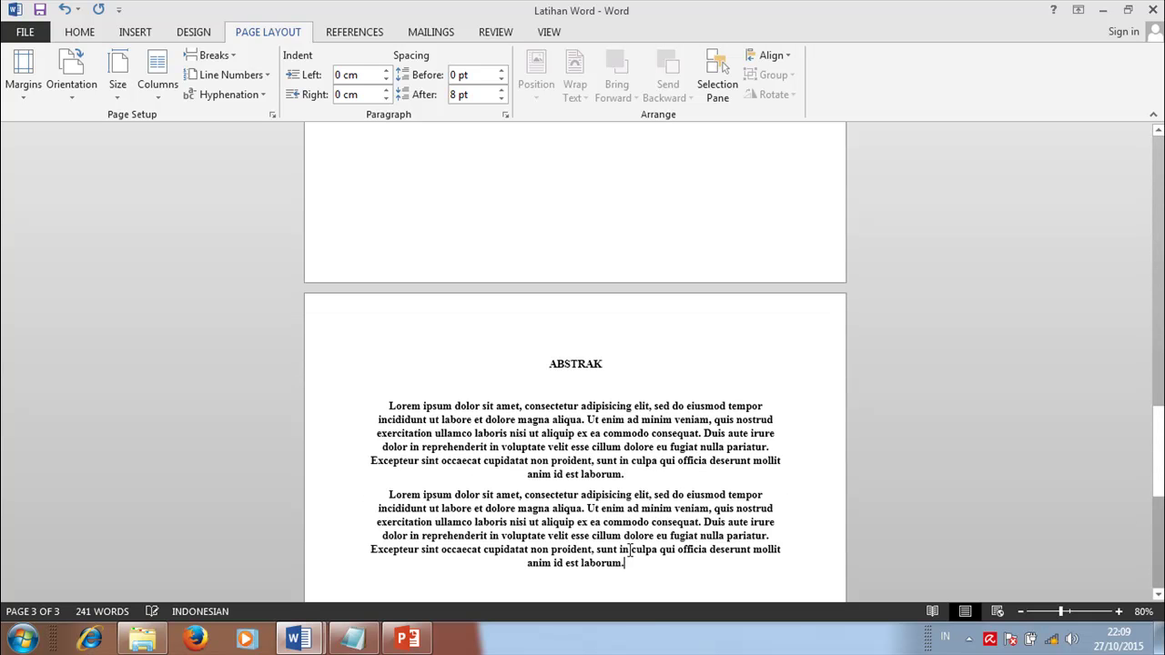
- Remove the bold formatting from both Lorem ipsum paragraphs under "ABSTRAK" and justify them
drag(628, 564, 384, 406)
key(ctrl+c)
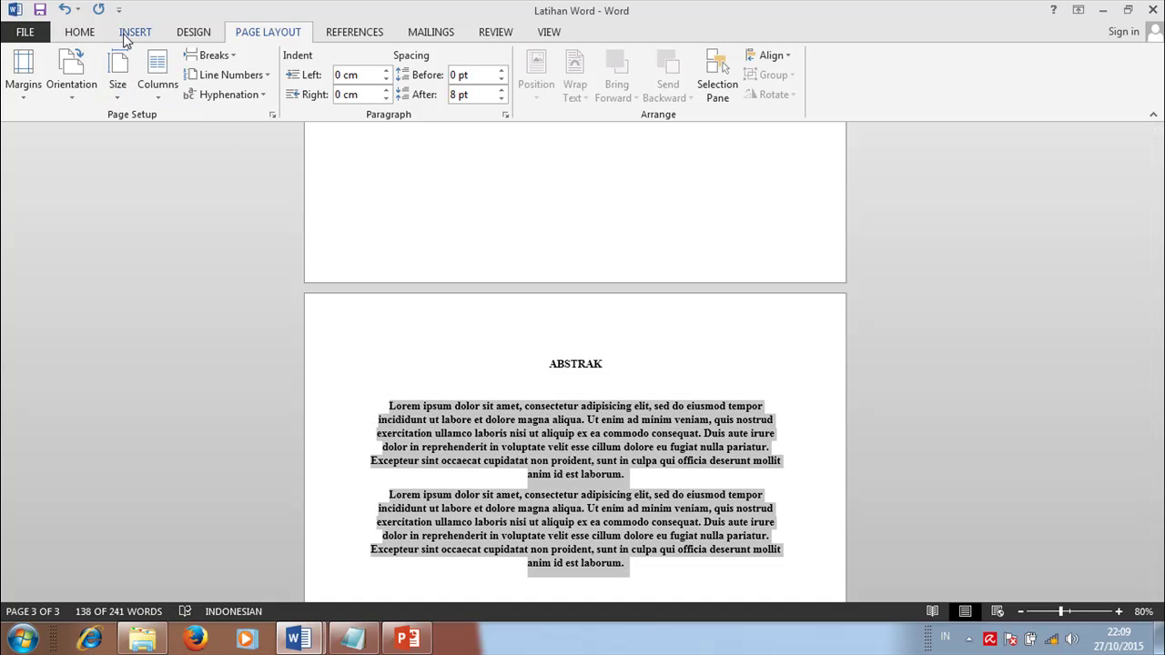
click(80, 34)
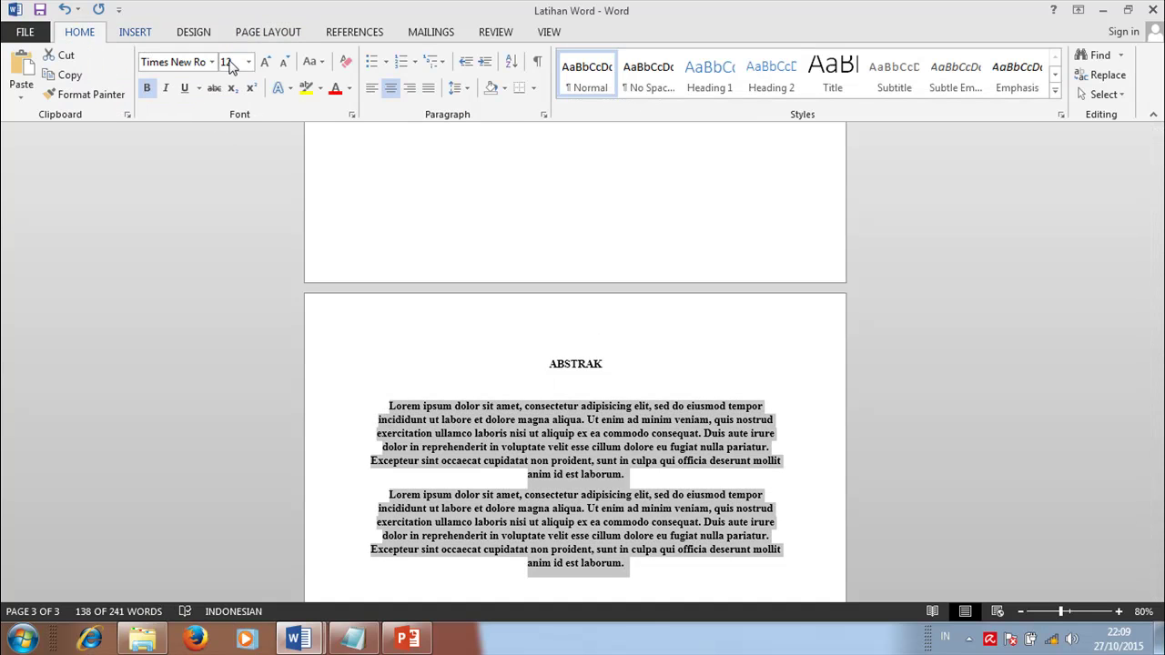
click(148, 88)
click(426, 88)
scroll(672, 489, up, 1)
scroll(716, 496, down, 2)
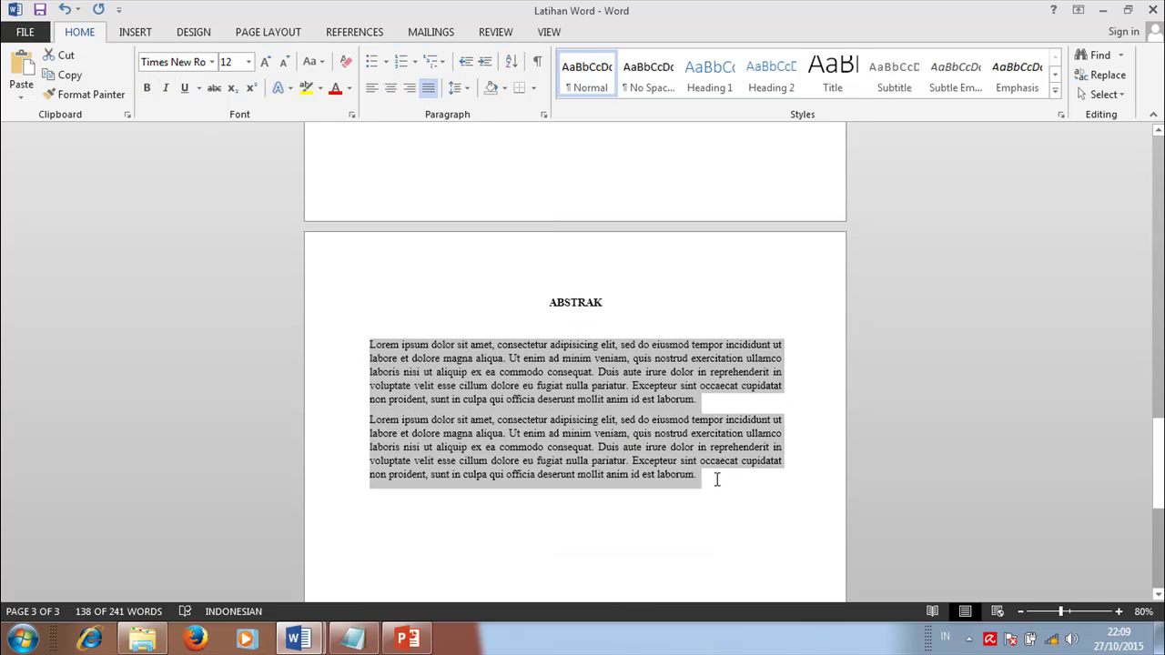
- Insert a page break on a new line after the second Lorem ipsum paragraph under "ABSTRAK"
click(716, 480)
key(Return)
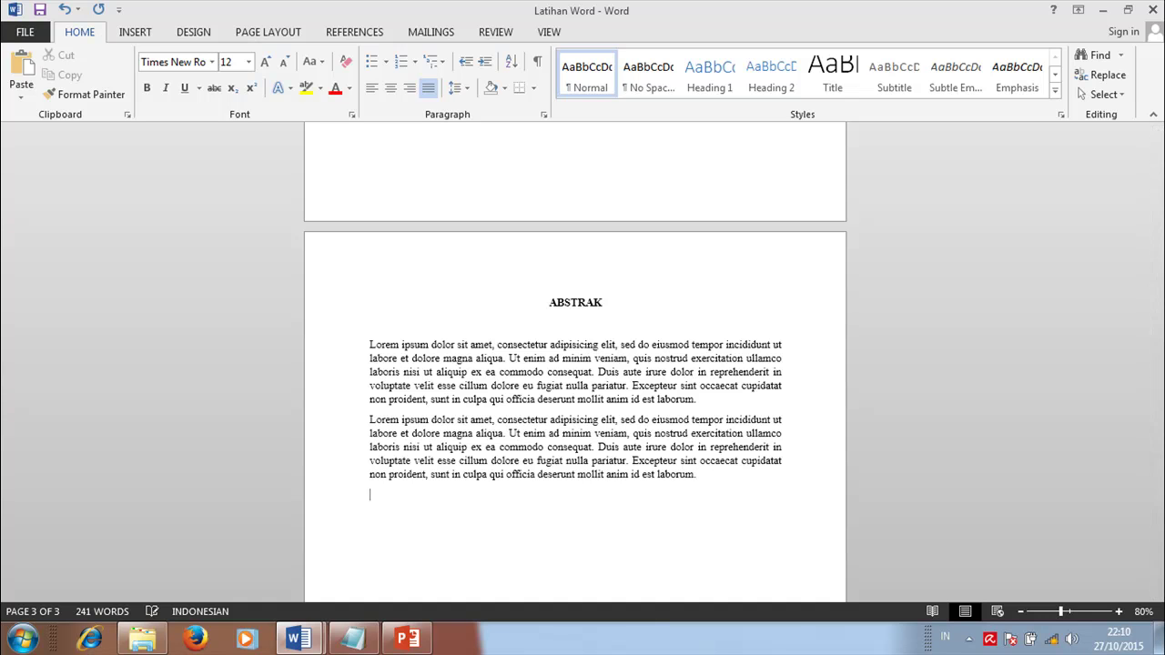
click(271, 36)
click(214, 56)
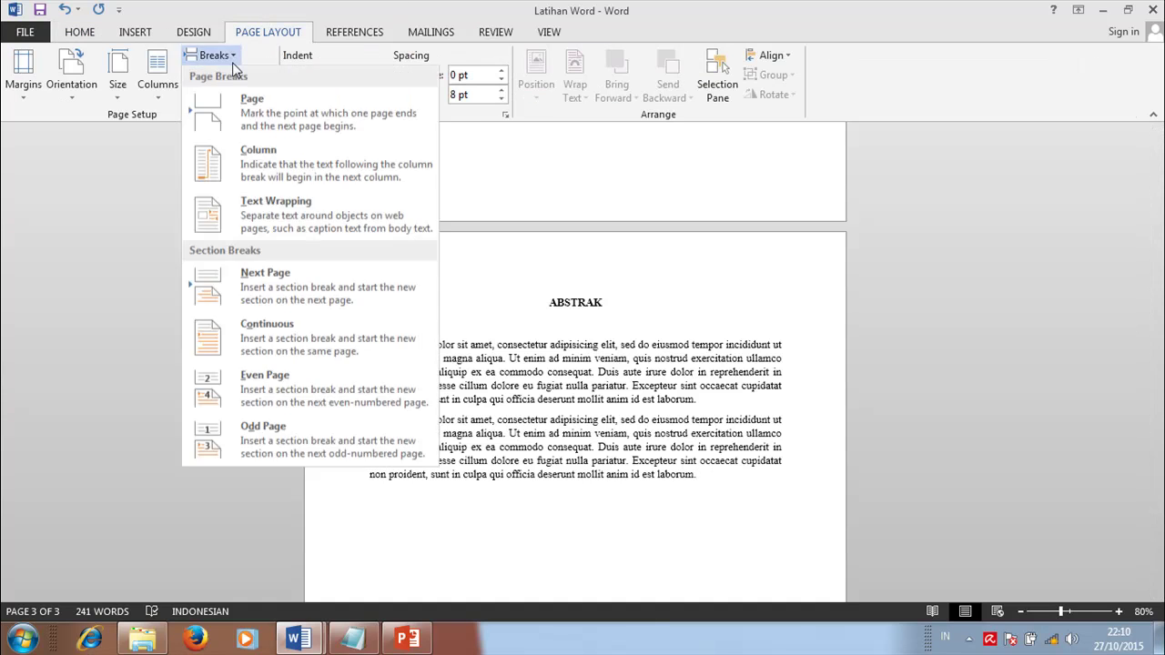
click(271, 129)
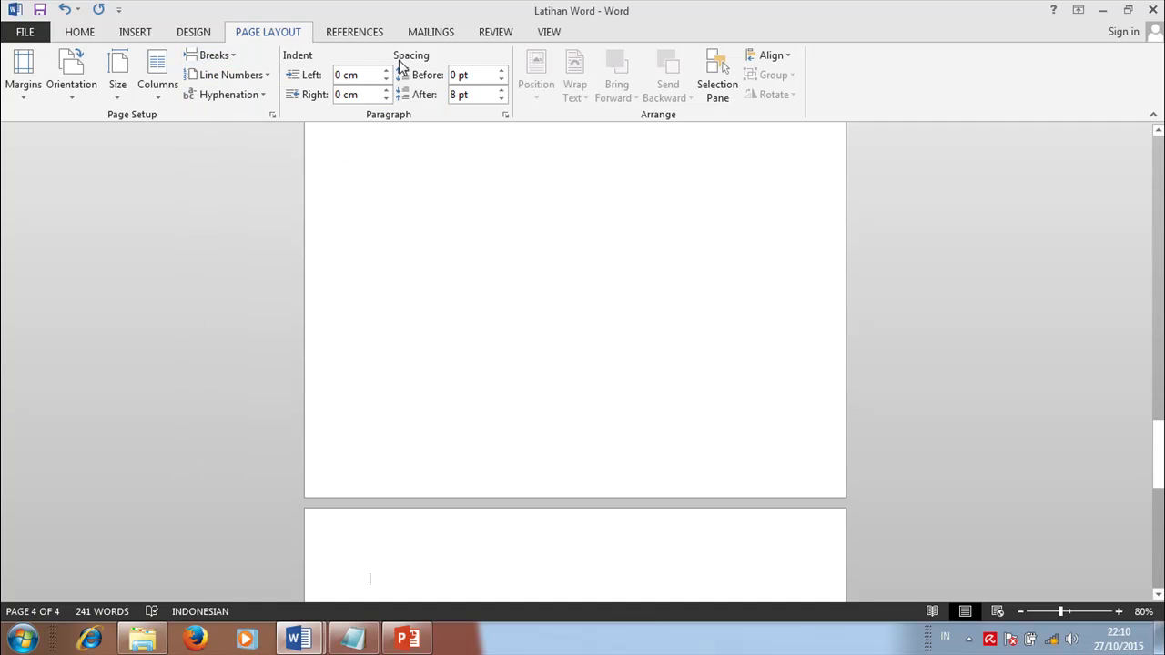
- Add the centered heading "ABSTRACT" on the fourth page and paste the Lorem ipsum paragraph twice below it, leaving a blank line between
click(82, 34)
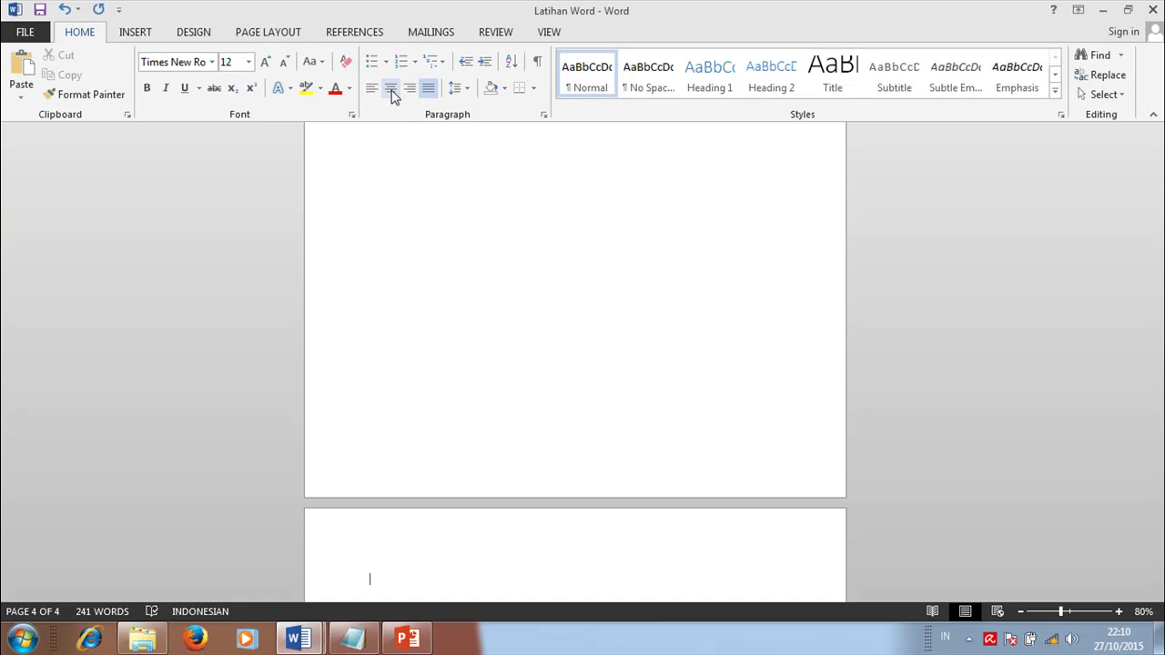
click(391, 90)
text(ABSTRACT)
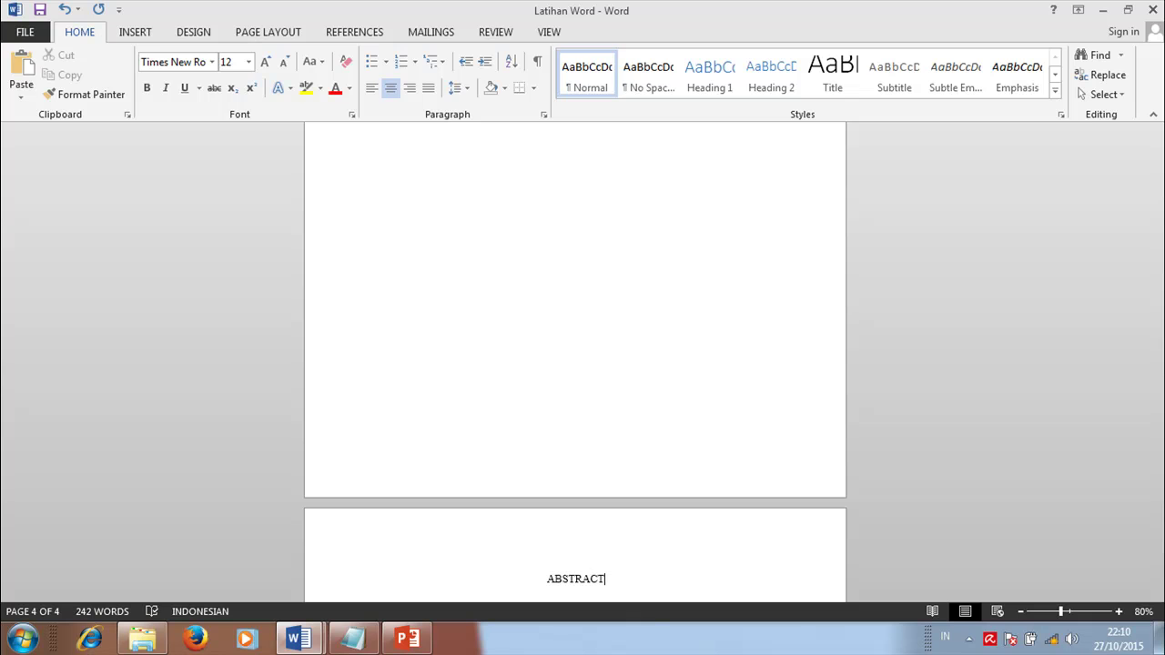
key(Return)
key(Return)
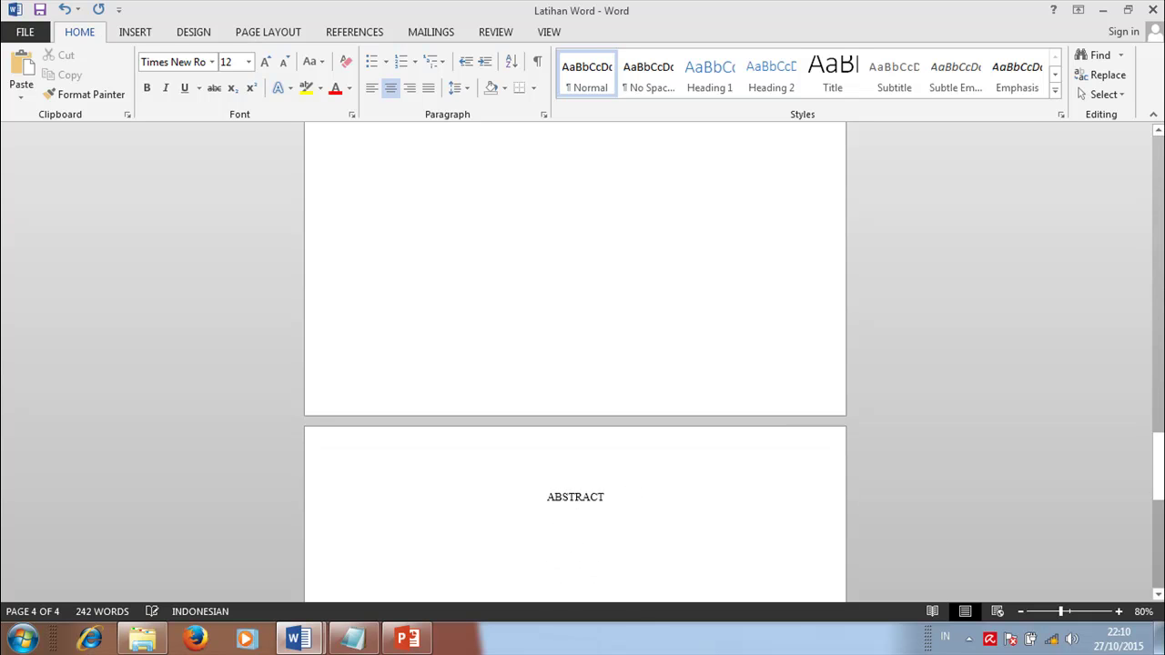
key(ctrl+v)
scroll(546, 546, down, 2)
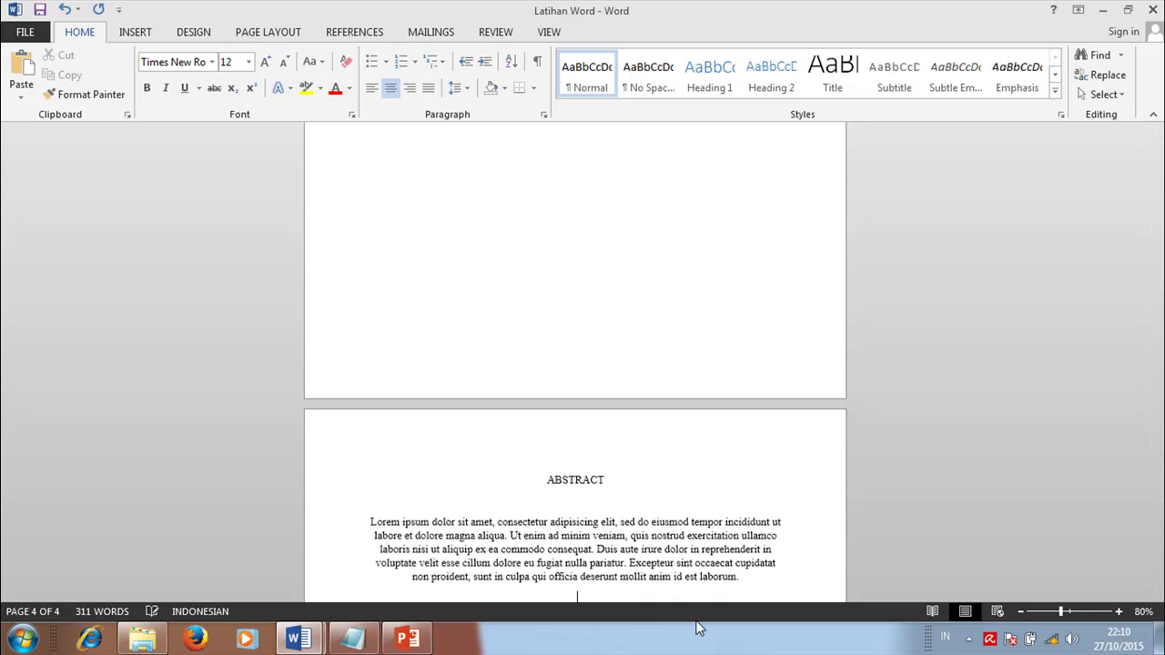
scroll(506, 480, down, 1)
- Justify both Lorem ipsum paragraphs under "ABSTRACT"
drag(340, 389, 343, 532)
click(428, 87)
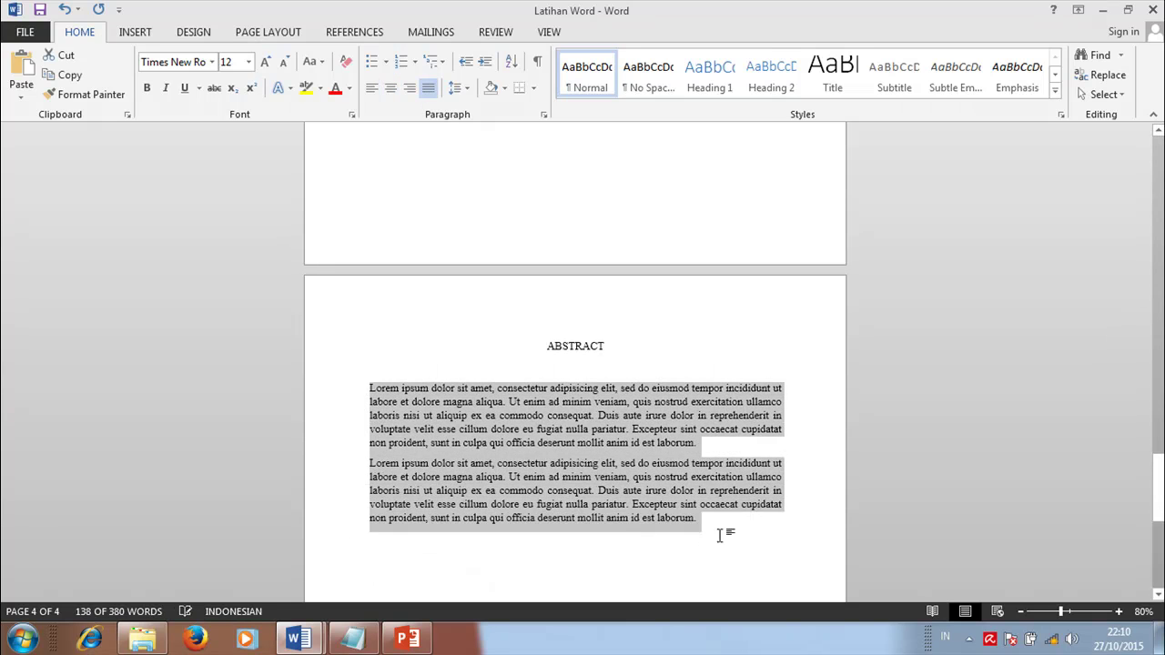
click(728, 521)
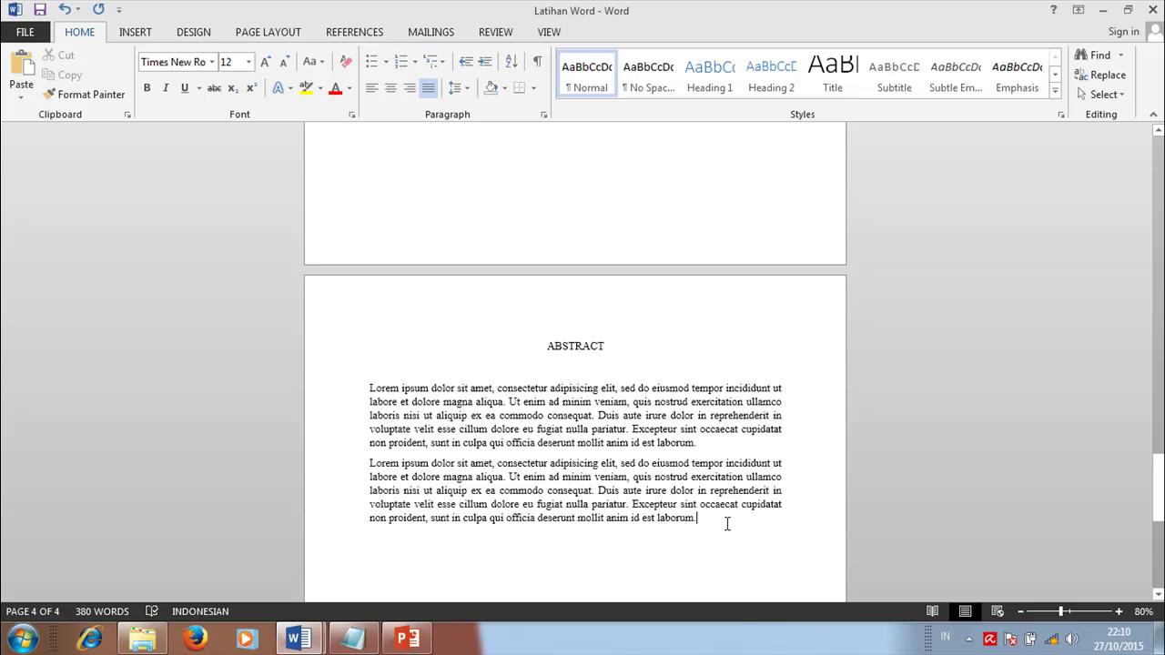
- Insert a page break after the last Lorem ipsum paragraph under "ABSTRACT"
click(262, 33)
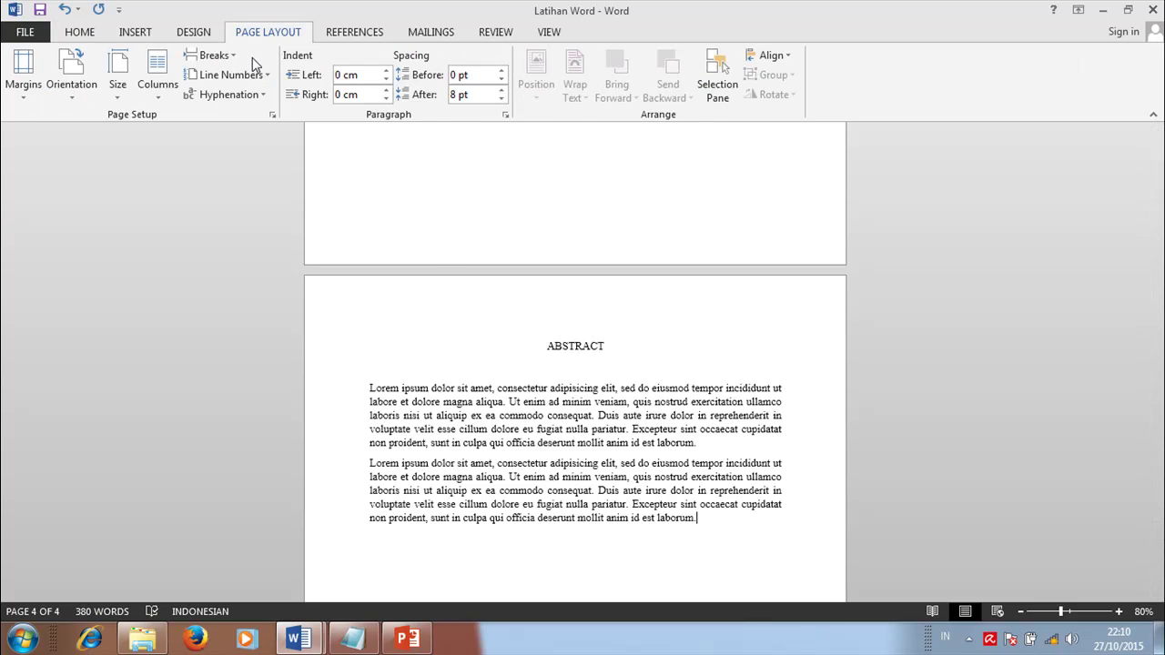
click(233, 55)
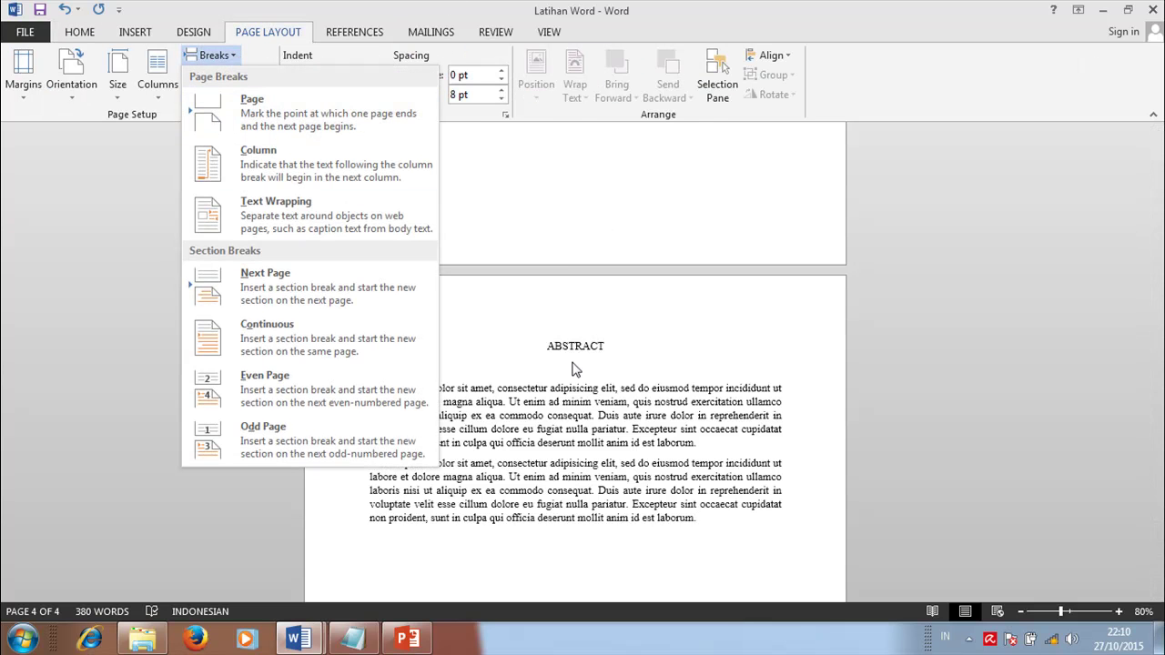
click(716, 528)
scroll(715, 528, down, 1)
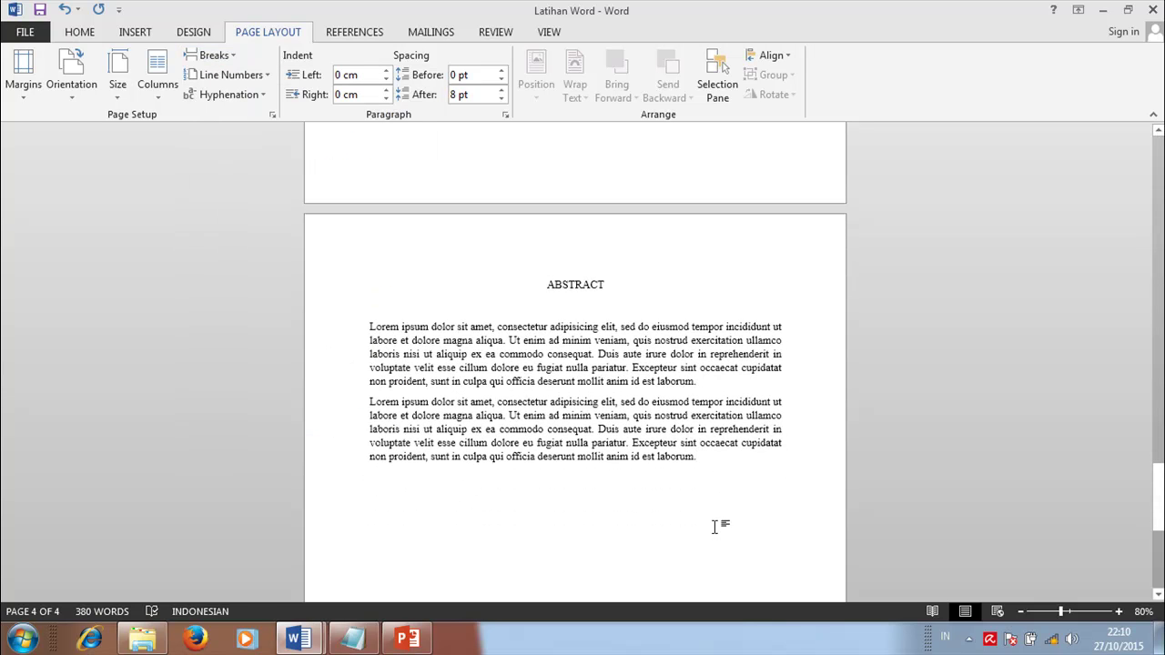
key(ctrl+Return)
scroll(715, 528, down, 1)
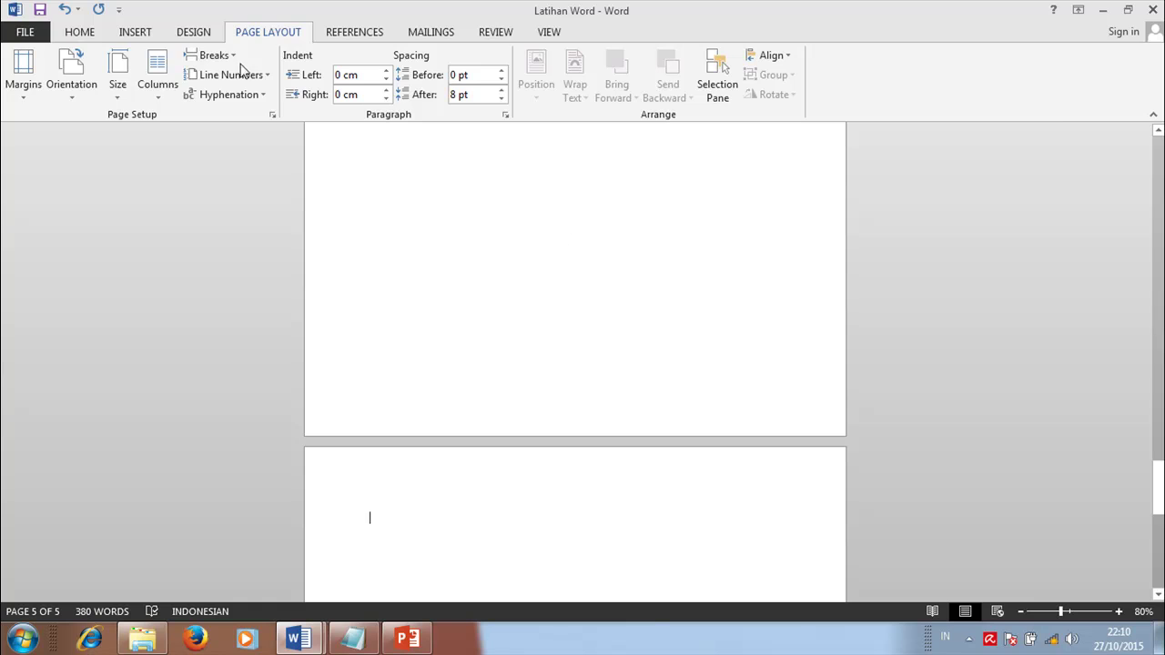
- Add the centered heading "KATA PENGANTAR" on the fifth page and paste the Lorem ipsum paragraph twice below it
click(82, 32)
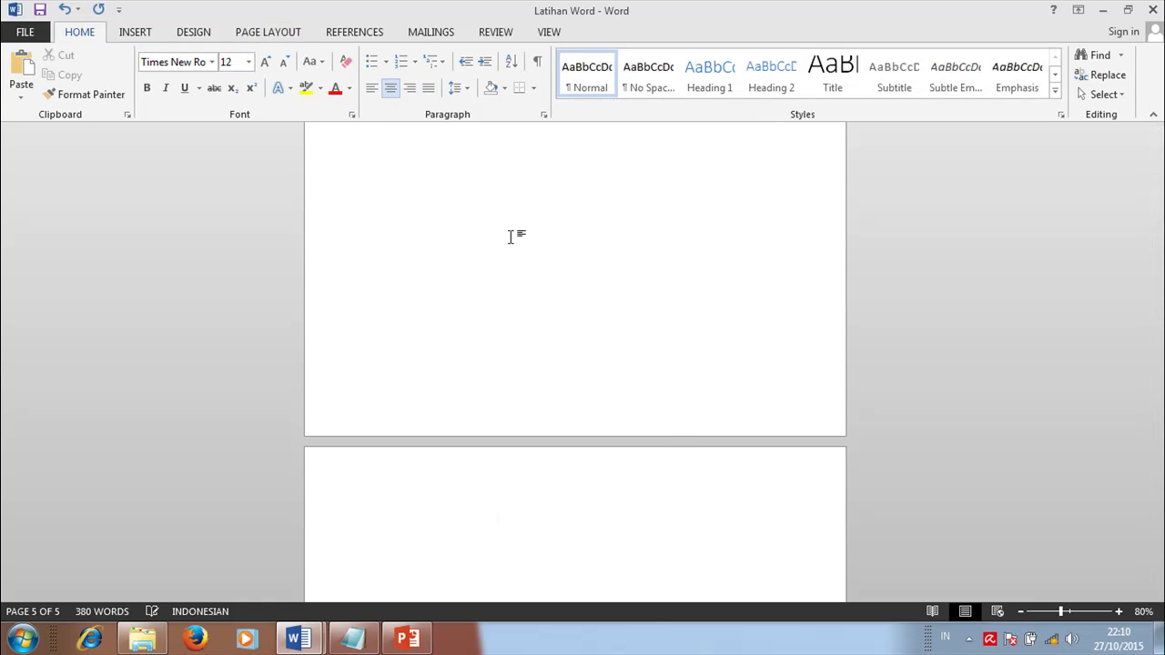
text(KATA PENGANTAR)
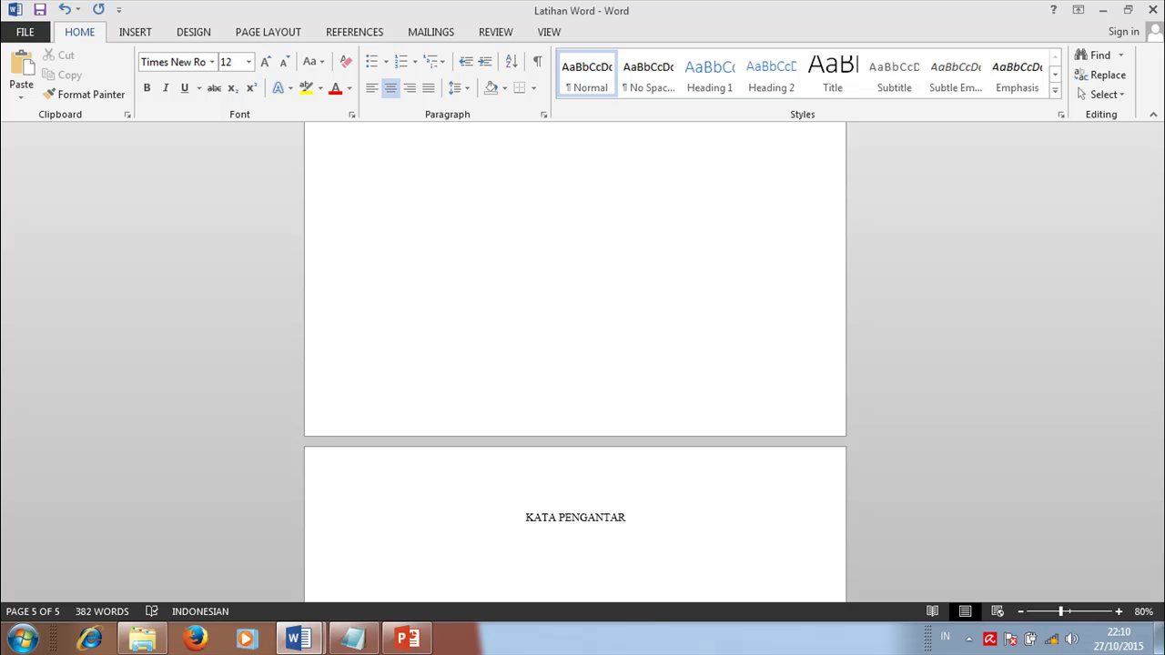
text(Lorem ipsum dolor sit amet, consectetur adipisicing elit, sed do eiusmod tempor incididunt ut labore et dolore magna aliqua. Ut enim ad minim veniam, quis nostrud exercitation ullamco laboris nisi ut aliquip ex ea commodo consequat. Duis aute irure dolor in reprehenderit in voluptate velit esse cillum dolore eu fugiat nulla pariatur. Excepteur sint occaecat cupidatat non proident, sunt in culpa qui officia deserunt mollit anim id est laborum.)
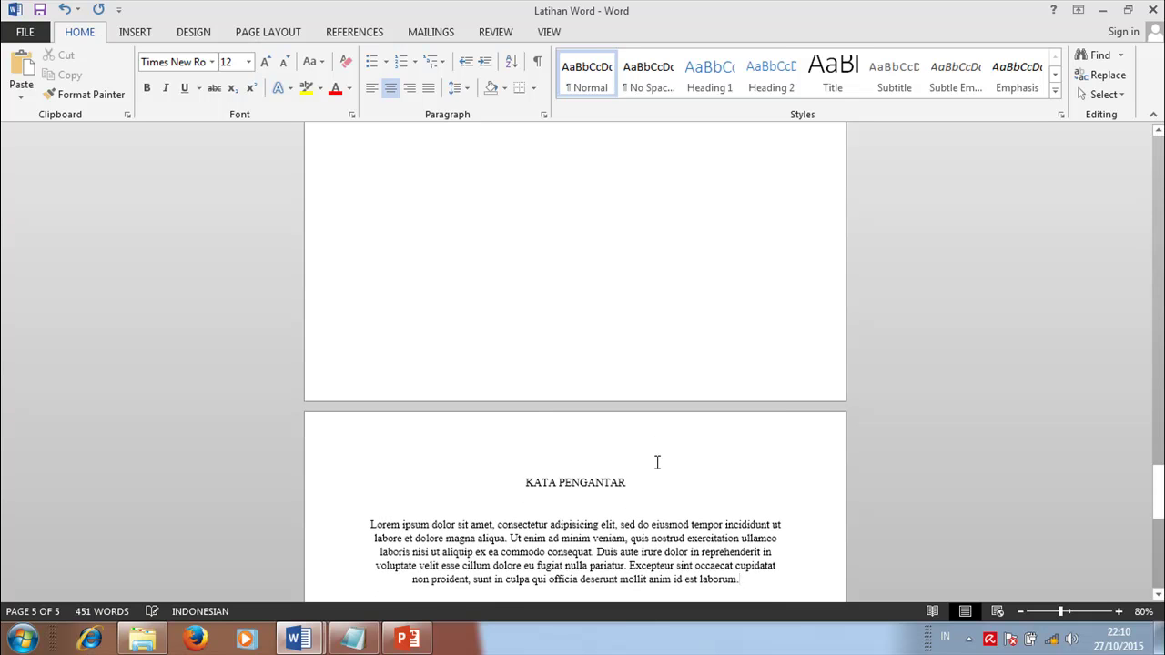
text(Lorem ipsum dolor sit amet, consectetur adipisicing elit, sed do eiusmod tempor incididunt ut labore et dolore magna aliqua. Ut enim ad minim veniam, quis nostrud exercitation ullamco laboris nisi ut aliquip ex ea commodo consequat. Duis aute irure dolor in reprehenderit in voluptate velit esse cillum dolore eu fugiat nulla pariatur. Excepteur sint occaecat cupidatat non proident, sunt in culpa qui officia deserunt mollit anim id est laborum.)
- Justify both Lorem ipsum paragraphs under "KATA PENGANTAR" and insert a page break after them
drag(344, 424, 338, 570)
click(429, 88)
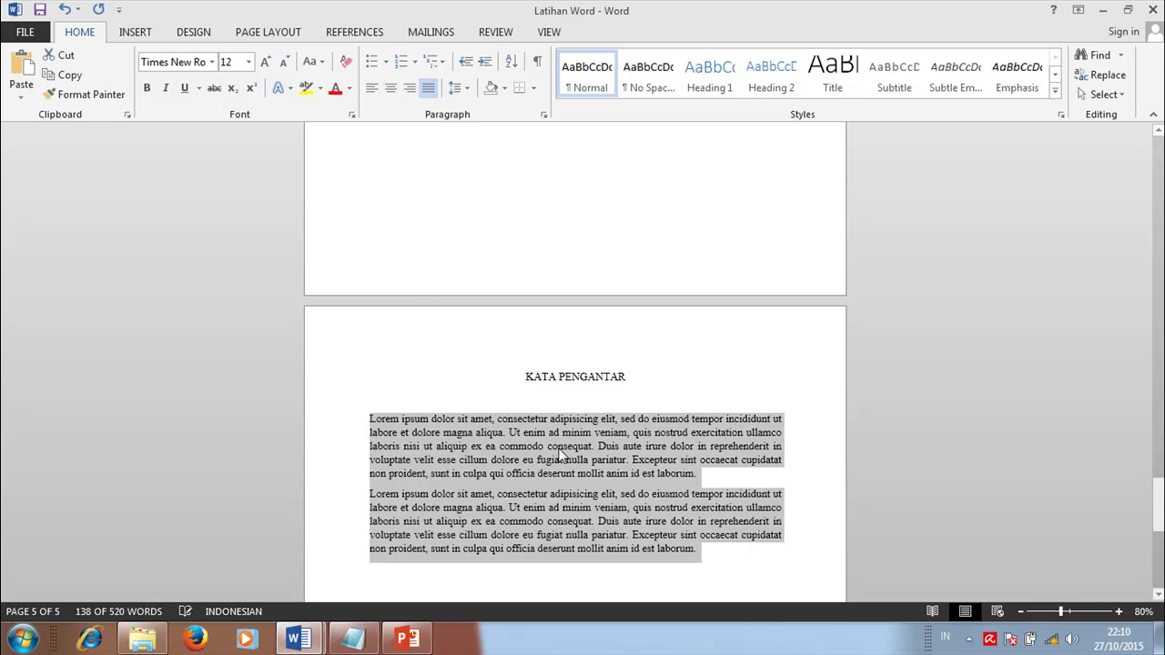
scroll(702, 507, down, 3)
click(717, 428)
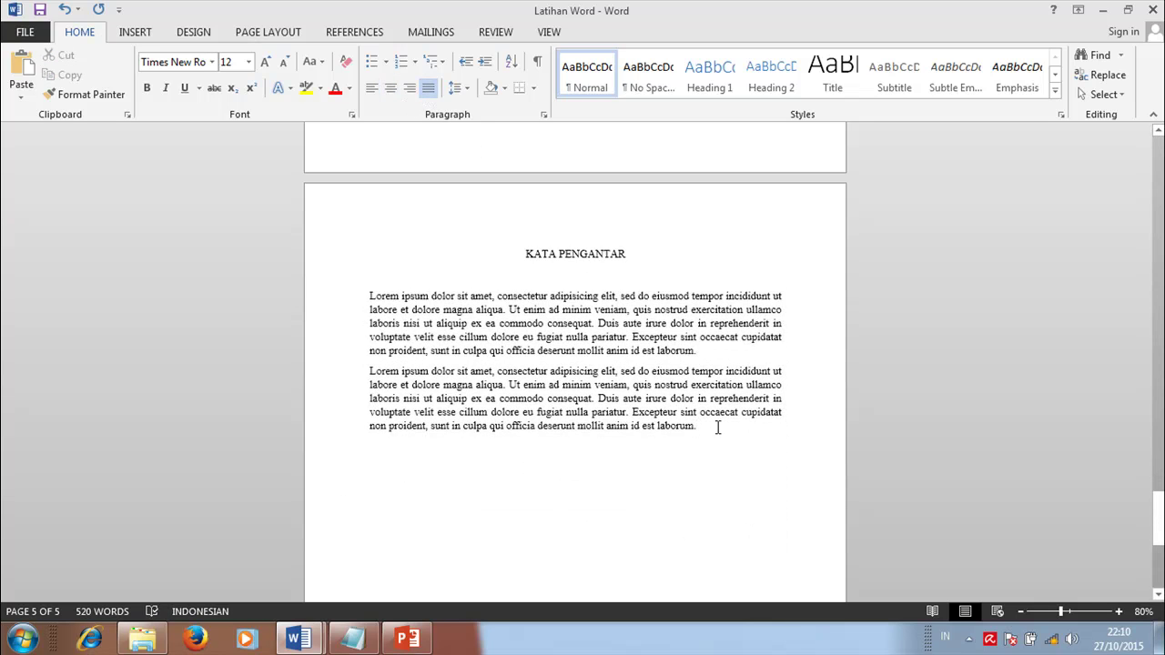
key(Return)
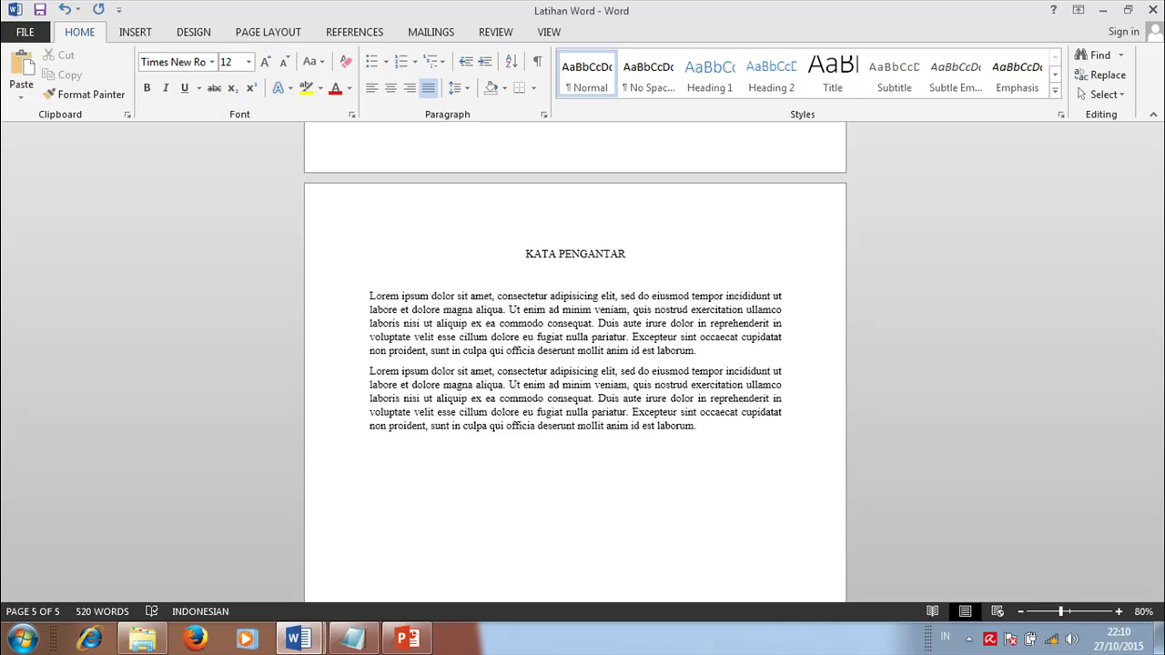
key(ctrl+Return)
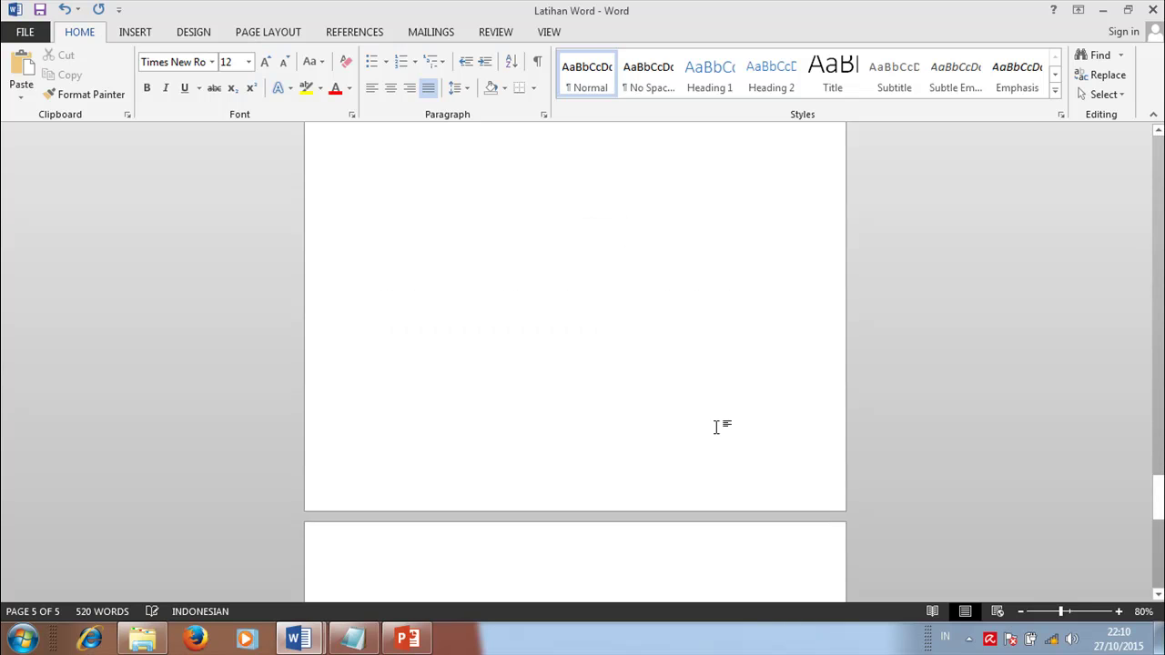
- Add the heading "DAFTAR ISI" on the sixth page, followed by a blank line
text(DAF)
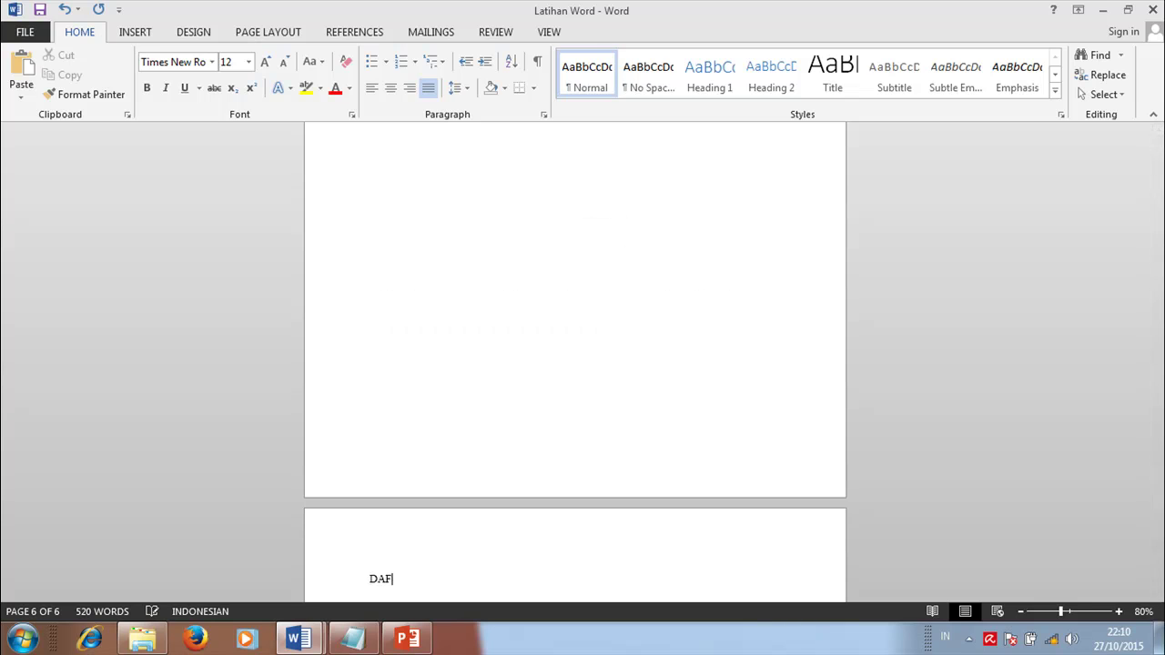
text(TAR ISI)
key(Return)
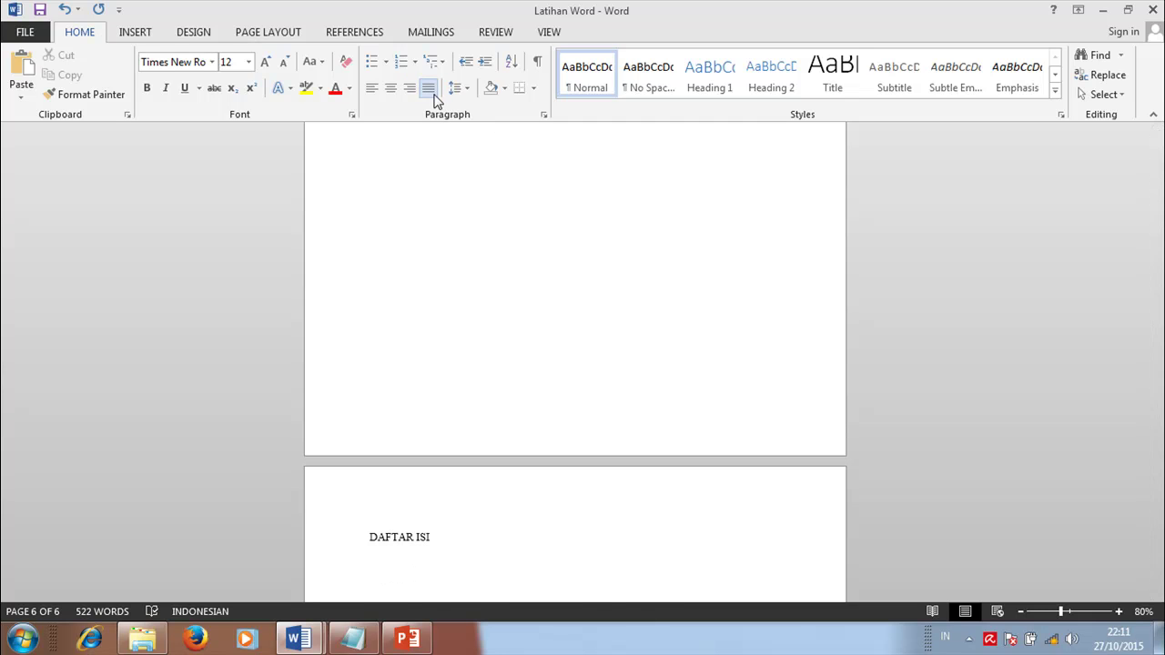
text(Lorem ipsum dolor sit amet, consectetur adipisicing elit, sed do eiusmod tempor incididunt ut labore et dolore magna aliqua. Ut enim ad minim veniam, quis nostrud exercitation ullamco laboris nisi ut aliquip ex ea commodo consequat. Duis aute irure dolor in reprehenderit in voluptate velit esse cillum dolore eu fugiat nulla pariatur. Excepteur sint occaecat cupidatat non proident, sunt in culpa qui officia deserunt mollit anim id est laborum.)
scroll(571, 372, down, 2)
text(Lorem ipsum dolor sit amet, consectetur adipisicing elit, sed do eiusmod tempor incididunt ut labore et dolore magna aliqua. Ut enim ad minim veniam, quis nostrud exercitation ullamco laboris nisi ut aliquip ex ea commodo consequat. Duis aute irure dolor in reprehenderit in voluptate velit esse cillum dolore eu fugiat nulla pariatur. Excepteur sint occaecat cupidatat non proident, sunt in culpa qui officia deserunt mollit anim id est laborum.)
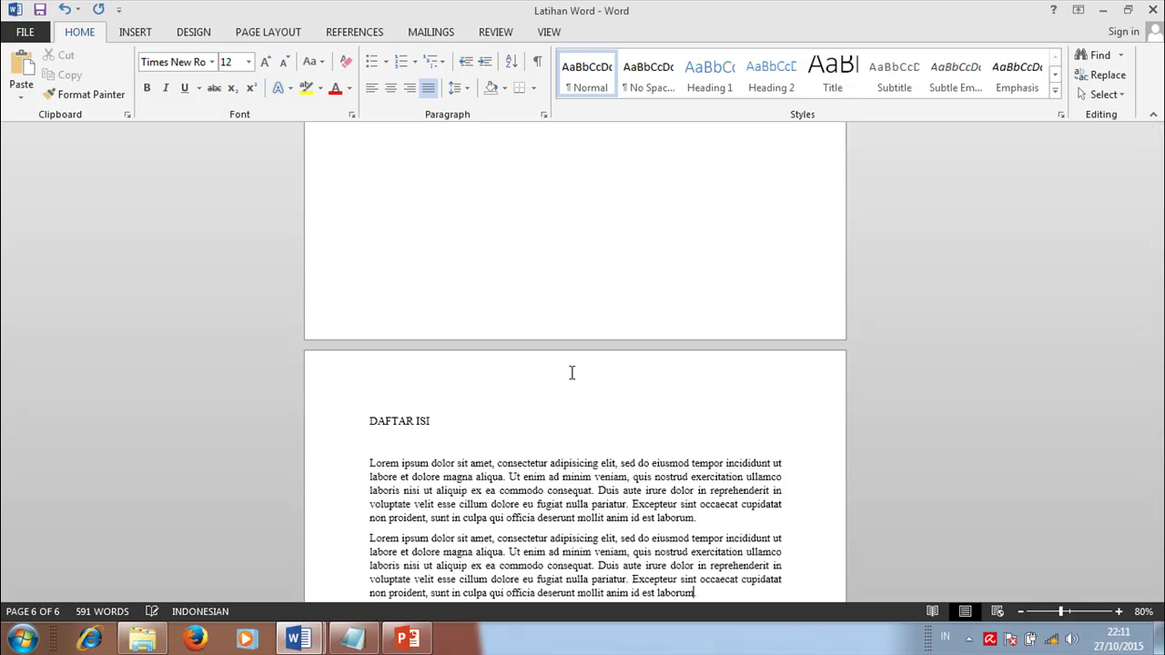
scroll(572, 373, down, 2)
drag(712, 467, 375, 338)
key(Delete)
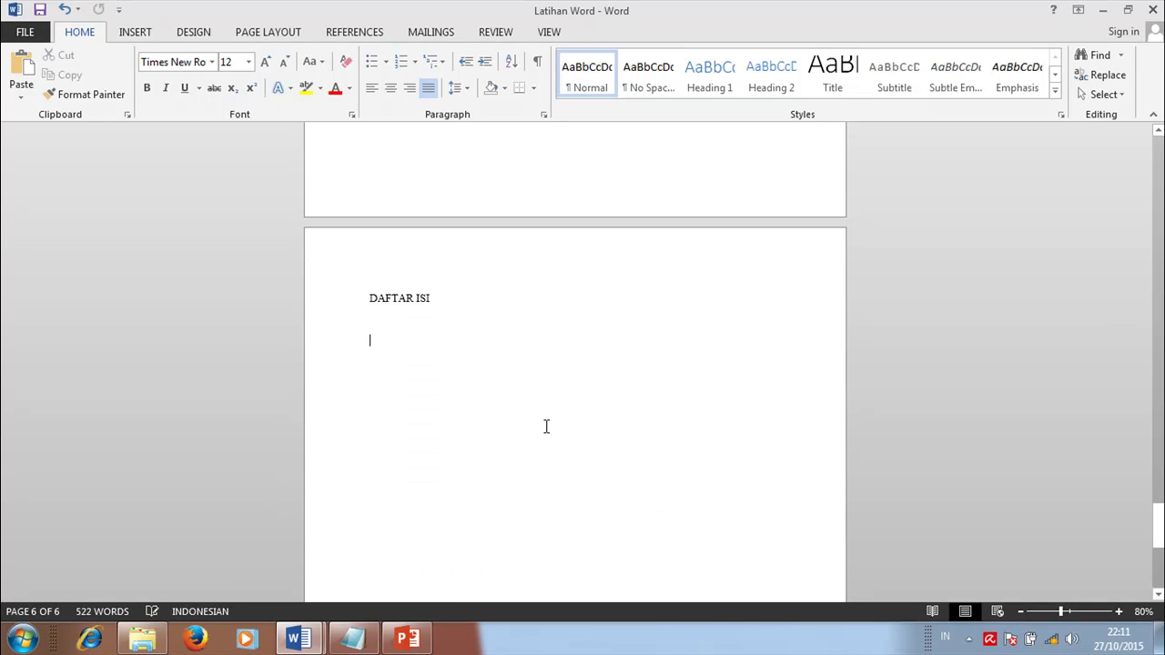
- Insert page breaks after "DAFTAR ISI" and add the headings "DAFTAR GAMBAR" and "DAFTAR TABEL", each on its own page
key(ctrl+Return)
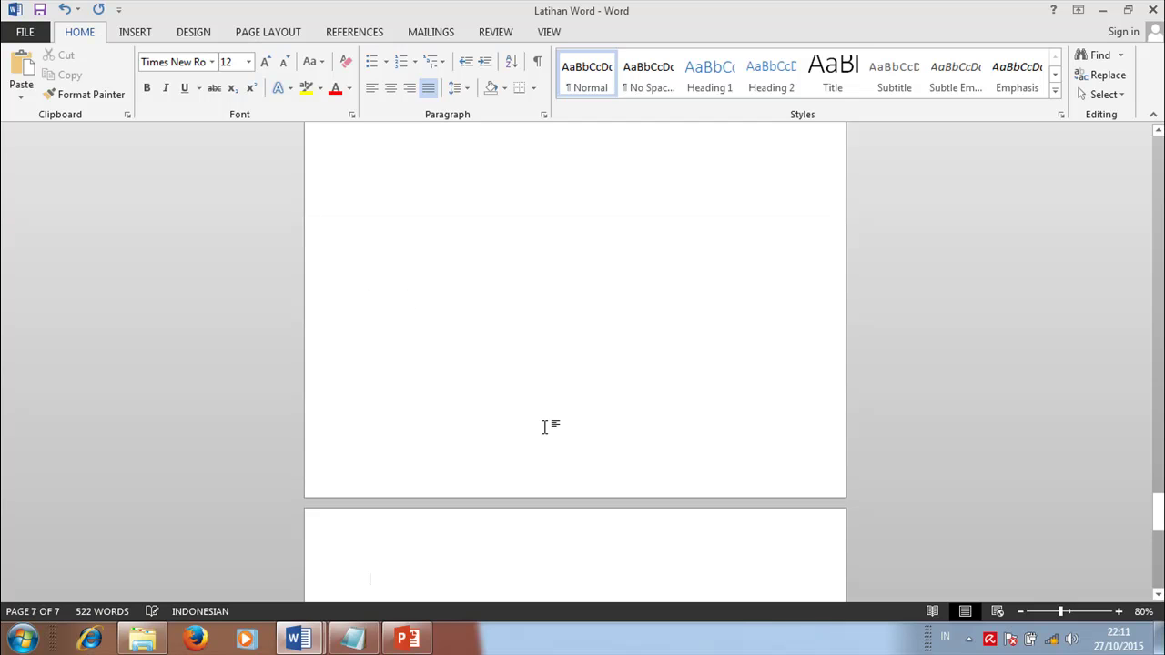
text(DAFTAR GAMBAR)
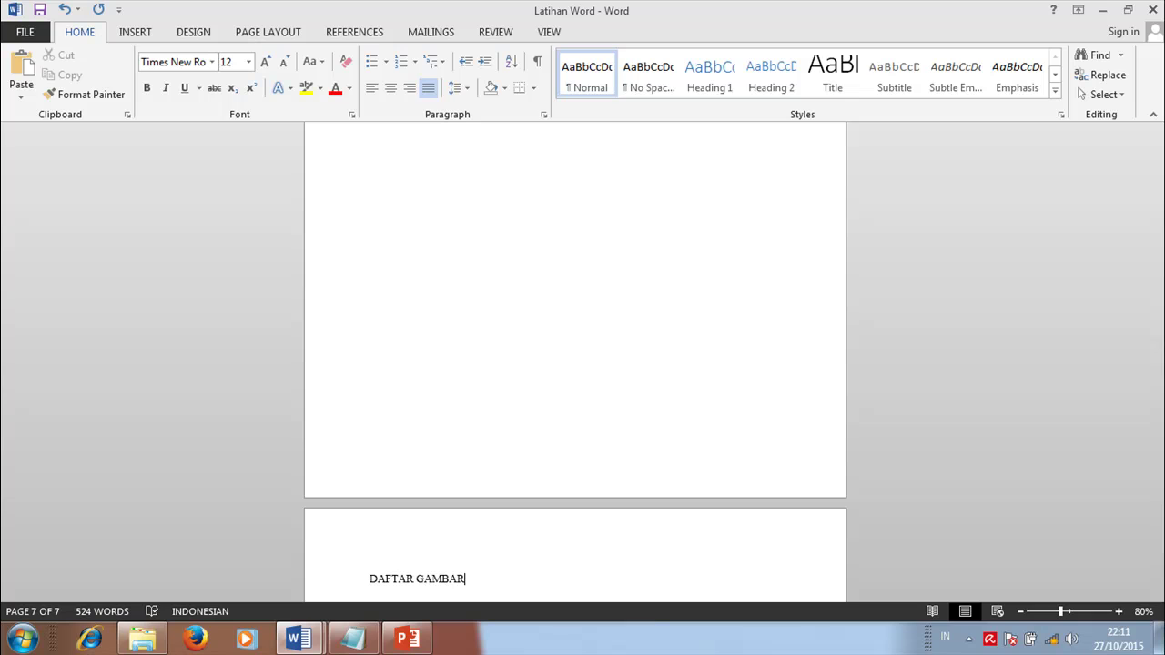
key(ctrl+Return)
text(DAFT)
key(ctrl+Return)
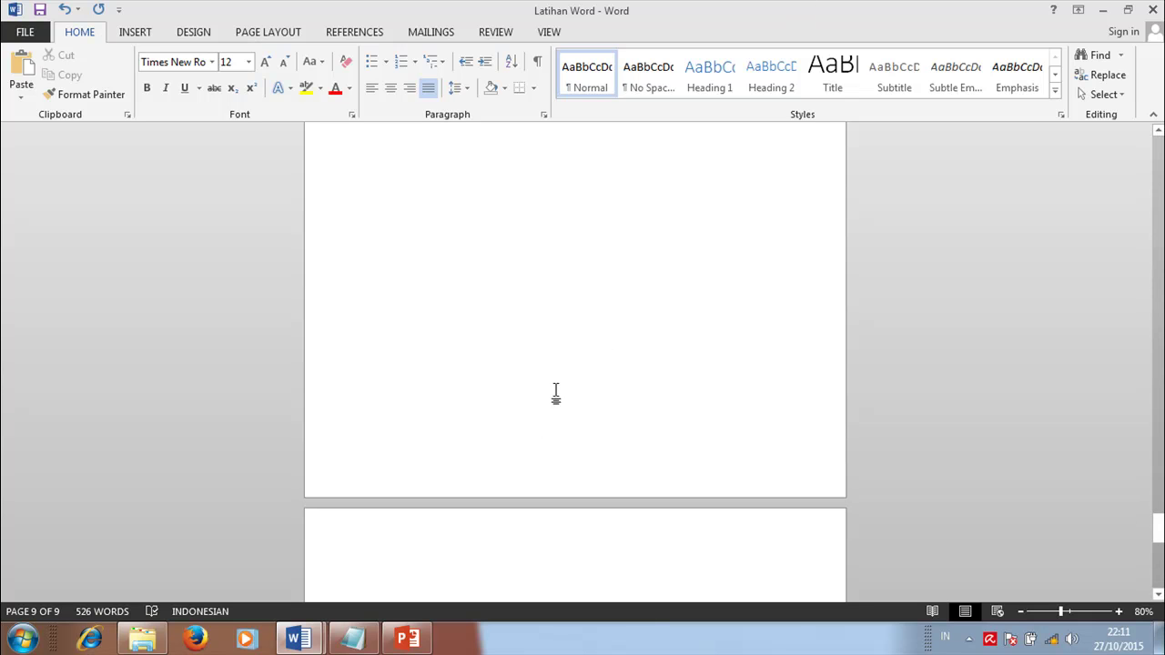
scroll(555, 391, up, 5)
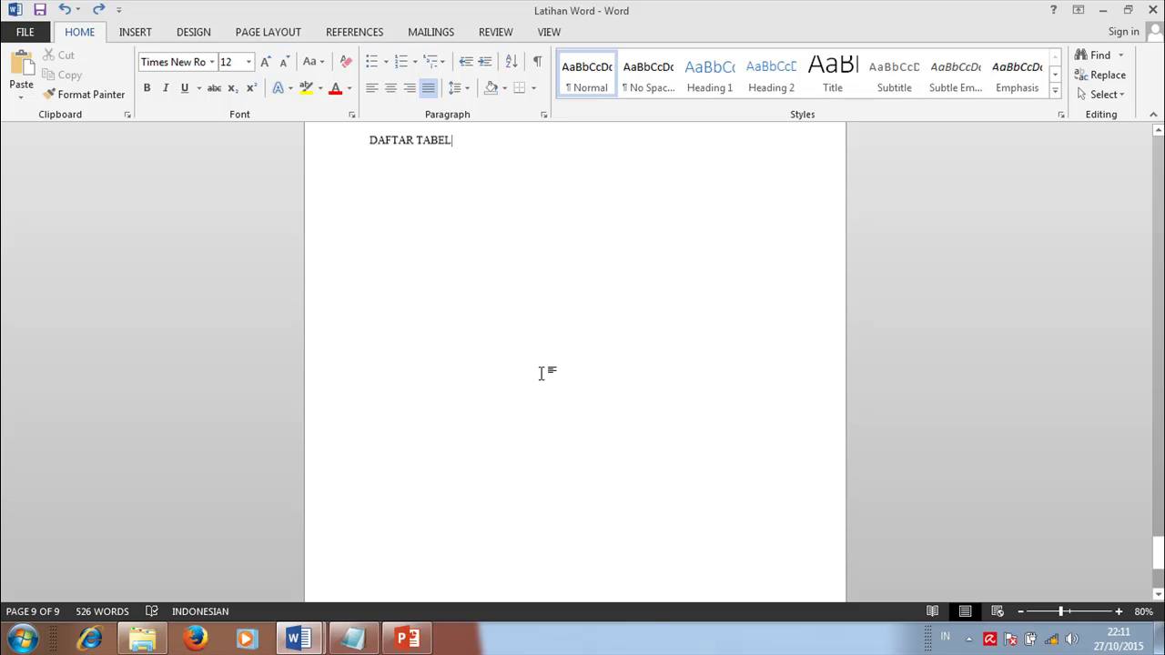
click(540, 373)
key(BackSpace)
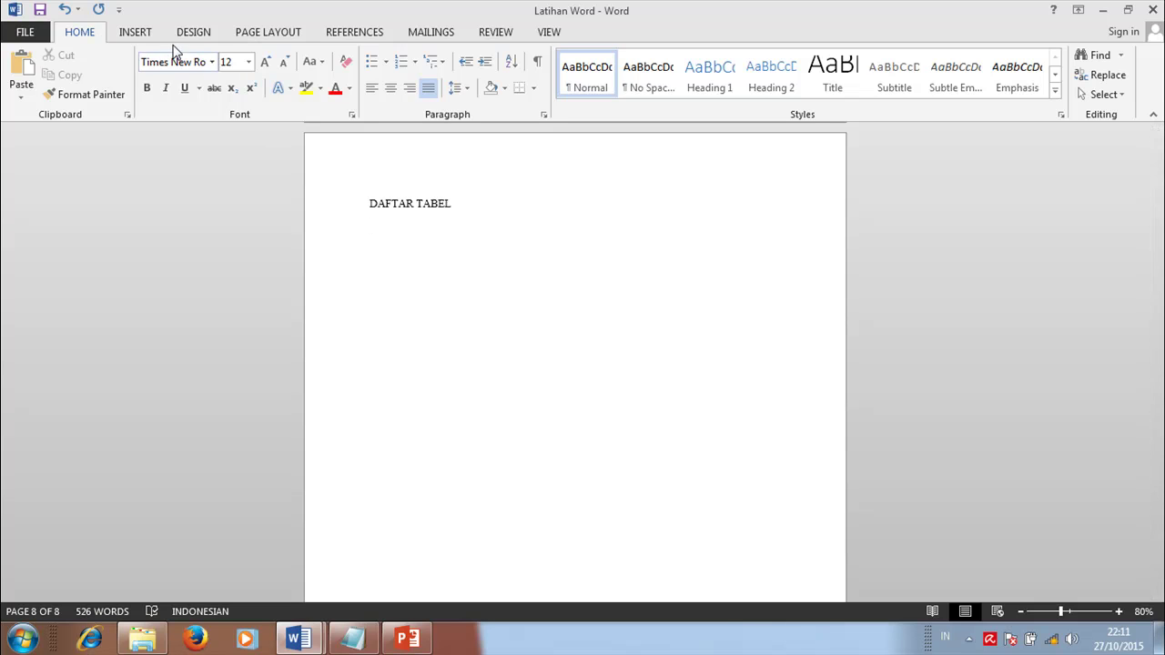
- Insert a Next Page section break below "DAFTAR TABEL" and add the heading "PENDAHULUAN" on the new page
scroll(863, 392, up, 5)
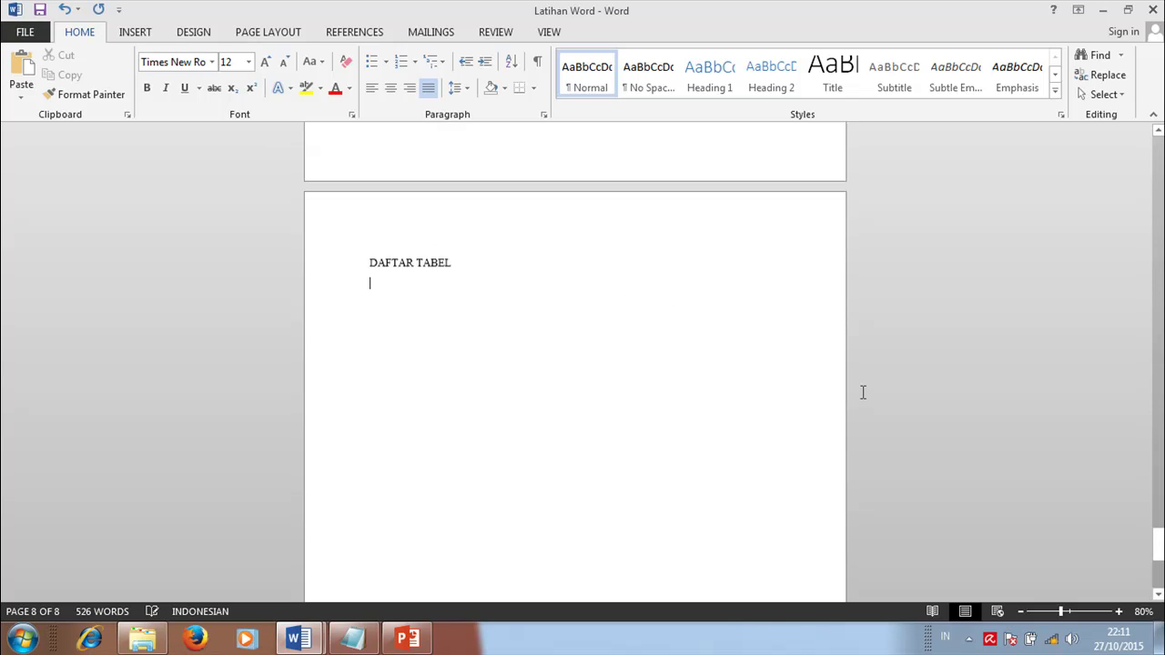
scroll(1159, 509, up, 1)
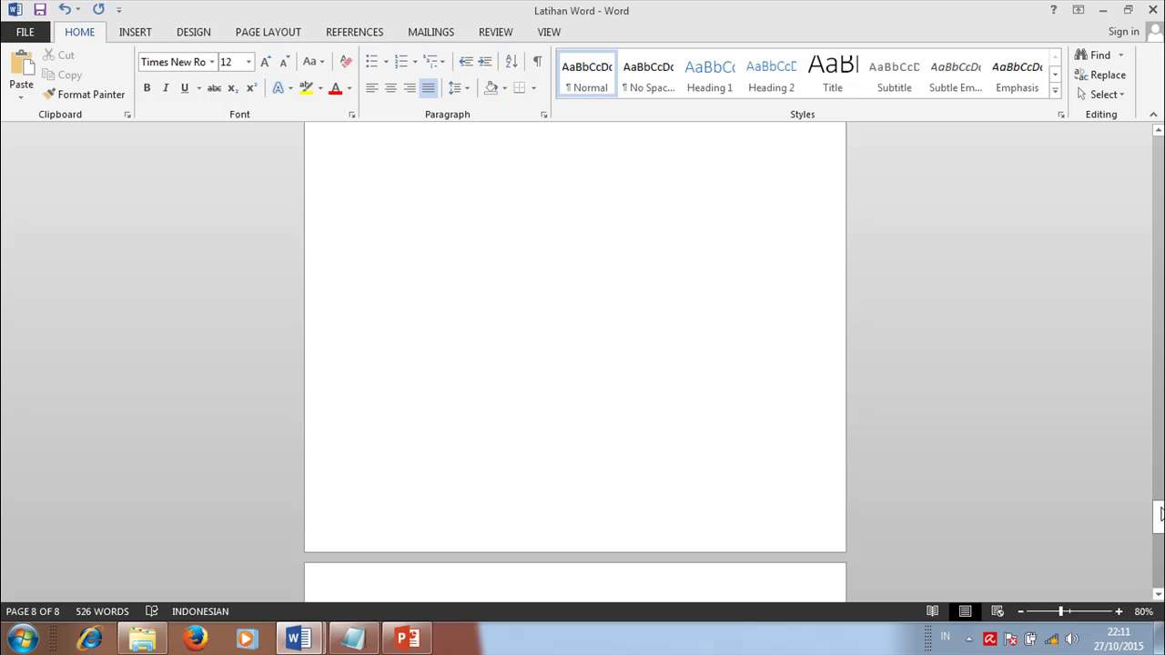
scroll(1160, 512, down, 4)
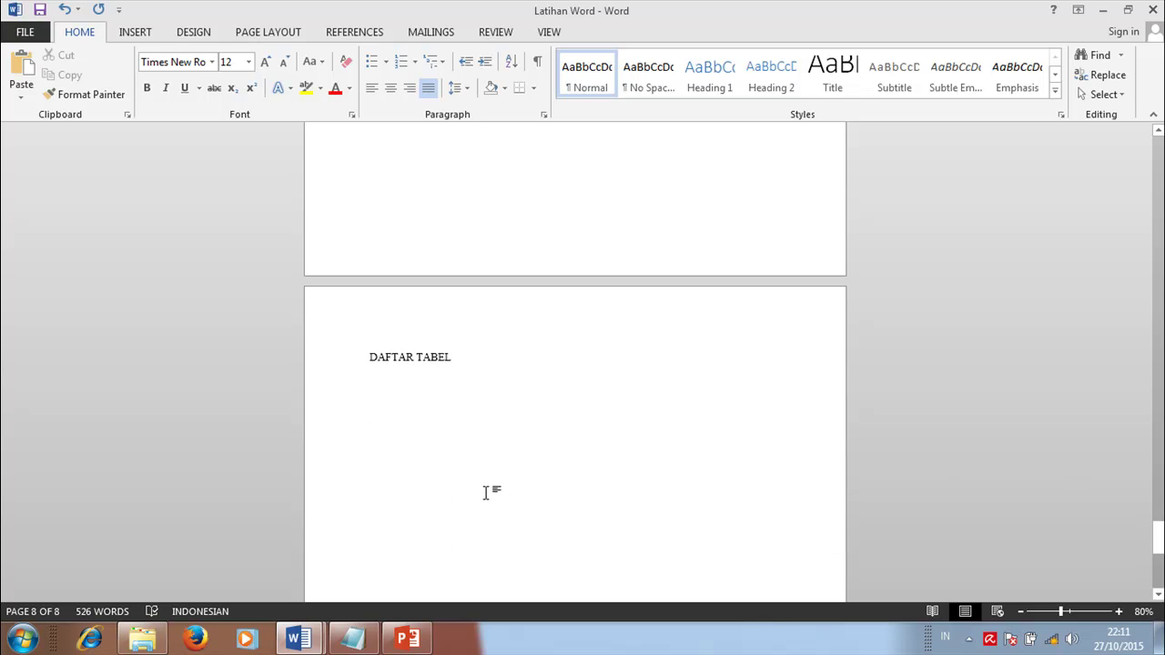
click(280, 34)
click(232, 57)
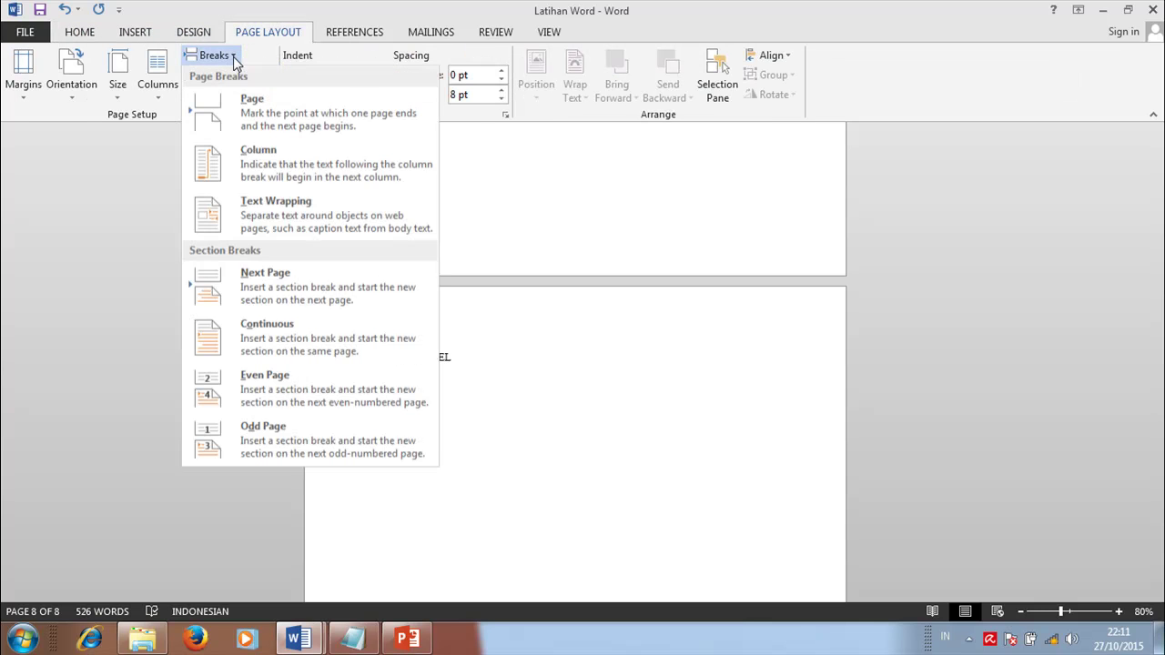
click(270, 293)
scroll(582, 515, down, 3)
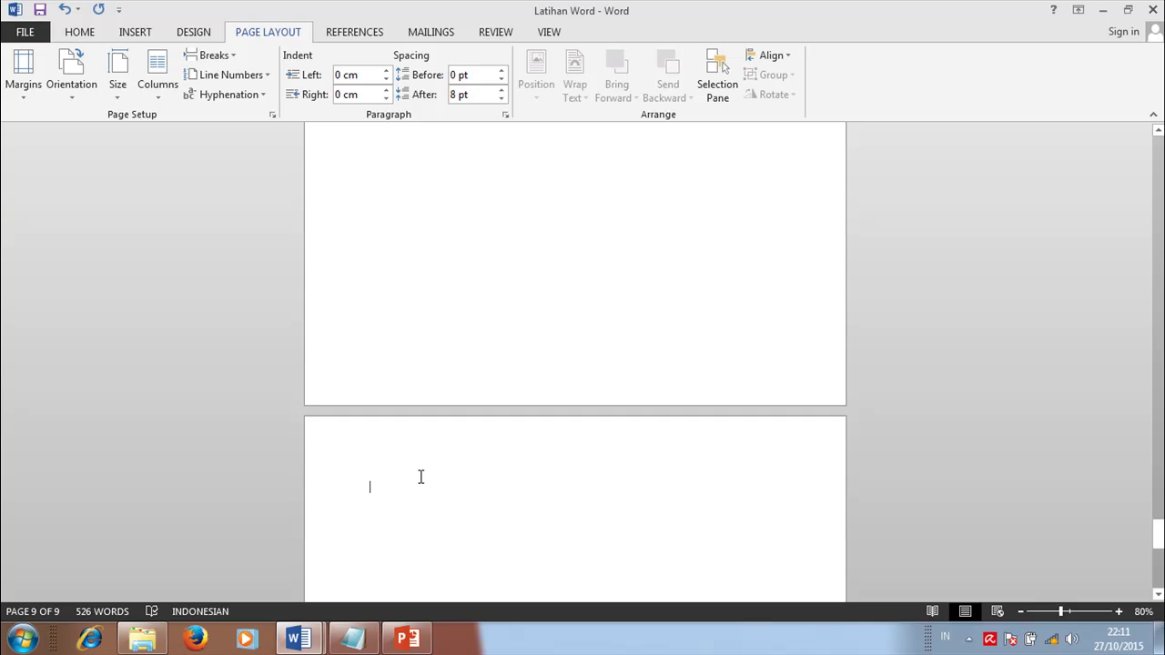
text(PENDAHULUAN)
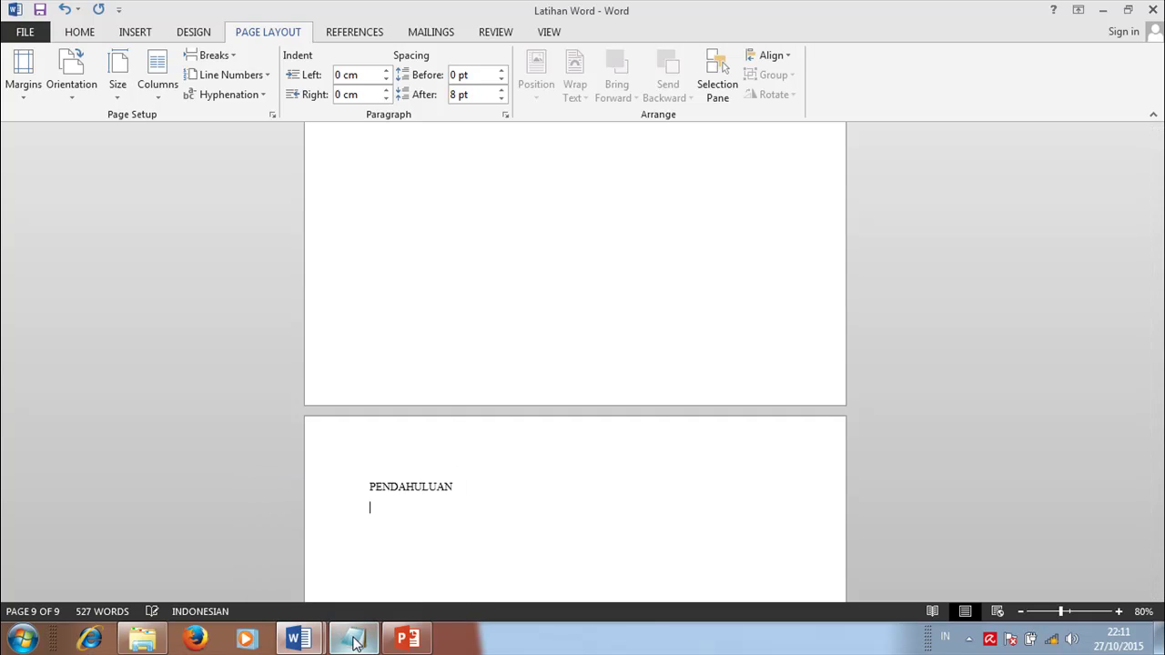
- Examine the header and footer section labels on the "PENDAHULUAN" page and the cover page, leaving the header area when done
scroll(530, 515, down, 1)
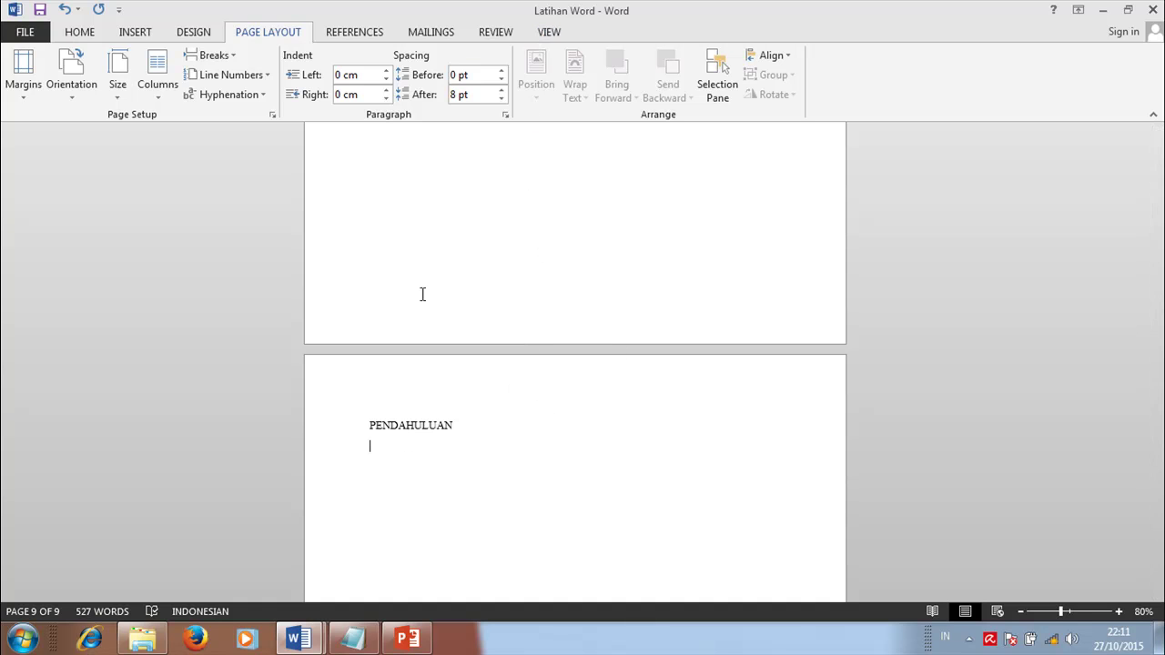
double_click(382, 386)
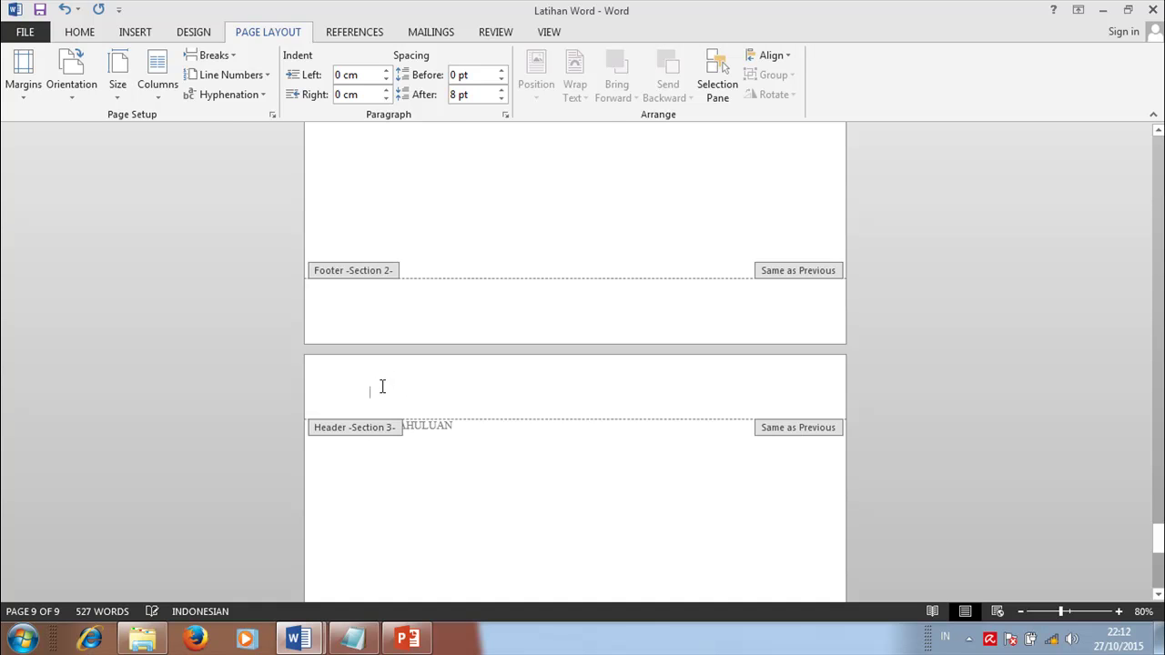
drag(1158, 537, 1157, 155)
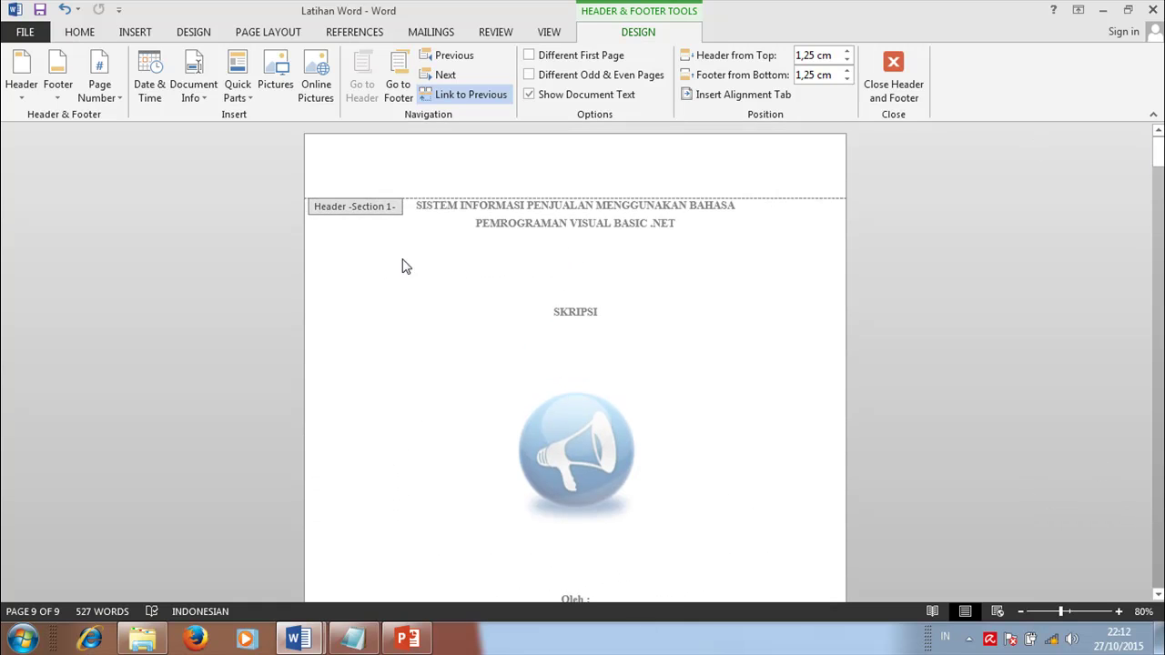
scroll(391, 182, down, 3)
scroll(393, 228, up, 3)
scroll(907, 318, down, 8)
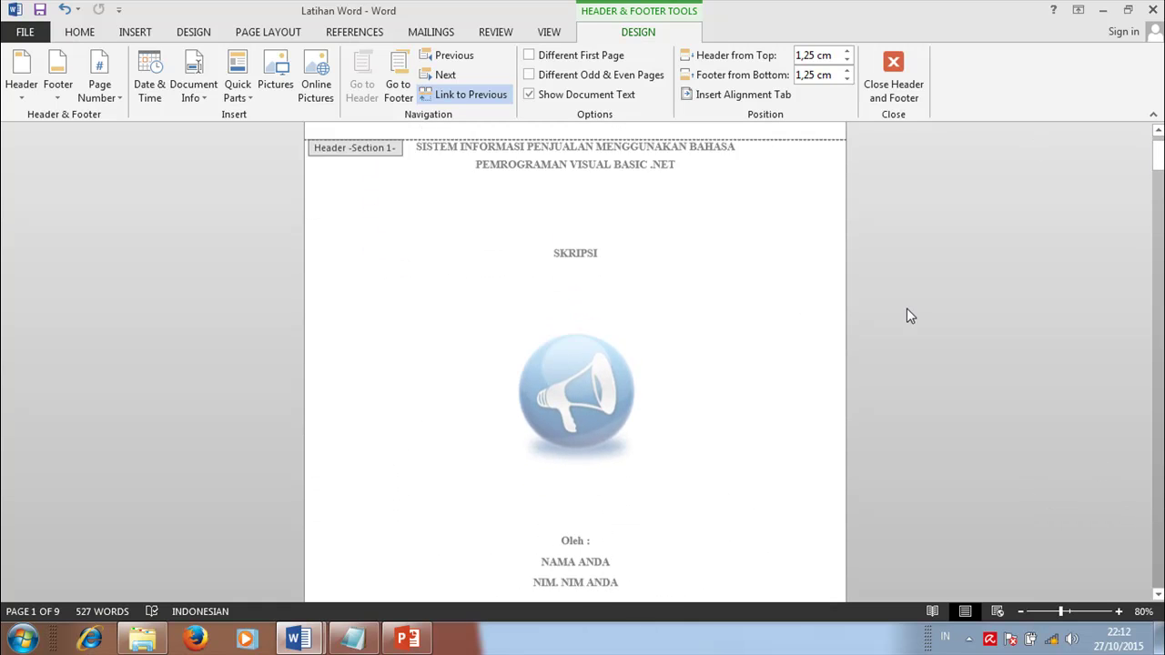
scroll(364, 403, up, 3)
scroll(904, 119, up, 3)
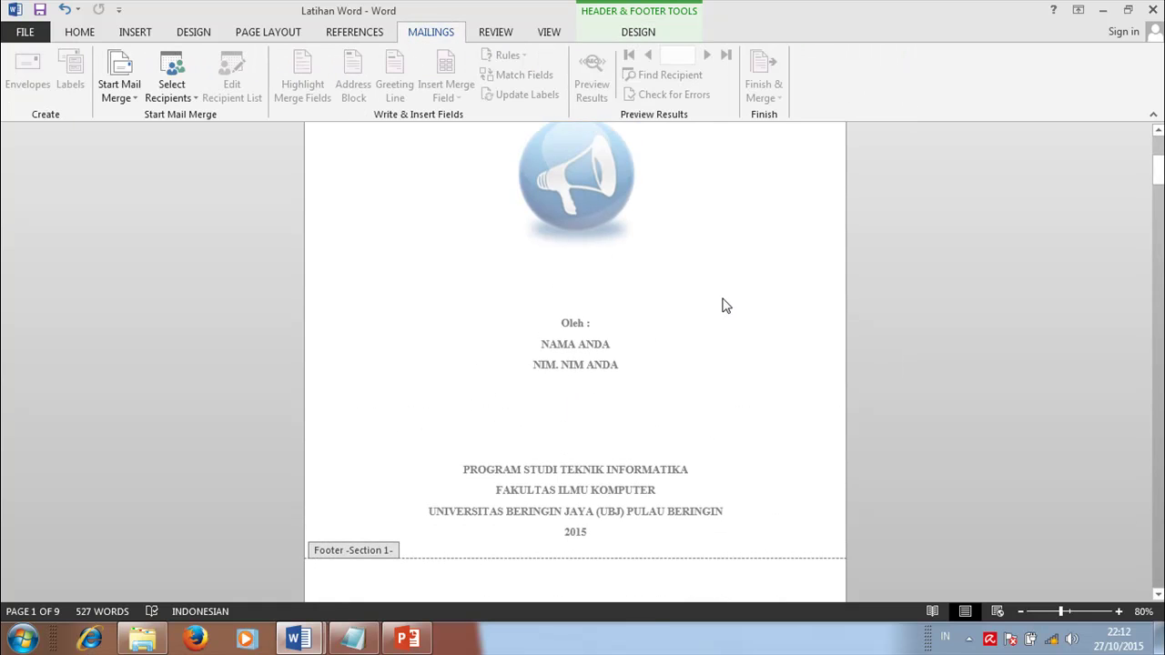
scroll(722, 301, up, 2)
click(83, 34)
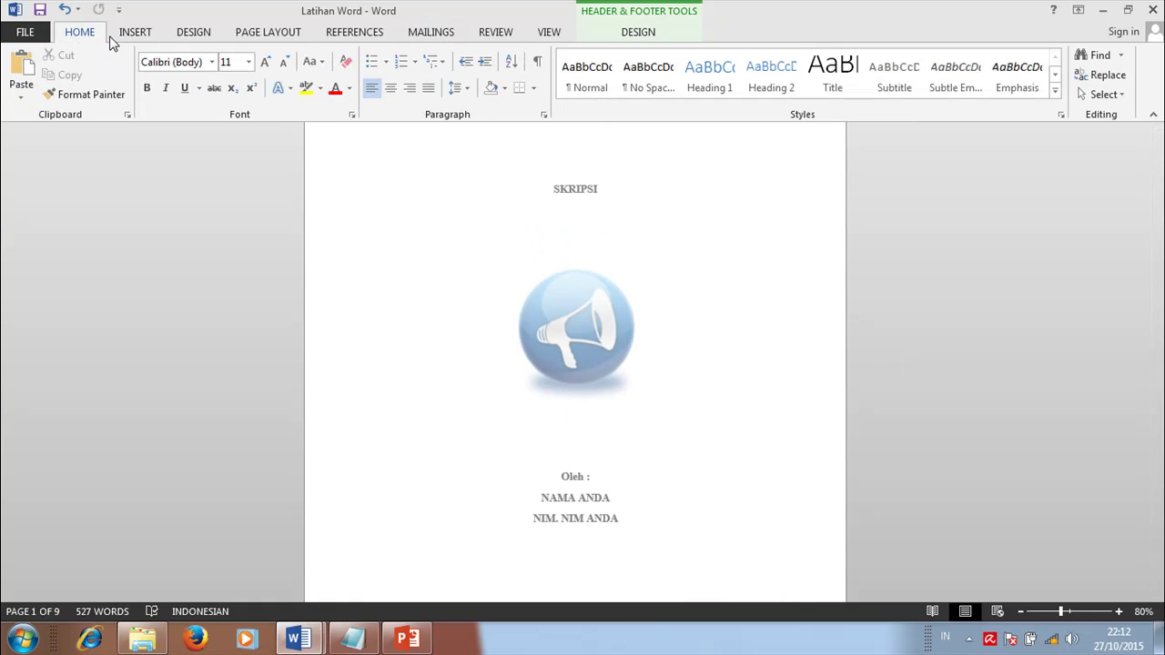
scroll(906, 309, up, 3)
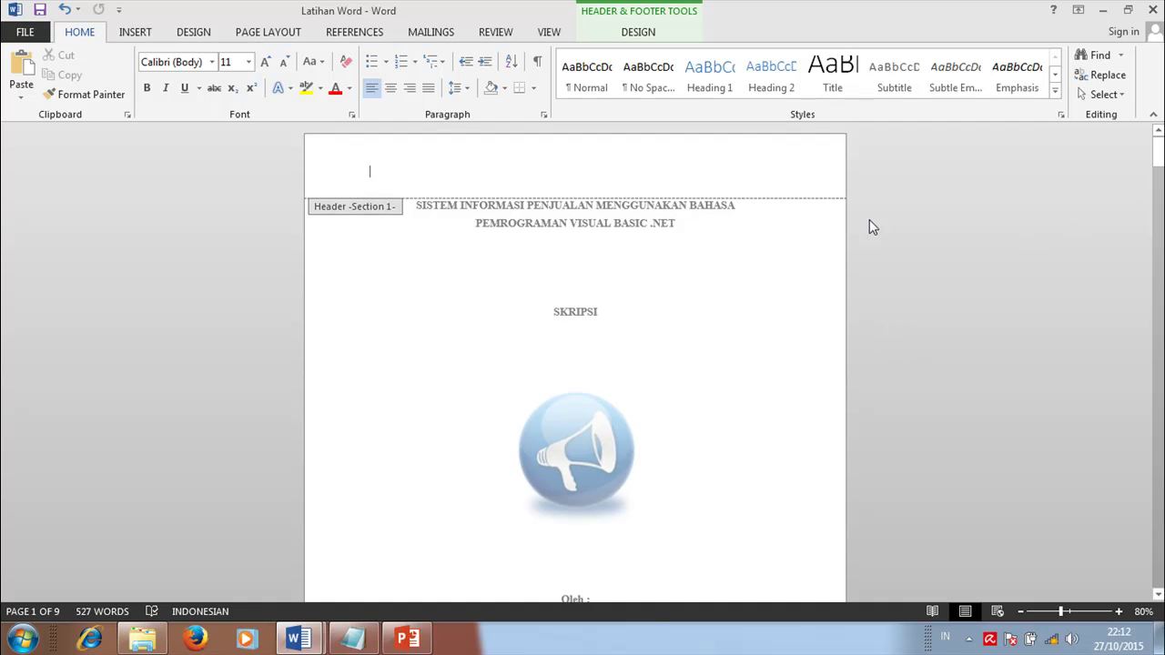
click(655, 34)
click(896, 77)
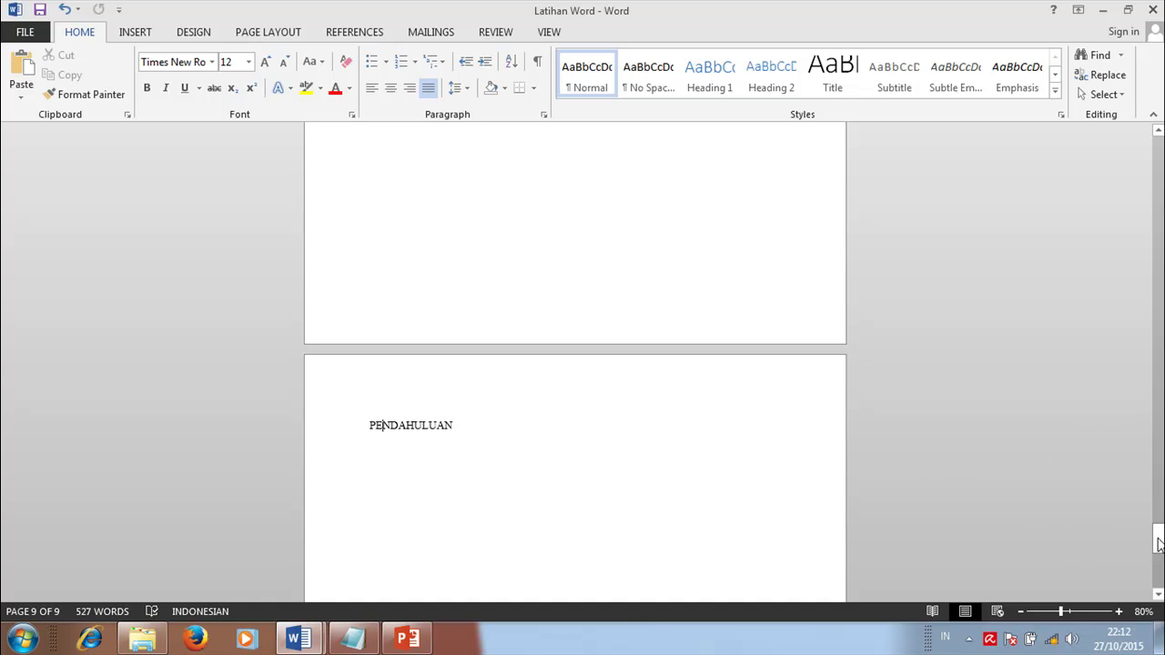
- Modify the Heading 1 style to use Times New Roman, 12 pt, bold, with the Automatic font colour
right_click(716, 86)
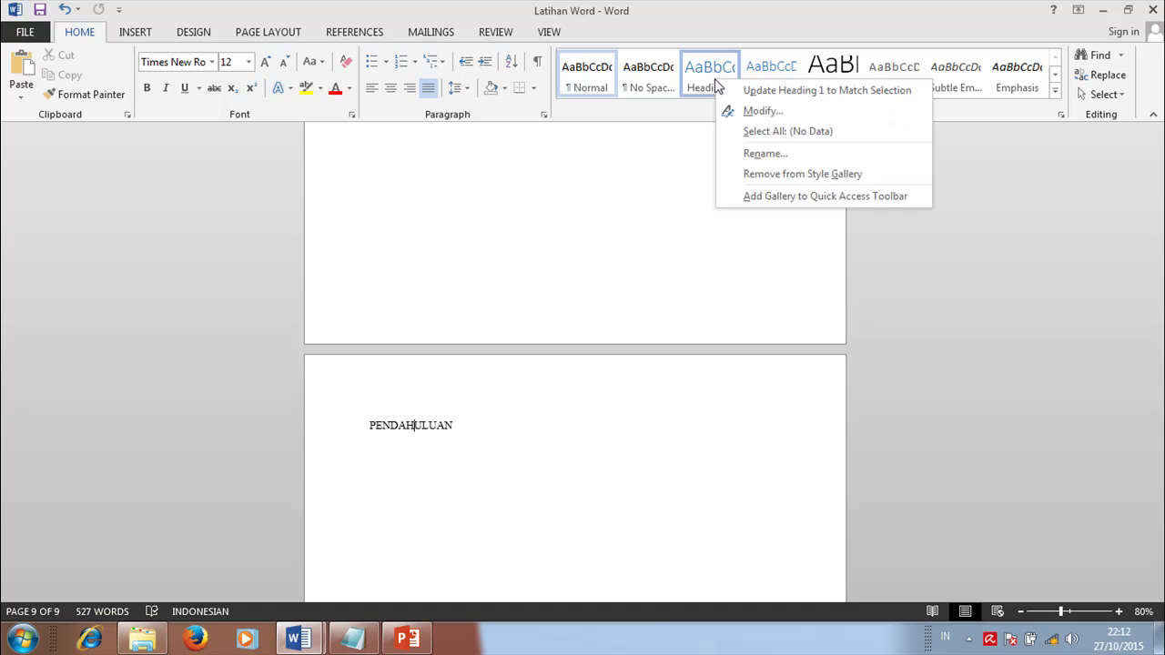
right_click(713, 70)
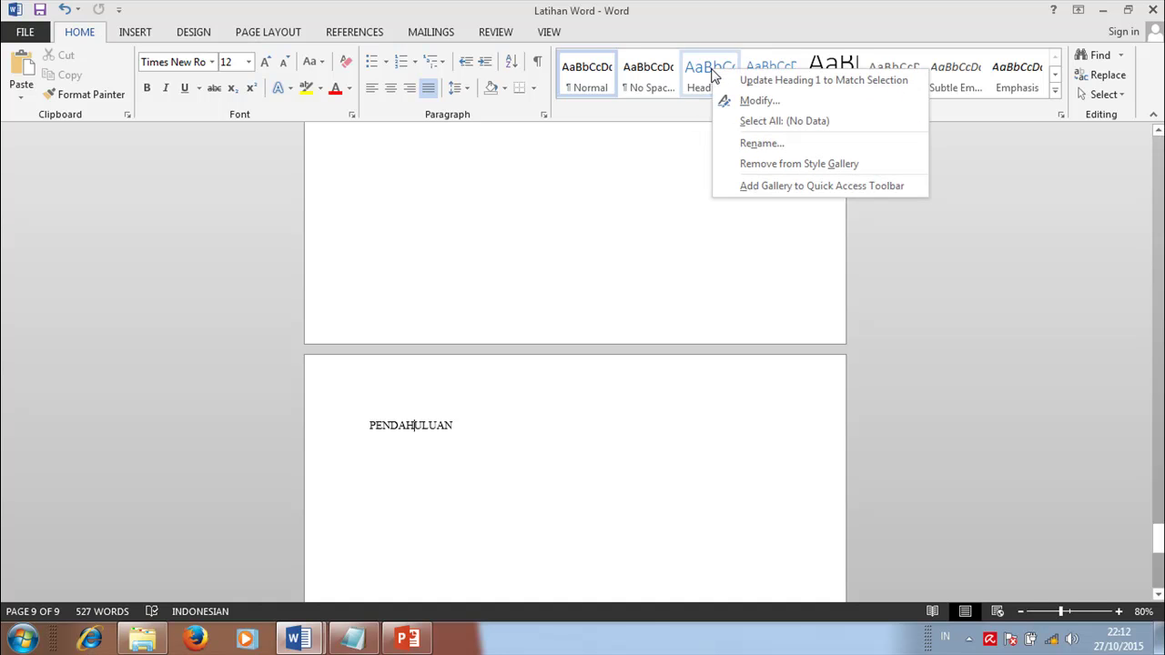
click(748, 100)
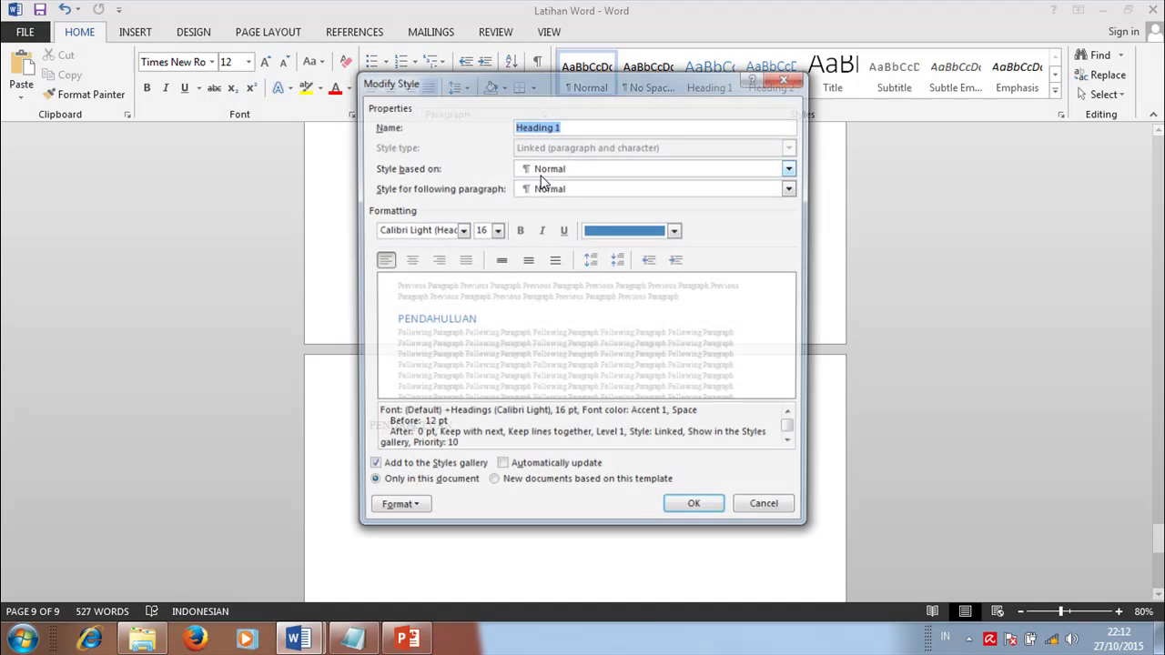
click(450, 230)
text(Times New Roman)
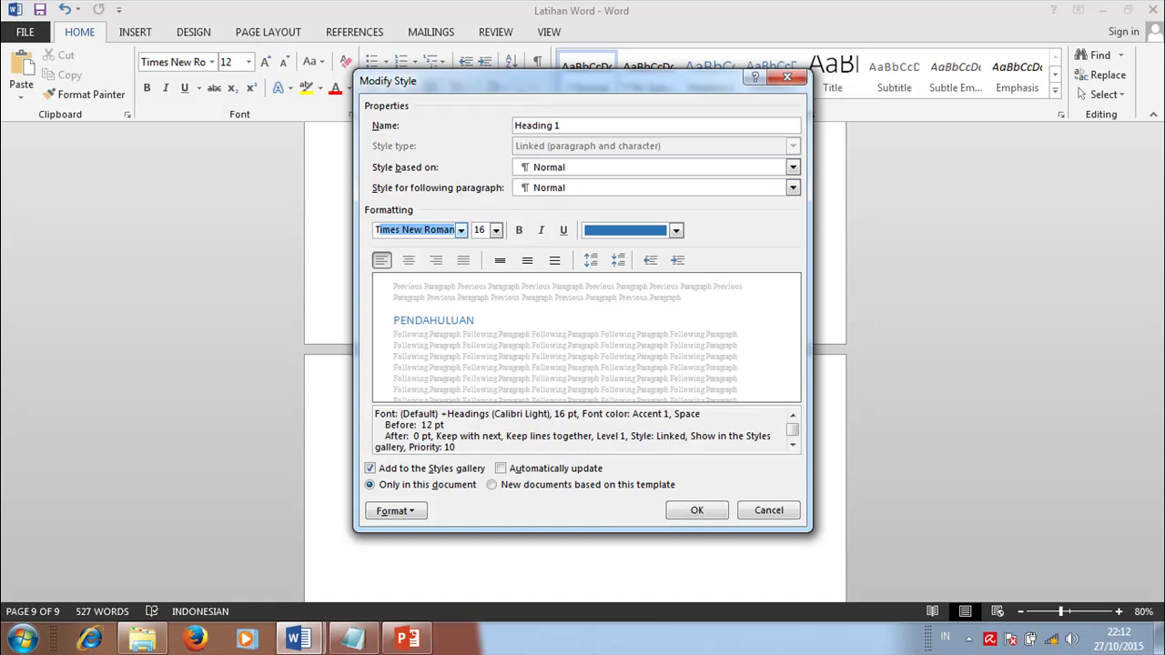
click(496, 230)
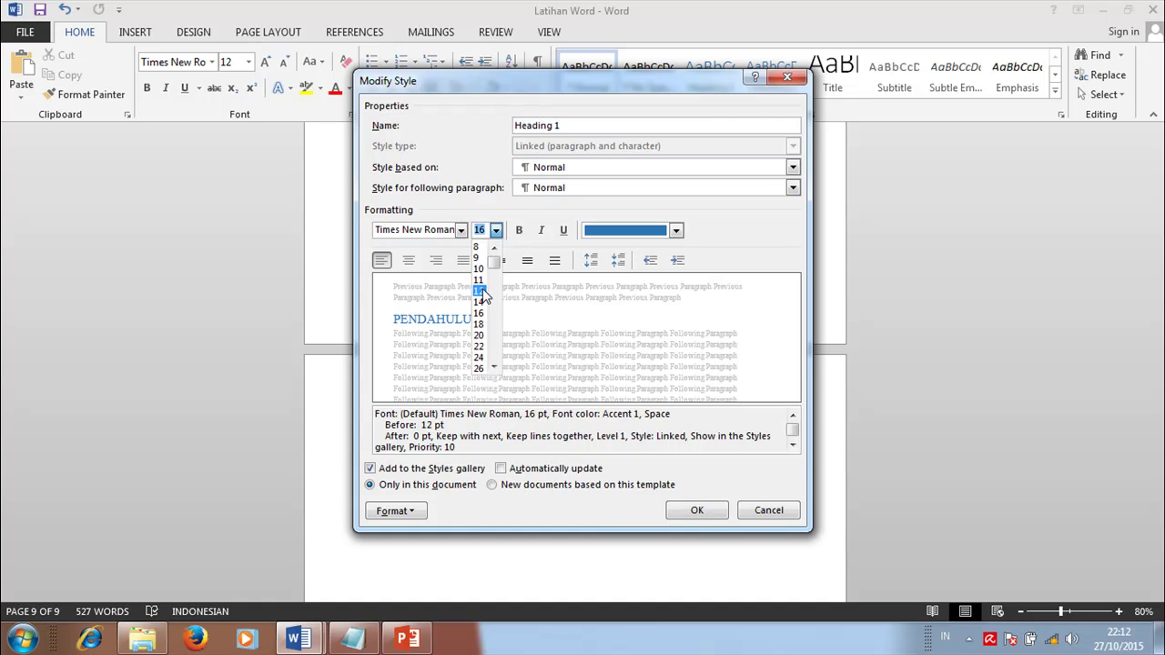
click(479, 290)
click(519, 230)
click(675, 230)
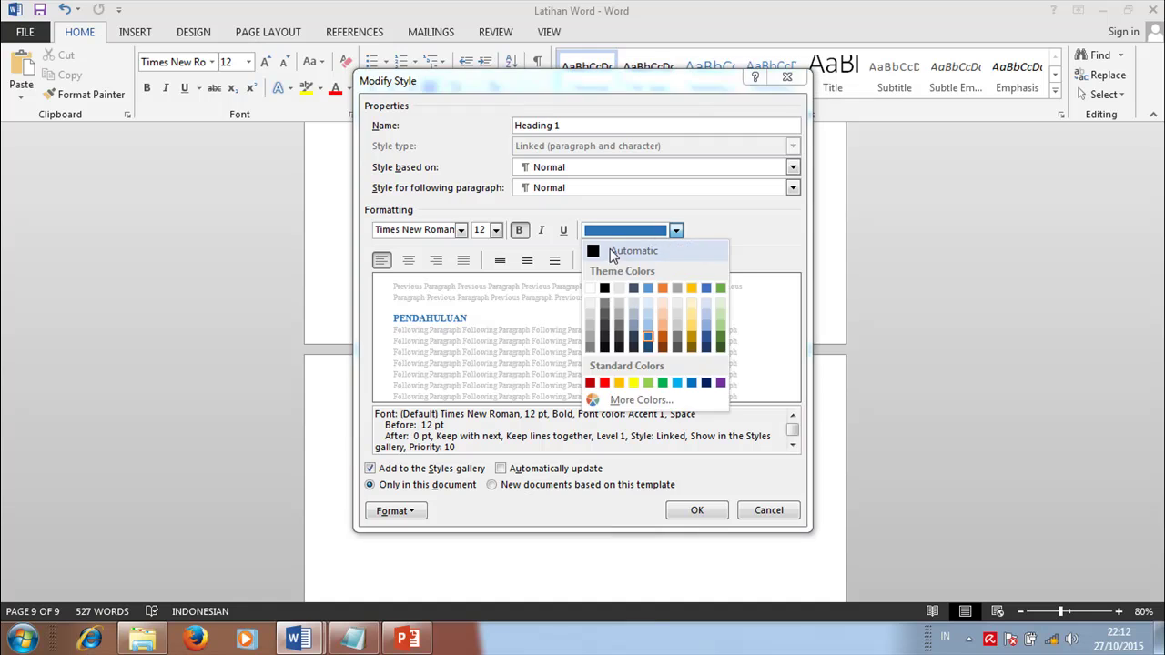
click(610, 252)
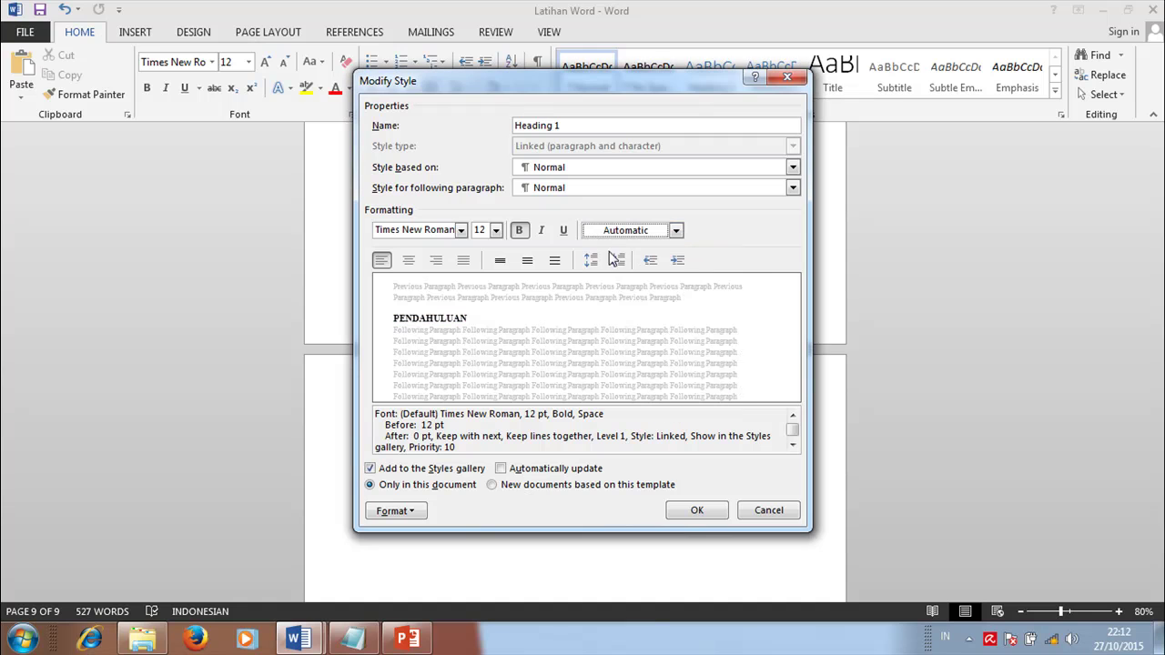
- Give the Heading 1 style centred alignment and double line spacing, and apply it to "PENDAHULUAN"
click(409, 261)
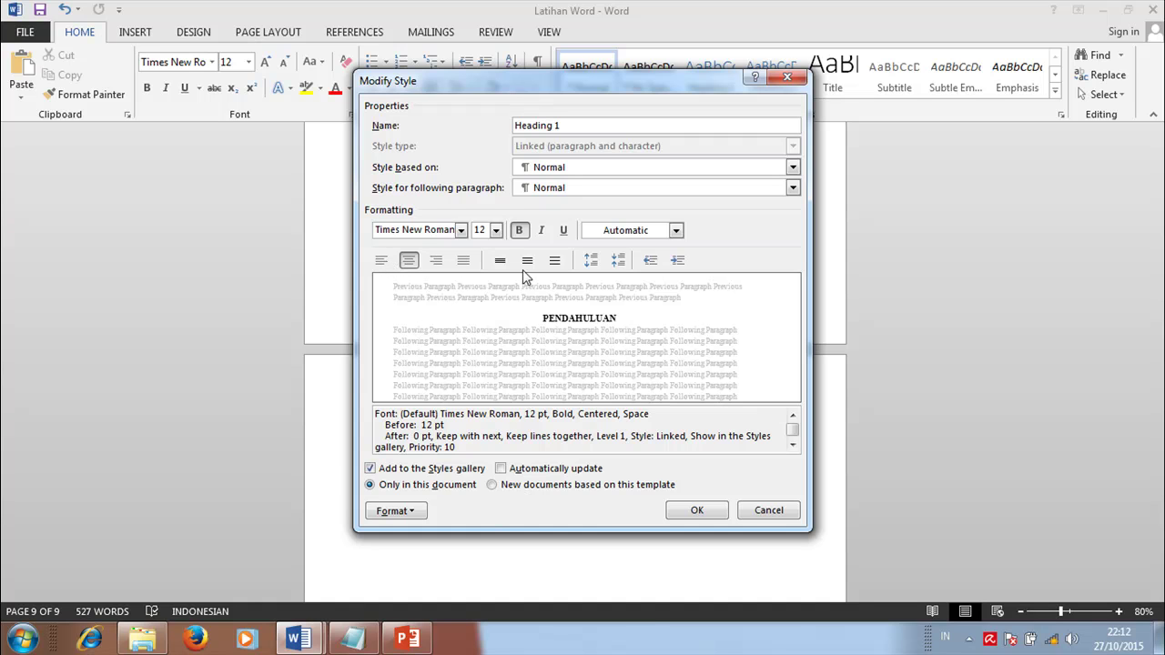
click(555, 261)
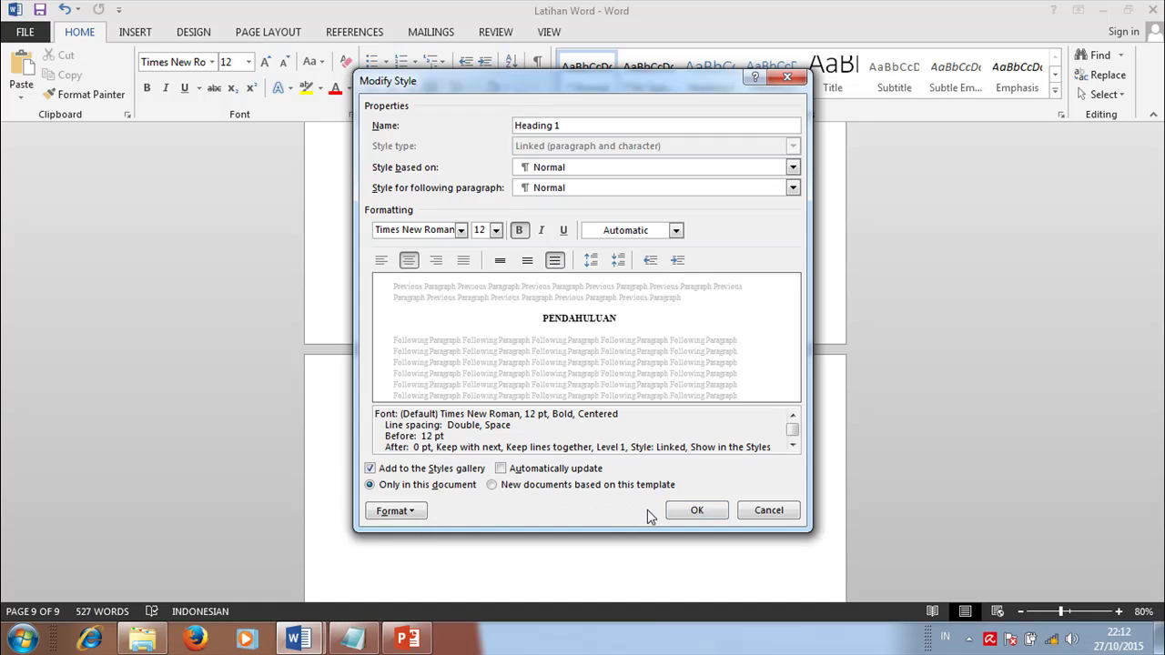
click(686, 513)
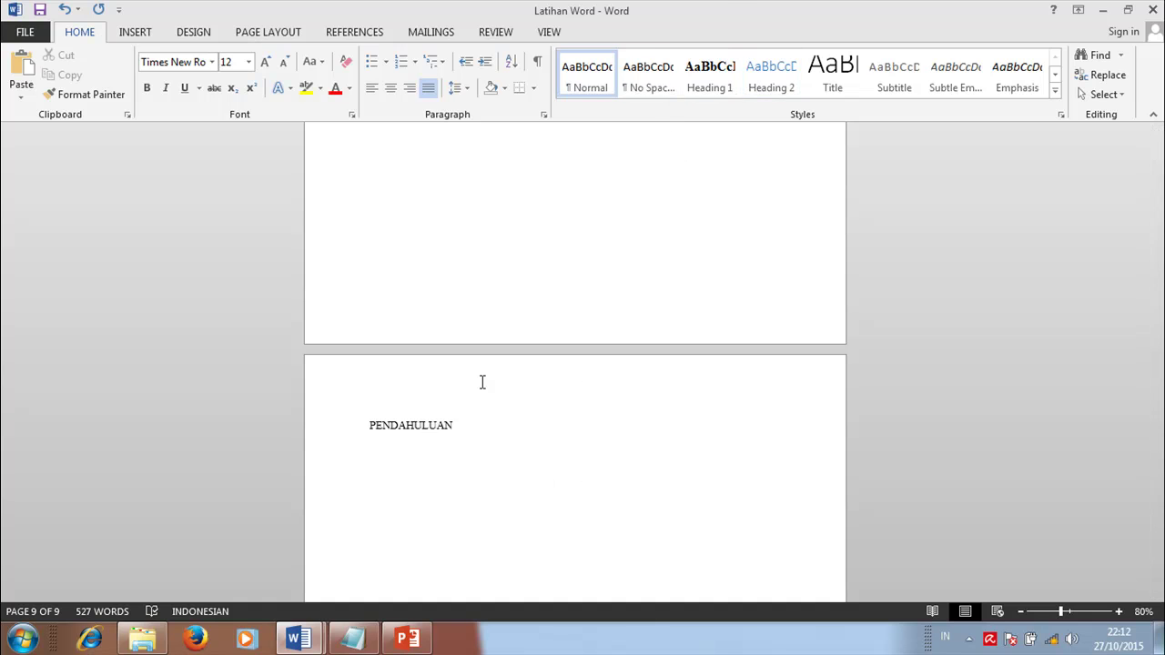
click(709, 87)
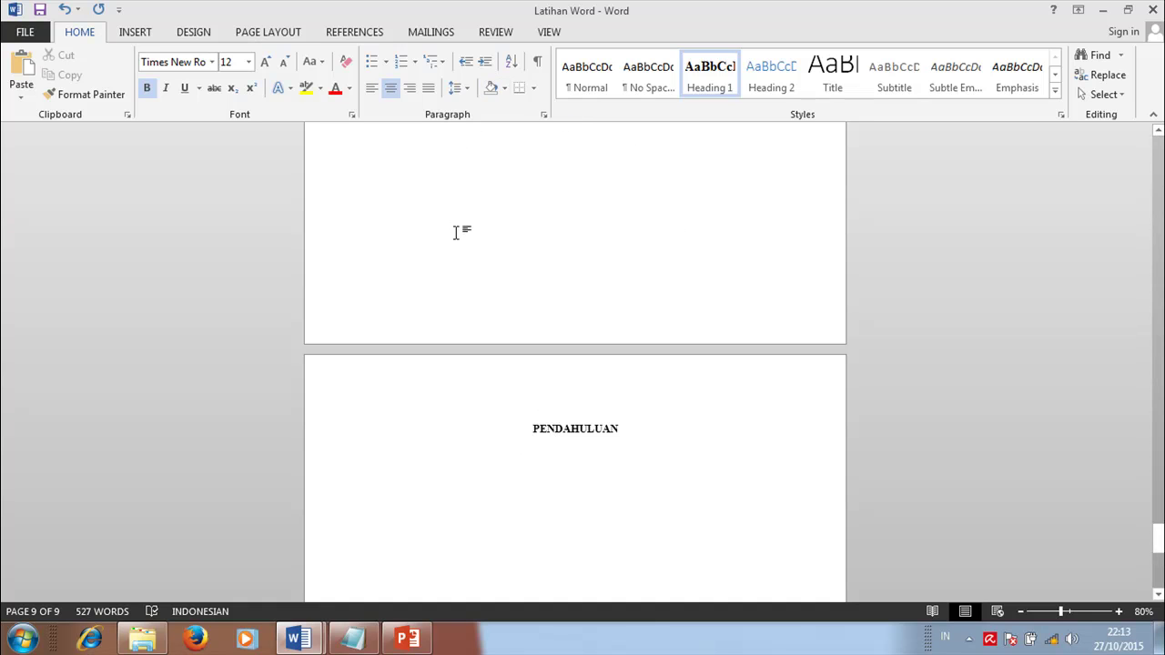
- Define a new multilevel list with the full set of options shown and the level 1 number format "BAB 1"
click(444, 67)
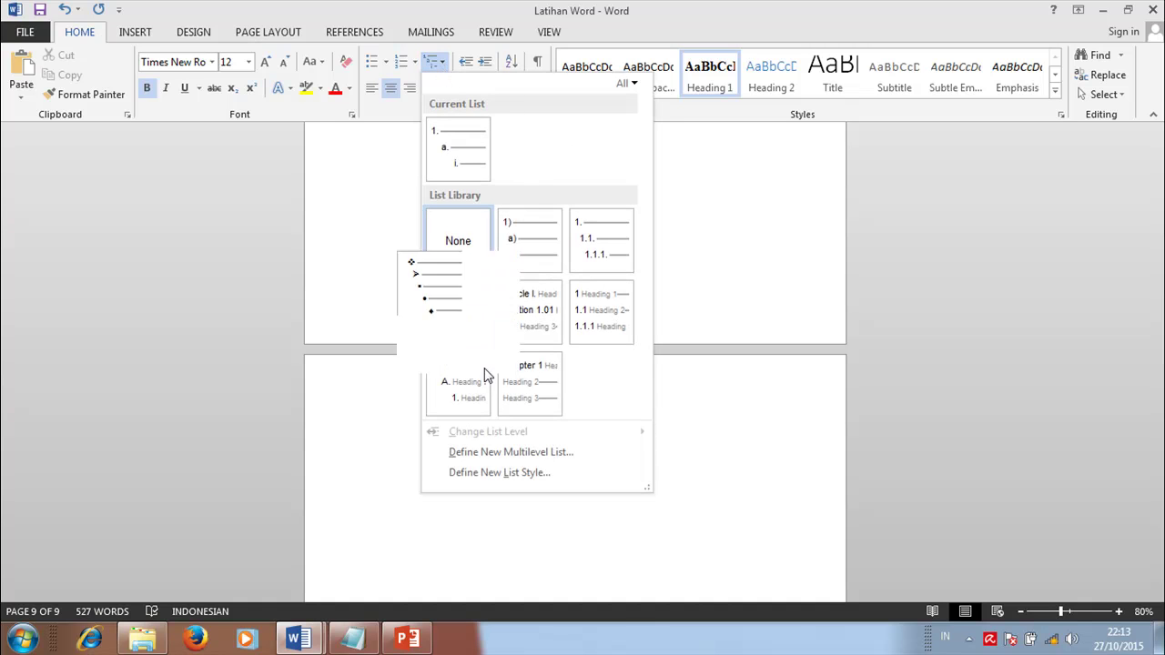
click(545, 463)
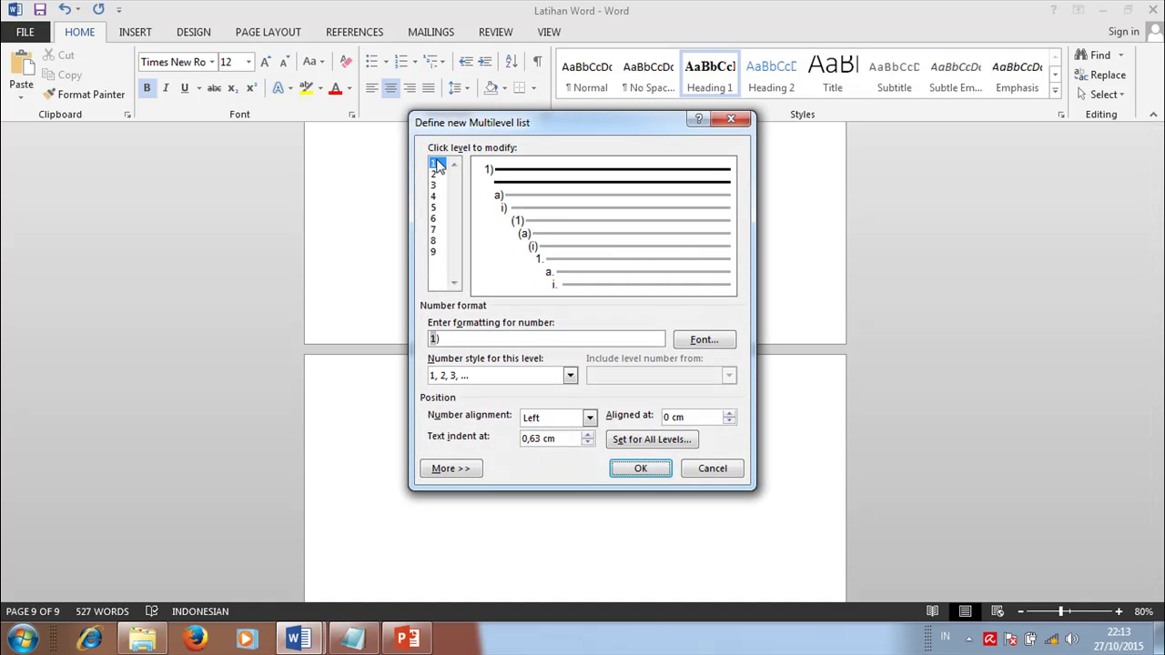
click(469, 469)
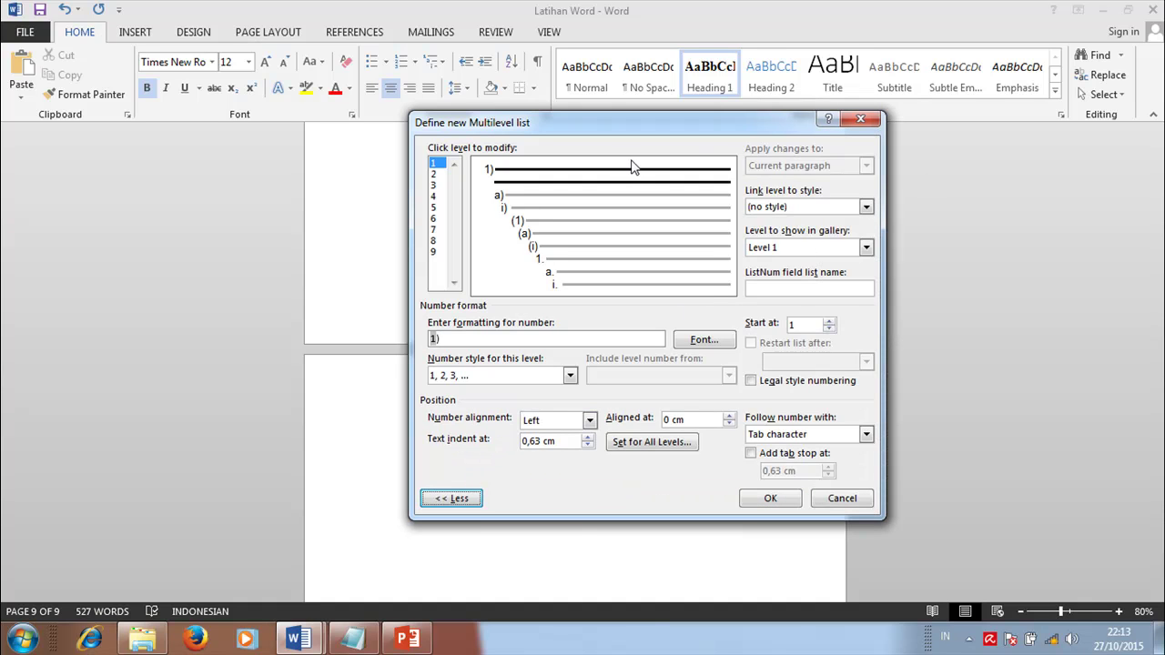
click(434, 169)
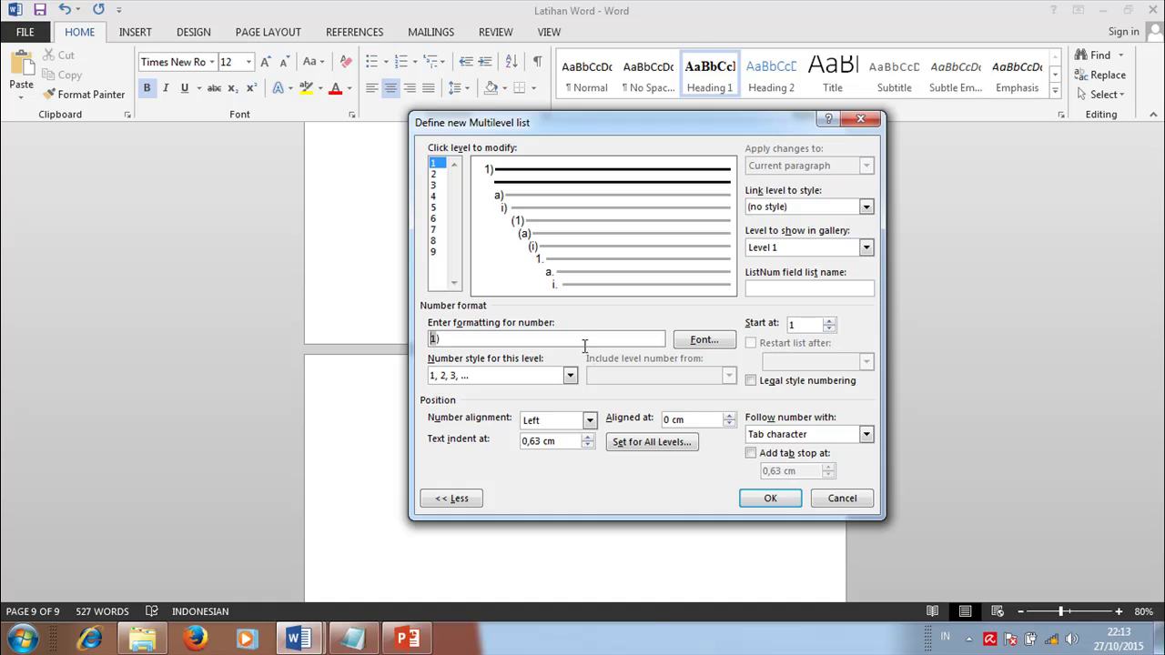
text(BAB)
- Format the level 1 number of the multilevel list in Times New Roman, bold, 12 pt
click(698, 344)
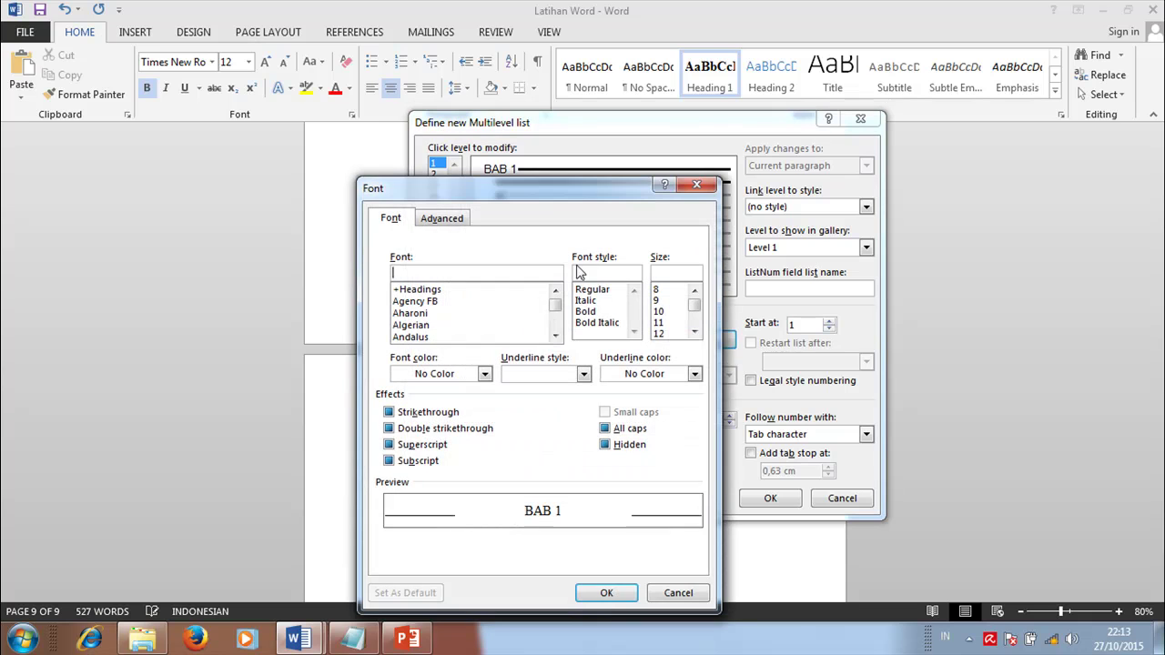
click(447, 273)
text(T)
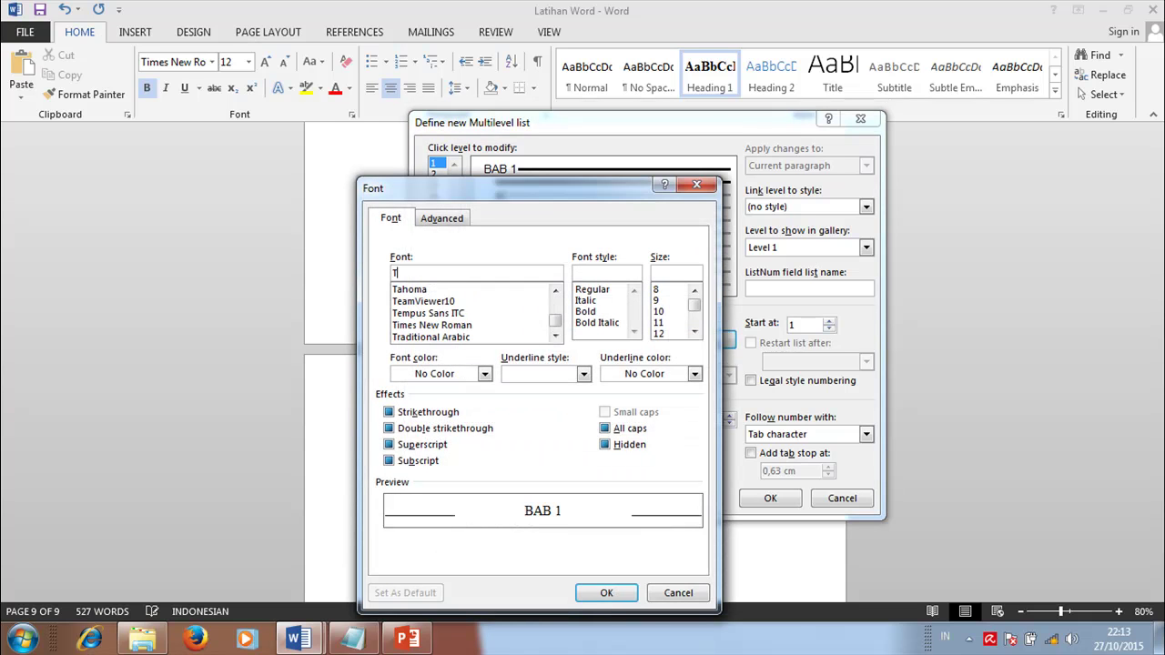
click(434, 326)
click(586, 312)
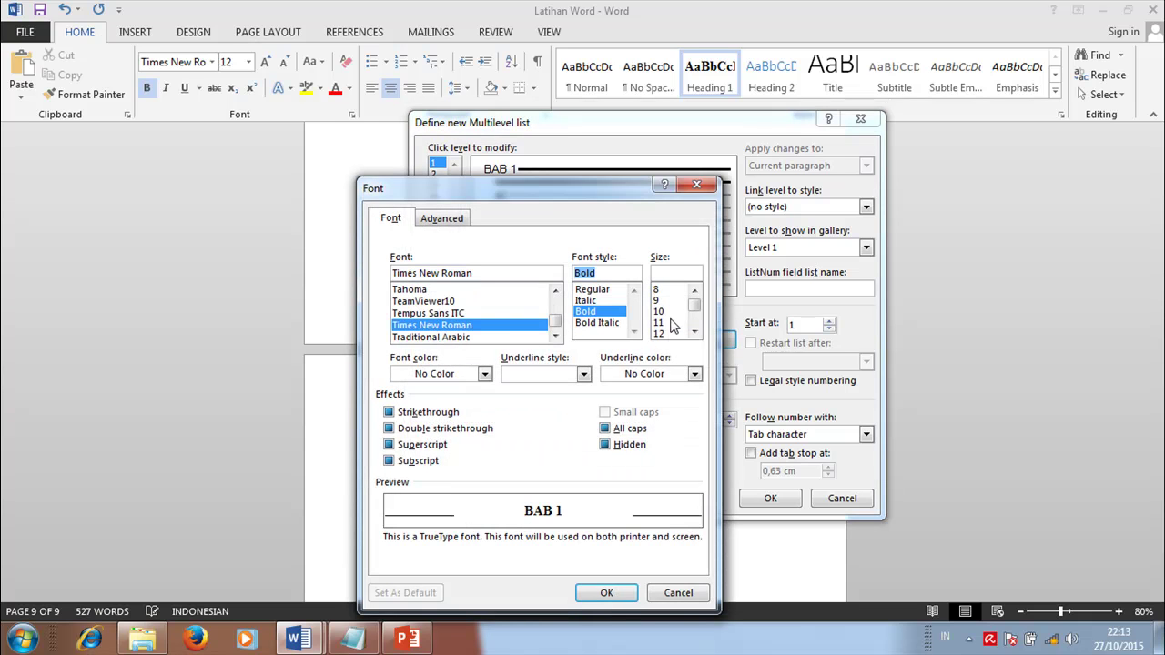
click(669, 334)
click(607, 592)
click(493, 340)
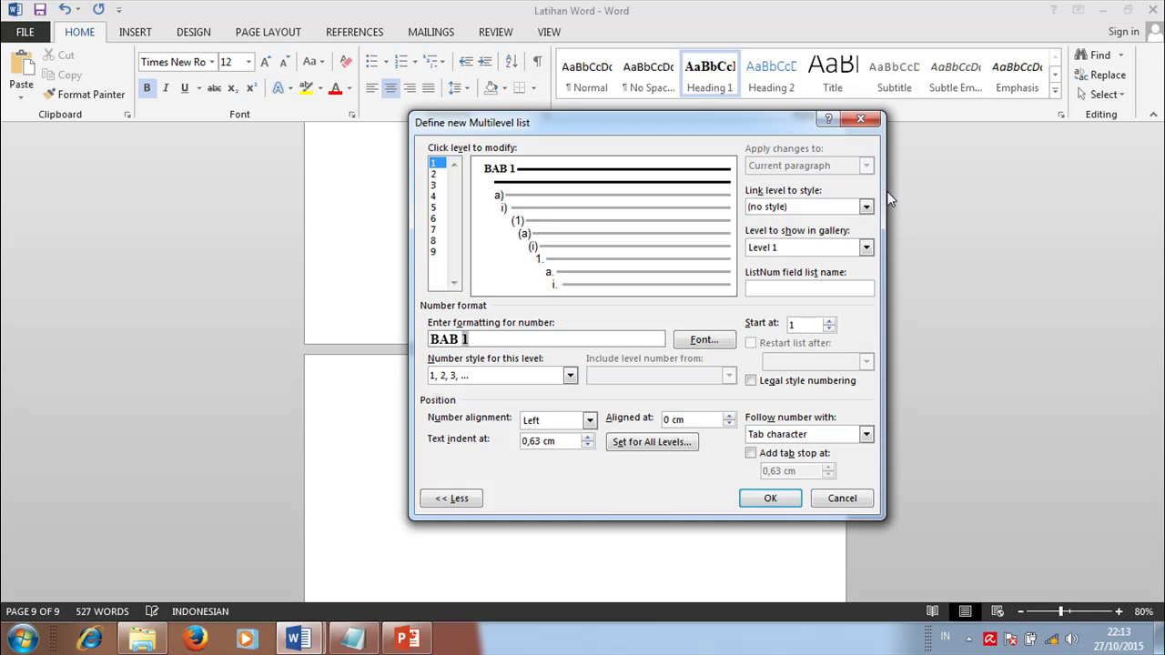
- Link level 1 of the multilevel list to the Heading 1 style and set its text indent to 0 cm
click(866, 207)
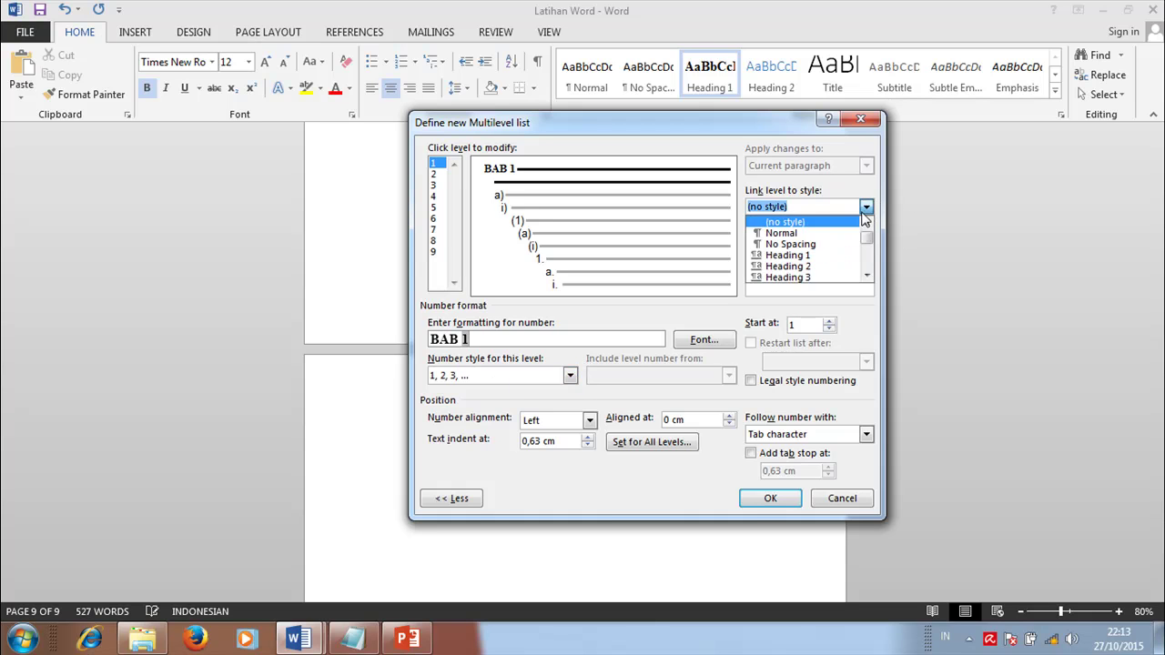
click(798, 256)
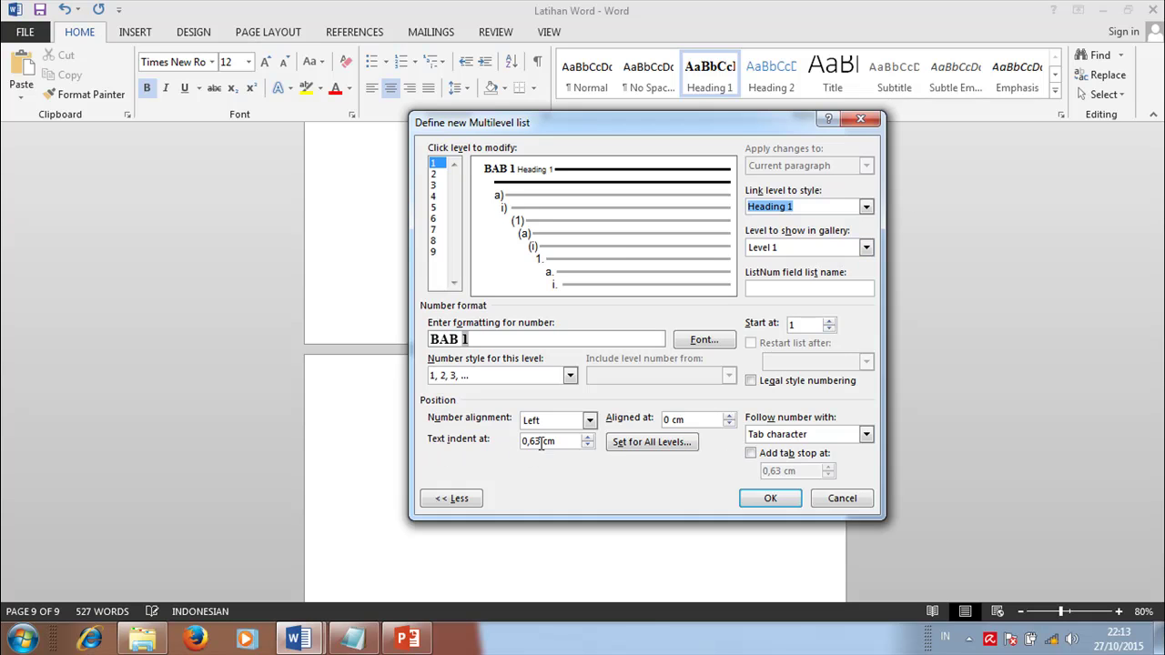
drag(540, 442, 518, 445)
text(0)
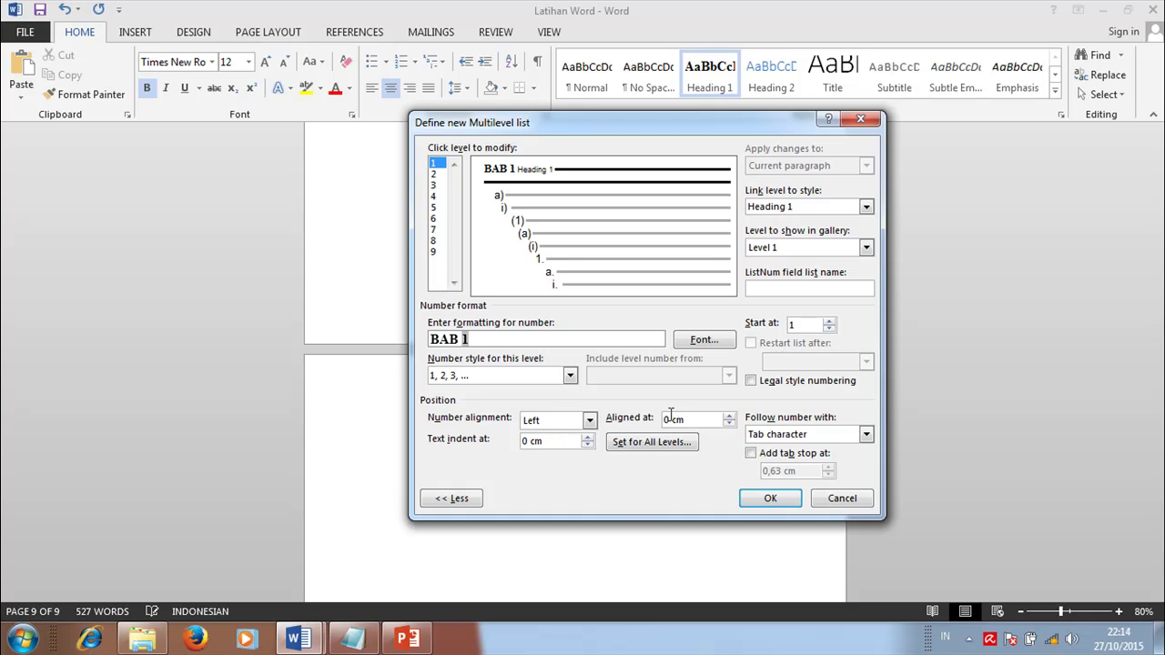
click(752, 498)
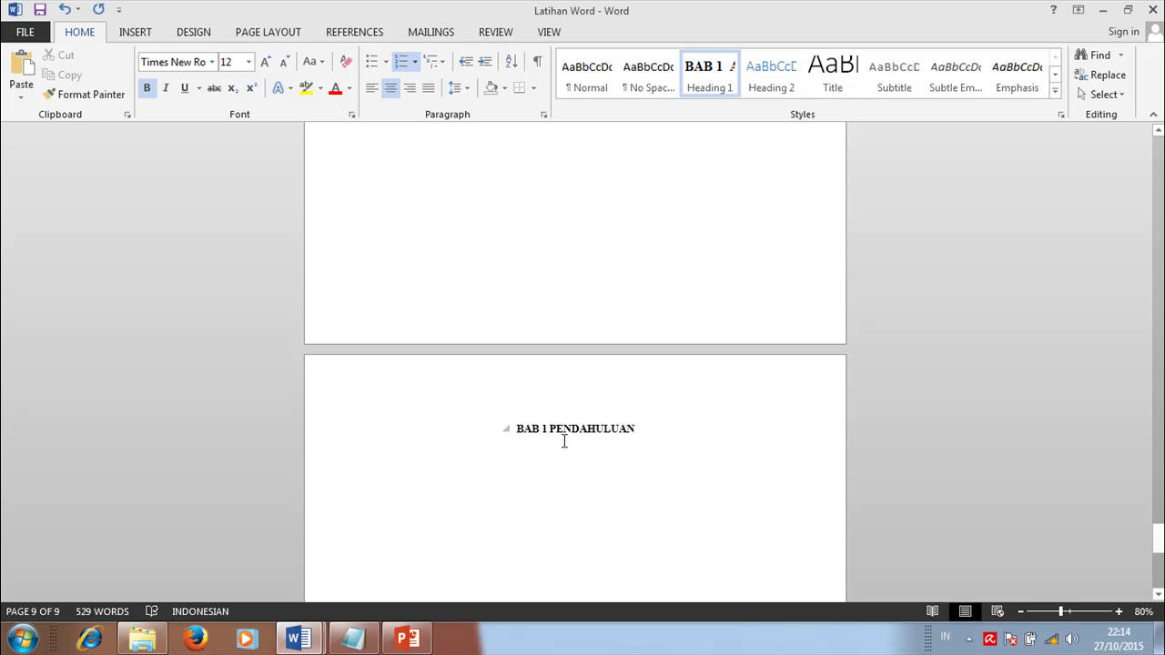
- Move "PENDAHULUAN" onto its own line below "BAB 1" within the heading and add an empty paragraph after it
key(Return)
click(674, 452)
scroll(674, 454, down, 1)
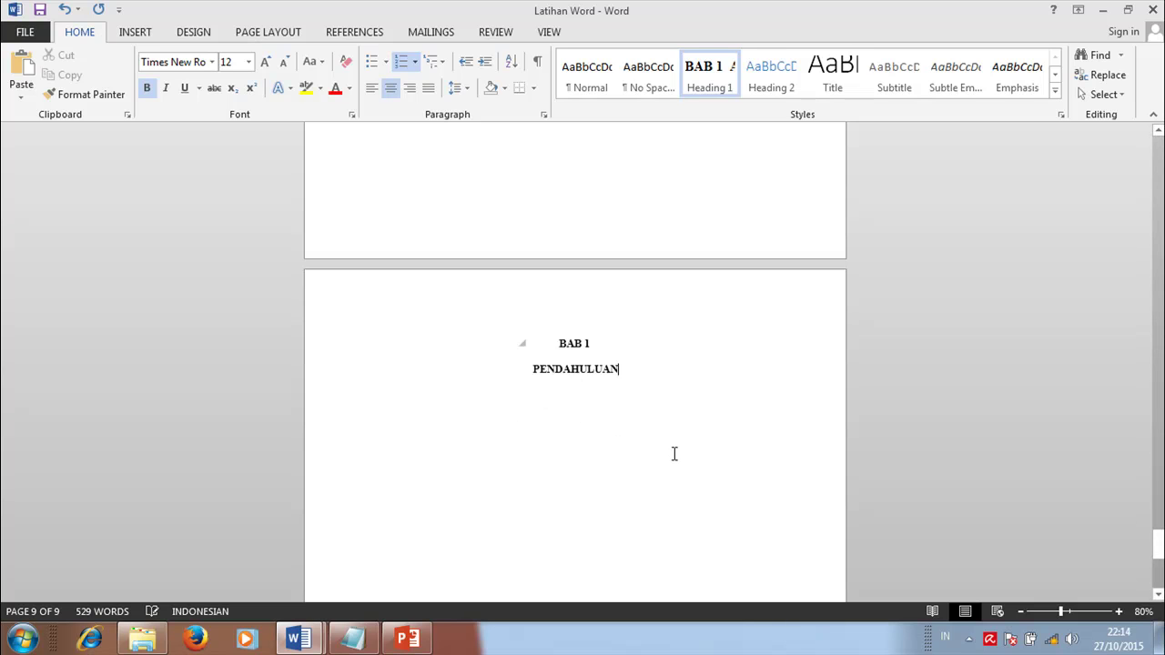
scroll(674, 454, down, 1)
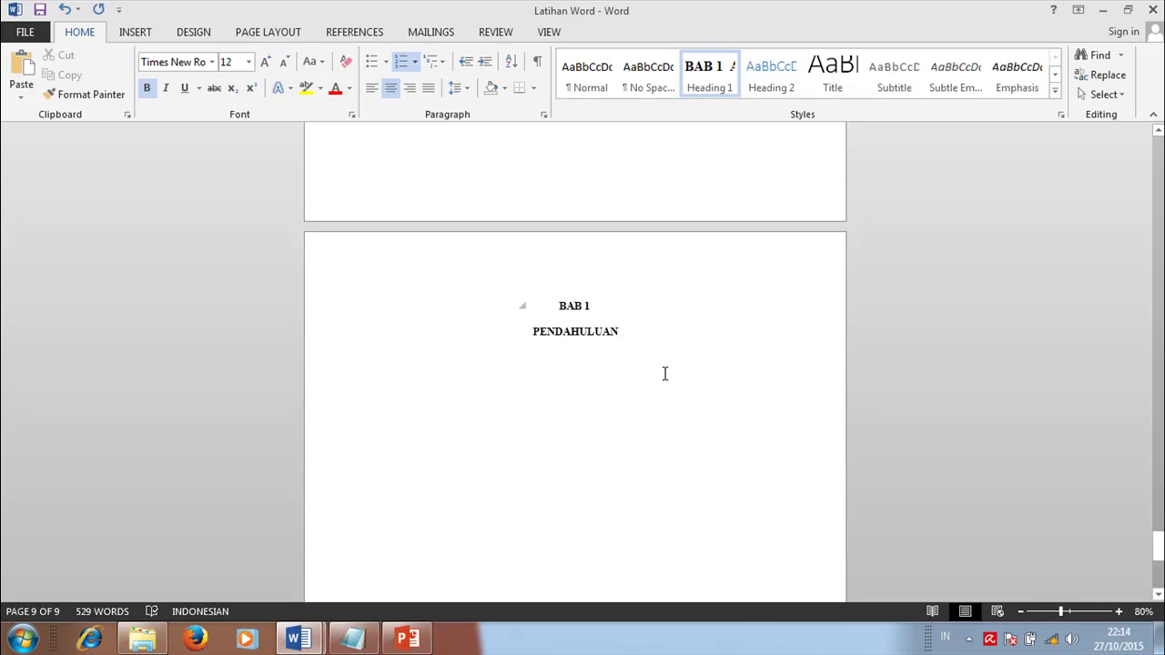
key(Return)
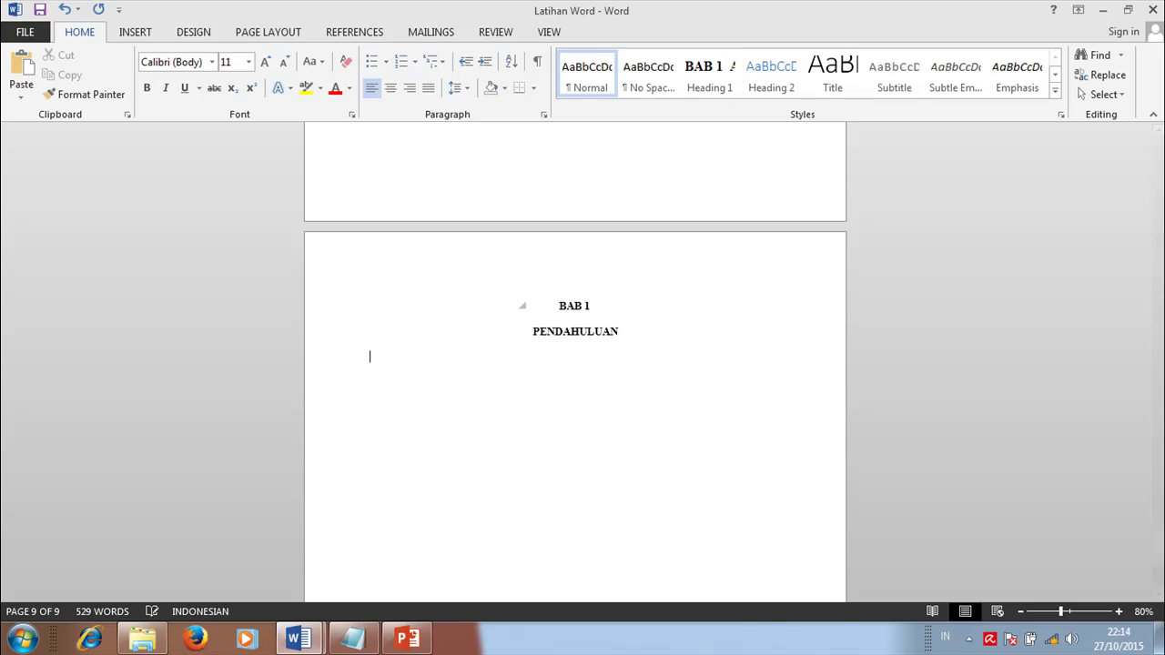
scroll(835, 439, up, 2)
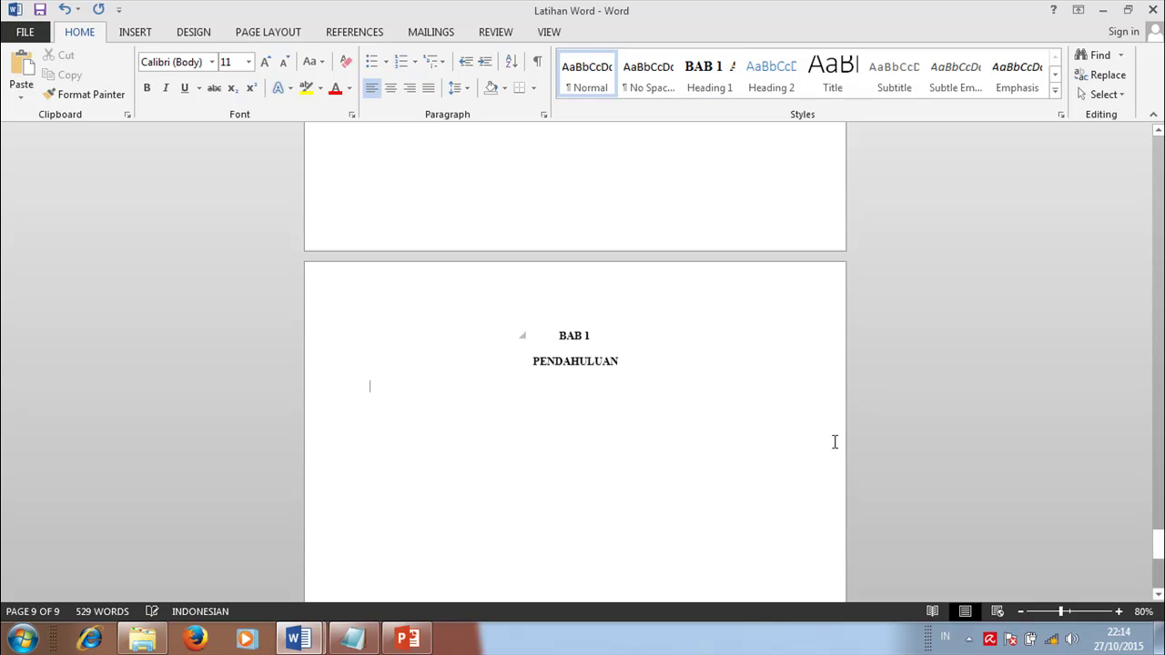
- Apply Heading 1 to the "DAFTAR TABEL" title, remove its BAB number and centre it
scroll(834, 442, up, 1)
scroll(834, 442, up, 4)
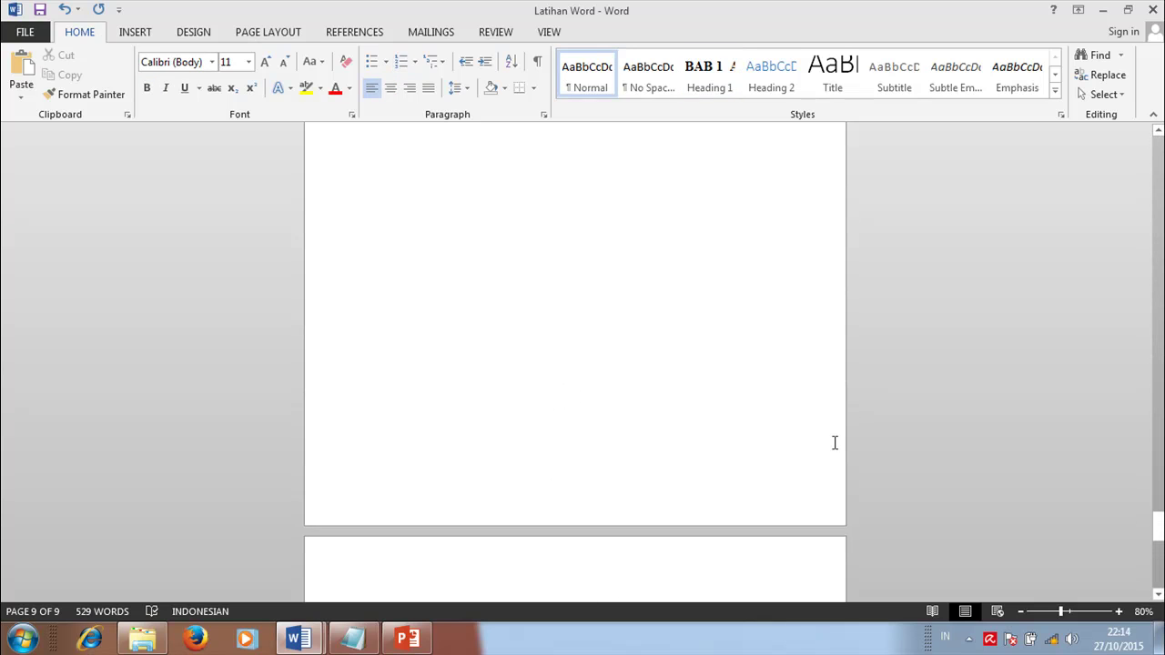
scroll(837, 439, up, 3)
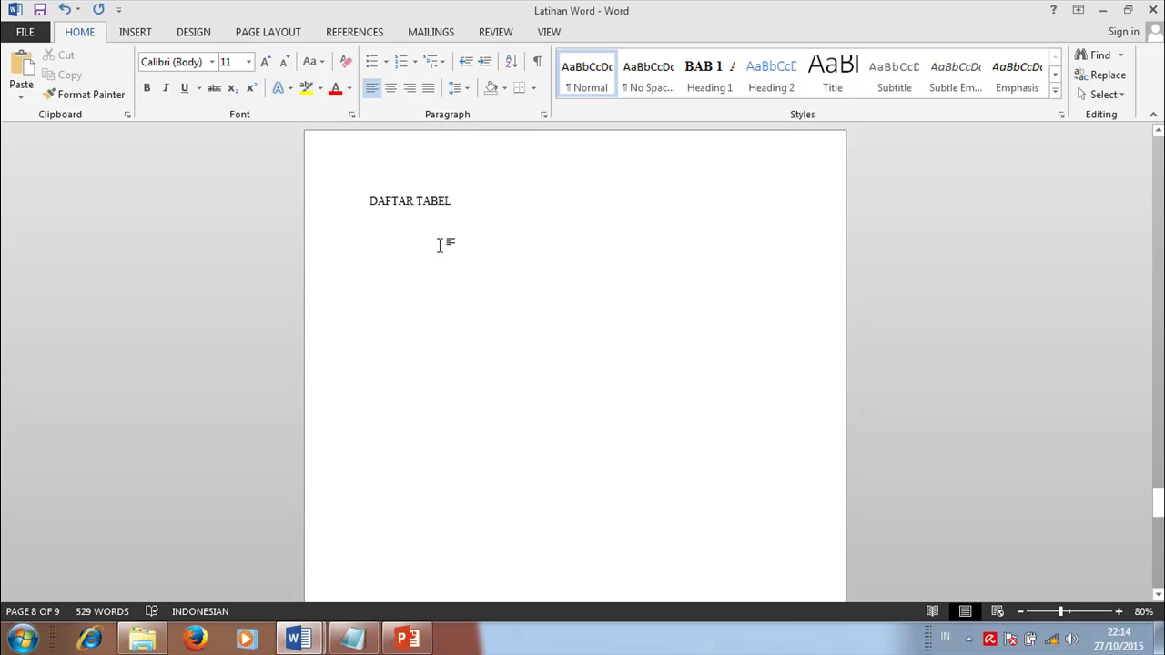
click(400, 202)
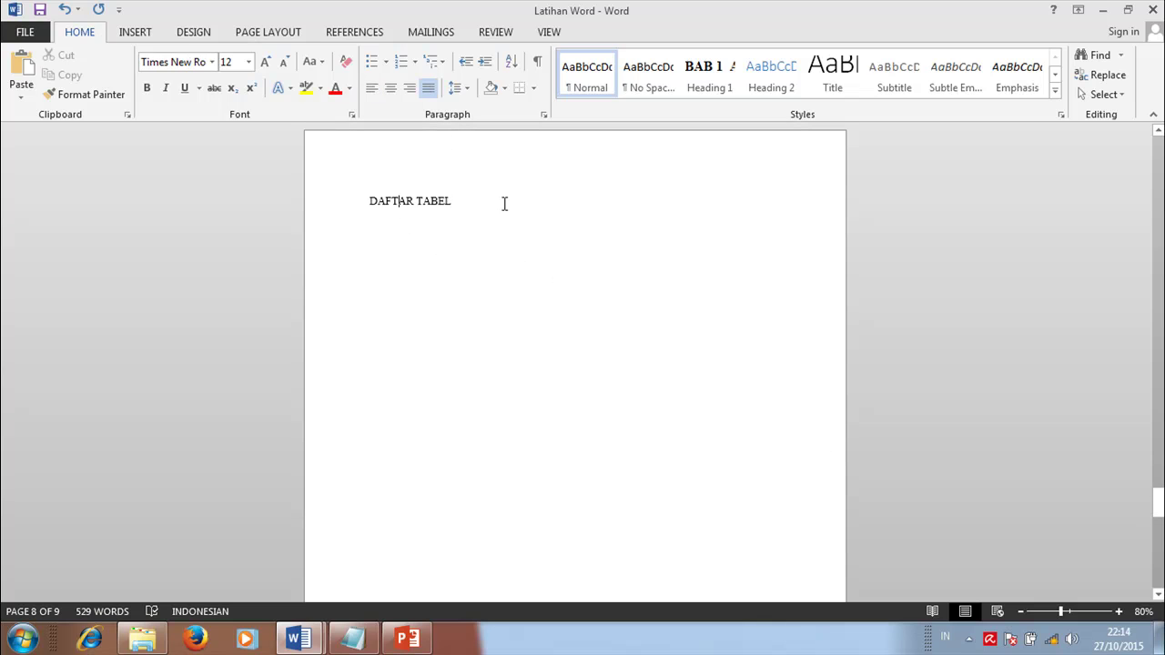
click(708, 75)
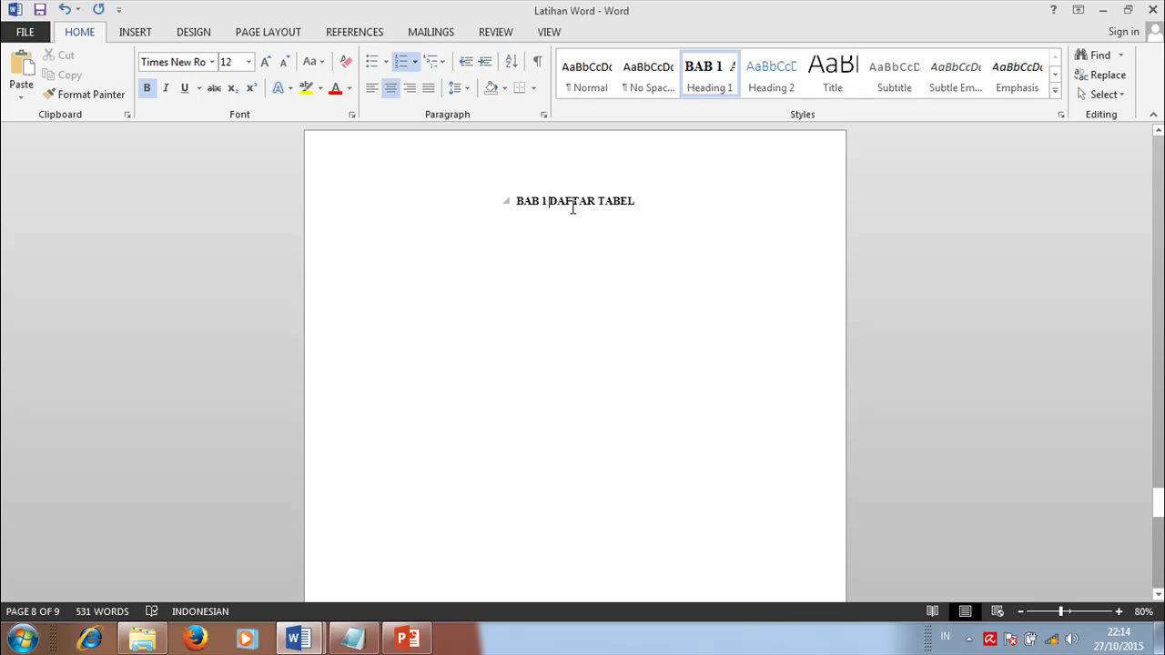
key(Home)
key(BackSpace)
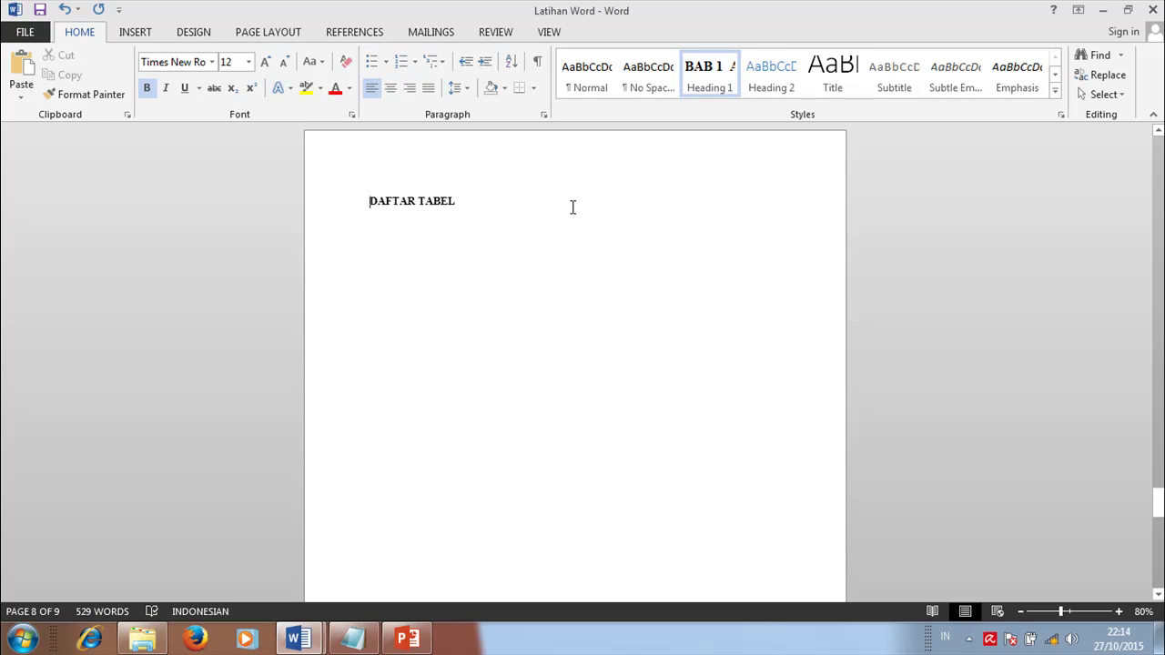
key(ctrl+e)
- Apply Heading 1 to the "DAFTAR GAMBAR" title, remove its BAB number and centre it
scroll(627, 228, up, 4)
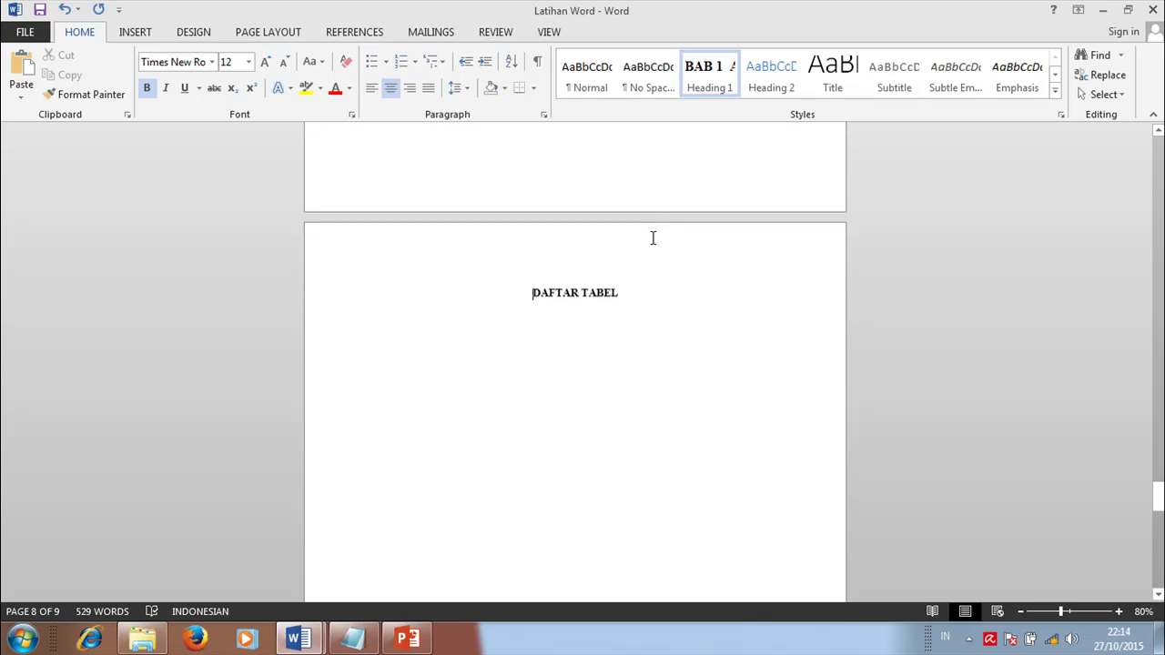
scroll(651, 244, up, 20)
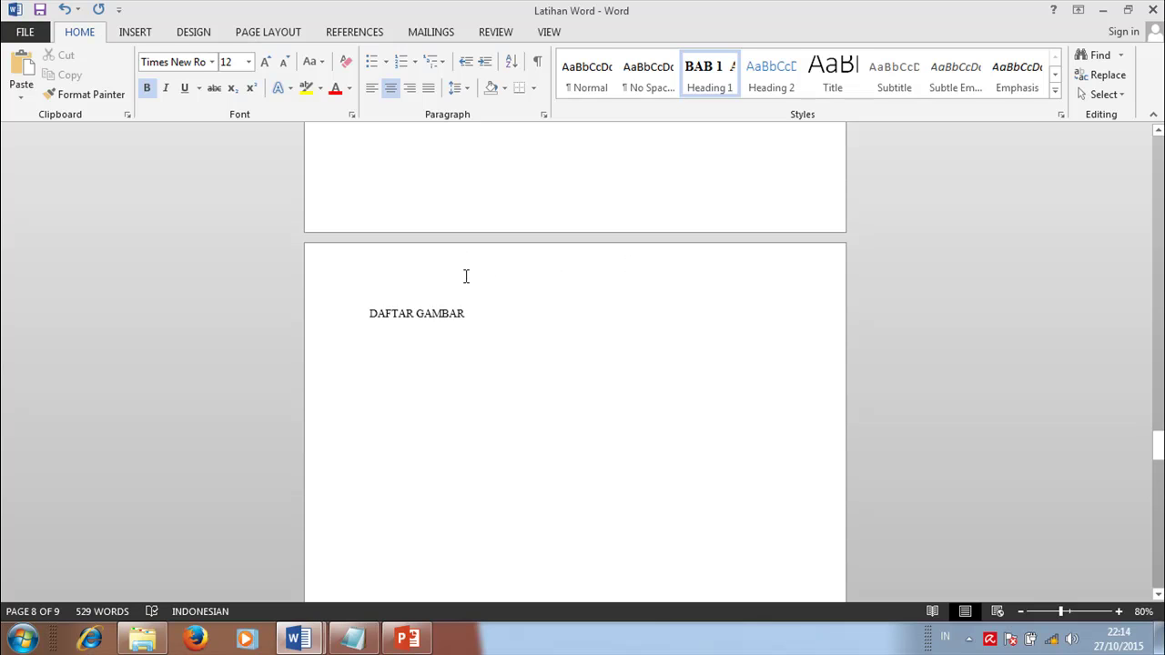
click(717, 80)
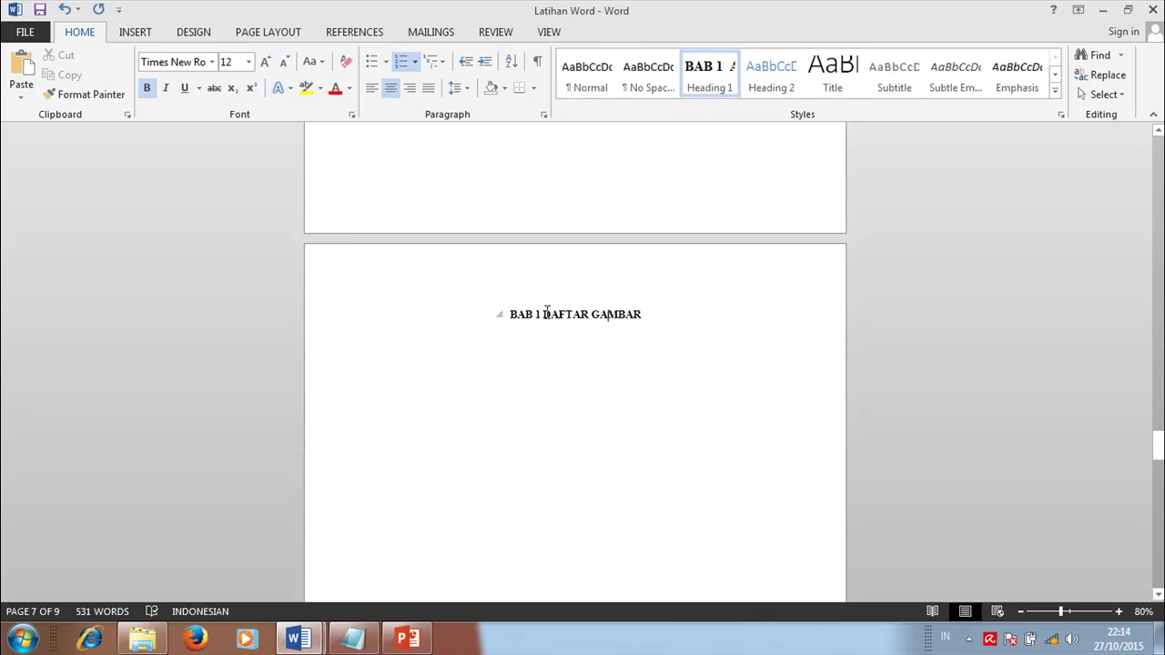
key(BackSpace)
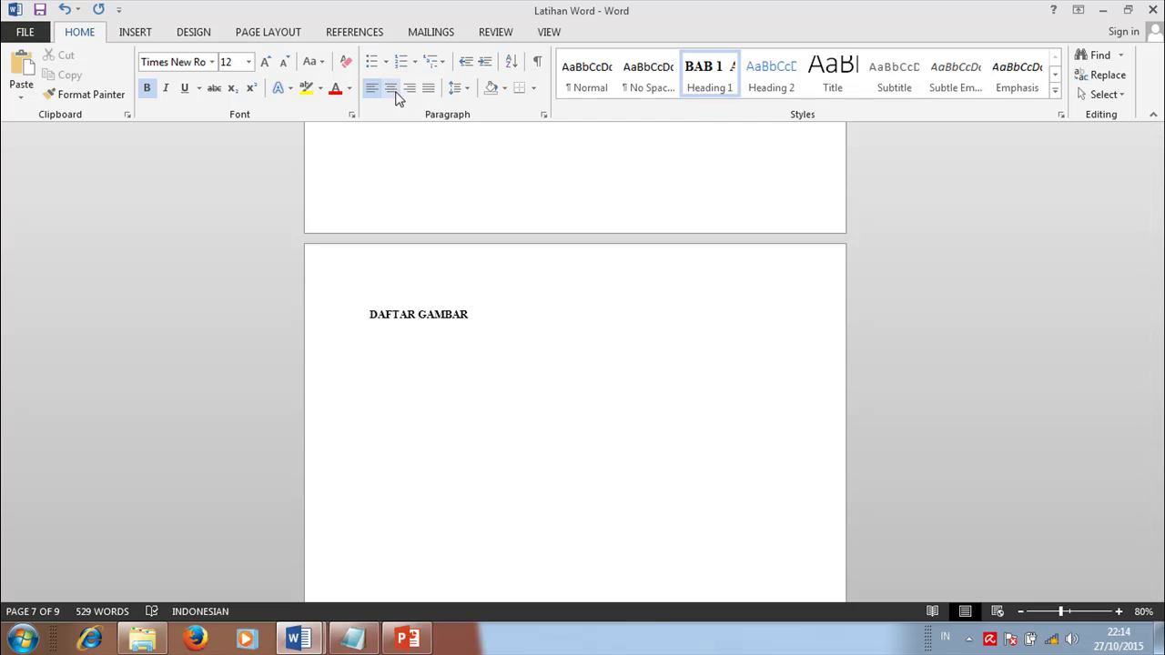
click(391, 88)
- Apply Heading 1 to the "DAFTAR ISI" title, remove its BAB number and centre it
scroll(628, 273, up, 2)
scroll(650, 307, up, 10)
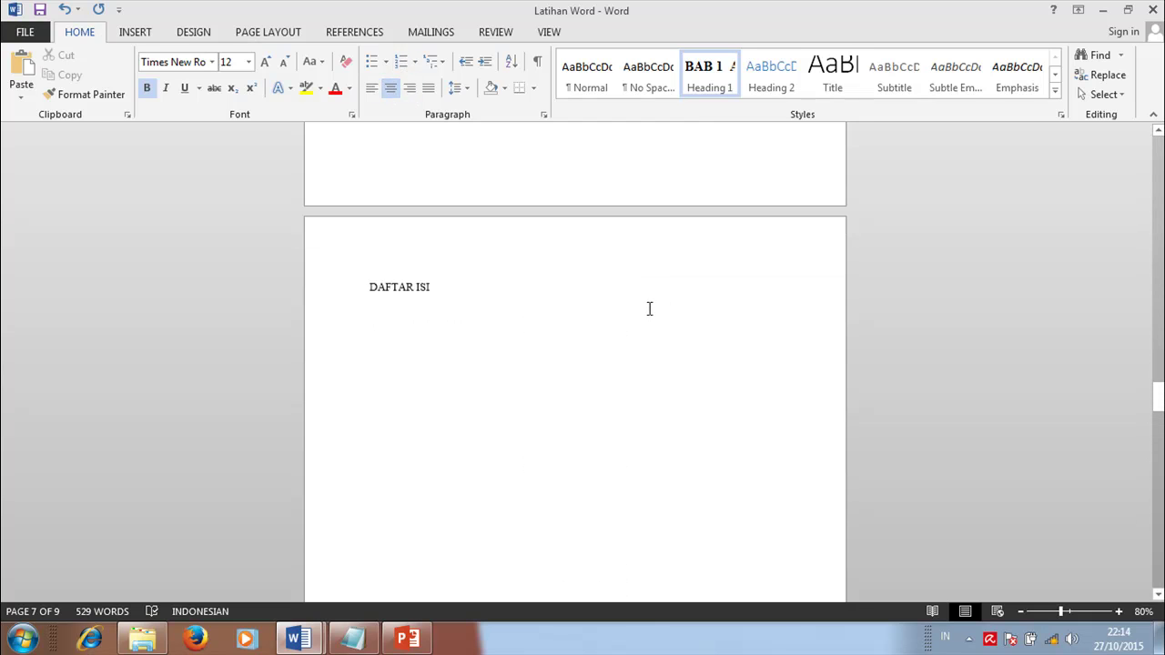
click(399, 341)
click(709, 77)
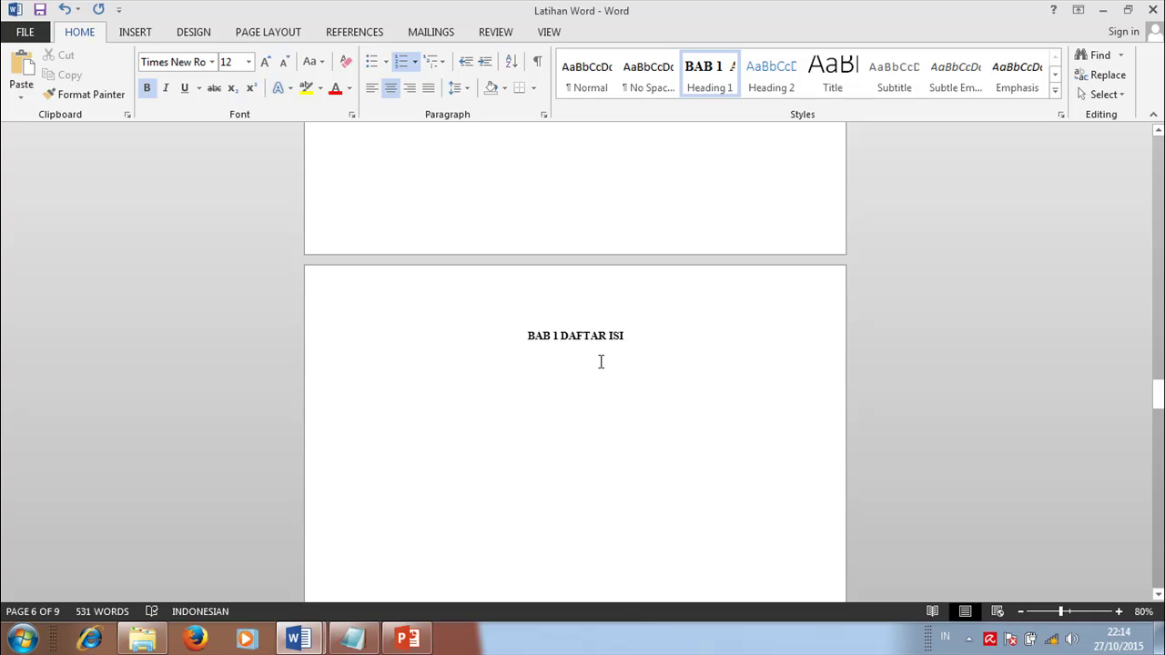
key(BackSpace)
click(390, 87)
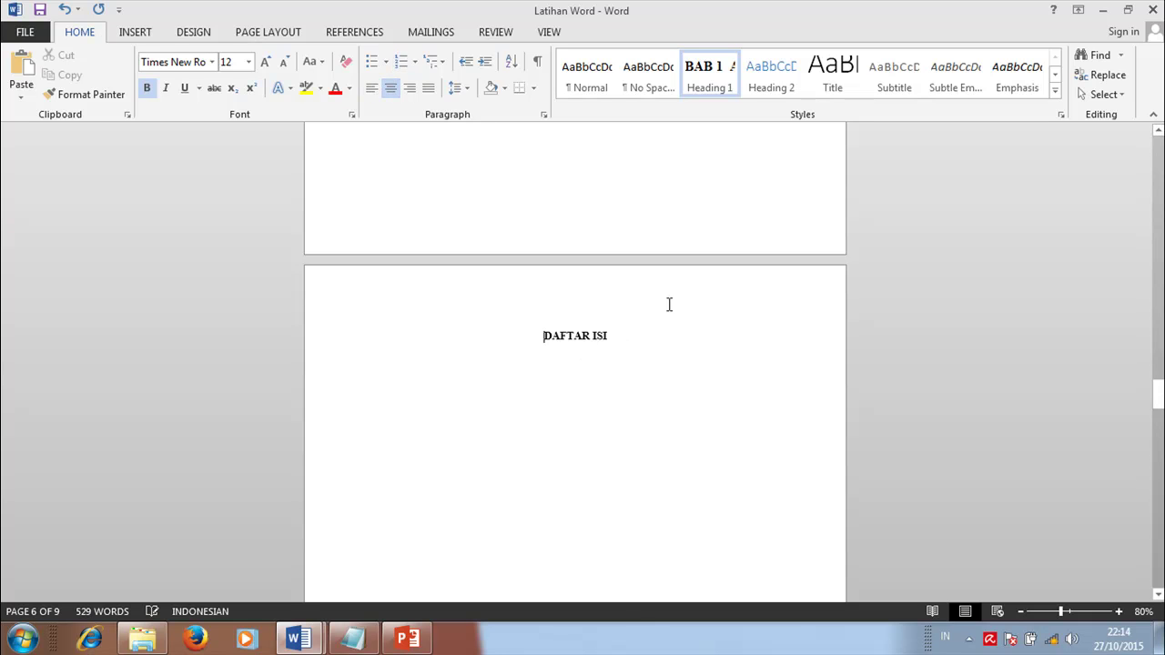
- Apply Heading 1 to the "KATA PENGANTAR" title, remove its BAB number and centre it
scroll(670, 355, up, 5)
scroll(670, 361, up, 10)
click(579, 296)
click(703, 74)
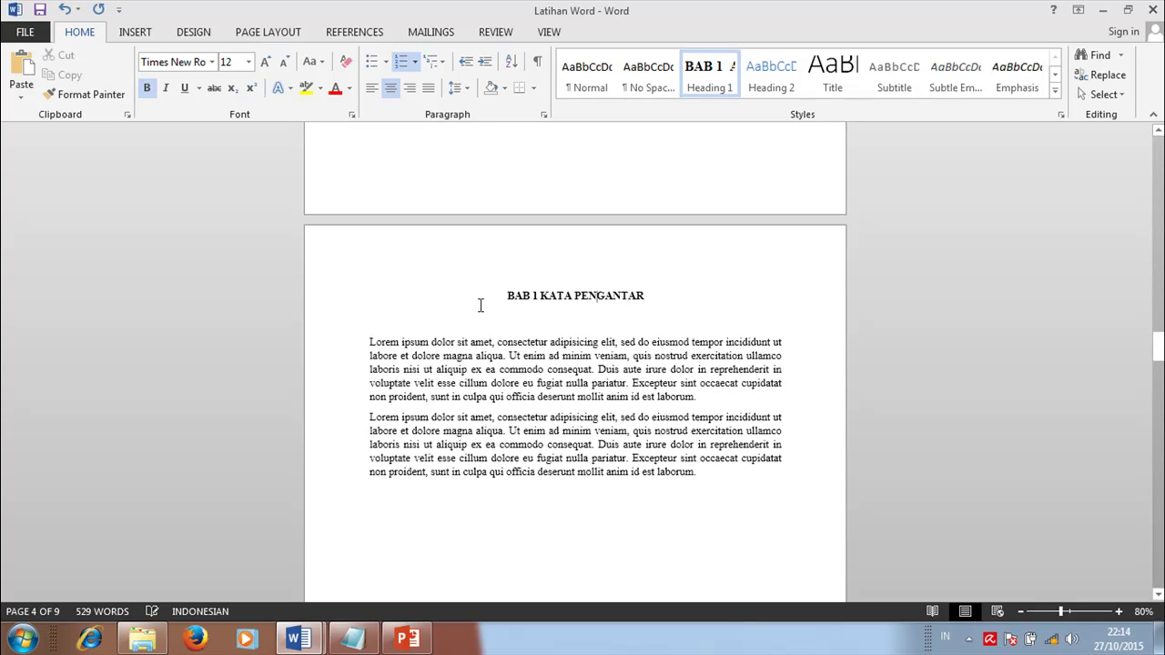
key(BackSpace)
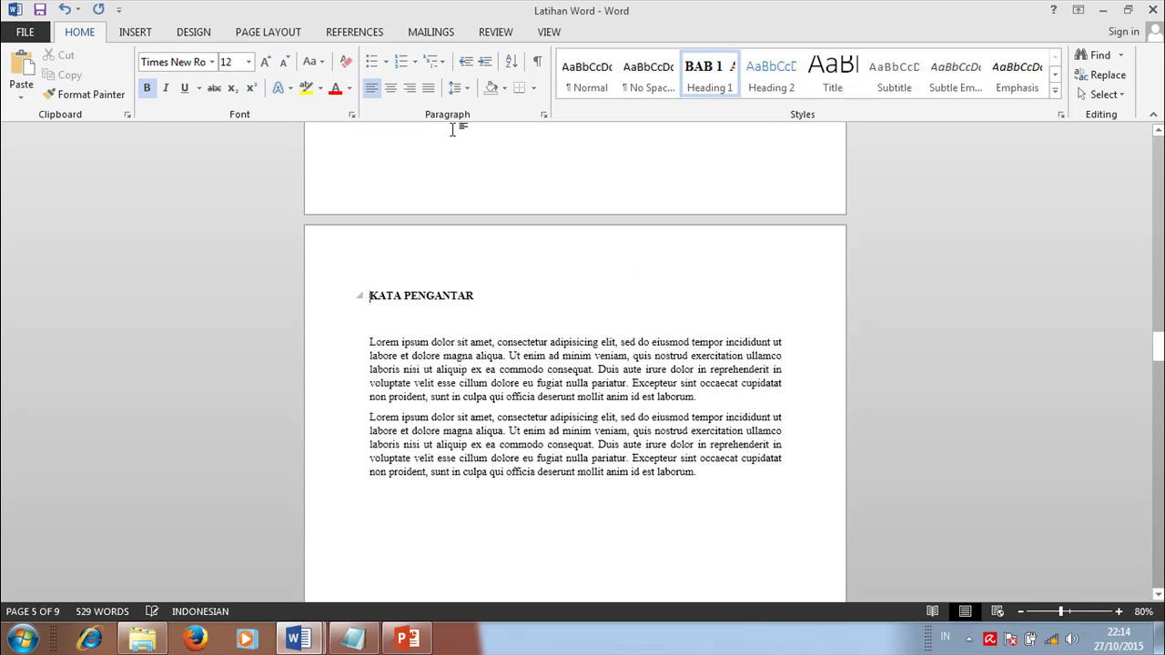
click(390, 87)
- Apply Heading 1 to the "ABSTRACT" title, remove its BAB number and centre it
scroll(644, 420, up, 3)
scroll(644, 420, down, 10)
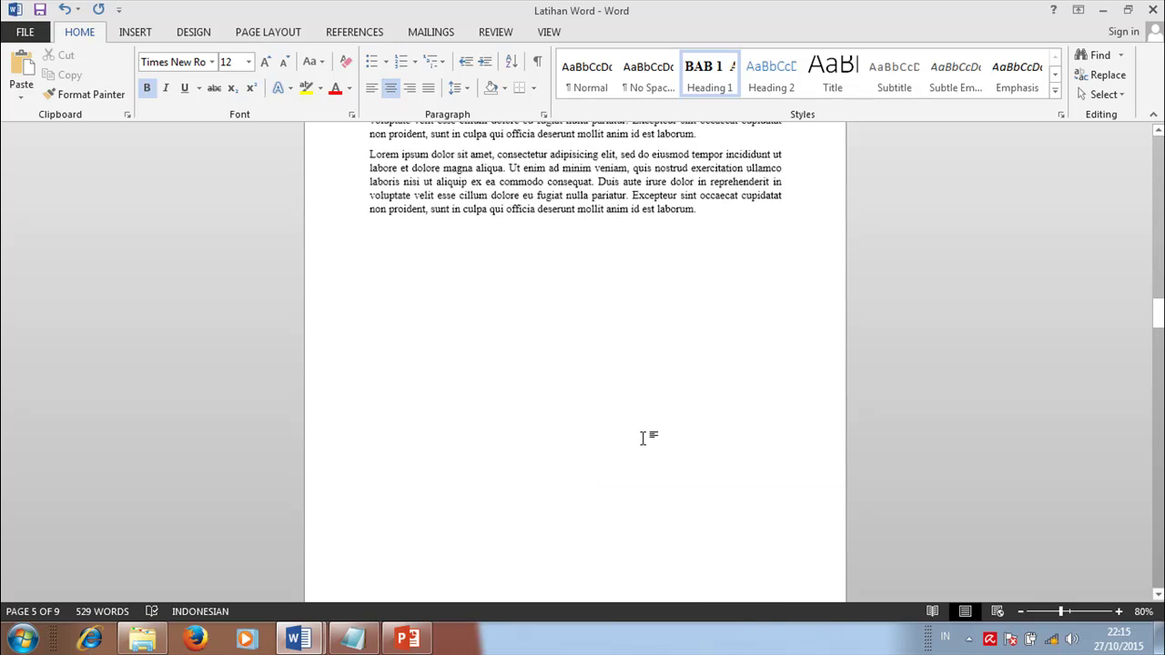
click(556, 256)
click(705, 91)
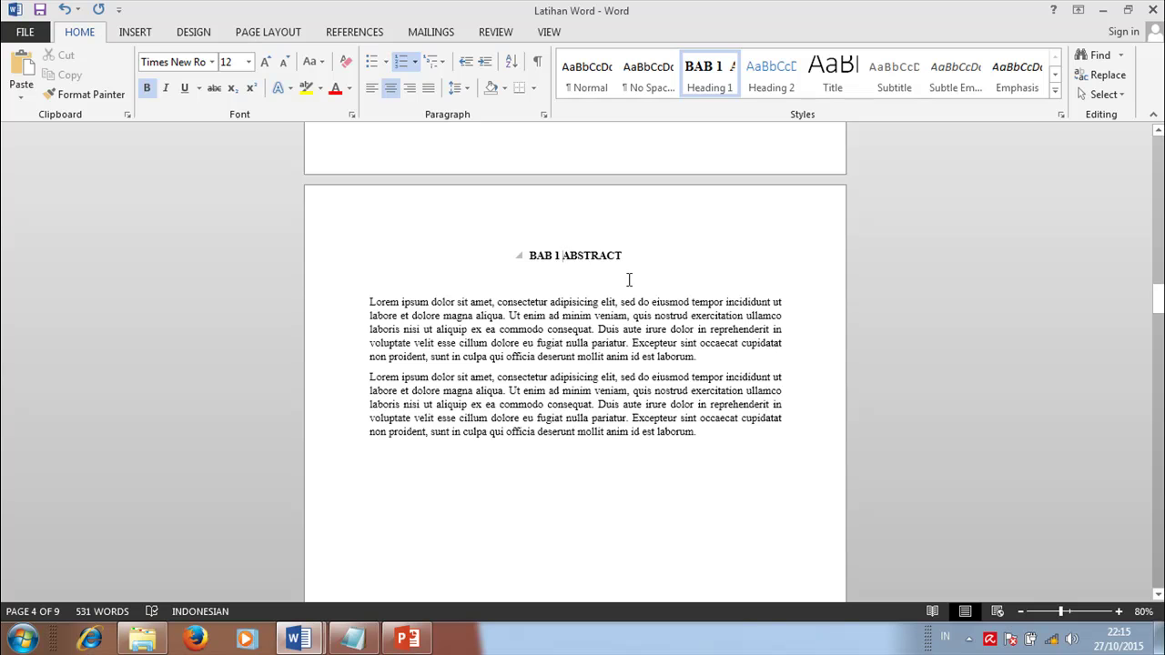
key(BackSpace)
click(390, 87)
- Apply Heading 1 to the "ABSTRAK" title, remove its BAB number and centre it
scroll(653, 268, up, 1)
scroll(653, 267, up, 15)
click(572, 277)
click(708, 82)
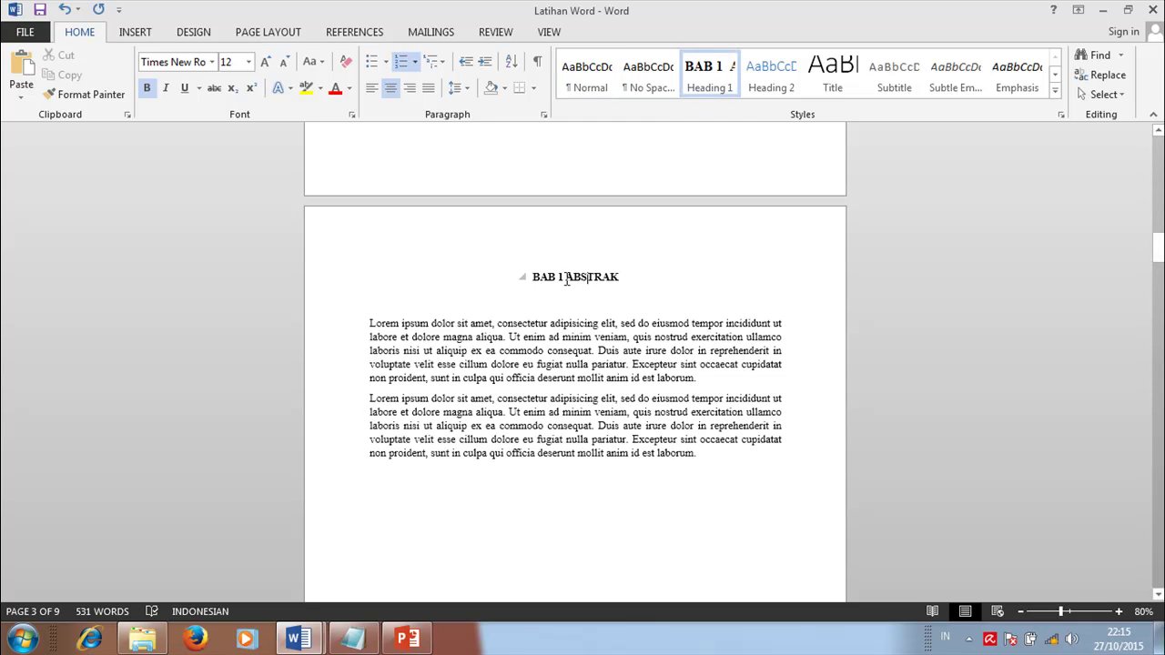
key(BackSpace)
click(391, 87)
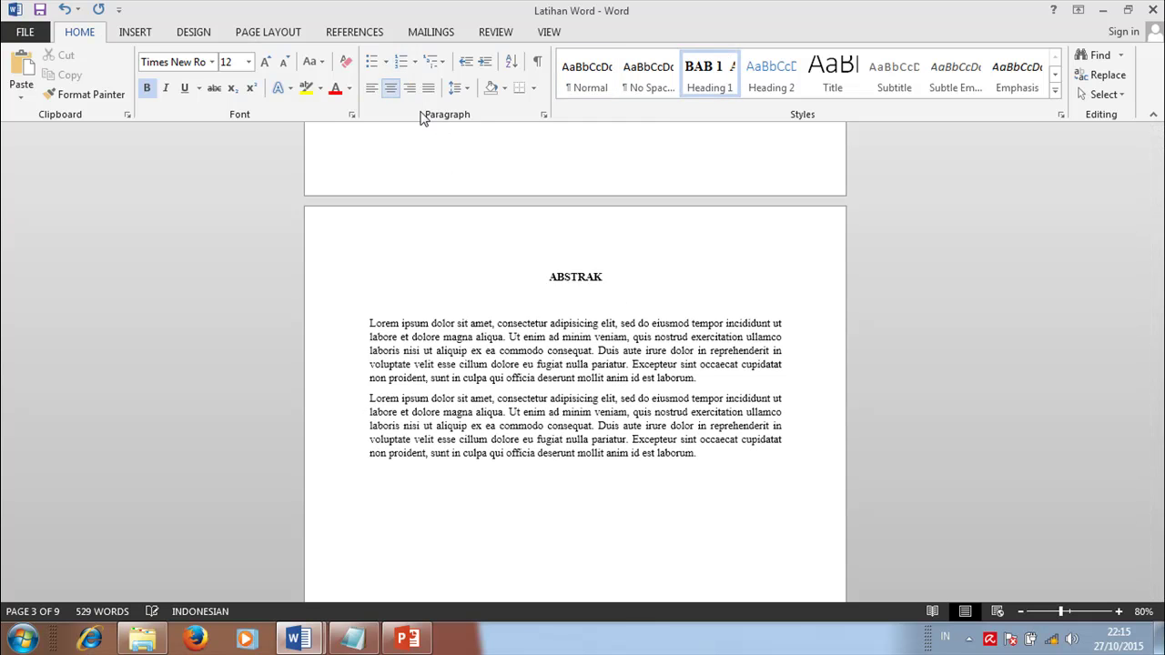
- Apply Heading 1 to the "HALAMAN PERSETUJUAN" title, remove its BAB number and centre it
scroll(644, 354, up, 5)
scroll(644, 354, up, 15)
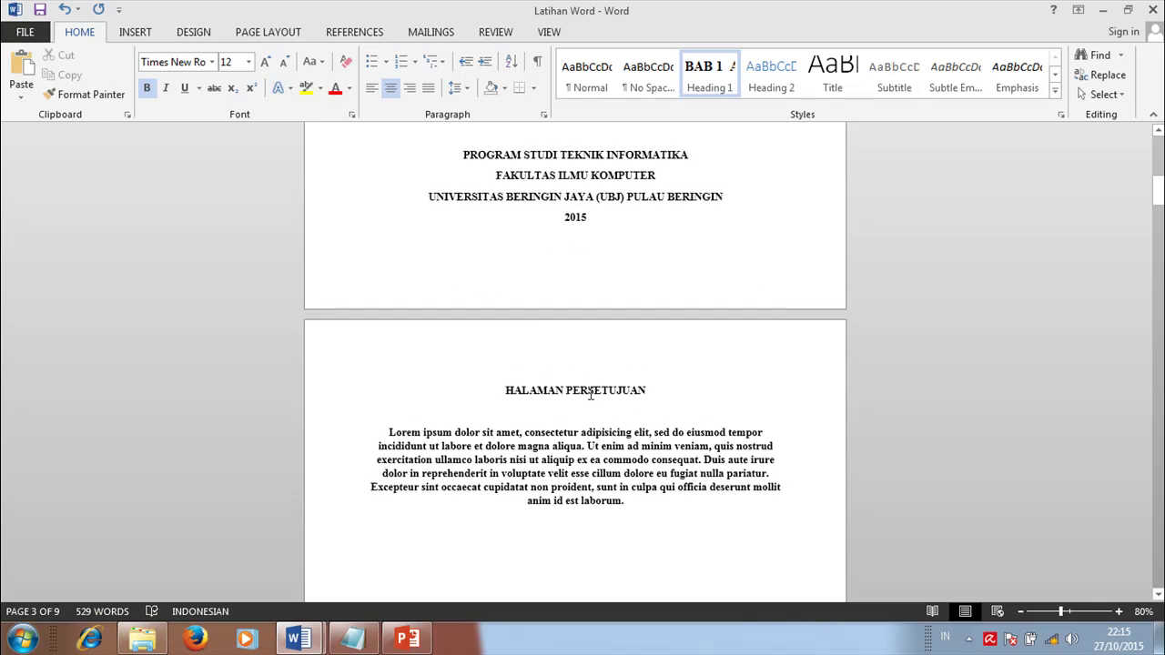
click(589, 391)
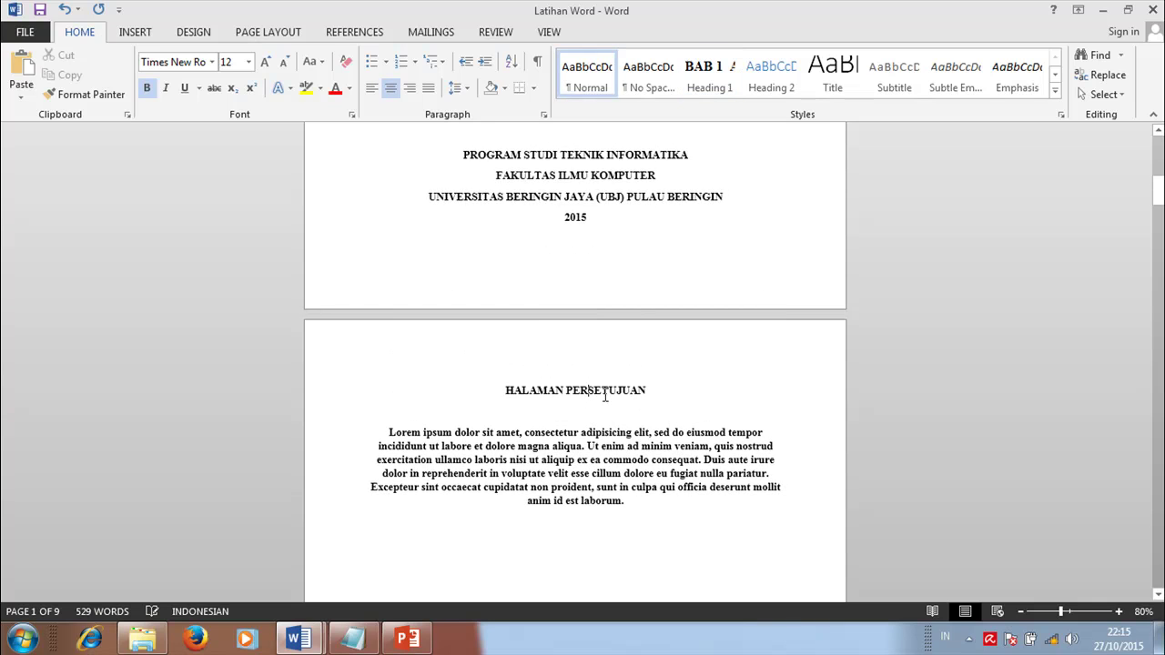
click(706, 80)
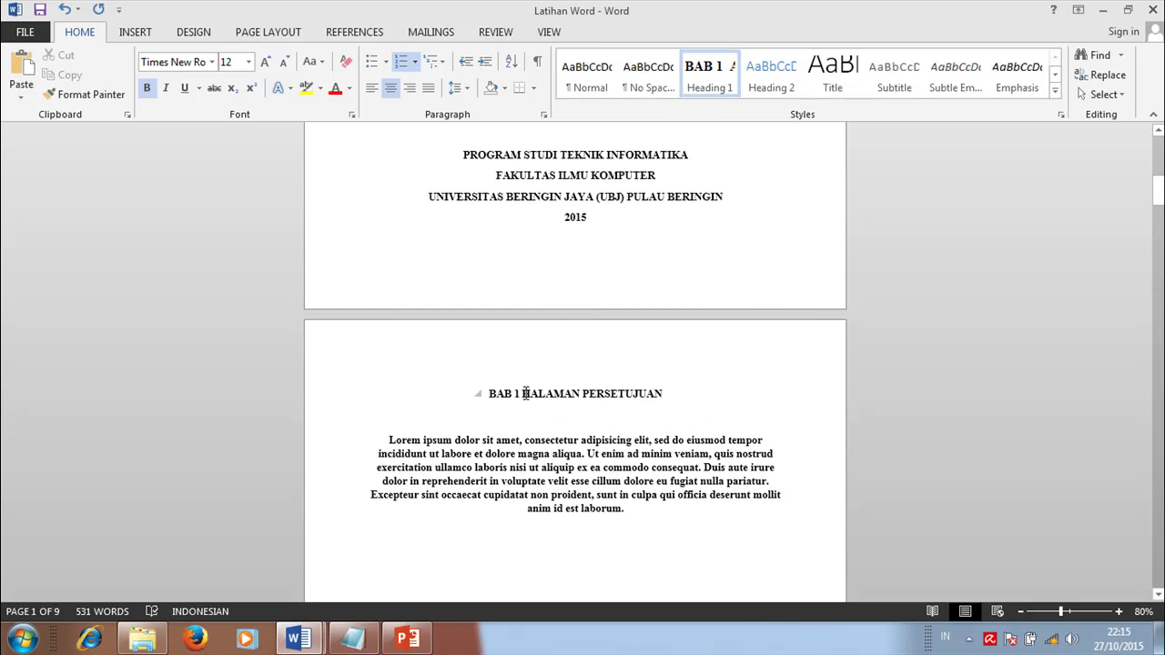
key(BackSpace)
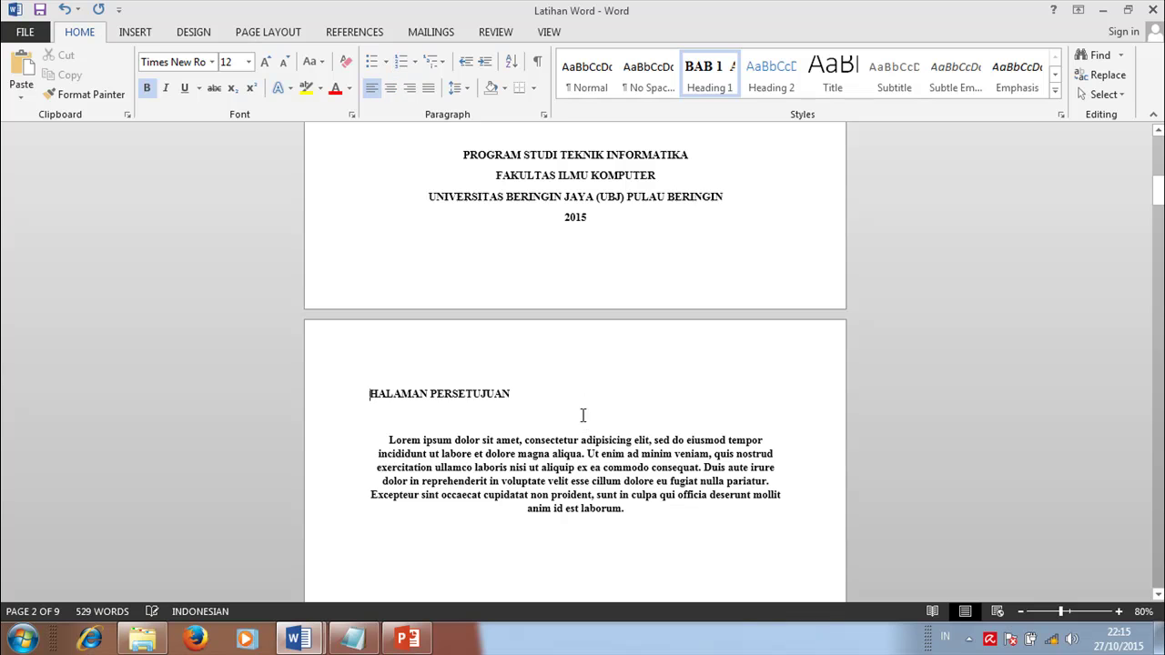
click(389, 88)
- Modify the Heading 2 style's font to Times New Roman, 12 pt, bold, with the Automatic colour
scroll(1147, 187, down, 3)
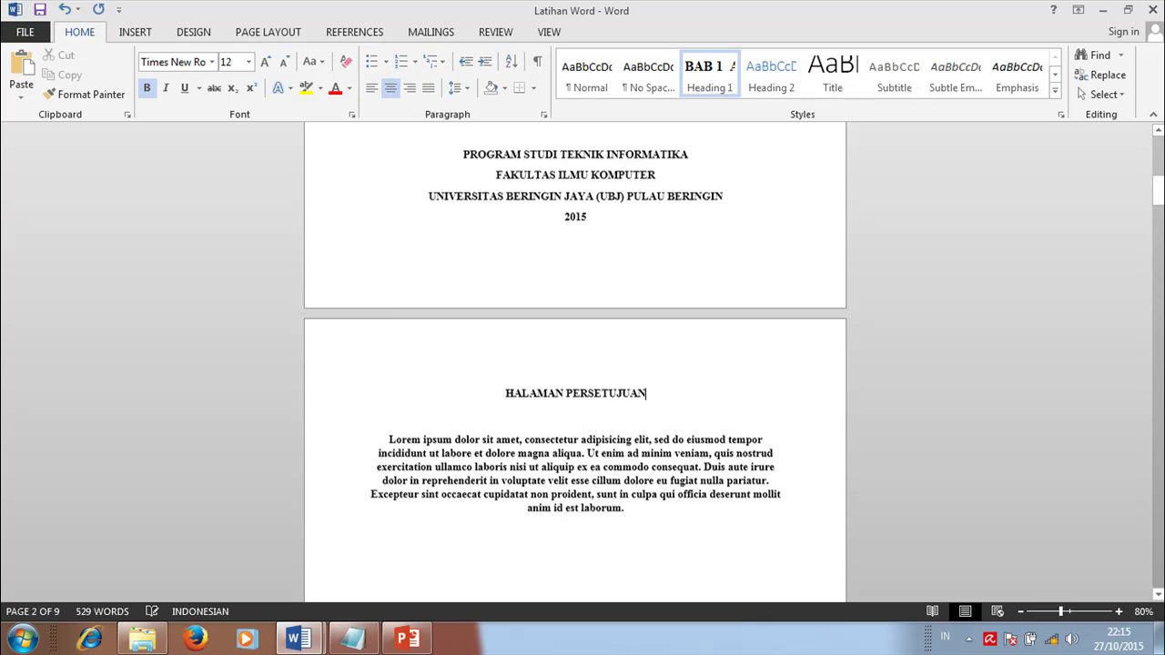
drag(1157, 196, 1155, 553)
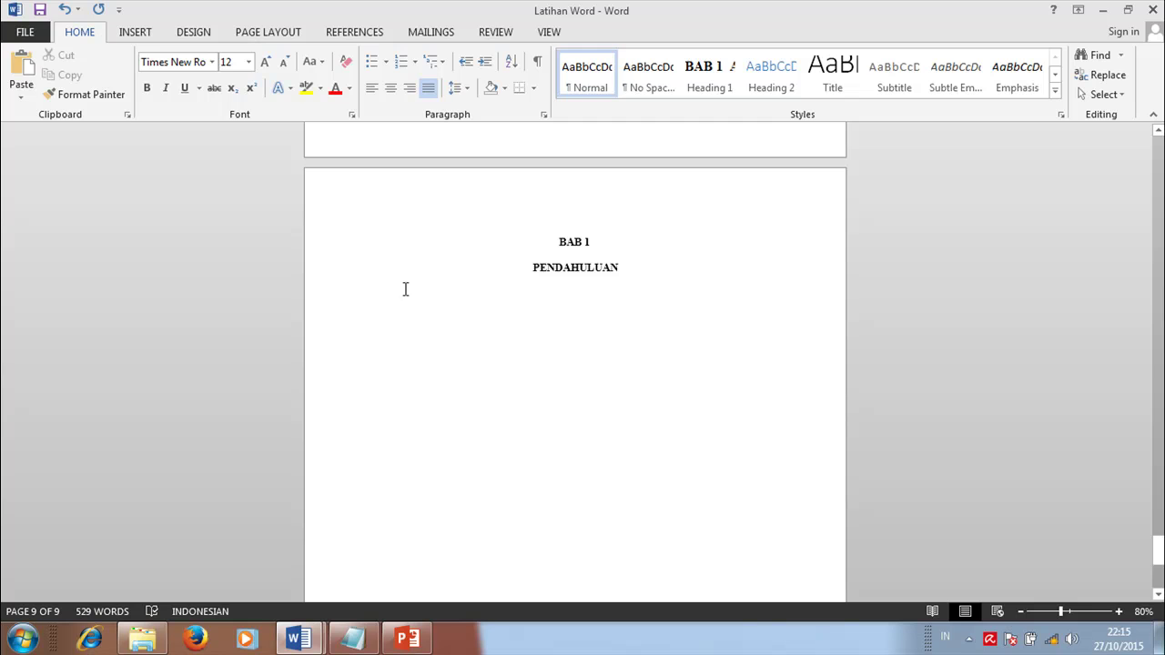
right_click(771, 80)
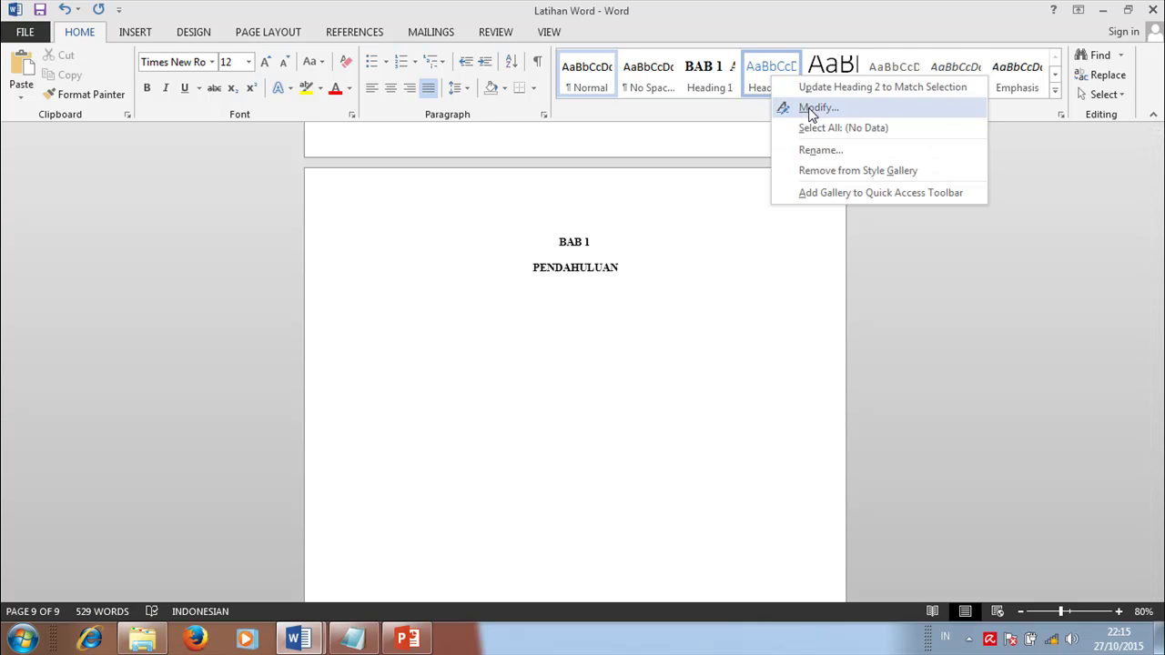
click(783, 107)
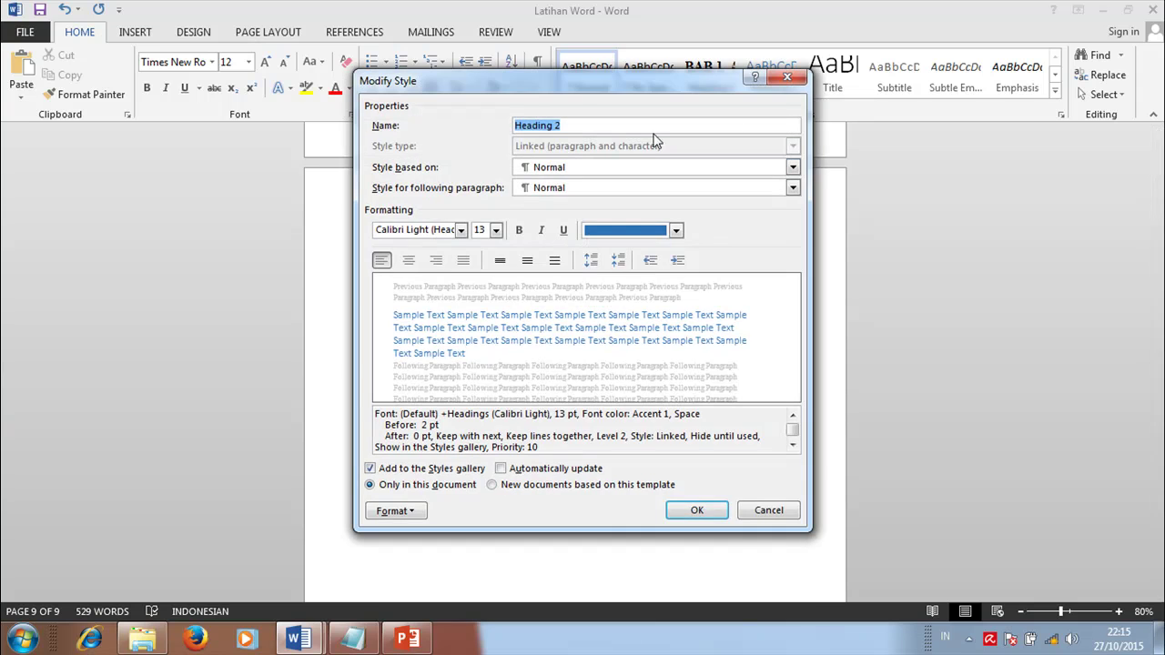
click(448, 233)
text(T)
click(496, 233)
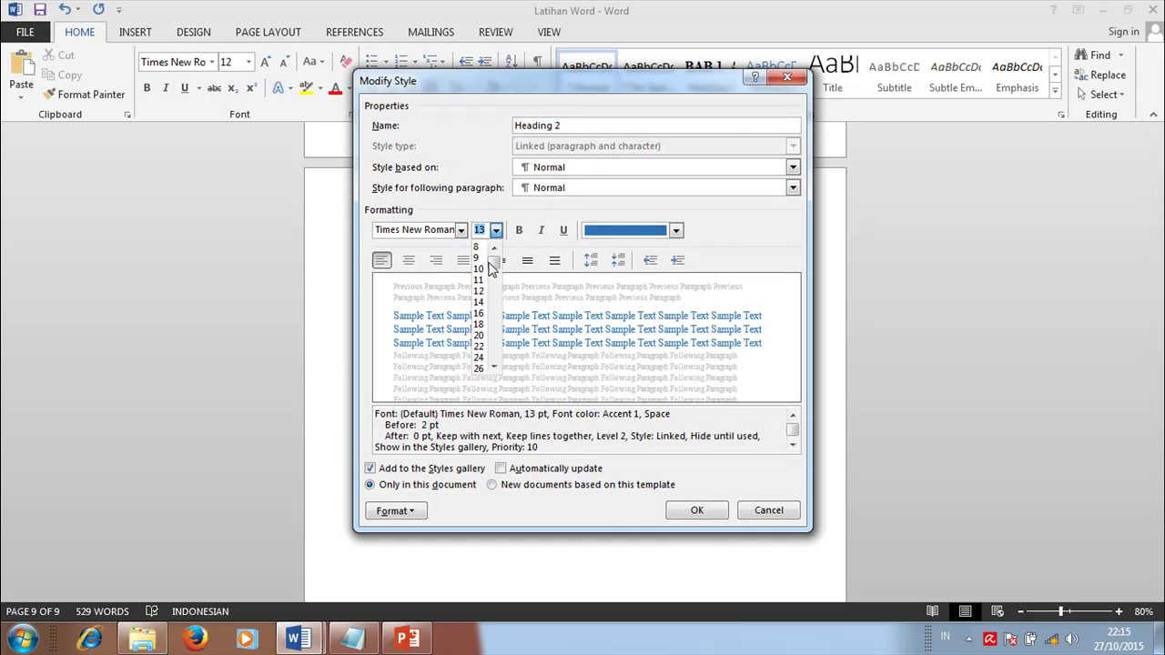
click(519, 230)
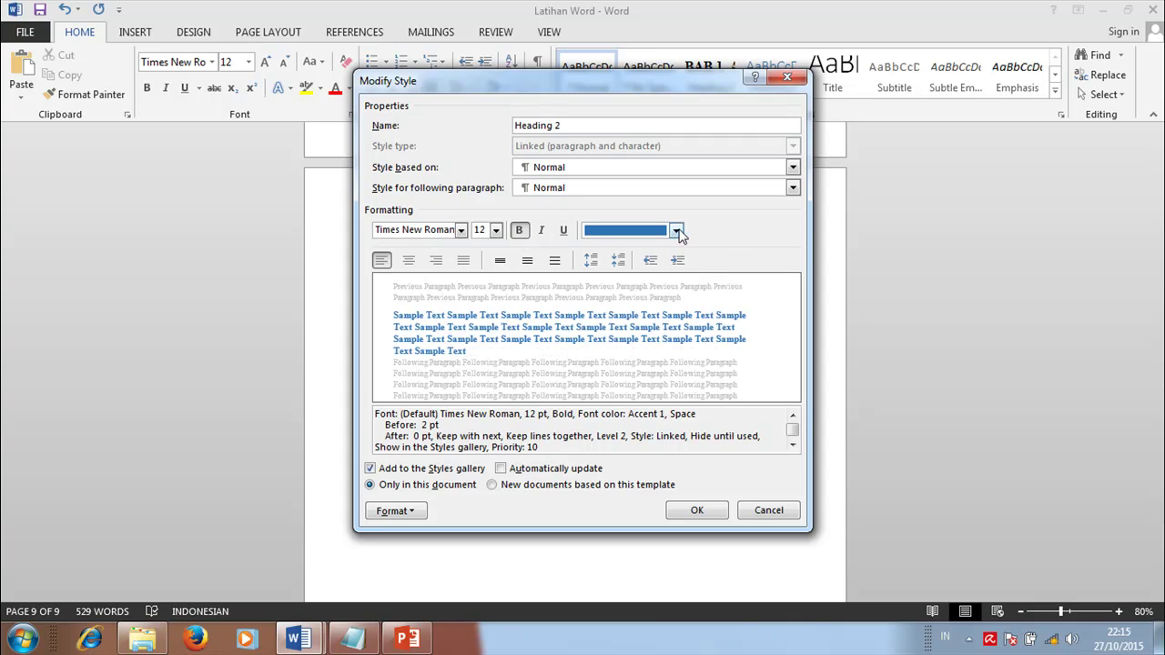
click(676, 230)
click(623, 254)
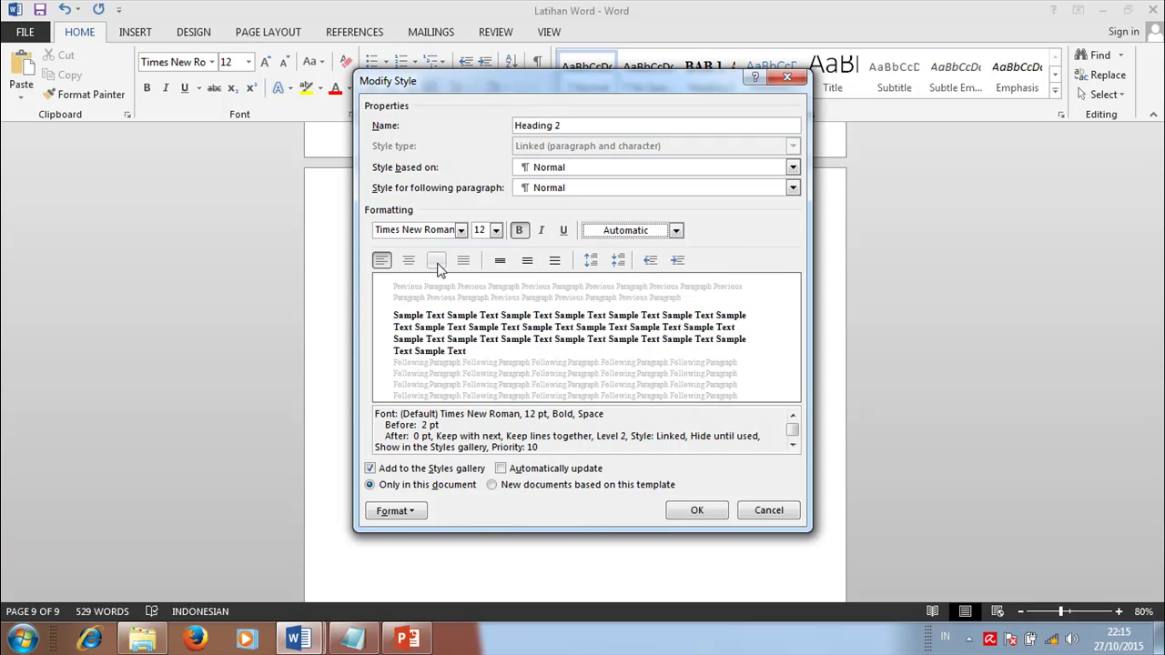
- Set the Heading 2 style to justified alignment, double line spacing and 0 pt spacing before, and save the style changes
click(463, 262)
click(554, 262)
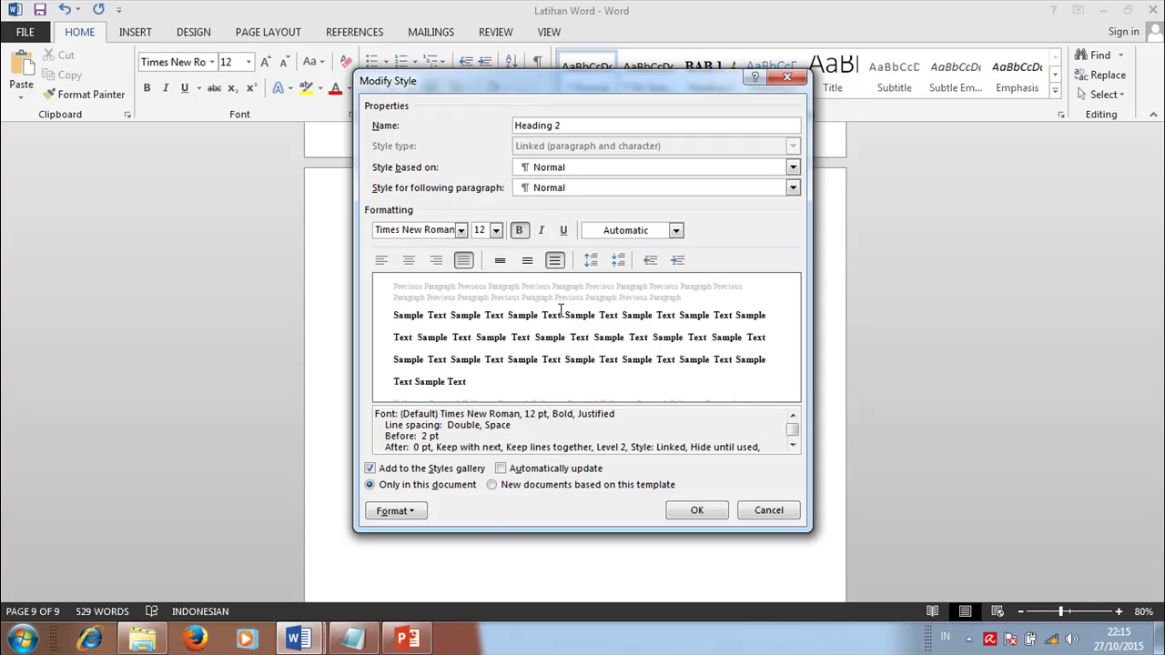
click(418, 512)
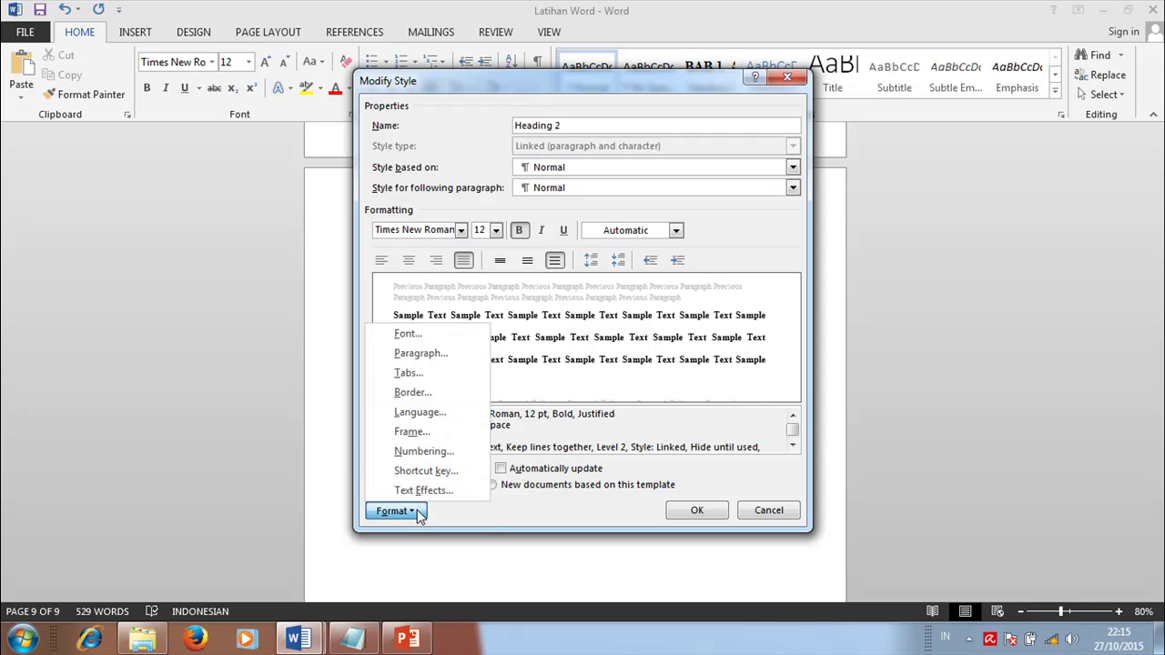
click(428, 353)
click(503, 325)
drag(503, 325, 480, 337)
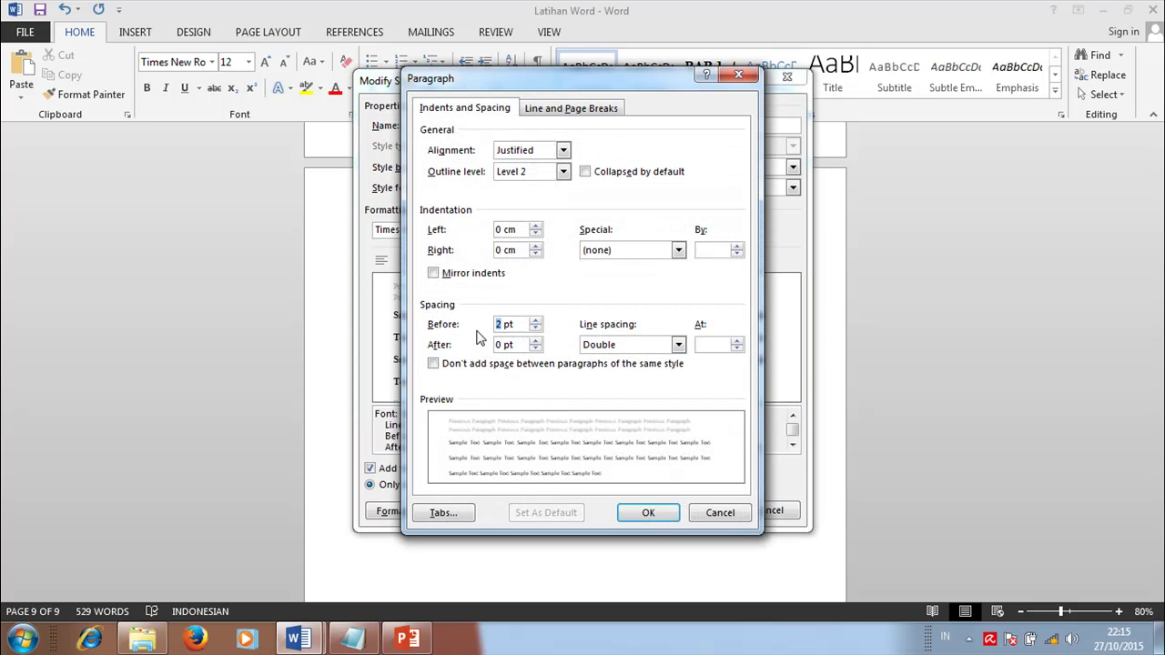
text(0)
click(655, 515)
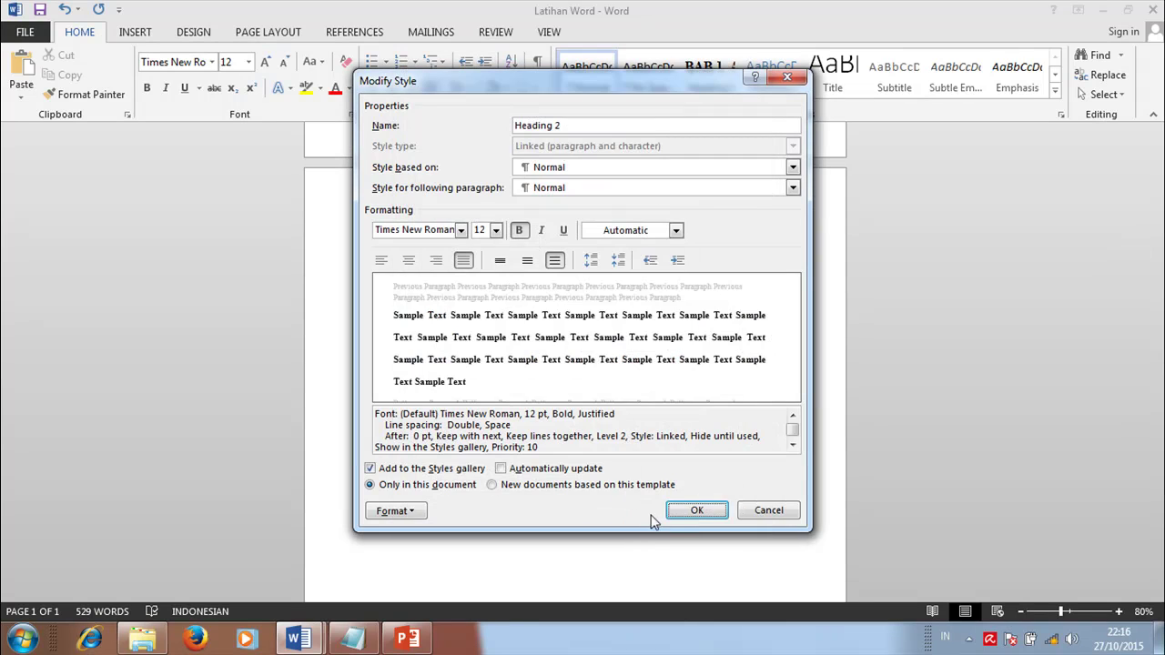
click(696, 510)
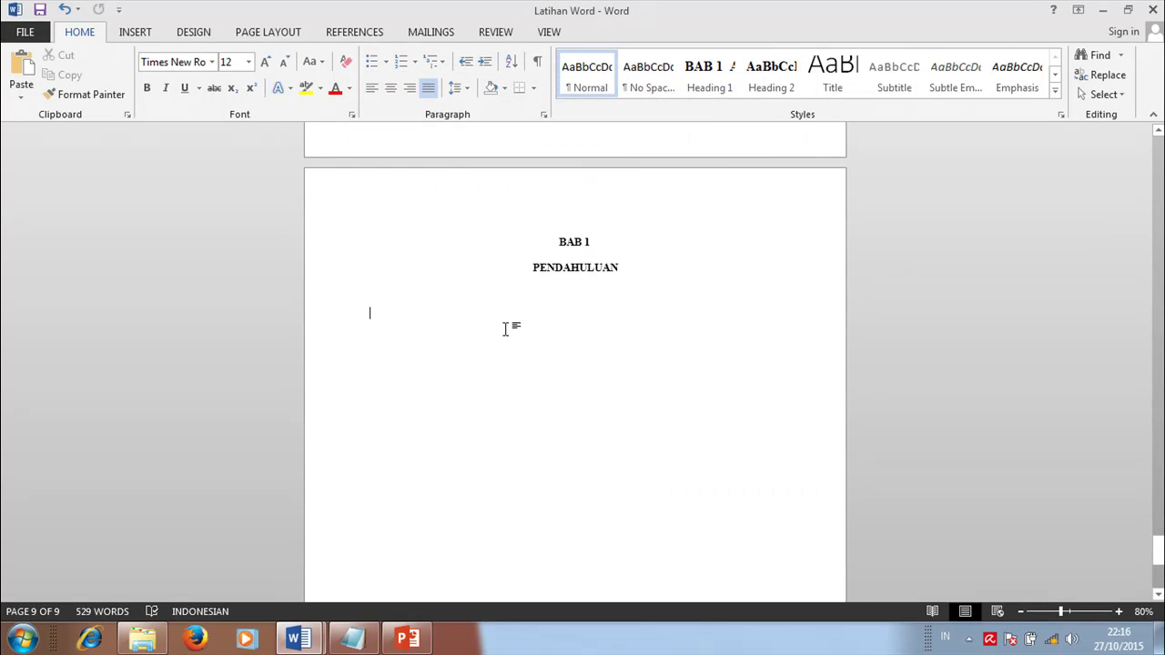
- Enter "Latar Belakang" below the PENDAHULUAN heading and apply the Heading 2 style to it
text(Latar Belakang)
click(773, 84)
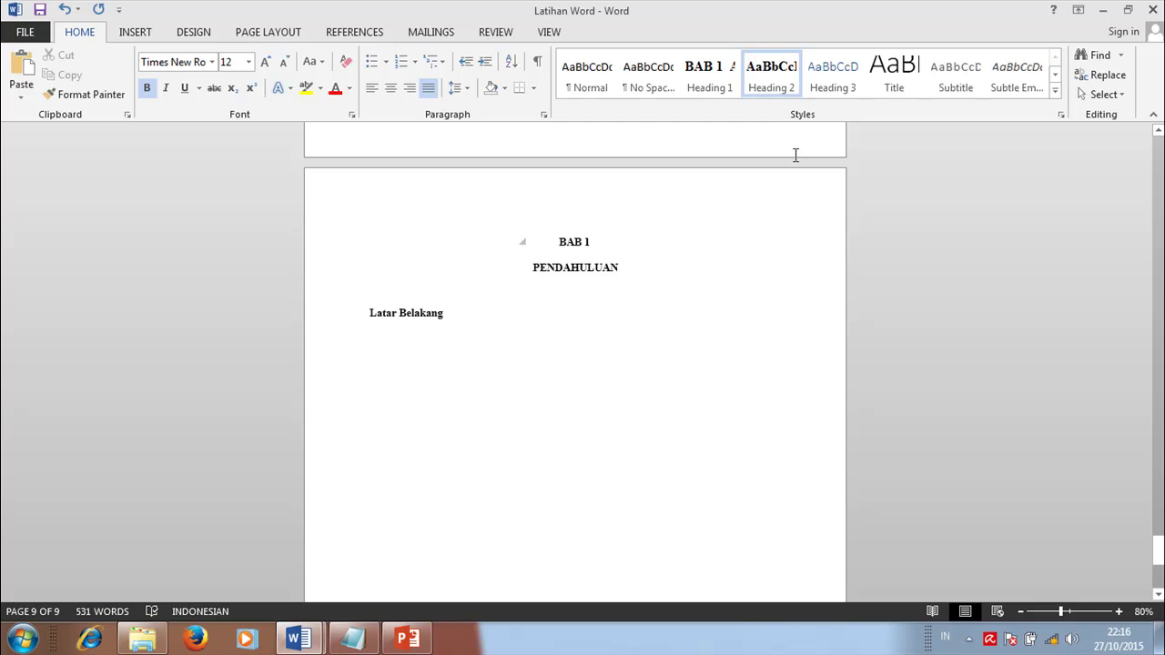
- Define the multilevel list's level 2 number format as "1.1.", using 1, 2, 3 numbering and including the level 1 number
click(440, 63)
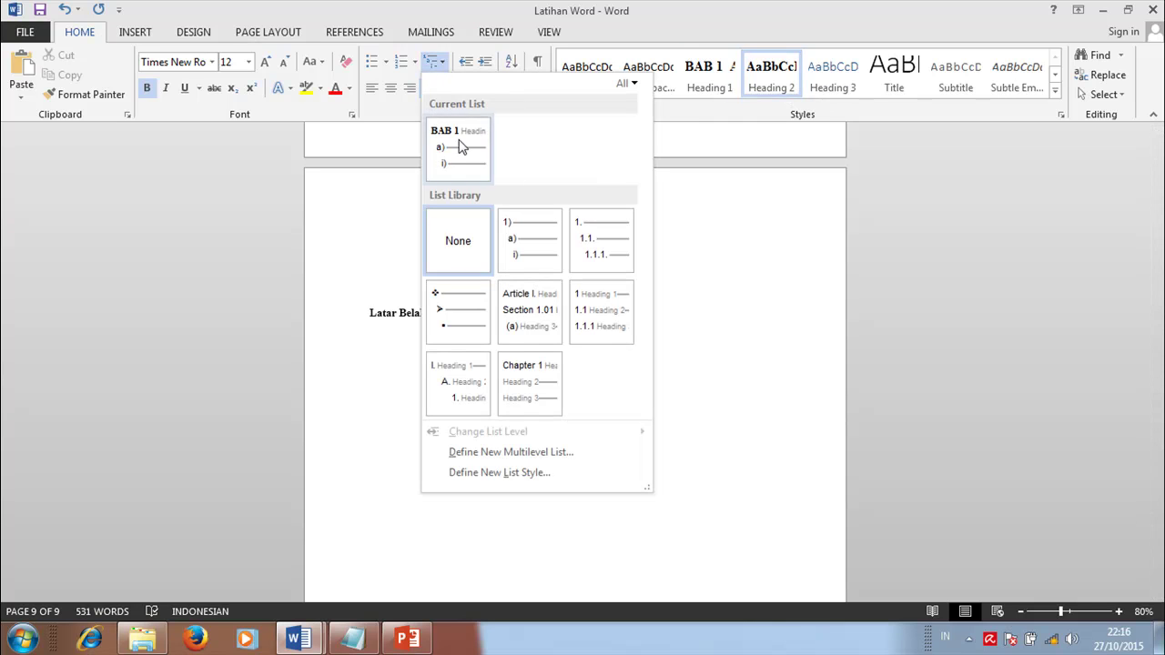
click(496, 454)
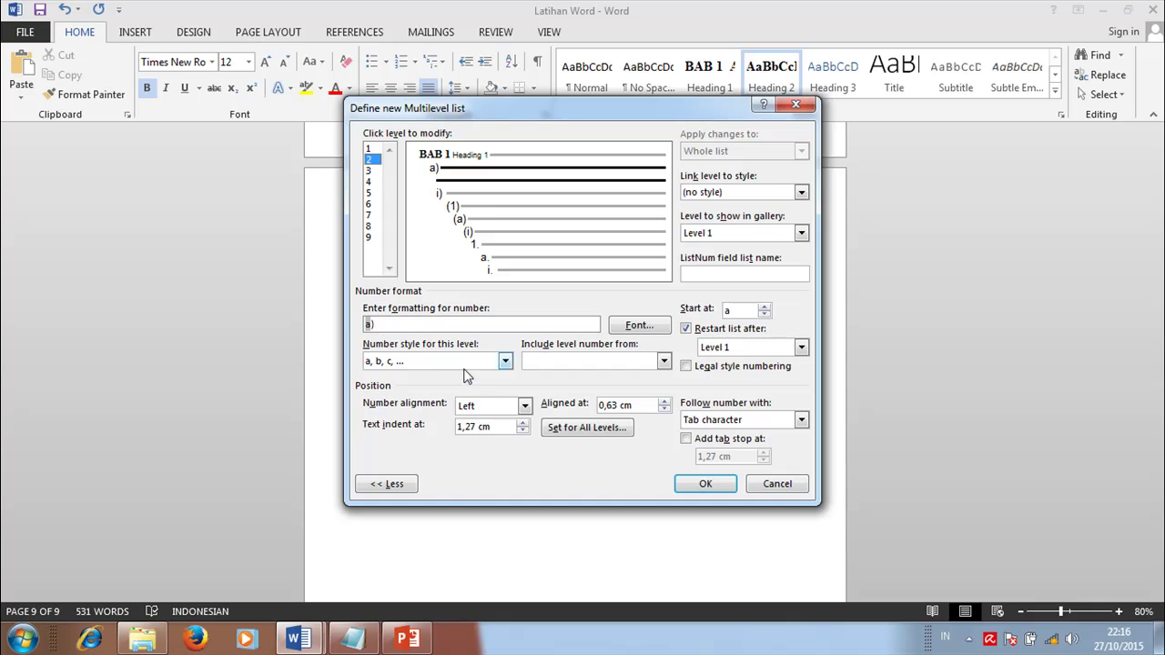
click(505, 364)
click(423, 386)
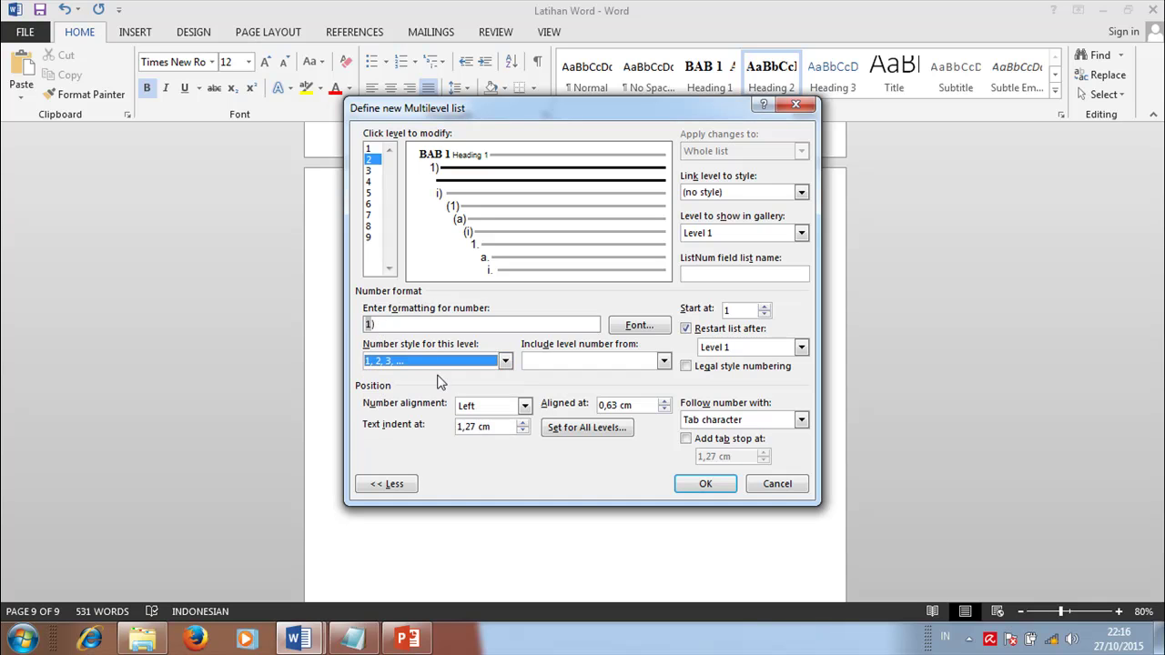
click(371, 324)
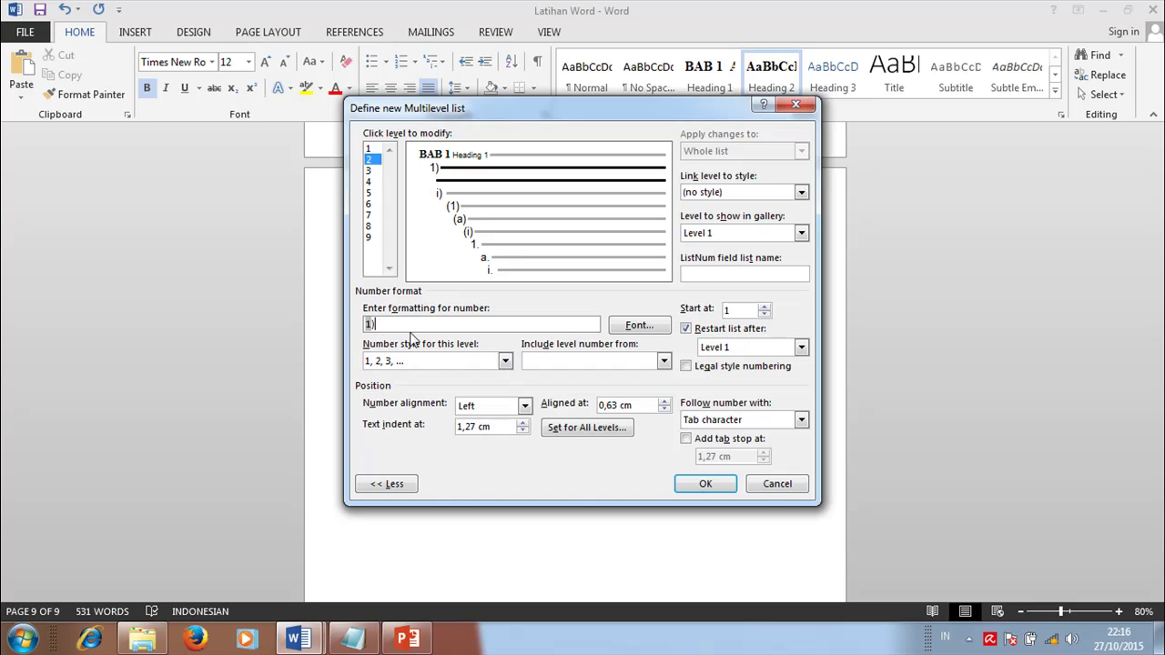
key(BackSpace)
click(663, 363)
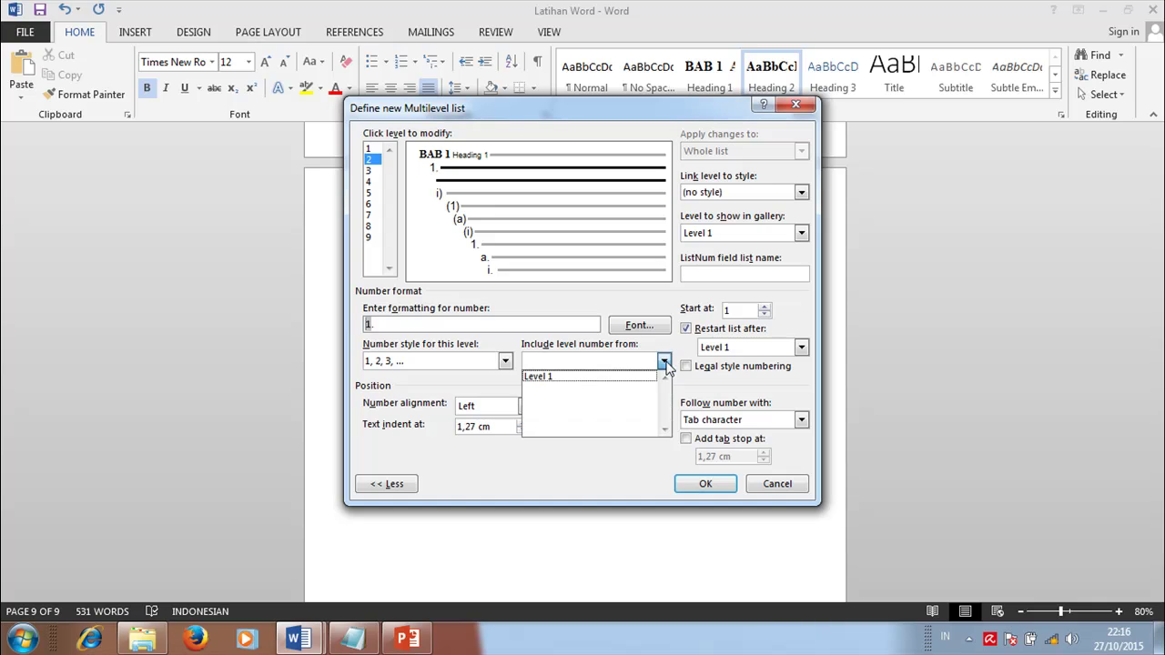
click(560, 383)
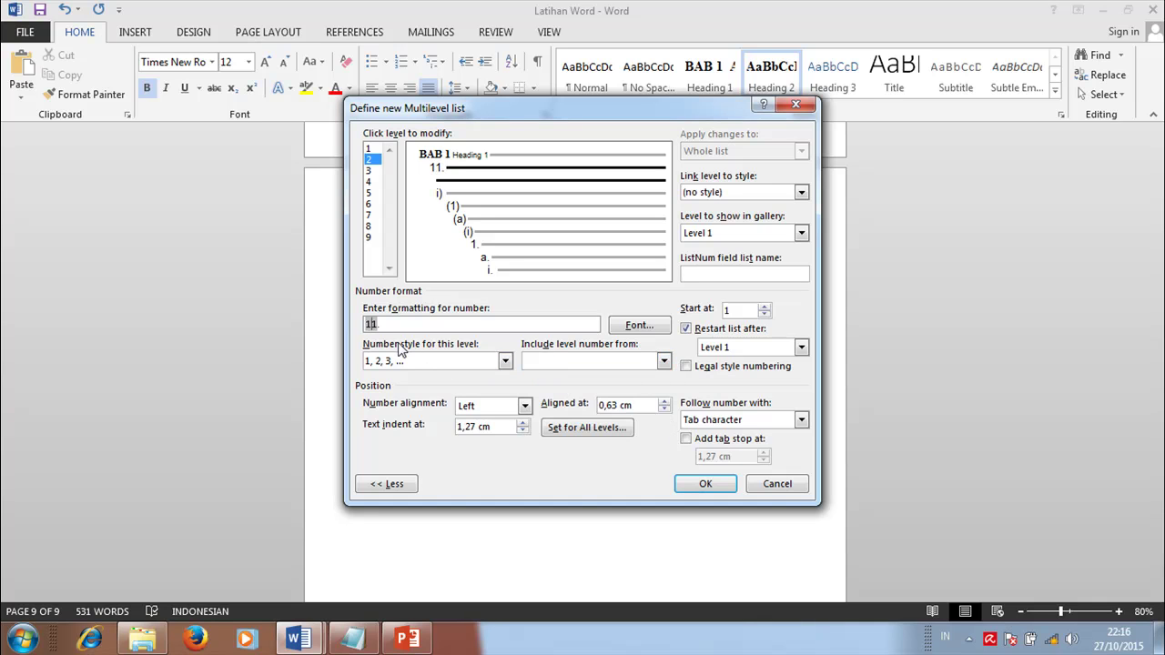
click(372, 325)
text(.)
- Link list level 2 to the Heading 2 style, save the list definition and reapply Heading 2 to "Latar Belakang"
click(800, 192)
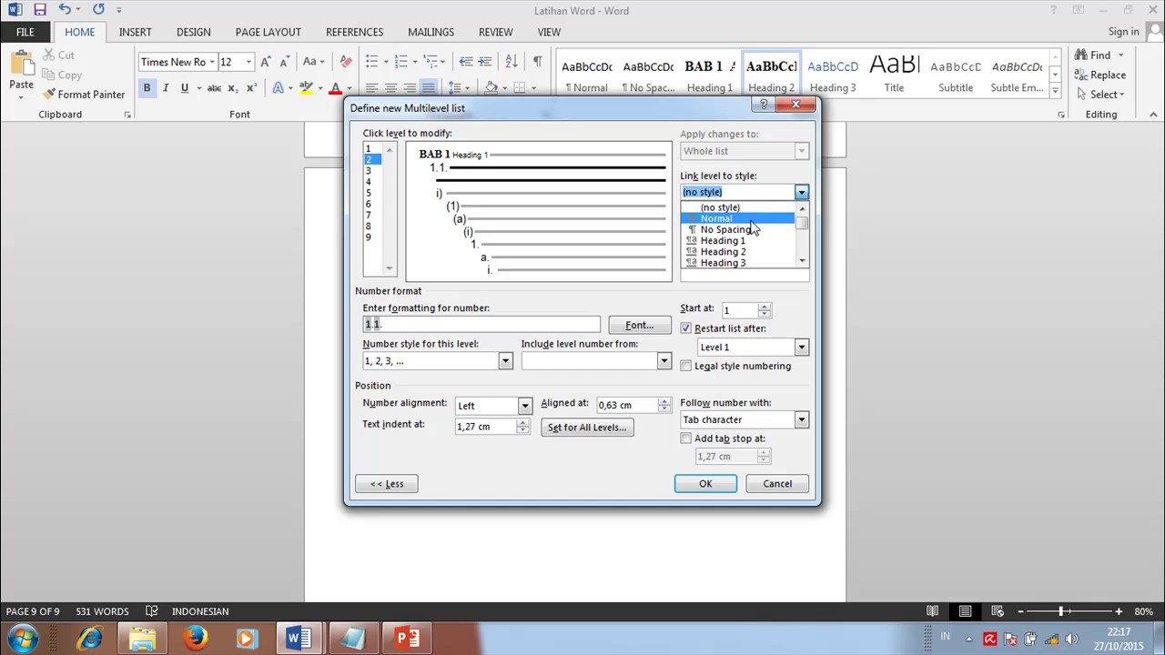
click(745, 251)
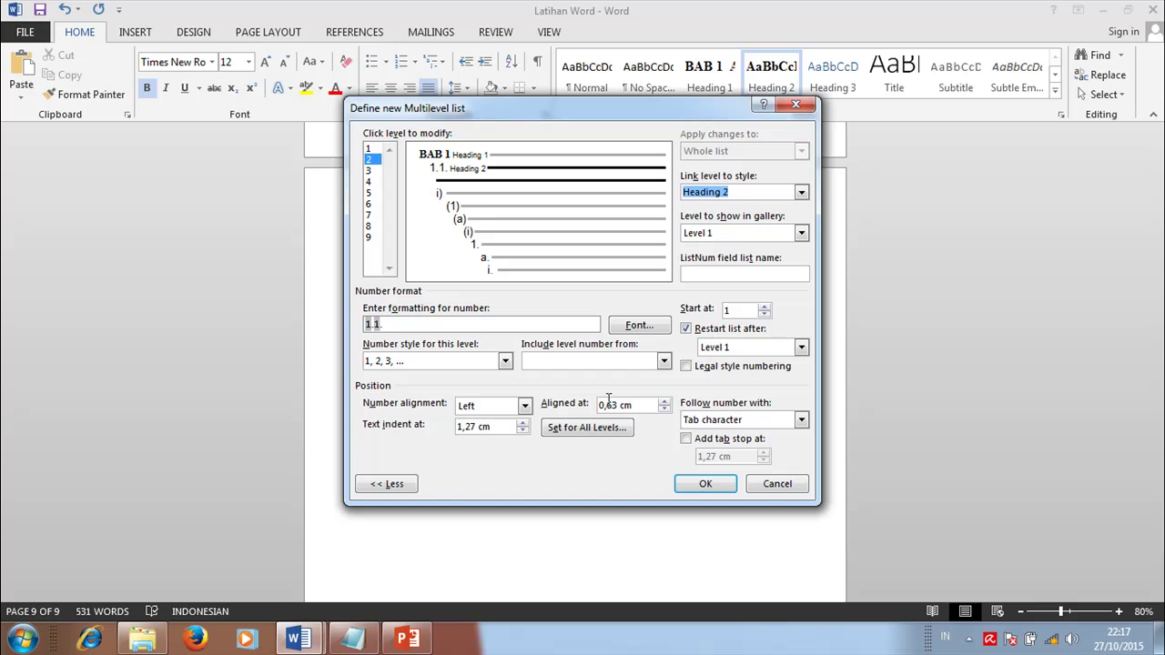
click(706, 485)
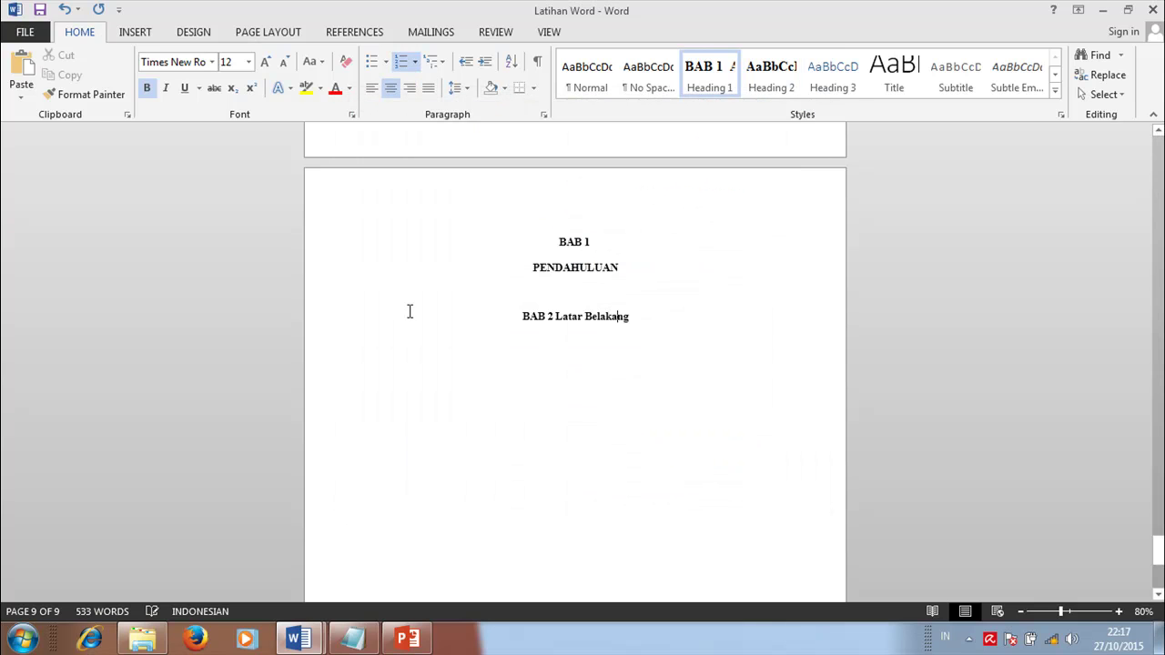
click(772, 77)
- Set the level 2 number font in the multilevel list to Times New Roman, bold, 12 pt, and save the definition
click(441, 63)
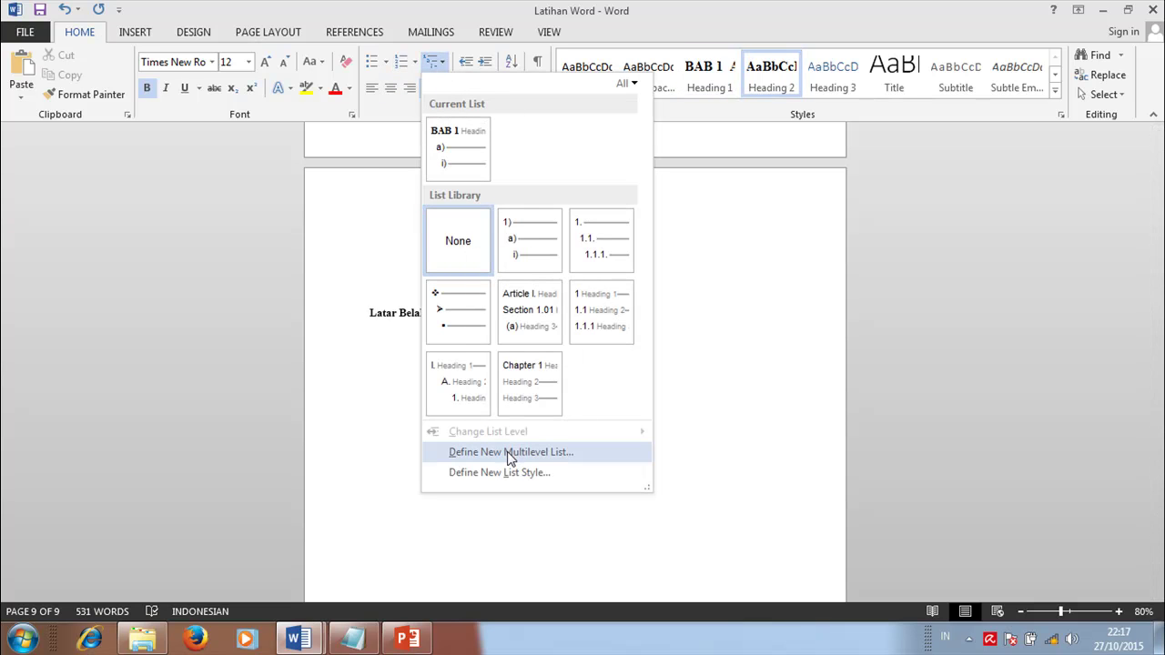
click(510, 452)
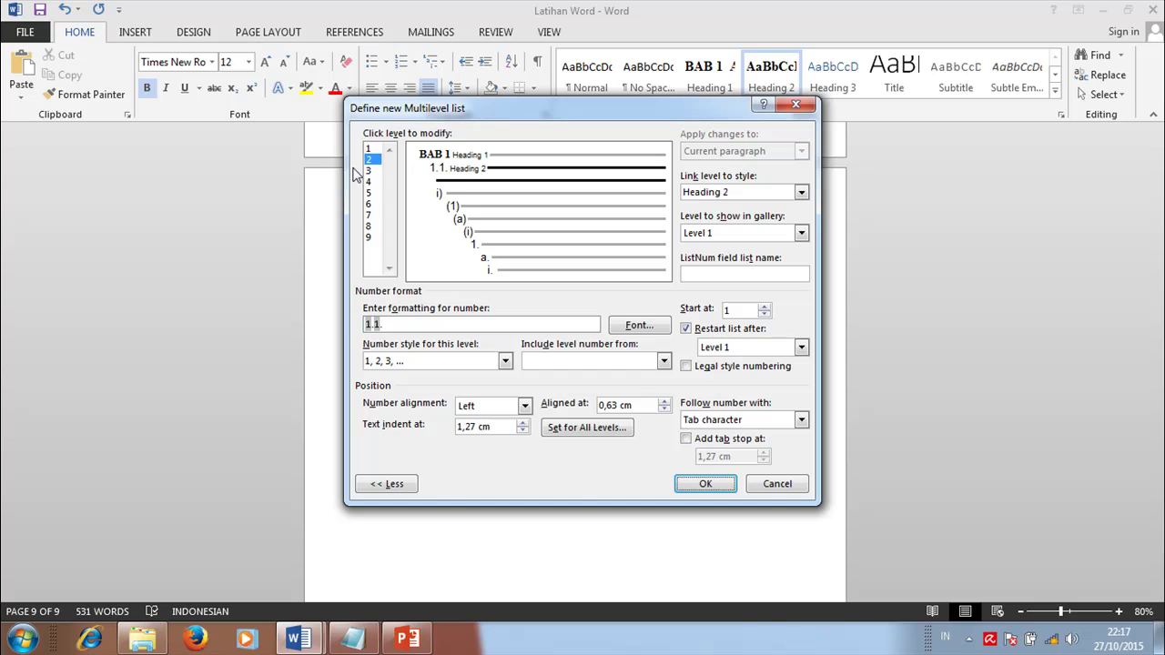
click(373, 160)
click(637, 326)
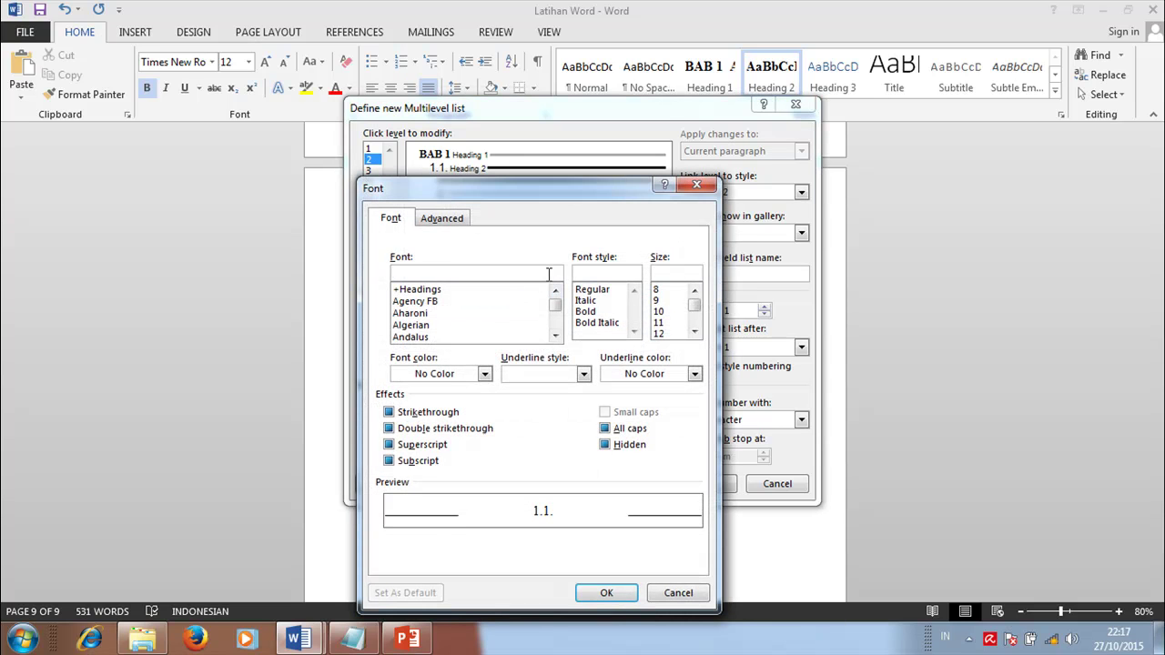
text(T)
click(451, 324)
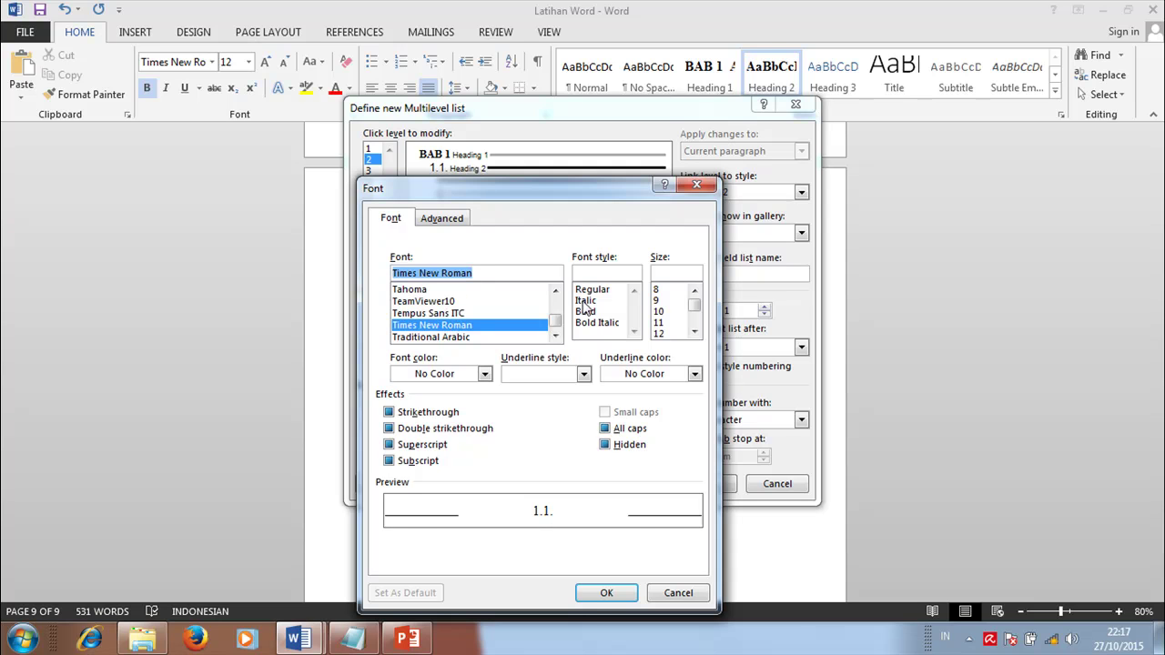
click(587, 311)
click(658, 333)
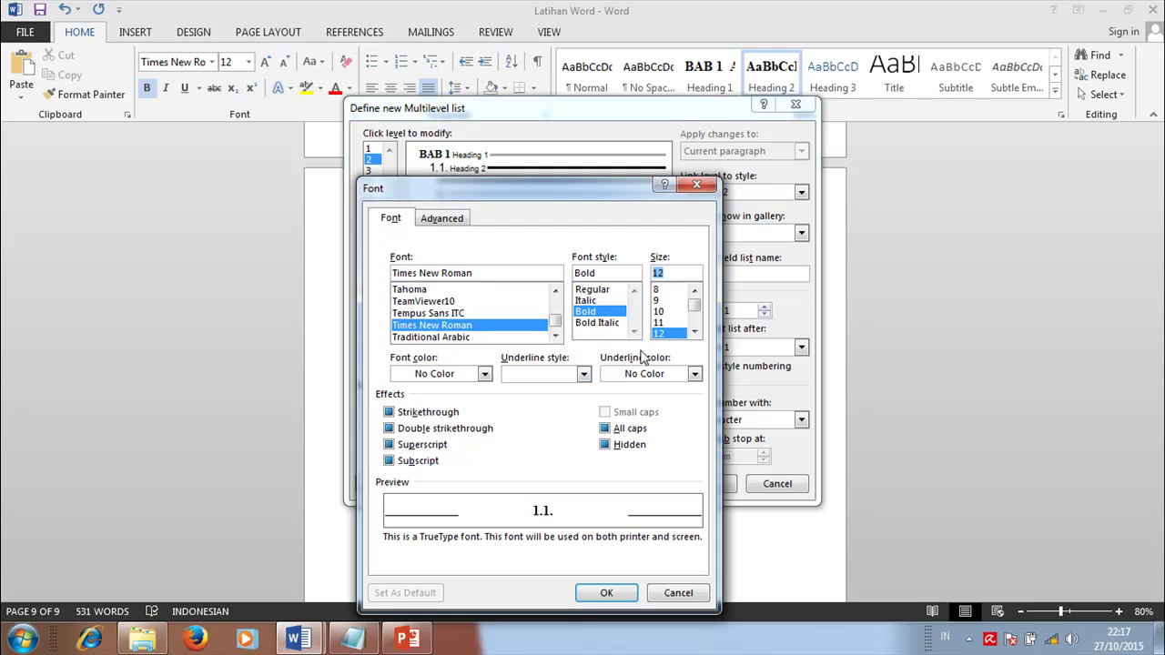
click(606, 593)
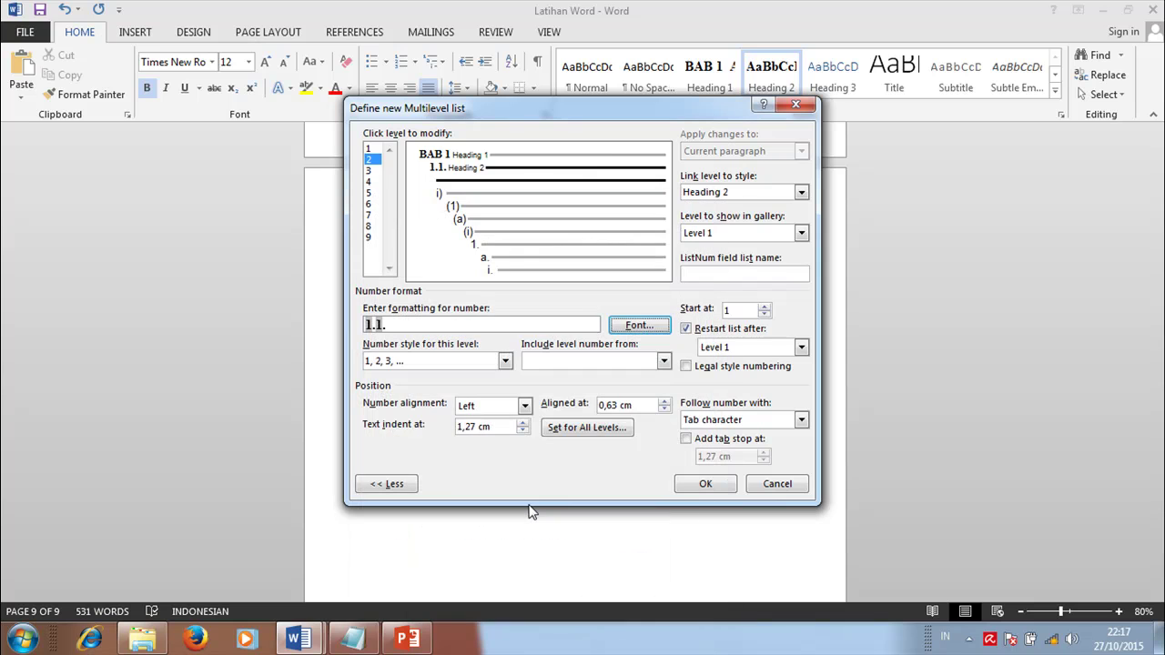
click(705, 483)
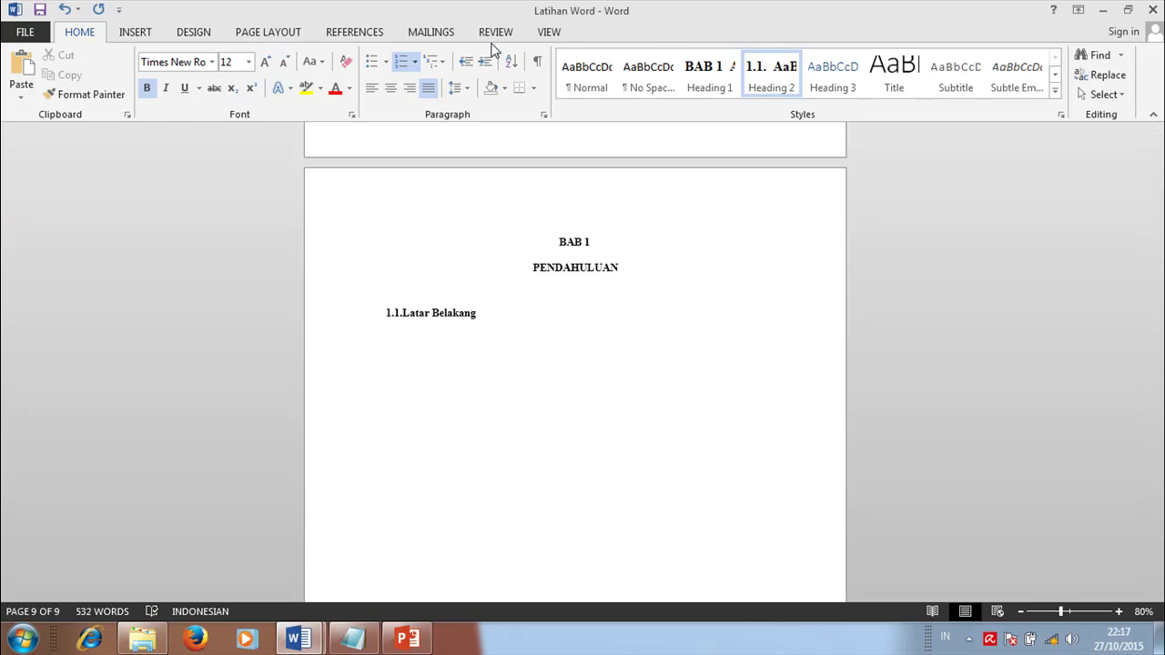
- Show the ruler in the document window and return to the text formatting commands
click(549, 33)
click(184, 55)
click(88, 34)
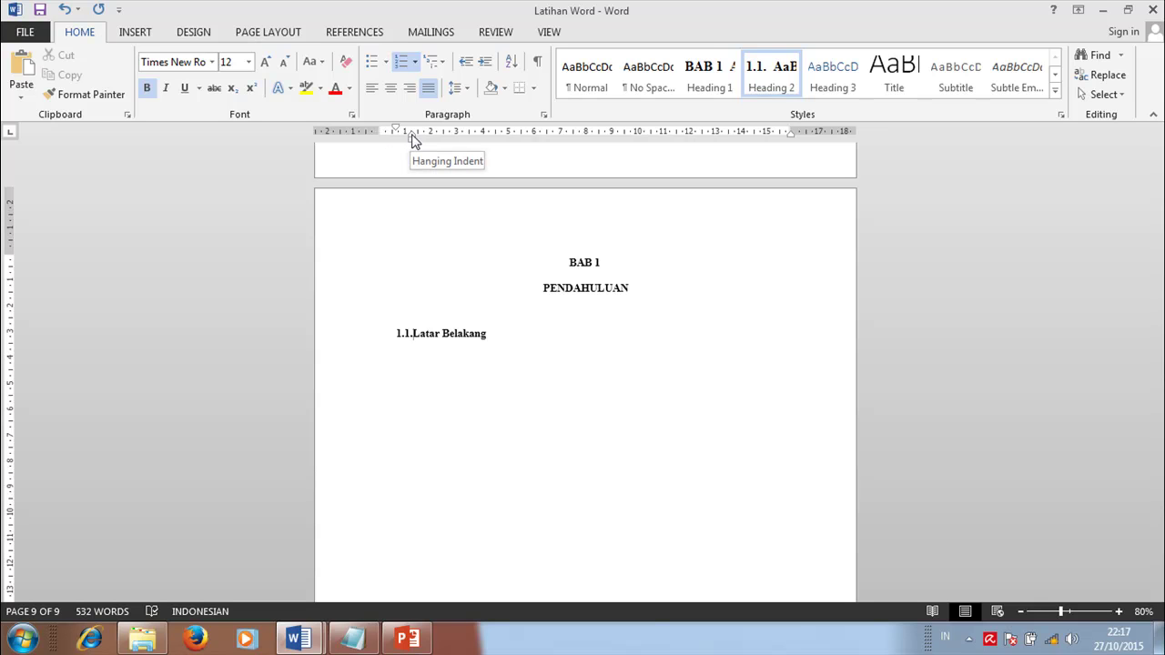
- Set the level 2 number's alignment position to 0 cm in the multilevel list definition
click(441, 63)
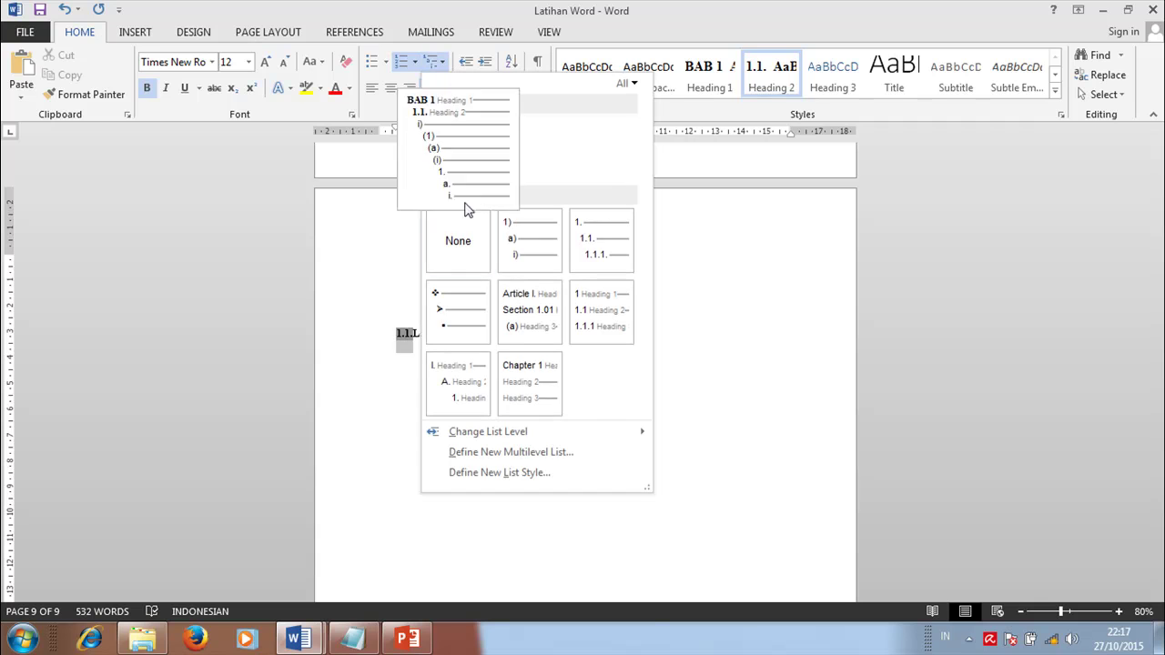
click(515, 452)
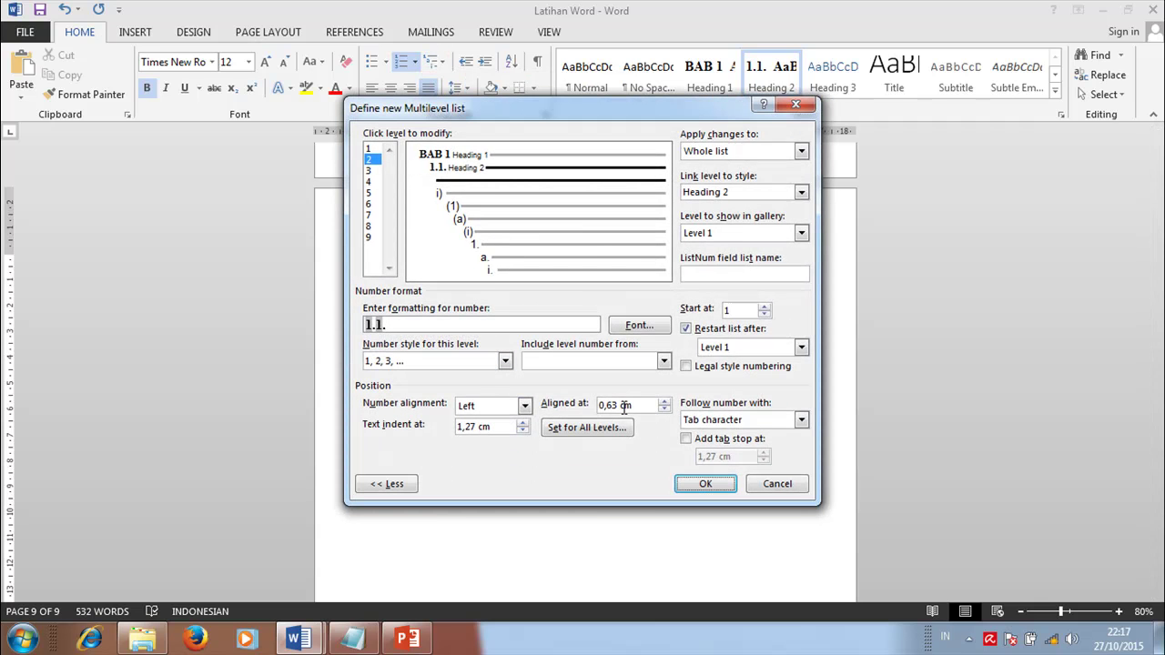
drag(620, 406, 573, 413)
text(0)
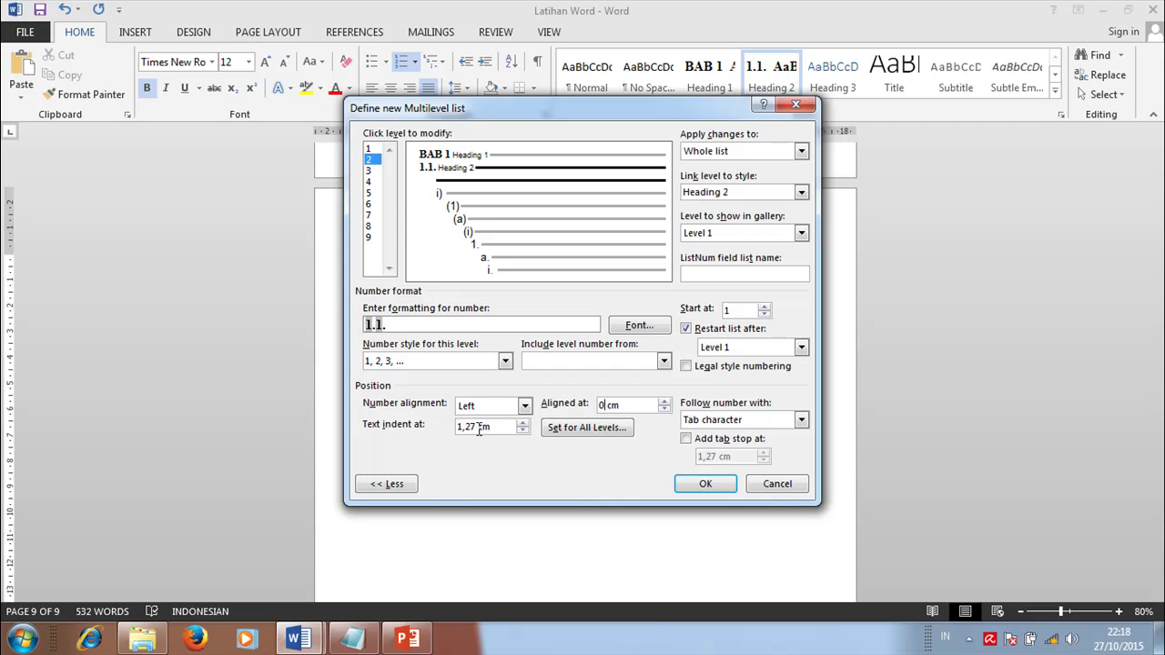
click(696, 483)
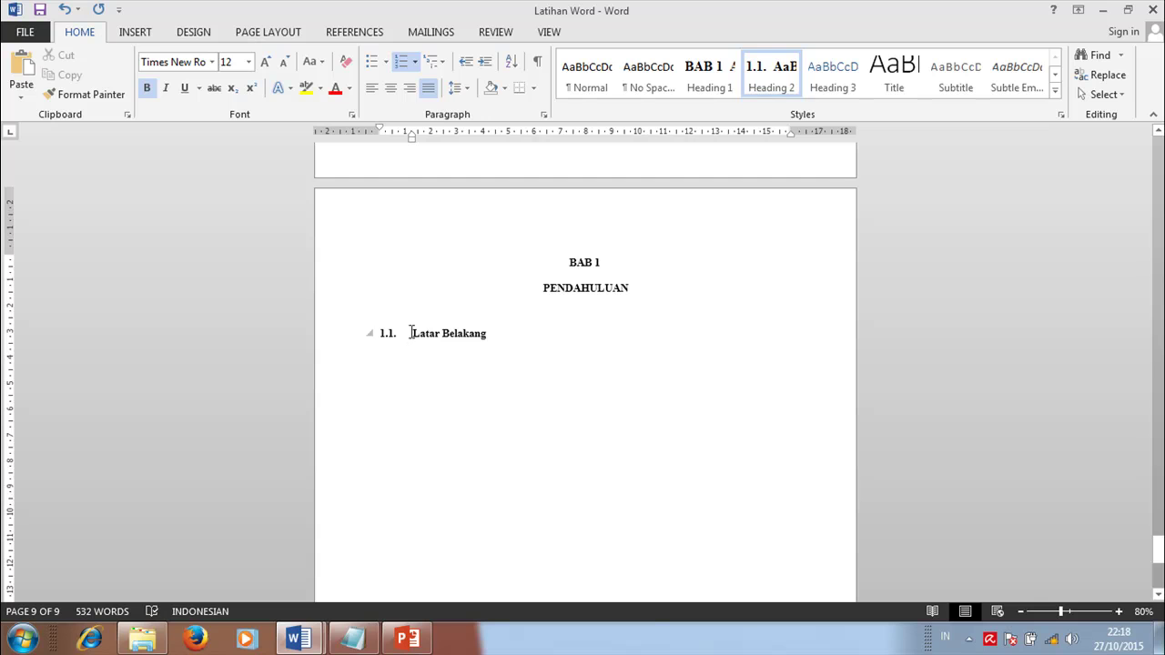
- Set the level 2 text indent to 1 cm in the multilevel list definition
click(442, 62)
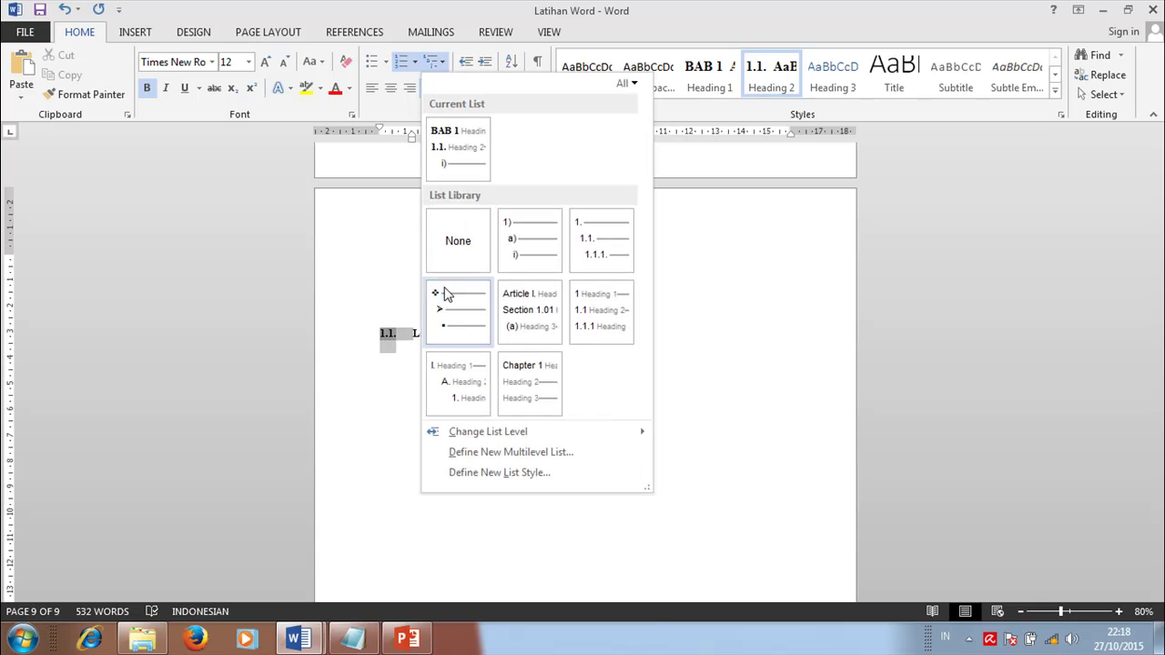
click(510, 450)
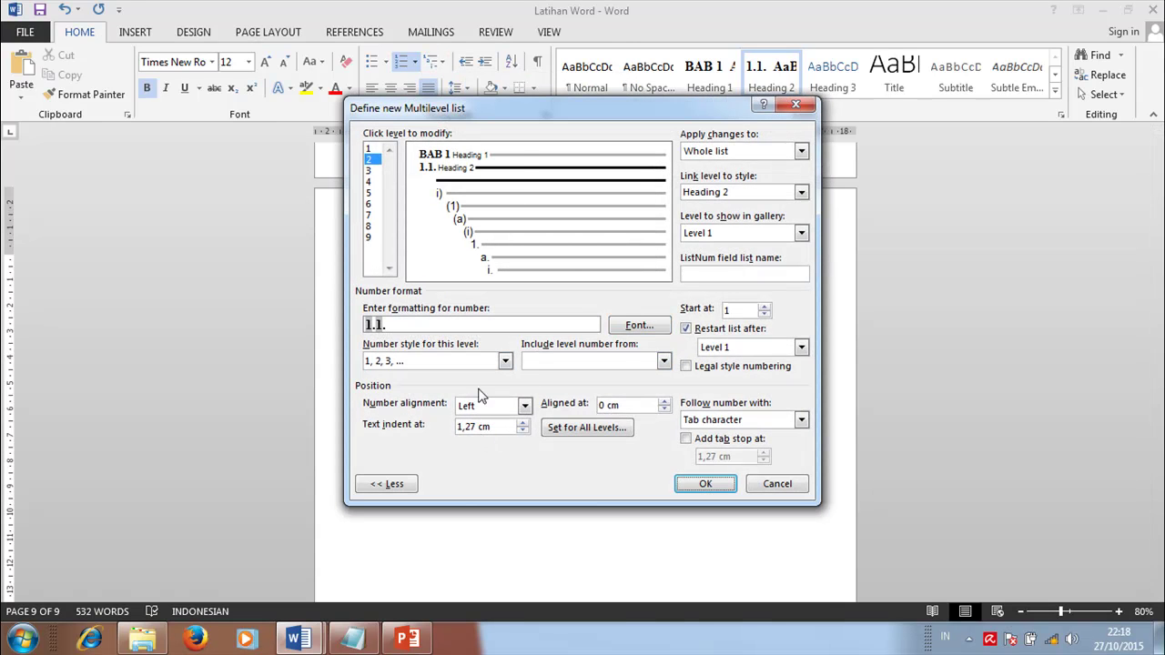
drag(526, 123, 691, 146)
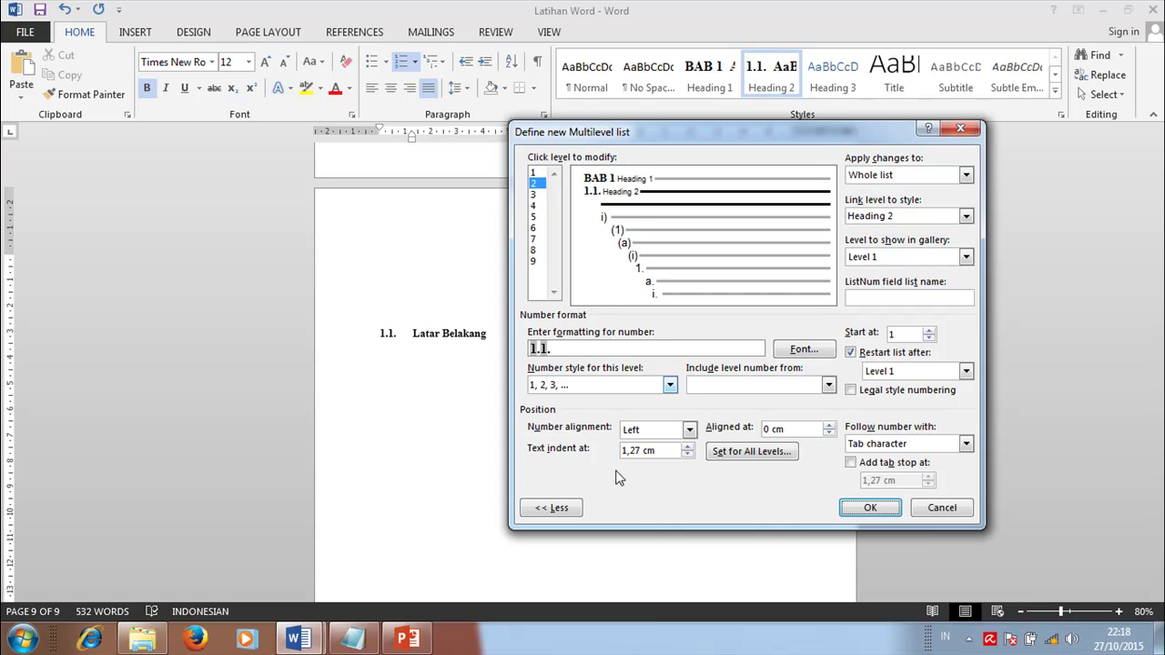
drag(648, 450, 622, 450)
click(872, 508)
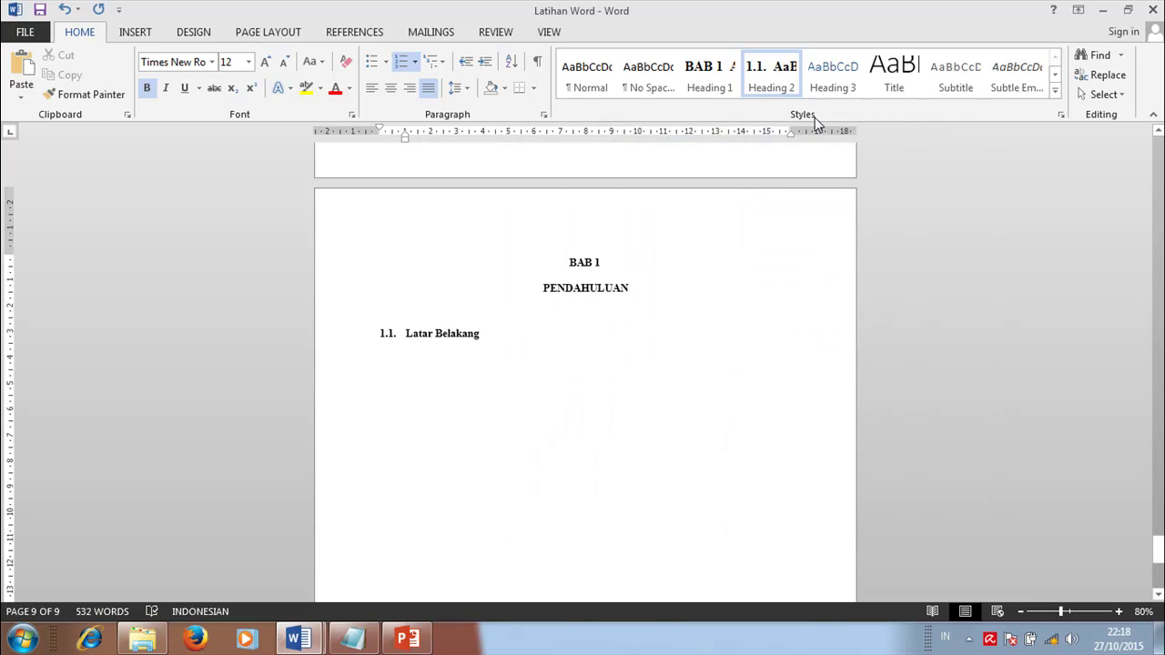
- Copy the Lorem ipsum paragraph from the Konten file in Notepad and paste it in Word below the "Latar Belakang" heading
click(1068, 612)
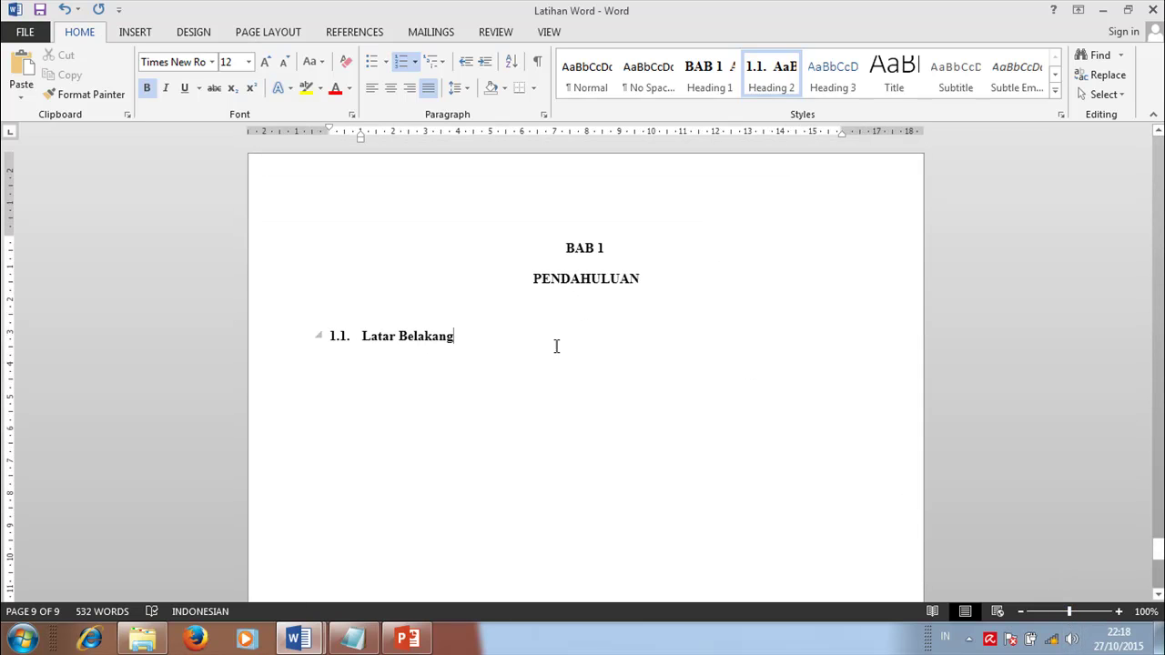
scroll(668, 252, up, 2)
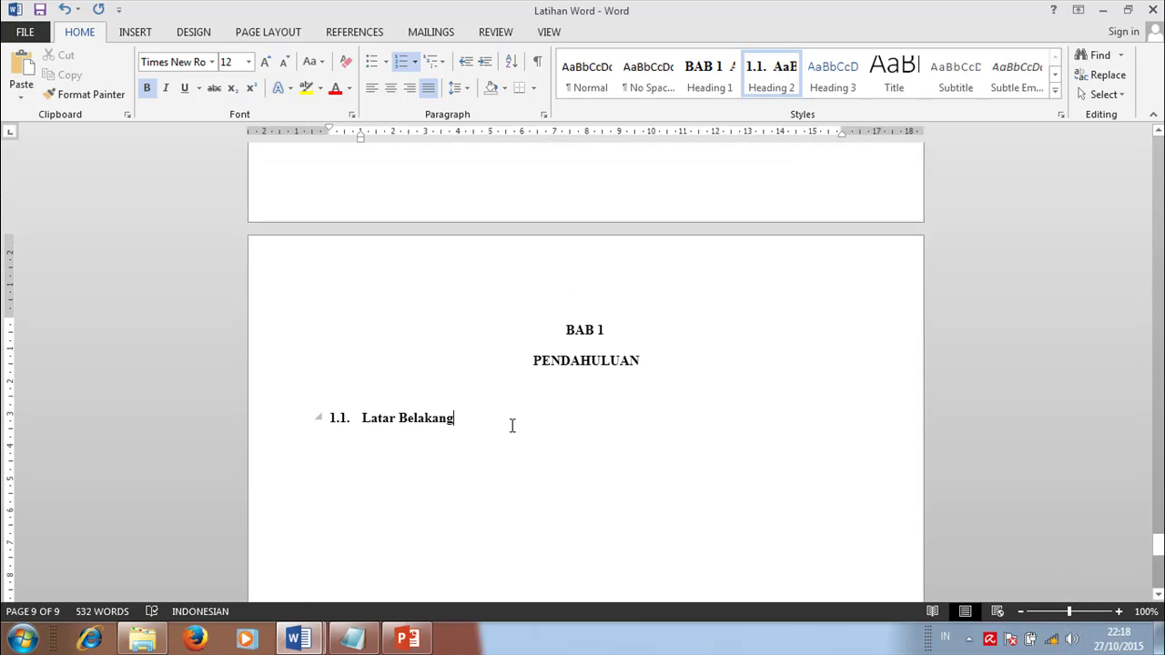
key(Return)
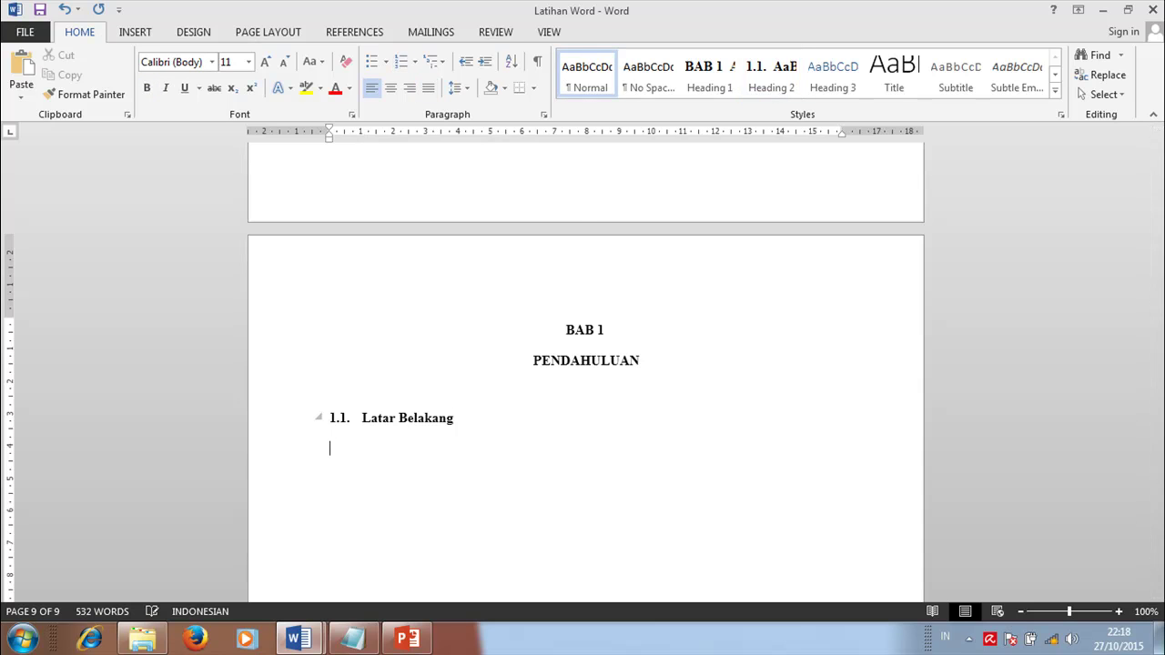
click(355, 641)
right_click(646, 293)
click(673, 349)
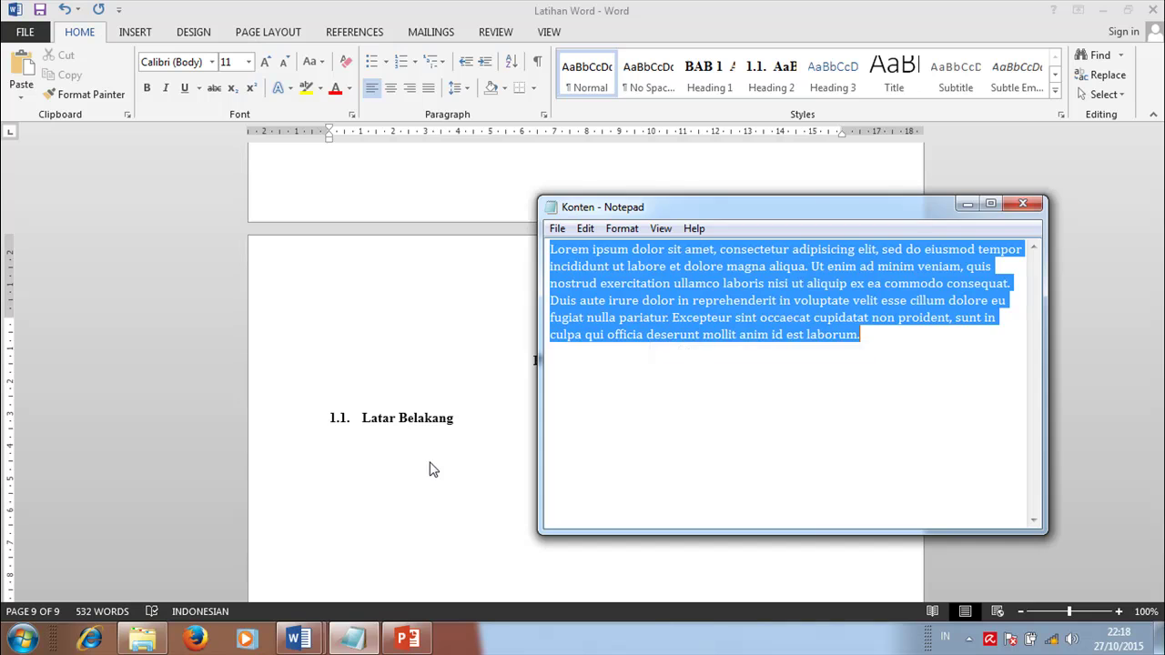
click(434, 451)
key(ctrl+v)
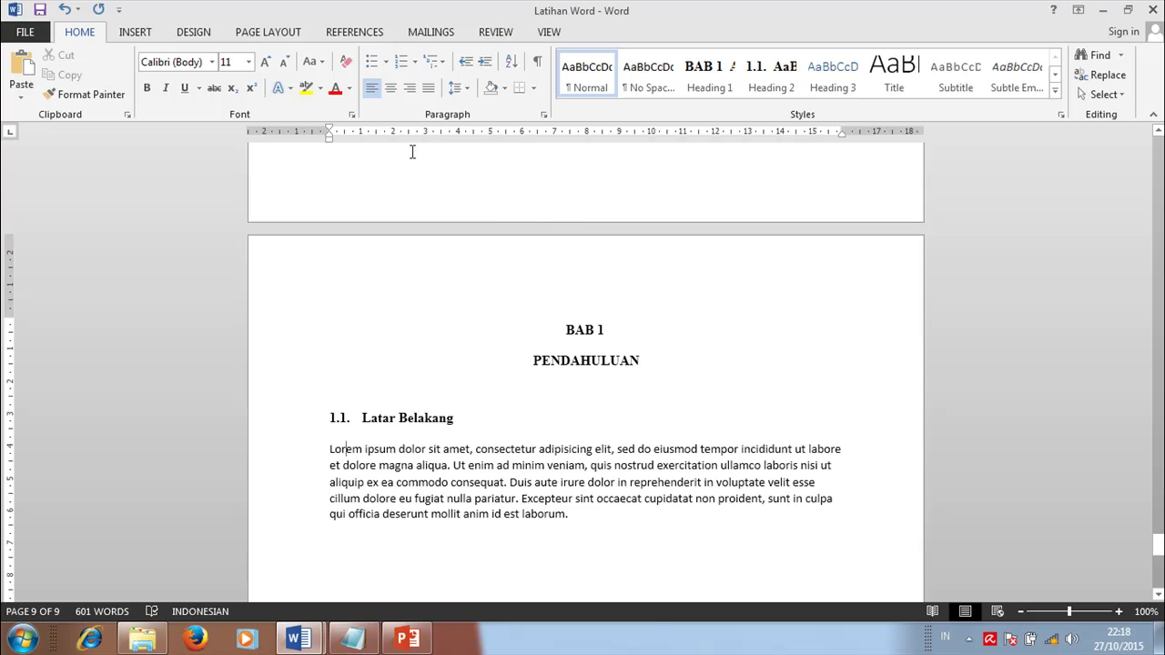
- Justify the Lorem ipsum paragraph and indent it 1 cm so it lines up with the "Latar Belakang" heading text
drag(329, 140, 369, 146)
key(ctrl+z)
click(672, 518)
click(428, 87)
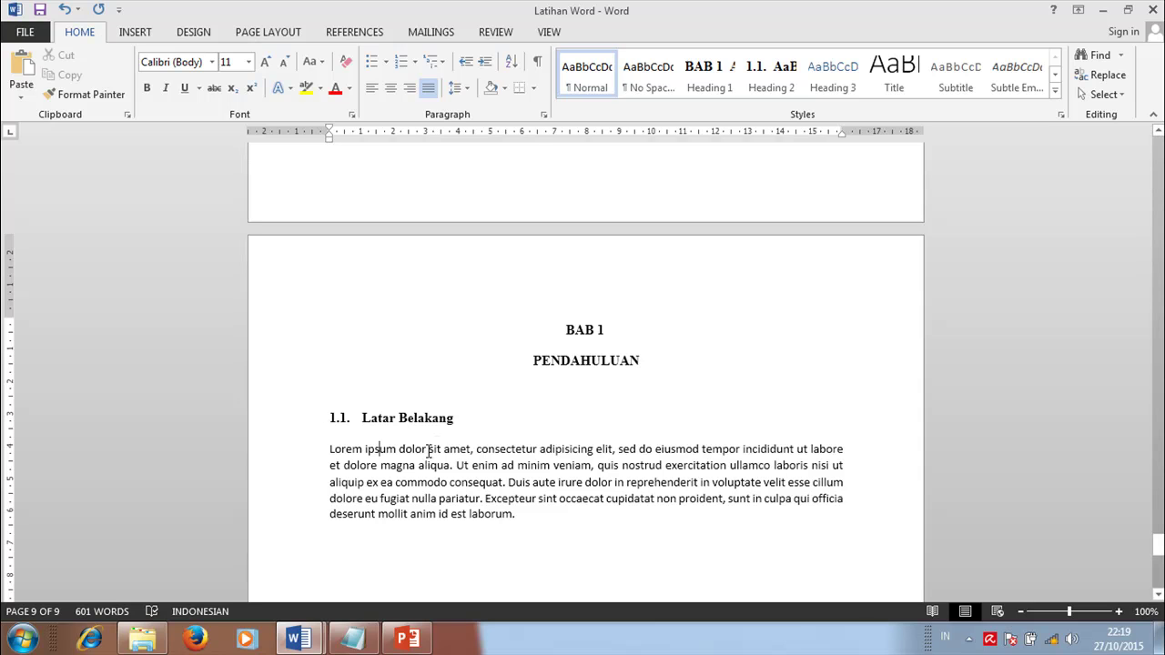
drag(330, 143, 361, 150)
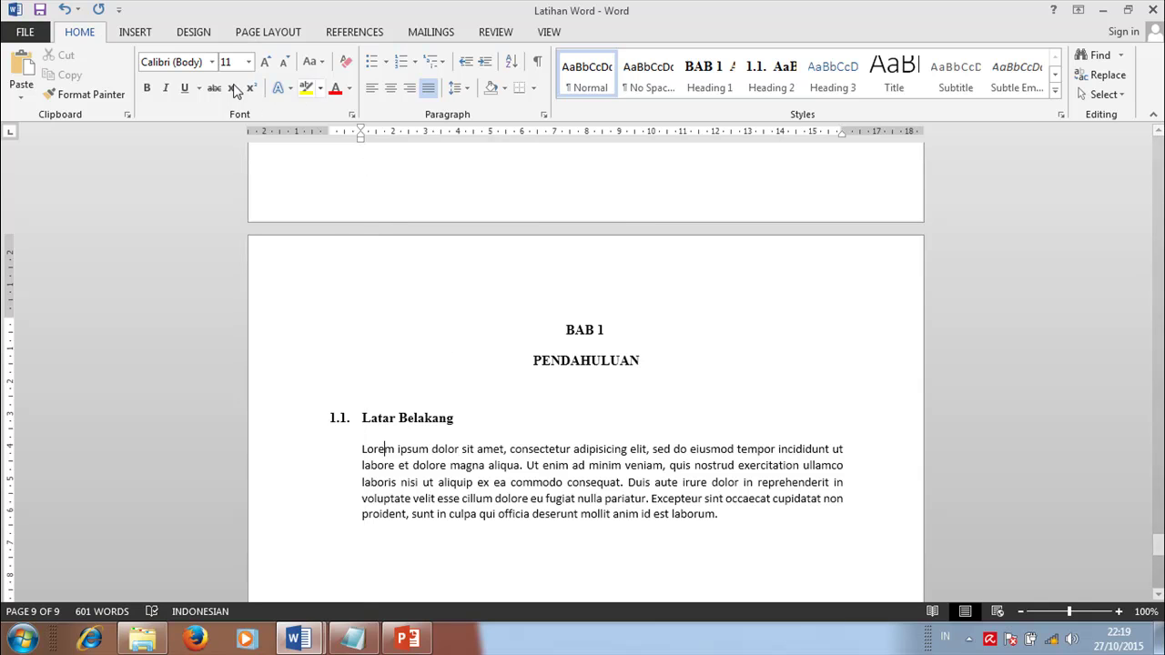
- Set the Lorem ipsum paragraph below "Latar Belakang" to Times New Roman, size 12
click(211, 62)
click(193, 167)
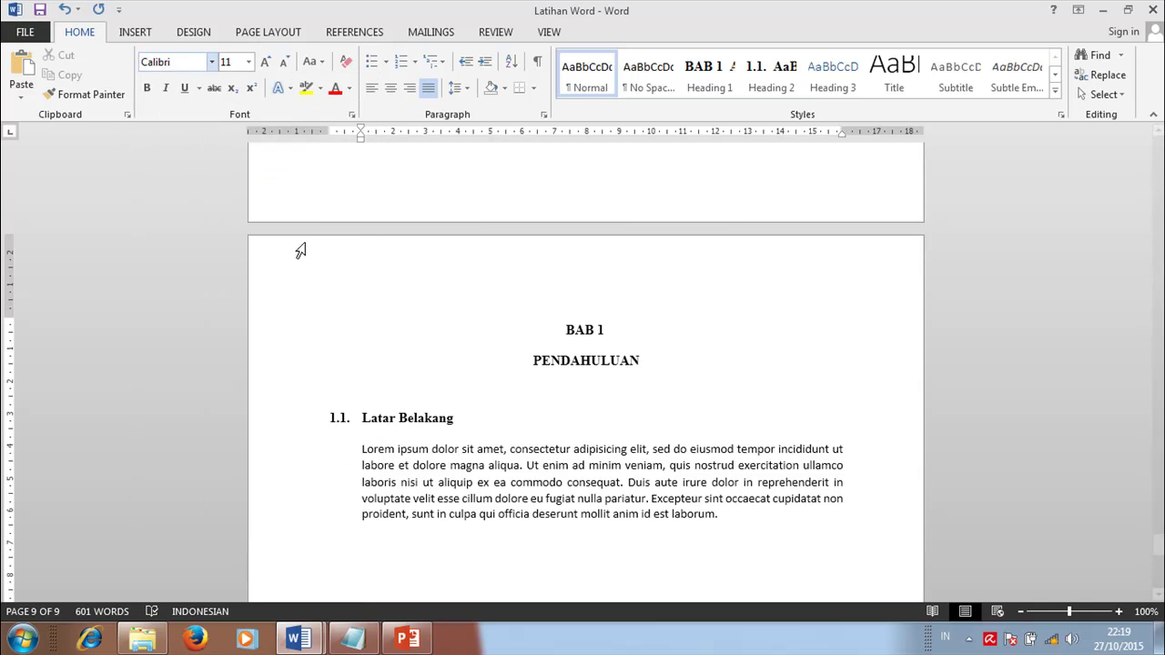
drag(281, 455, 288, 540)
key(ctrl+c)
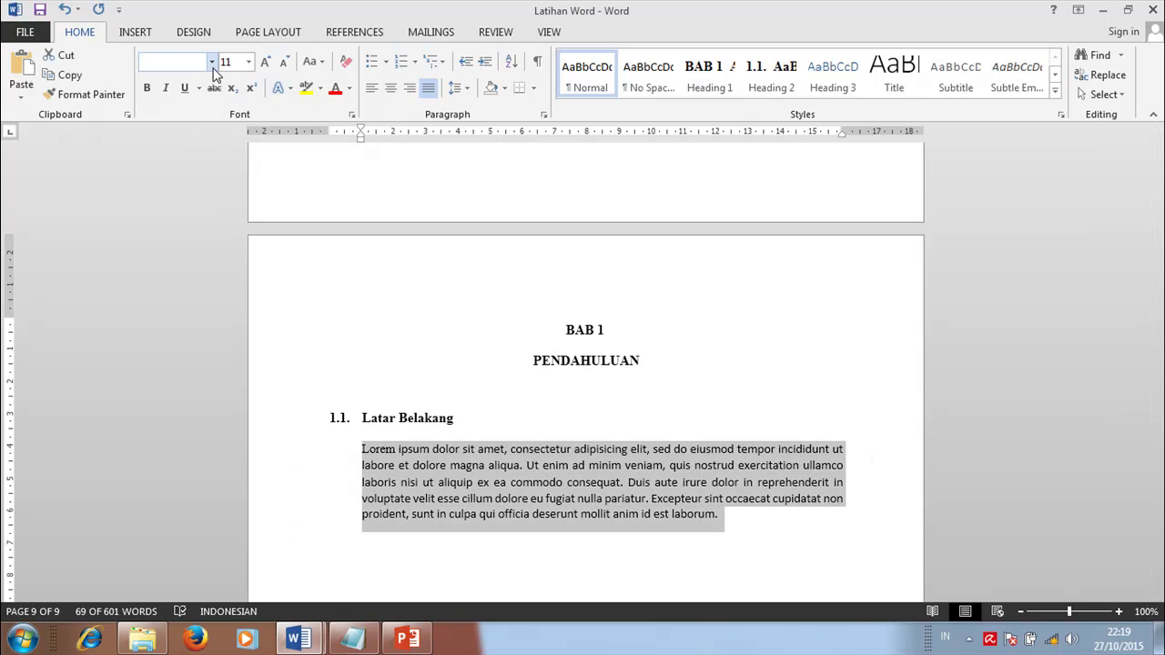
click(193, 62)
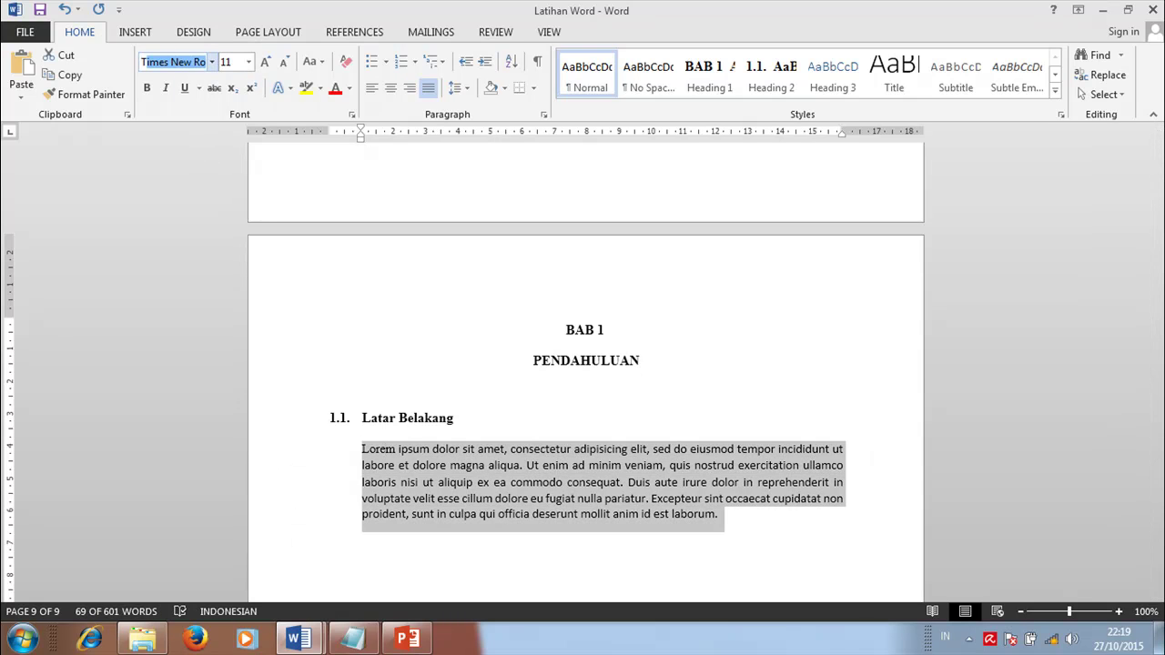
key(Return)
click(250, 62)
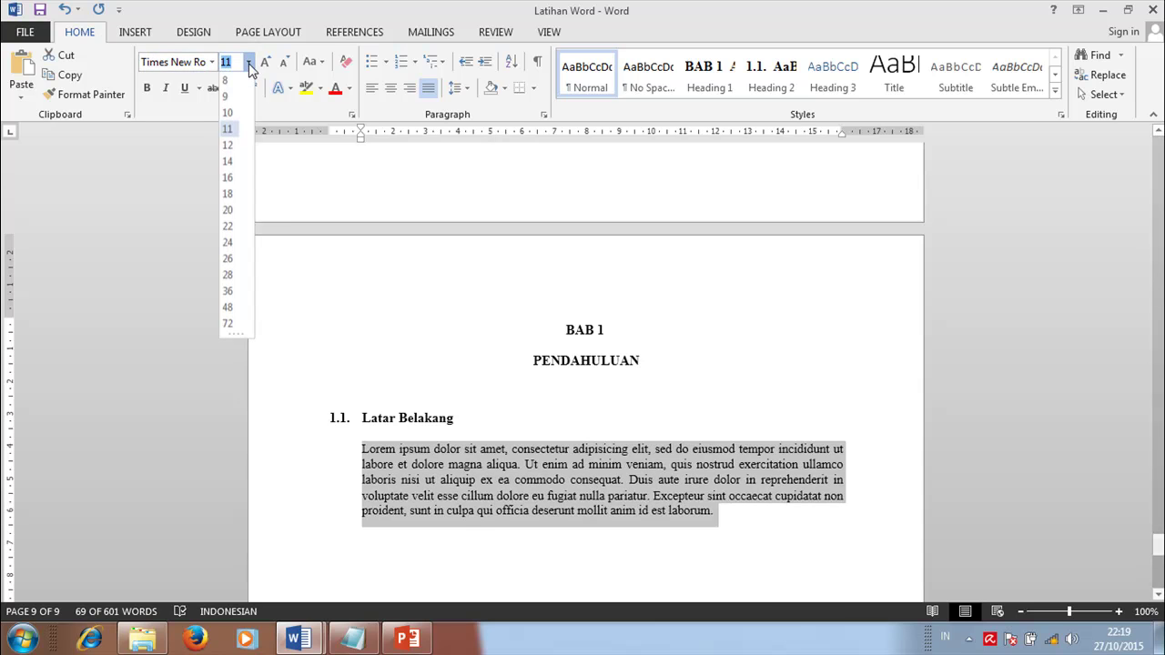
click(228, 146)
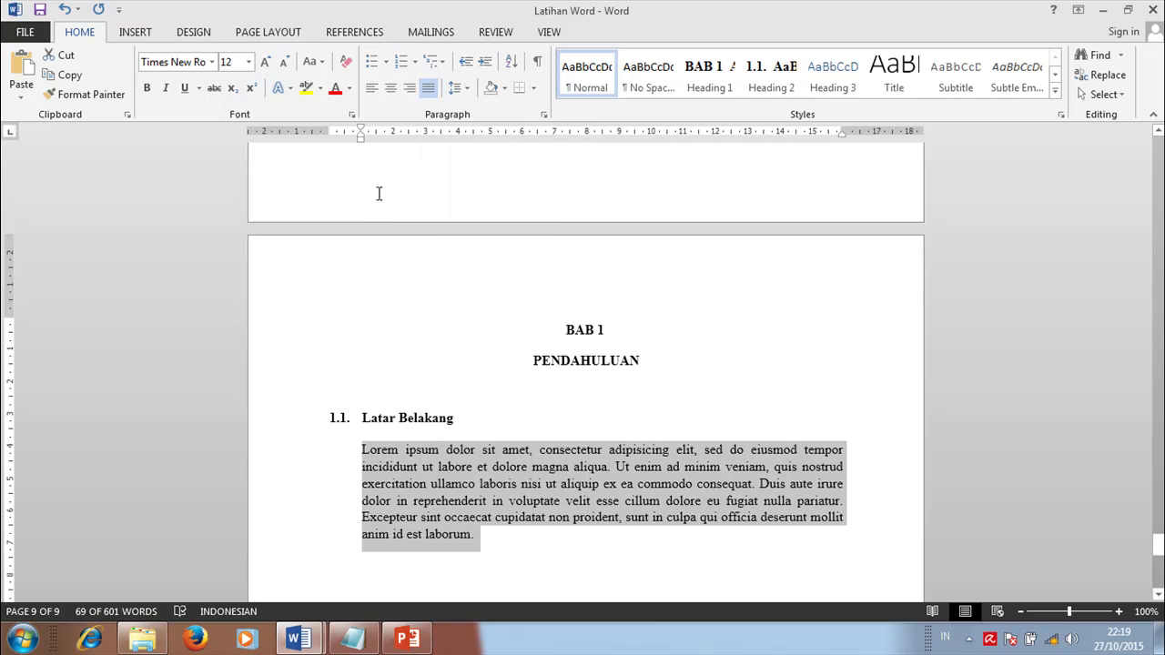
- Give the selected Lorem ipsum paragraph a 1 cm first-line indent and 2.0 line spacing
drag(361, 132, 393, 137)
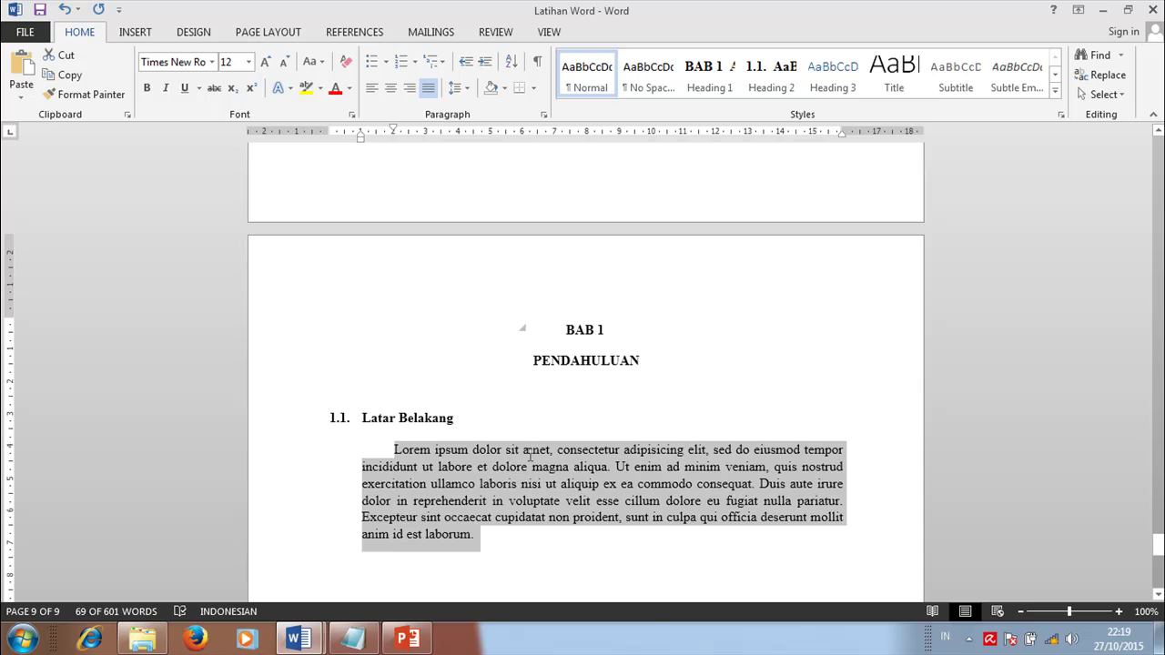
click(462, 88)
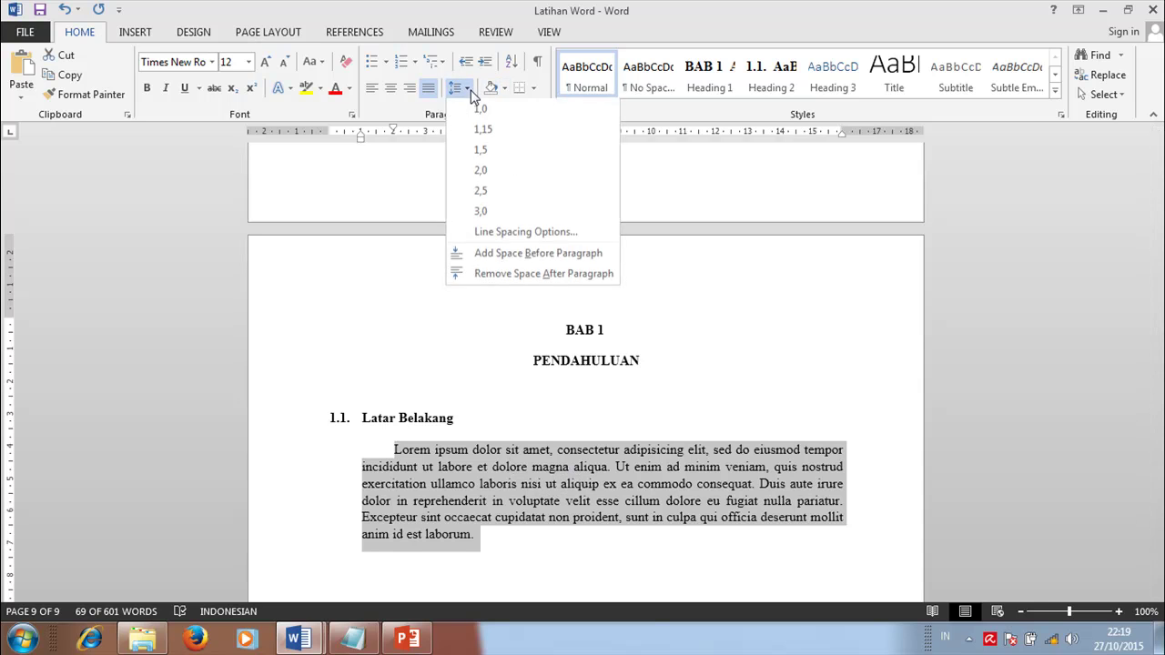
click(489, 174)
scroll(603, 391, down, 3)
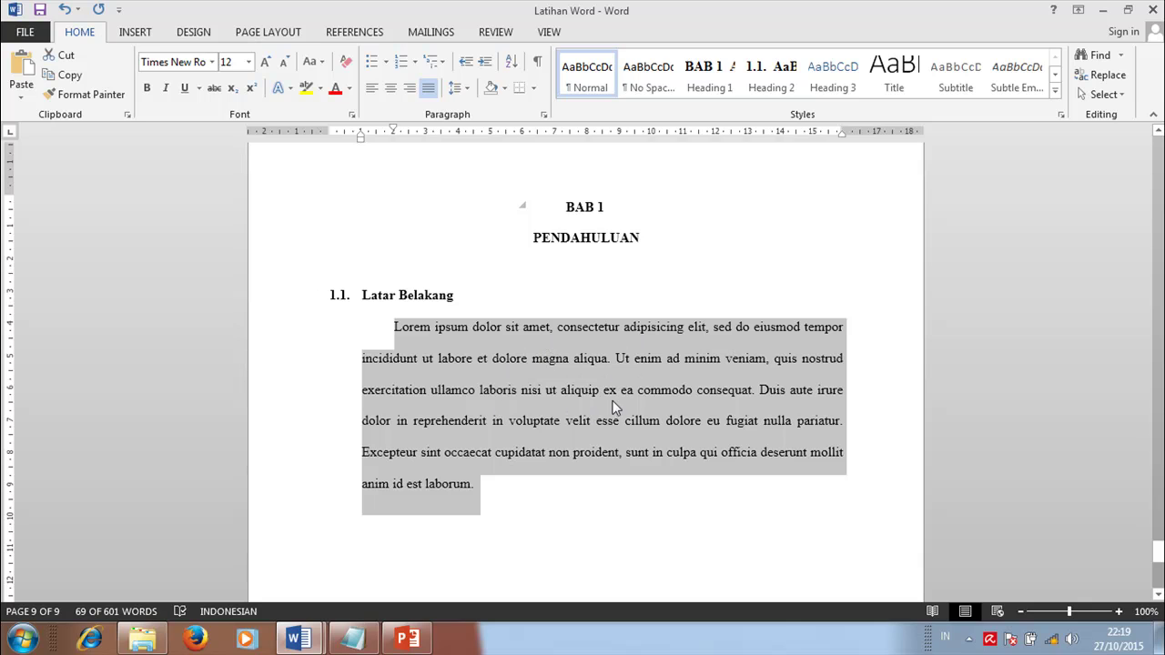
- Create a new style named "#P1" from the selected paragraph's formatting
click(1055, 91)
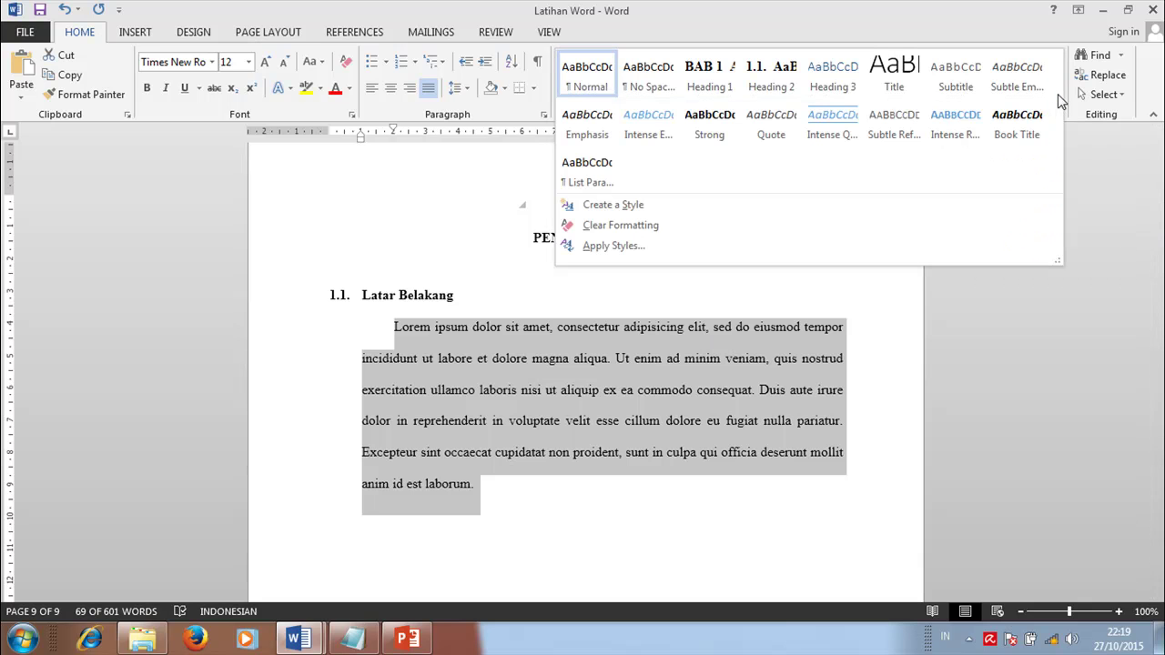
click(634, 206)
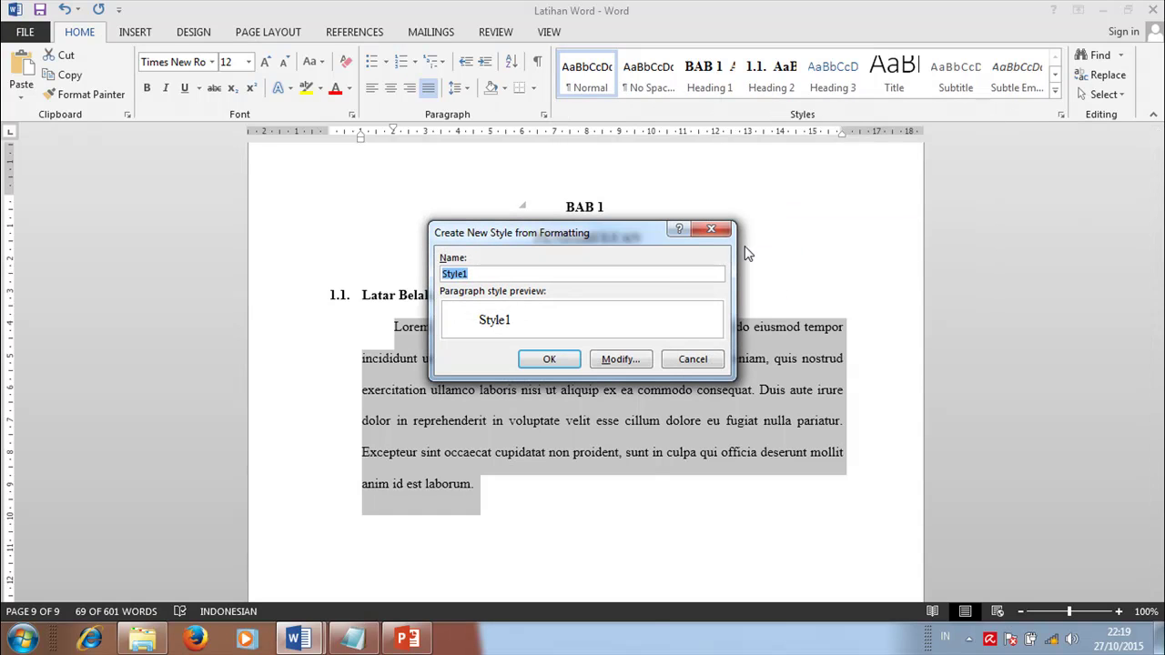
text(P)
text(#)
click(549, 358)
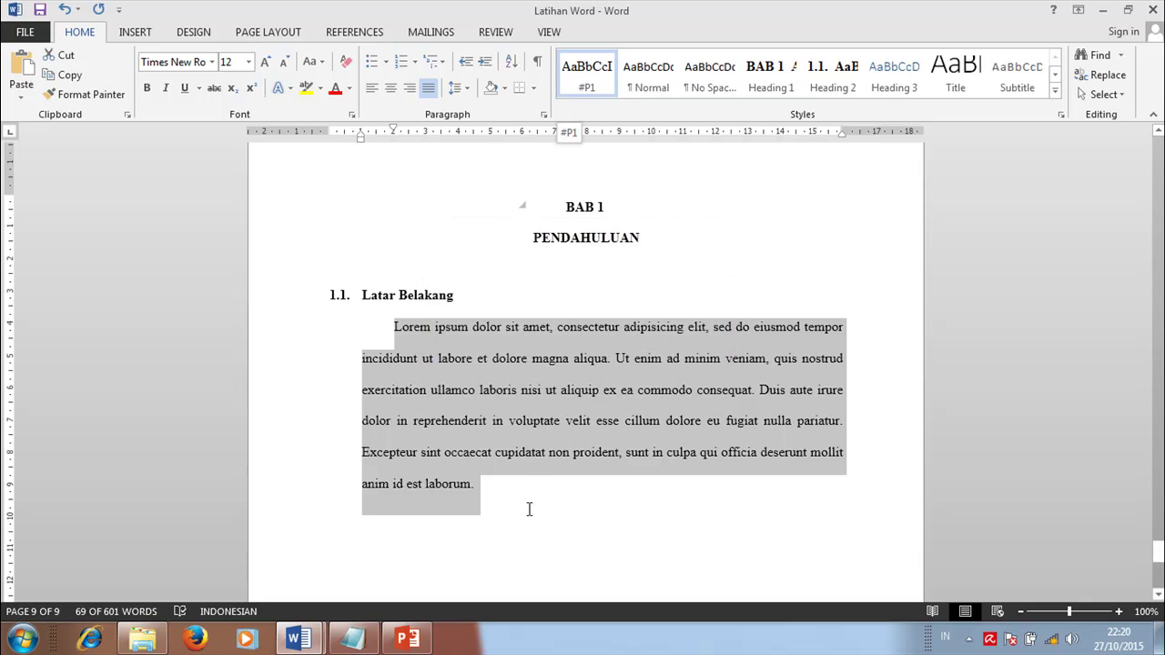
- Paste a second copy of the Lorem ipsum paragraph below the first and apply the #P1 style to it
click(494, 489)
key(Return)
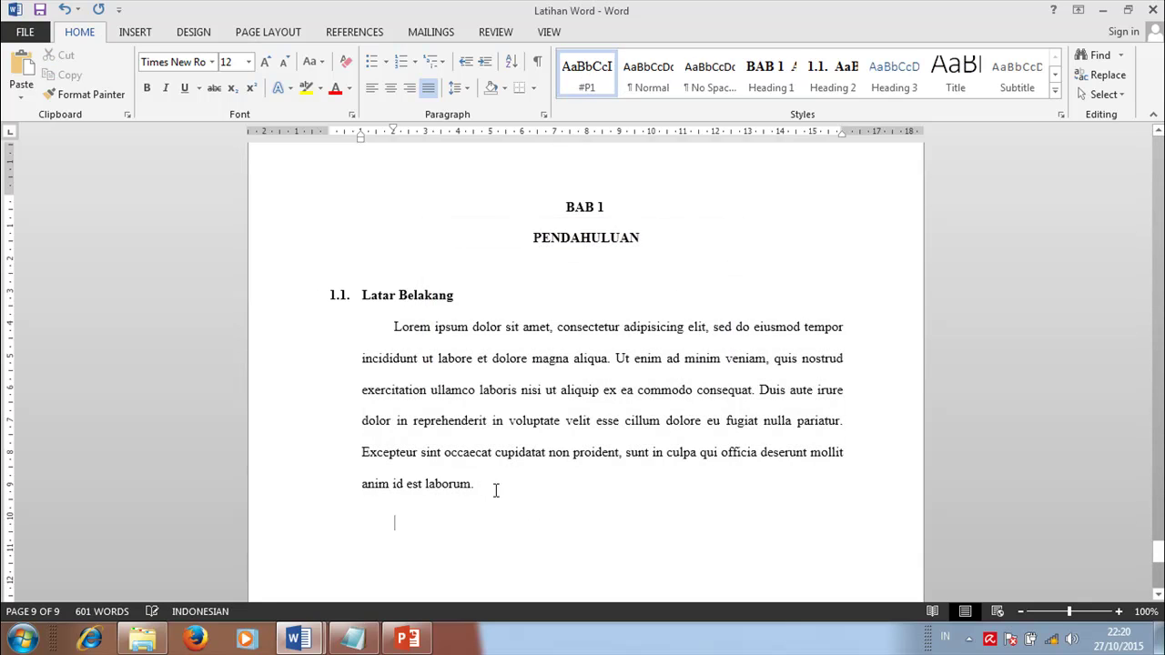
key(ctrl+v)
key(ctrl+z)
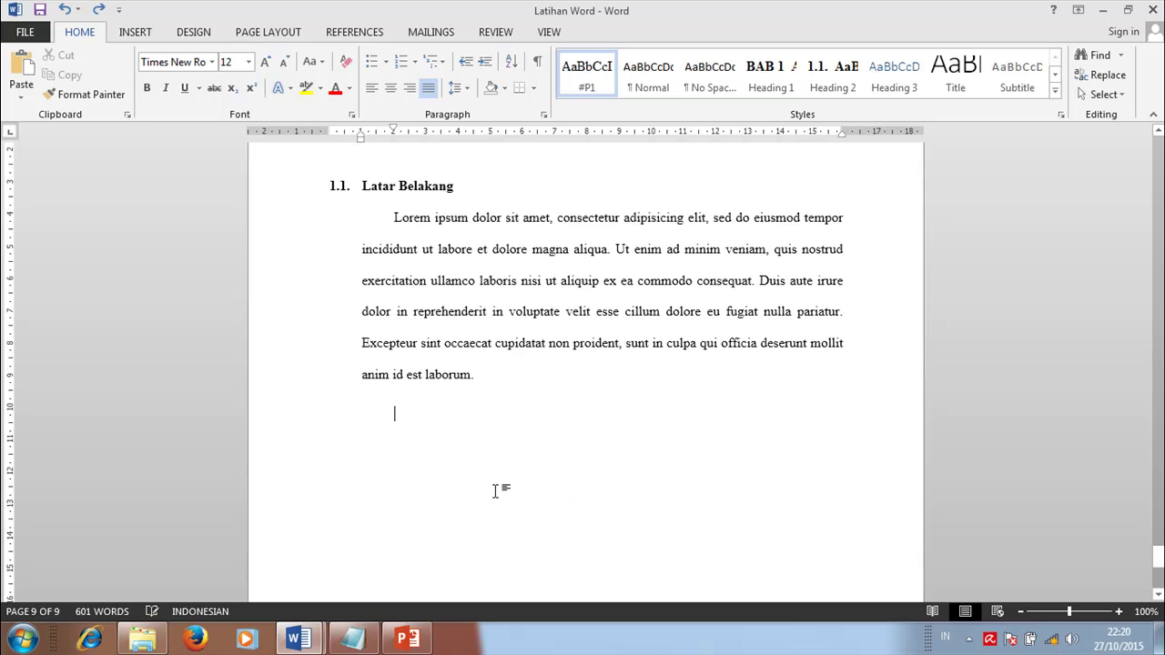
key(BackSpace)
text(Lorem ipsum dolor sit amet, consectetur adipisicing elit, sed do eiusmod tempor incididunt ut labore et dolore magna aliqua. Ut enim ad minim veniam, quis nostrud exercitation ullamco laboris nisi ut aliquip ex ea commodo consequat. Duis aute irure dolor in reprehenderit in voluptate velit esse cillum dolore eu fugiat nulla pariatur. Excepteur sint occaecat cupidatat non proident, sunt in culpa qui officia deserunt mollit anim id est laborum.)
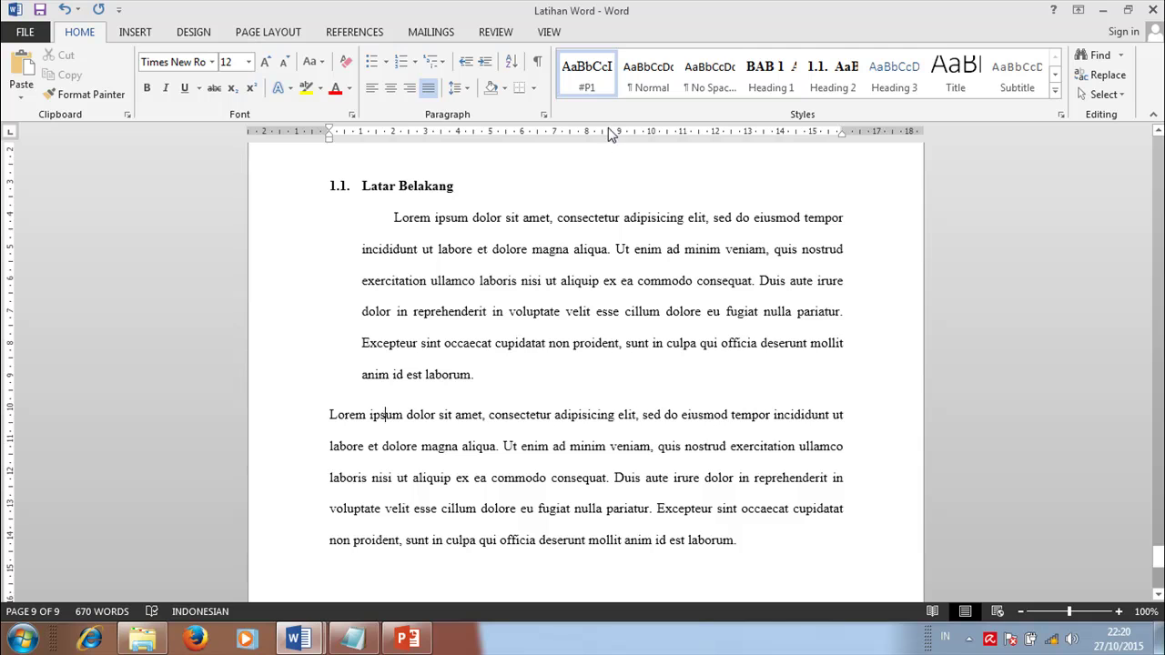
click(590, 77)
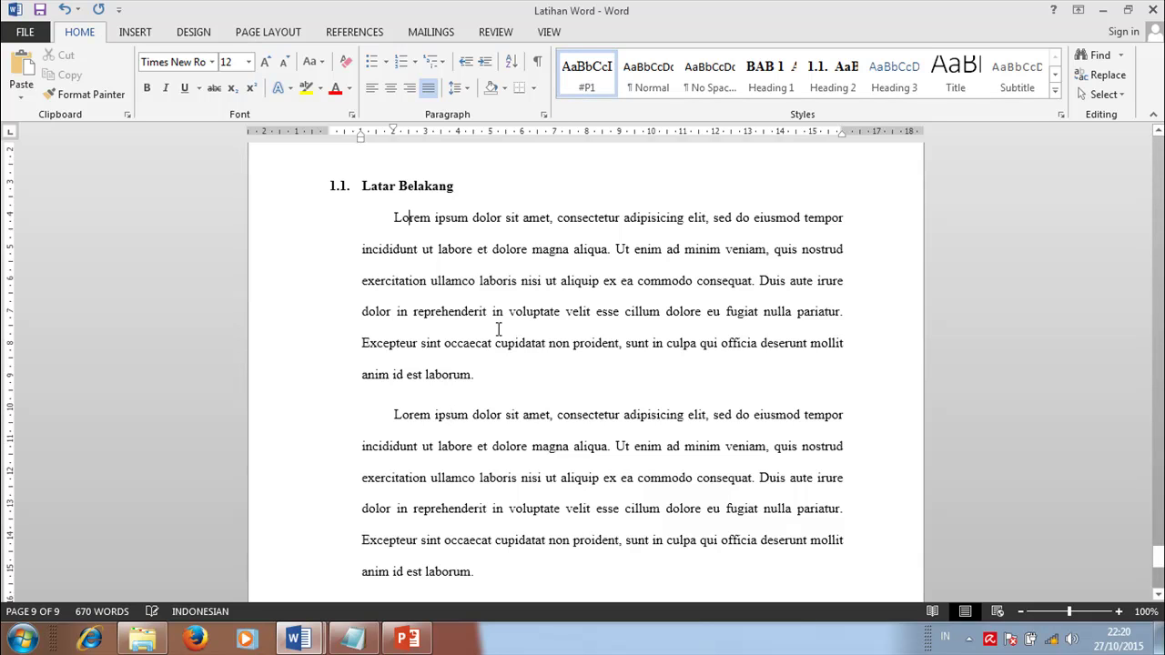
- Paste two more copies of the Lorem ipsum paragraph at the end of the "Latar Belakang" section
scroll(445, 318, down, 5)
scroll(464, 345, up, 5)
scroll(476, 363, down, 3)
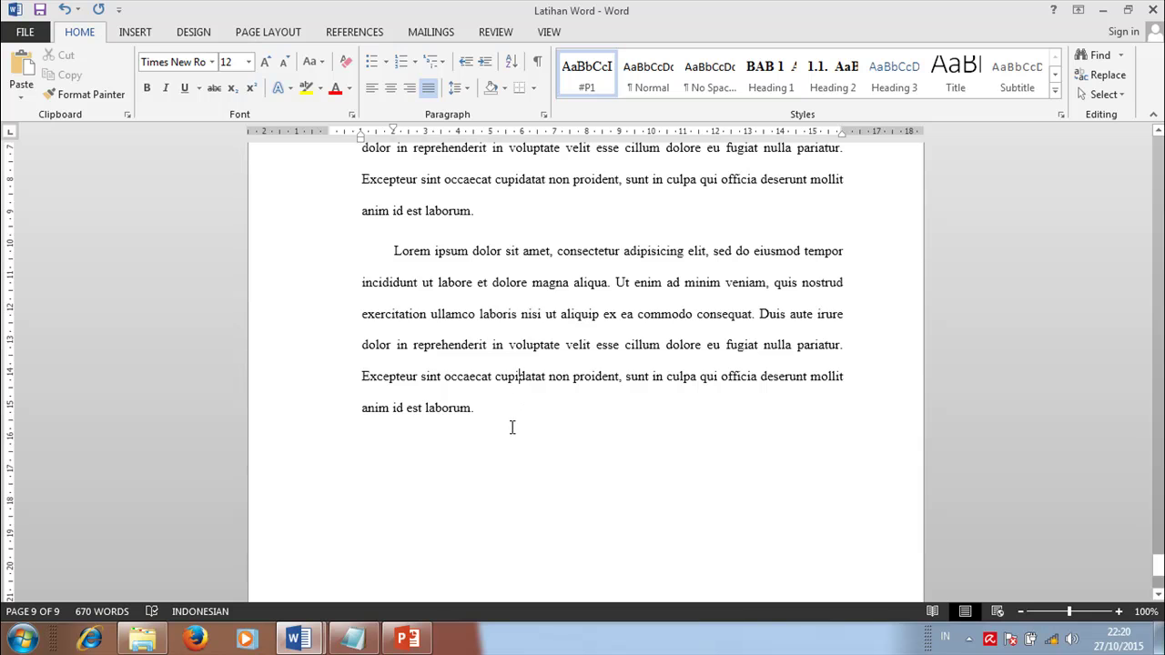
scroll(515, 410, up, 1)
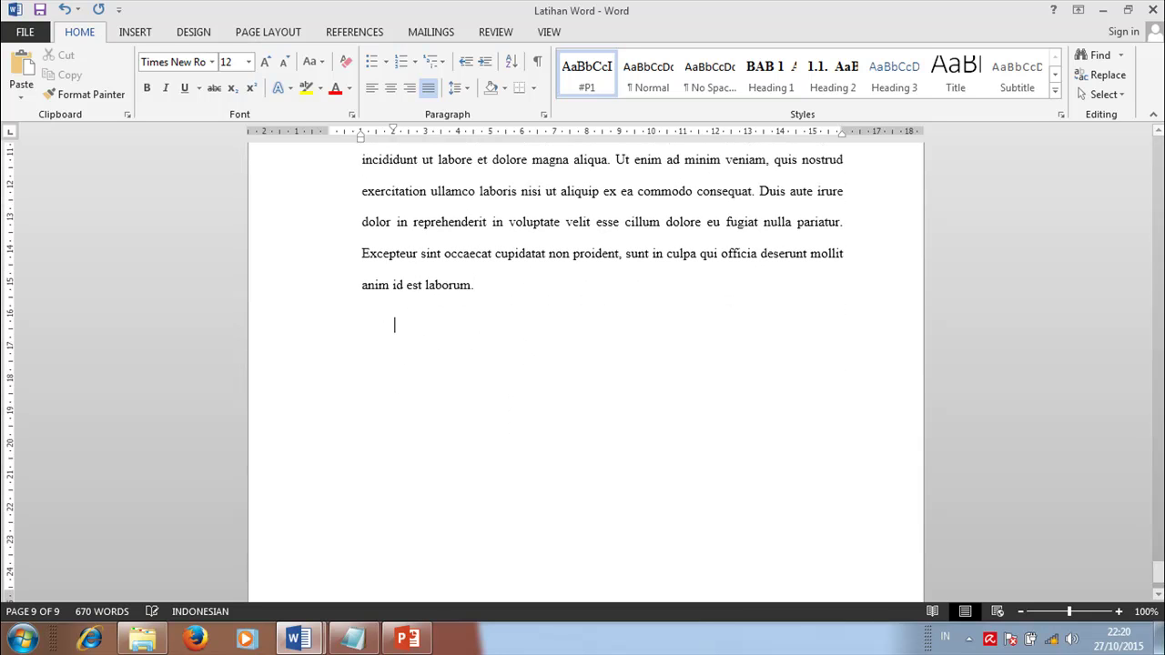
scroll(546, 373, down, 1)
key(Return)
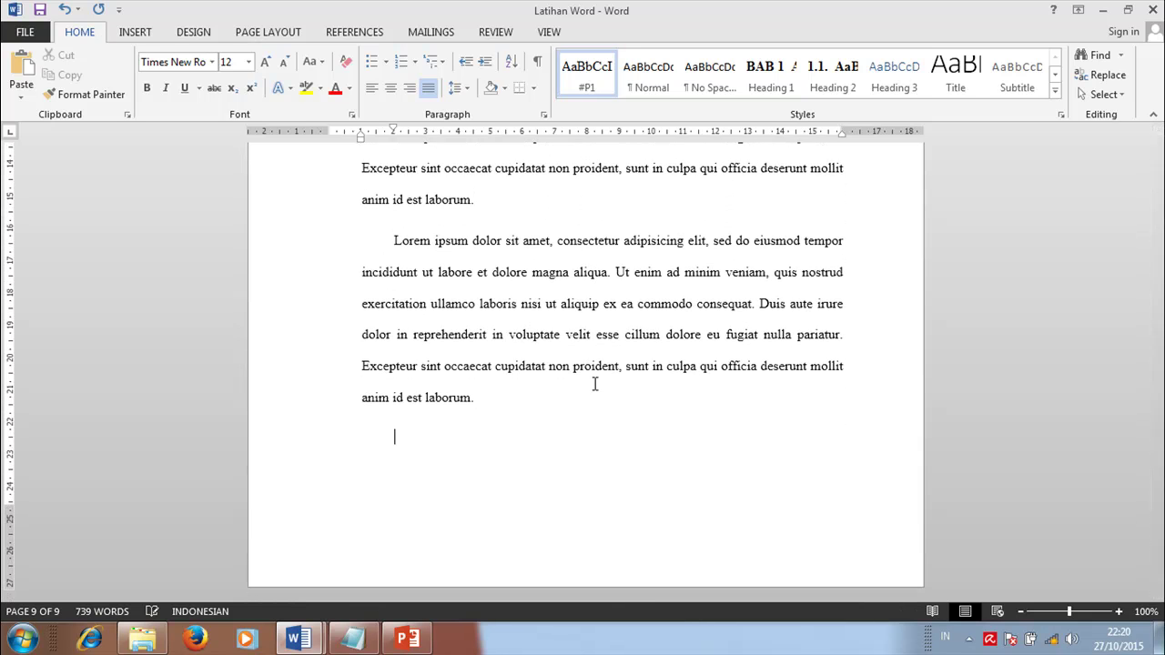
text(Lorem ipsum dolor sit amet, consectetur adipisicing elit, sed do eiusmod tempor incididunt ut labore et dolore magna aliqua. Ut enim ad minim veniam, quis nostrud exercitation ullamco laboris nisi ut aliquip ex ea commodo consequat. Duis aute irure dolor in reprehenderit in voluptate velit esse cillum dolore eu fugiat nulla pariatur. Excepteur sint occaecat cupidatat non proident, sunt in culpa qui officia deserunt mollit anim id est laborum.)
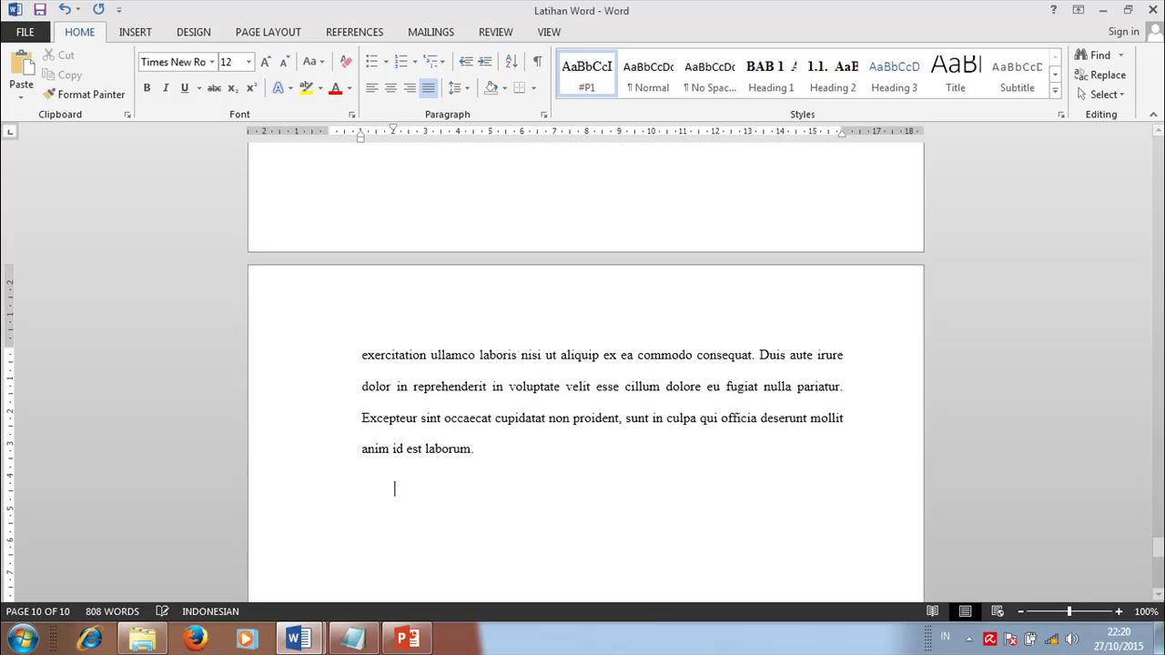
- Add the Heading 2 subheading "Rumusan Masalah" after the last "Latar Belakang" paragraph
click(830, 77)
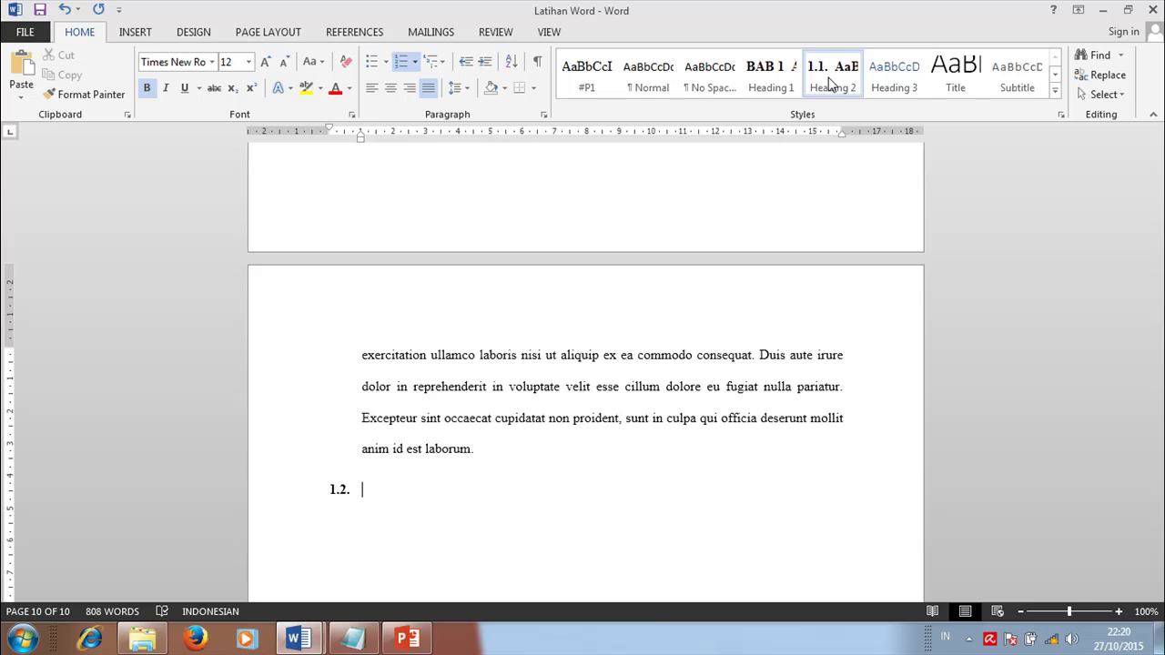
text(Rumusan Masalah)
key(Return)
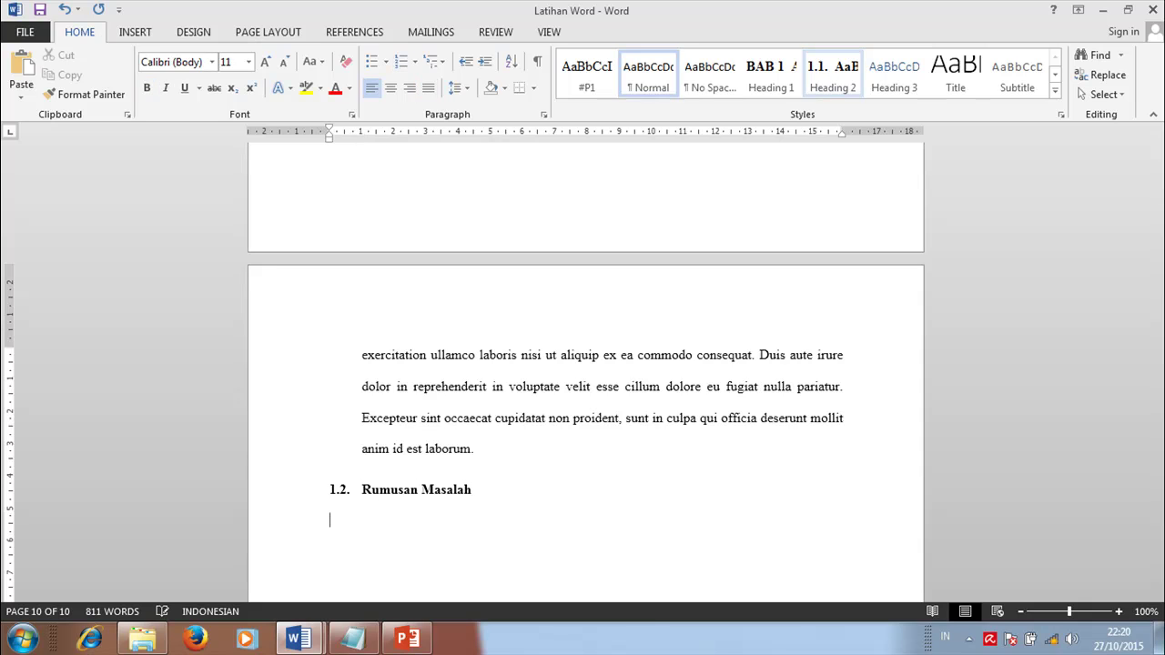
- Paste the Lorem ipsum paragraph twice below "Rumusan Masalah" and apply the #P1 style to both paragraphs
text(Lorem ipsum dolor sit amet, consectetur adipisicing elit, sed do eiusmod tempor incididunt ut labore et dolore magna aliqua. Ut enim ad minim veniam, quis nostrud exercitation ullamco laboris nisi ut aliquip ex ea commodo consequat. Duis aute irure dolor in reprehenderit in voluptate velit esse cillum dolore eu fugiat nulla pariatur. Excepteur sint occaecat cupidatat non proident, sunt in culpa qui officia deserunt mollit anim id est laborum.)
scroll(605, 541, down, 3)
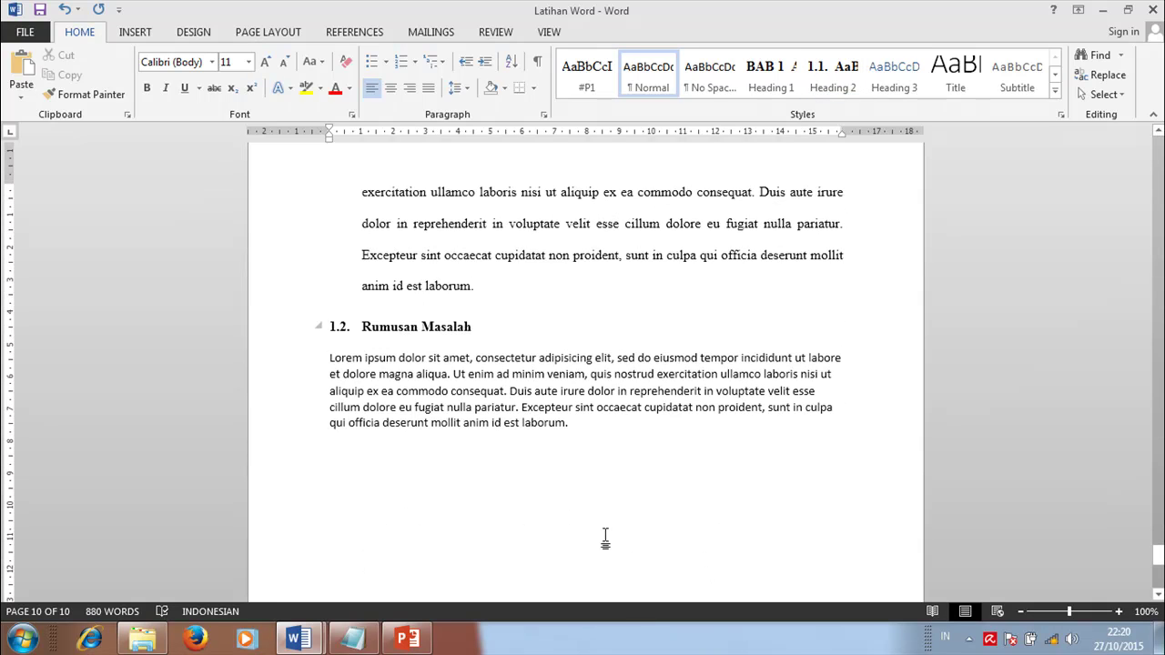
key(Return)
text(Lorem ipsum dolor sit amet, consectetur adipisicing elit, sed do eiusmod tempor incididunt ut labore et dolore magna aliqua. Ut enim ad minim veniam, quis nostrud exercitation ullamco laboris nisi ut aliquip ex ea commodo consequat. Duis aute irure dolor in reprehenderit in voluptate velit esse cillum dolore eu fugiat nulla pariatur. Excepteur sint occaecat cupidatat non proident, sunt in culpa qui officia deserunt mollit anim id est laborum.)
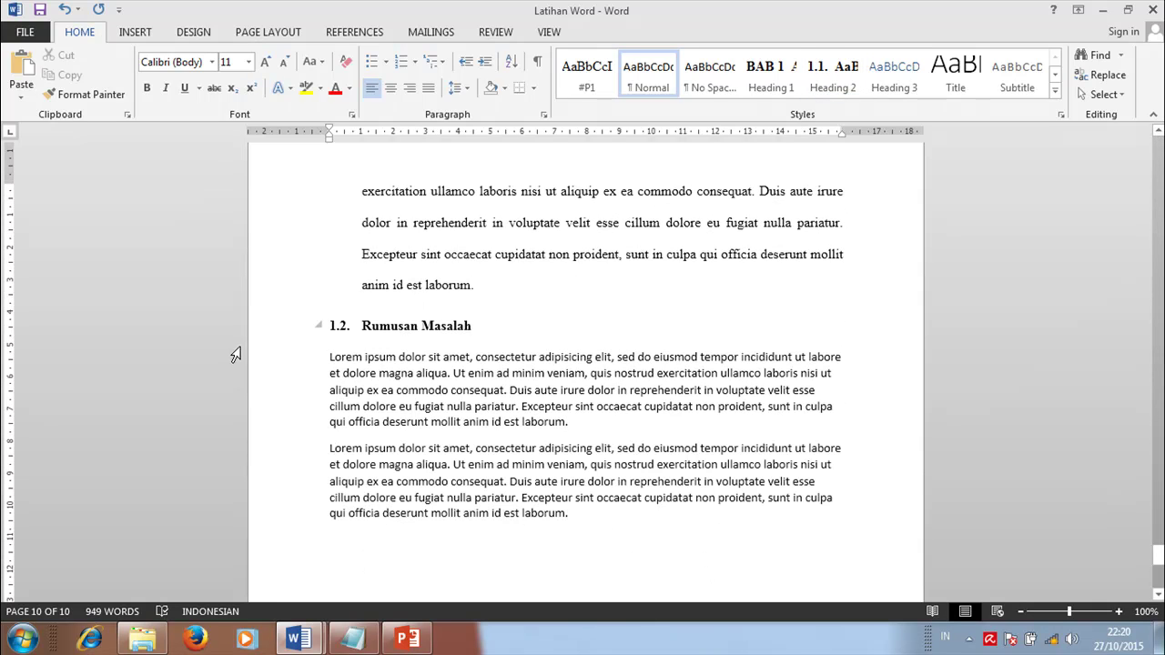
drag(292, 370, 307, 531)
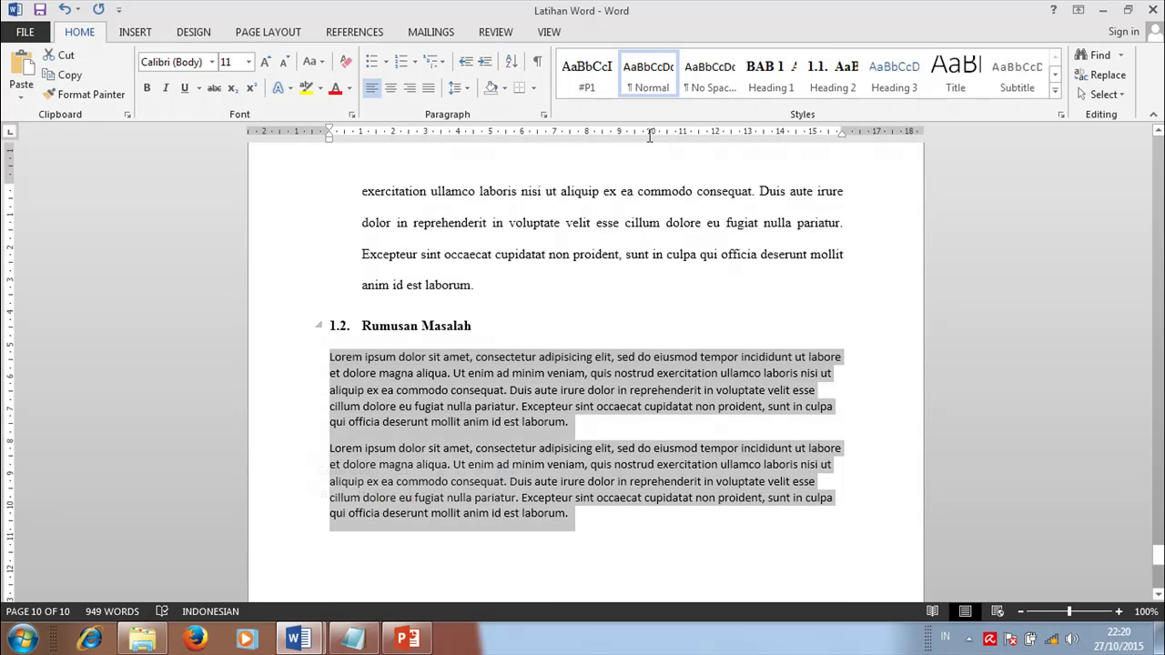
click(587, 80)
scroll(511, 410, down, 2)
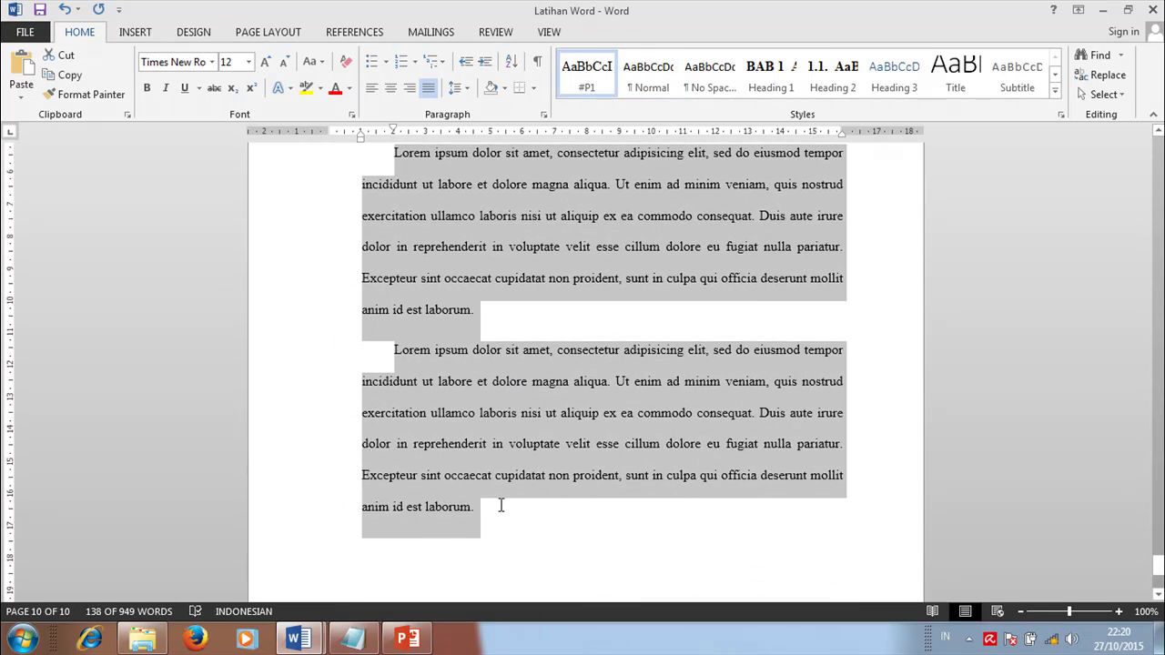
- Add the Heading 2 subheading "Batasan Masalah" after the last "Rumusan Masalah" paragraph
click(500, 506)
key(Return)
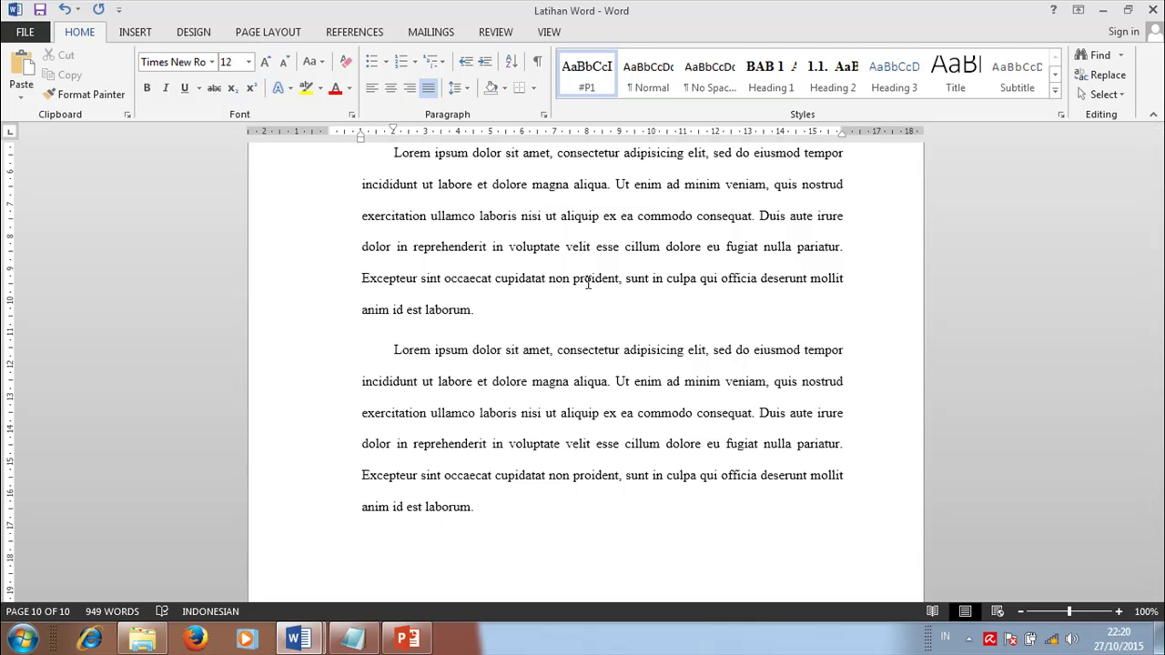
click(831, 78)
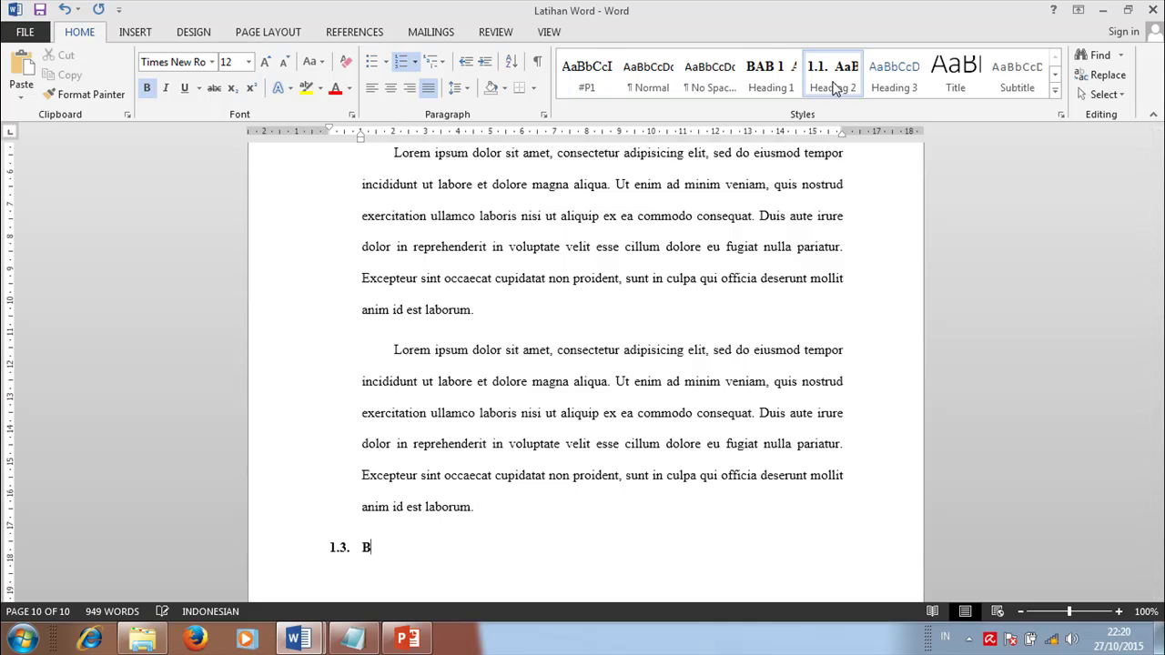
text(Batasan Masala)
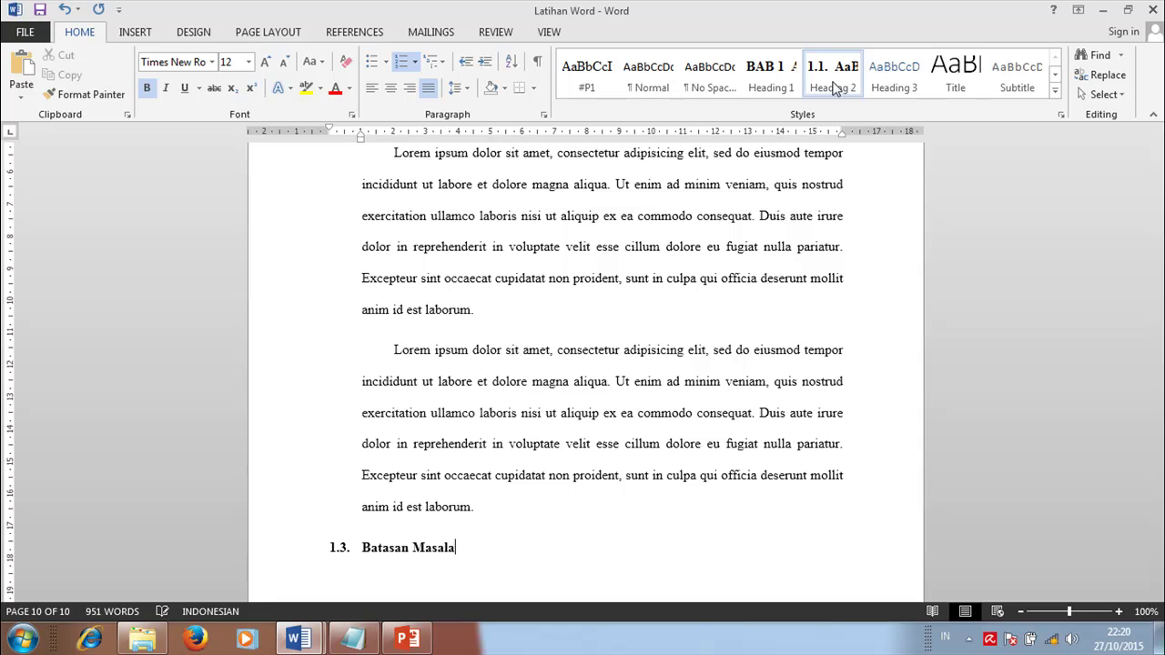
key(Return)
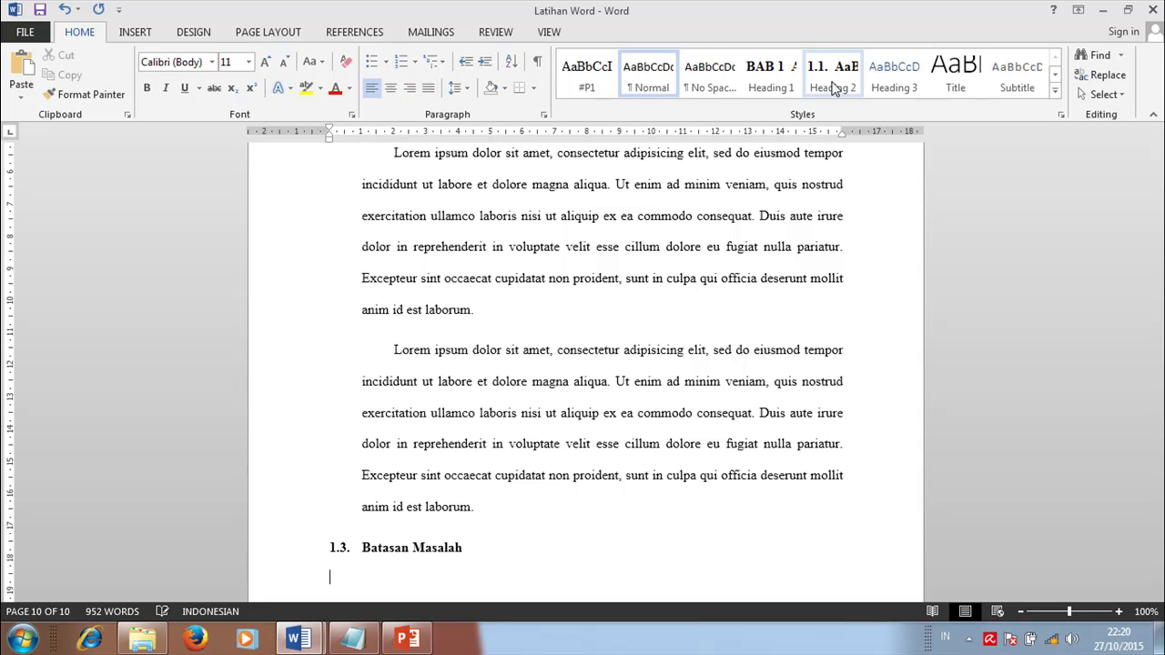
- Paste the Lorem ipsum paragraph below "Batasan Masalah" and apply the #P1 style to it
scroll(780, 46, down, 3)
click(85, 33)
scroll(437, 509, down, 3)
text(Lorem ipsum dolor sit amet, consectetur adipisicing elit, sed do eiusmod tempor incididunt ut labore et dolore magna aliqua. Ut enim ad minim veniam, quis nostrud exercitation ullamco laboris nisi ut aliquip ex ea commodo consequat. Duis aute irure dolor in reprehenderit in voluptate velit esse cillum dolore eu fugiat nulla pariatur. Excepteur sint occaecat cupidatat non proident, sunt in culpa qui officia deserunt mollit anim id est laborum.)
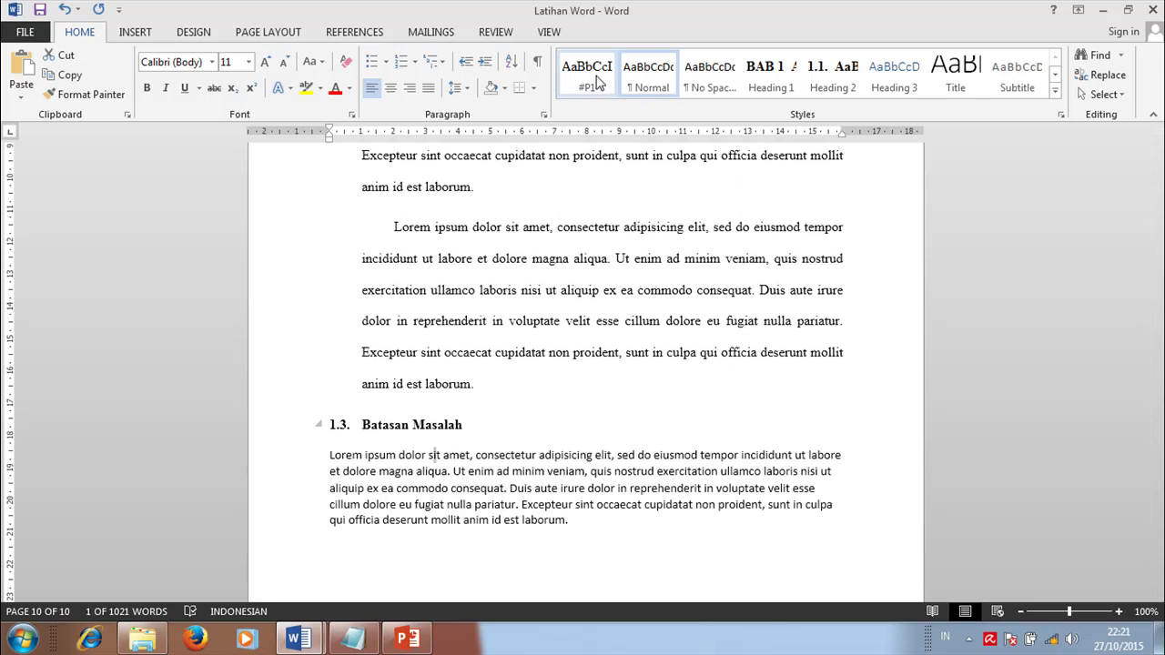
click(593, 80)
click(422, 486)
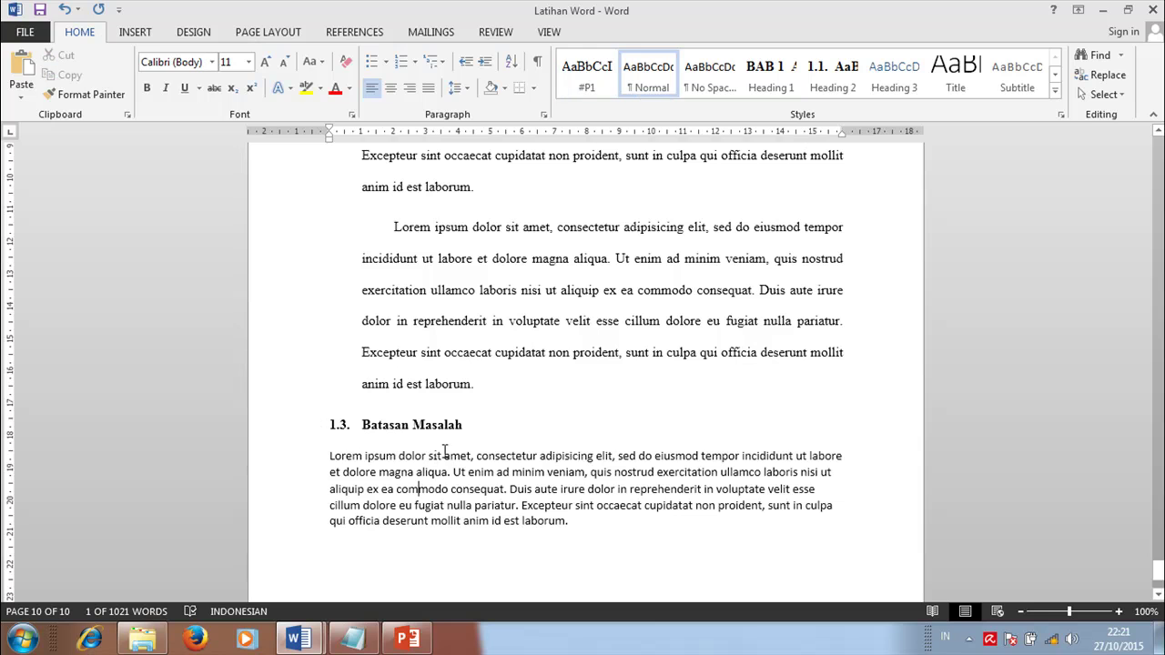
click(587, 74)
scroll(563, 502, down, 3)
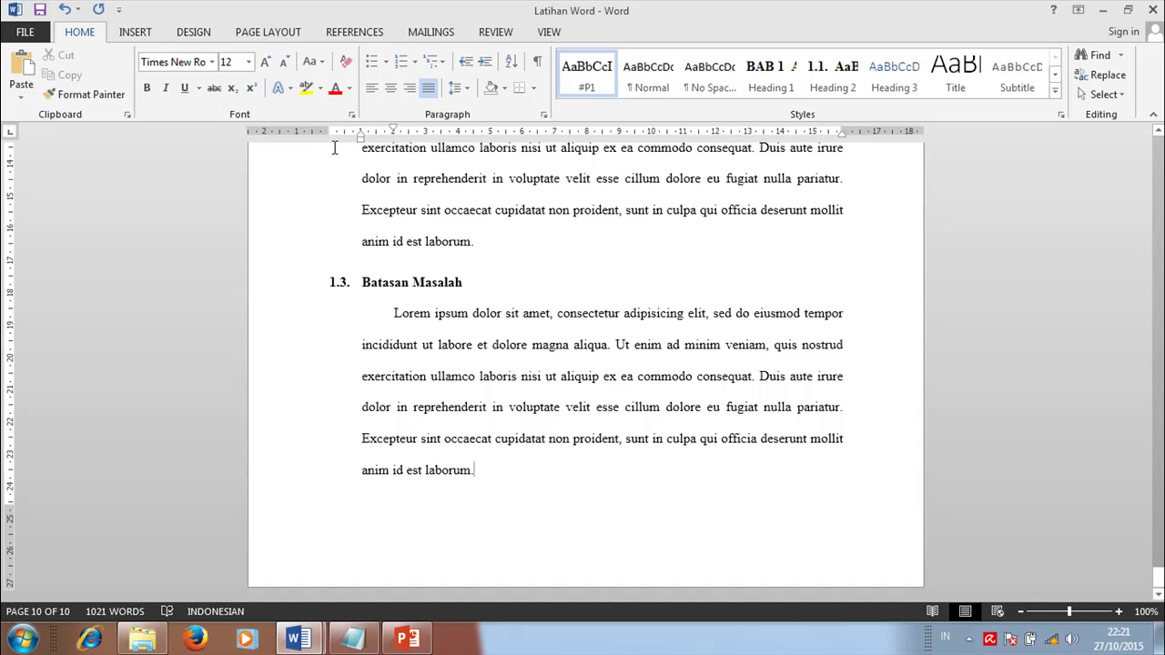
- Set the page number format of the section beginning with "HALAMAN PERSETUJUAN" to i, ii, iii, starting at i
scroll(663, 357, up, 10)
drag(1159, 565, 1159, 151)
scroll(587, 349, down, 15)
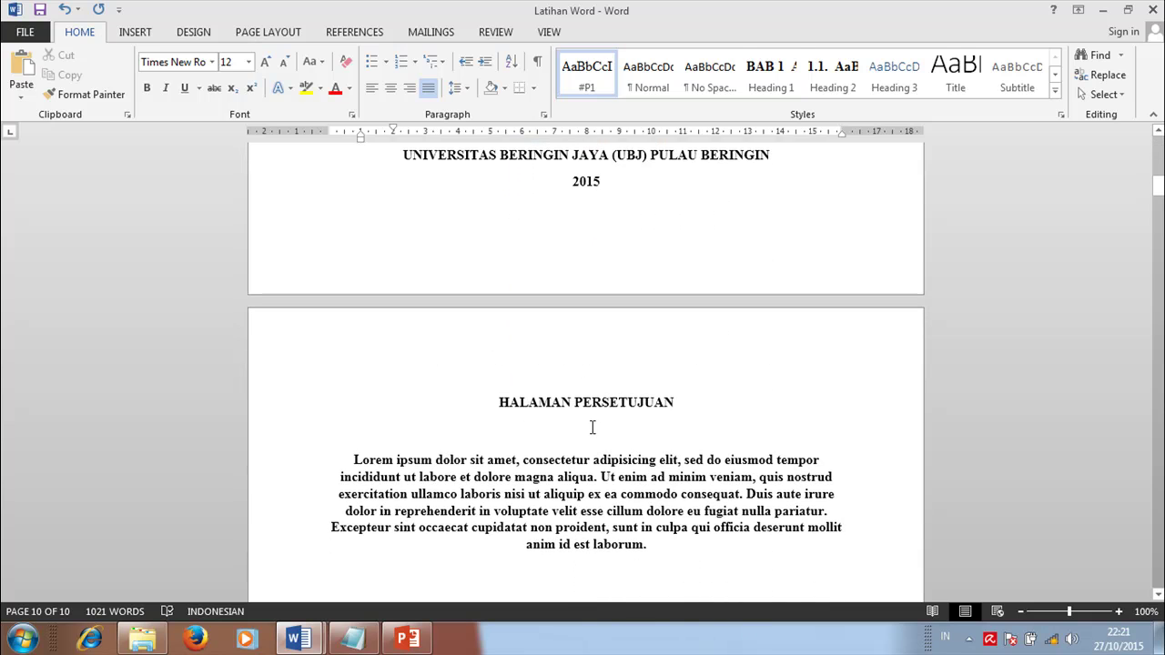
click(591, 401)
click(500, 405)
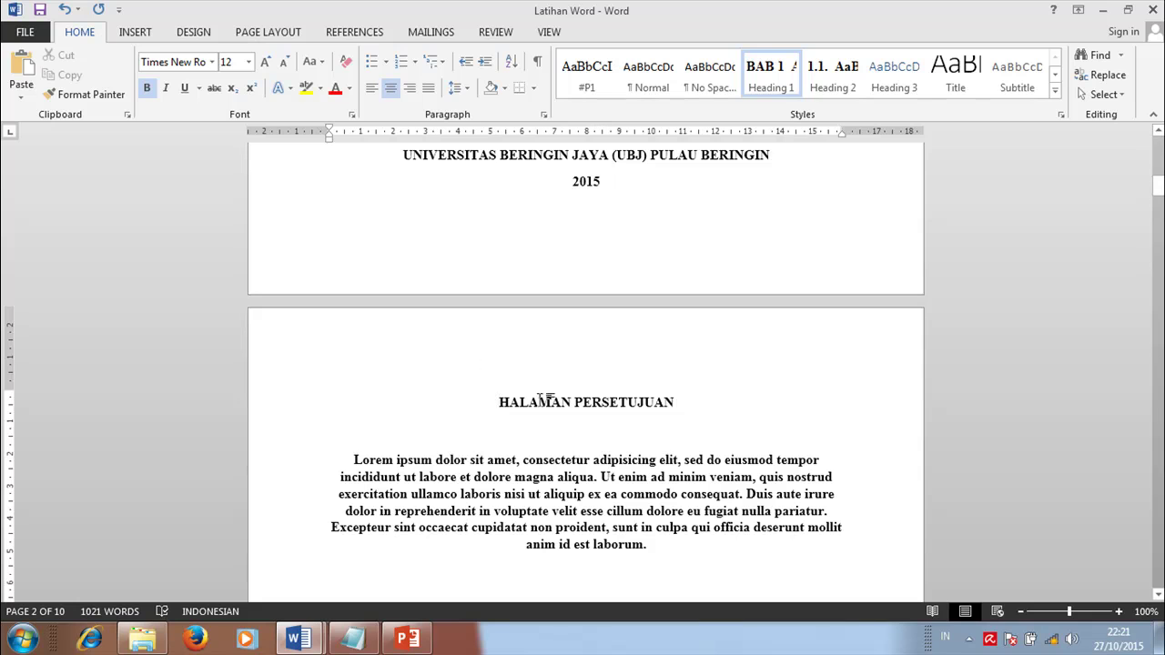
click(134, 32)
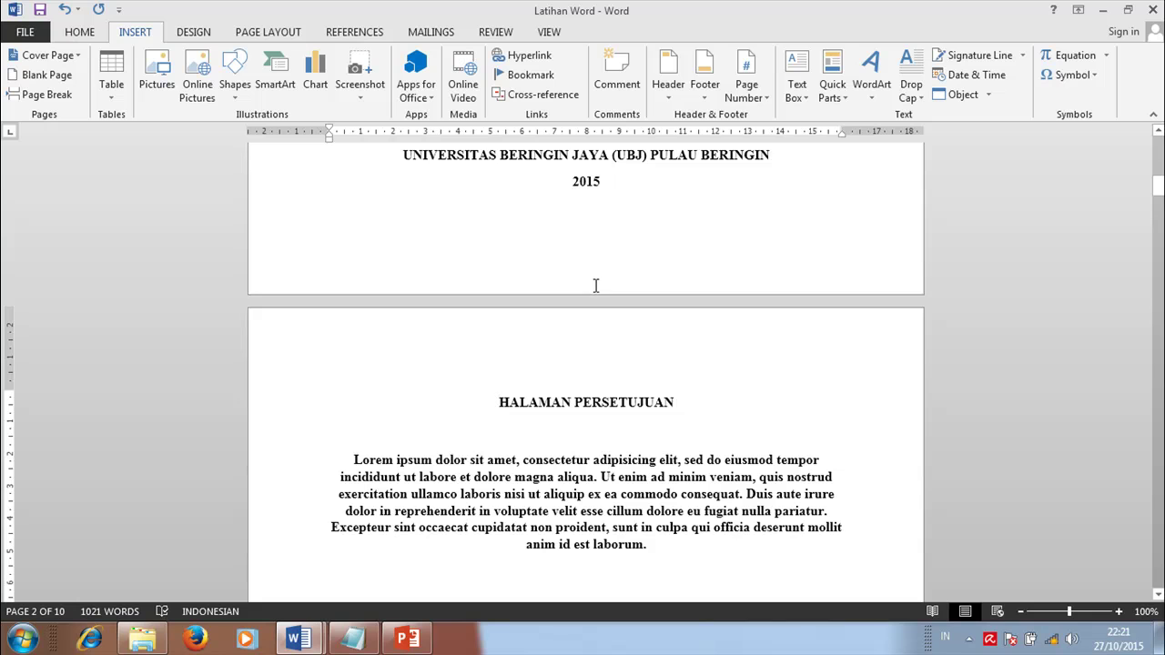
click(764, 101)
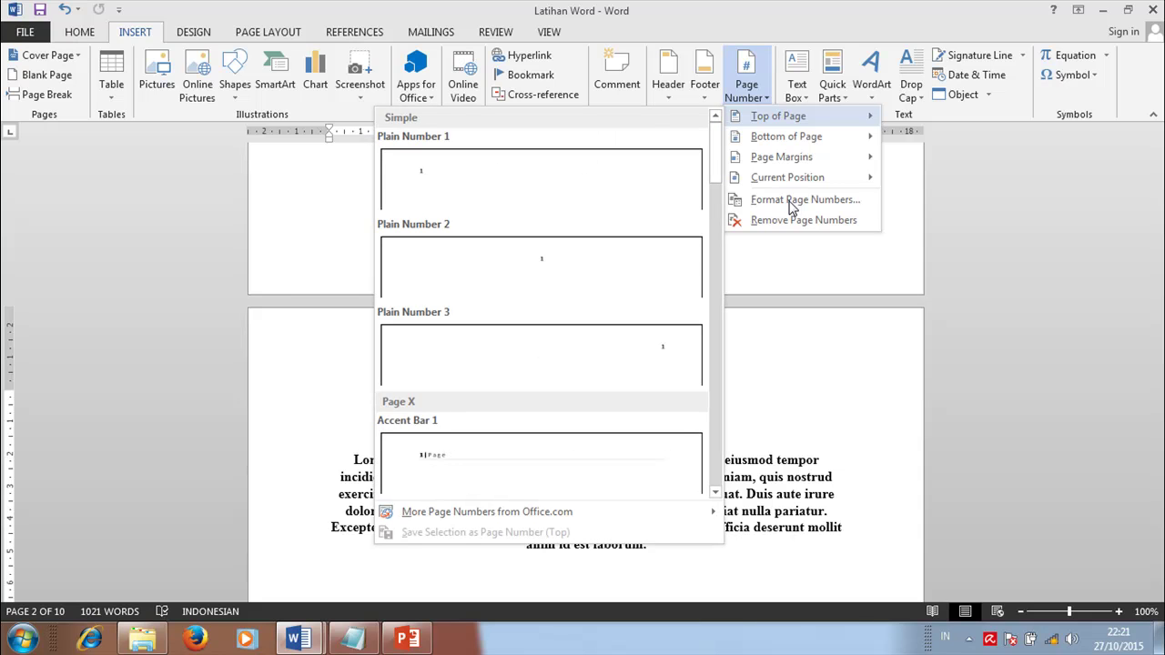
click(790, 200)
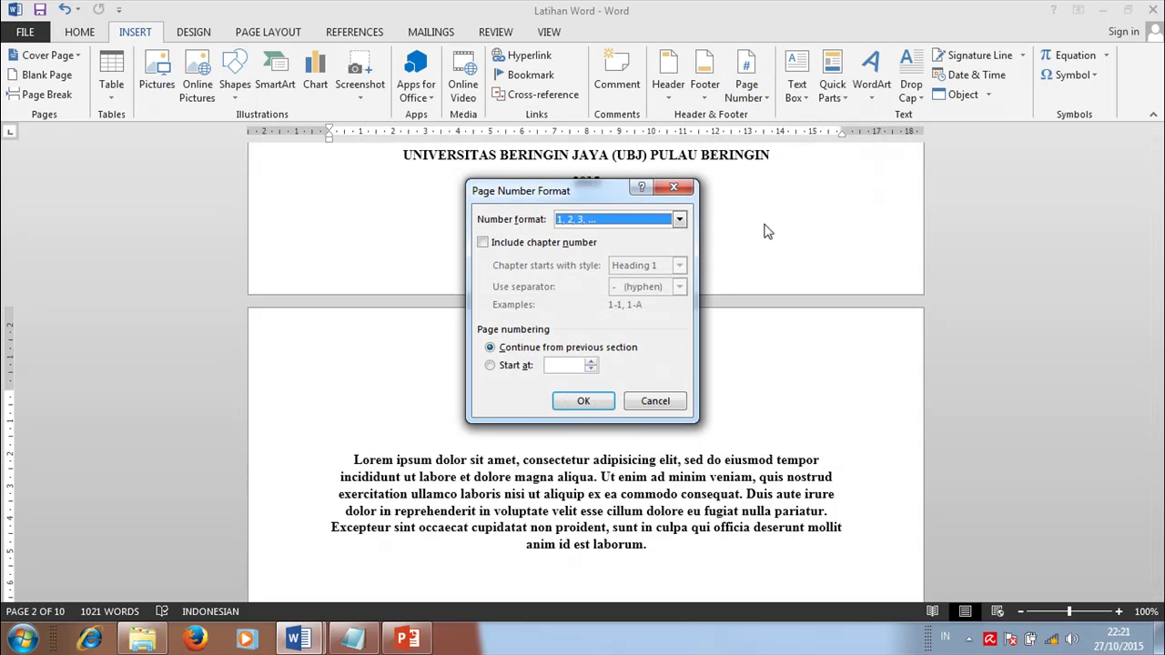
click(662, 227)
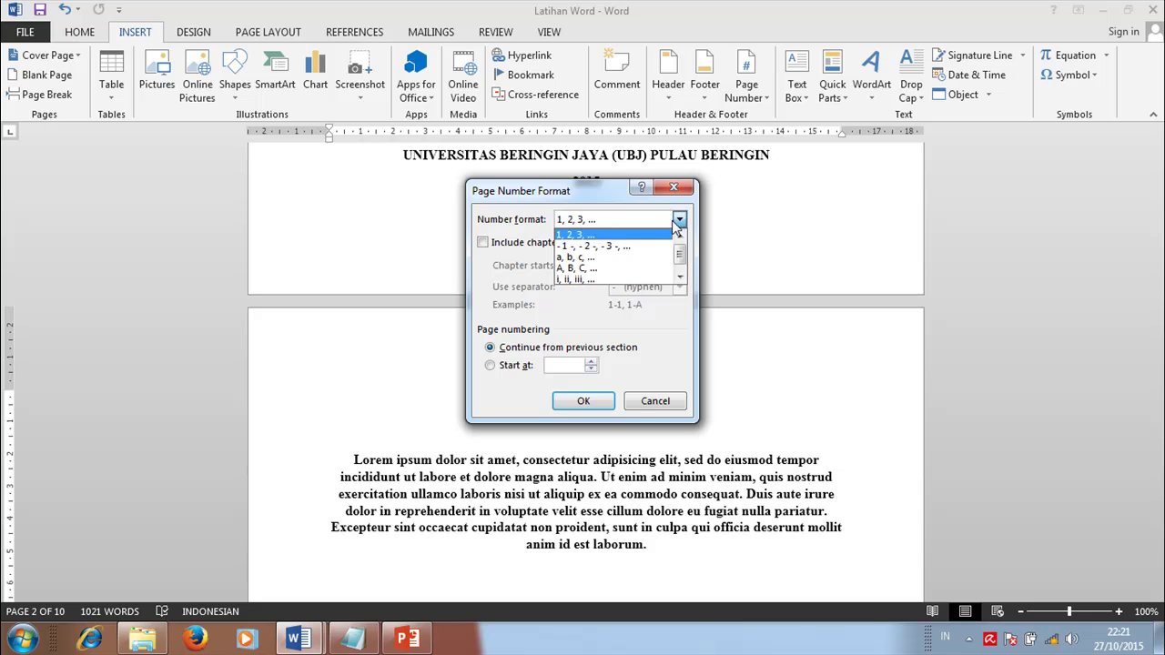
click(585, 288)
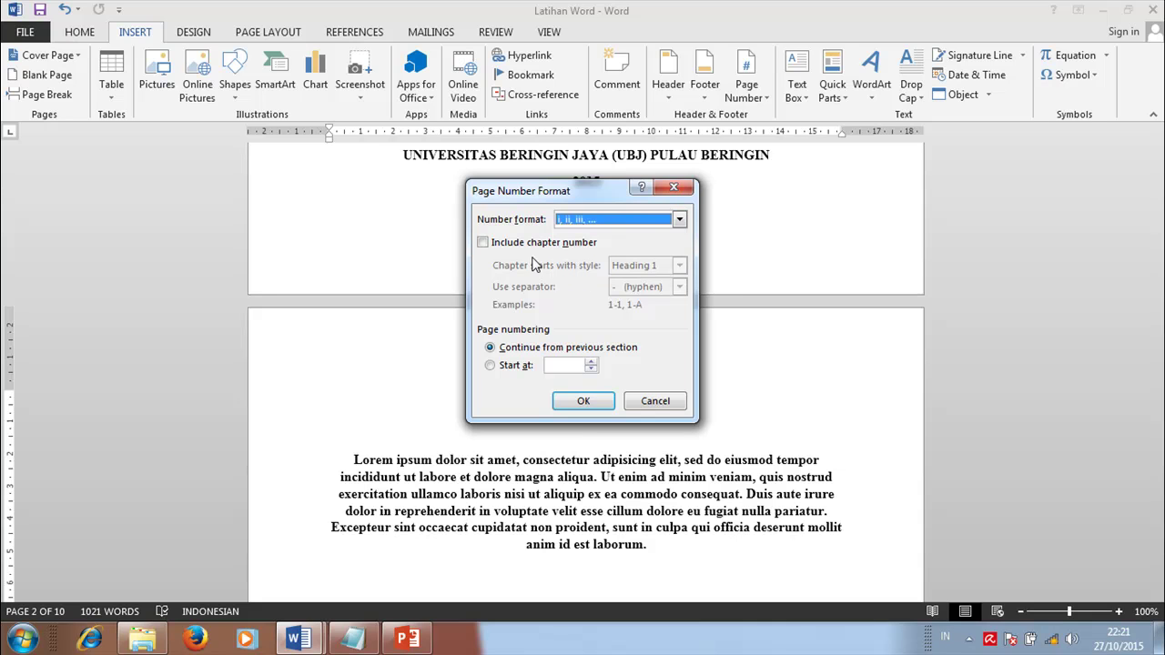
click(489, 365)
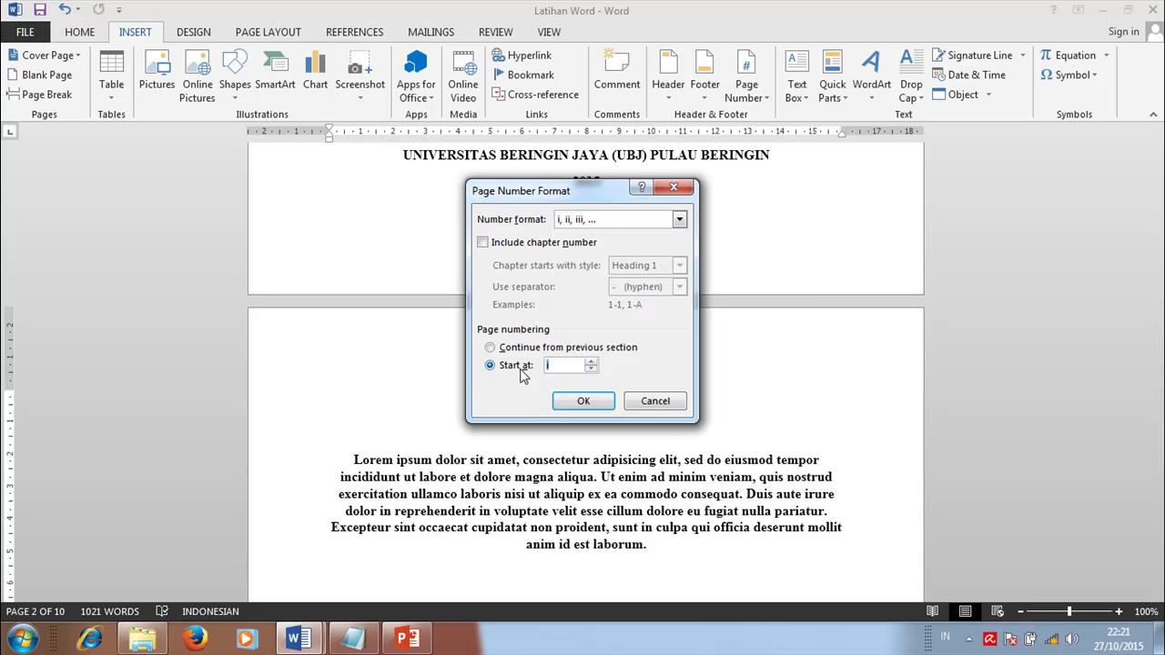
click(589, 404)
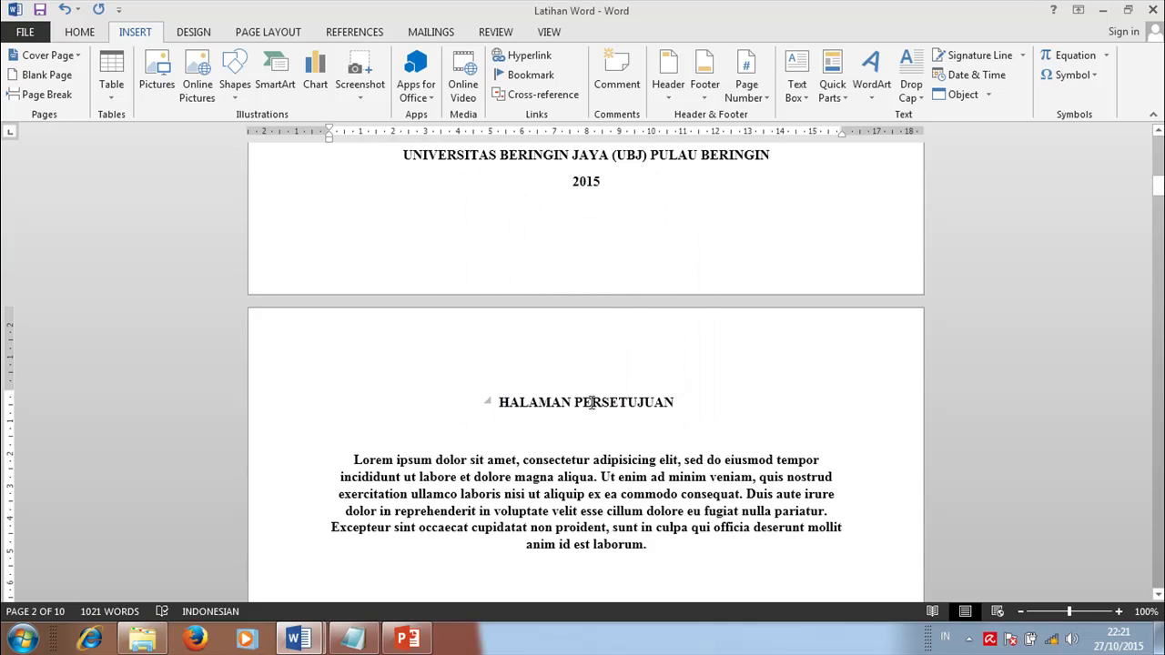
- Insert a centred page number at the bottom of the "HALAMAN PERSETUJUAN" page using the Plain Number 2 design
scroll(591, 401, down, 10)
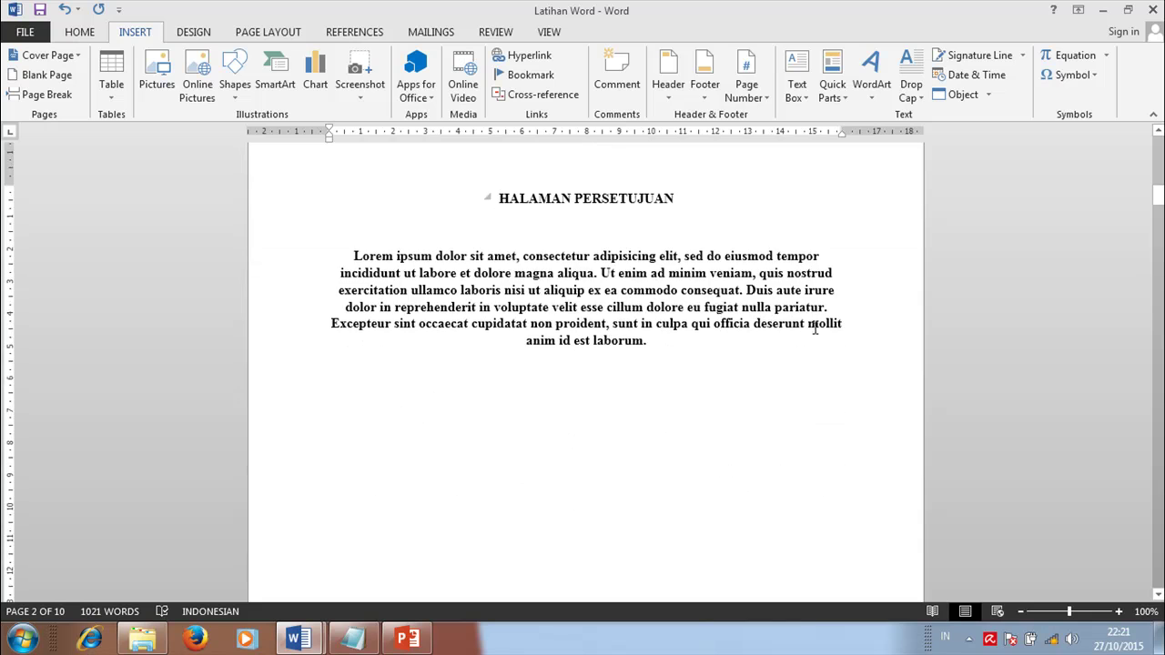
scroll(714, 450, up, 10)
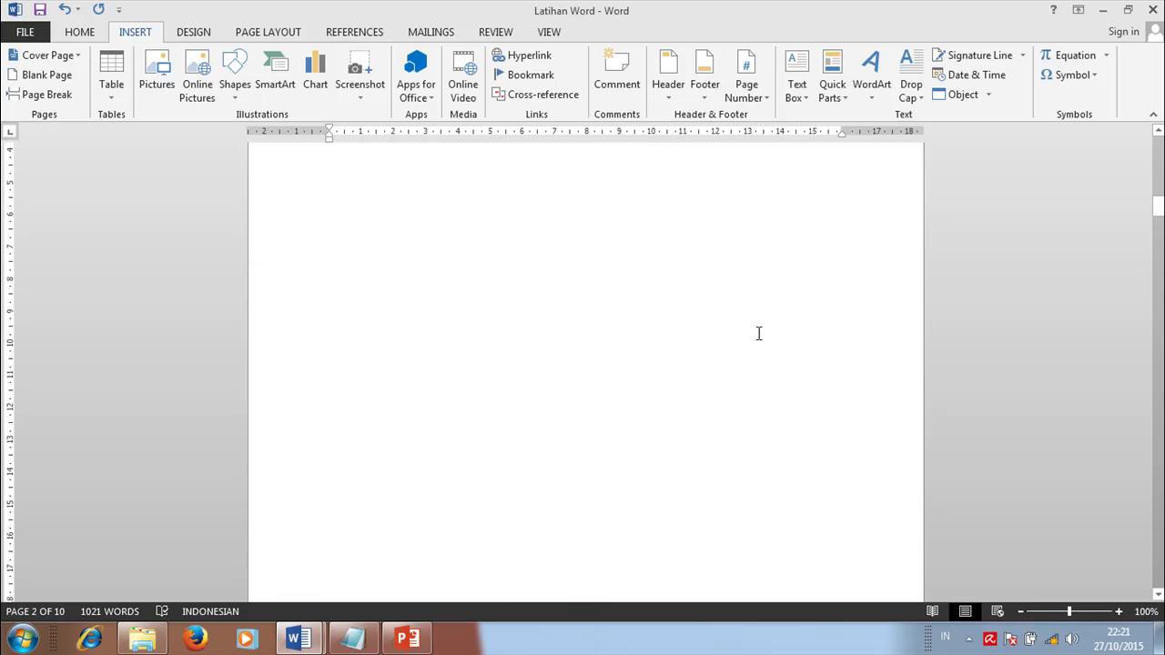
click(761, 102)
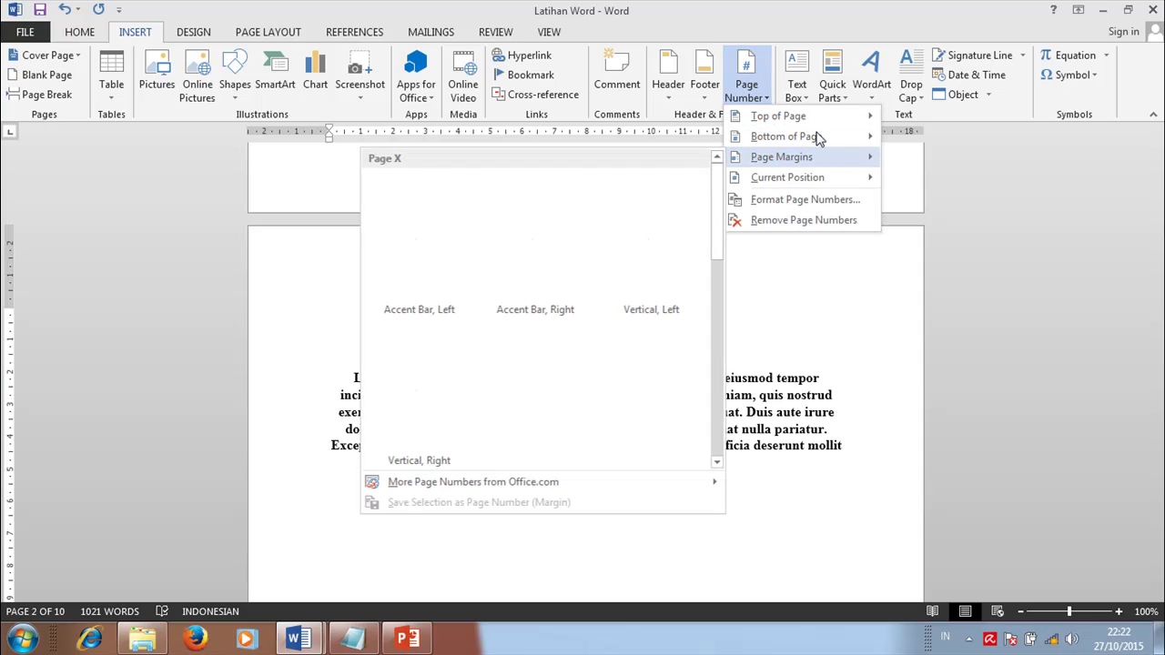
mouse_move(817, 139)
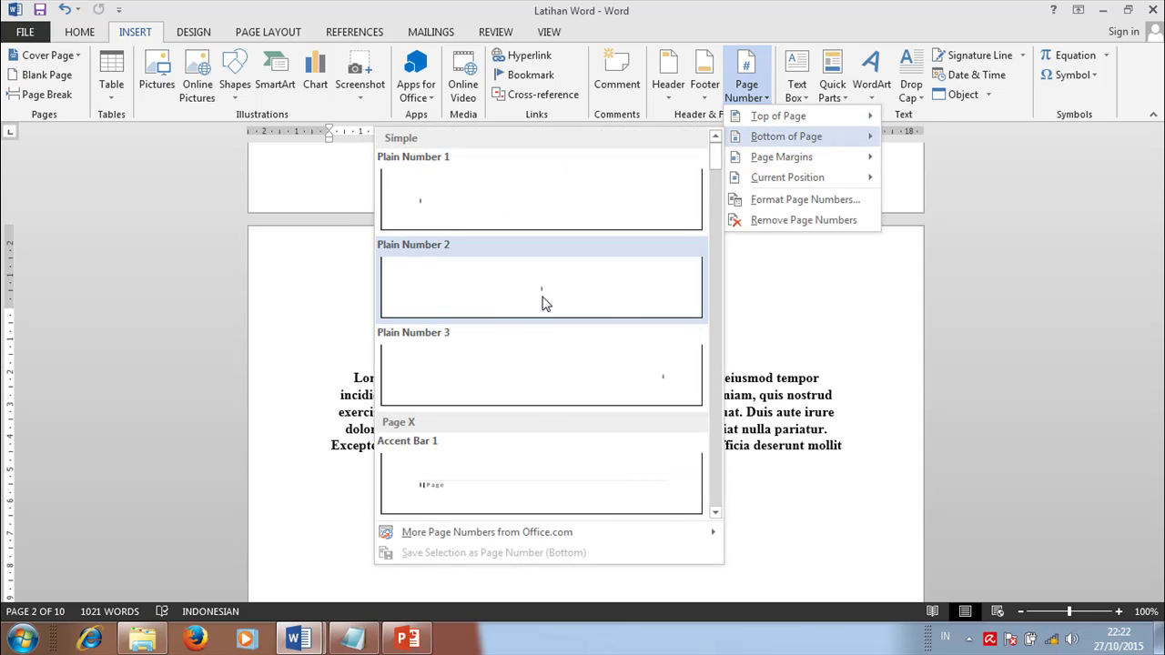
click(543, 304)
- Unlink the Section 2 footer from the previous section and delete the page number in the cover page footer
scroll(642, 428, down, 2)
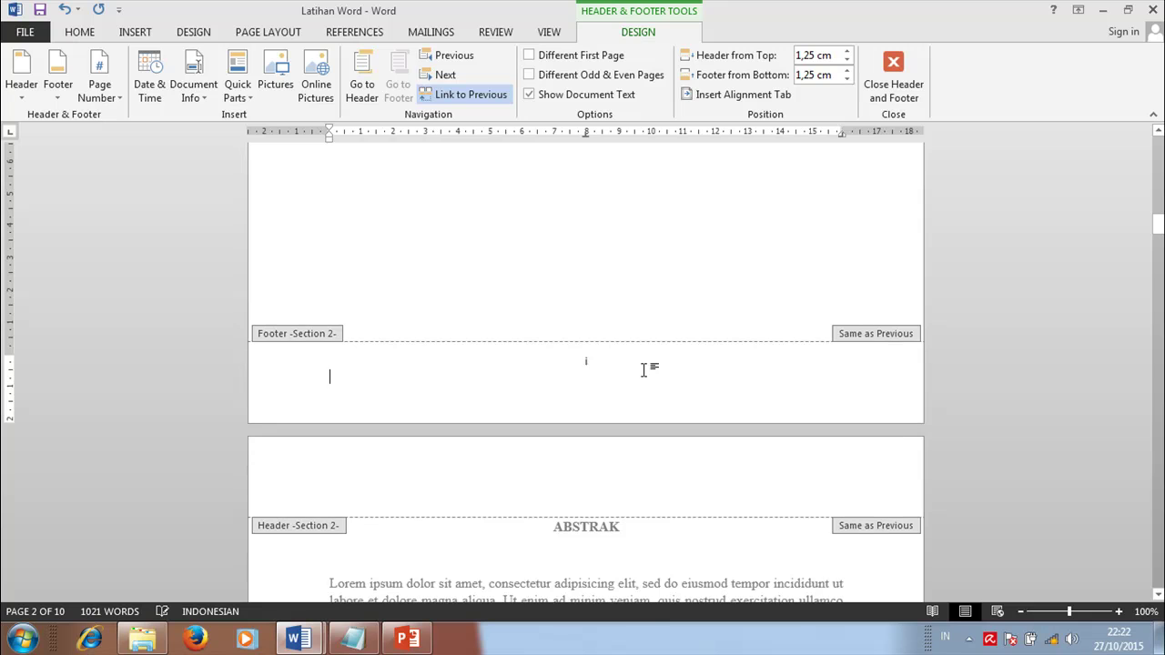
scroll(664, 382, up, 1)
scroll(693, 400, up, 13)
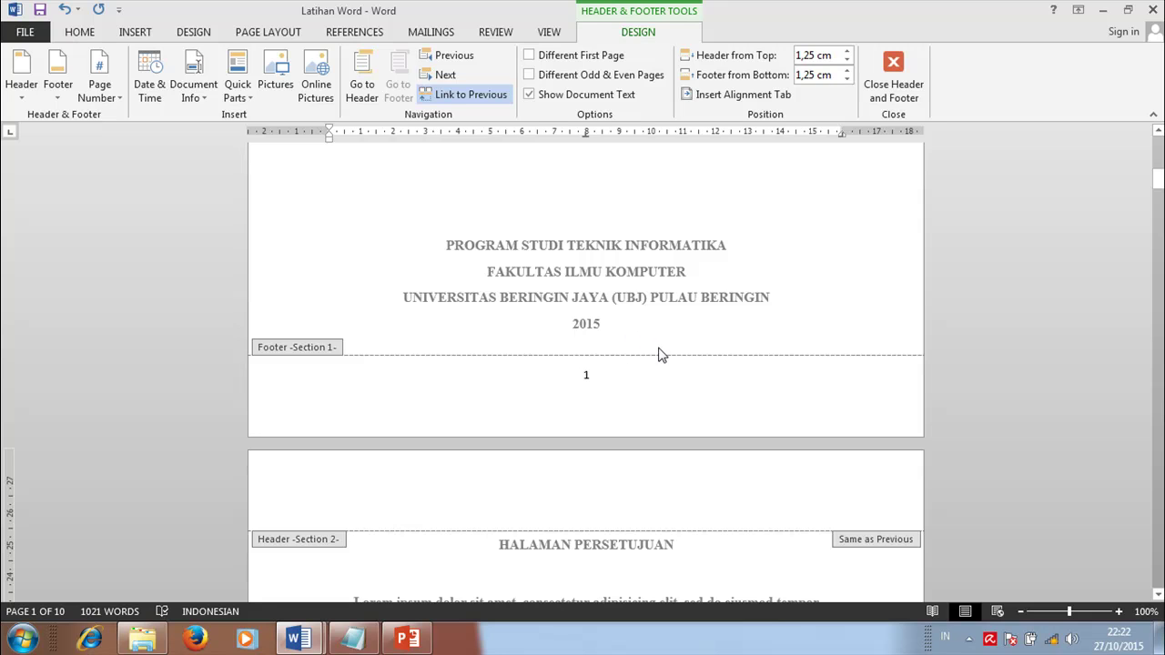
scroll(681, 356, up, 3)
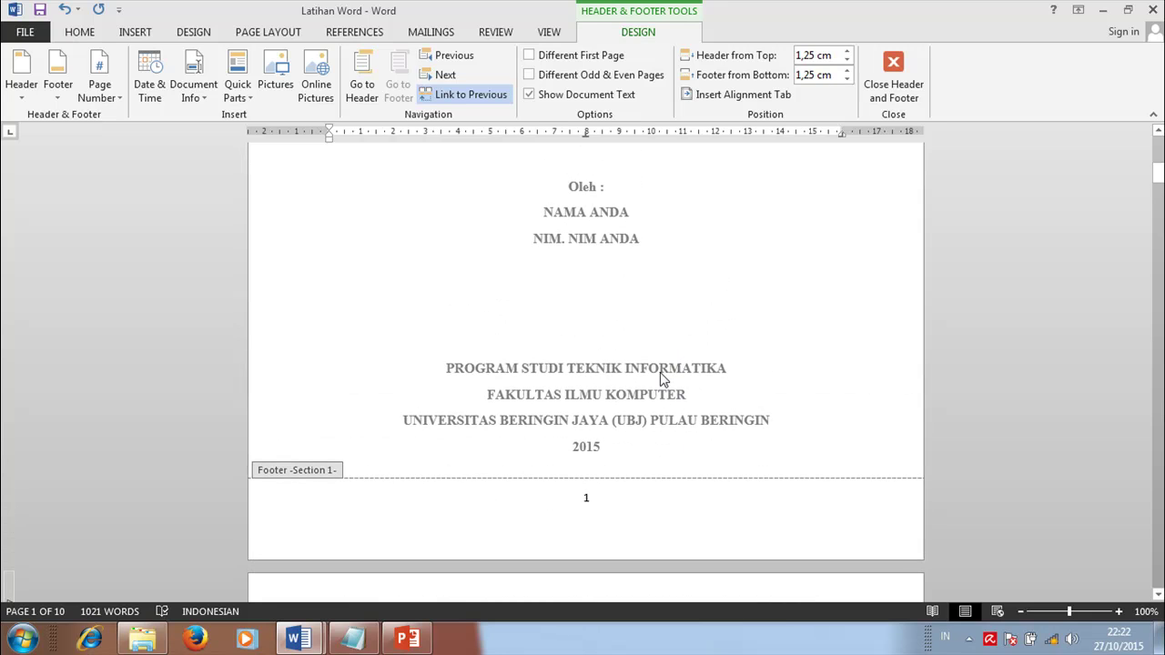
scroll(640, 376, down, 3)
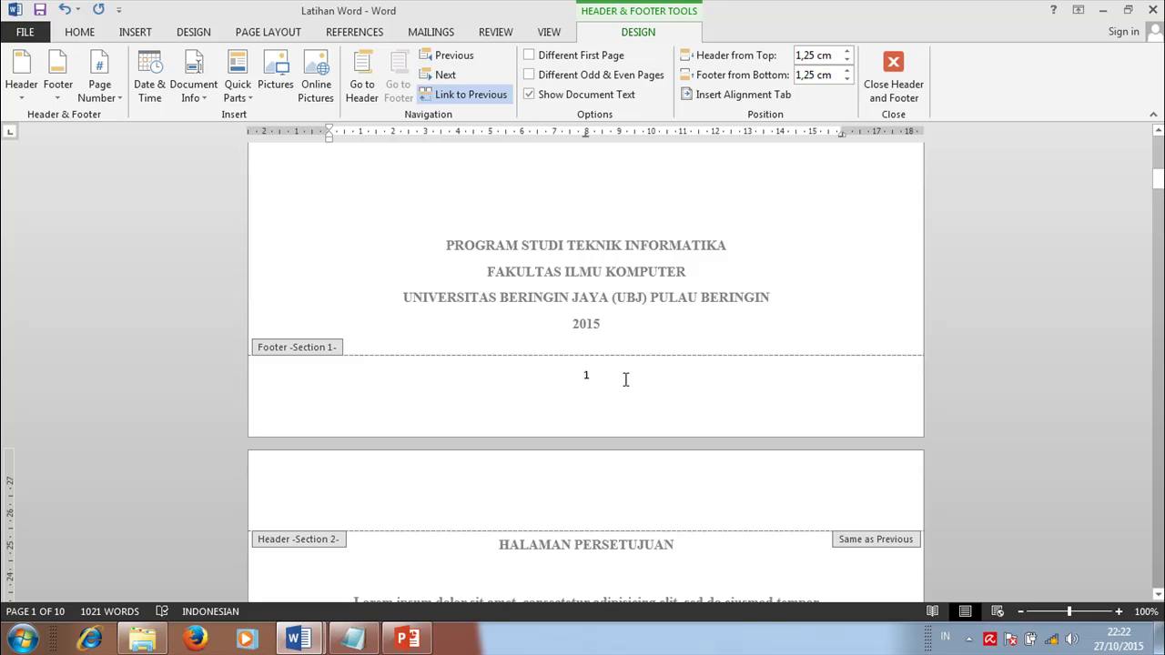
scroll(637, 381, down, 20)
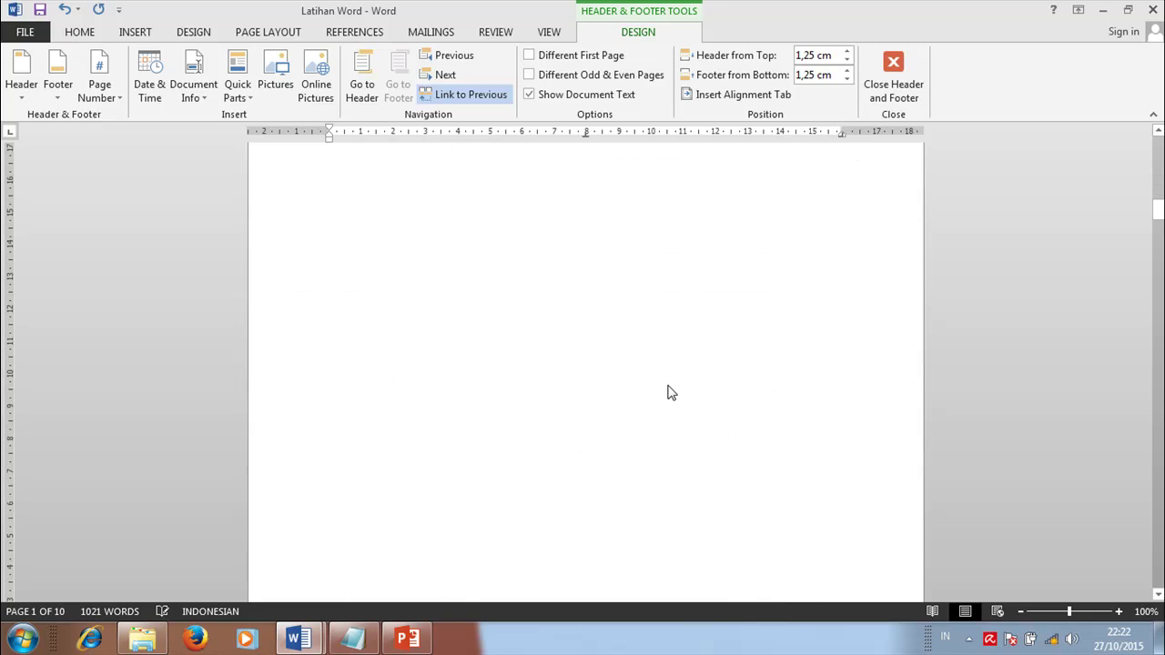
scroll(637, 401, down, 1)
click(603, 403)
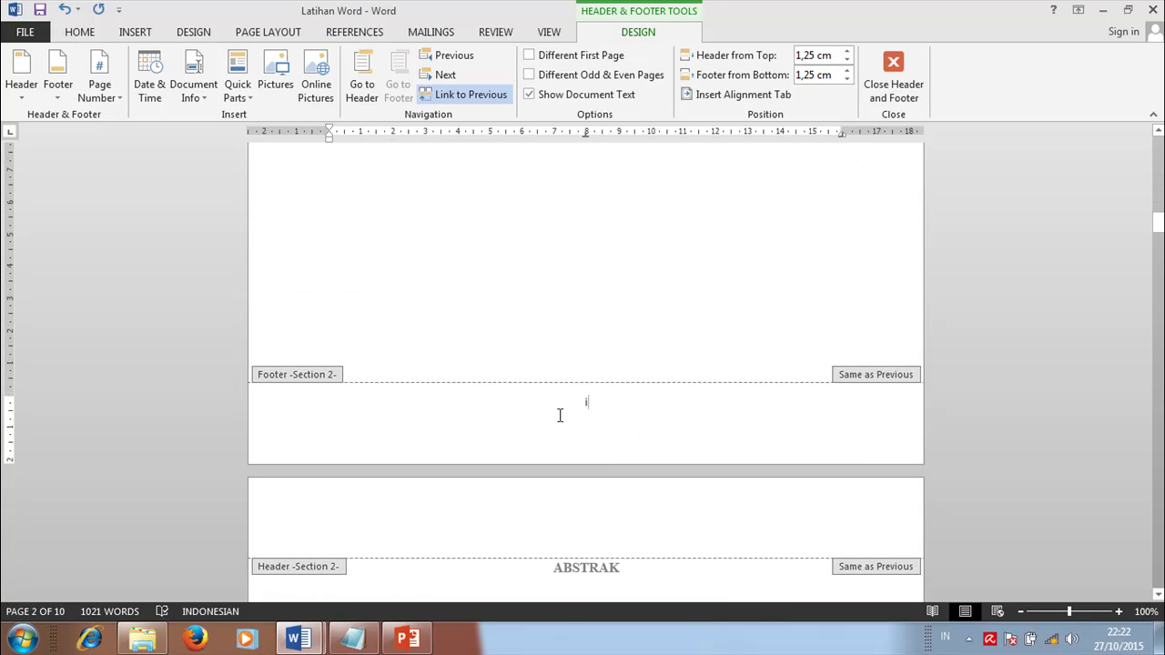
click(467, 100)
scroll(860, 420, up, 5)
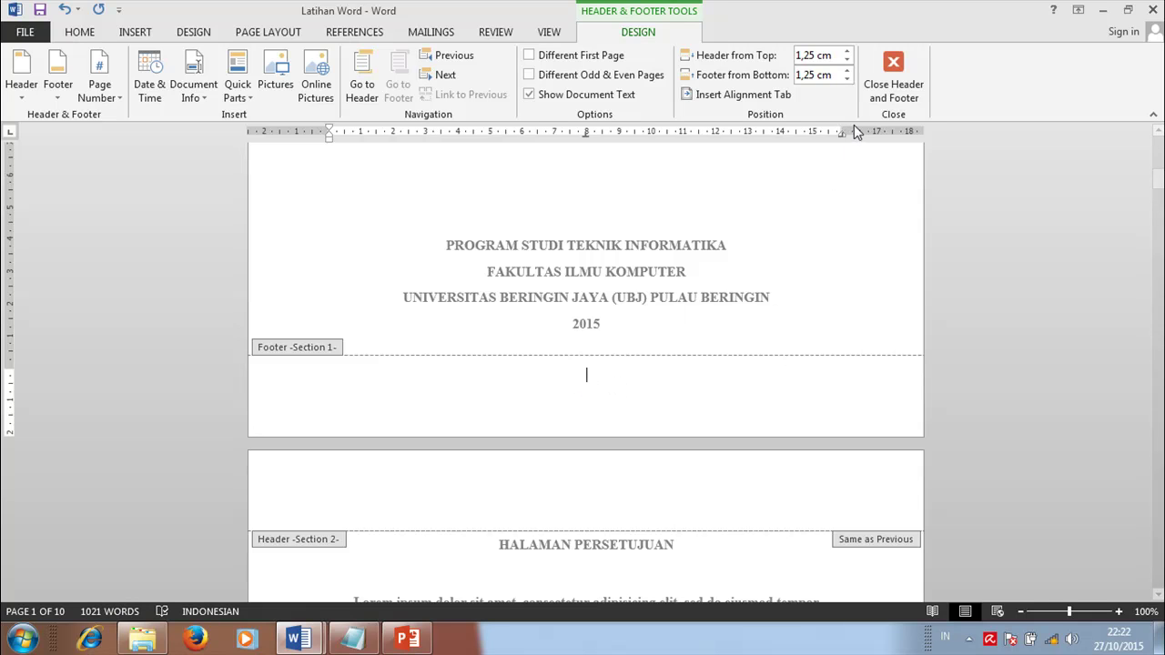
- Unlink the Section 3 footer, on the "BAB 1 PENDAHULUAN" pages, from the previous section
scroll(733, 390, down, 20)
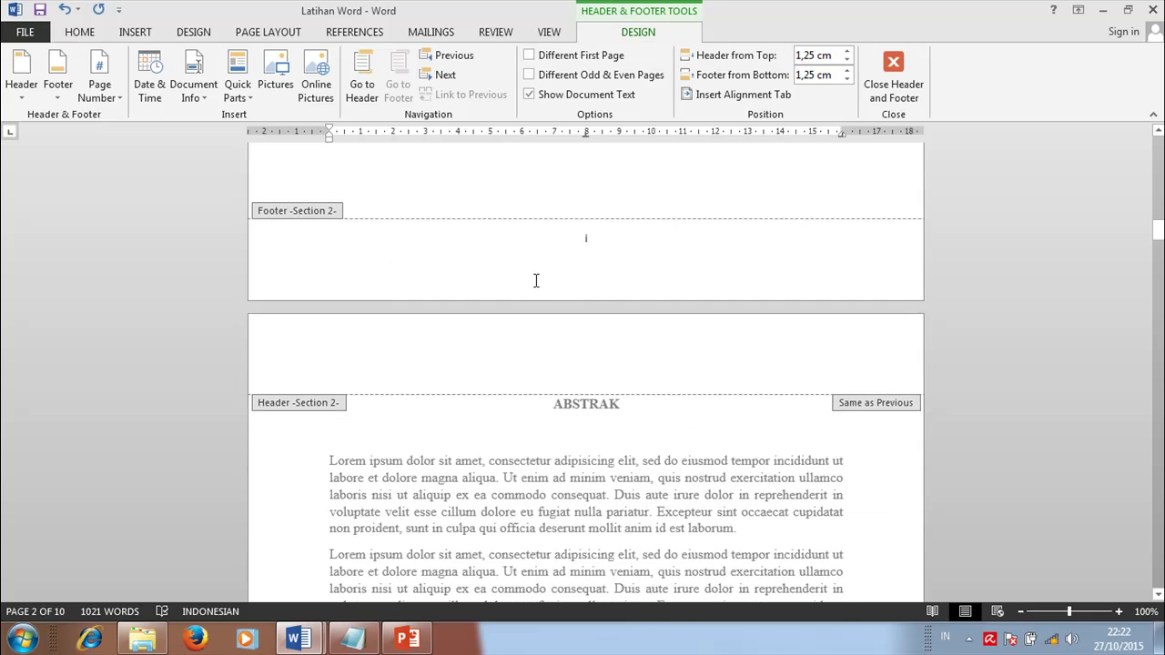
scroll(539, 286, down, 5)
drag(1158, 238, 1159, 533)
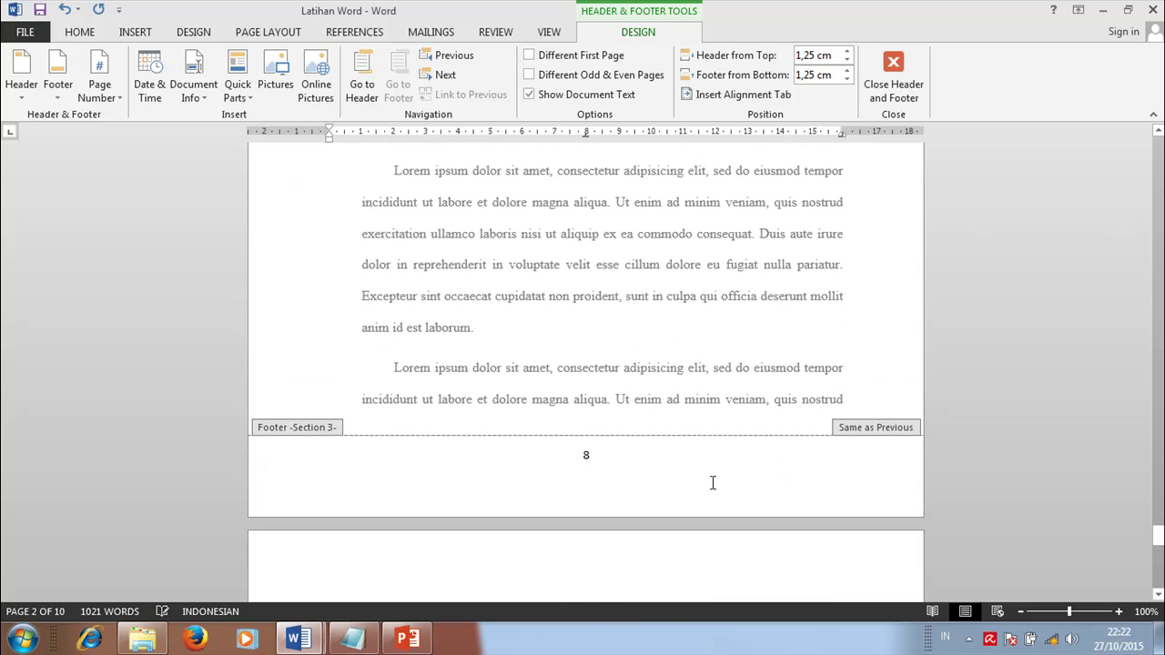
scroll(715, 377, up, 5)
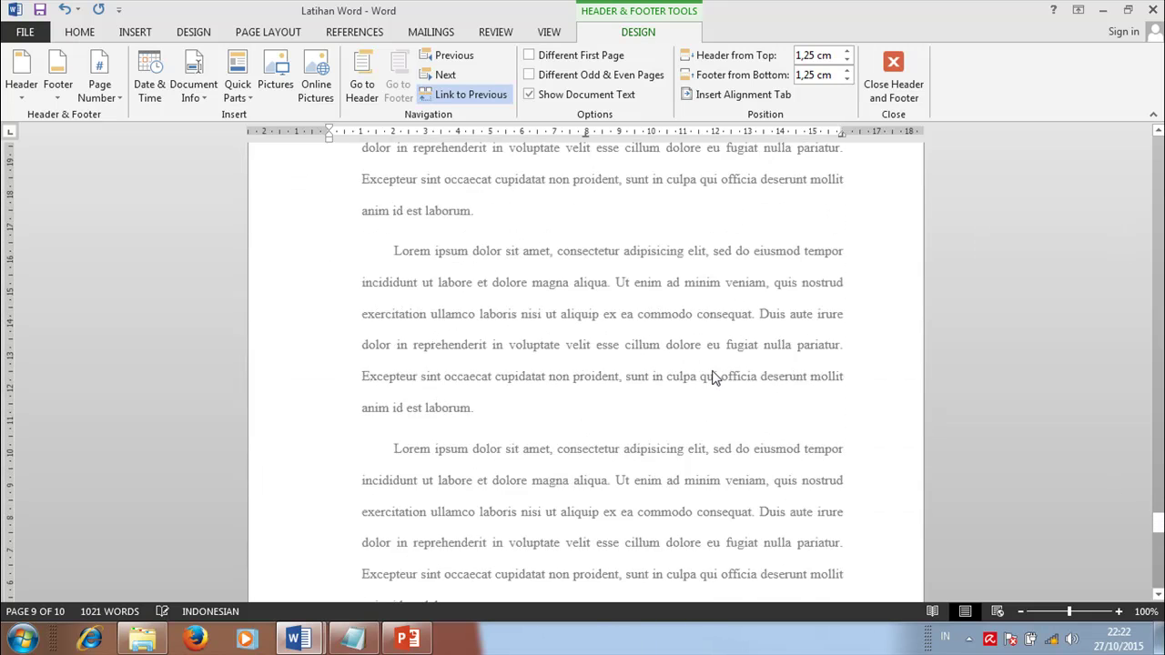
scroll(739, 273, up, 10)
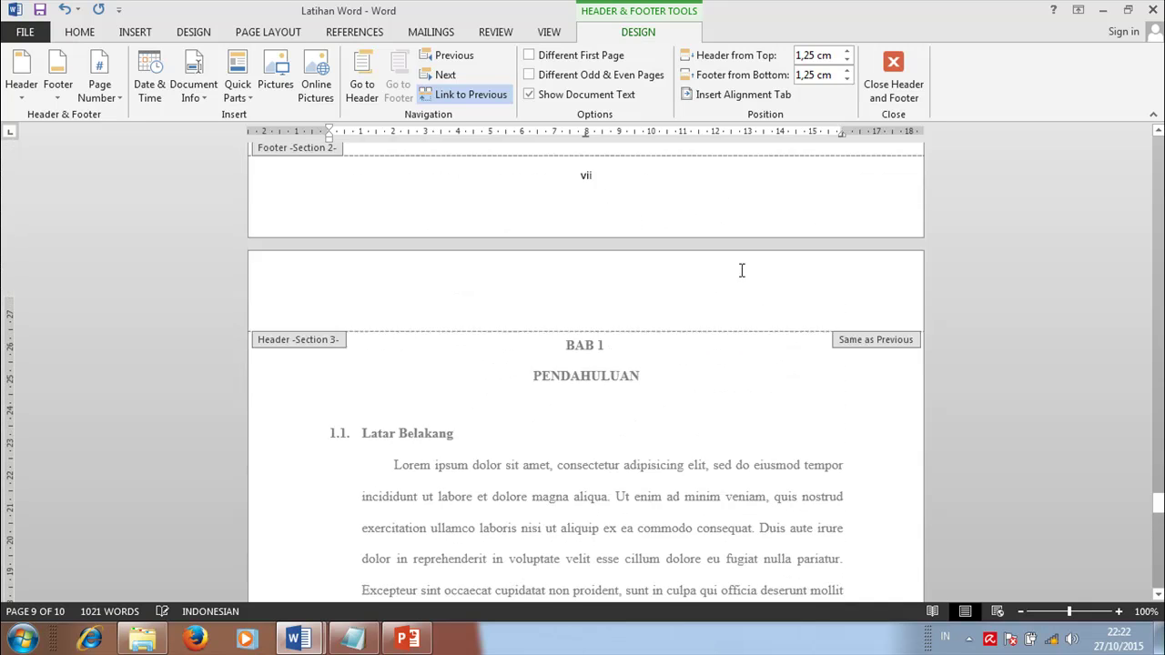
scroll(740, 268, down, 8)
scroll(733, 304, down, 5)
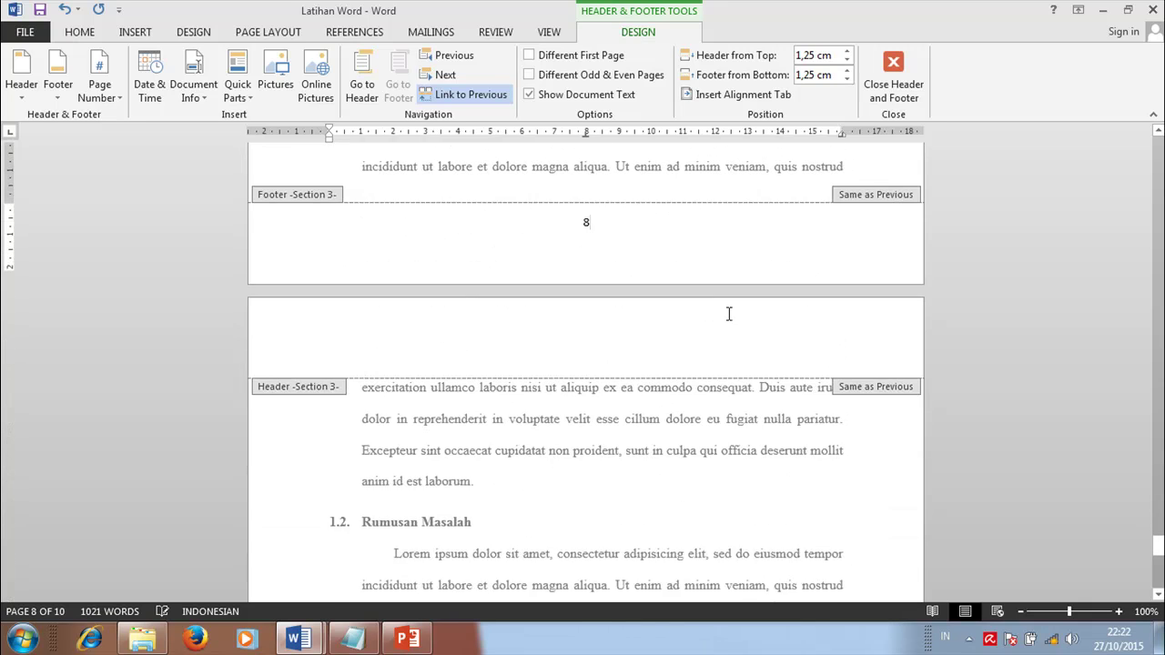
scroll(673, 324, up, 2)
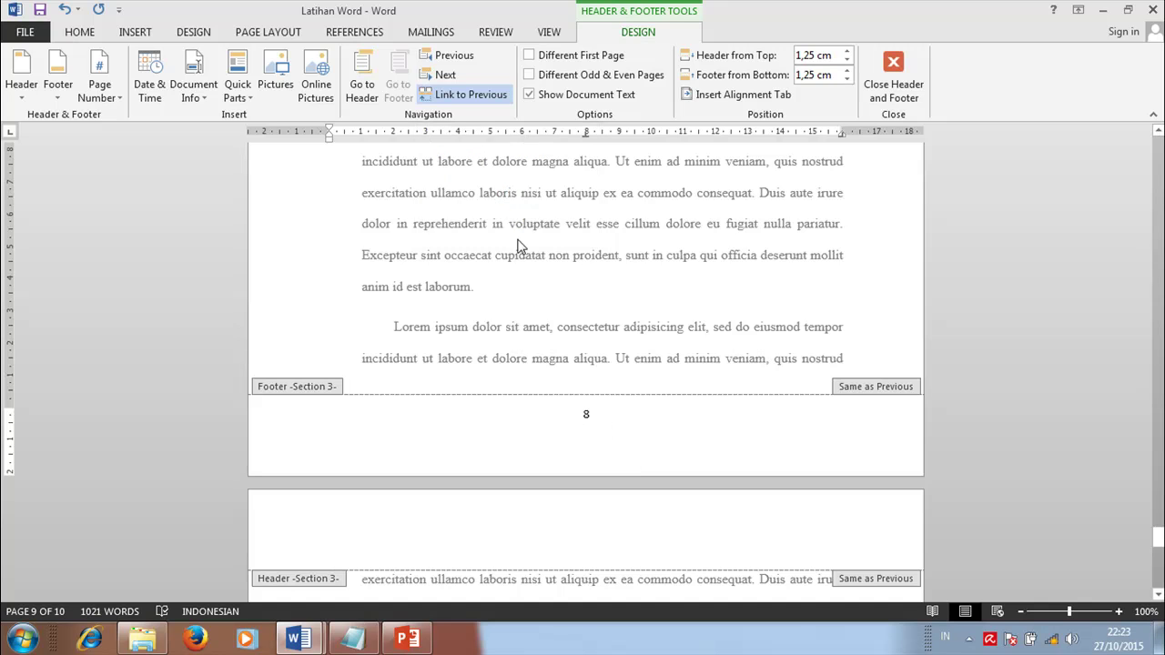
click(455, 93)
scroll(520, 176, up, 2)
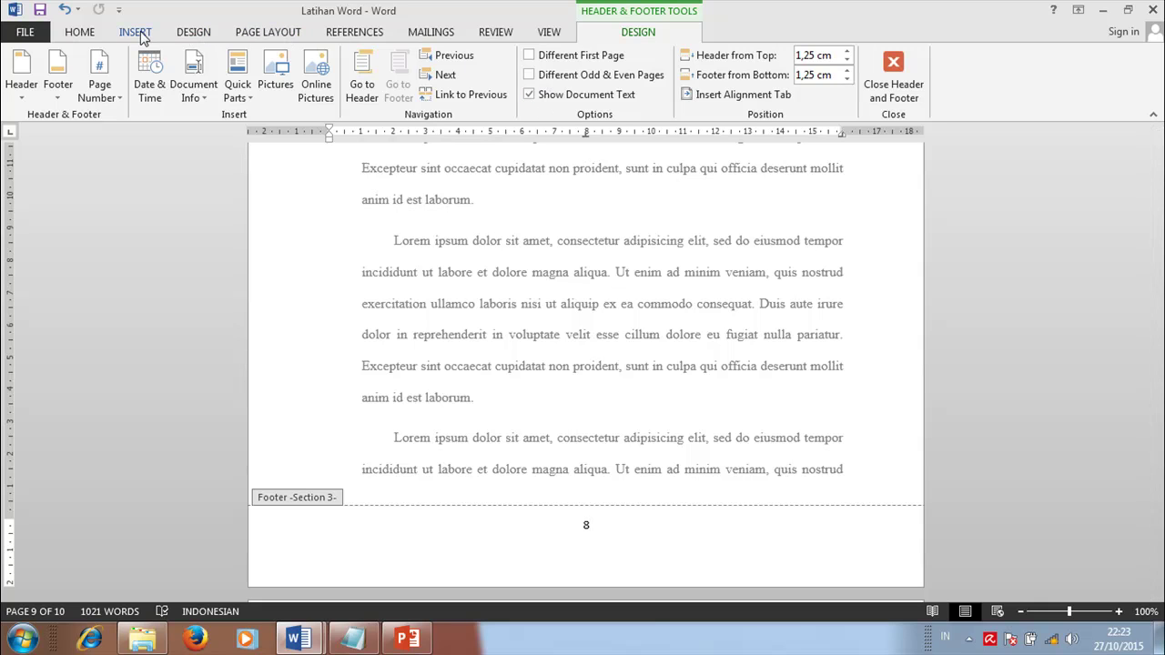
- Set the Section 3 page numbering to start at 1 in the 1, 2, 3 format and check the footers around it
click(115, 100)
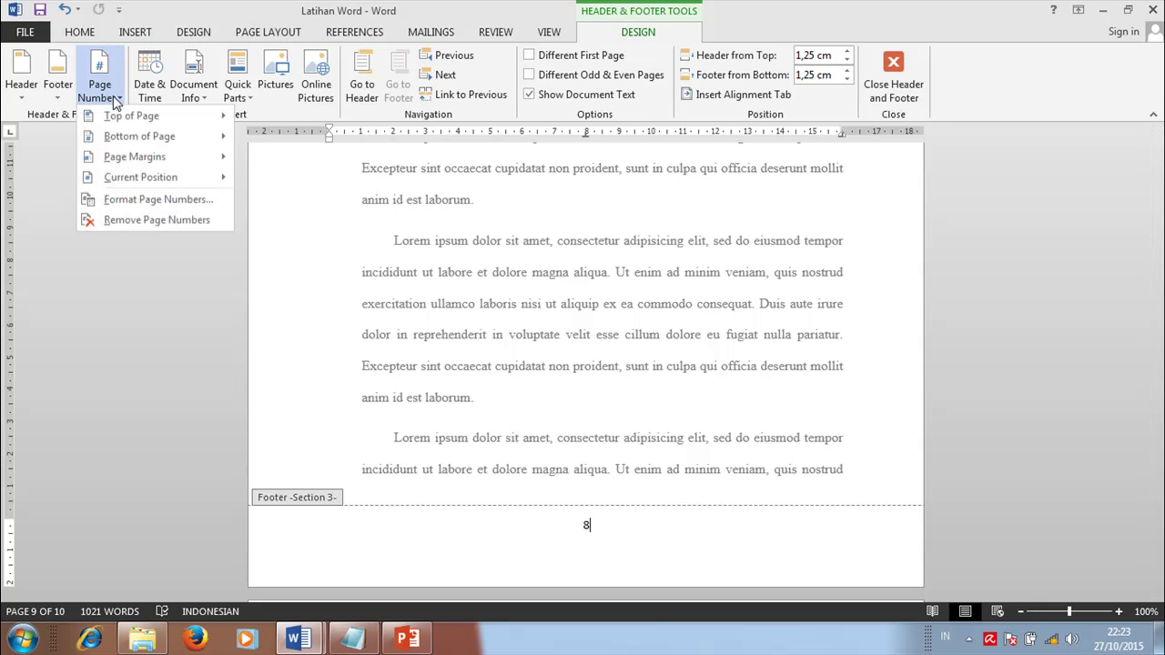
click(150, 199)
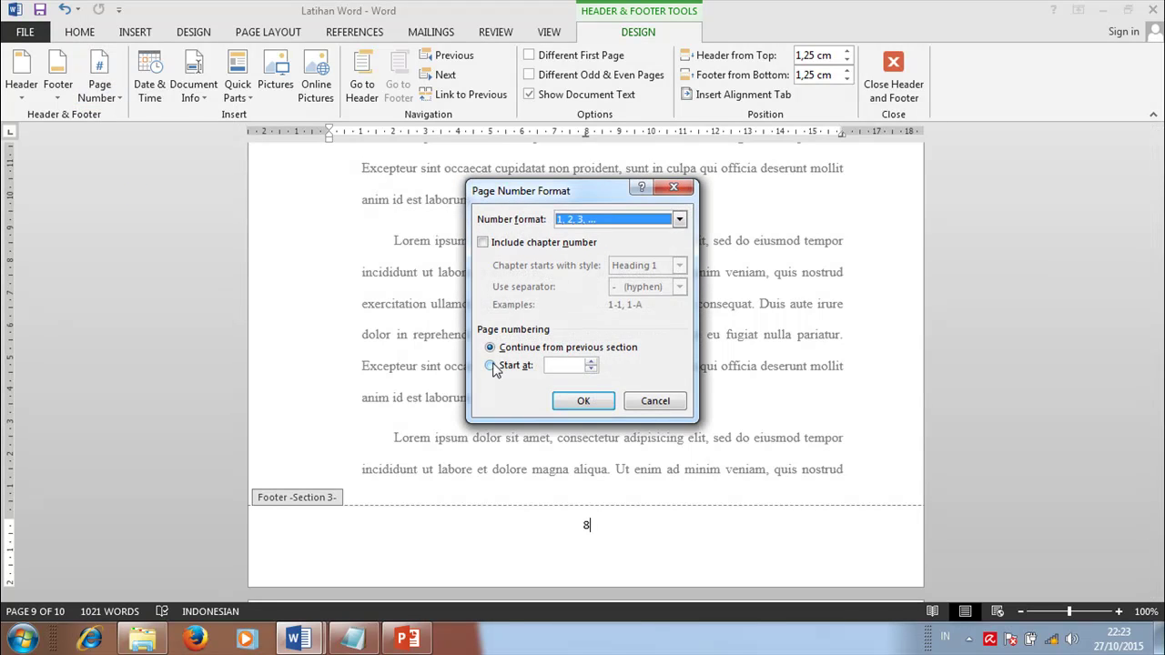
click(583, 401)
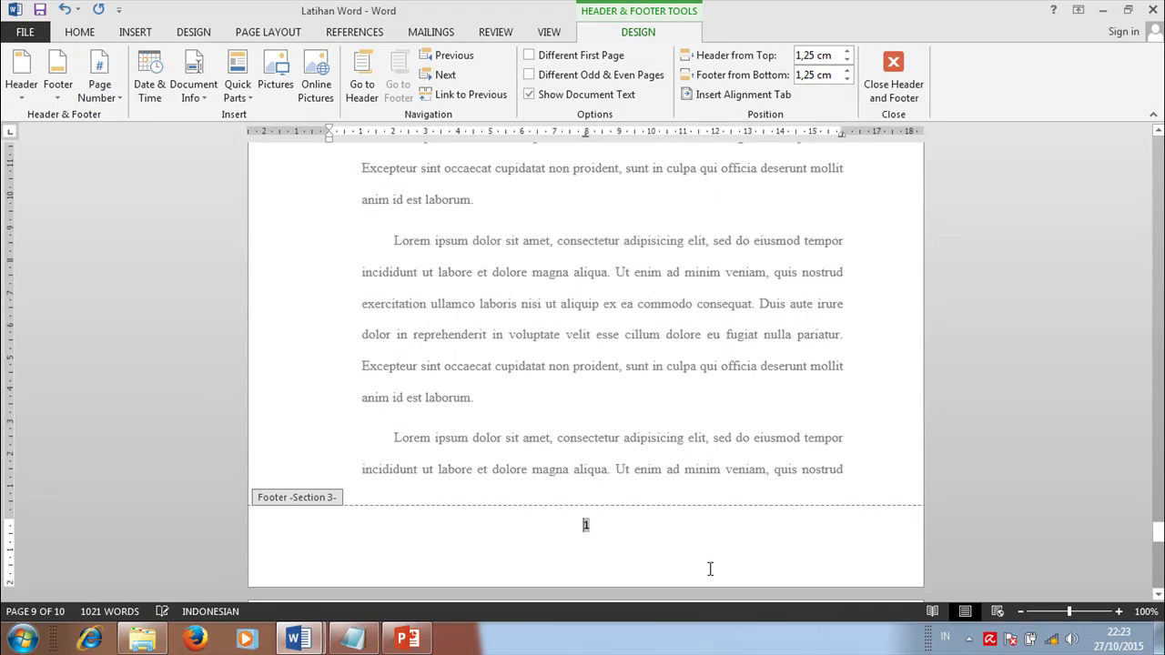
scroll(649, 538, up, 10)
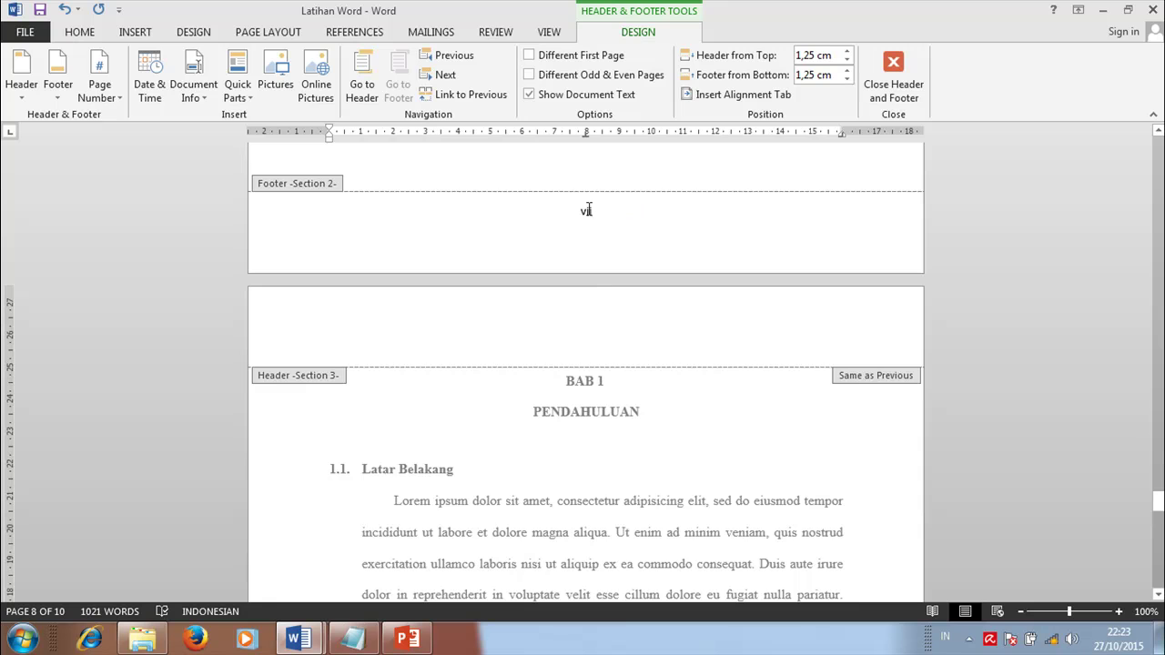
scroll(655, 285, up, 3)
drag(1157, 499, 1160, 536)
scroll(692, 395, down, 5)
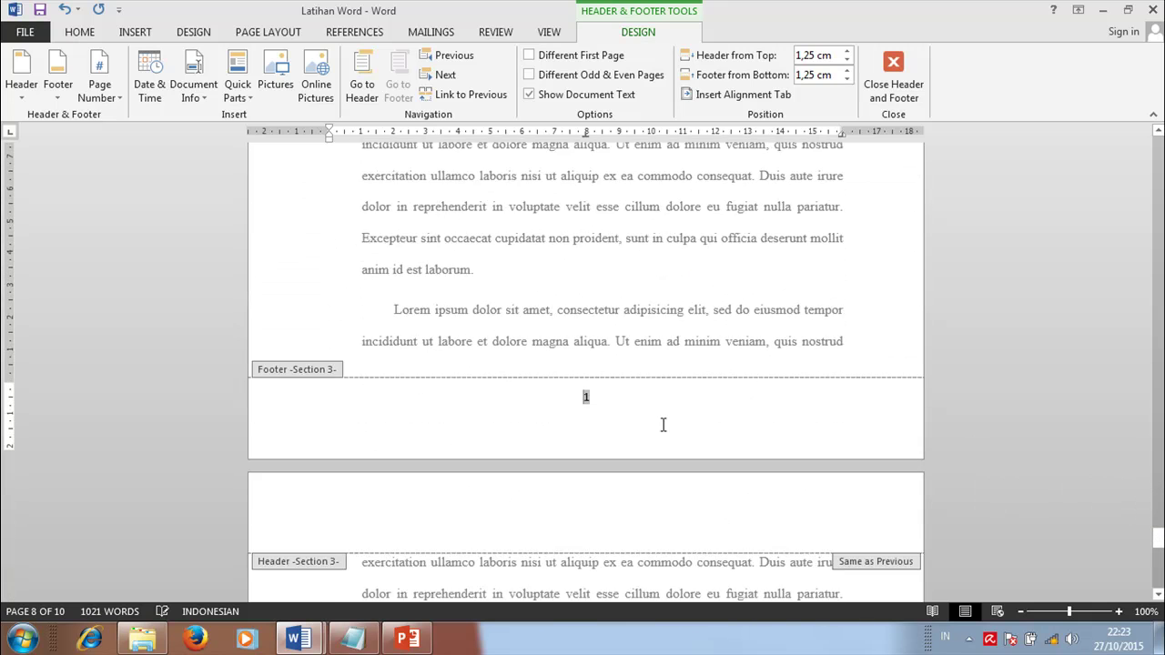
- Try a different first page header and footer for Section 3
scroll(651, 392, down, 10)
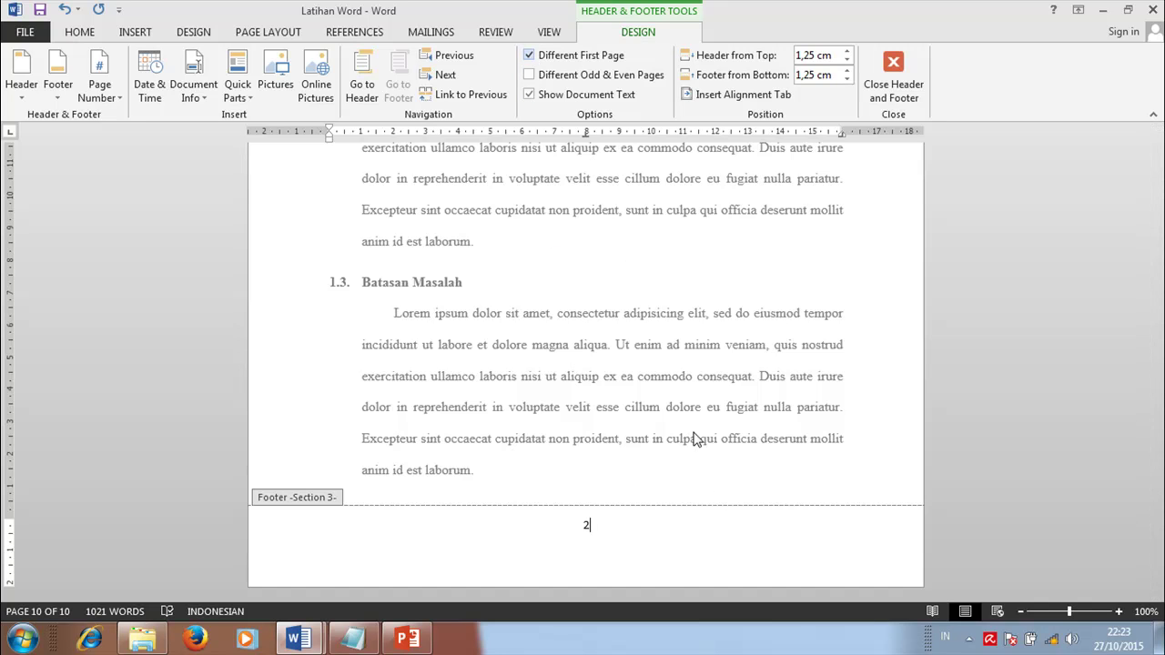
scroll(693, 439, up, 10)
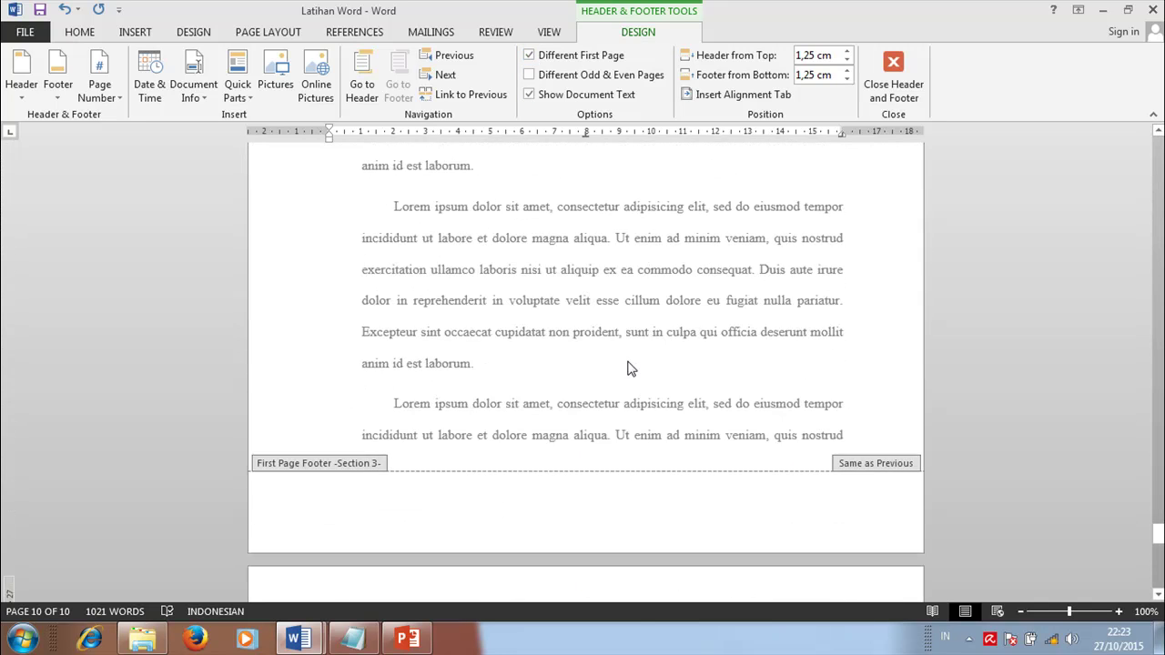
scroll(630, 369, up, 10)
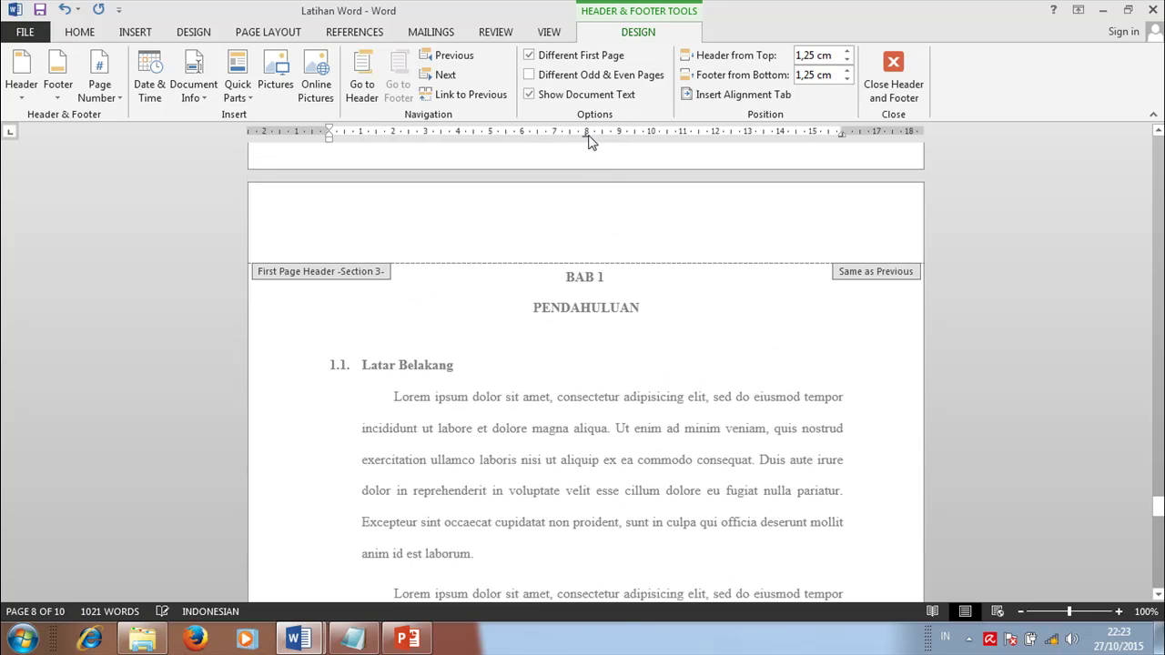
click(528, 55)
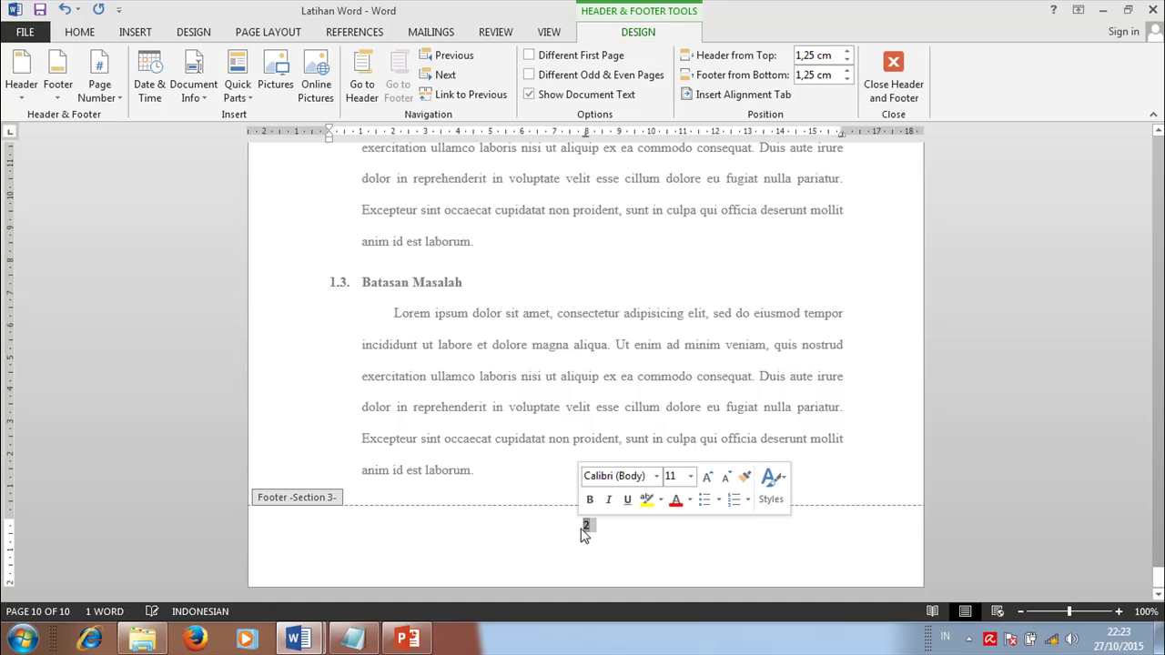
- Remove the page number from the Section 3 footer and start inserting a page number from the Section 3 header
scroll(697, 491, up, 6)
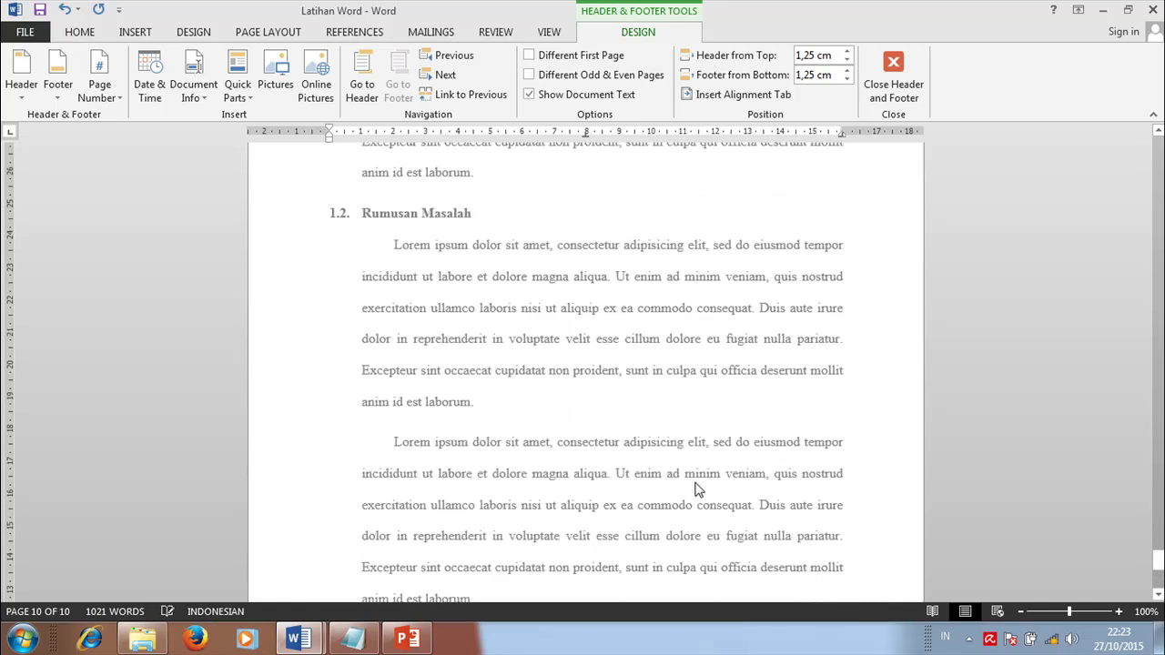
scroll(687, 468, up, 2)
scroll(683, 467, down, 5)
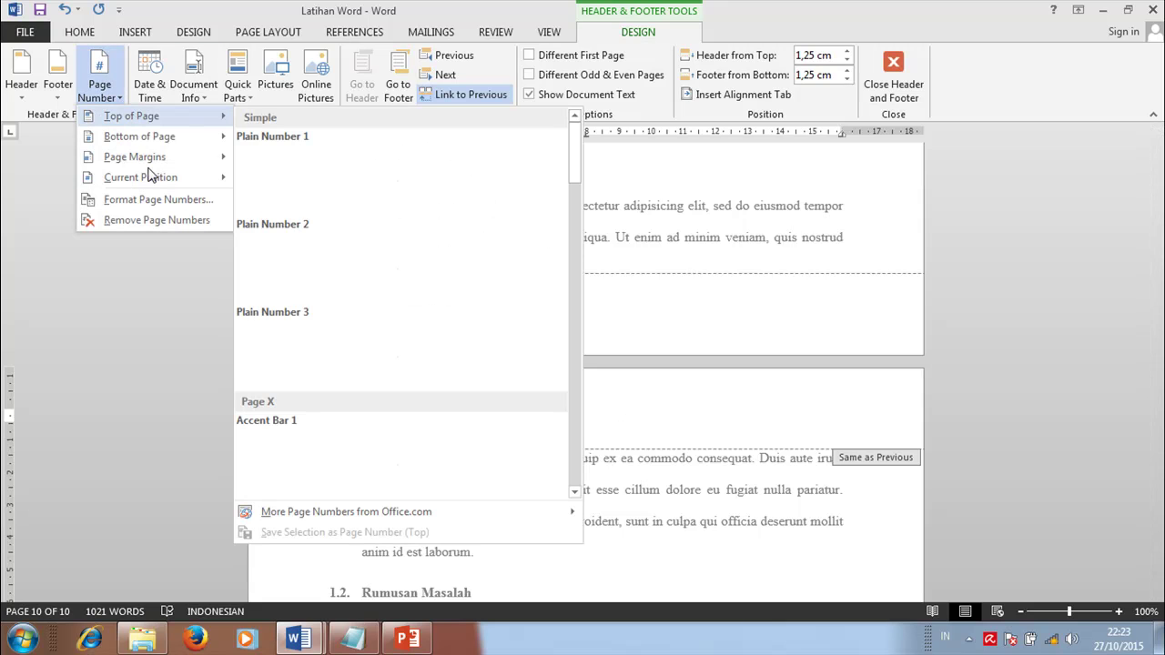
mouse_move(194, 136)
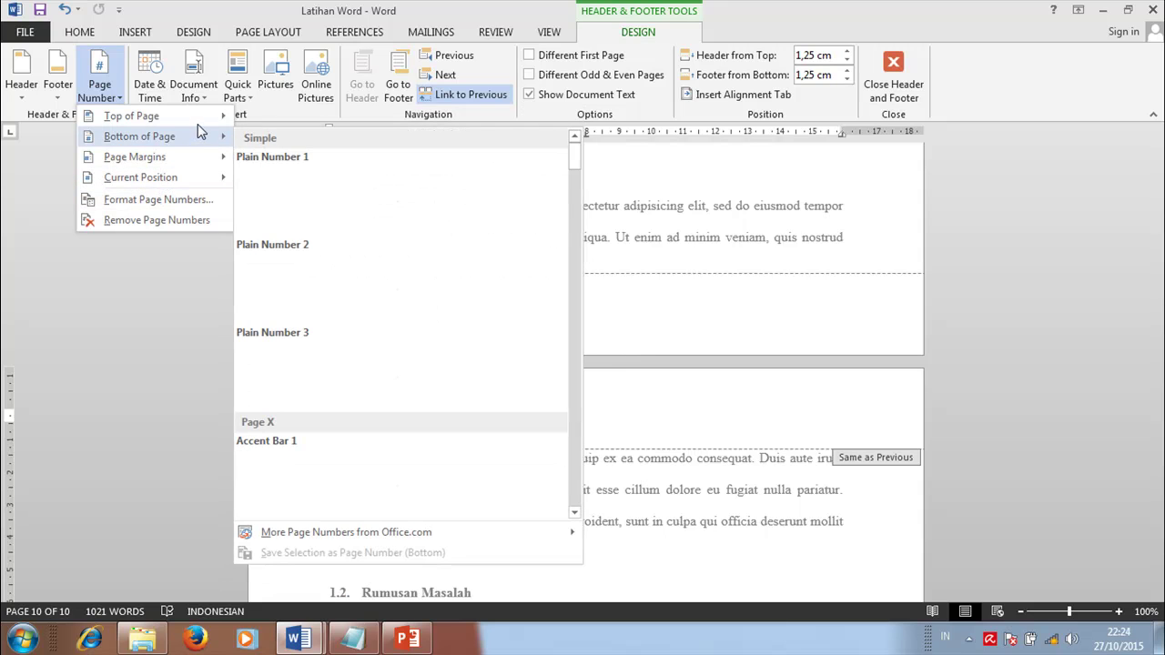
- Insert a Plain Number 3 page number in the section 3 header and turn on Different First Page for that section
mouse_move(203, 116)
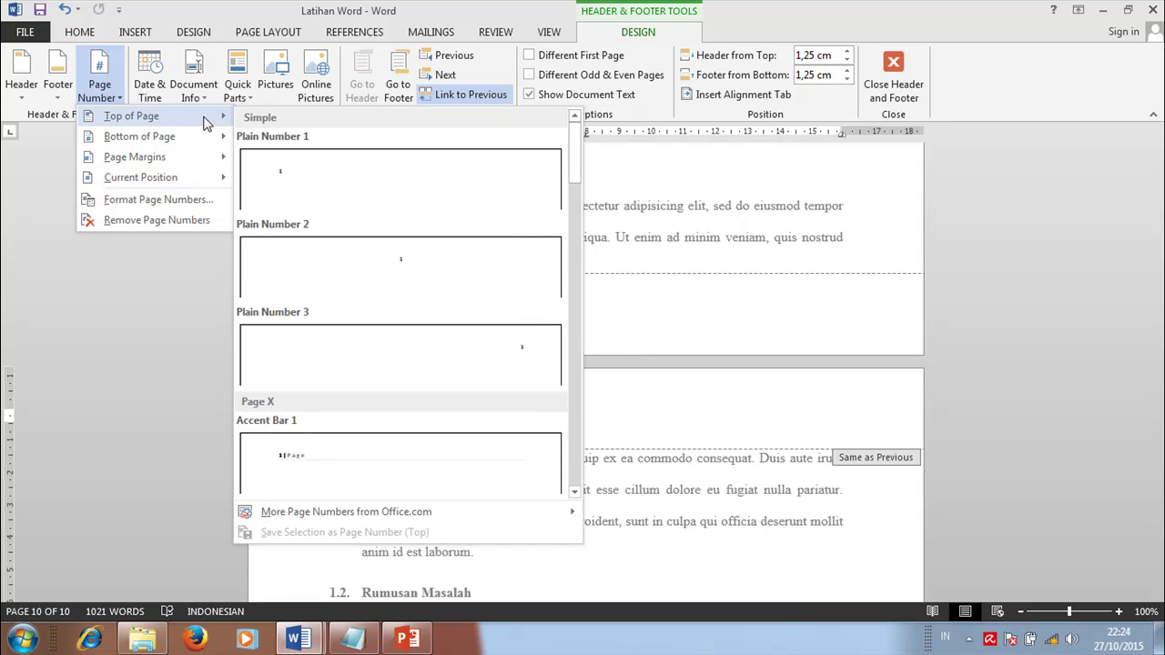
click(483, 355)
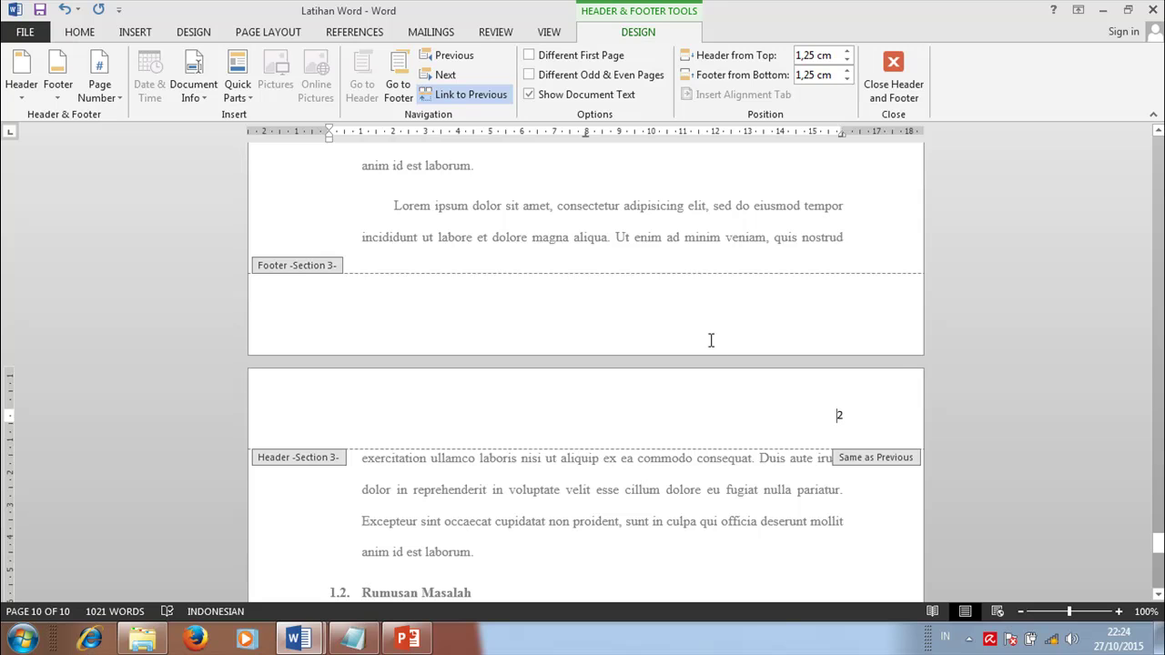
scroll(801, 440, up, 10)
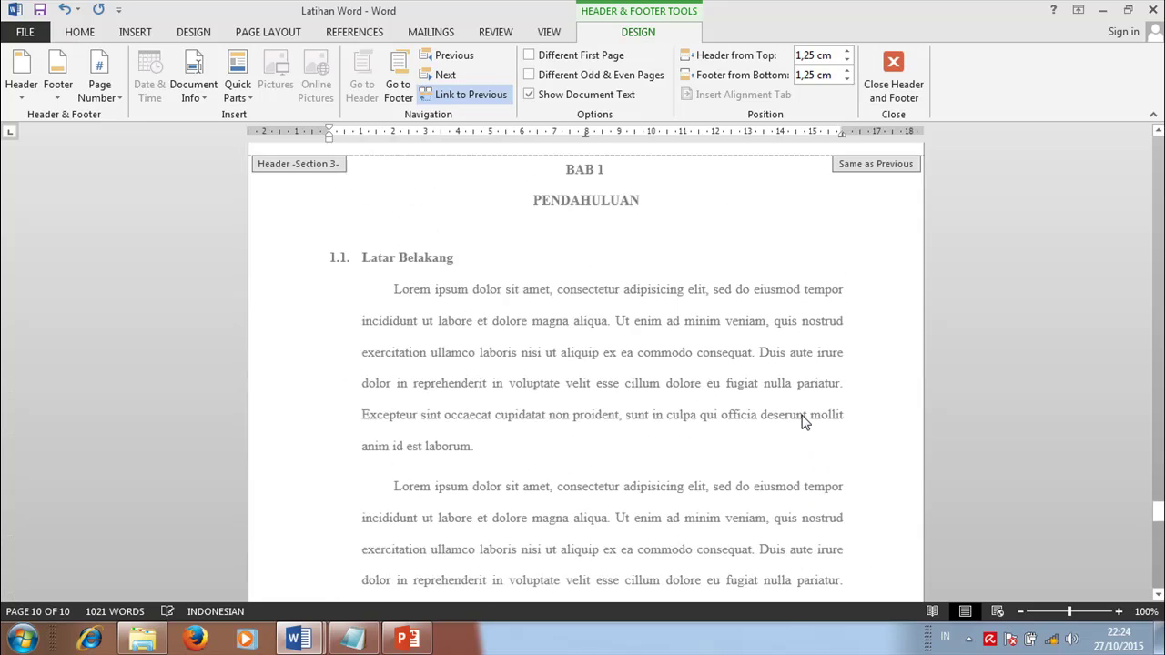
scroll(829, 265, up, 2)
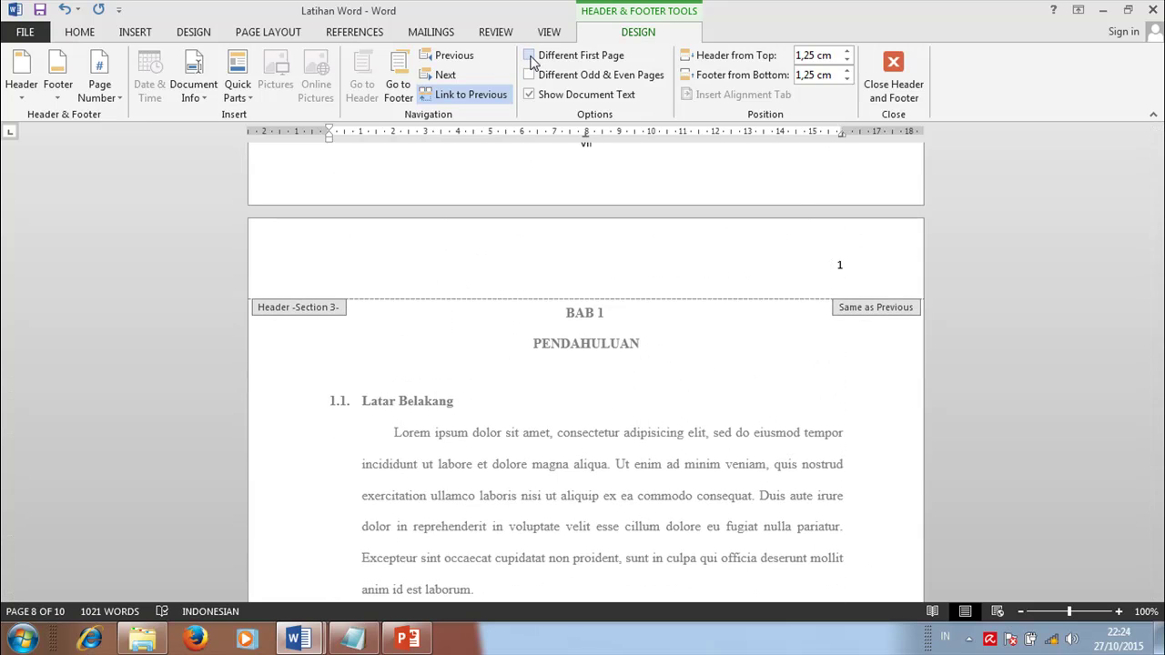
scroll(689, 295, up, 5)
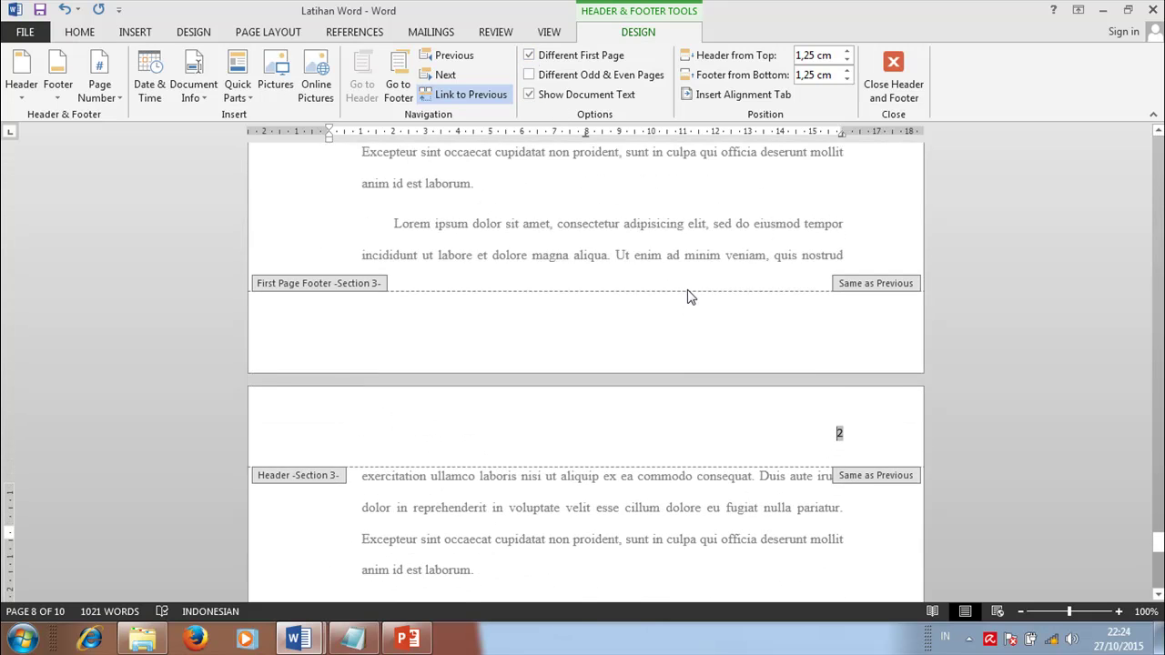
- Unlink the section 3 header from the previous section
scroll(689, 296, down, 5)
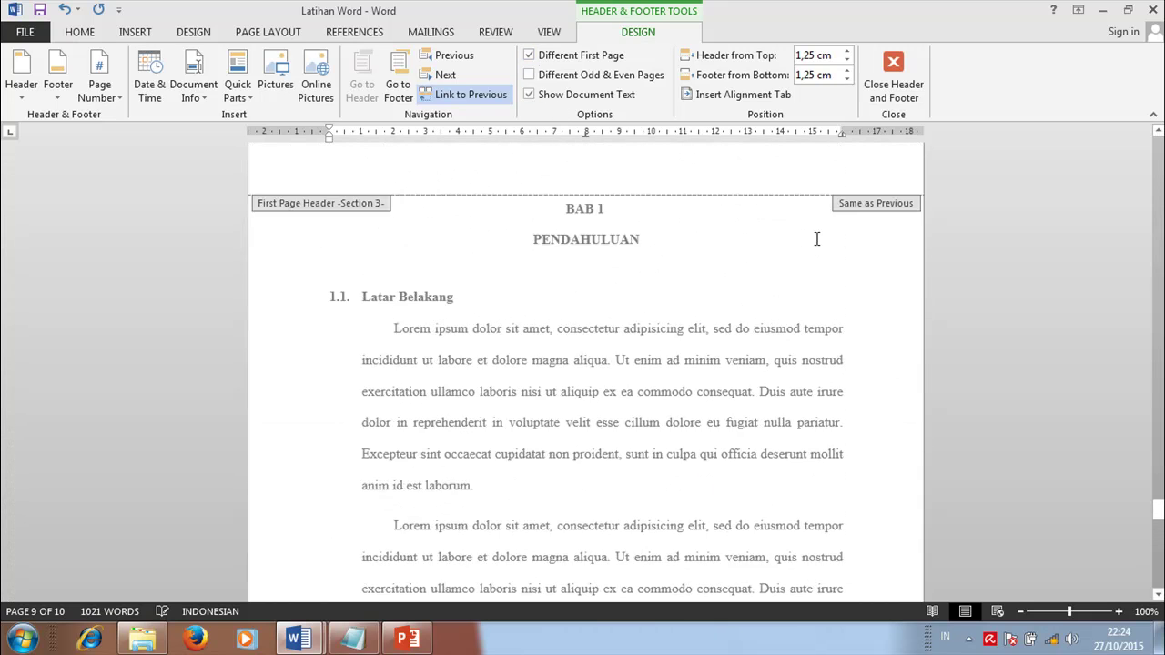
scroll(816, 325, up, 8)
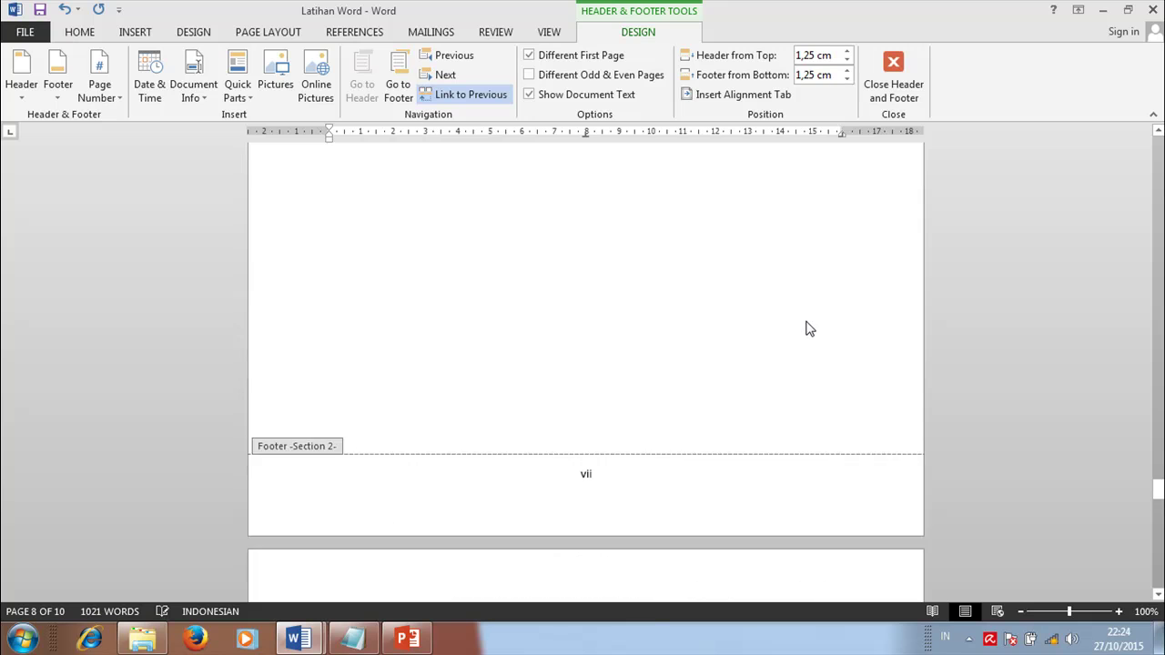
scroll(808, 329, up, 5)
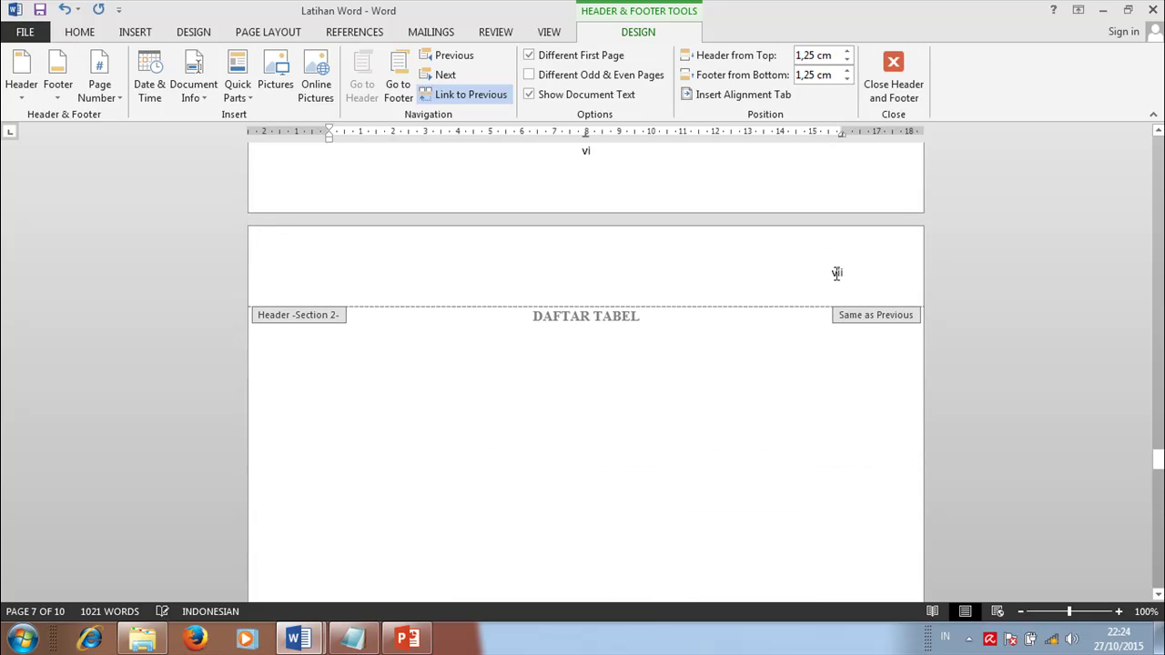
scroll(828, 319, down, 12)
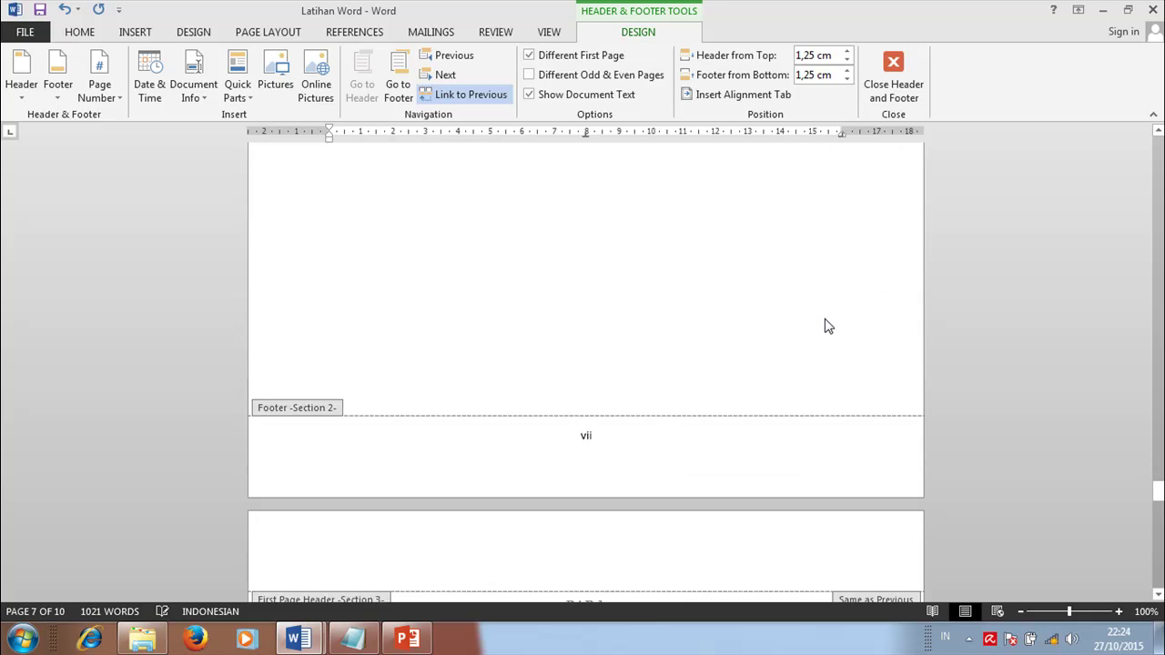
scroll(792, 358, down, 10)
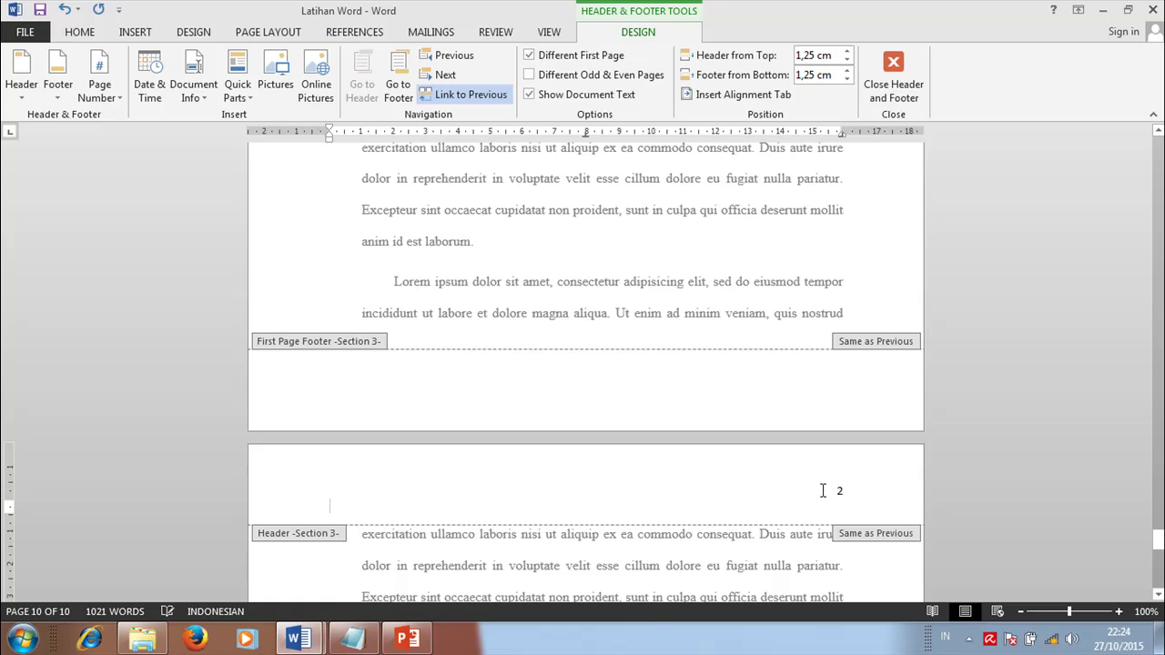
click(495, 97)
scroll(1001, 318, down, 3)
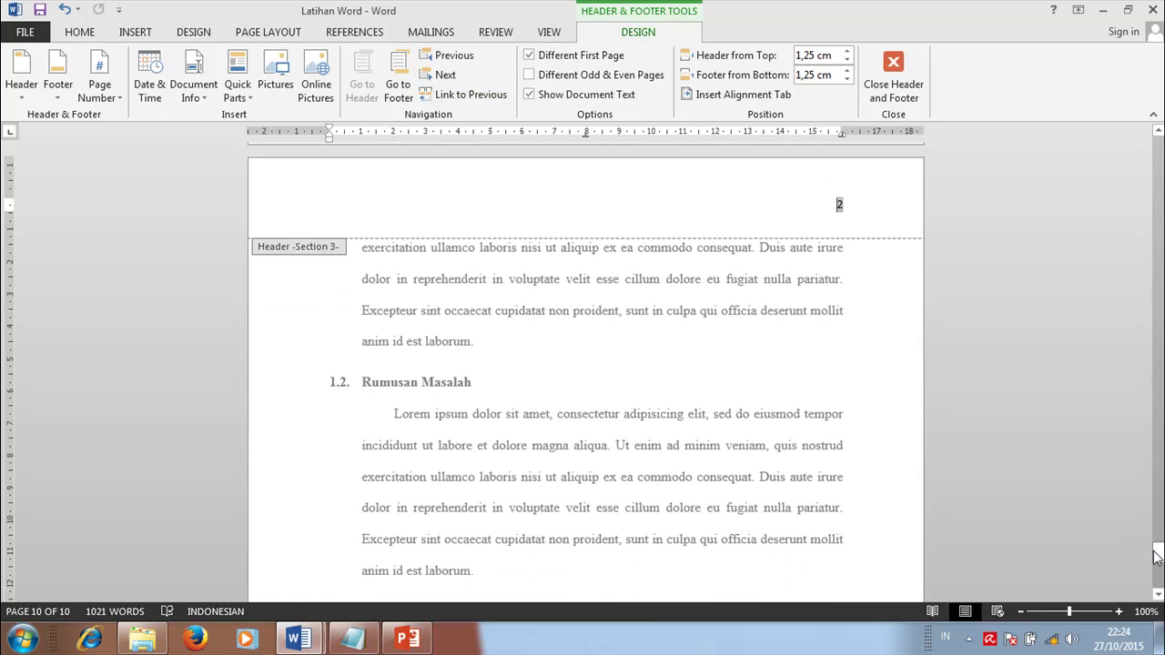
- Delete the page number from the section 2 header on the DAFTAR TABEL page
drag(1158, 557, 1157, 452)
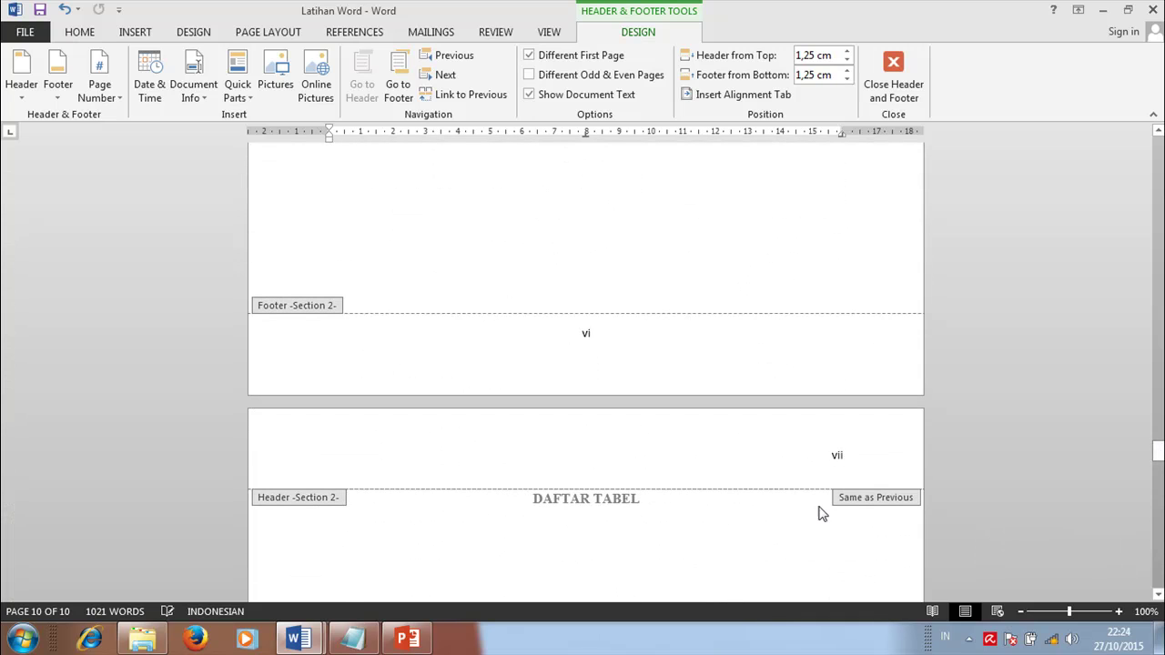
double_click(828, 455)
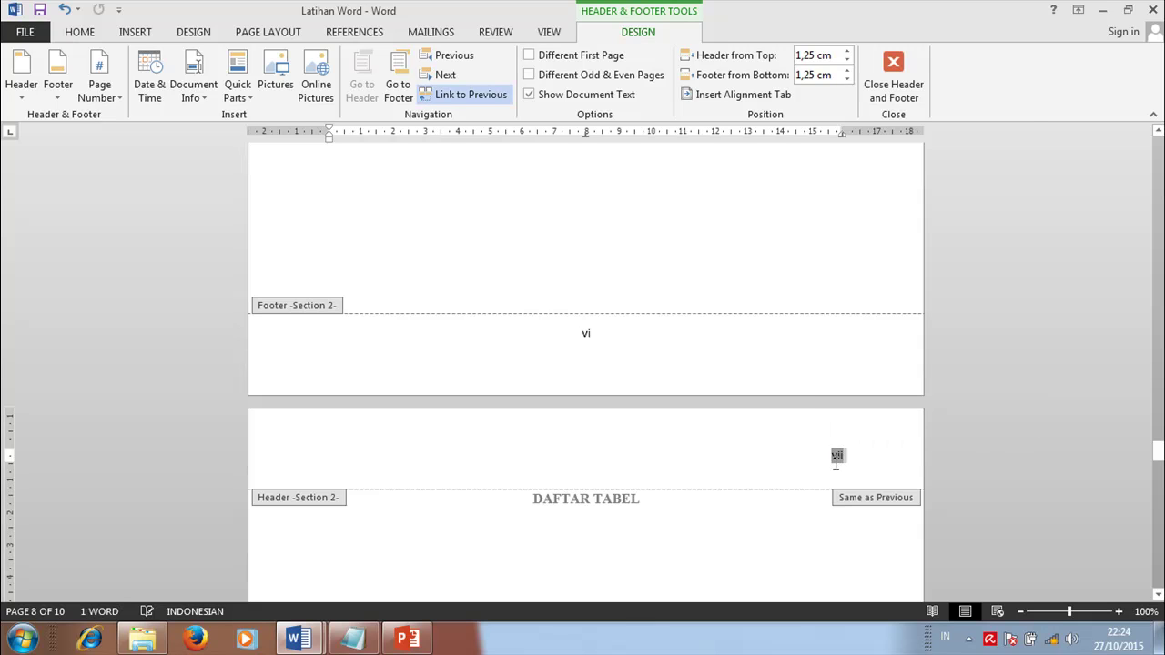
scroll(824, 307, down, 5)
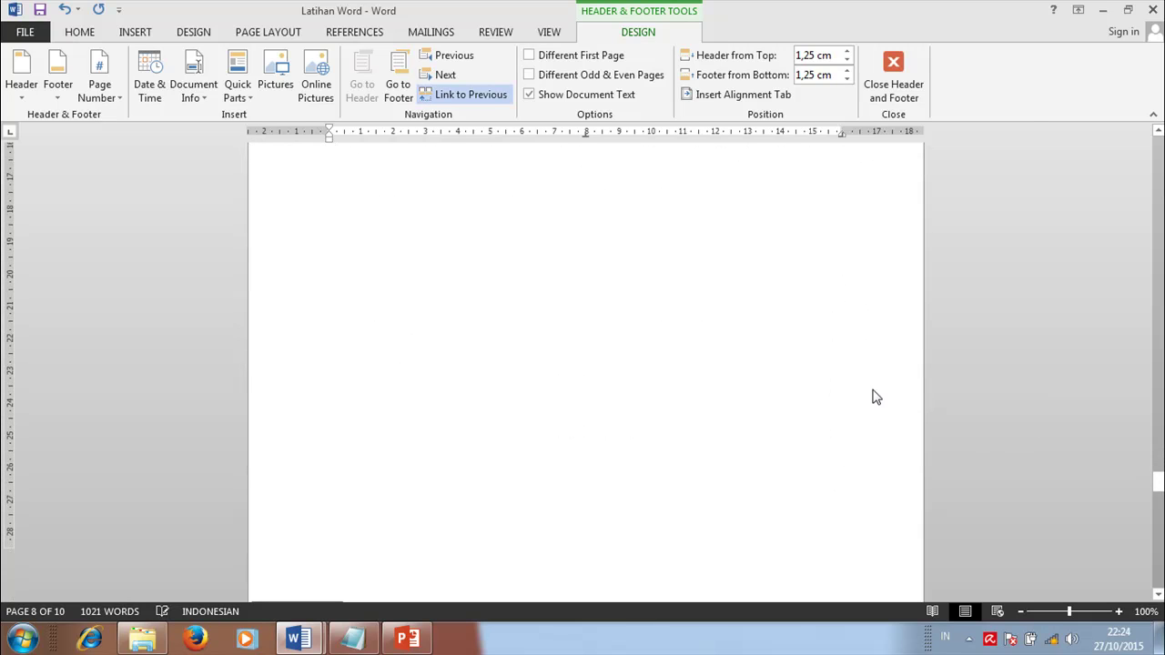
- Insert a centred Plain Number 2 page number in the first page footer of section 3
scroll(872, 397, down, 2)
mouse_move(1156, 499)
mouse_down()
mouse_move(1156, 145)
mouse_move(1159, 350)
mouse_move(1140, 511)
mouse_up()
scroll(777, 440, down, 5)
scroll(778, 439, down, 4)
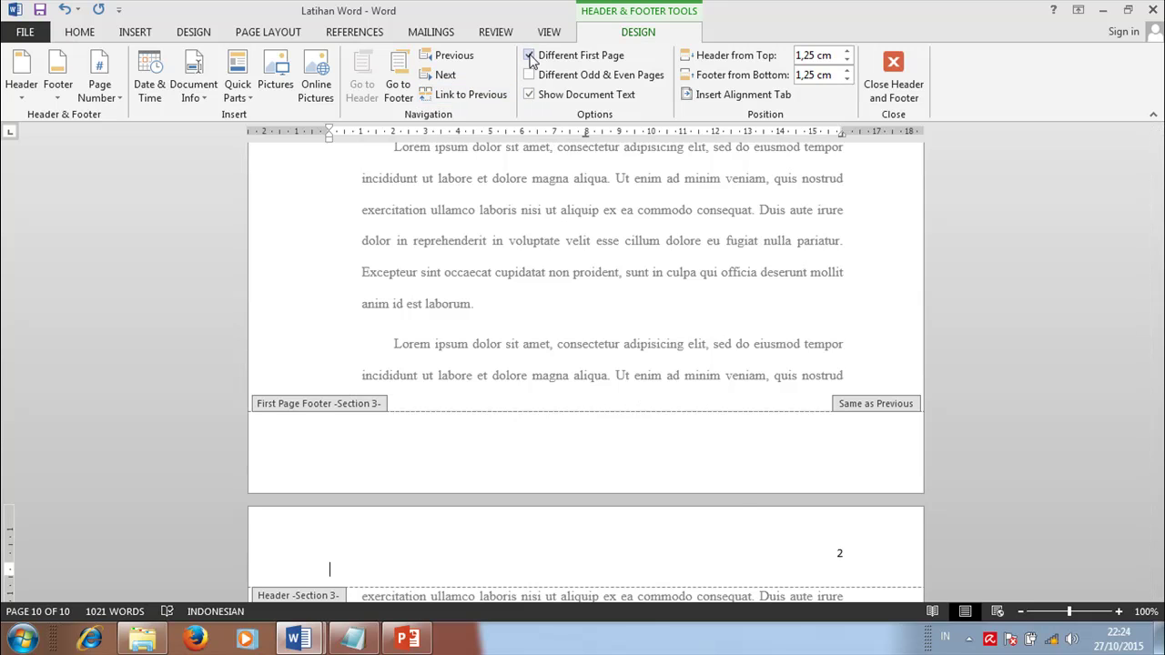
click(616, 444)
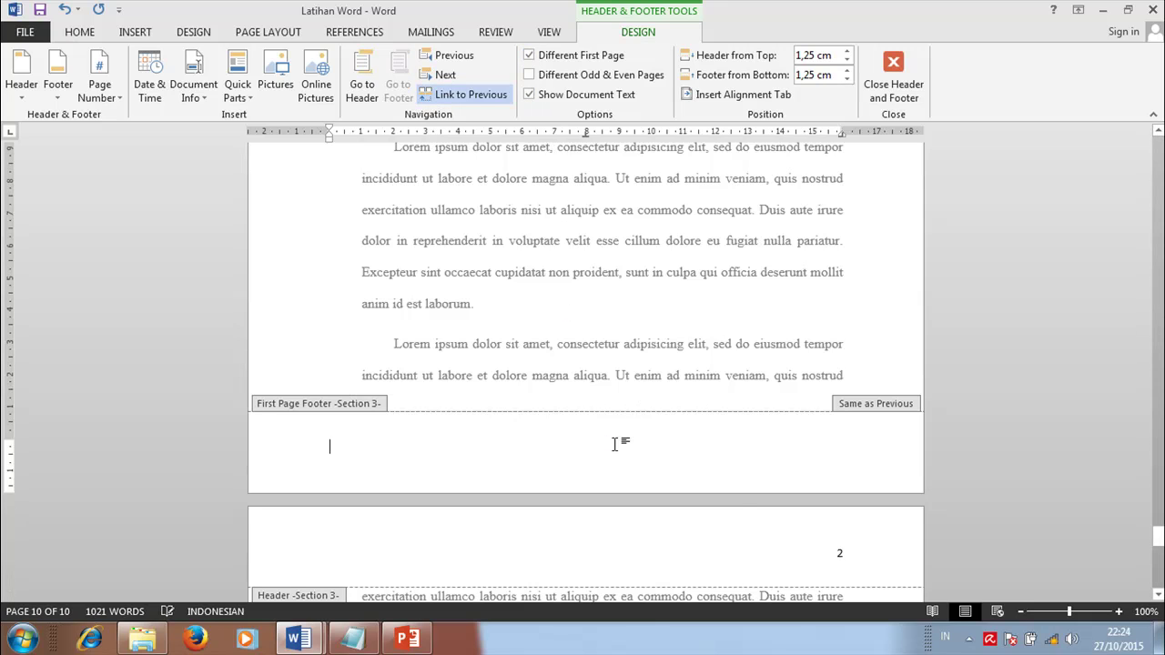
click(115, 103)
mouse_move(184, 138)
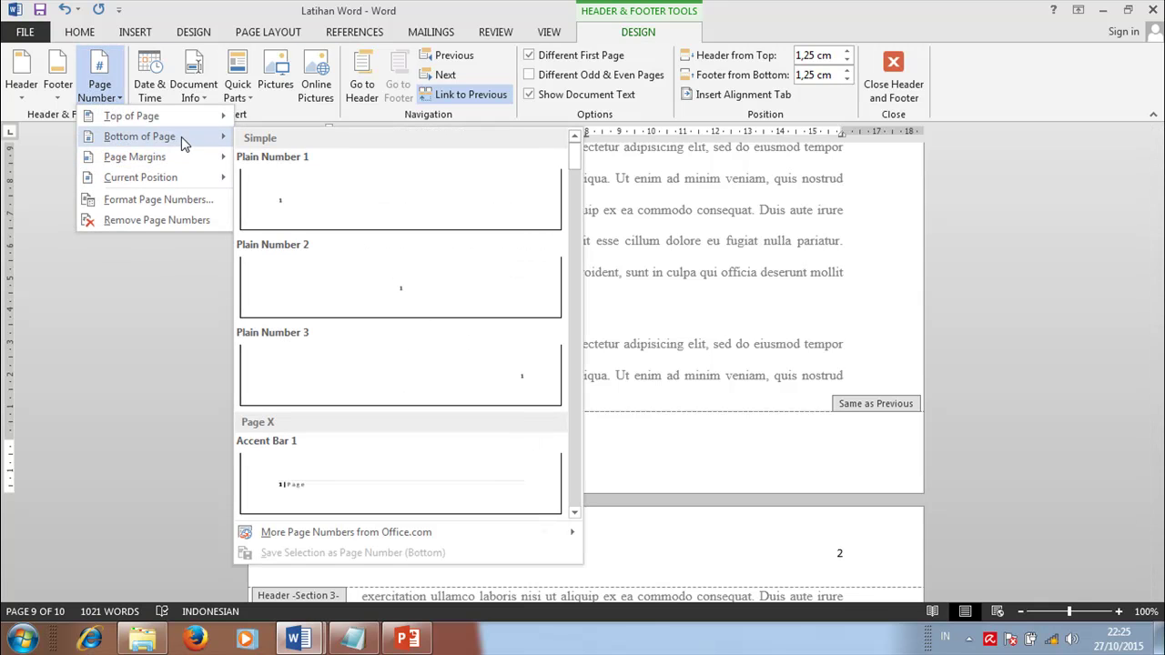
click(398, 298)
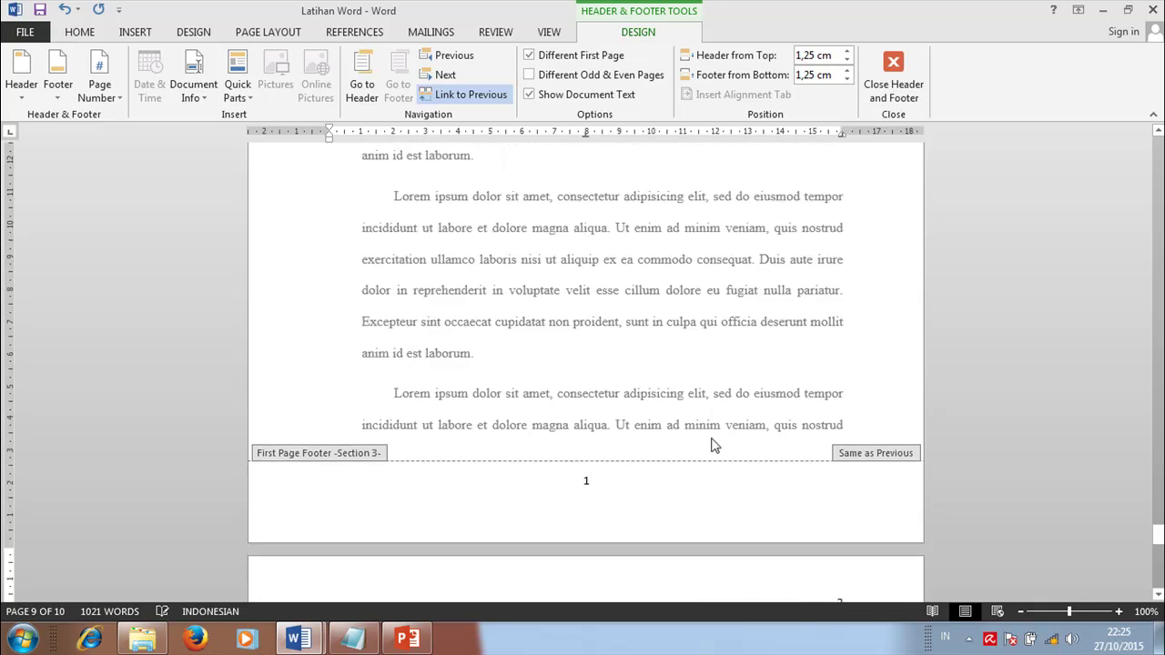
- Check the header and footer page numbers throughout the document, from the cover to the last page of BAB 1
scroll(727, 426, up, 10)
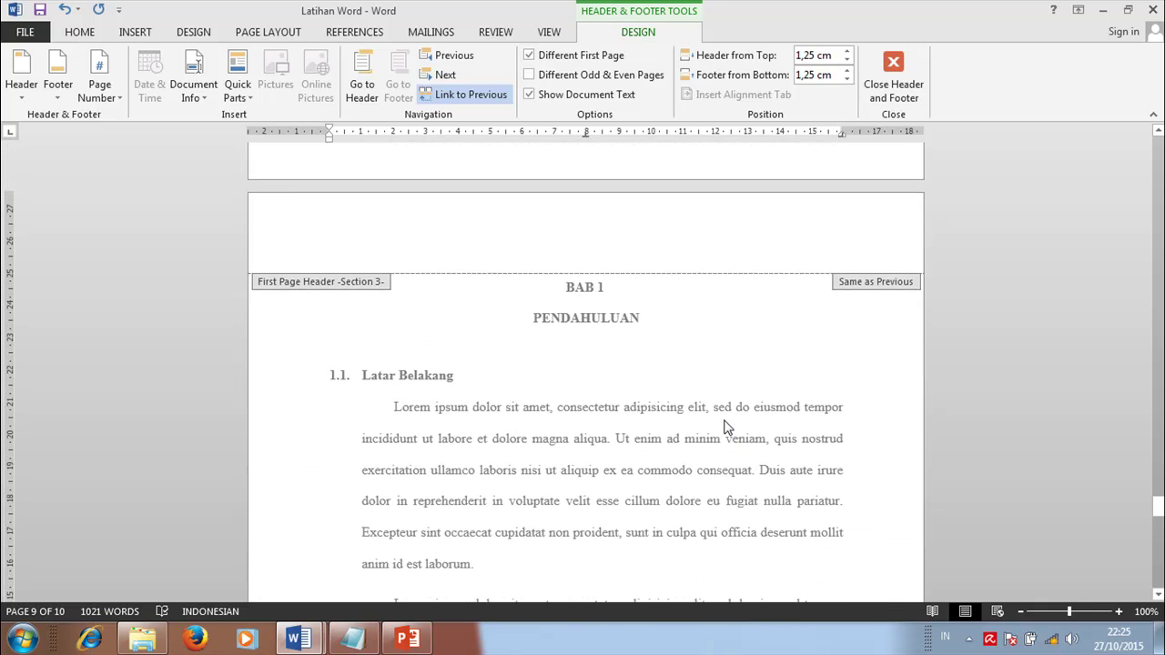
scroll(737, 502, down, 15)
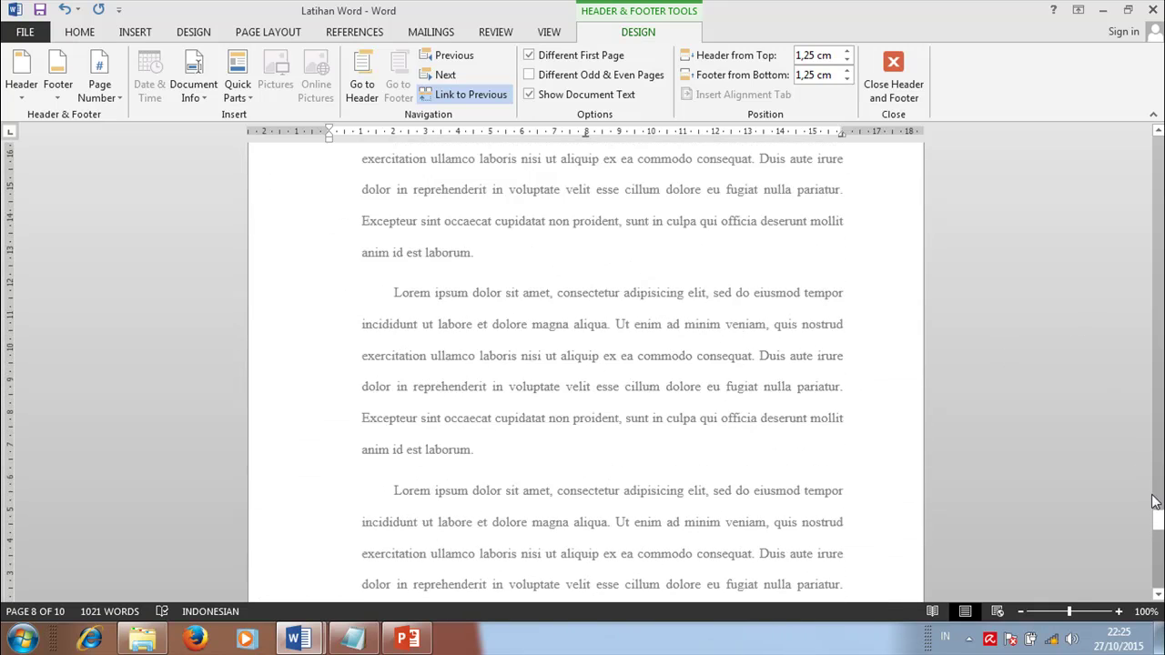
scroll(737, 502, down, 10)
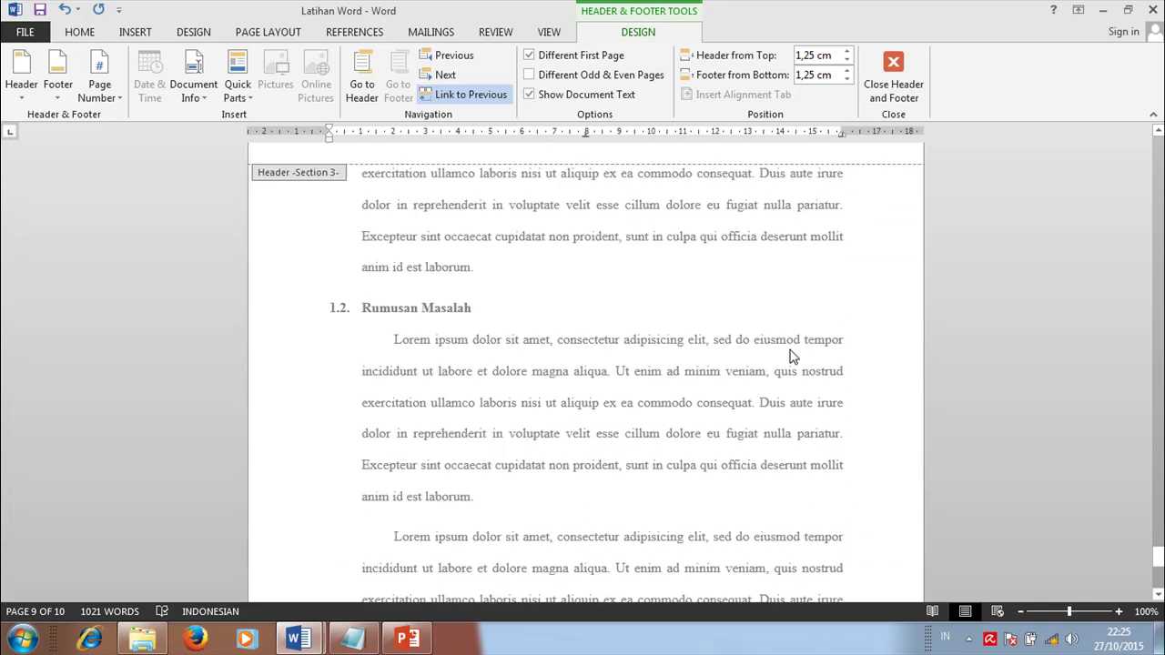
scroll(787, 370, down, 5)
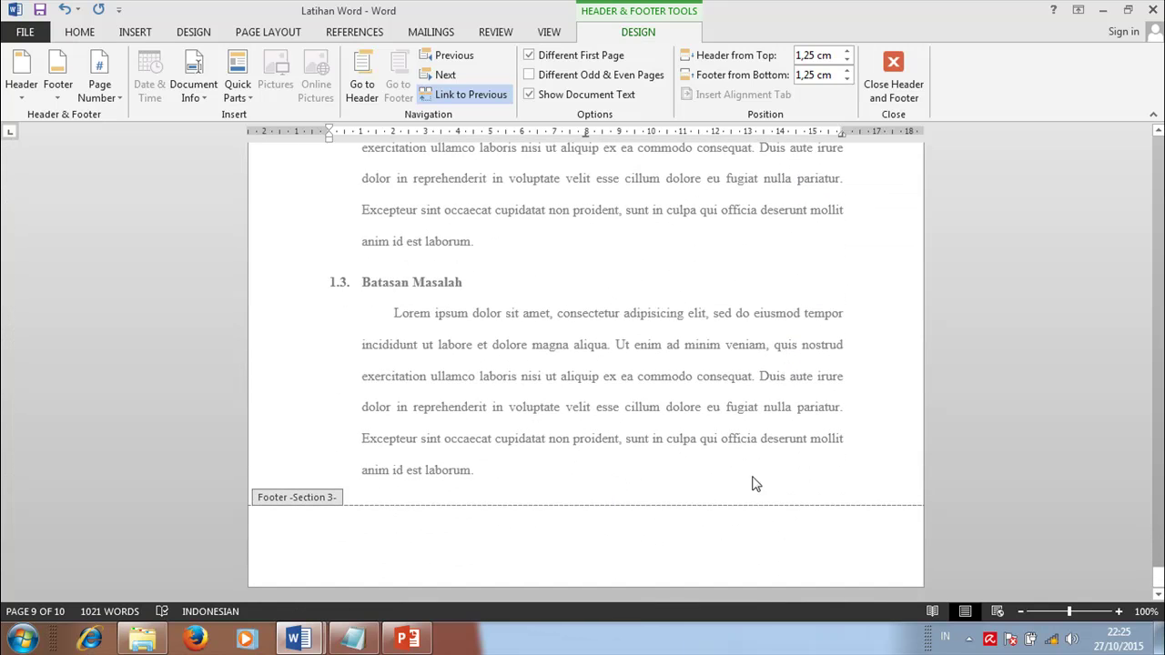
scroll(913, 242, up, 5)
drag(1157, 573, 1160, 113)
scroll(829, 283, down, 5)
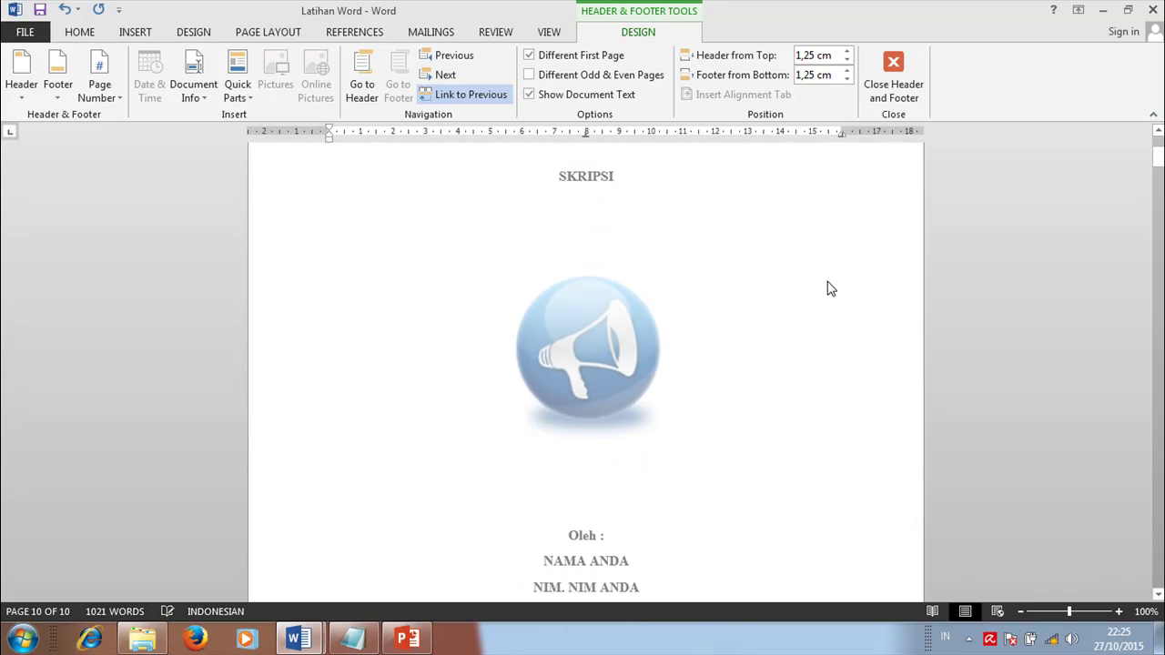
scroll(822, 301, down, 20)
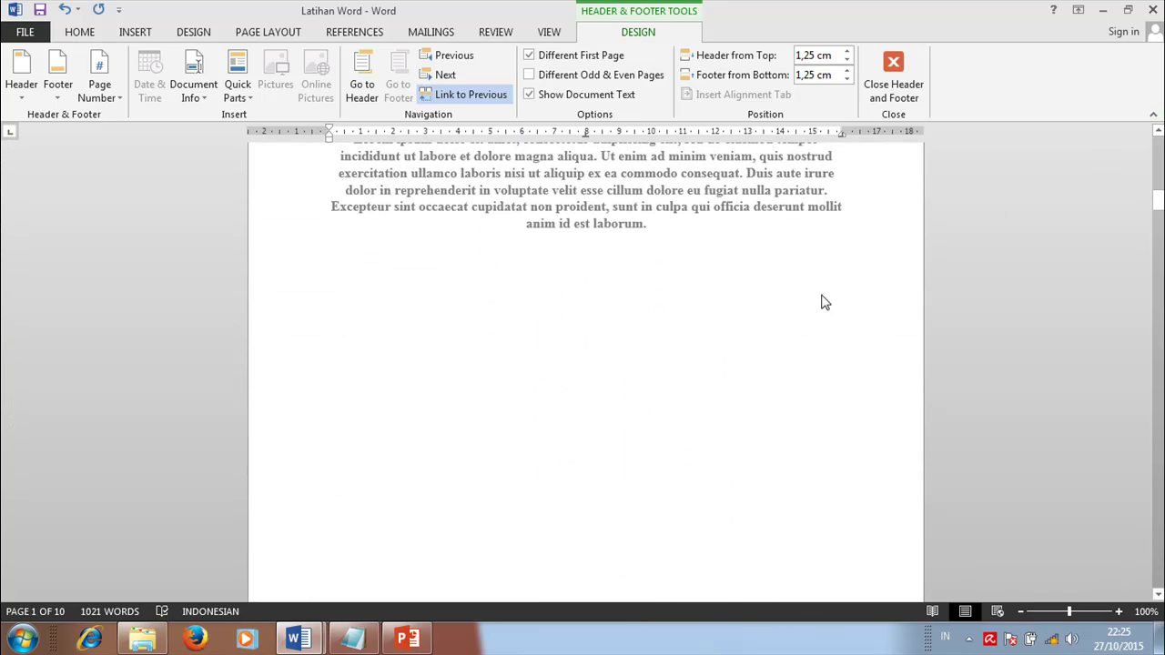
scroll(925, 458, down, 14)
scroll(943, 457, up, 15)
scroll(933, 446, down, 5)
scroll(933, 441, down, 15)
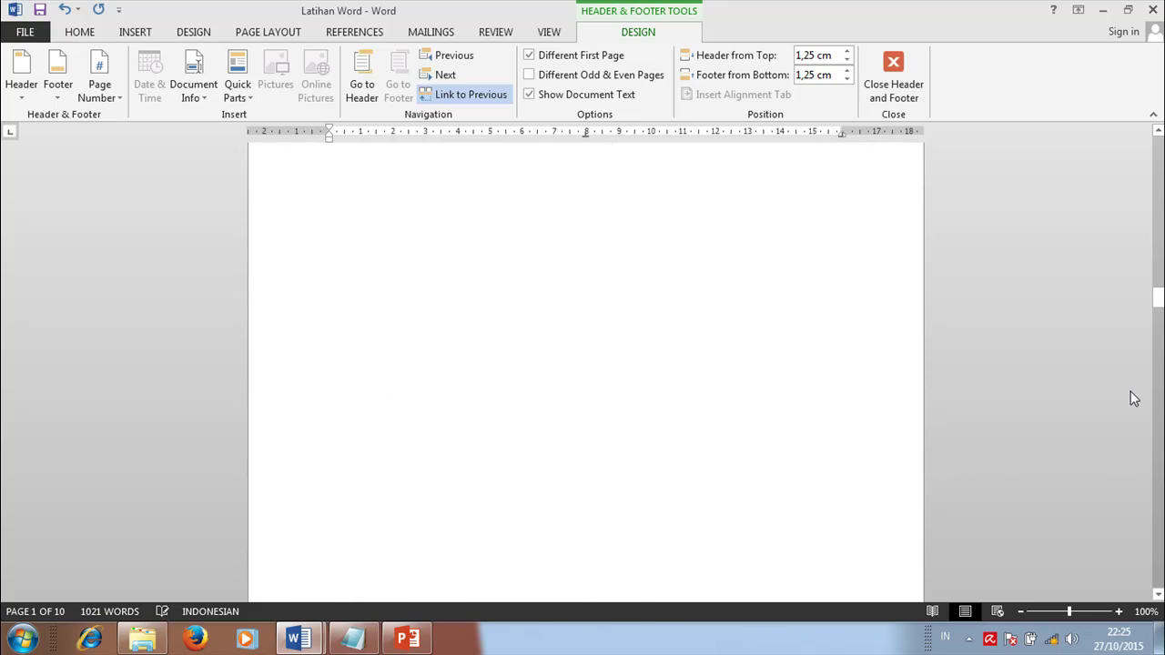
scroll(1138, 387, down, 12)
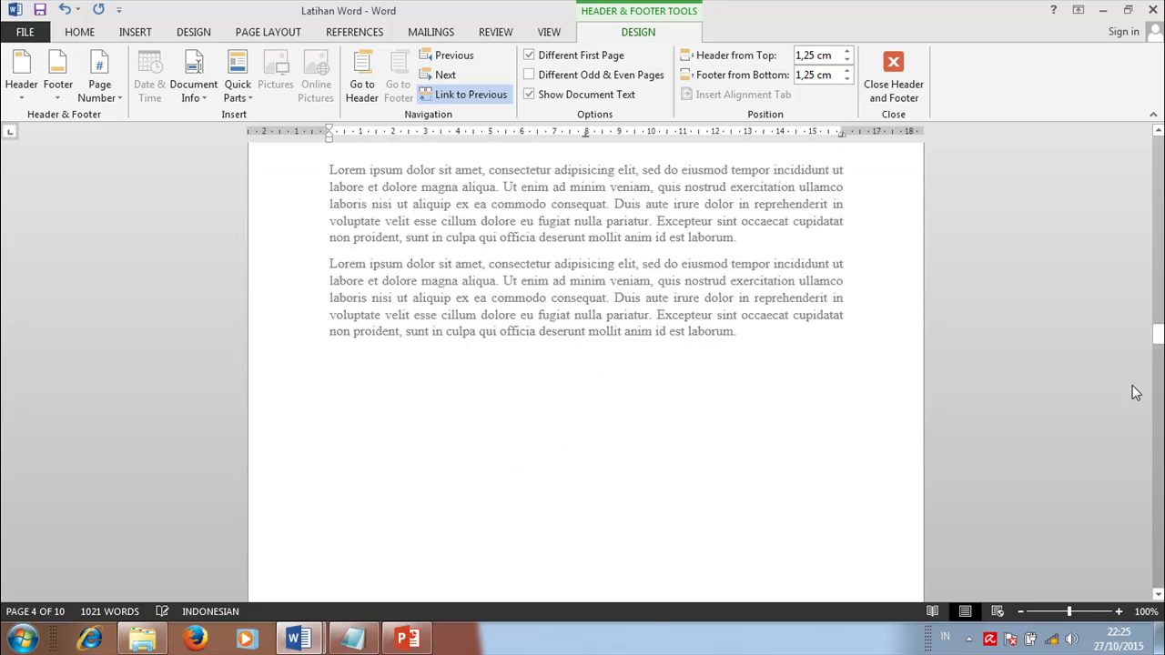
scroll(902, 439, down, 10)
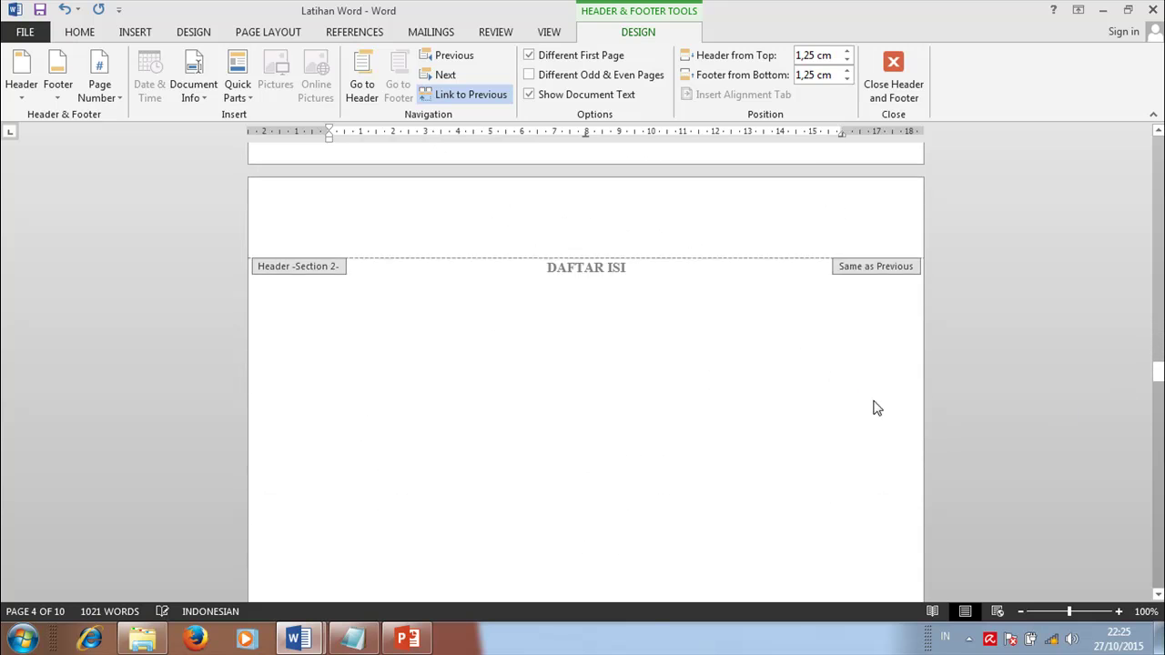
scroll(964, 377, down, 10)
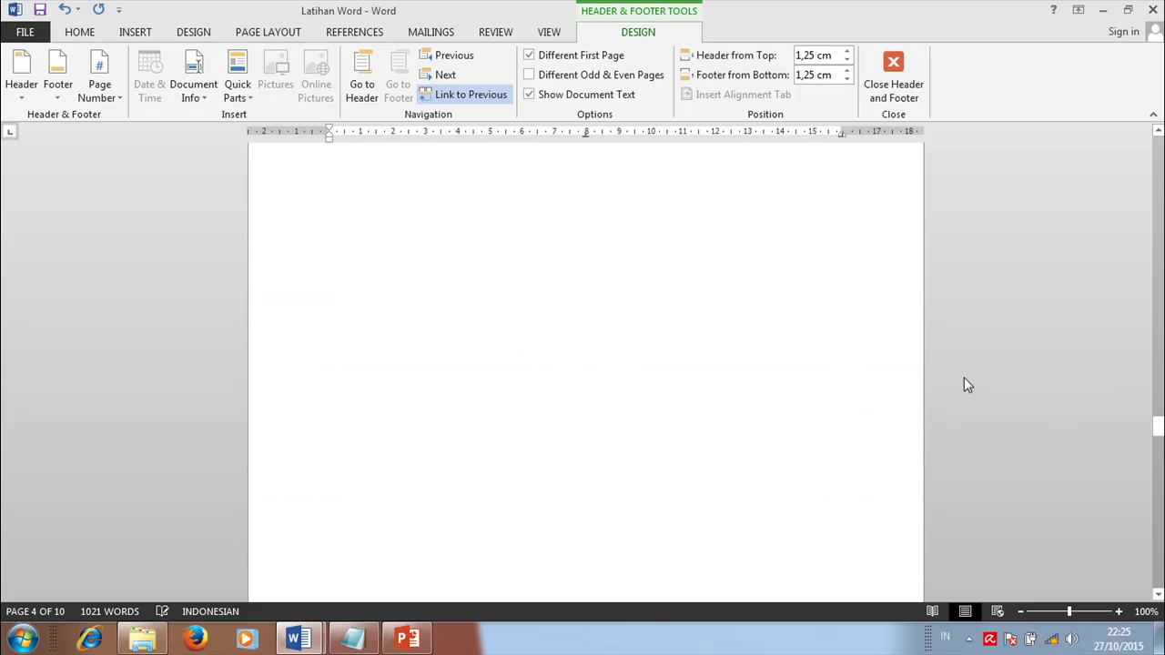
scroll(964, 377, down, 12)
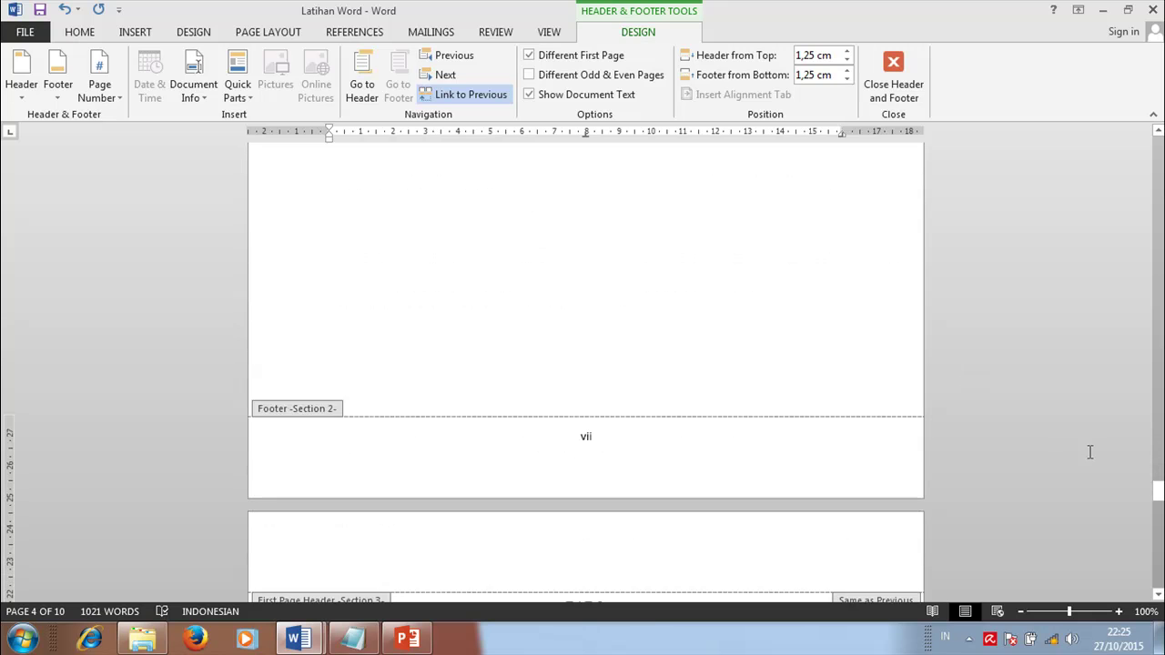
scroll(1119, 505, down, 10)
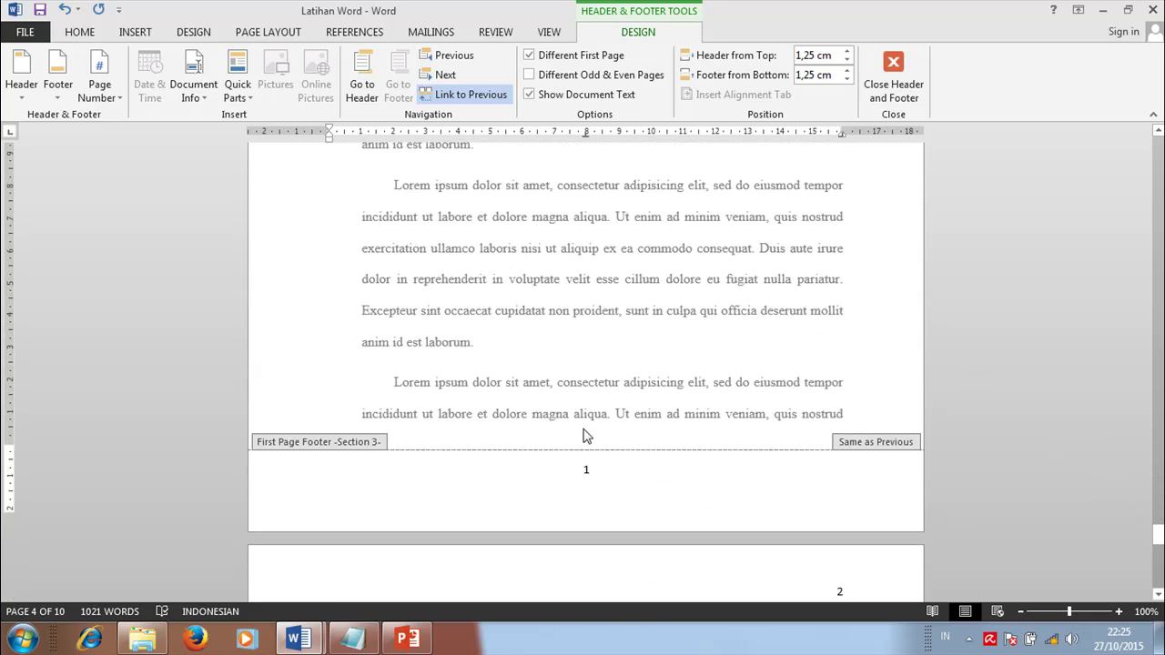
scroll(601, 443, down, 7)
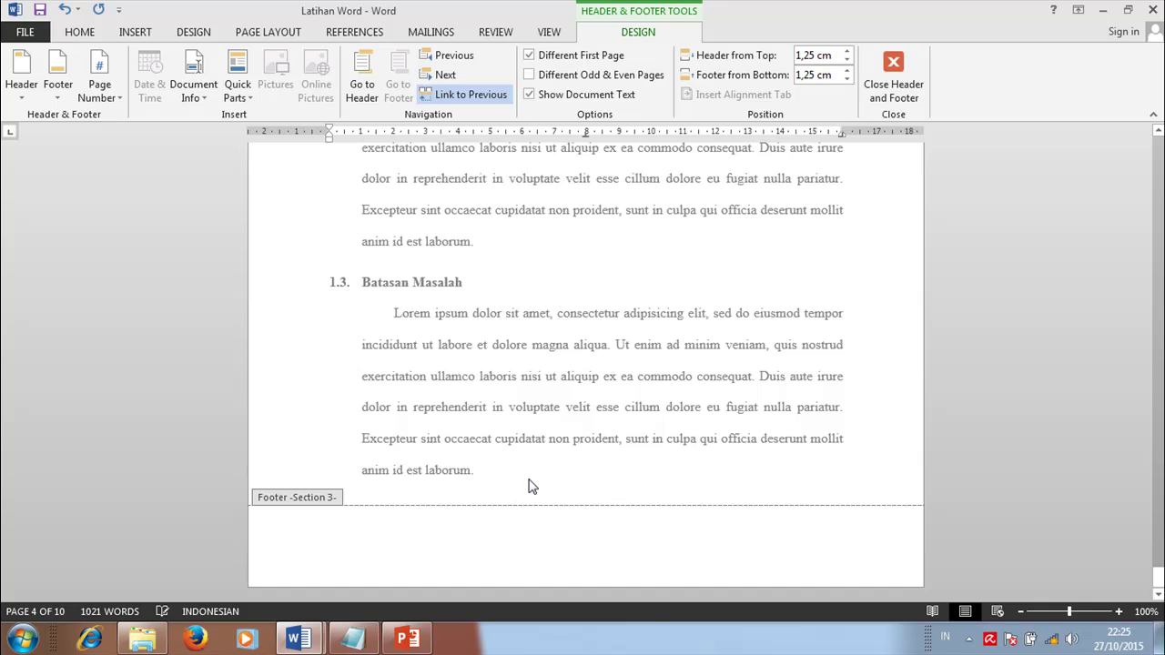
- Close header and footer editing and insert a page break after the final paragraph of Batasan Masalah
click(905, 73)
drag(1159, 234, 1158, 591)
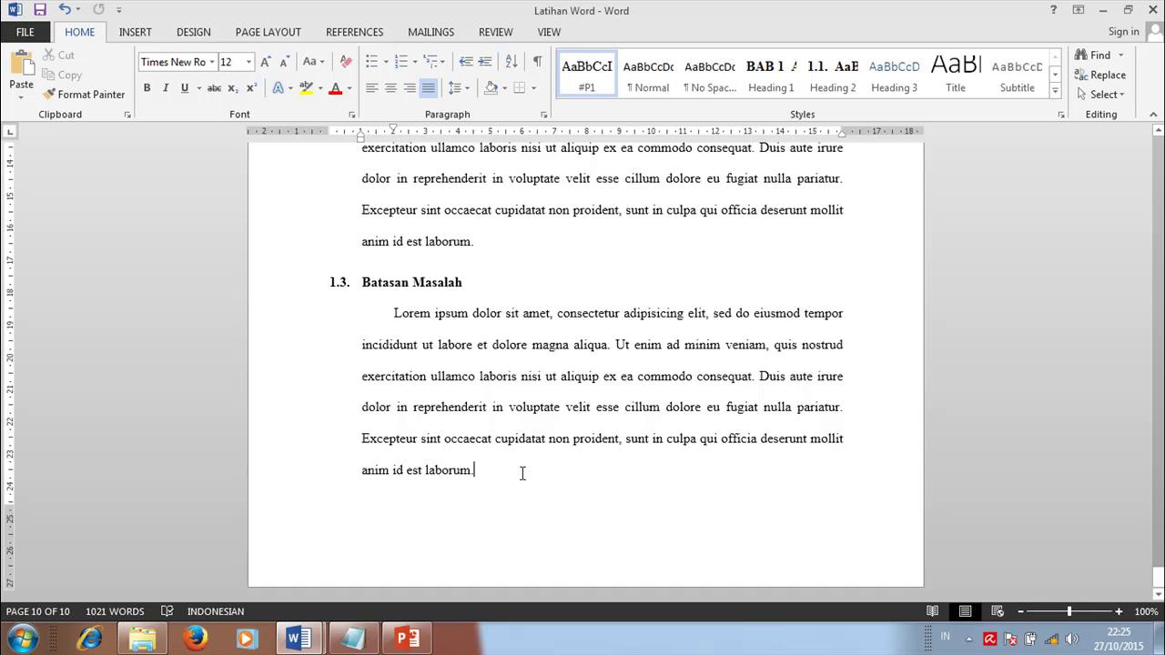
key(ctrl+Return)
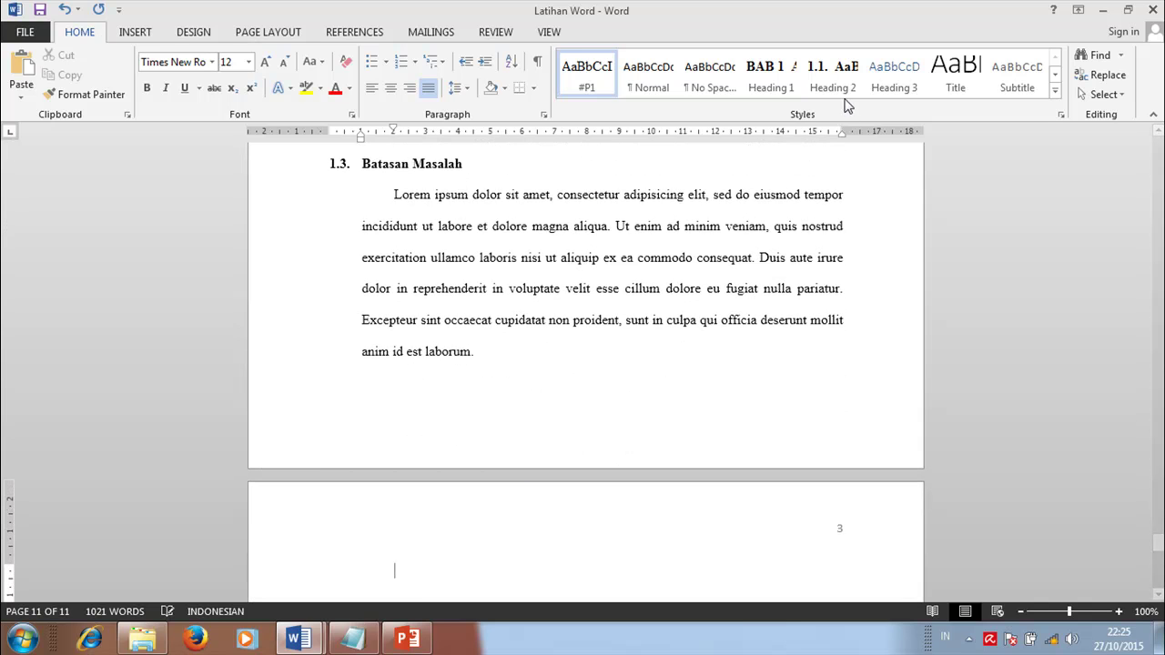
- Add the Heading 2 subsection "Manfaat Penelitian" on the new page with a Lorem ipsum paragraph below it in the #P1 style
click(833, 74)
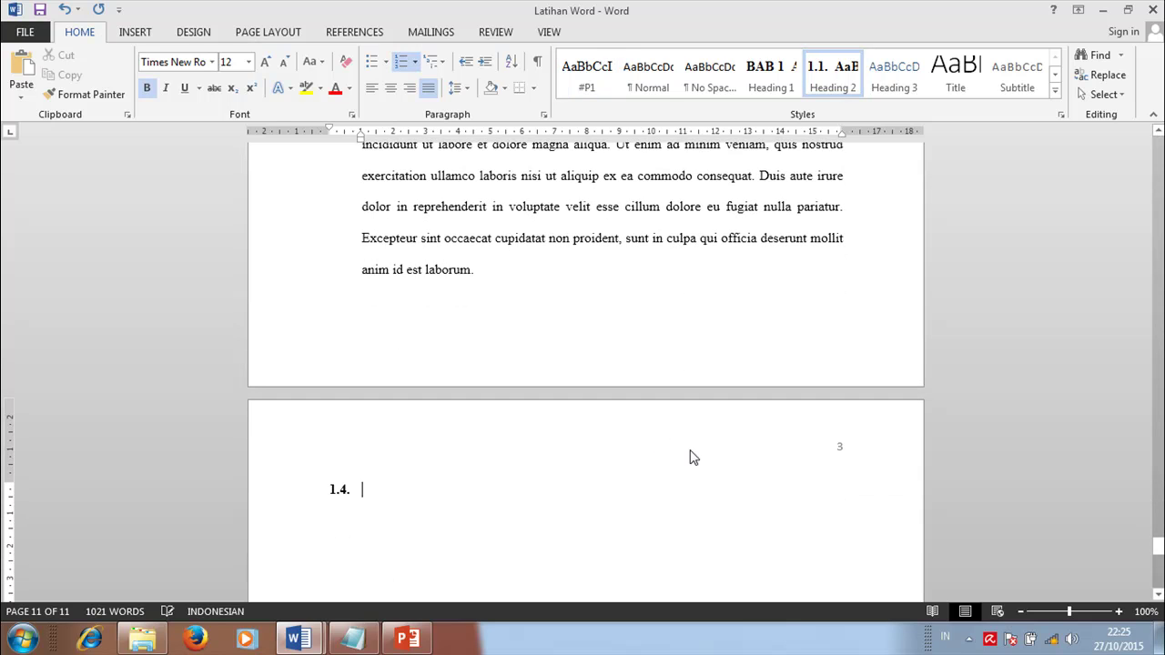
text(Manfaat Penelitia)
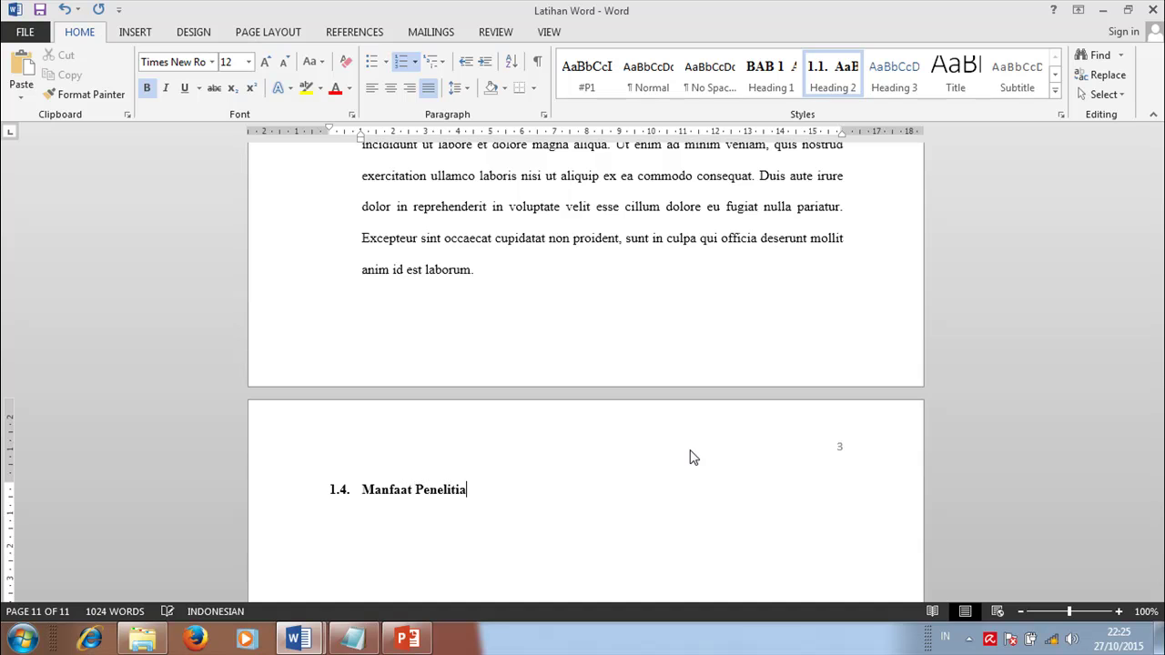
text(n)
key(Return)
text(Lorem ipsum dolor sit amet, consectetur adipisicing elit, sed do eiusmod tempor incididunt ut labore et dolore magna aliqua. Ut enim ad minim veniam, quis nostrud exercitation ullamco laboris nisi ut aliquip ex ea commodo consequat. Duis aute irure dolor in reprehenderit in voluptate velit esse cillum dolore eu fugiat nulla pariatur. Excepteur sint occaecat cupidatat non proident, sunt in culpa qui officia deserunt mollit anim id est laborum.)
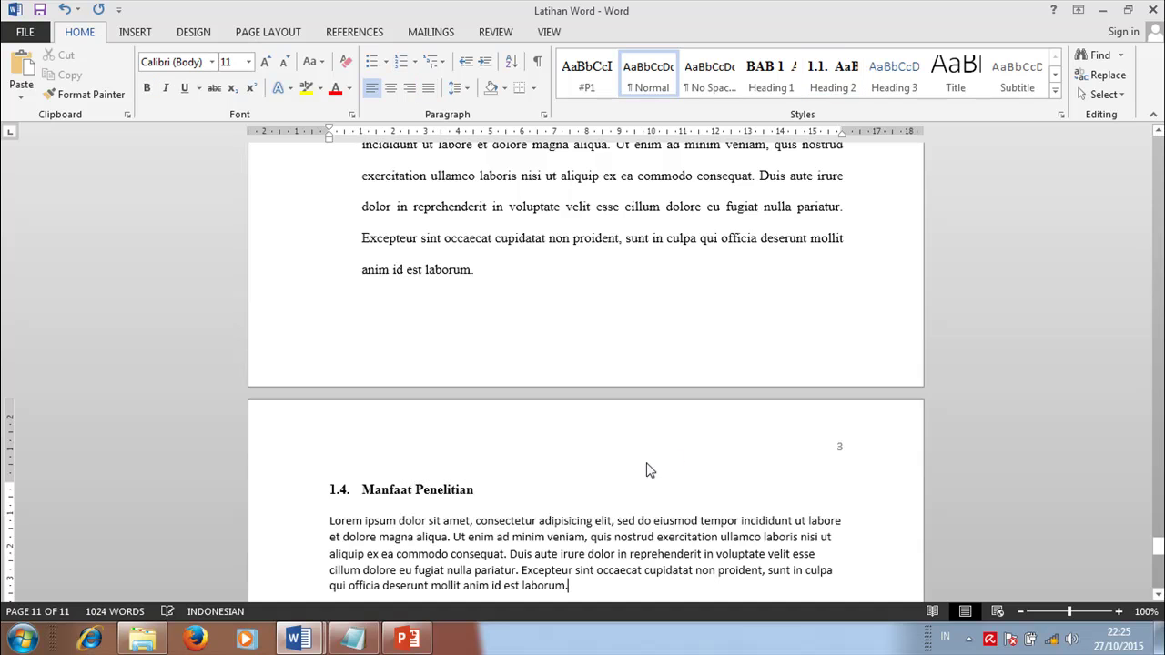
click(587, 68)
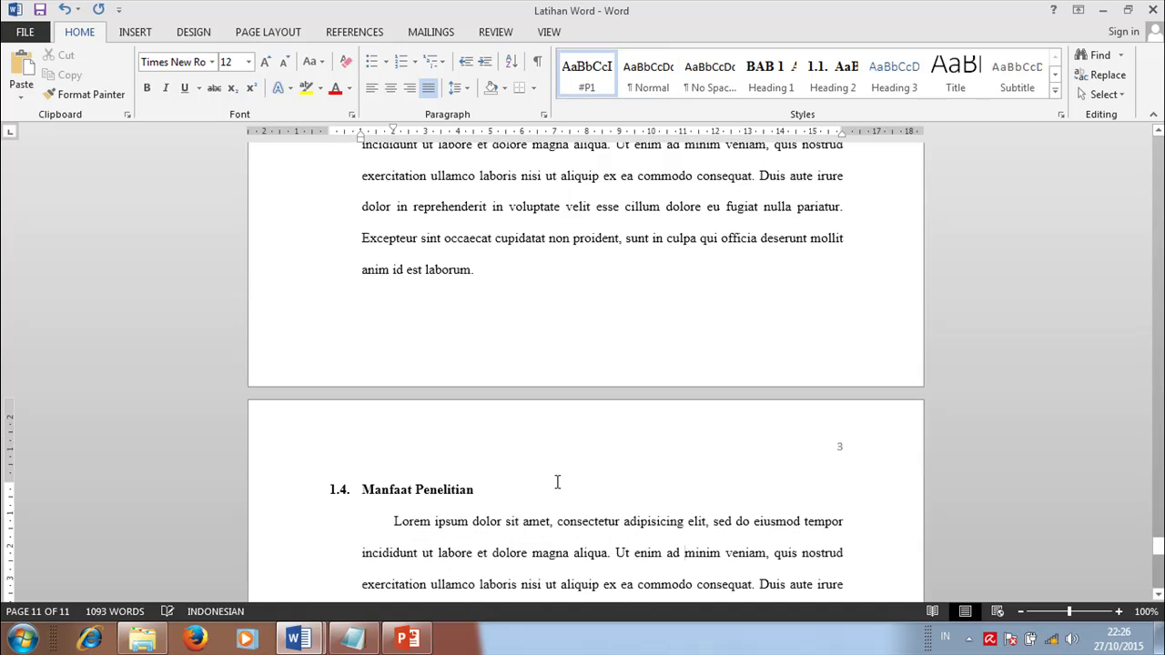
- Add an unindented empty line after the Manfaat Penelitian paragraph and insert a Next Page section break there
scroll(556, 509, down, 4)
scroll(510, 337, down, 4)
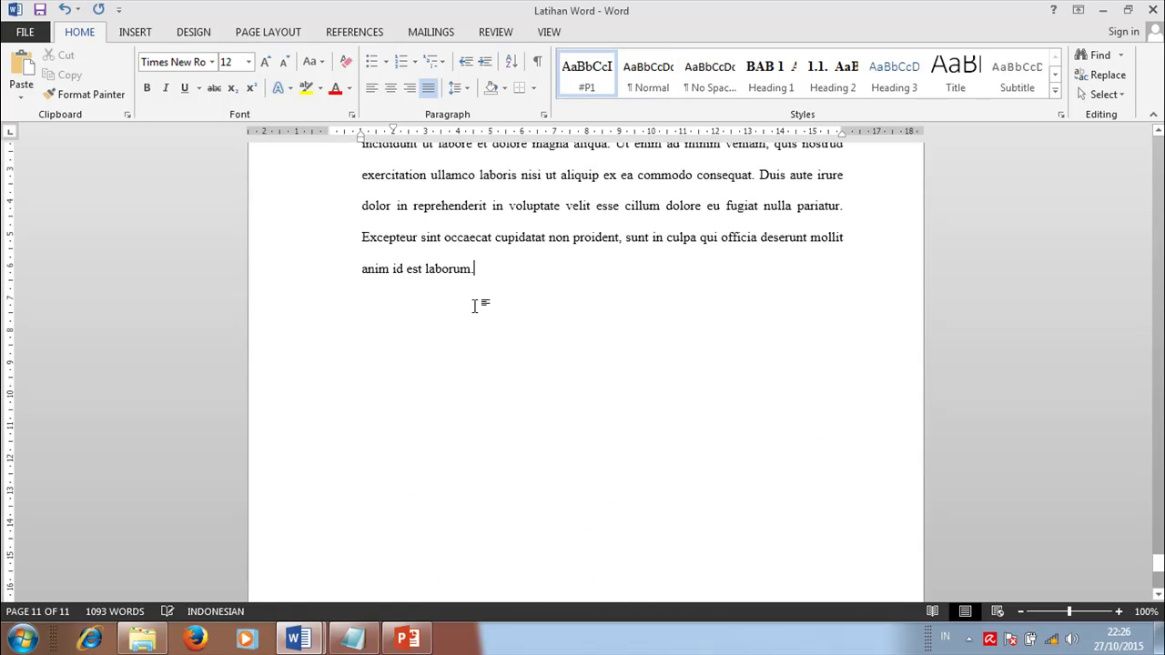
key(Return)
key(BackSpace)
key(BackSpace)
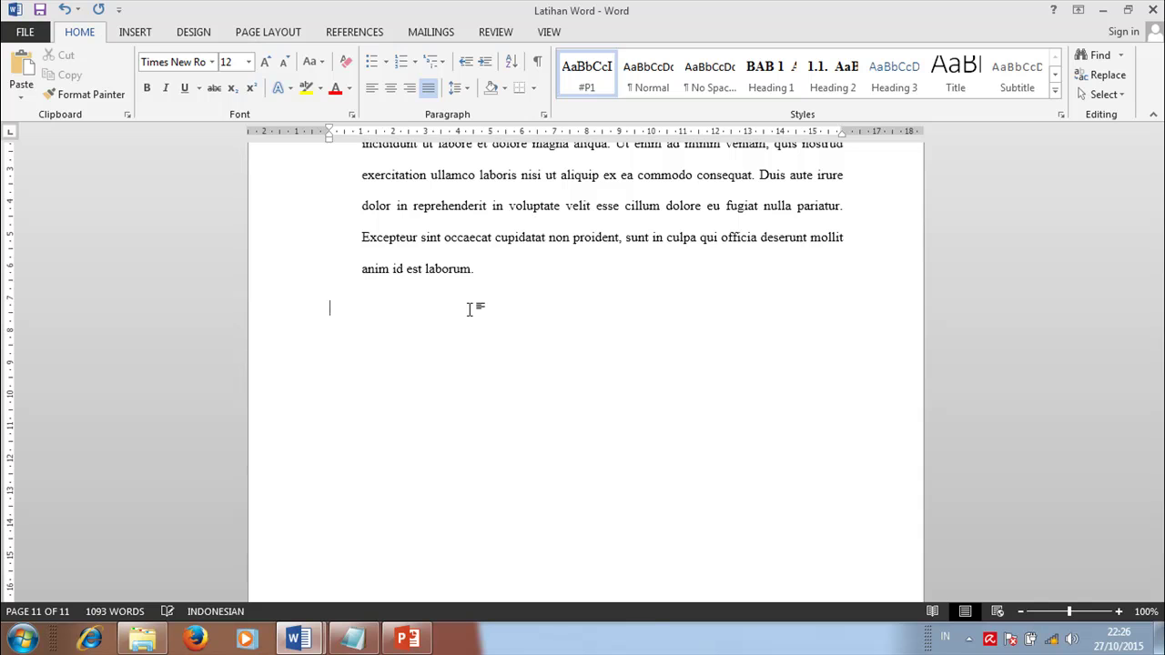
scroll(470, 309, down, 6)
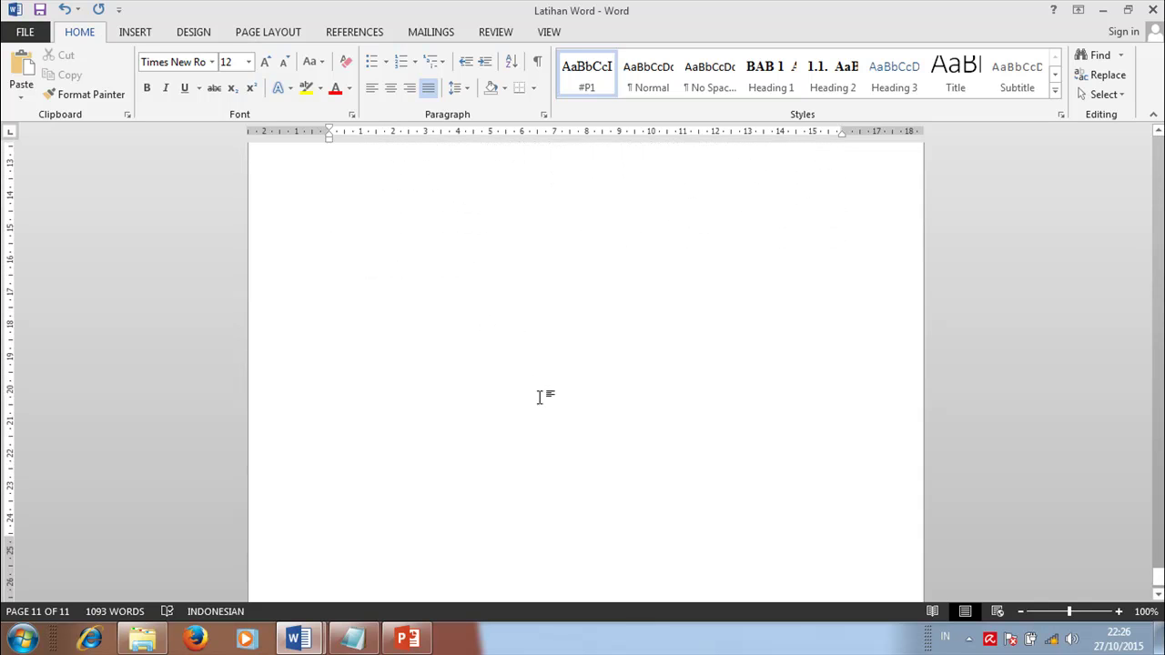
scroll(546, 410, up, 3)
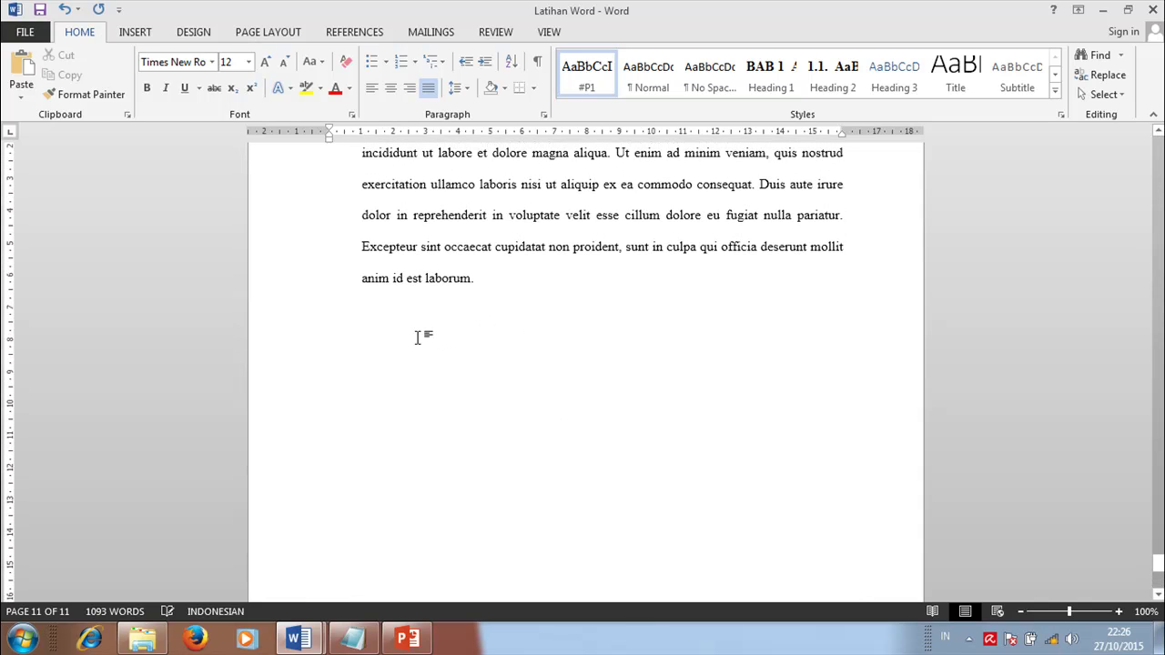
click(256, 35)
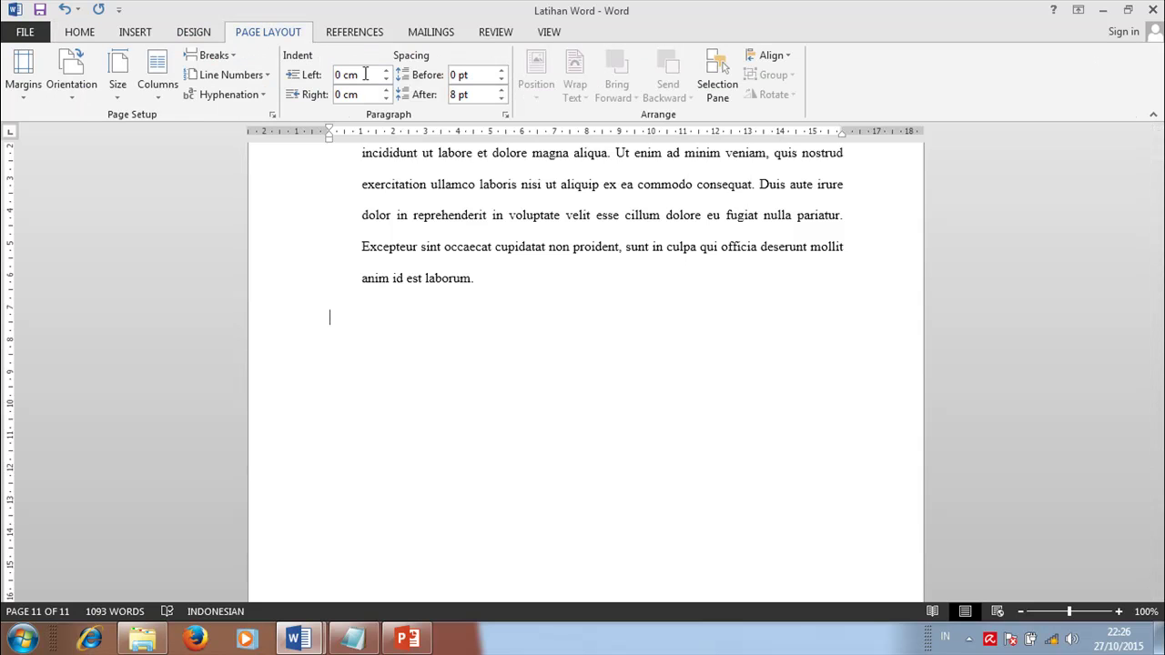
click(238, 56)
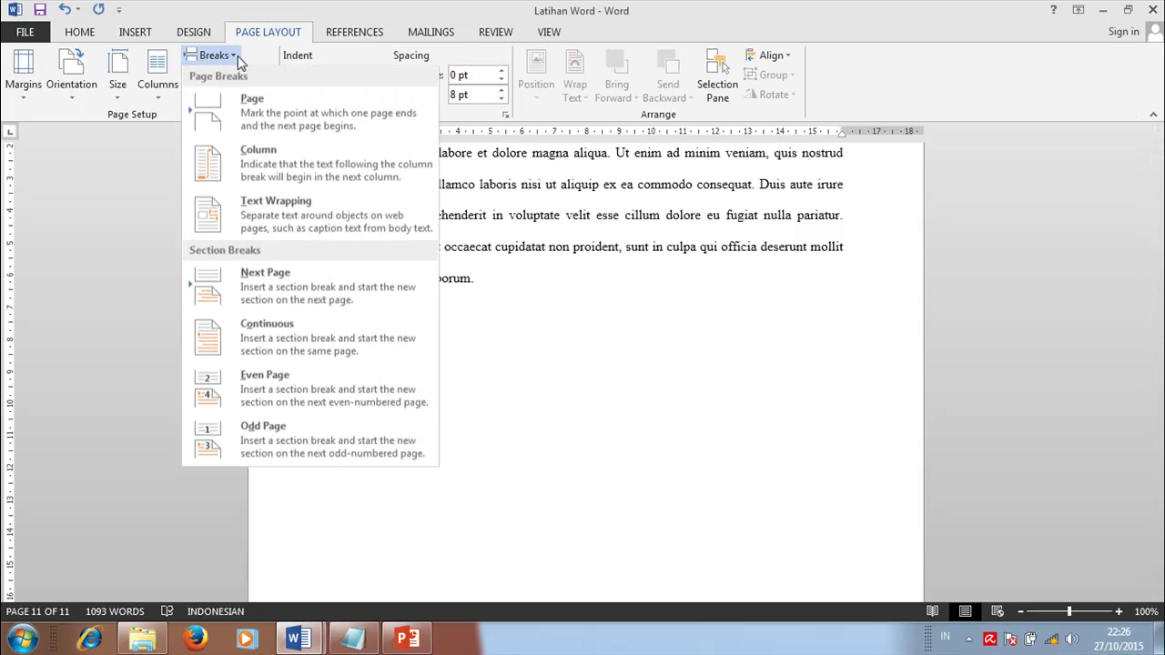
click(317, 294)
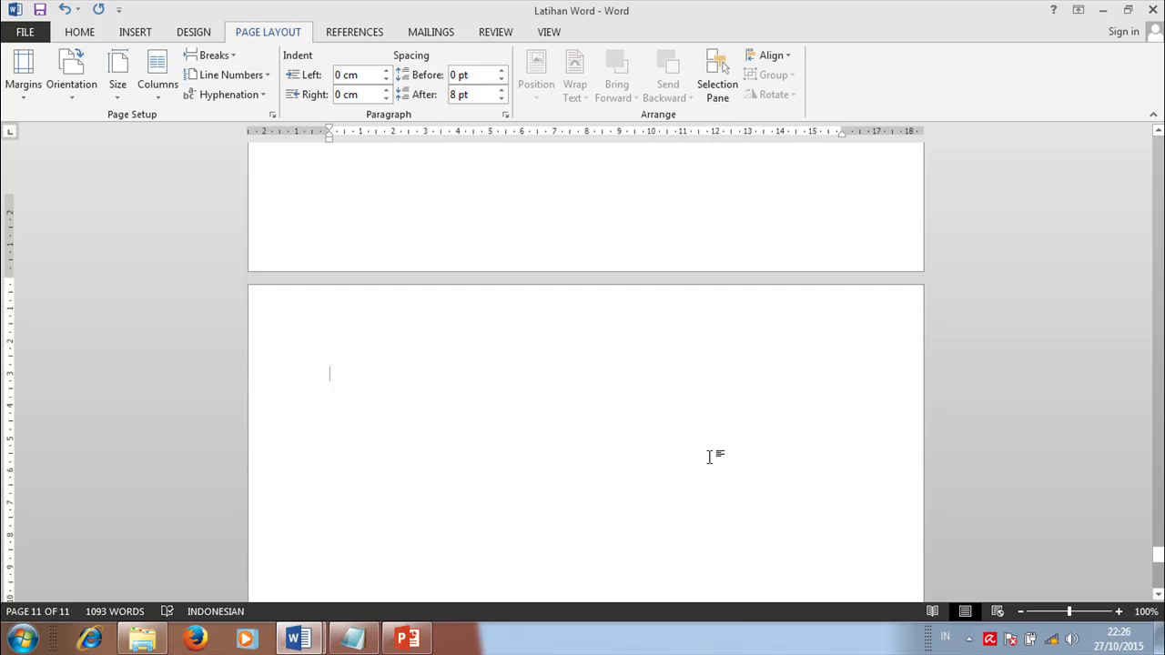
- Add the Heading 1 chapter title "LANDASAN TEORI" on the new section's page, placing the title on its own line below the chapter number
scroll(626, 428, down, 10)
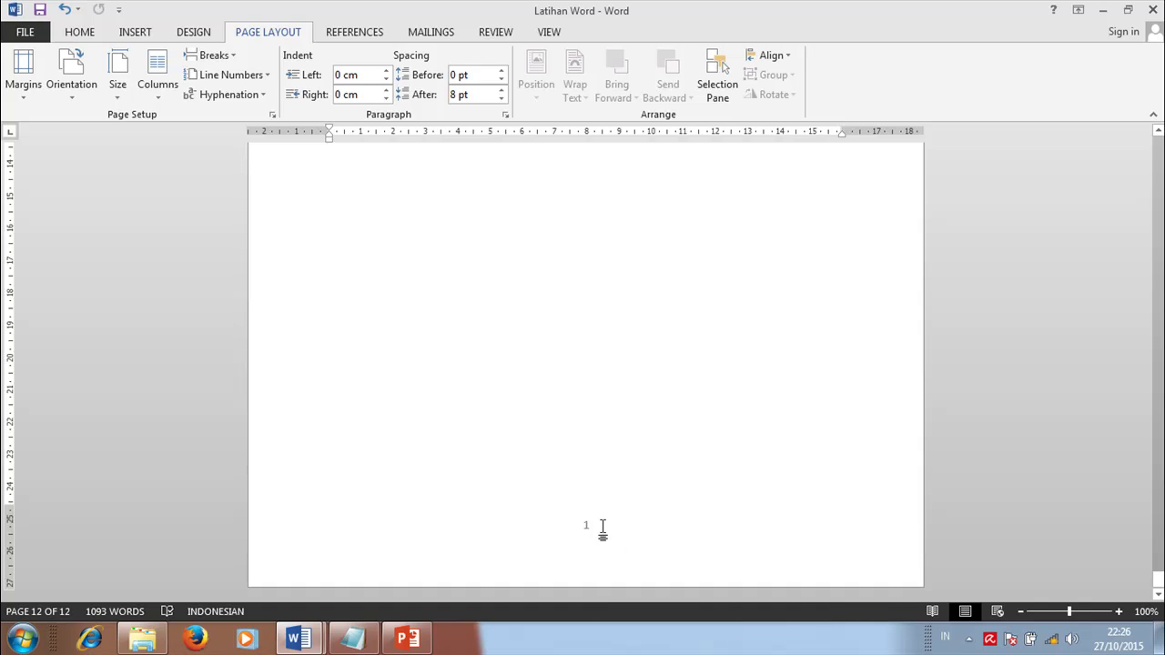
scroll(604, 532, up, 10)
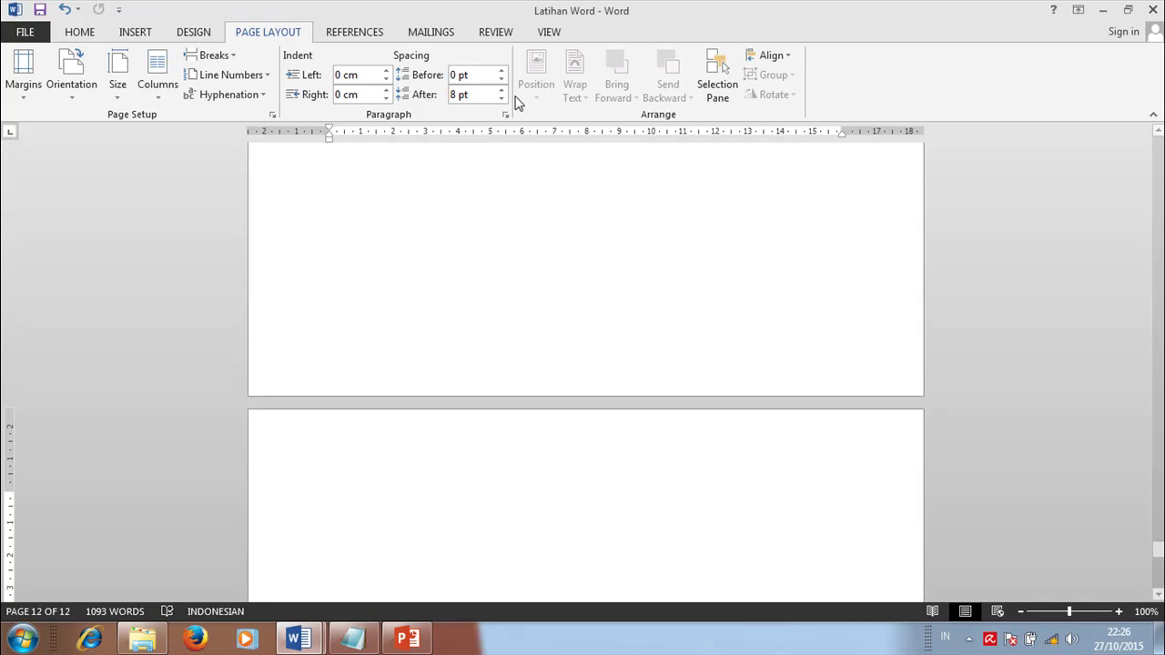
click(82, 36)
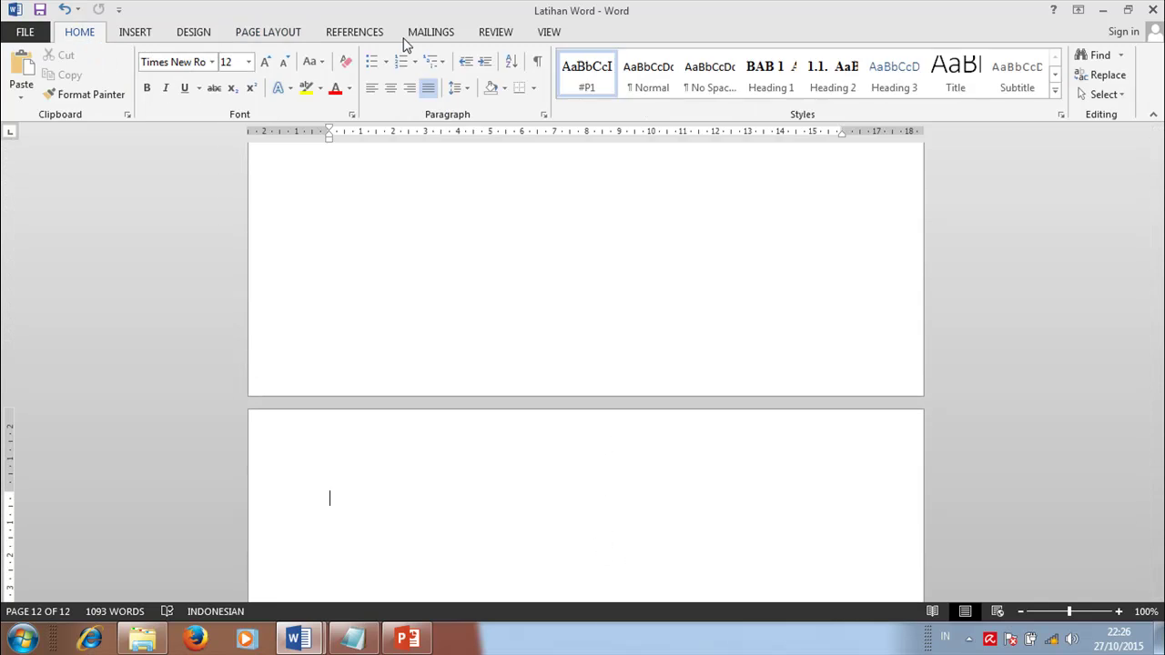
click(783, 84)
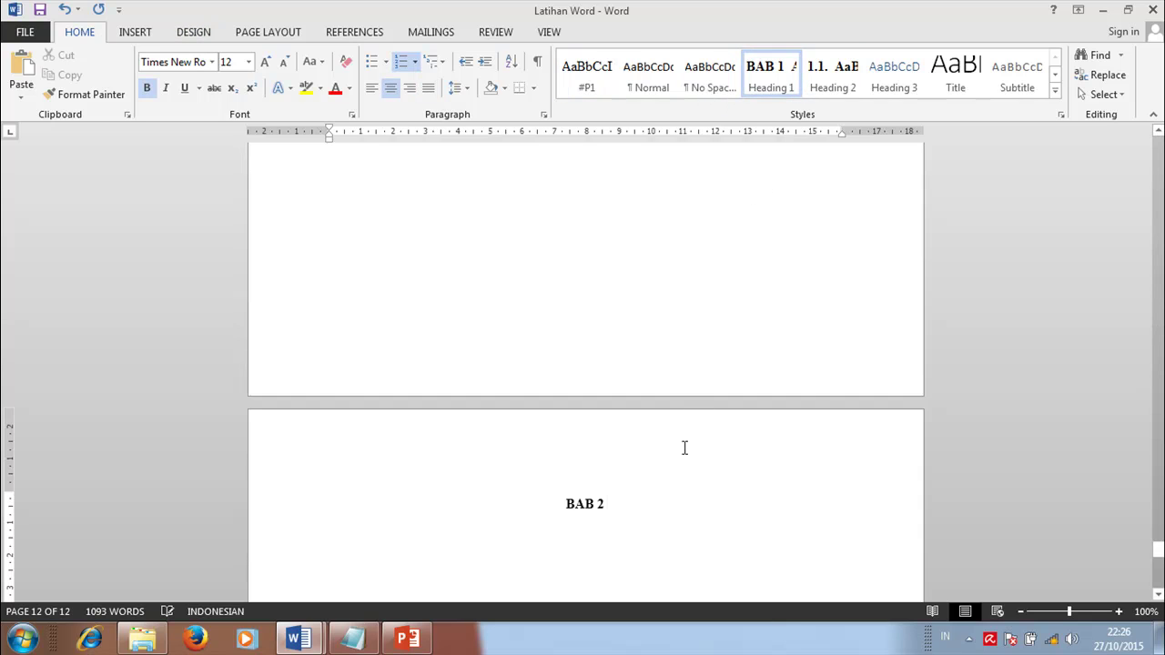
text(LANDASA)
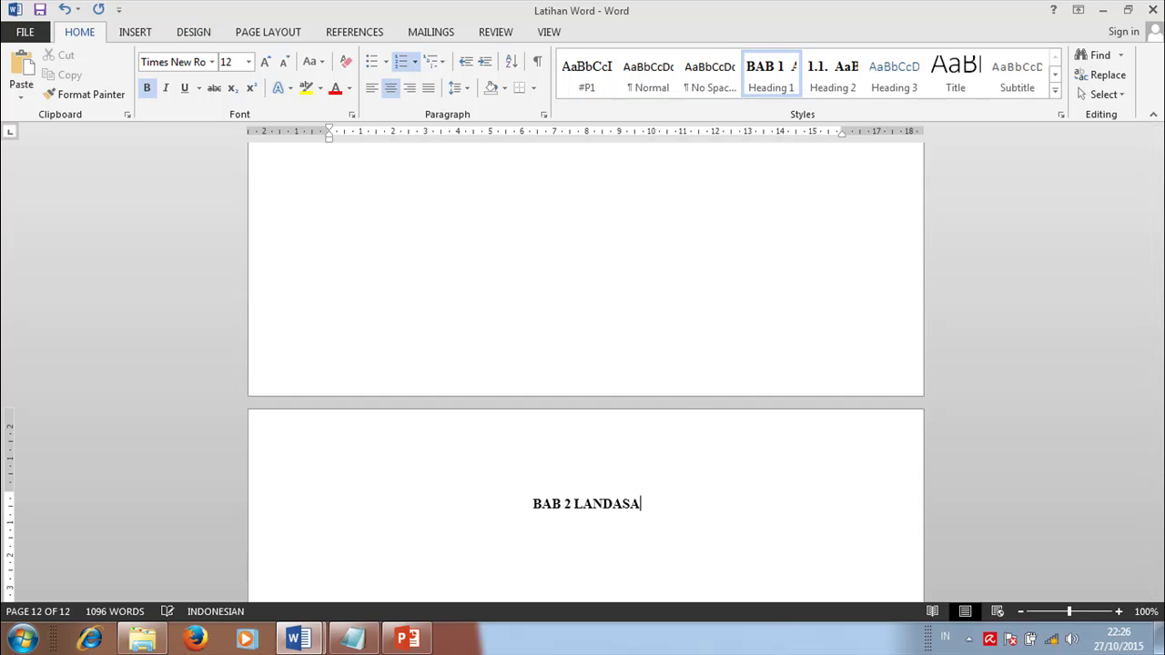
text(N TEORI)
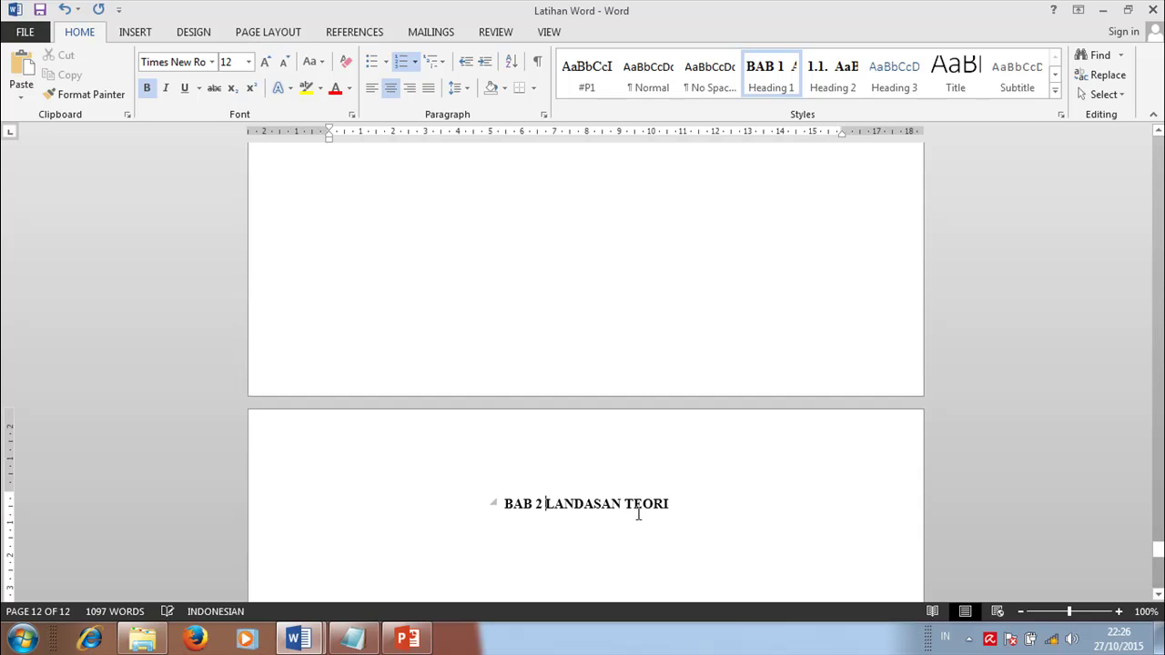
key(Return)
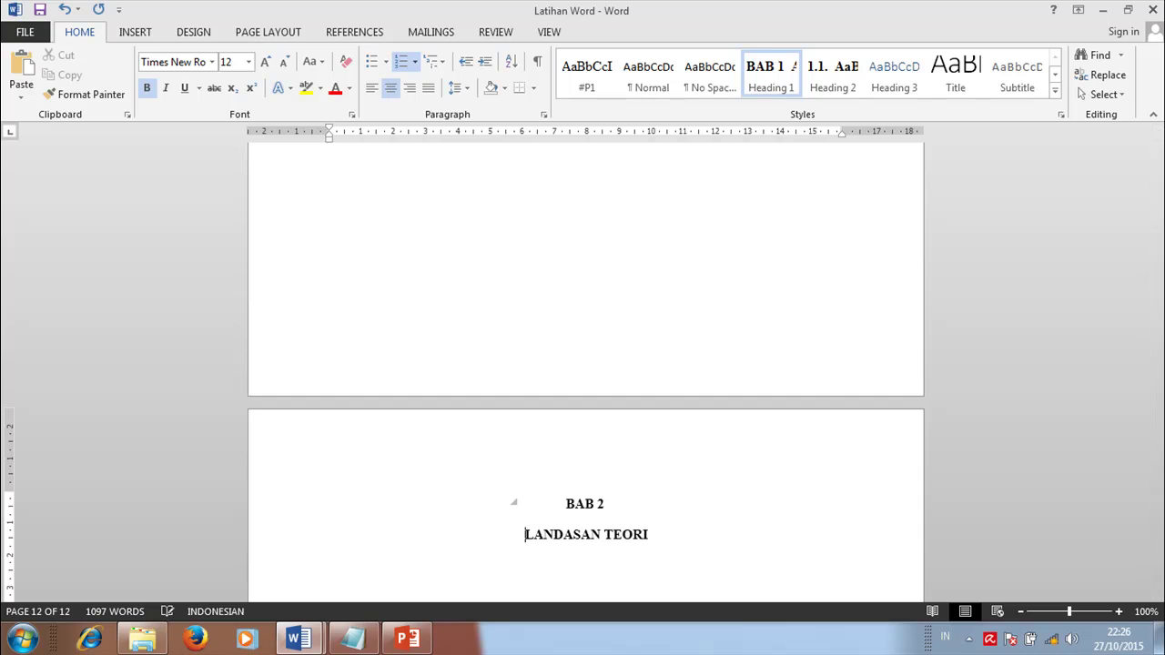
scroll(723, 573, down, 1)
click(666, 450)
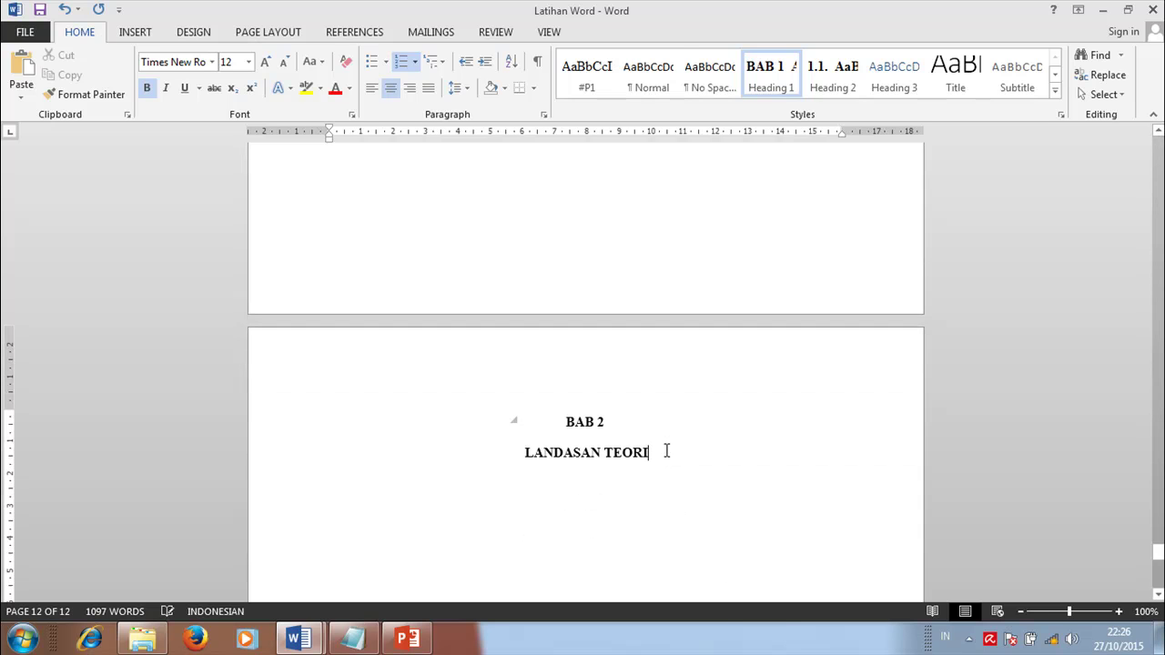
- Add the Heading 2 subsection "Sistem Informasi" under the BAB 2 title, followed by two Lorem ipsum paragraphs in the #P1 style
key(Return)
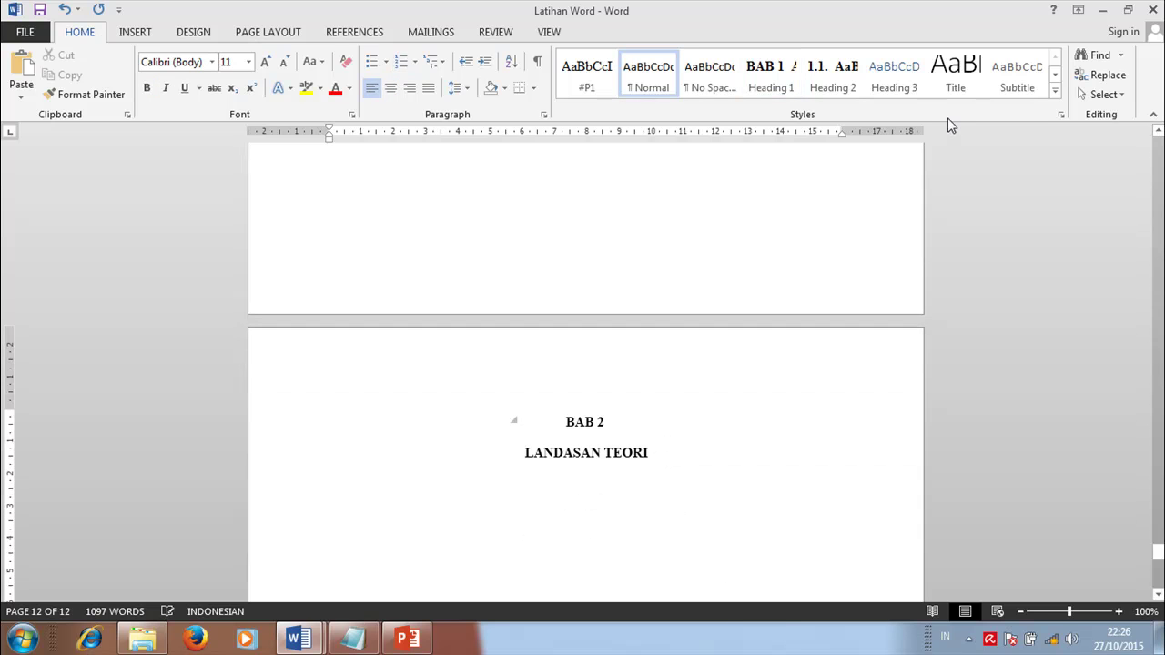
click(842, 84)
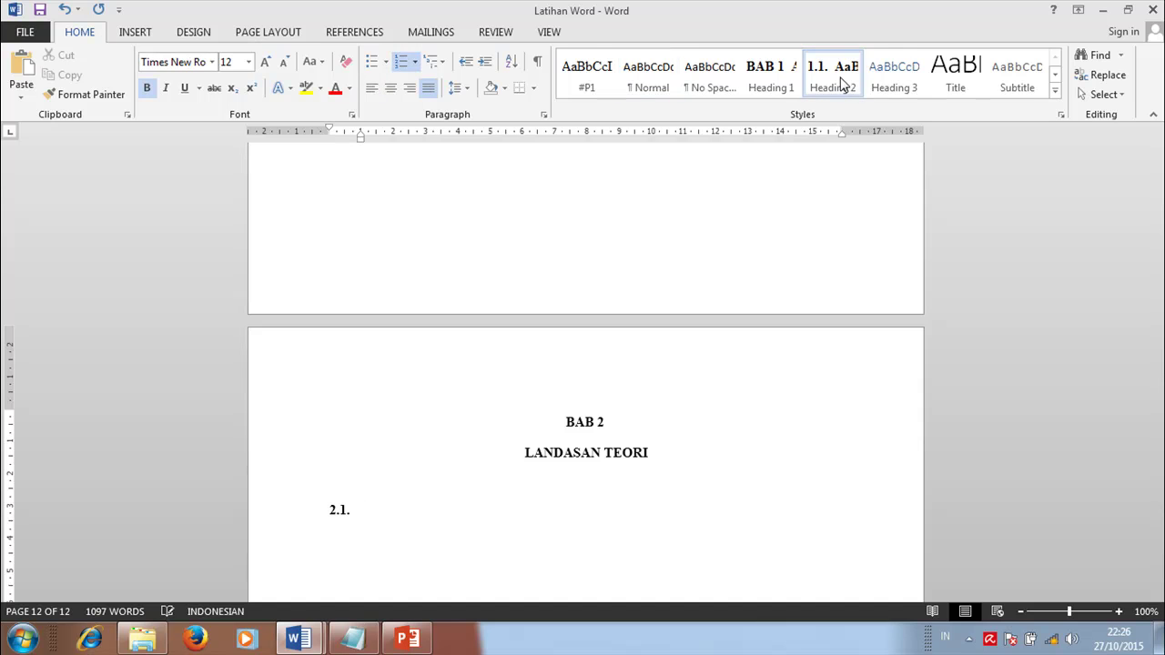
text(Sistem Informasi)
key(Return)
text(Lorem ipsum dolor sit amet, consectetur adipisicing elit, sed do eiusmod tempor incididunt ut labore et dolore magna aliqua. Ut enim ad minim veniam, quis nostrud exercitation ullamco laboris nisi ut aliquip ex ea commodo consequat. Duis aute irure dolor in reprehenderit in voluptate velit esse cillum dolore eu fugiat nulla pariatur. Excepteur sint occaecat cupidatat non proident, sunt in culpa qui officia deserunt mollit anim id est laborum.)
scroll(601, 391, down, 3)
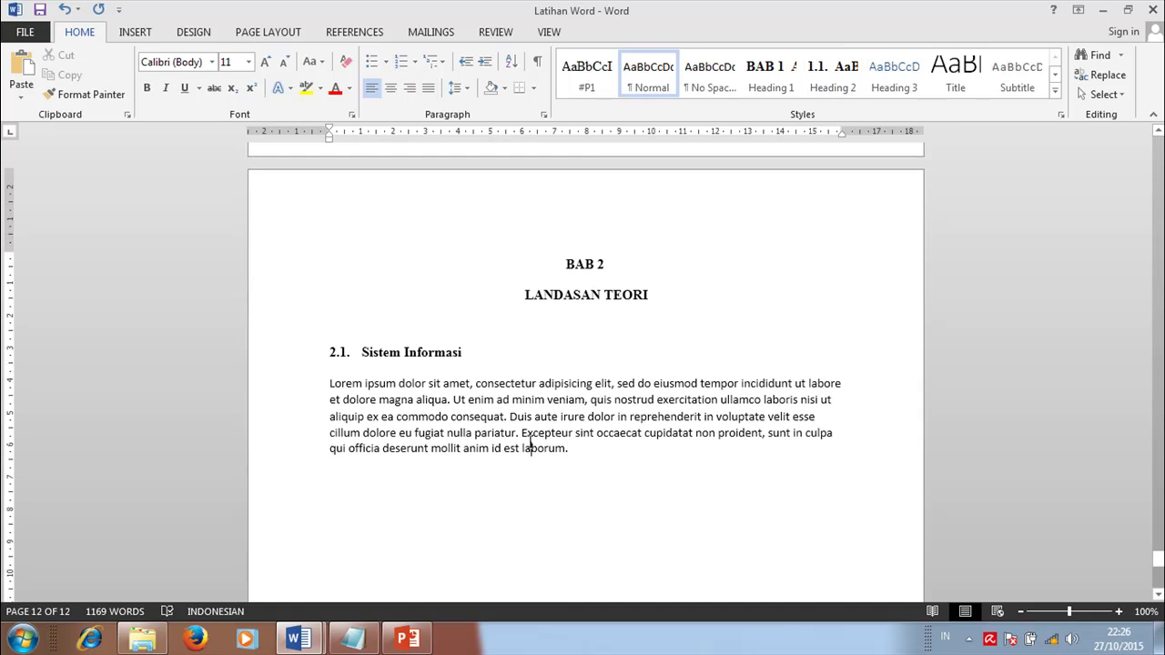
click(586, 73)
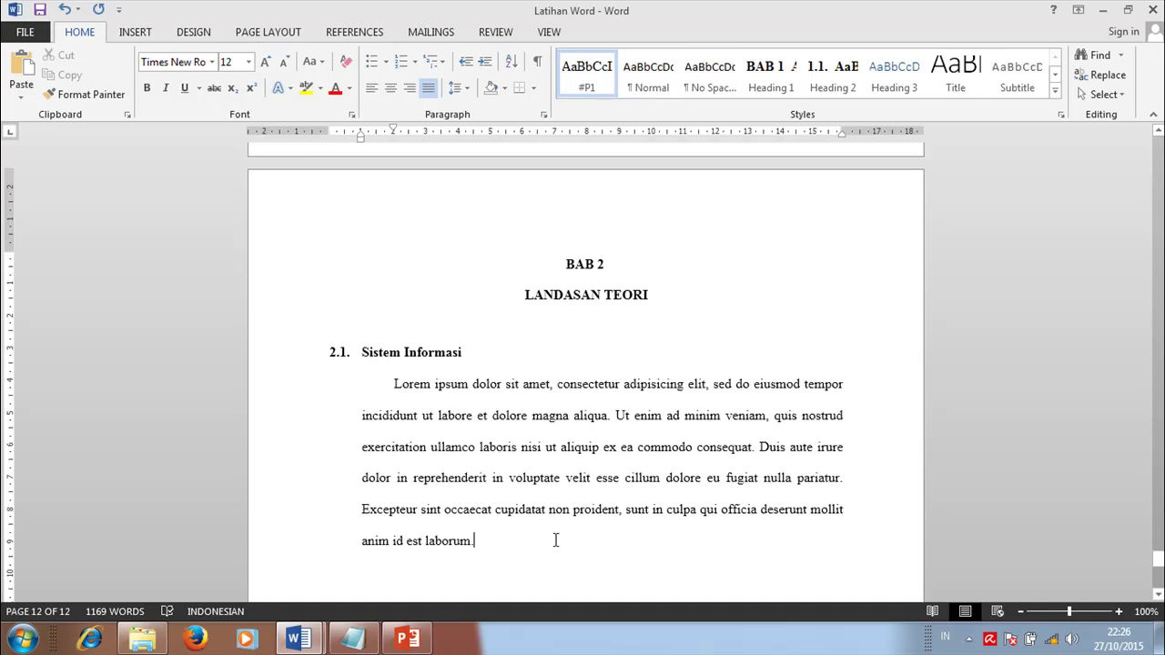
key(Return)
text(Lorem ipsum dolor sit amet, consectetur adipisicing elit, sed do eiusmod tempor incididunt ut labore et dolore magna aliqua. Ut enim ad minim veniam, quis nostrud exercitation ullamco laboris nisi ut aliquip ex ea commodo consequat. Duis aute irure dolor in reprehenderit in voluptate velit esse cillum dolore eu fugiat nulla pariatur. Excepteur sint occaecat cupidatat non proident, sunt in culpa qui officia deserunt mollit anim id est laborum.)
- Add an empty centred line below the second Sistem Informasi paragraph, with its left and first-line indents at 1 cm
scroll(555, 540, down, 3)
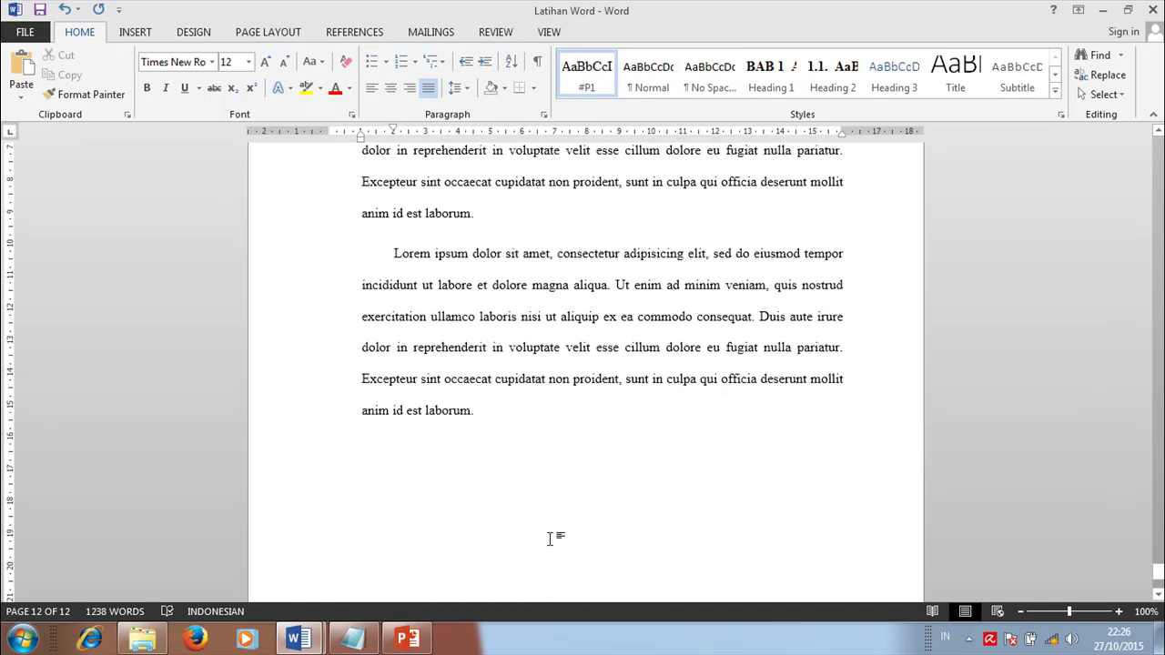
key(Return)
key(BackSpace)
click(392, 91)
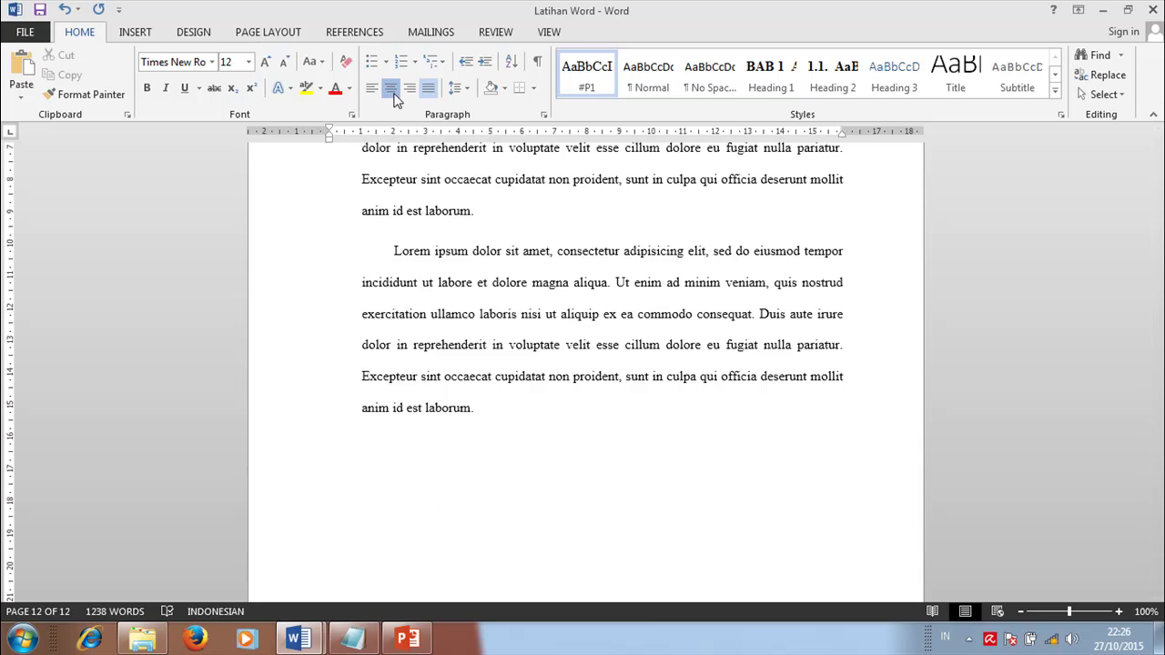
key(ctrl+z)
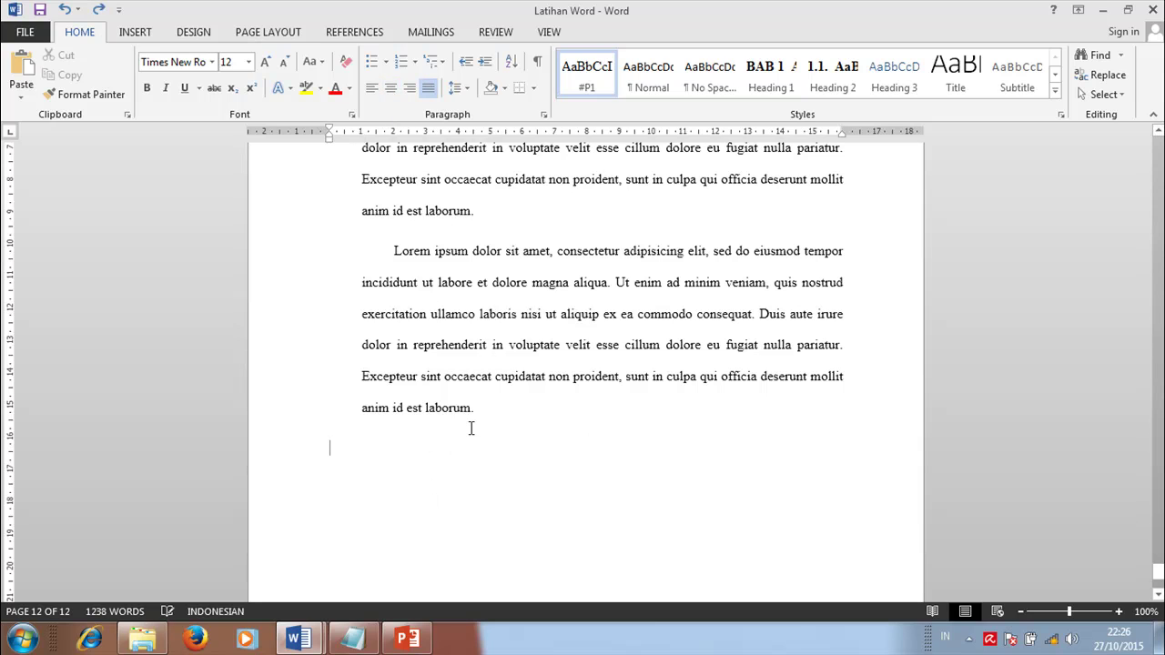
key(ctrl+z)
key(ctrl+y)
drag(332, 139, 364, 148)
key(ctrl+e)
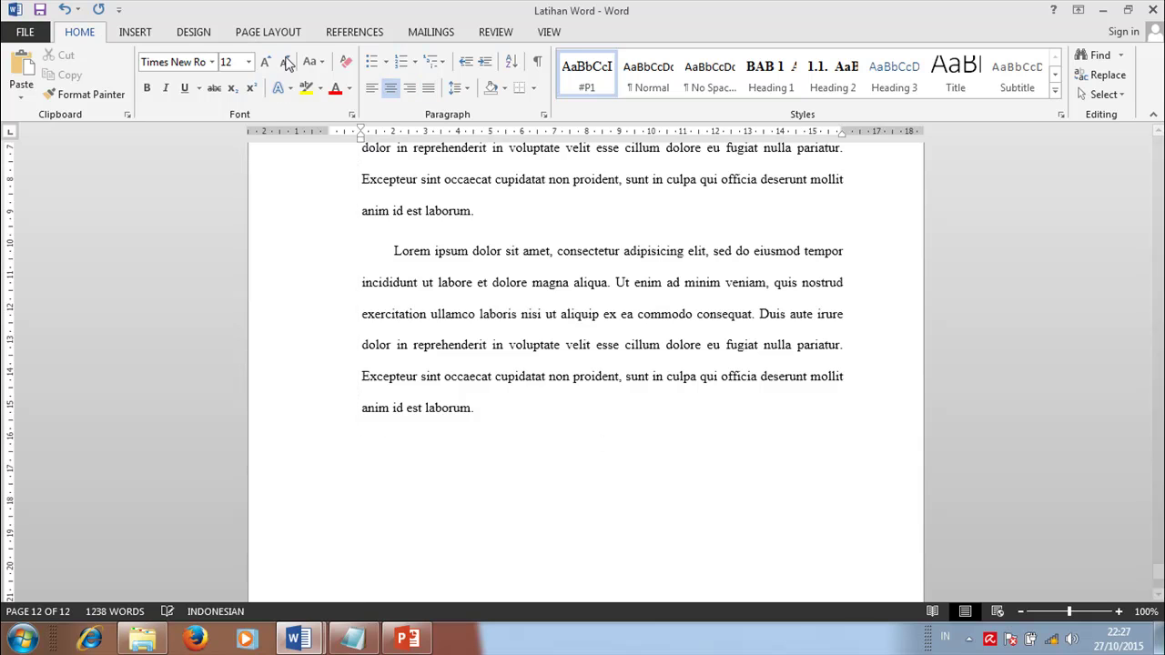
- Insert the picture office_2013_splash from the Gambar folder on the centred line
click(135, 32)
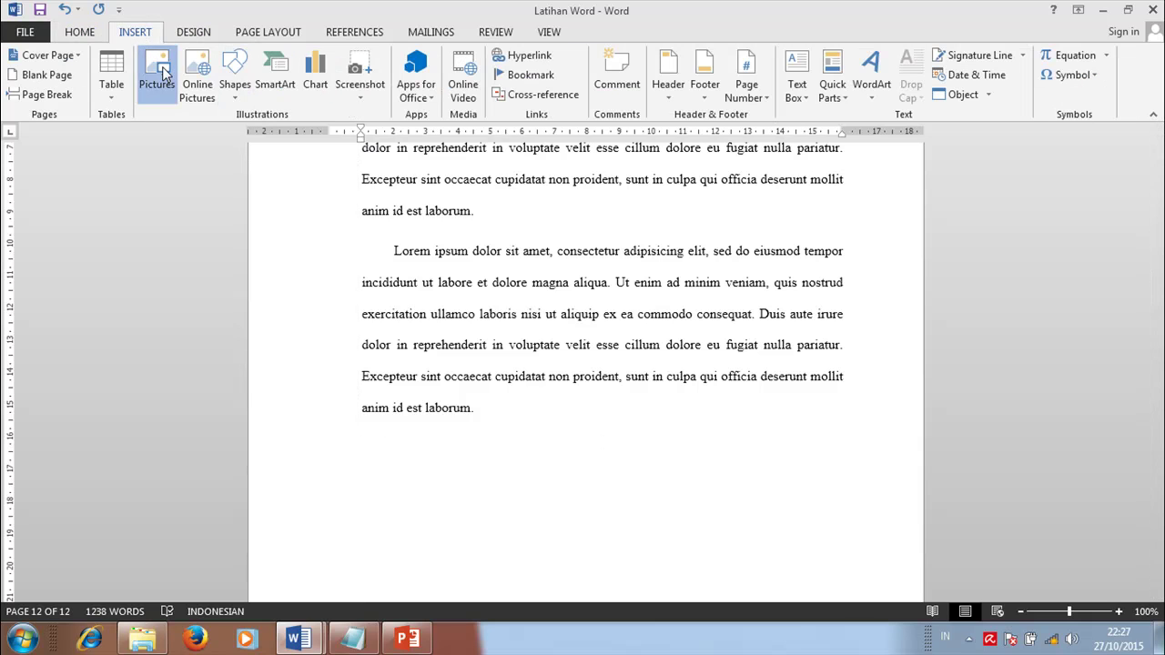
click(158, 73)
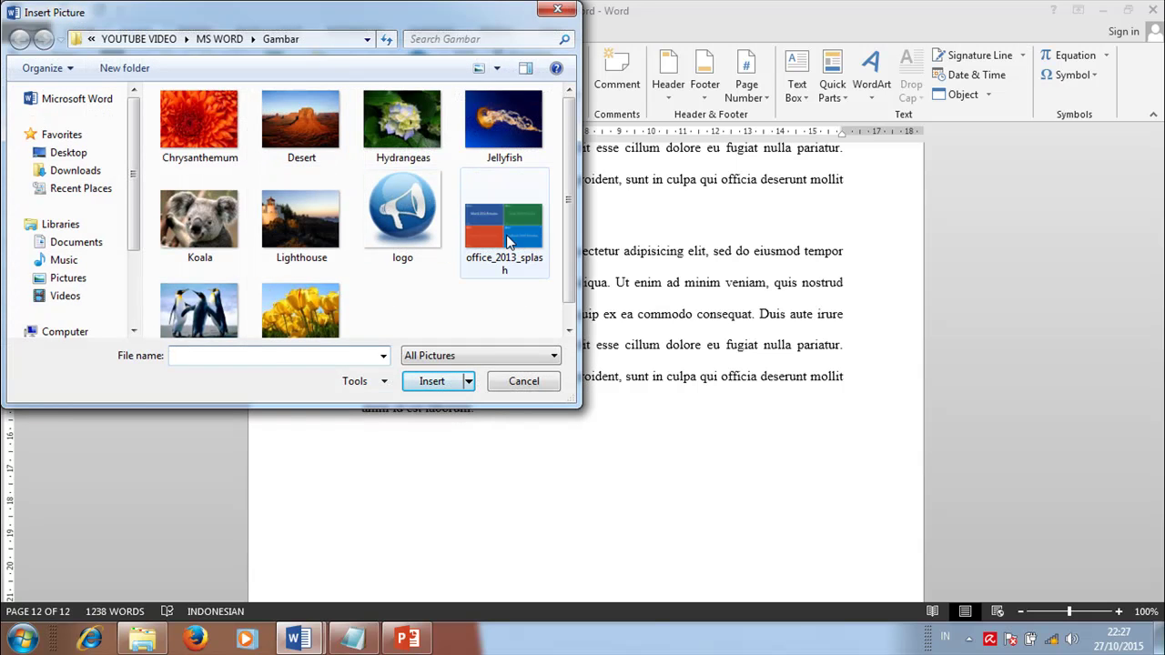
click(506, 235)
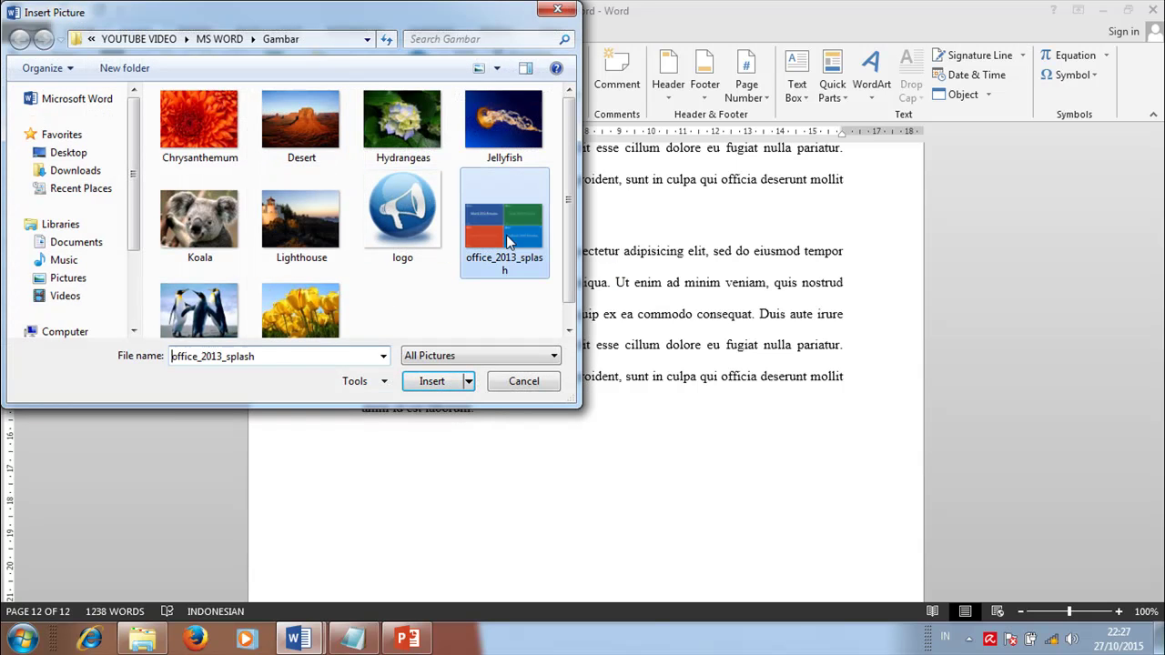
click(440, 385)
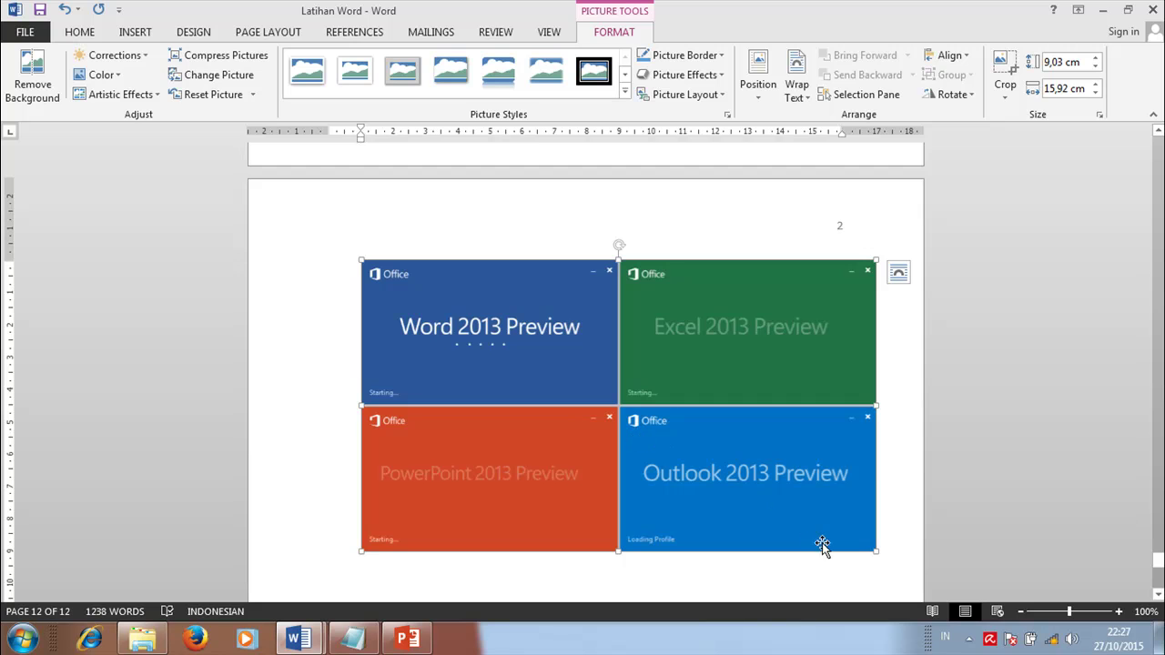
- Shrink the inserted picture proportionally to about 4.71 cm high by 8.31 cm wide, then deselect it
drag(875, 553, 635, 382)
scroll(635, 382, up, 6)
scroll(816, 367, down, 3)
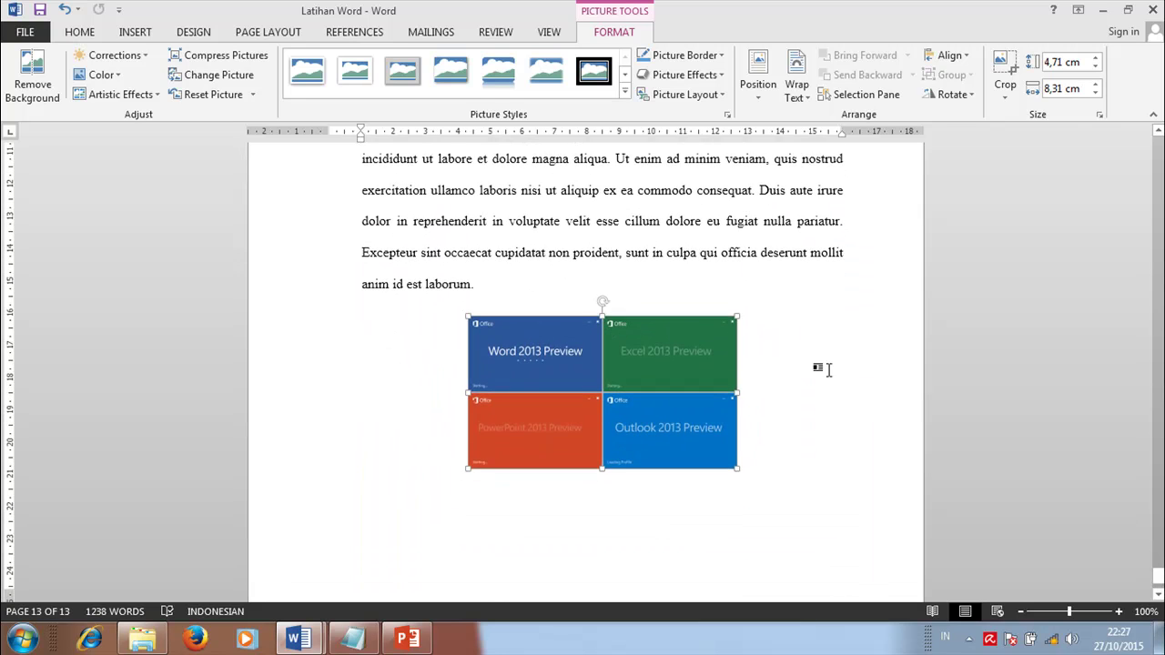
click(817, 367)
- Set the BAB 2 section's page numbering to continue from the previous section
scroll(618, 408, up, 5)
scroll(619, 400, down, 7)
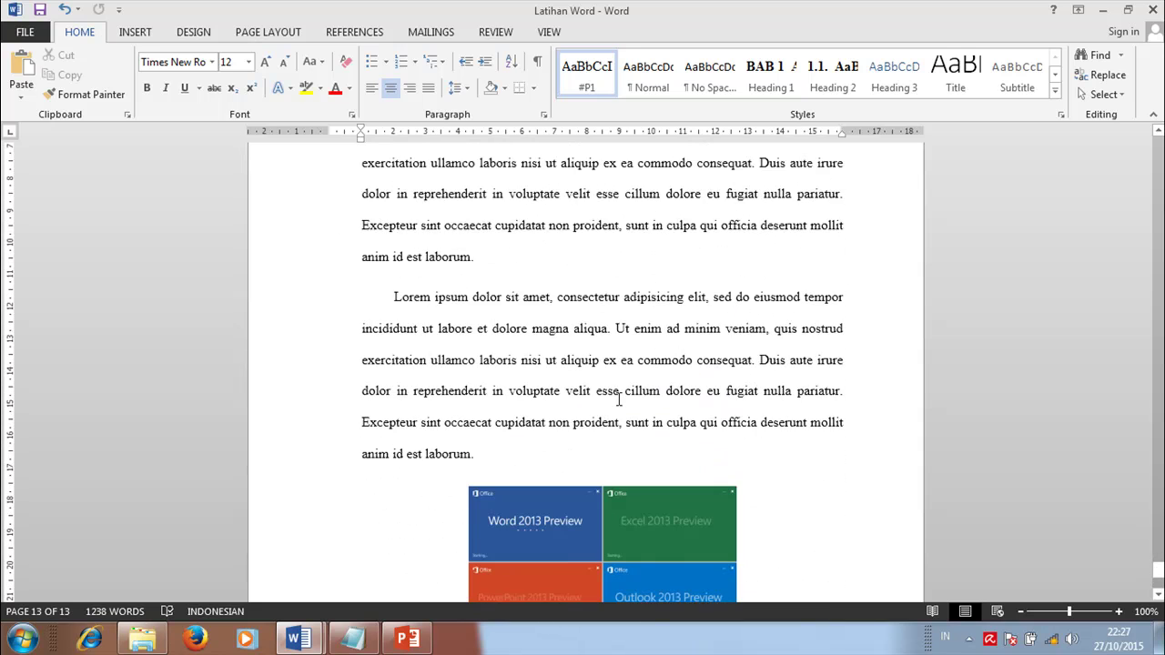
scroll(620, 400, down, 1)
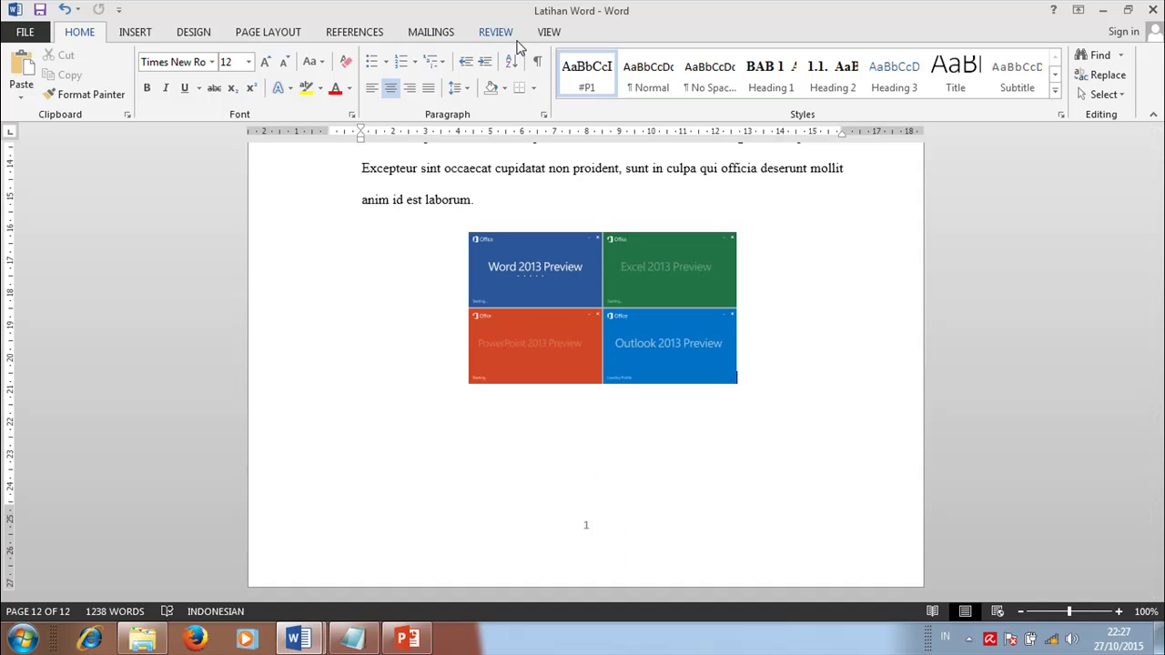
click(135, 33)
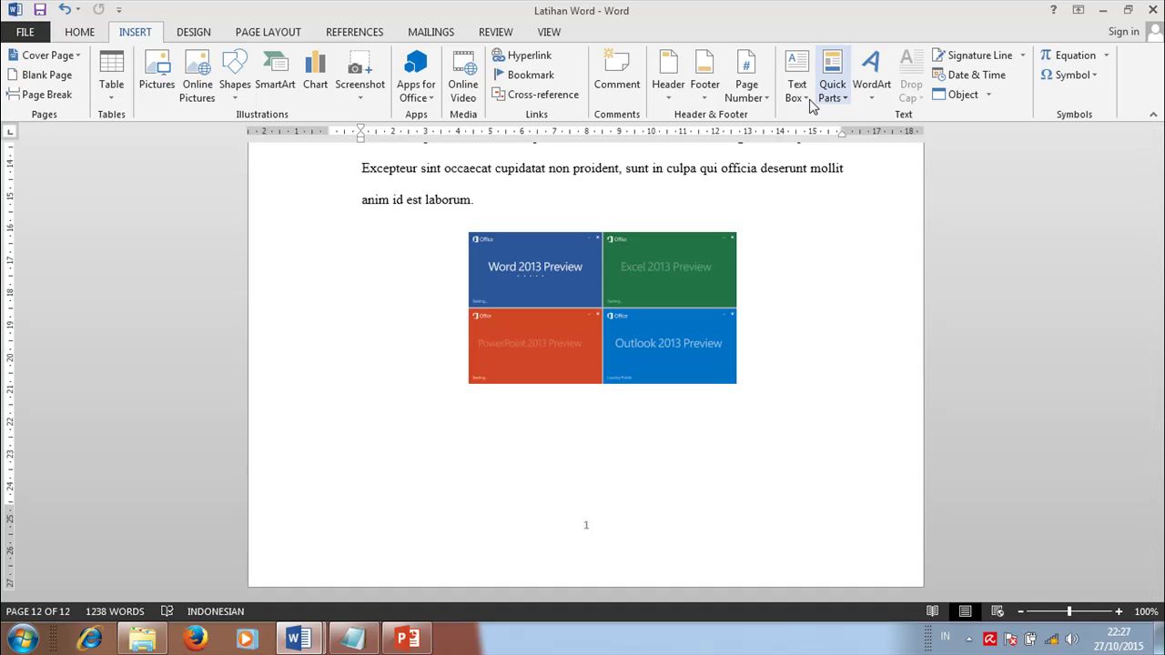
click(748, 95)
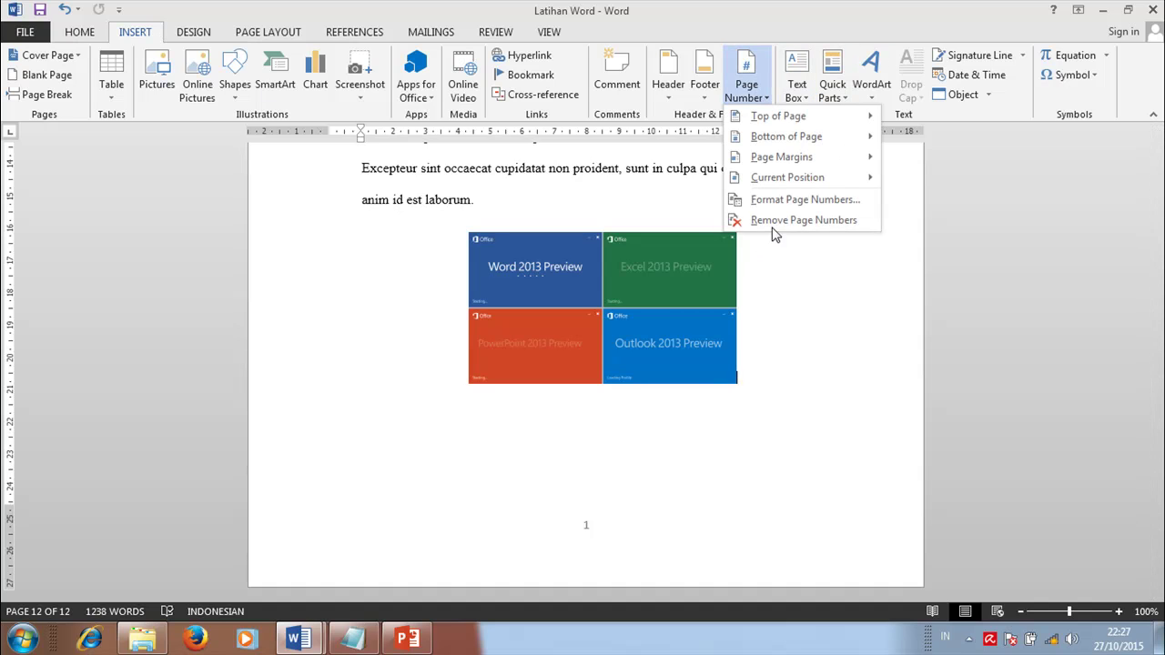
click(788, 201)
click(511, 347)
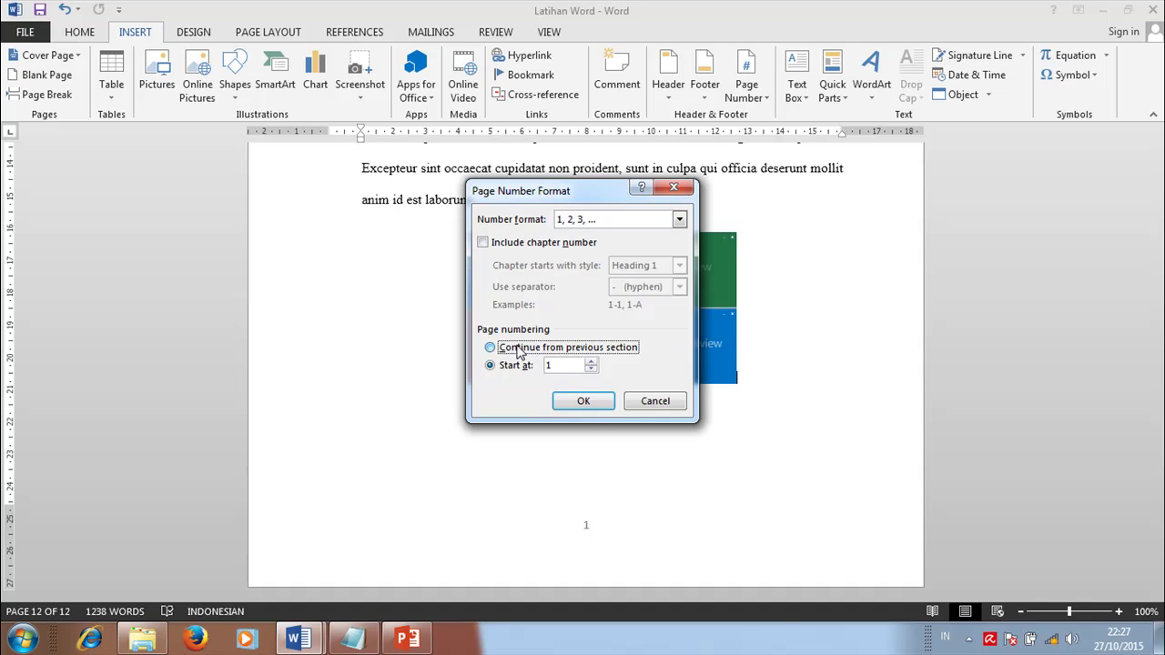
click(586, 400)
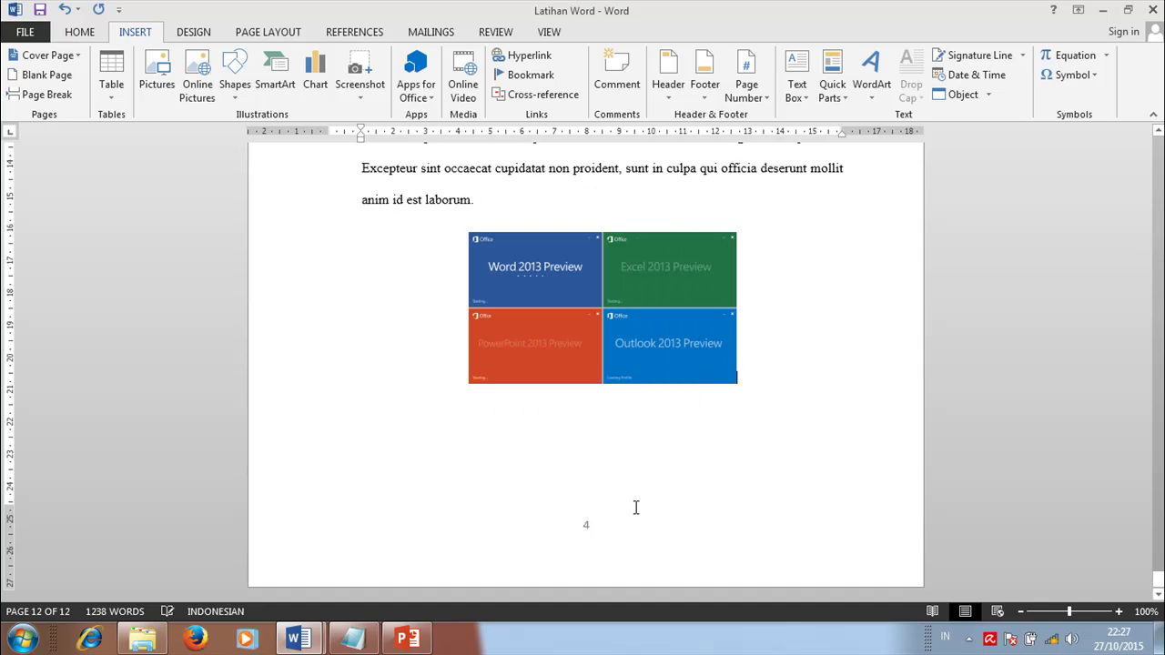
- Start a caption for the inserted picture and create the new caption label "Gambar" for it
mouse_move(1158, 577)
mouse_down()
mouse_move(1158, 426)
mouse_move(1156, 528)
mouse_move(1139, 582)
mouse_up()
scroll(596, 437, down, 1)
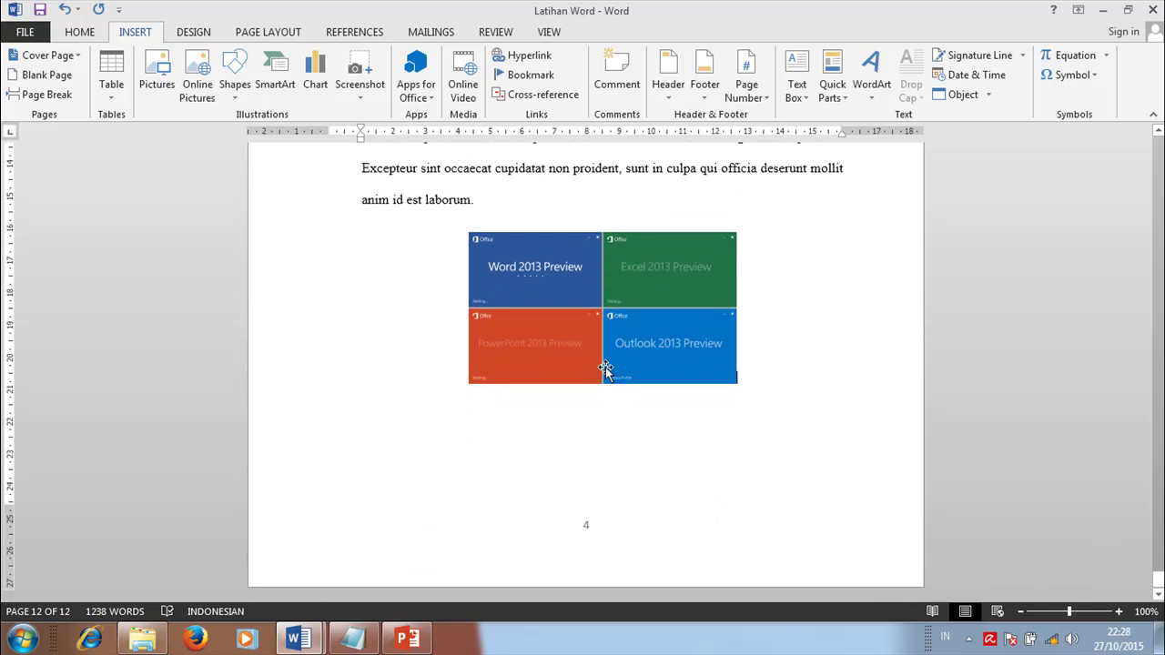
click(619, 323)
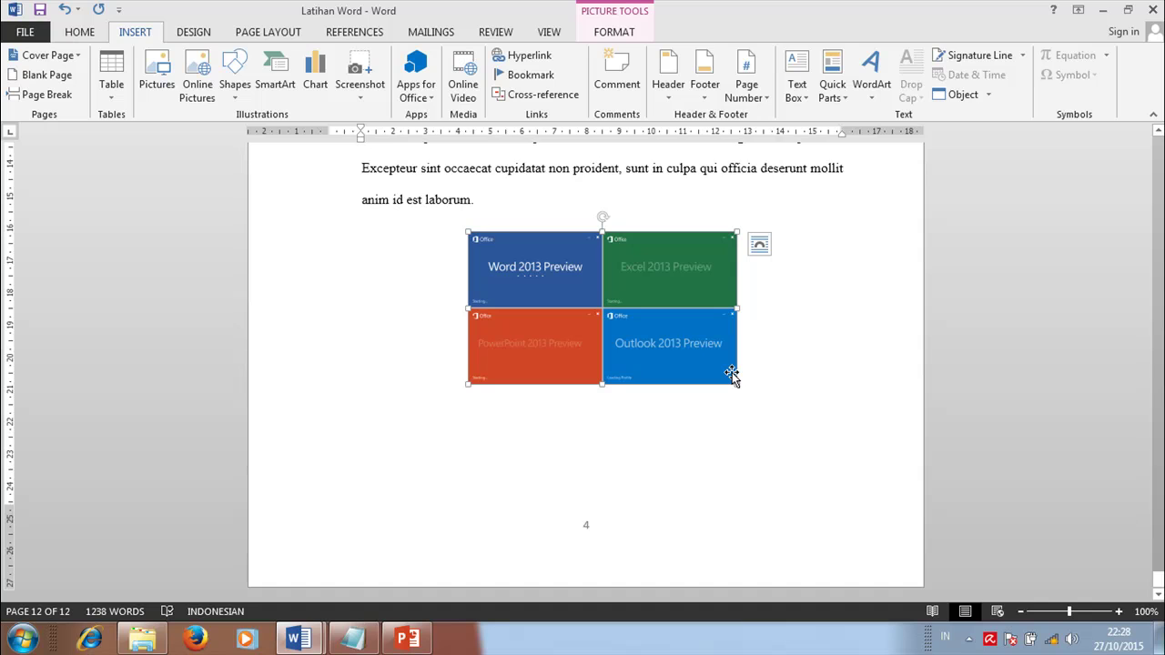
right_click(608, 317)
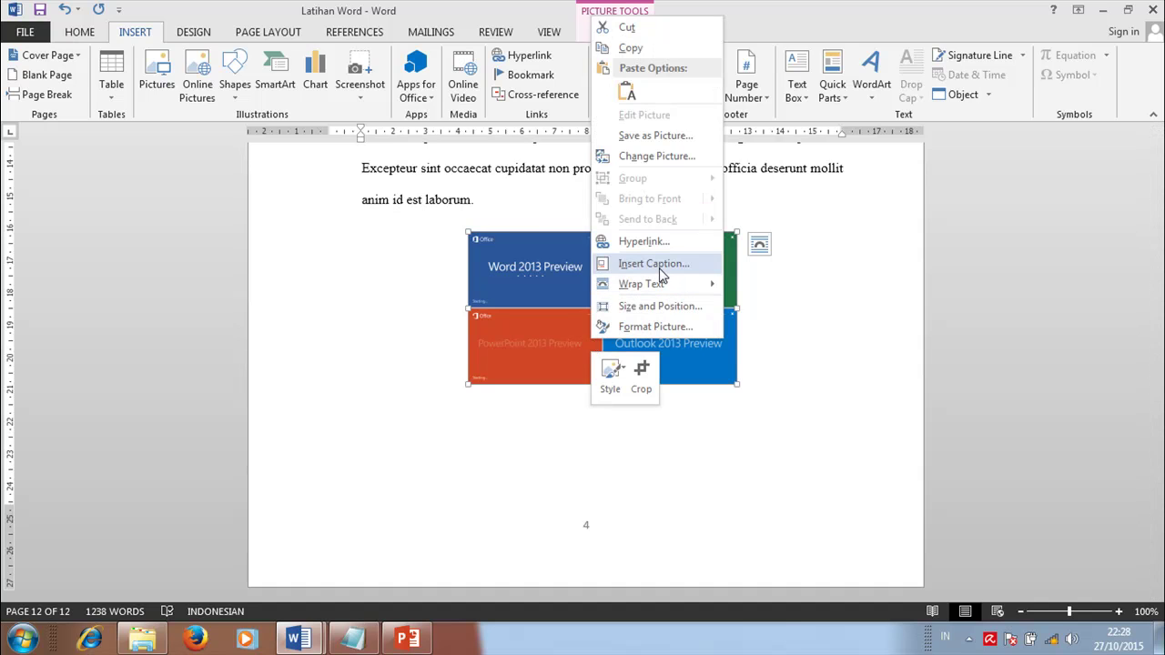
click(660, 265)
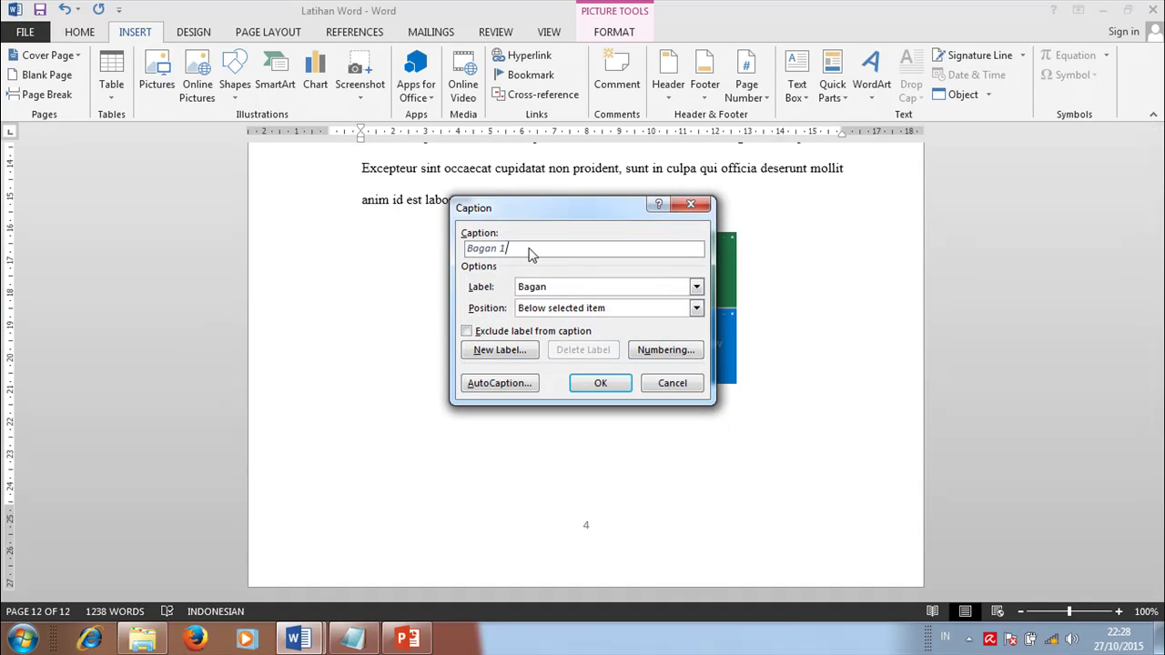
click(571, 287)
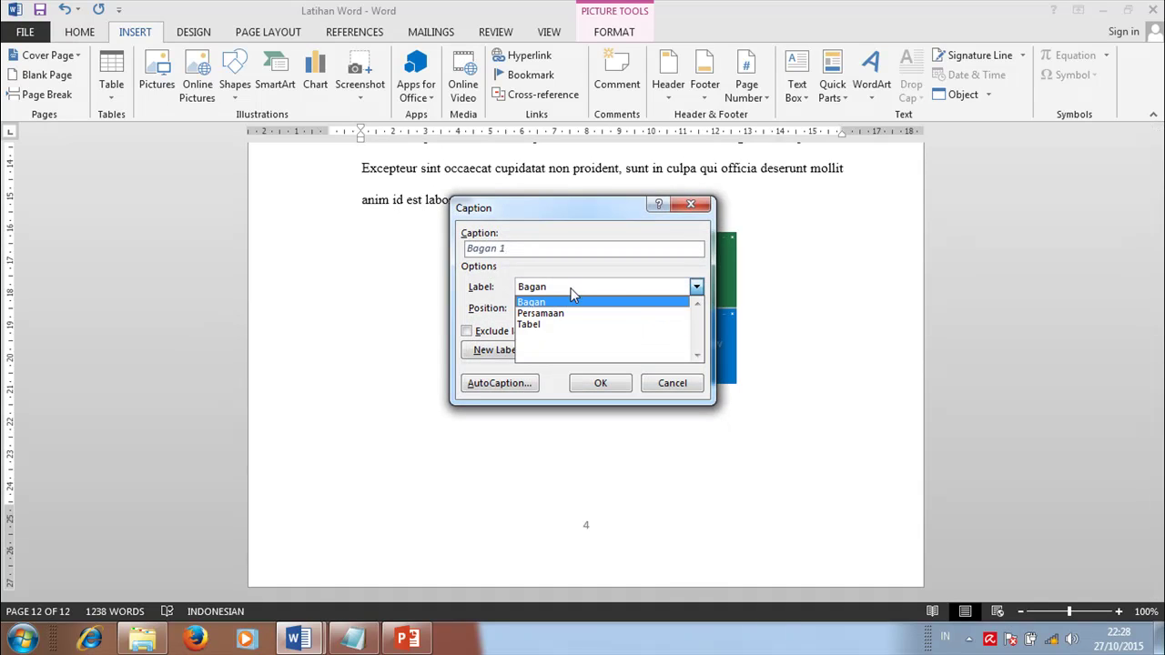
click(535, 301)
click(508, 351)
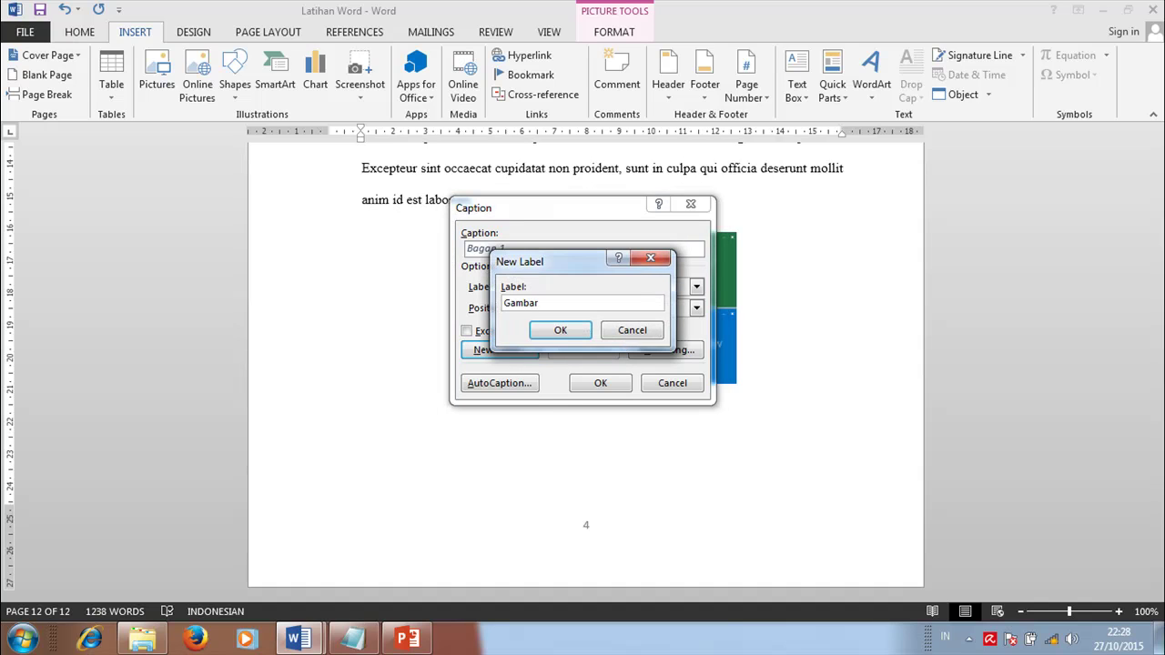
click(559, 329)
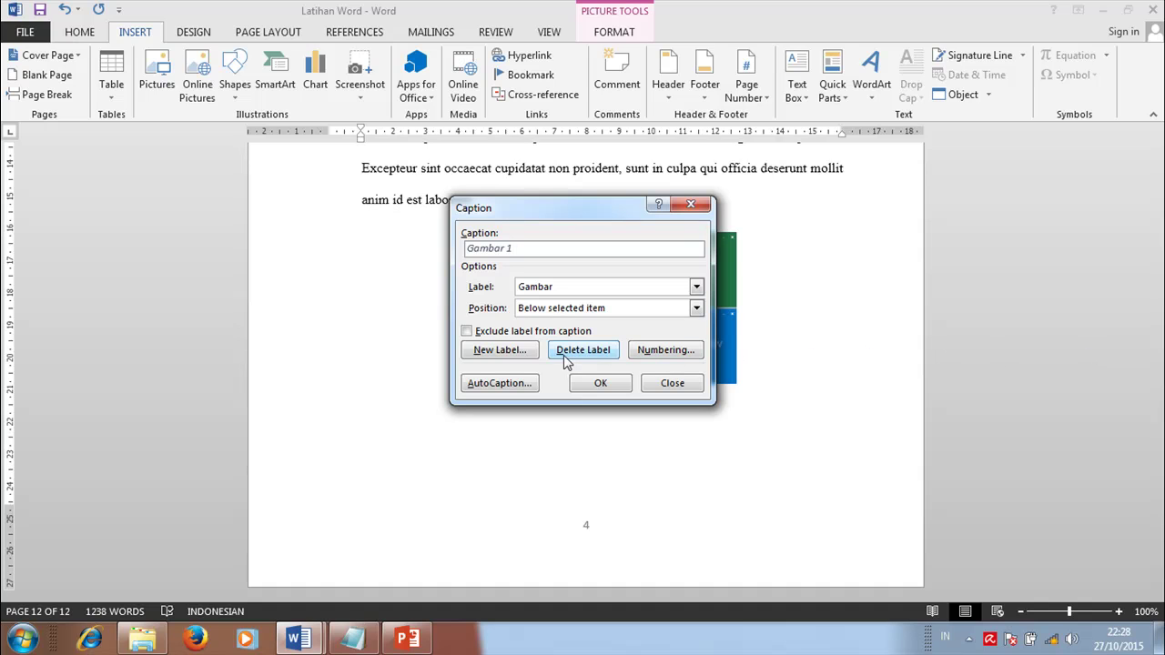
- Include the Heading 1 chapter number with a period separator in the caption numbering, and insert the caption with the text "Konsep Sistem Informasi"
click(673, 354)
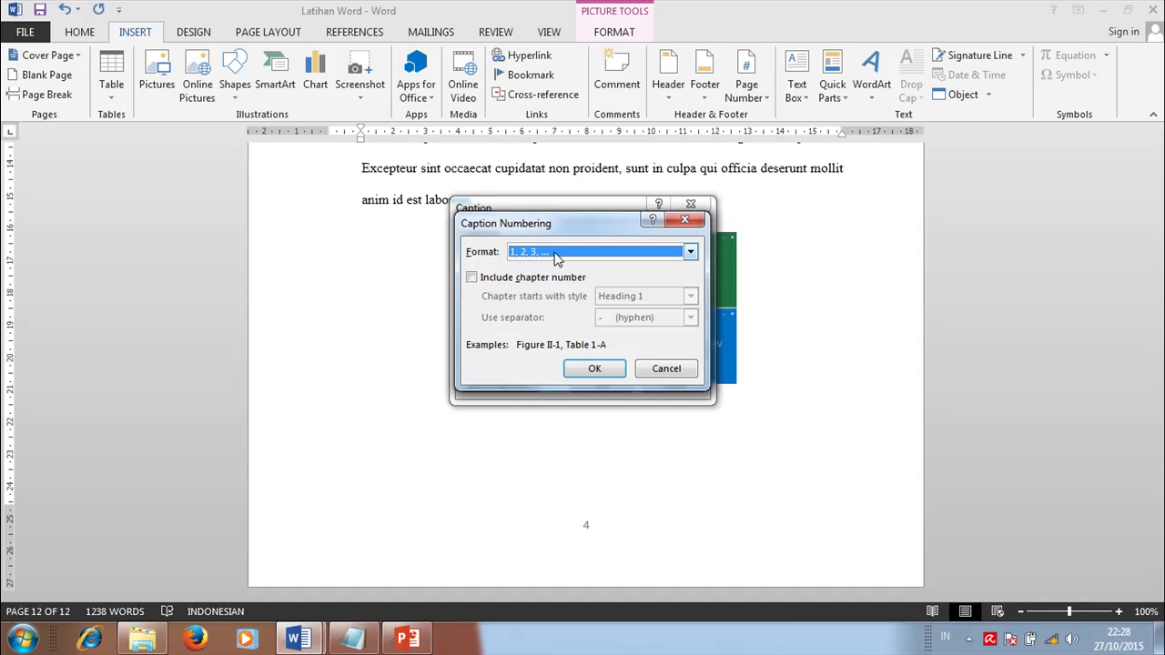
click(472, 278)
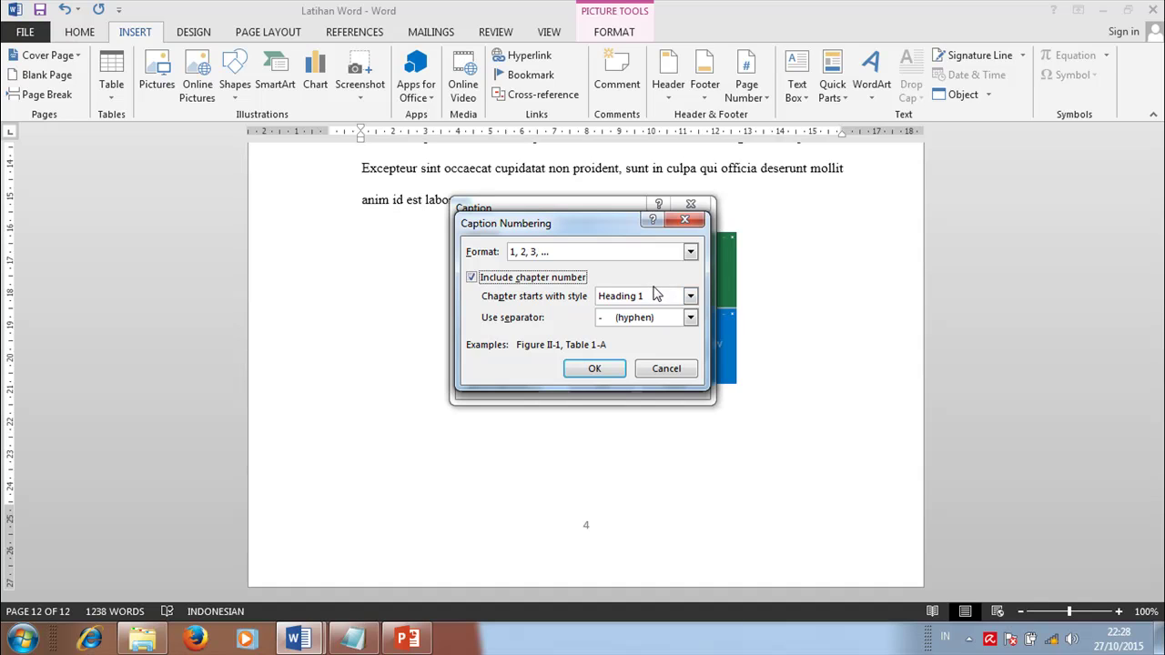
click(690, 317)
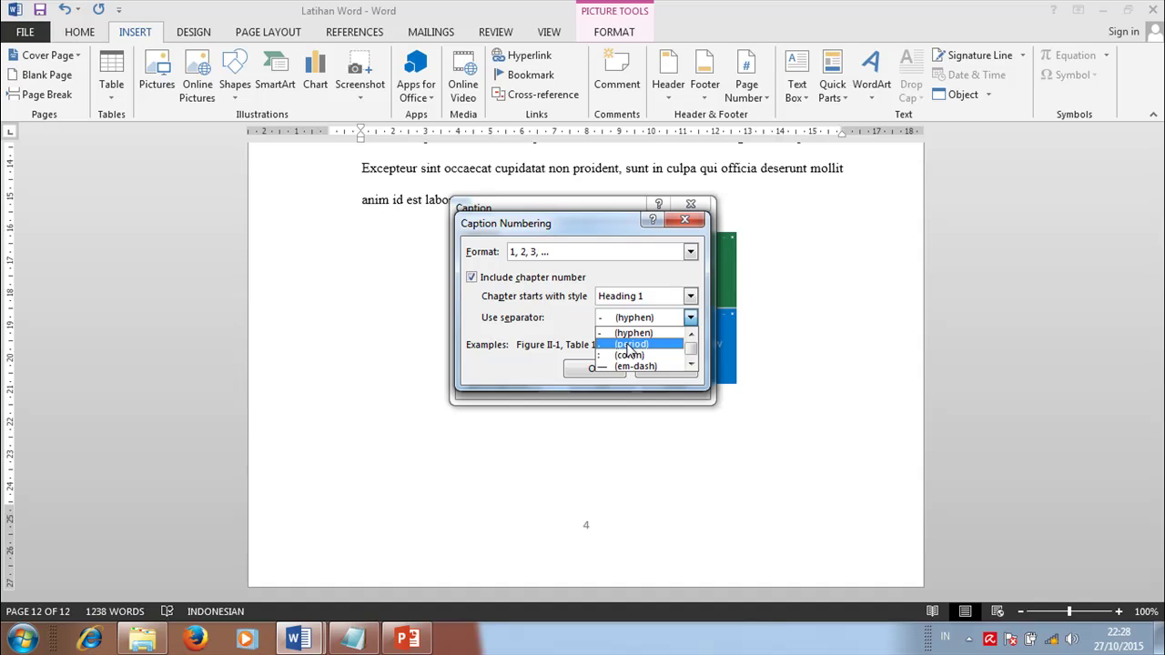
click(628, 345)
click(595, 369)
click(600, 383)
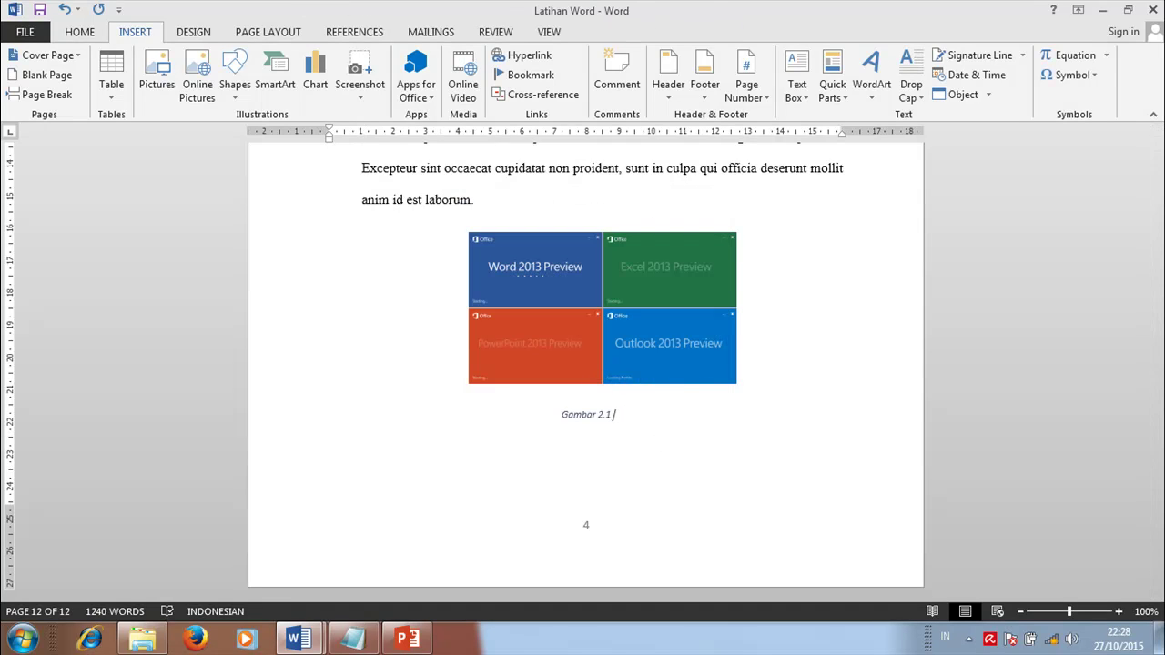
text(Konsep Sistem Informasi)
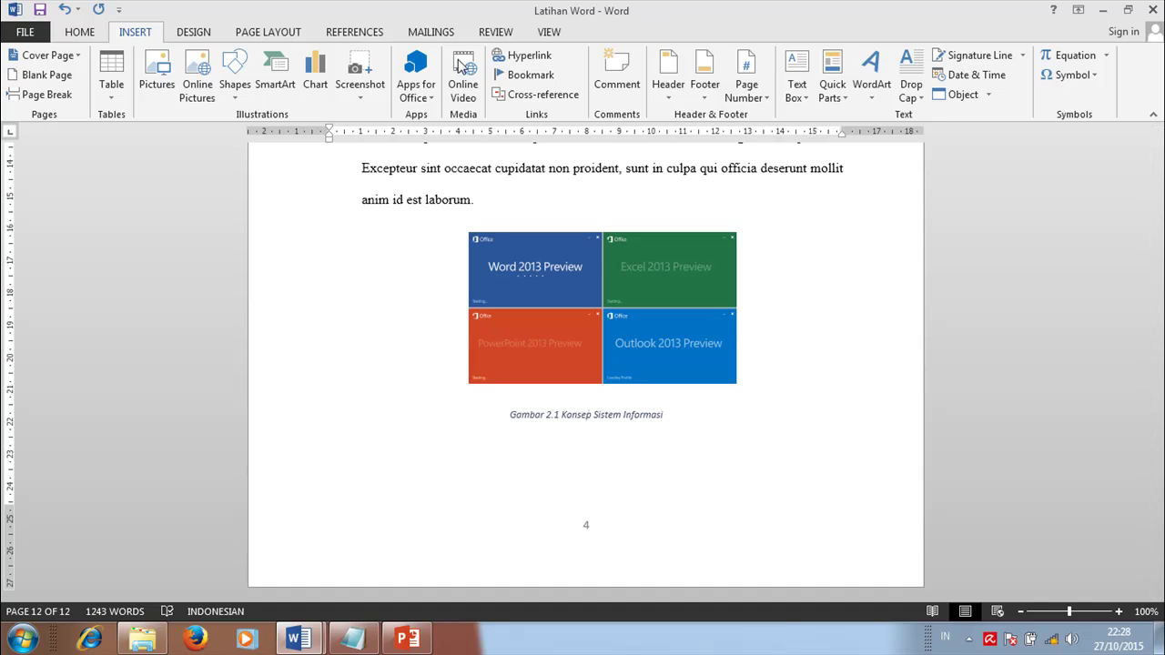
- Modify the Caption style to Times New Roman, 12 pt, bold, non-italic, with Automatic font colour
click(80, 38)
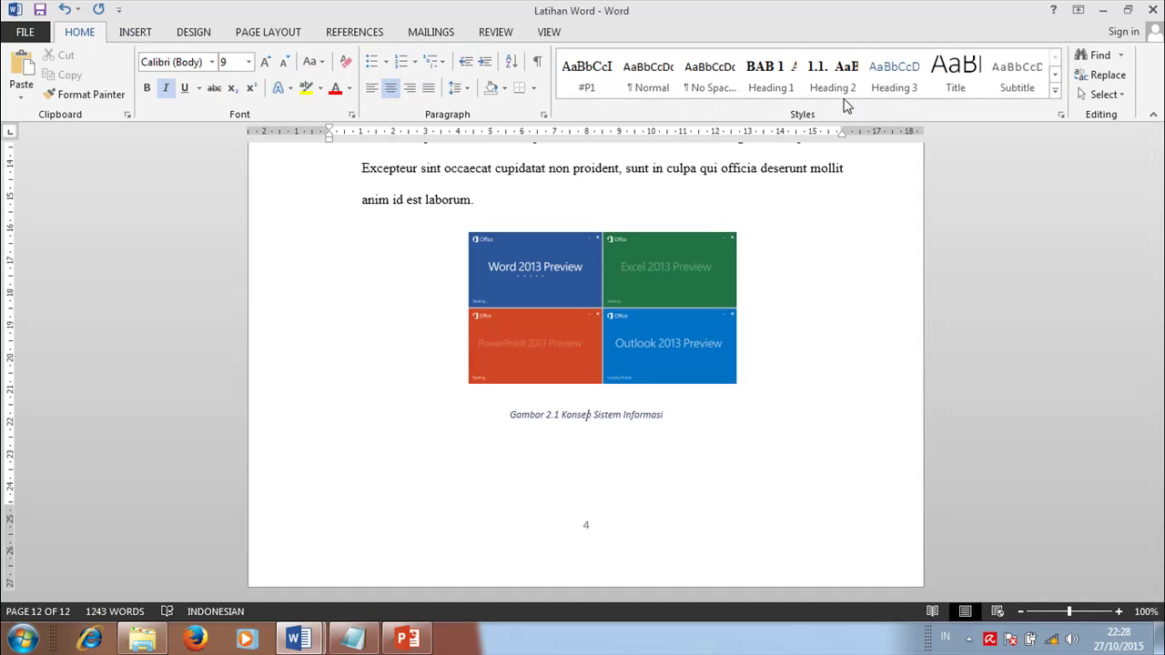
click(1055, 91)
right_click(709, 171)
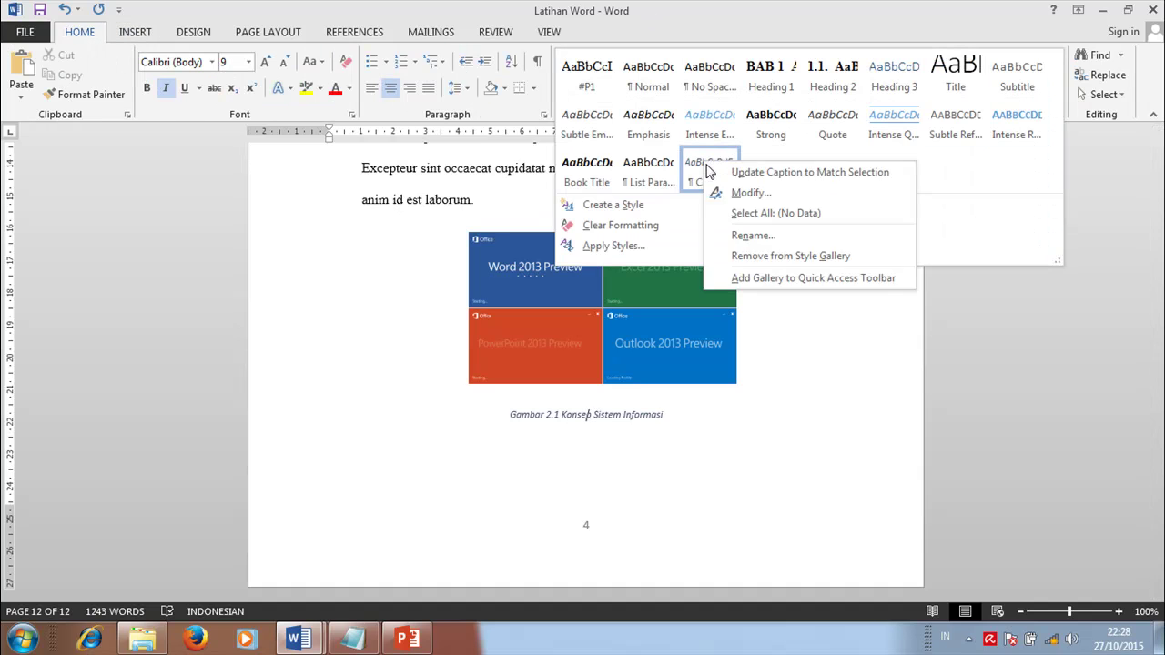
click(752, 193)
click(428, 232)
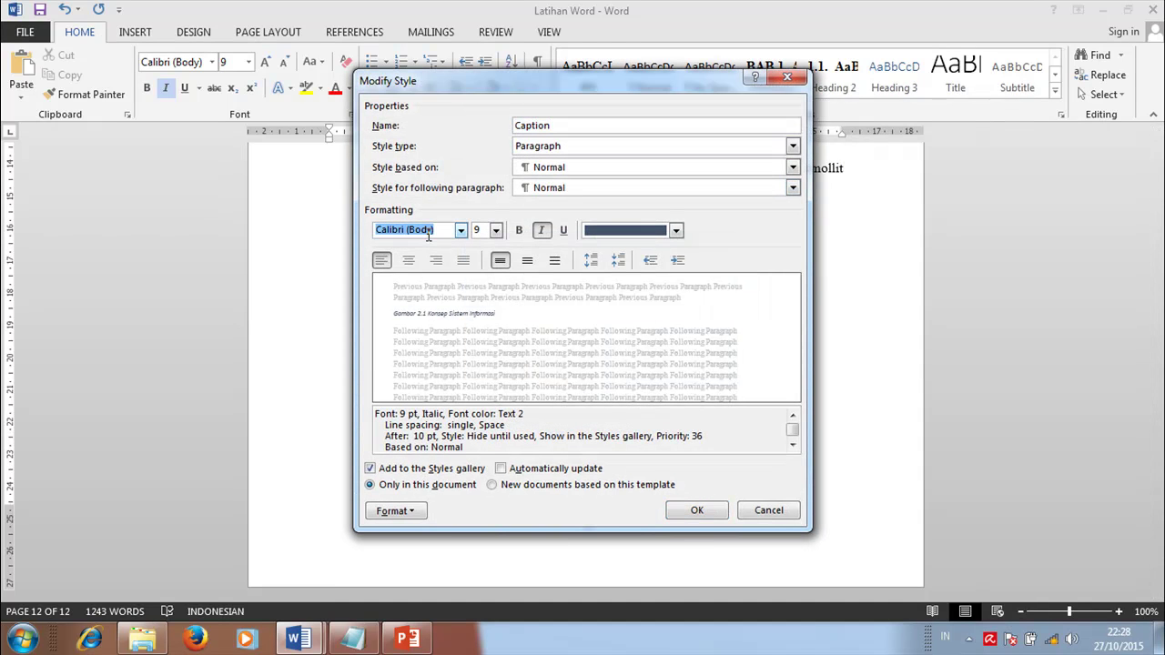
text(Times New Roman)
click(495, 230)
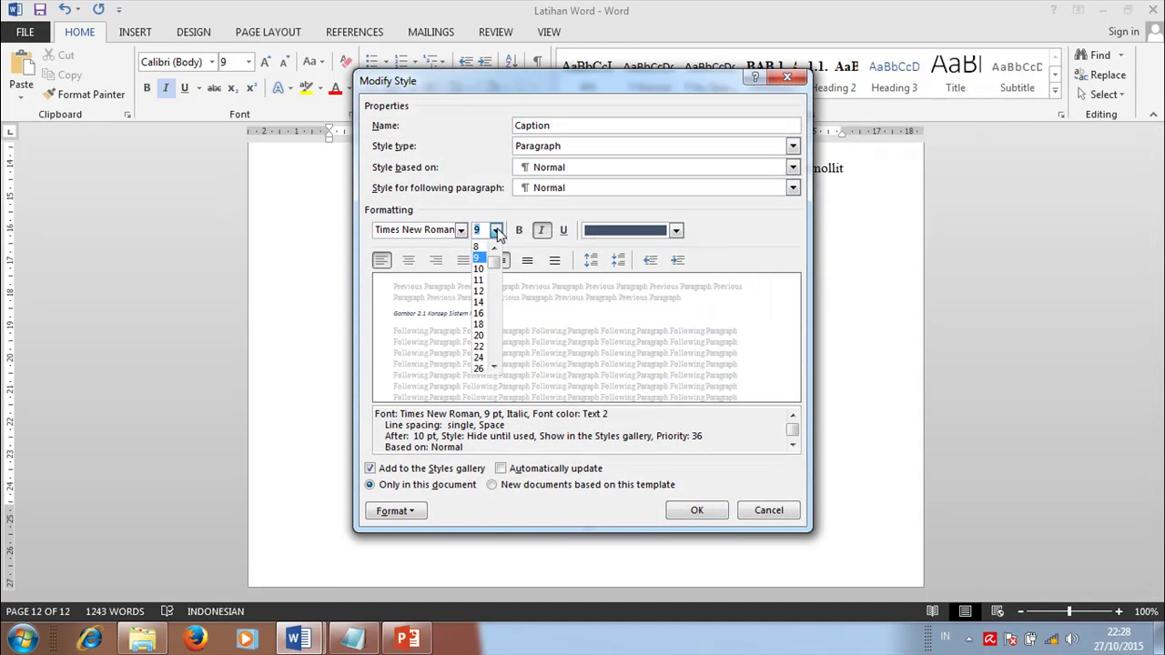
click(479, 291)
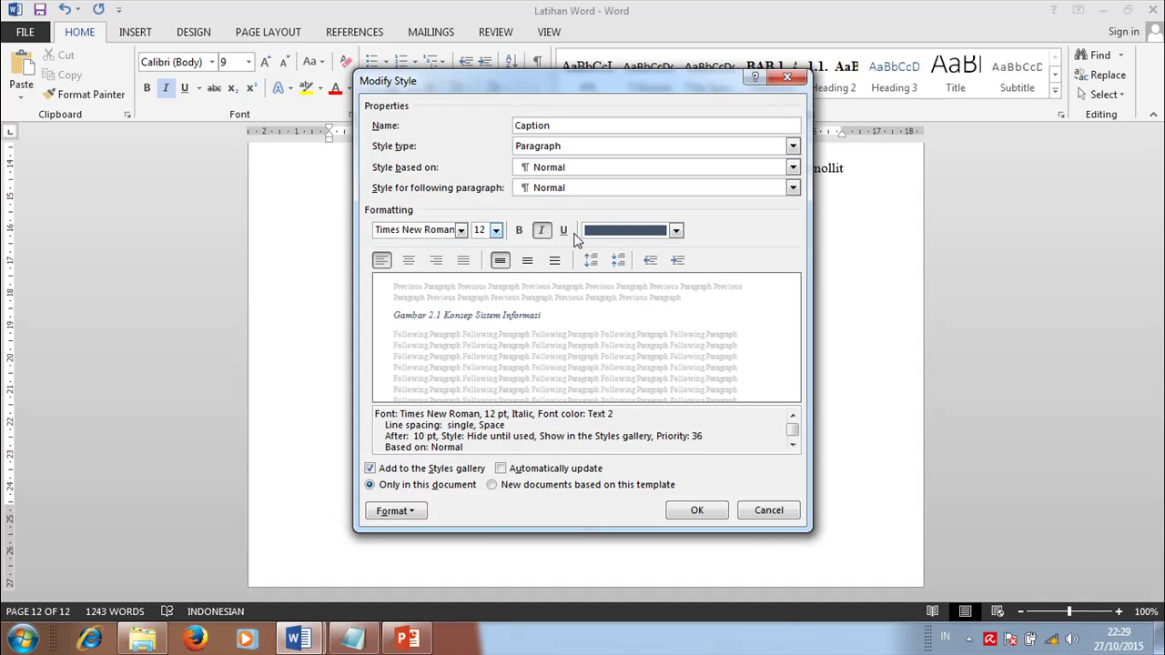
click(519, 231)
click(541, 230)
click(634, 248)
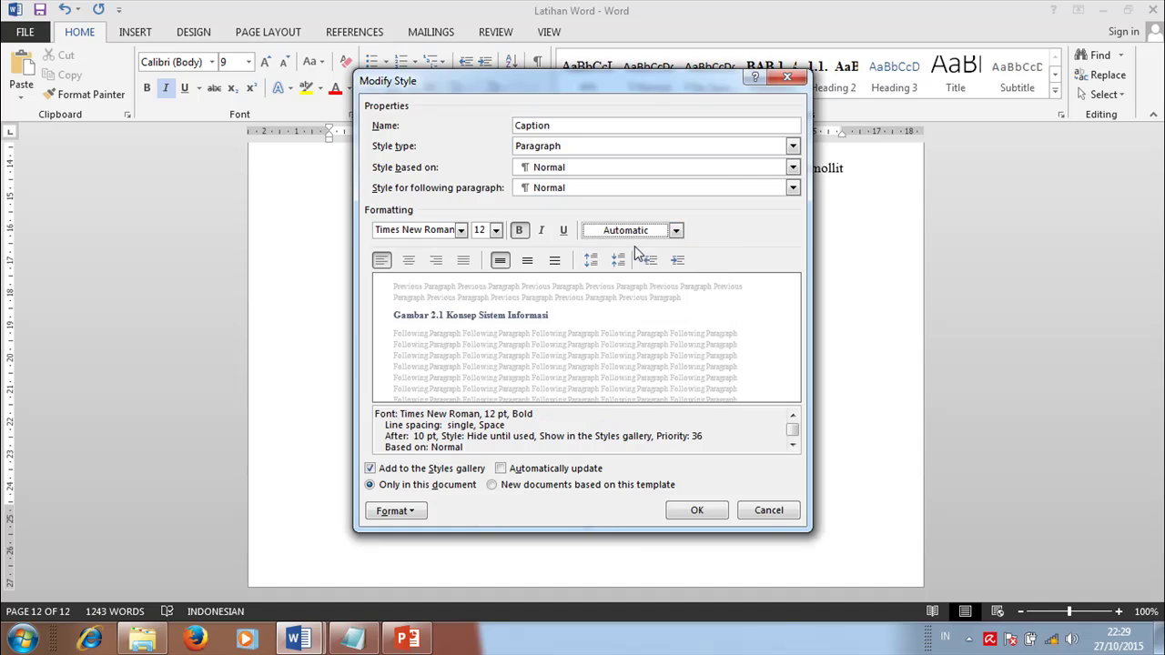
click(697, 510)
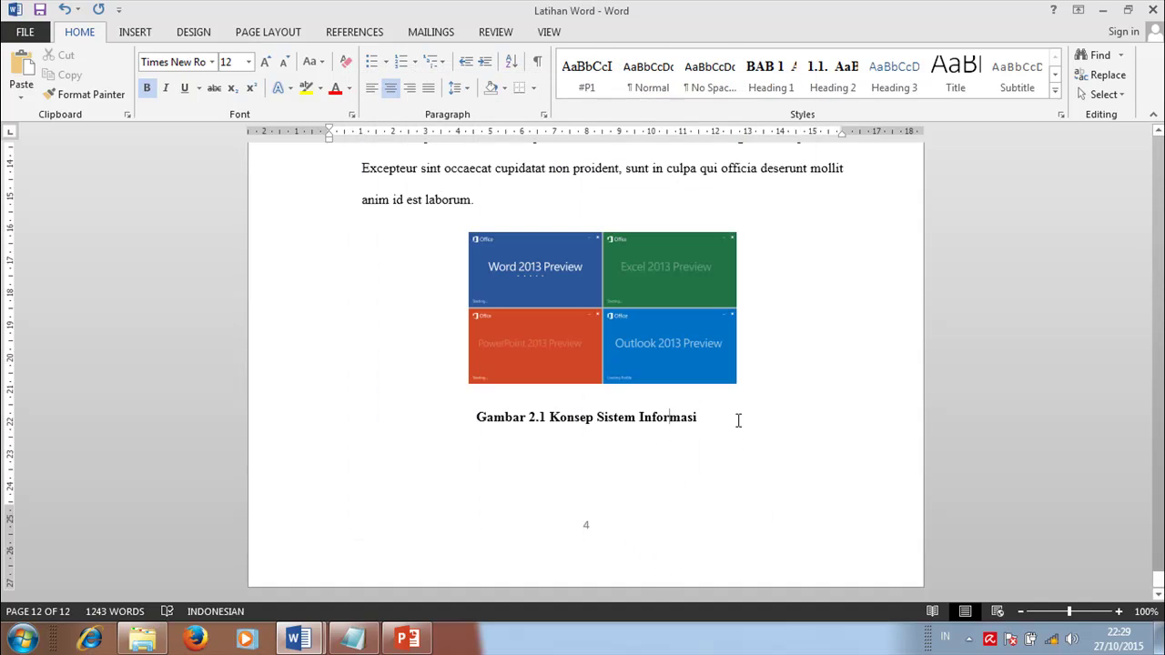
- Try left-aligning the figure caption, and restore its centred alignment
click(637, 333)
click(618, 417)
key(ctrl+l)
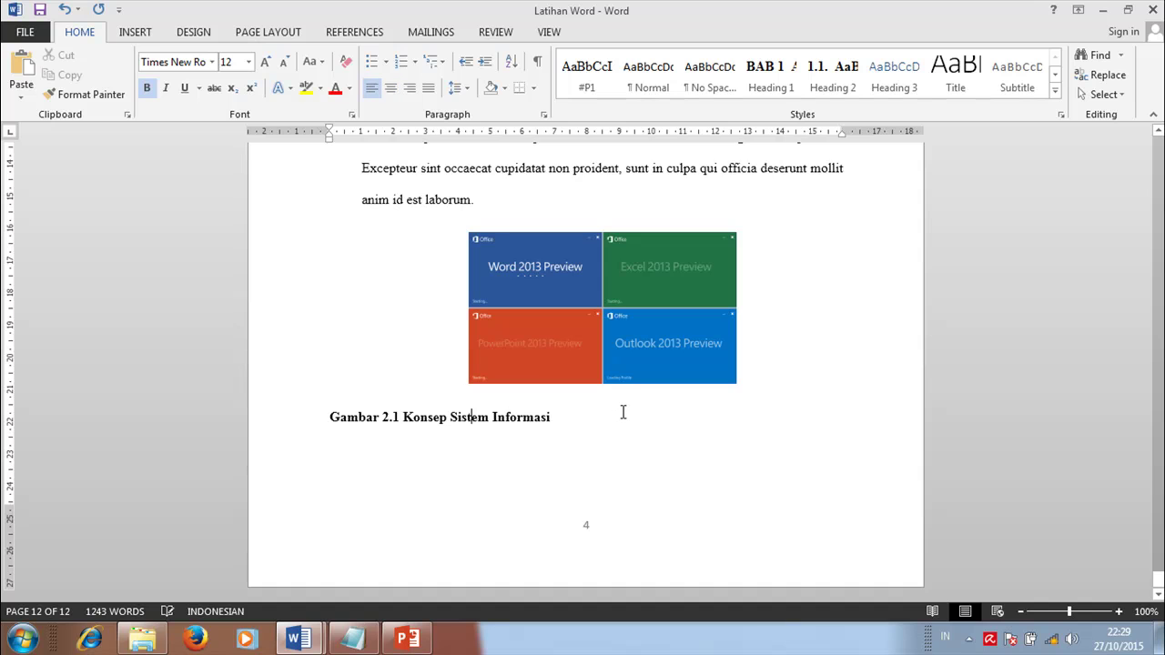
key(ctrl+e)
- Align the figure caption under the centre of the picture by moving its left and first-line indents to 1 cm
click(625, 346)
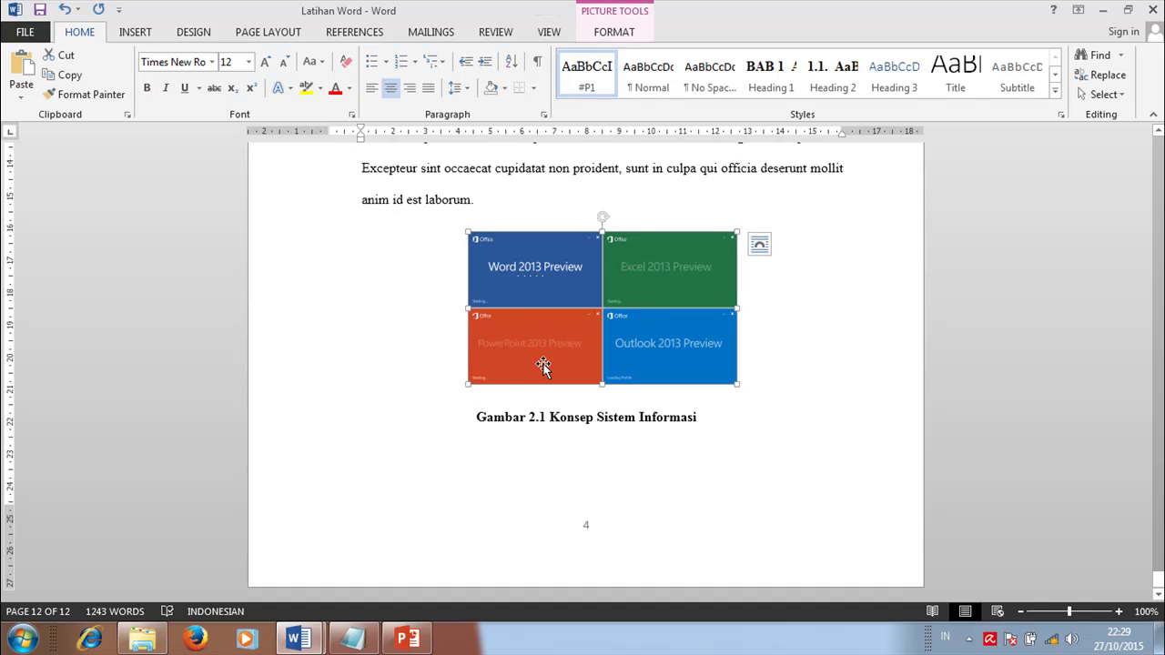
click(559, 415)
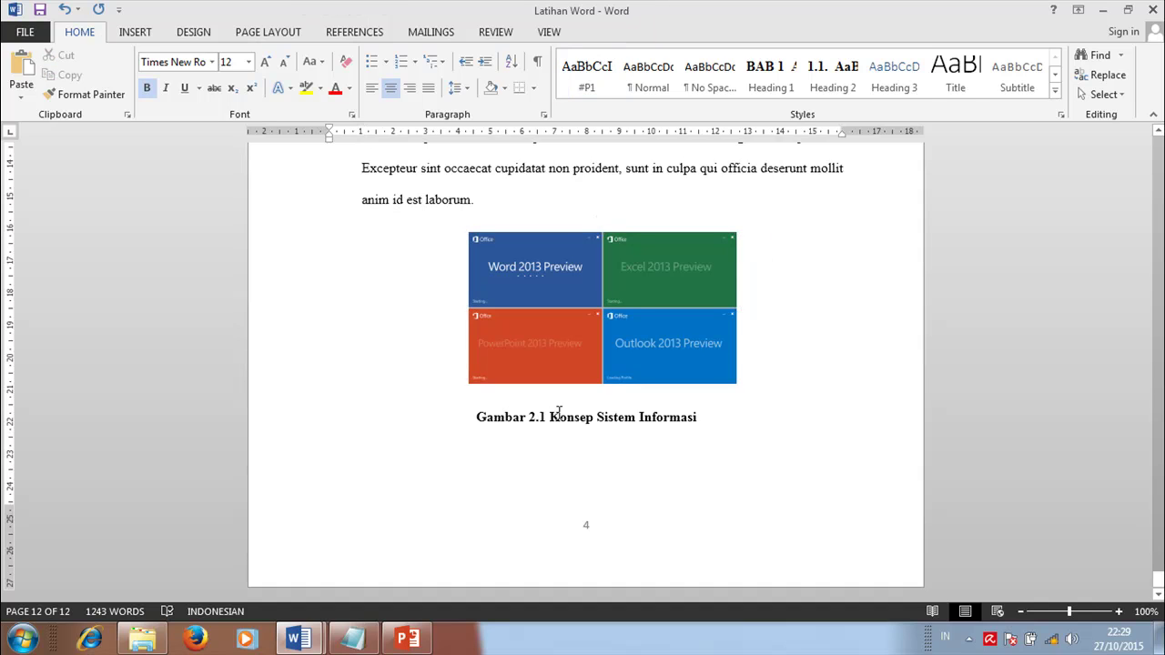
drag(332, 138, 364, 151)
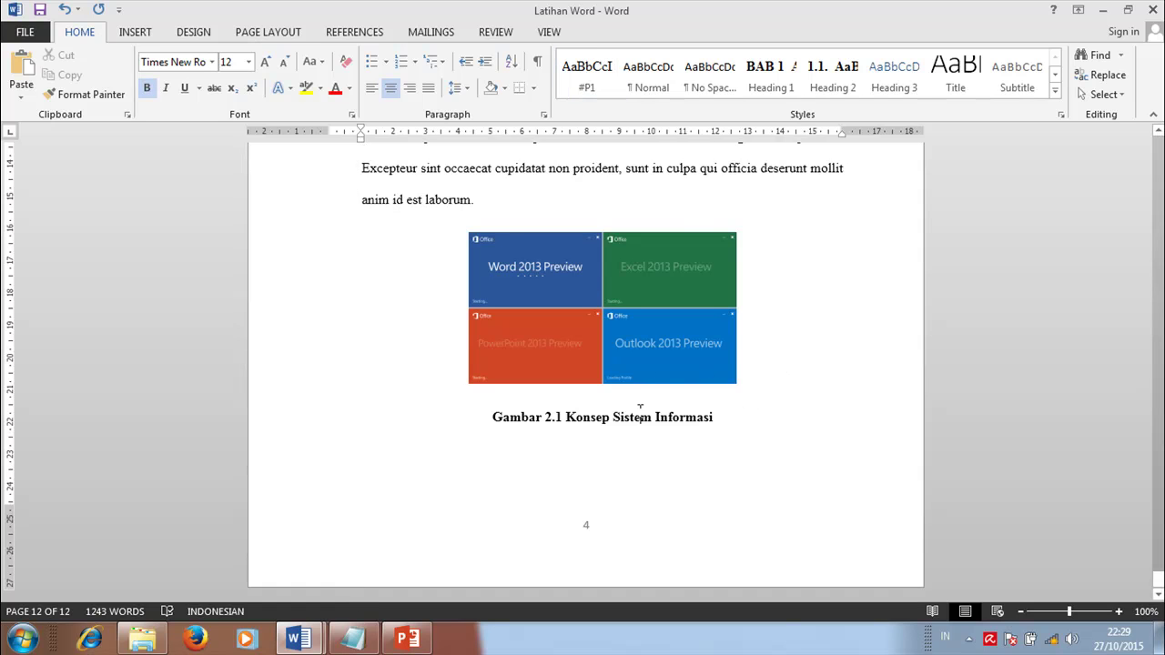
click(655, 372)
- Add a Heading 2 subsection titled "Visual Basic .Net" on a new line below the figure caption
click(735, 422)
key(Return)
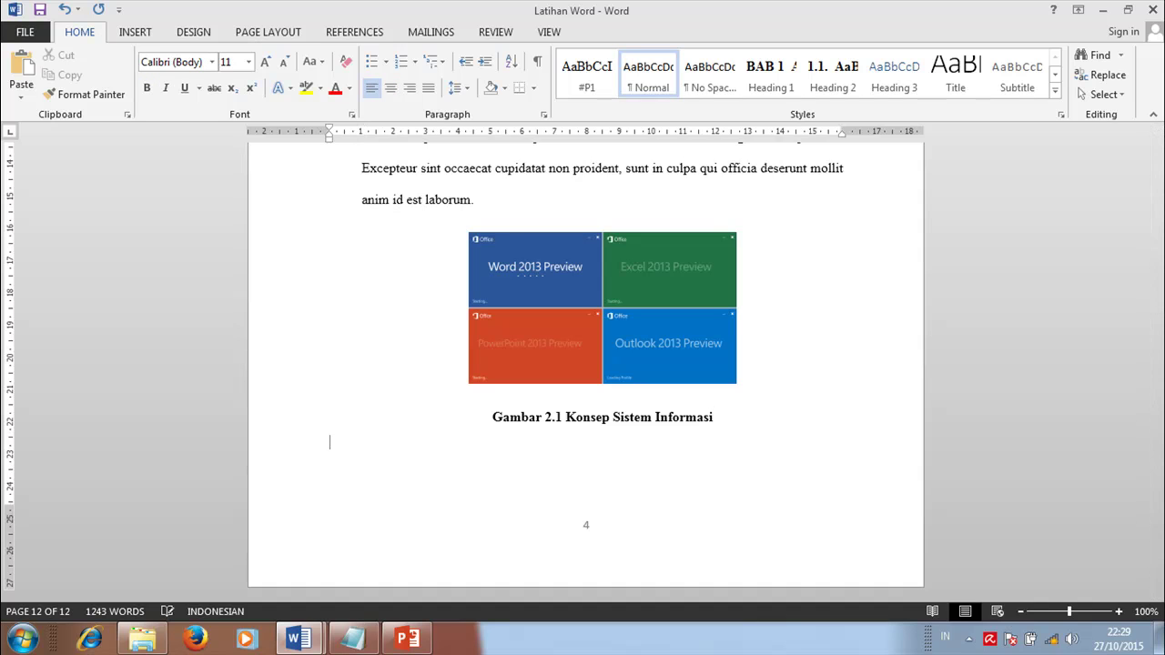
click(833, 72)
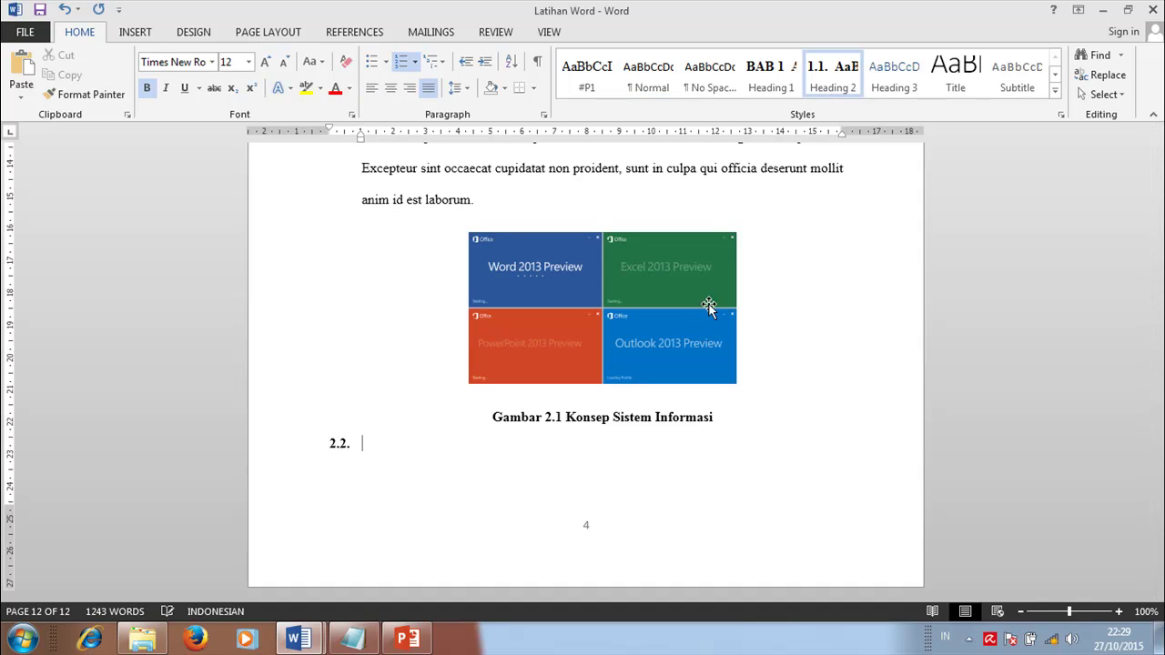
click(584, 418)
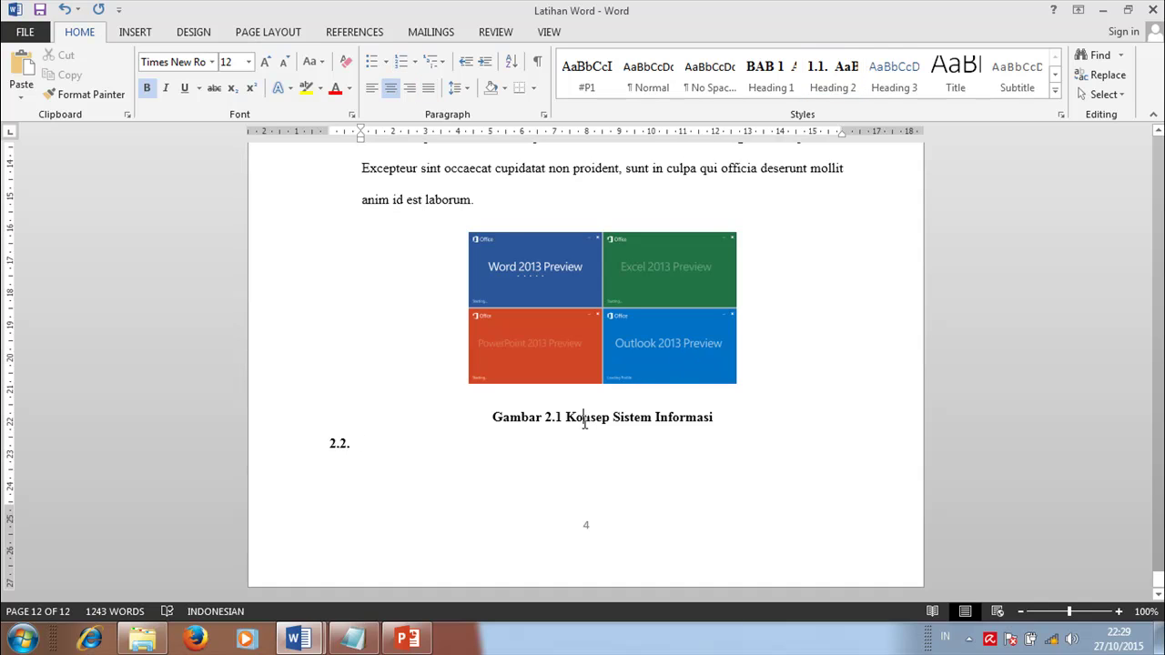
click(459, 459)
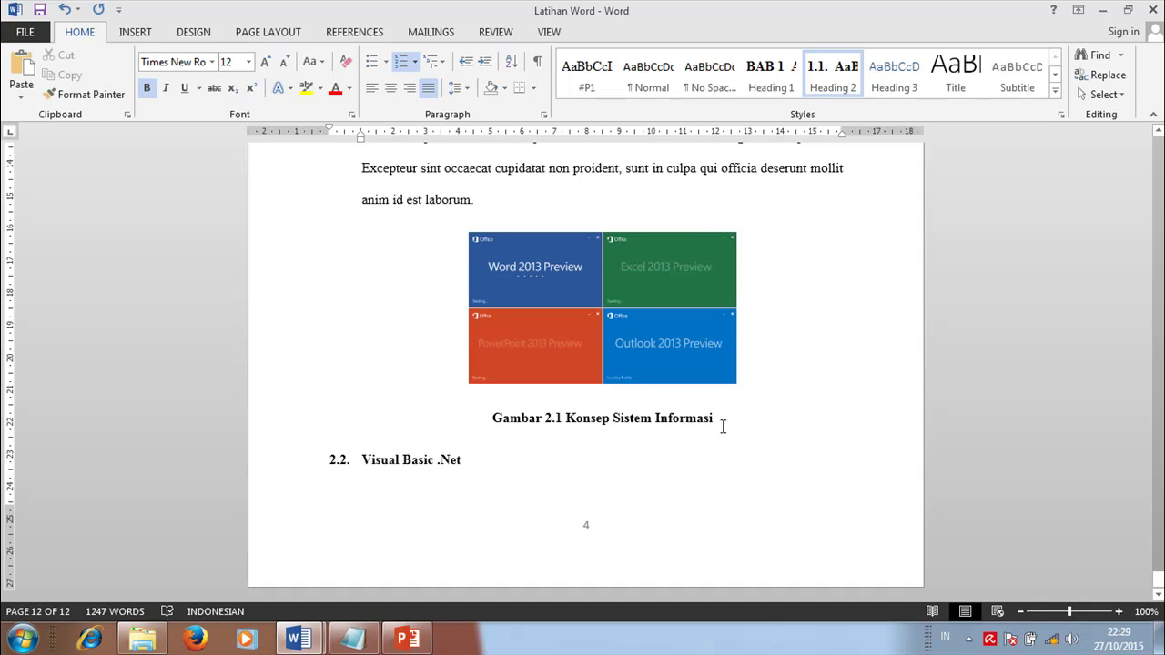
- Move the Visual Basic .Net heading to a new page with a page break, and add a Lorem ipsum paragraph beneath it
key(ctrl+Return)
scroll(723, 434, down, 3)
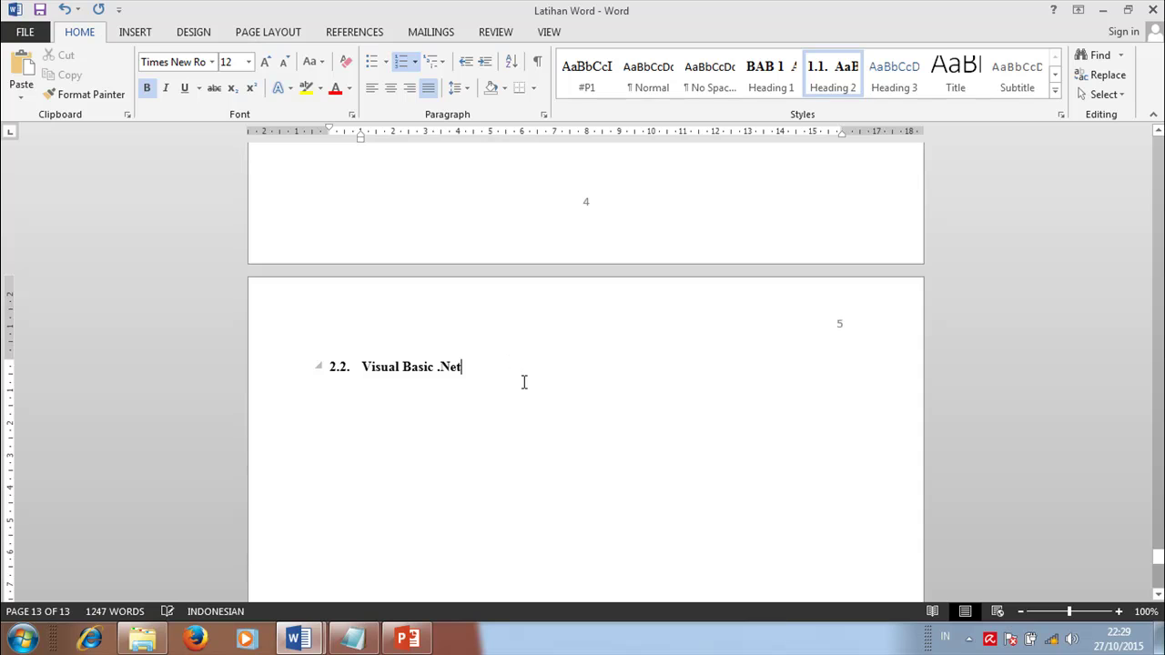
key(Return)
text(Lorem ipsum dolor sit amet, consectetur adipisicing elit, sed do eiusmod tempor incididunt ut labore et dolore magna aliqua. Ut enim ad minim veniam, quis nostrud exercitation ullamco laboris nisi ut aliquip ex ea commodo consequat. Duis aute irure dolor in reprehenderit in voluptate velit esse cillum dolore eu fugiat nulla pariatur. Excepteur sint occaecat cupidatat non proident, sunt in culpa qui officia deserunt mollit anim id est laborum.)
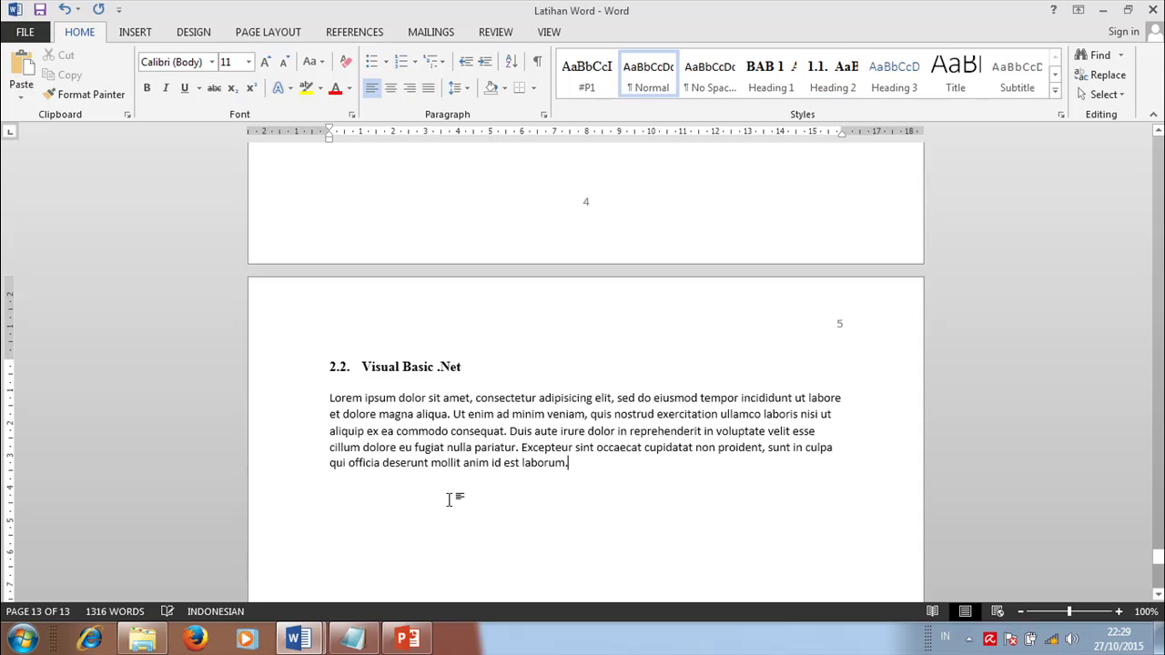
- Add a second Lorem ipsum paragraph under the Visual Basic .Net heading, then justify both paragraphs and apply the #P1 style to them
key(Return)
text(Lorem ipsum dolor sit amet, consectetur adipisicing elit, sed do eiusmod tempor incididunt ut labore et dolore magna aliqua. Ut enim ad minim veniam, quis nostrud exercitation ullamco laboris nisi ut aliquip ex ea commodo consequat. Duis aute irure dolor in reprehenderit in voluptate velit esse cillum dolore eu fugiat nulla pariatur. Excepteur sint occaecat cupidatat non proident, sunt in culpa qui officia deserunt mollit anim id est laborum.)
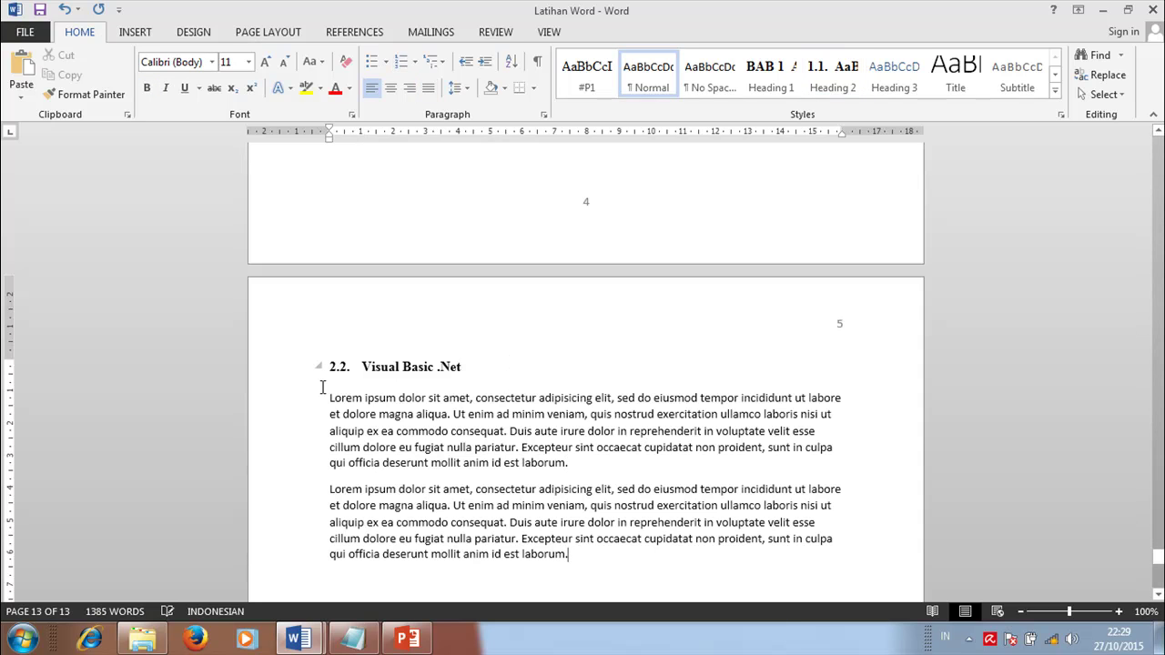
drag(292, 413, 294, 568)
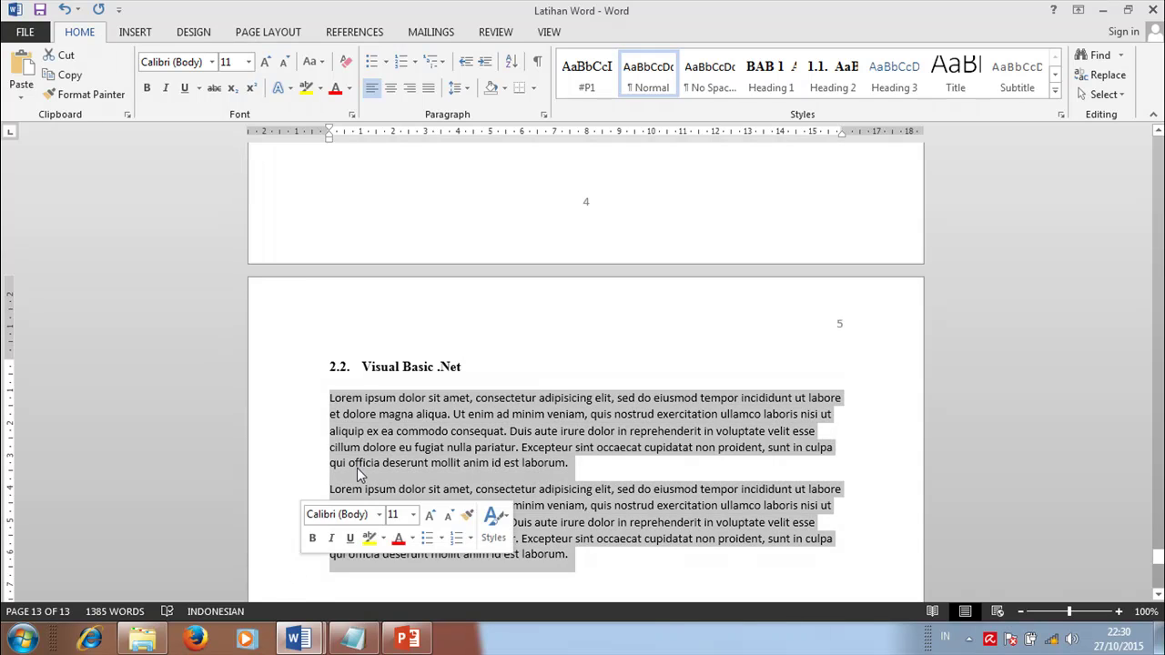
click(428, 87)
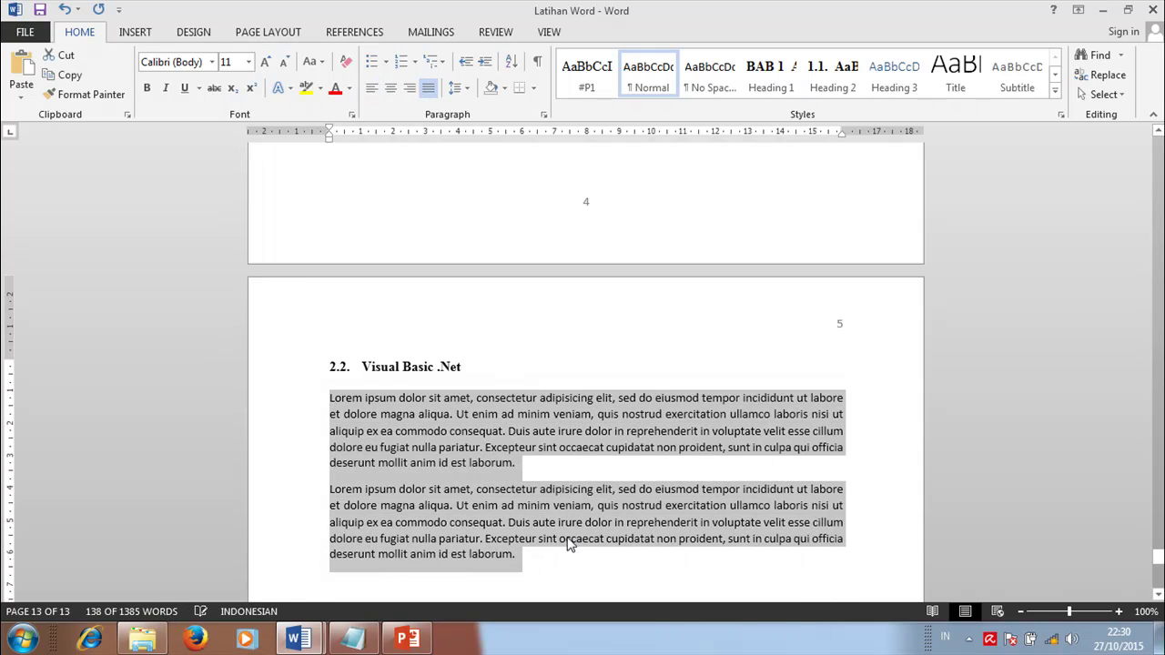
click(586, 73)
scroll(546, 509, down, 5)
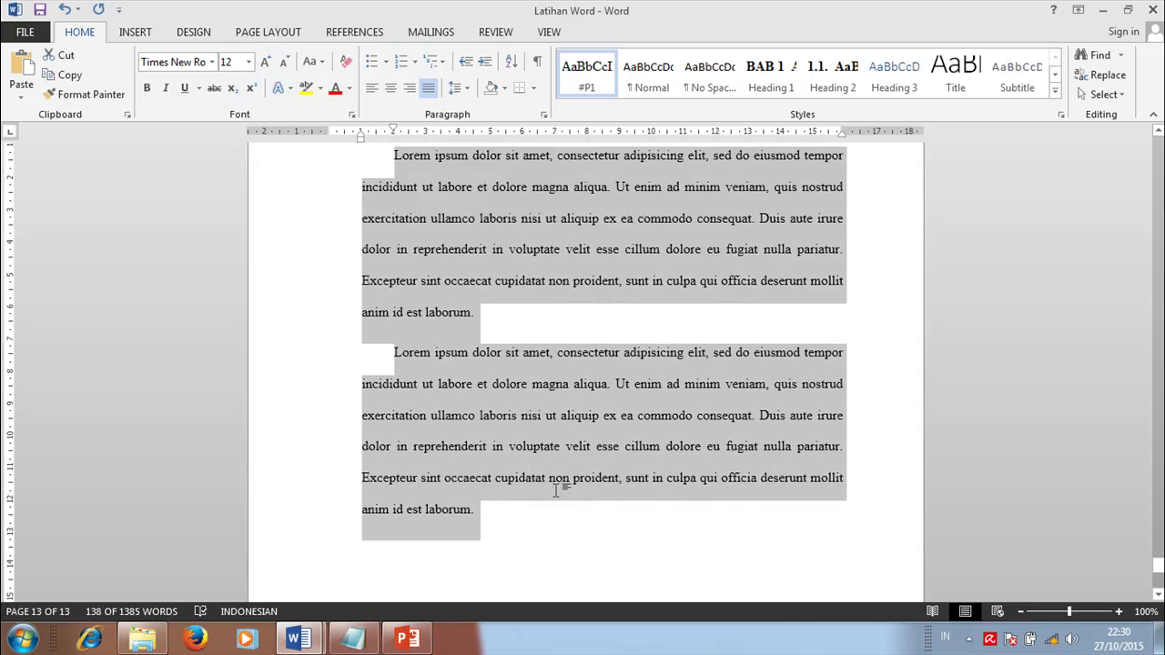
- Start a new line below the second Lorem ipsum paragraph and move its first-line indent to 1 cm
click(501, 347)
scroll(500, 350, down, 2)
key(Return)
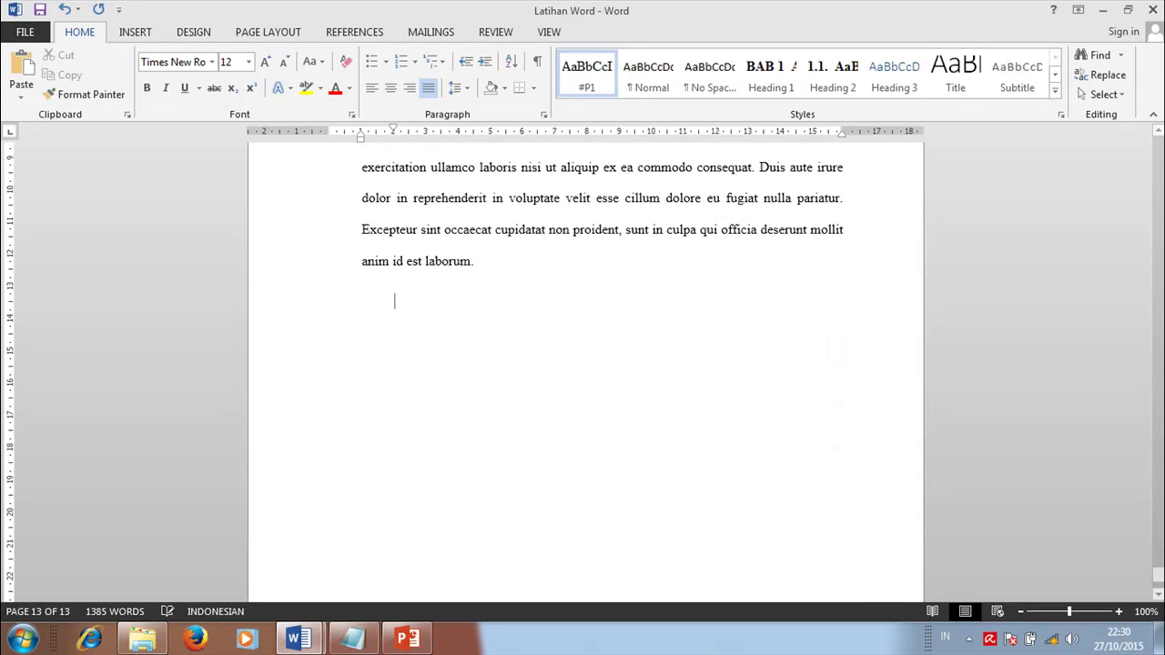
key(BackSpace)
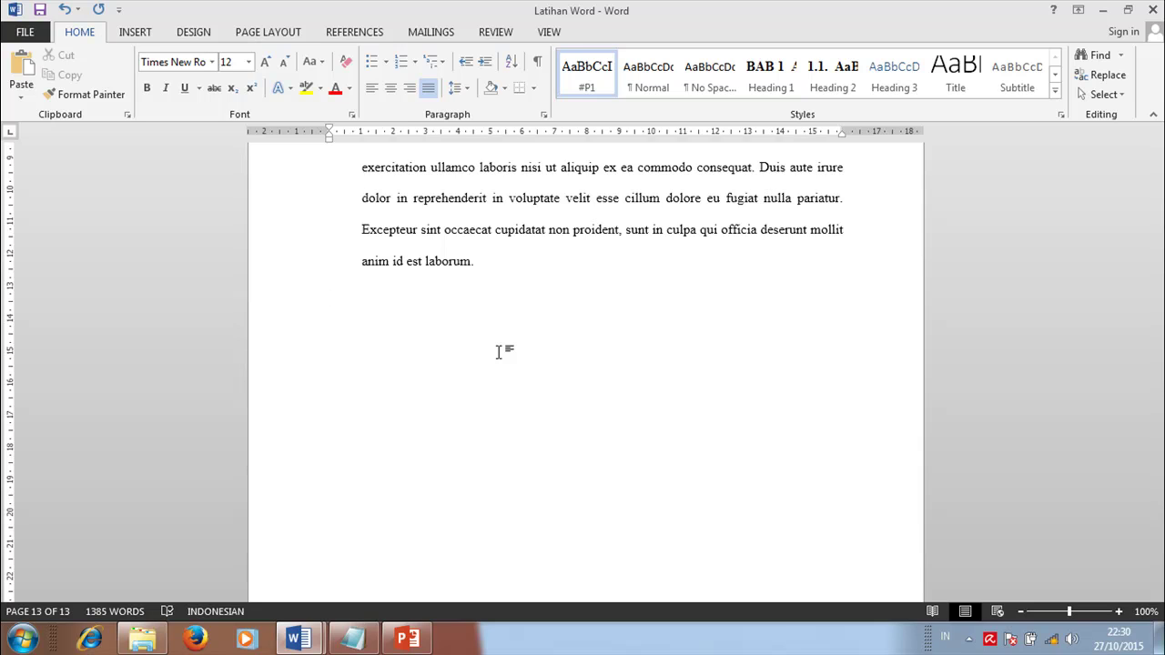
key(ctrl+z)
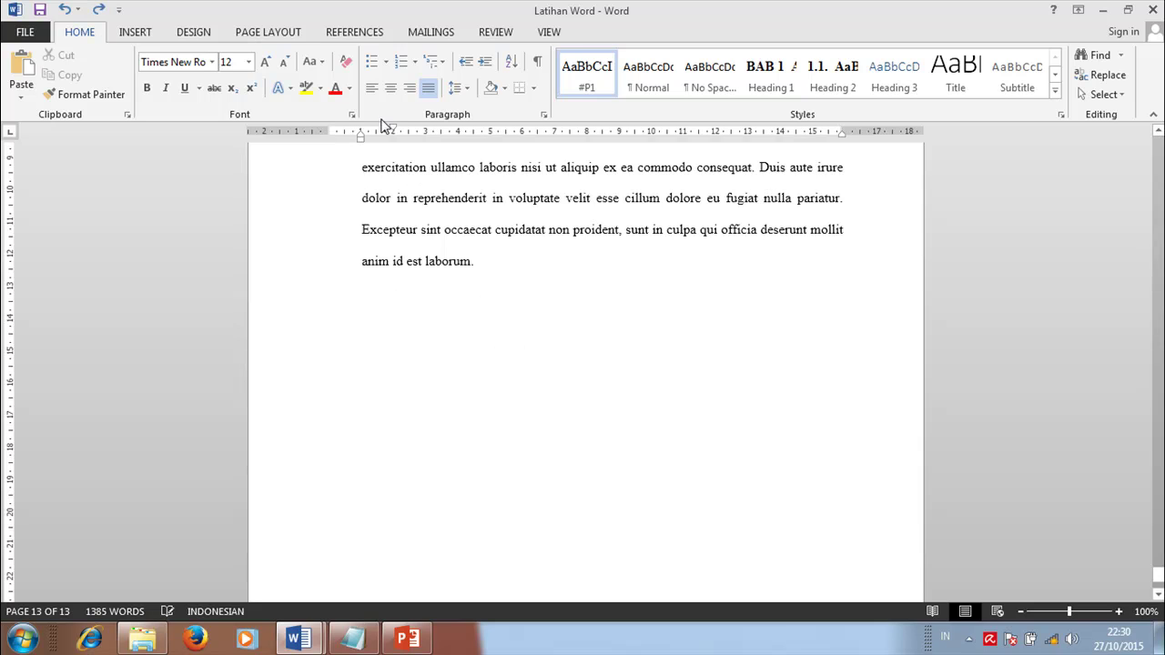
drag(393, 132, 360, 134)
- Insert the Koala picture from the Gambar folder on the new line
click(136, 35)
click(156, 74)
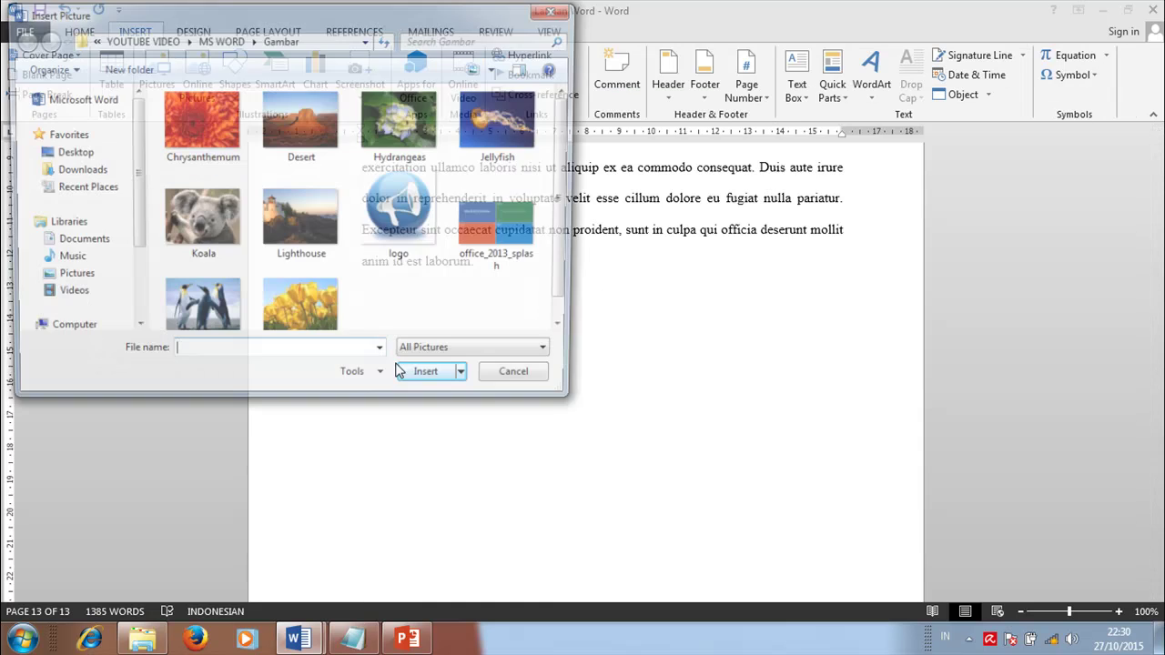
click(228, 258)
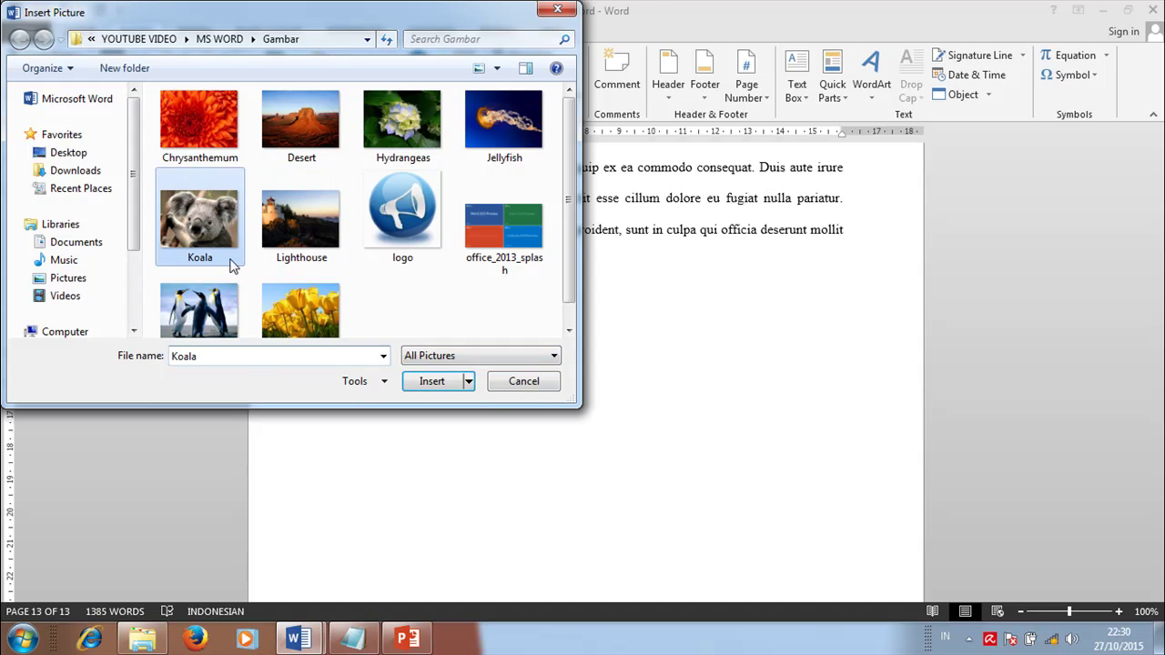
click(460, 382)
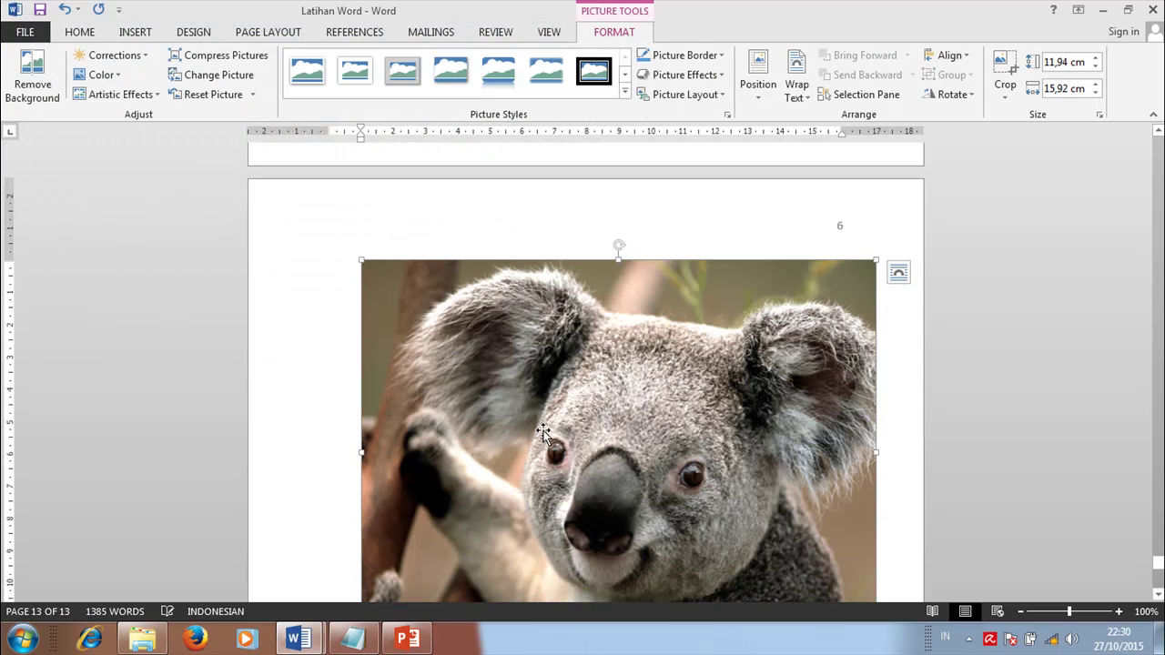
- Shrink the koala picture to about 10.1 cm wide and 6.01 cm high, centred below the text
drag(876, 262, 689, 401)
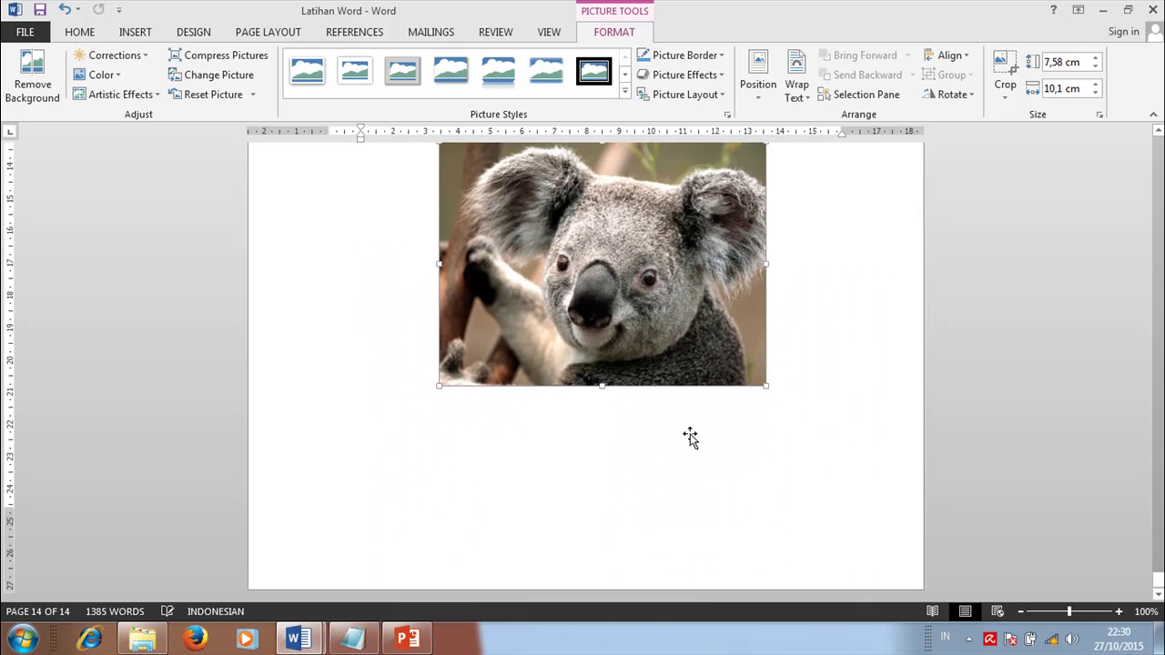
right_click(625, 424)
click(554, 478)
drag(601, 500, 598, 460)
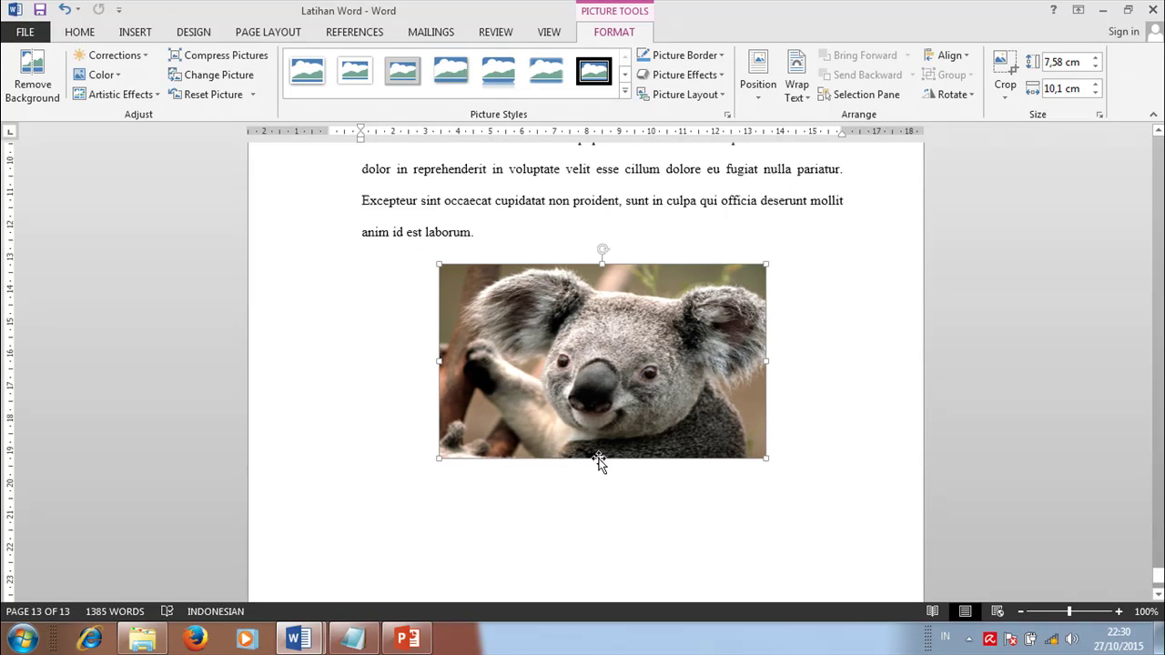
- Insert a Gambar caption below the koala picture with the text "Visual Basic .Net"
right_click(619, 393)
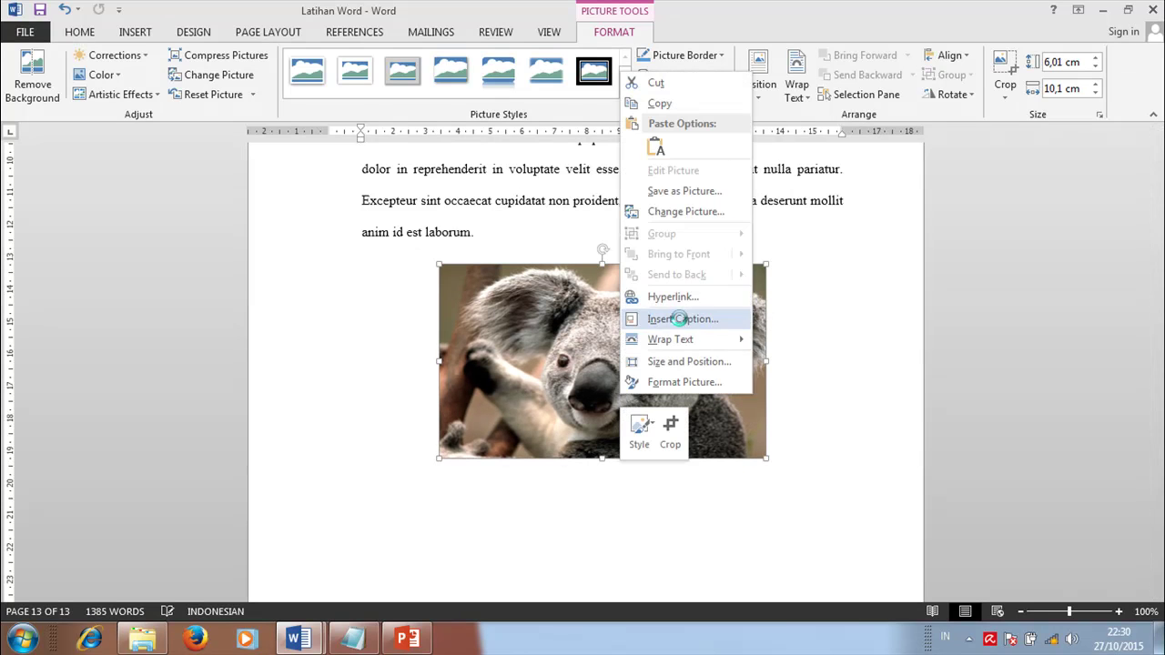
click(680, 317)
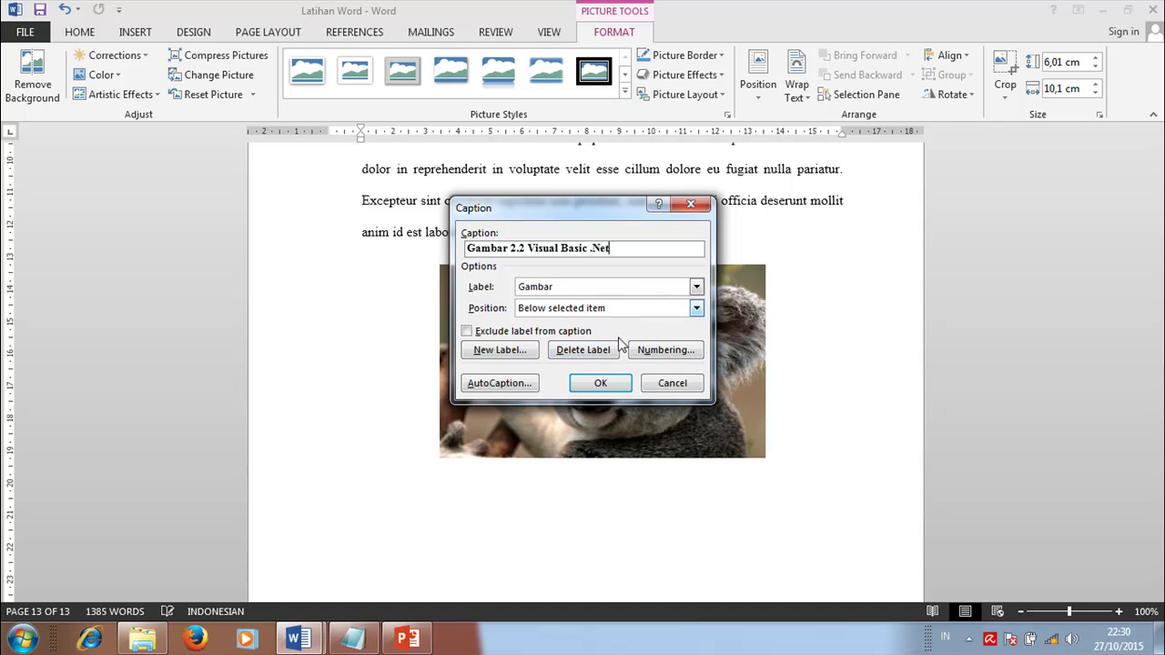
click(602, 382)
- Review the Visual Basic .Net section's heading, paragraphs, koala picture and caption
scroll(577, 470, down, 3)
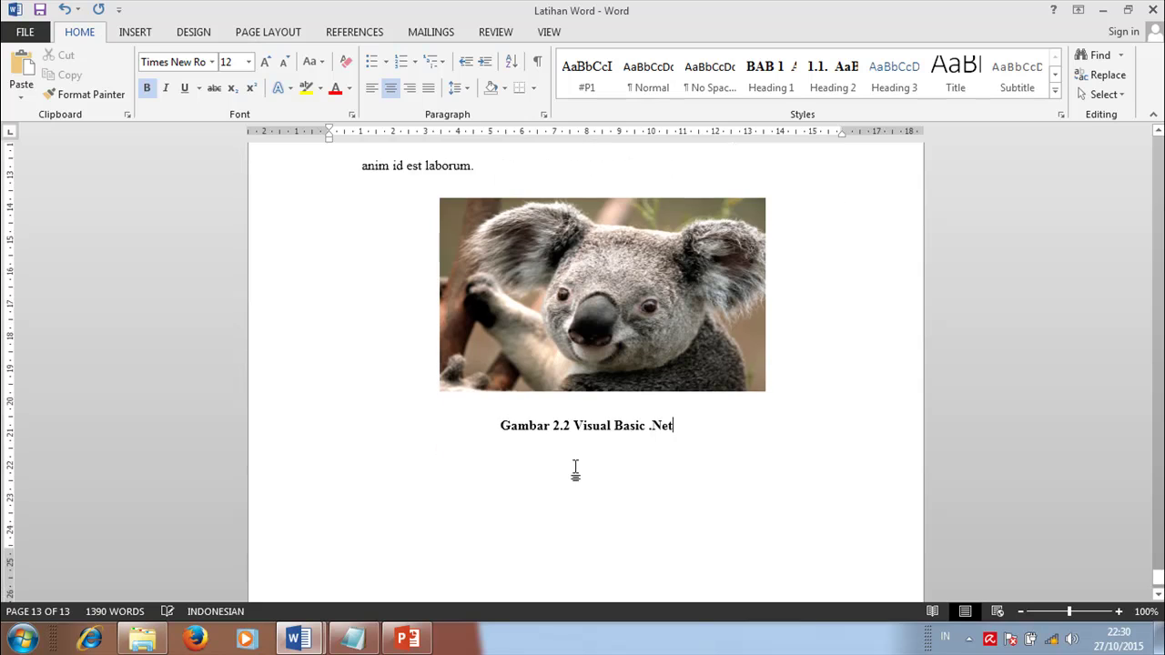
scroll(586, 452, up, 2)
scroll(608, 337, up, 3)
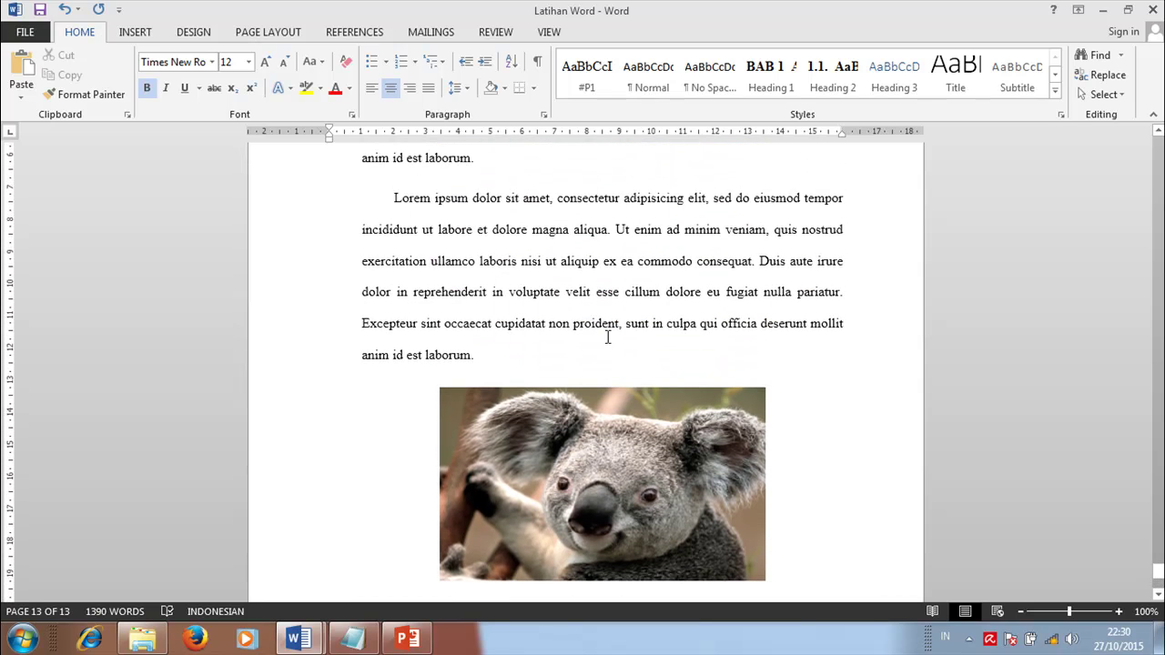
scroll(608, 383, down, 2)
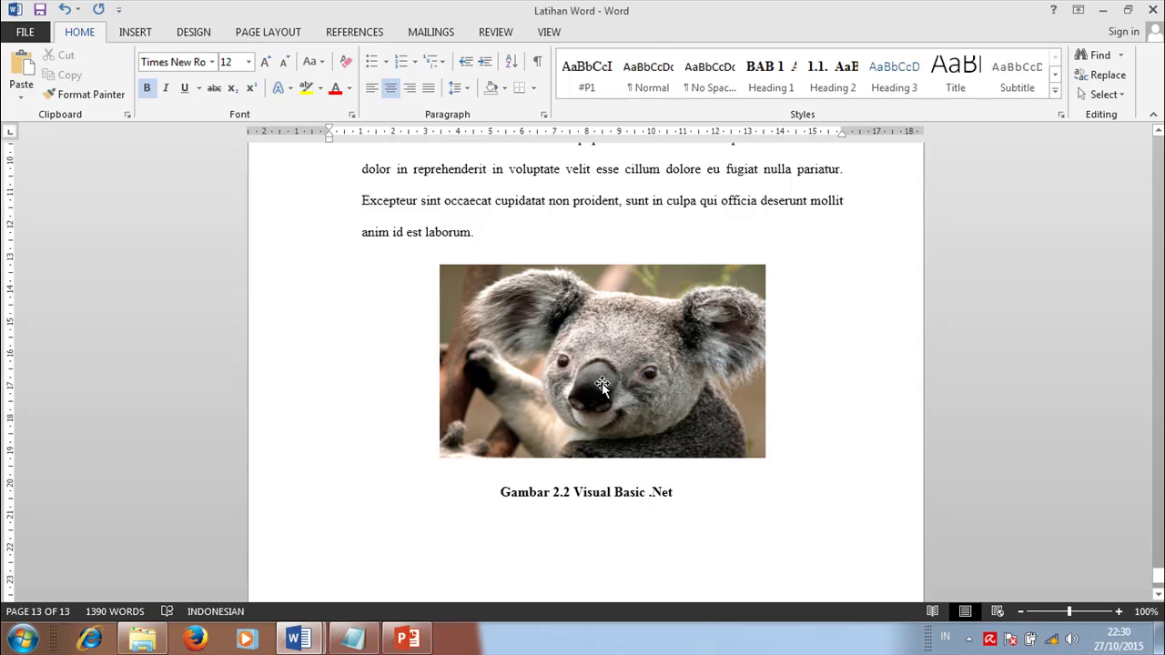
click(600, 384)
scroll(648, 391, up, 1)
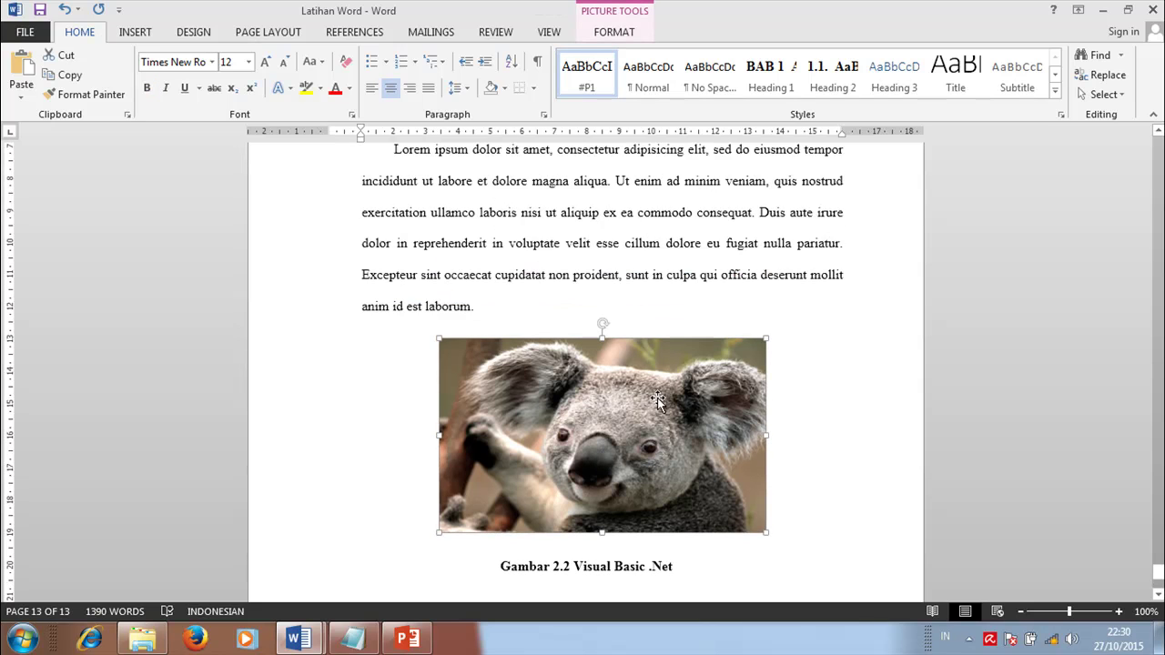
scroll(652, 473, down, 1)
scroll(646, 464, up, 2)
scroll(644, 453, up, 5)
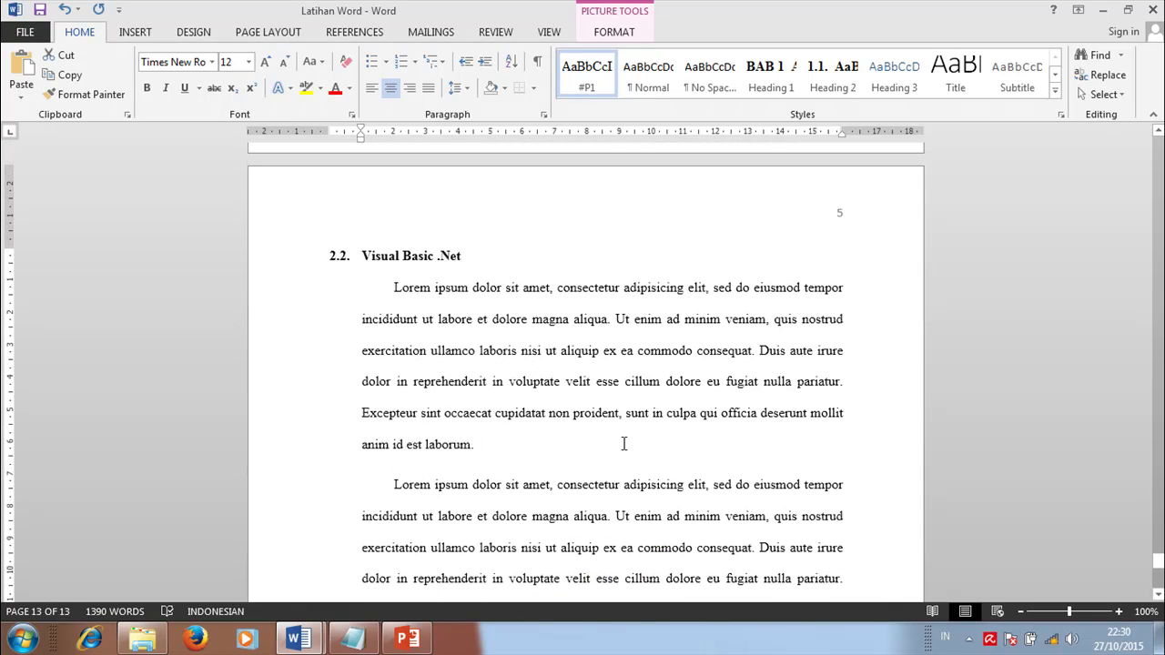
scroll(624, 443, down, 8)
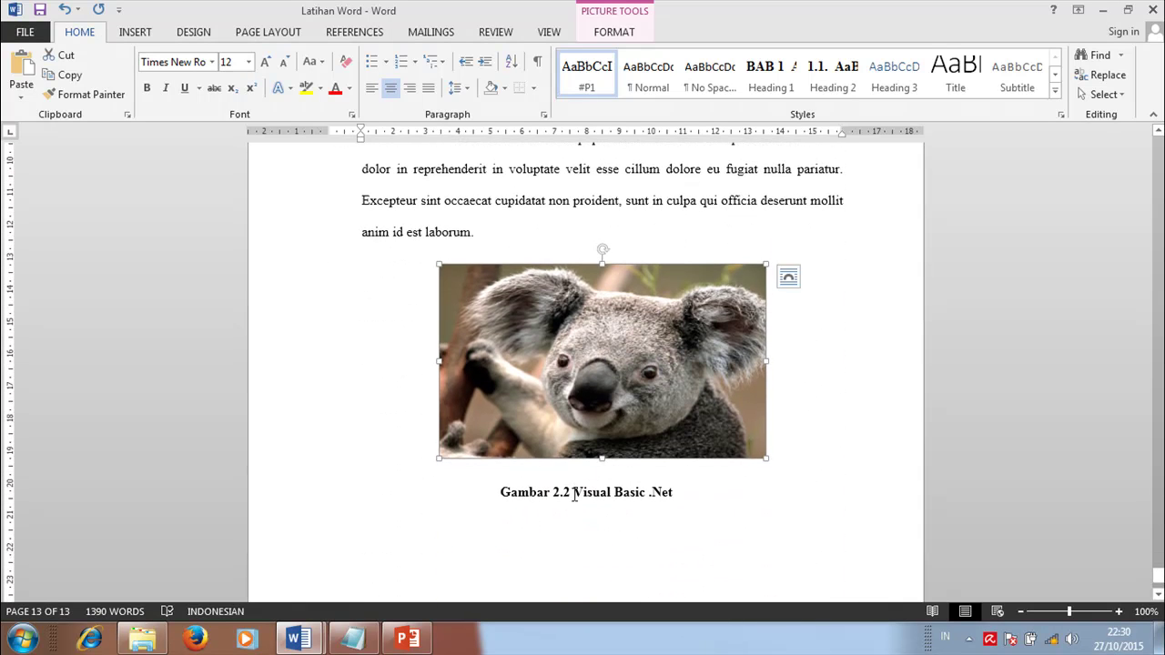
- Replace the koala picture's caption text after the figure number with "Contoh Gambar"
click(574, 492)
text(Con)
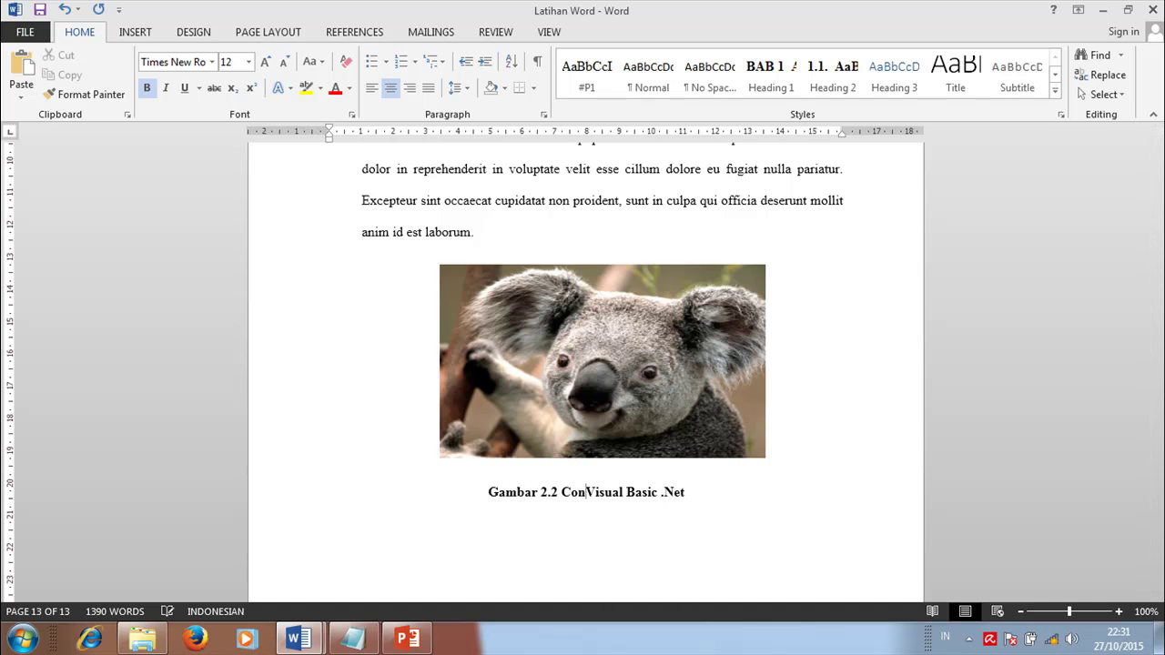
text(toh)
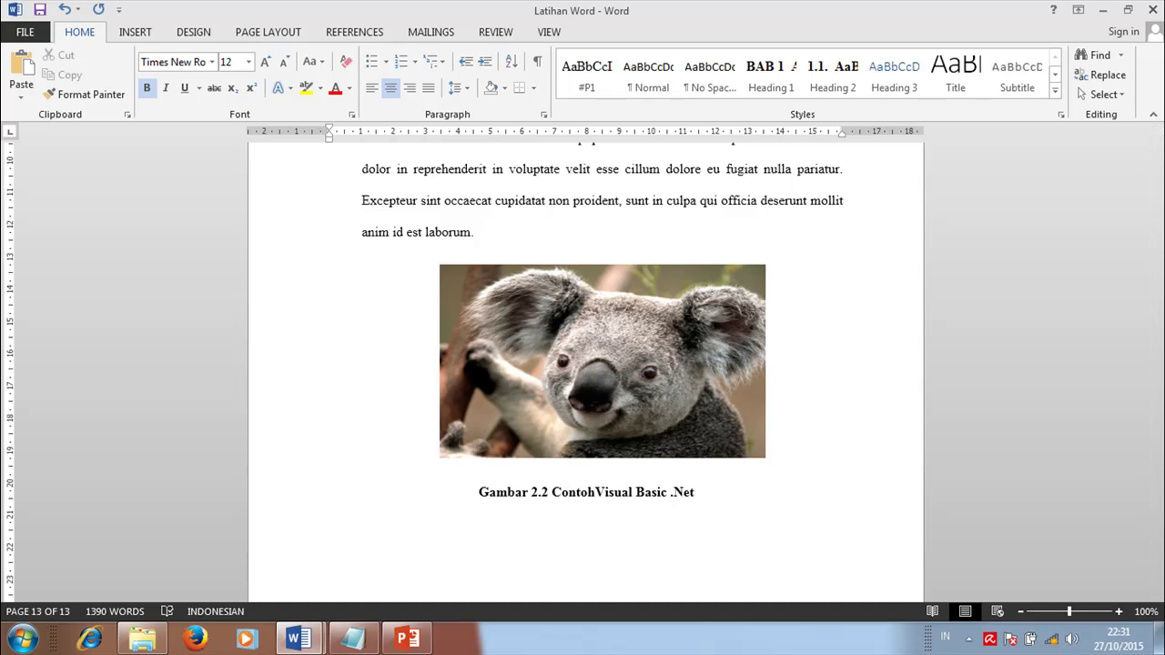
key(BackSpace)
key(BackSpace)
key(BackSpace)
key(BackSpace)
key(BackSpace)
key(BackSpace)
key(BackSpace)
key(Delete)
key(Delete)
key(Delete)
key(Delete)
key(Delete)
key(Delete)
key(Delete)
key(Delete)
key(Delete)
key(Delete)
key(Delete)
key(Delete)
key(Delete)
key(Delete)
key(Delete)
key(Delete)
key(Delete)
text(Coo)
key(BackSpace)
text(ontoh)
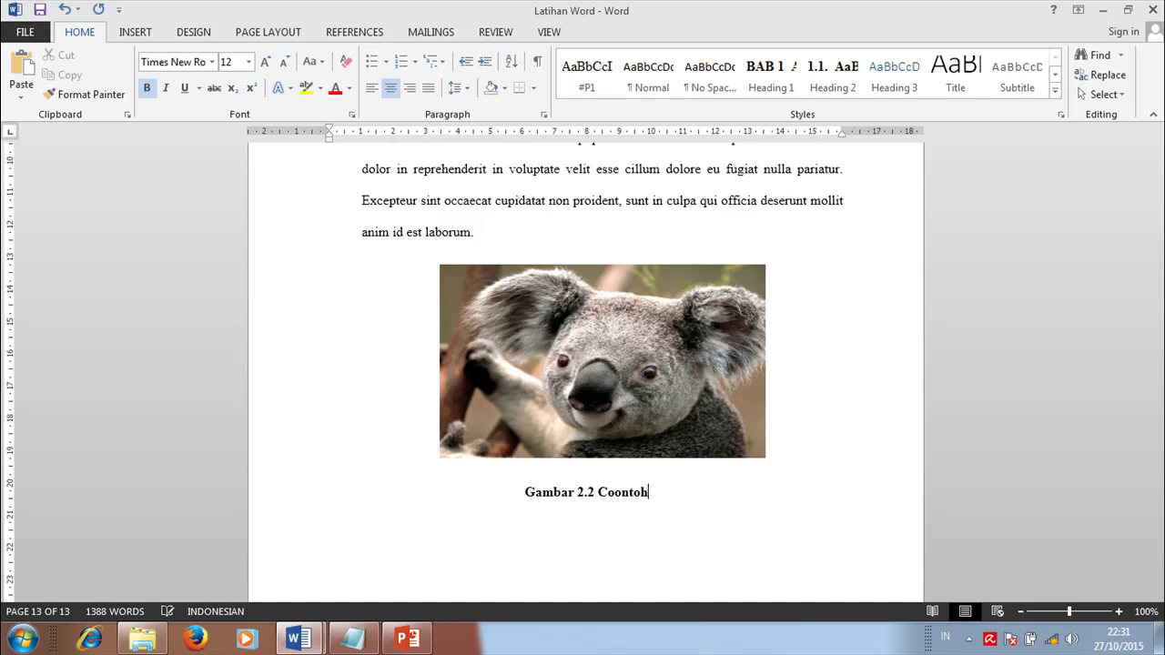
text( Gambar)
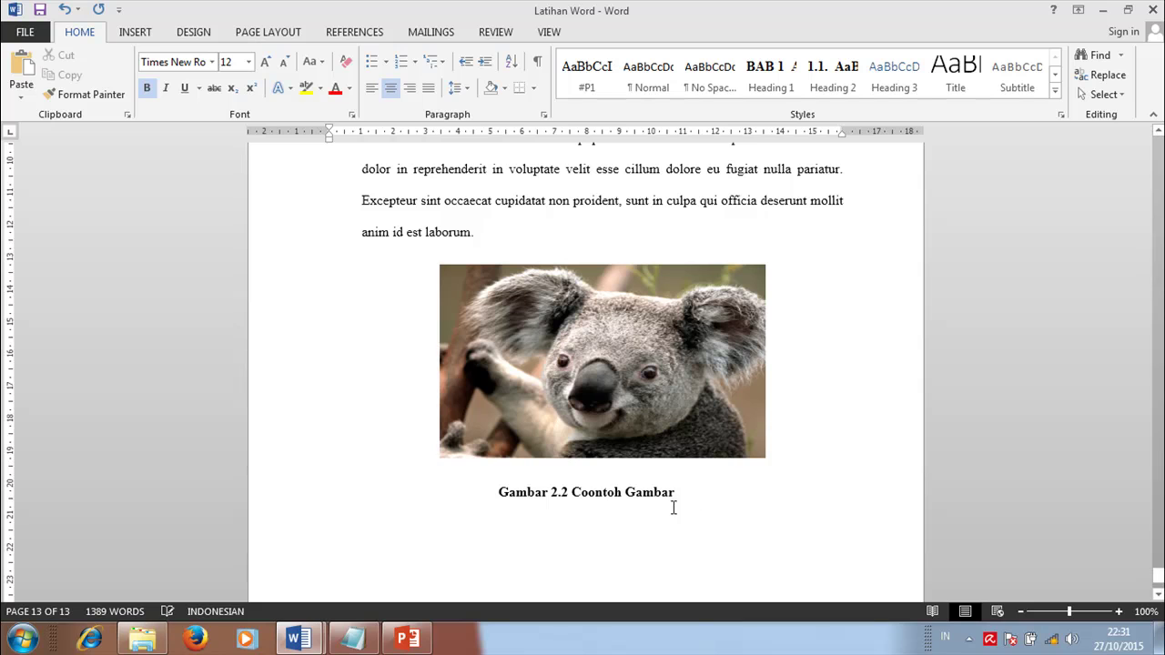
click(589, 494)
key(BackSpace)
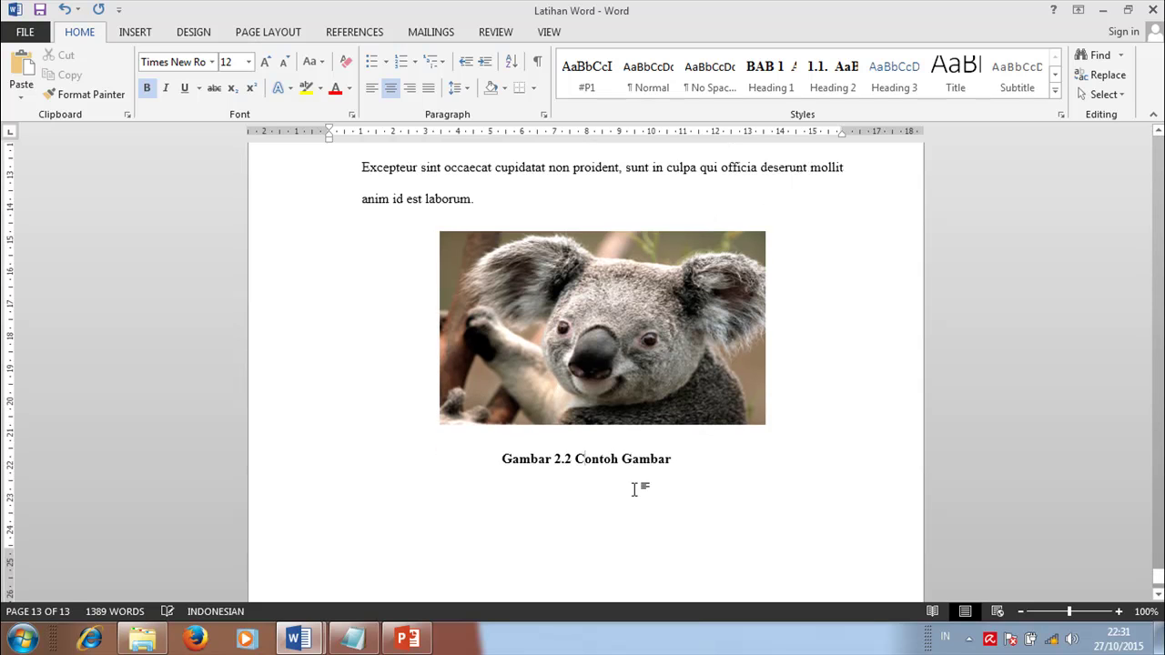
- Add a new line below the koala picture's caption and insert a Next Page section break there
scroll(601, 483, down, 3)
click(522, 485)
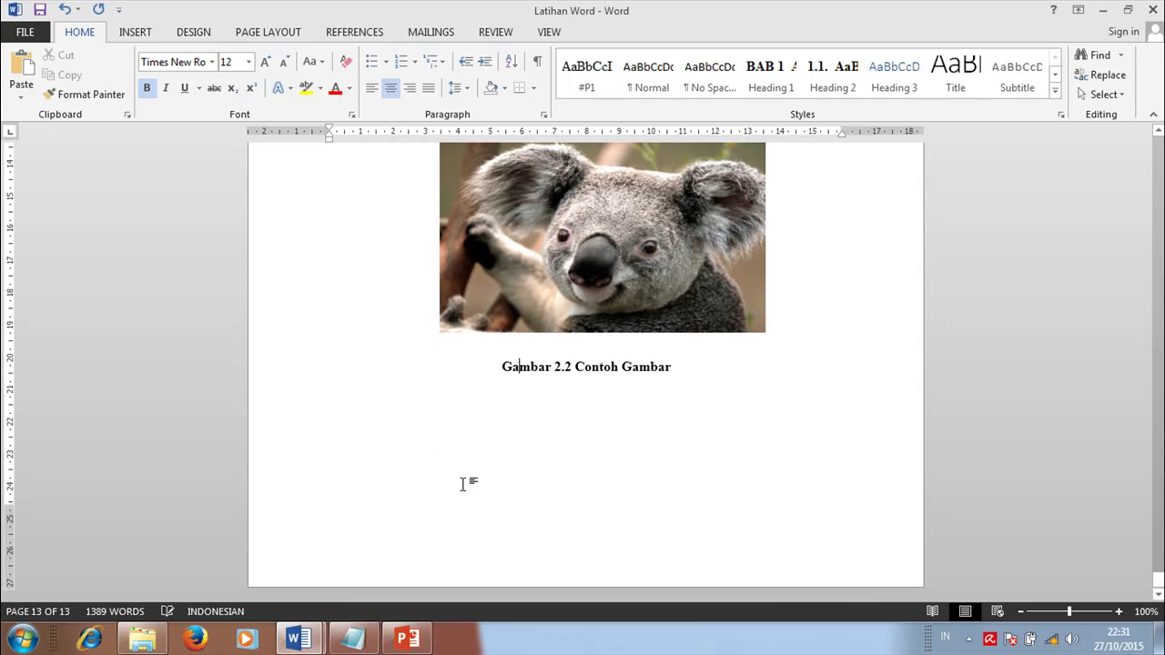
click(369, 468)
click(753, 373)
key(Return)
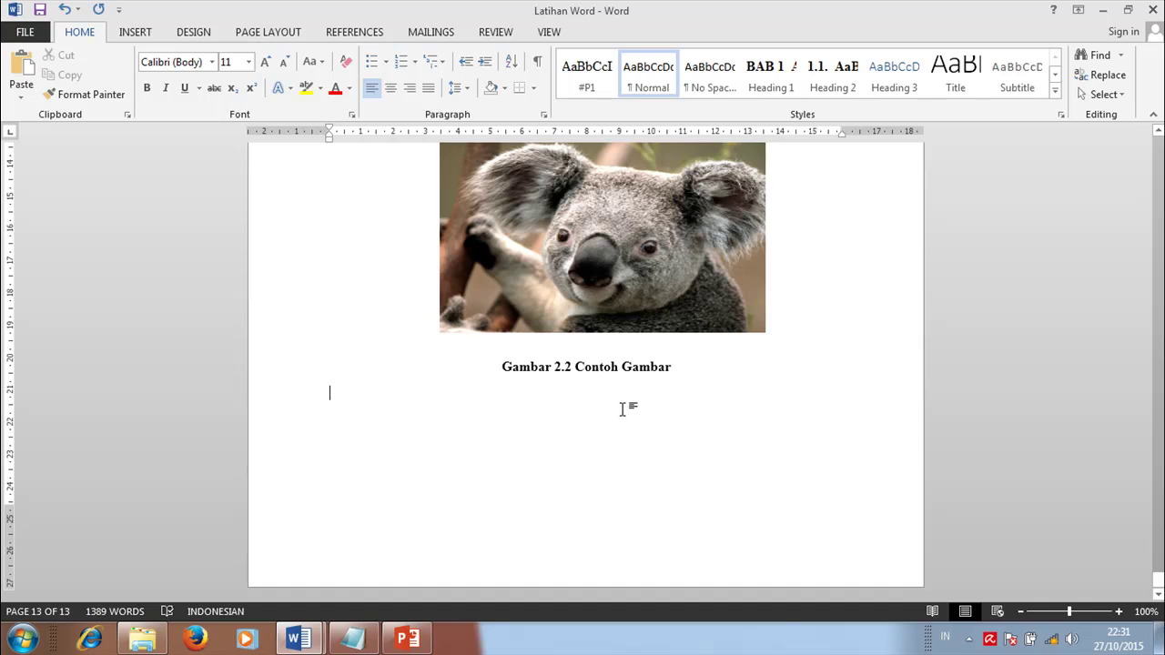
click(273, 32)
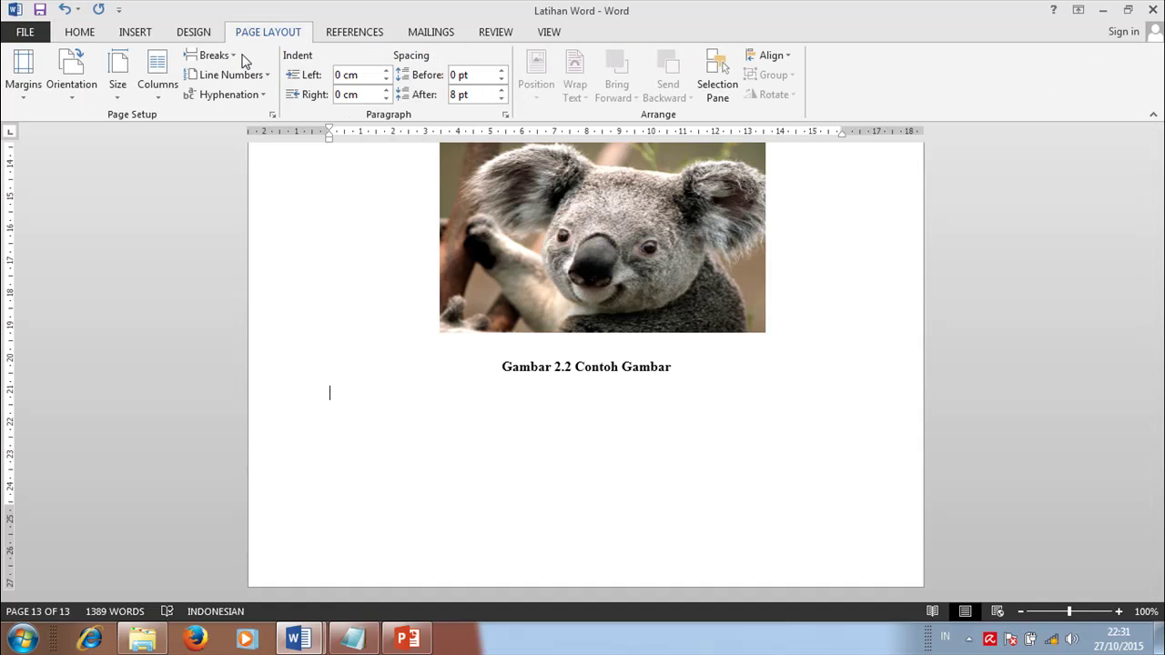
click(233, 55)
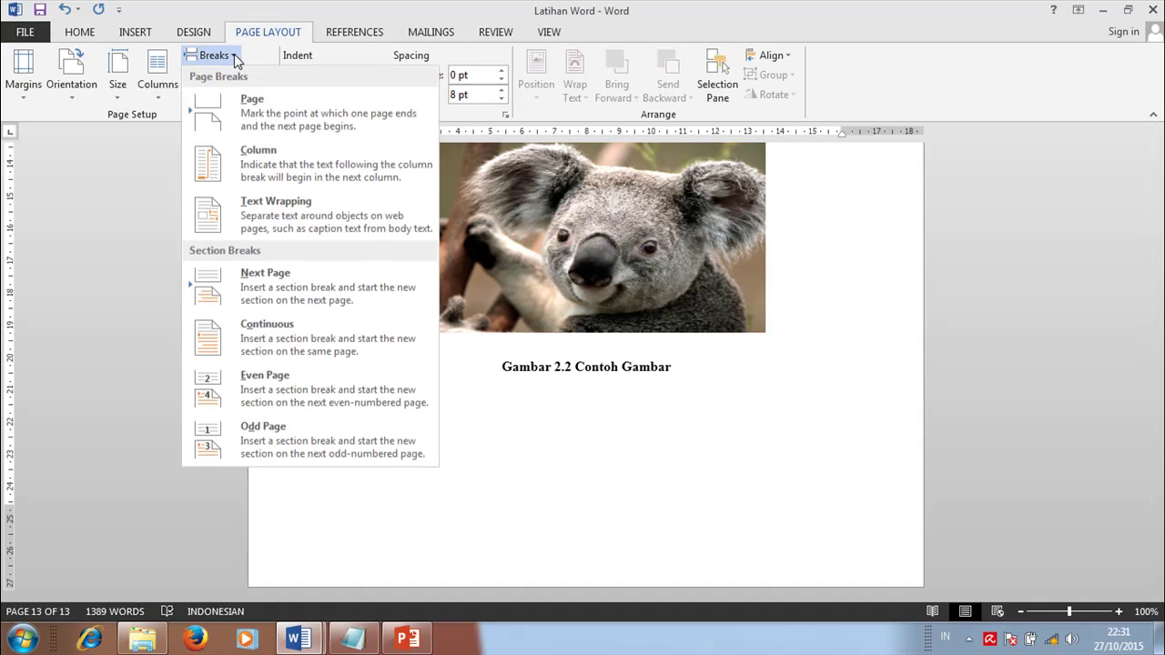
click(272, 291)
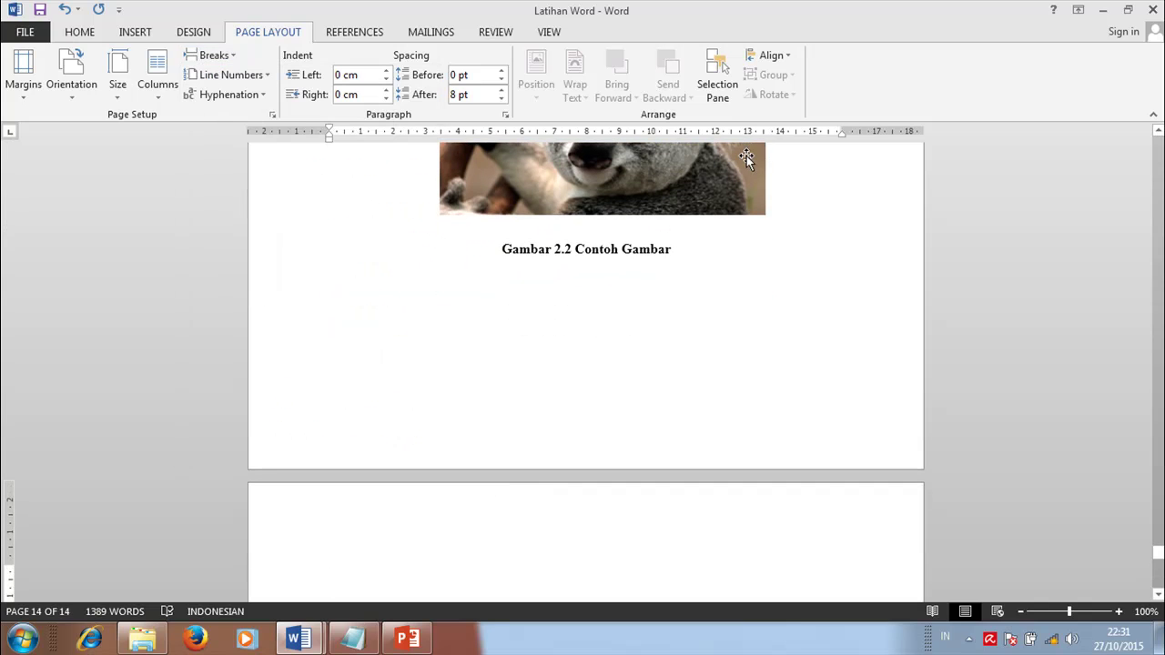
- Add a Heading 1 chapter title "METODOLOGI PENELITIAN" on the new page
click(80, 33)
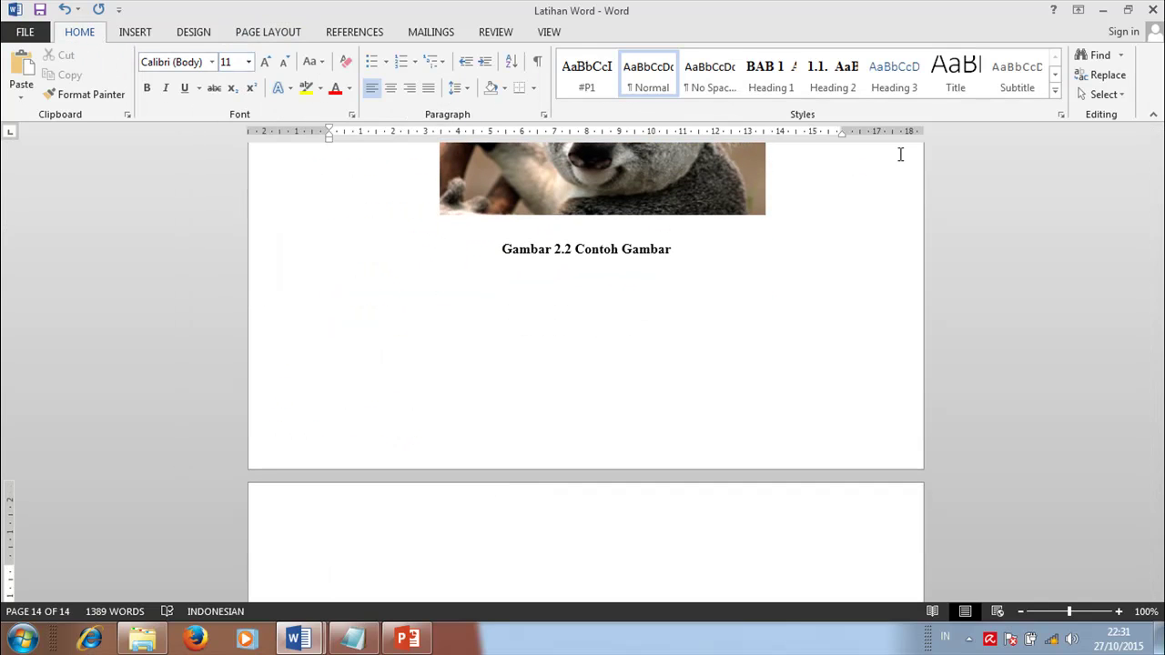
click(778, 75)
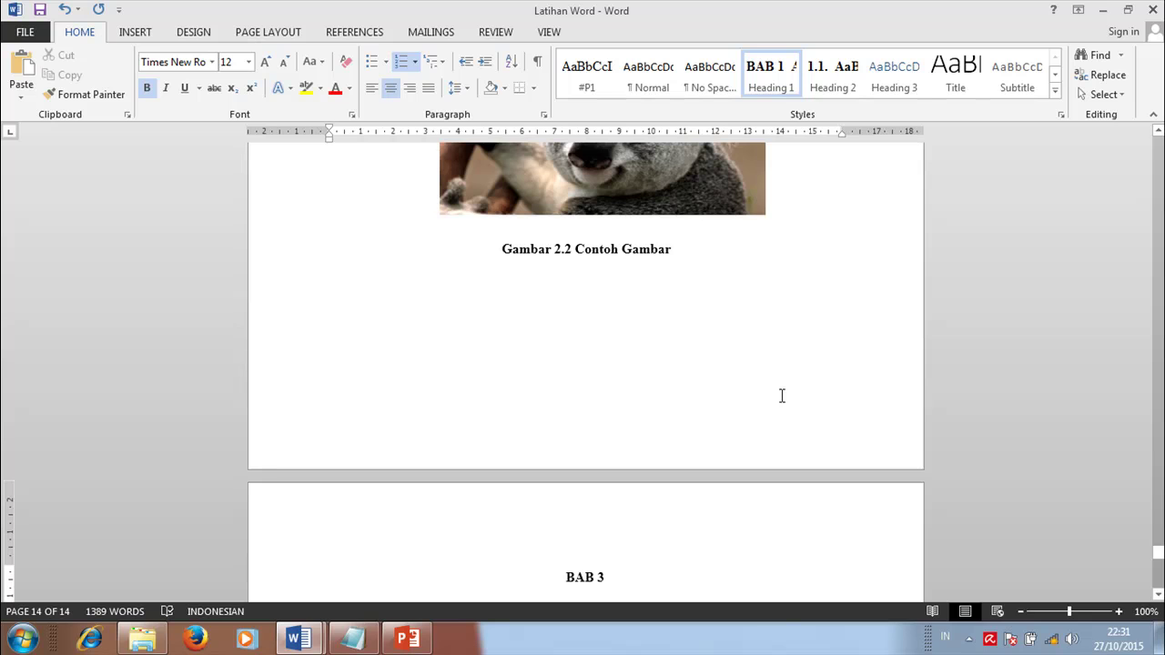
text(ME)
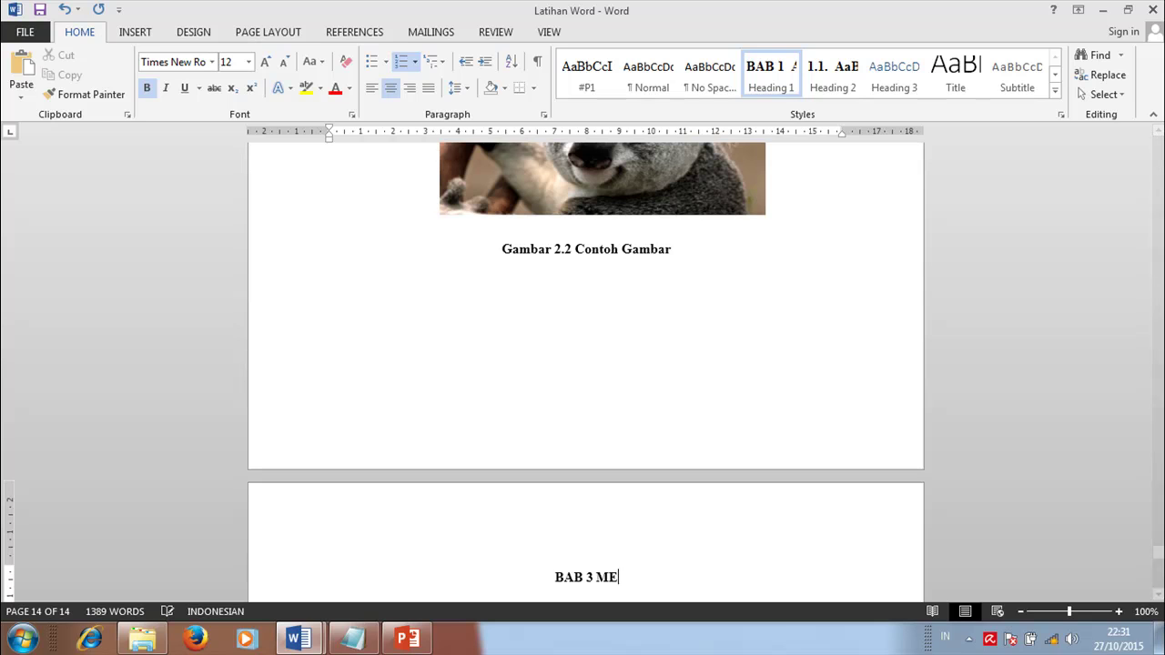
text(TODOLOGI)
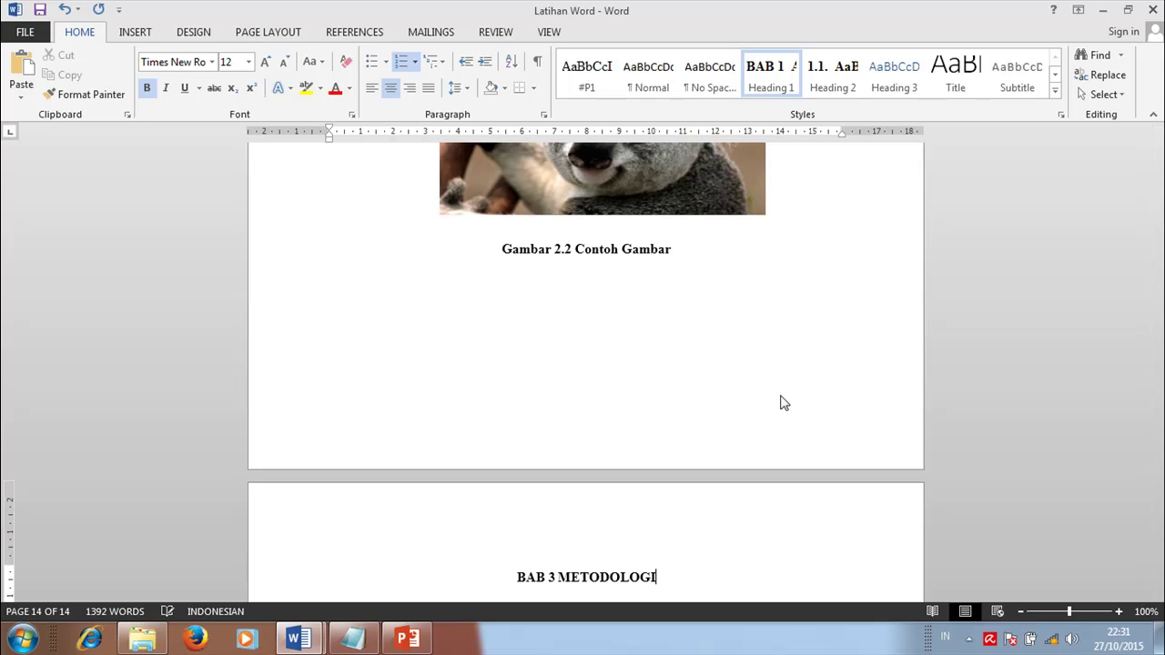
text( PENELITIAN)
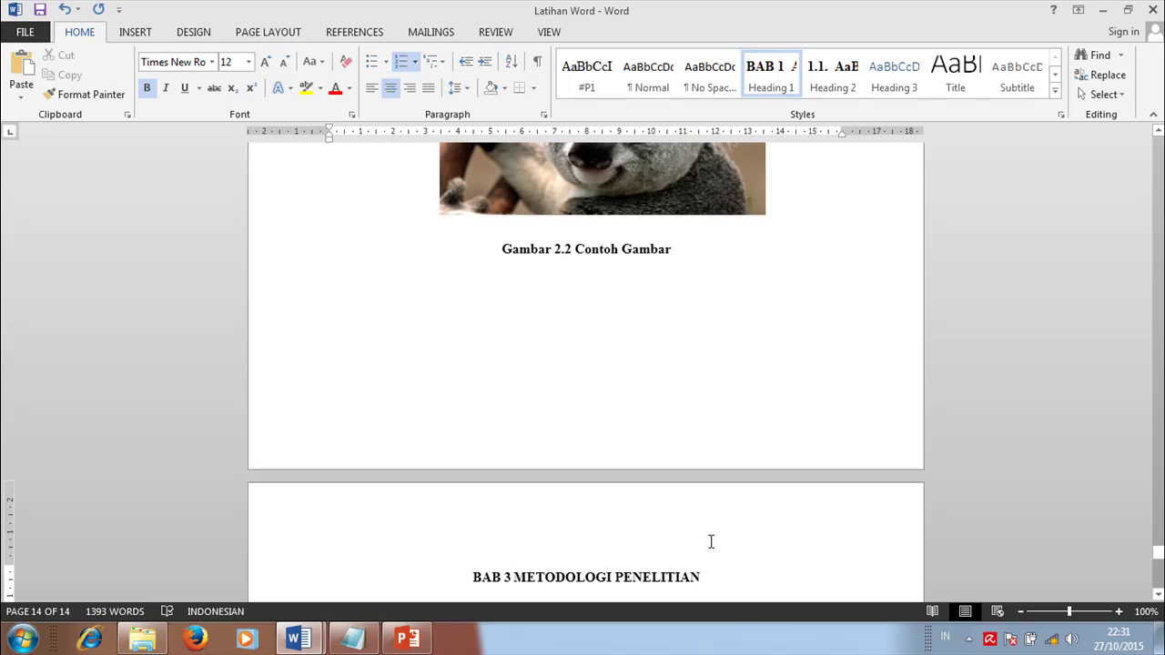
- Move "METODOLOGI PENELITIAN" onto its own line under BAB 3 and add an empty line below the chapter title
key(Return)
scroll(689, 554, down, 3)
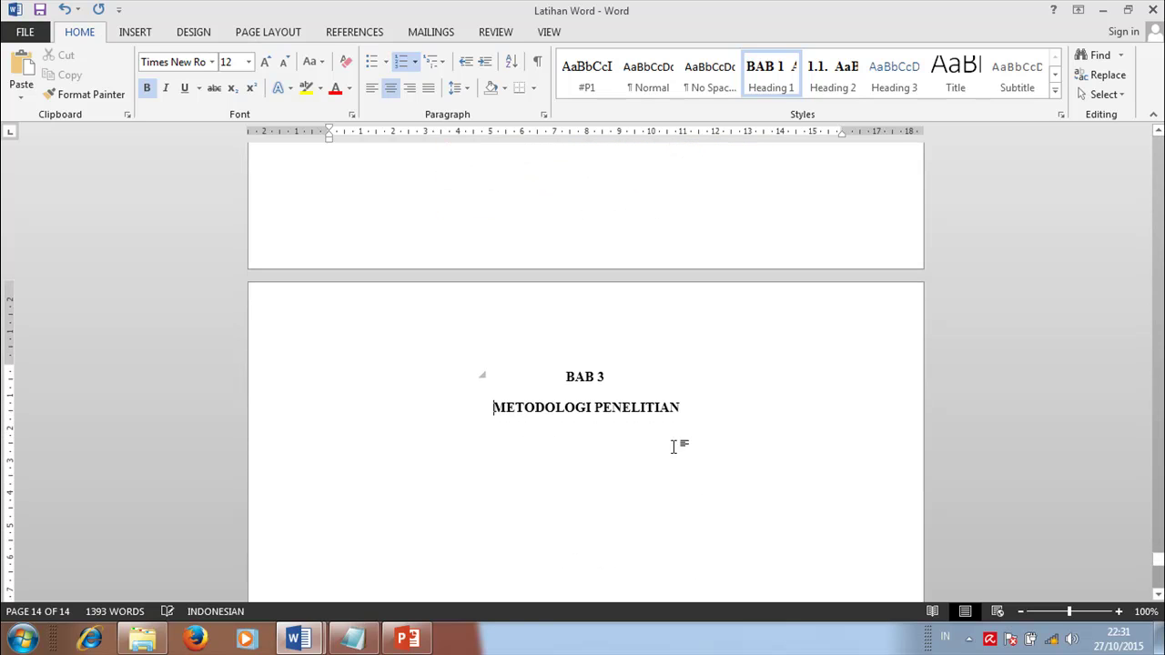
key(Return)
key(Return)
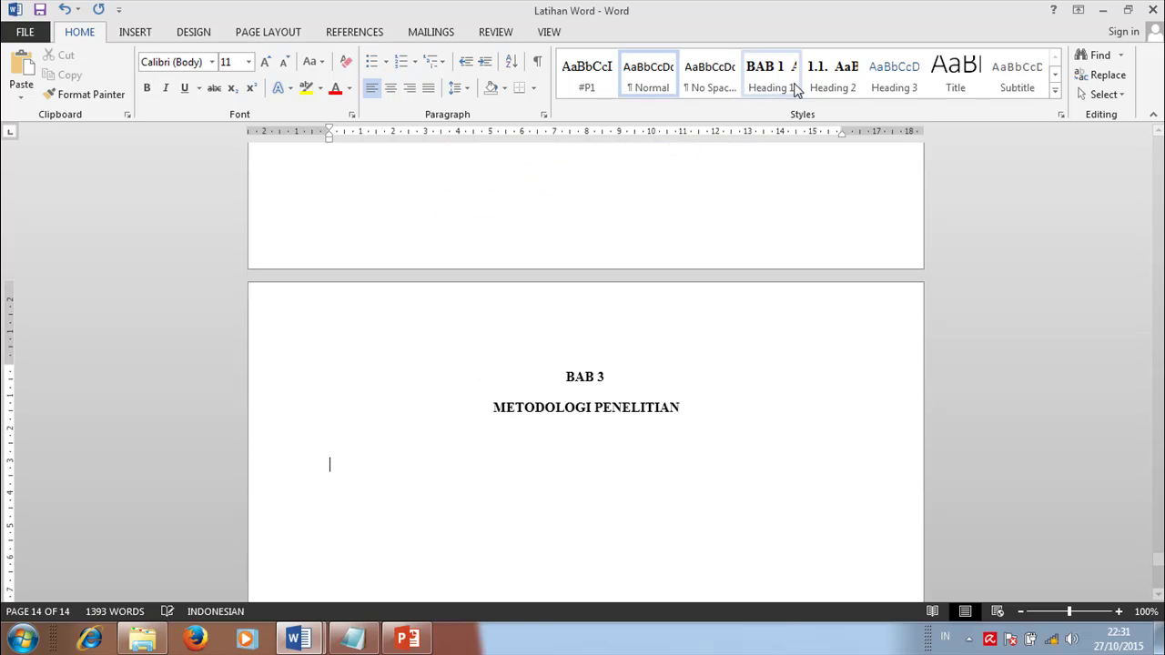
- Add a Heading 2 subheading "Subjek Penelitian" below the BAB 3 title and start a new line under it
click(817, 88)
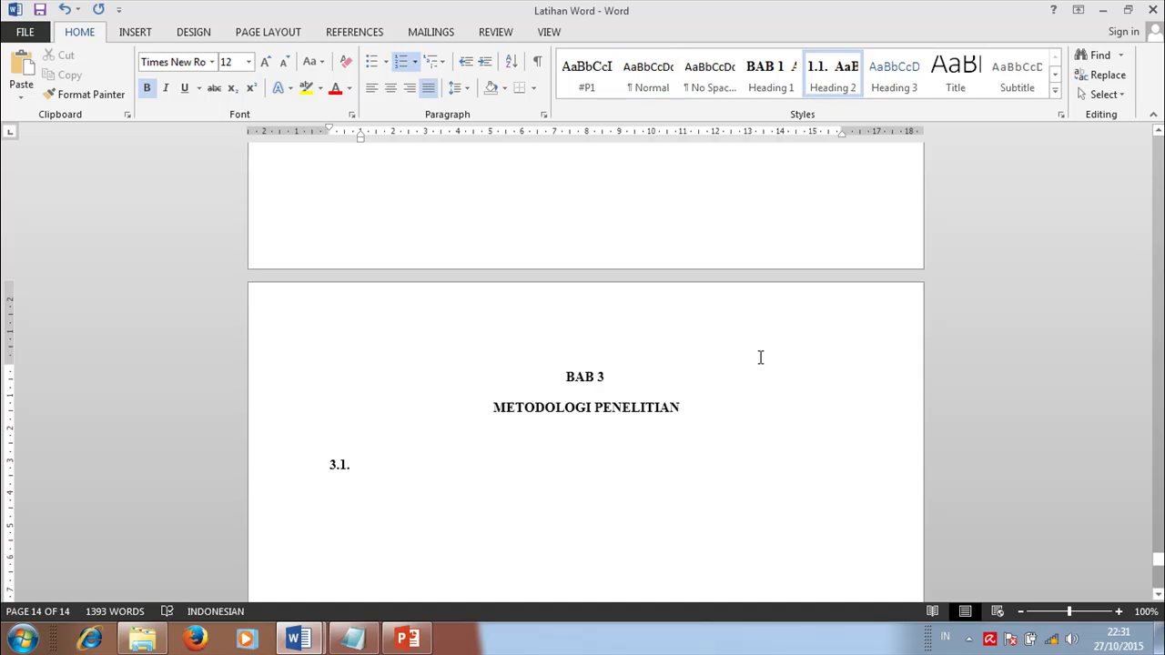
text(Subjek Penel)
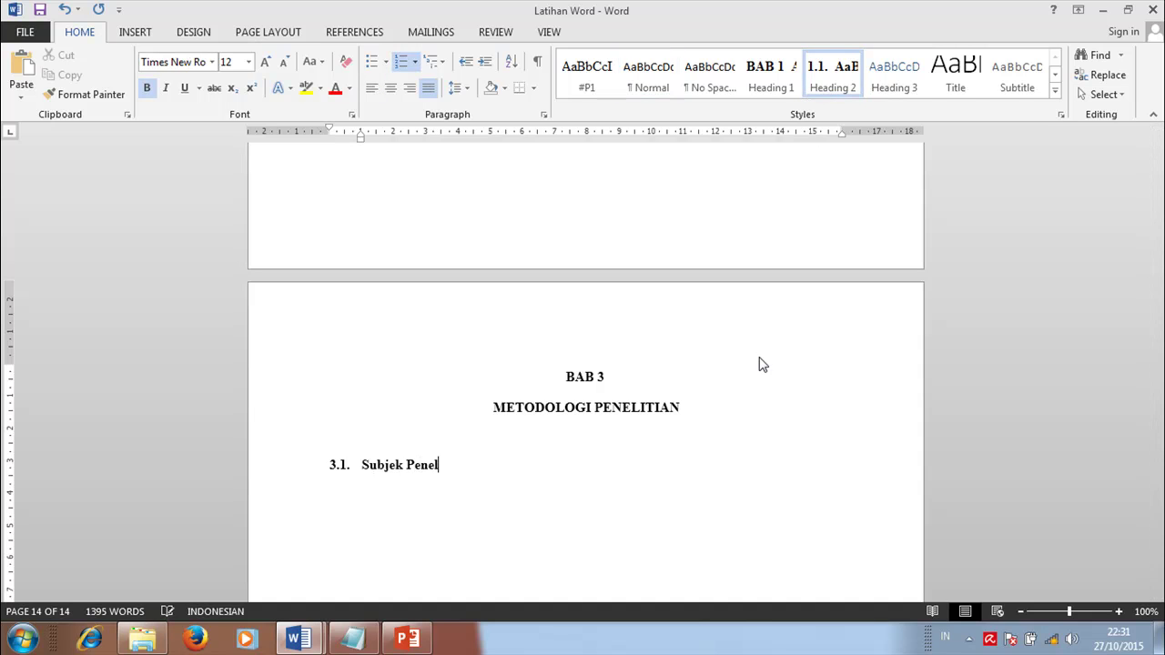
text(itian)
key(Return)
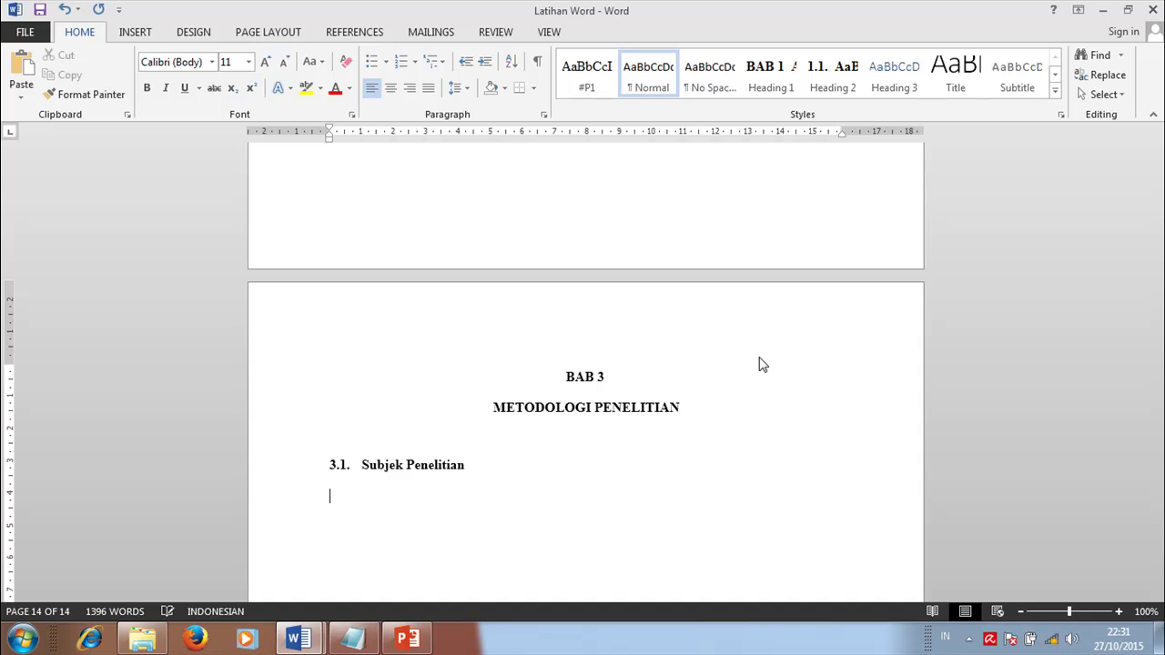
- Insert two Lorem ipsum paragraphs under Subjek Penelitian and apply the #P1 style to both
text(Lorem ipsum dolor sit amet, consectetur adipisicing elit, sed do eiusmod tempor incididunt ut labore et dolore magna aliqua. Ut enim ad minim veniam, quis nostrud exercitation ullamco laboris nisi ut aliquip ex ea commodo consequat. Duis aute irure dolor in reprehenderit in voluptate velit esse cillum dolore eu fugiat nulla pariatur. Excepteur sint occaecat cupidatat non proident, sunt in culpa qui officia deserunt mollit anim id est laborum.)
text(Lorem ipsum dolor sit amet, consectetur adipisicing elit, sed do eiusmod tempor incididunt ut labore et dolore magna aliqua. Ut enim ad minim veniam, quis nostrud exercitation ullamco laboris nisi ut aliquip ex ea commodo consequat. Duis aute irure dolor in reprehenderit in voluptate velit esse cillum dolore eu fugiat nulla pariatur. Excepteur sint occaecat cupidatat non proident, sunt in culpa qui officia deserunt mollit anim id est laborum.)
click(388, 453)
click(582, 77)
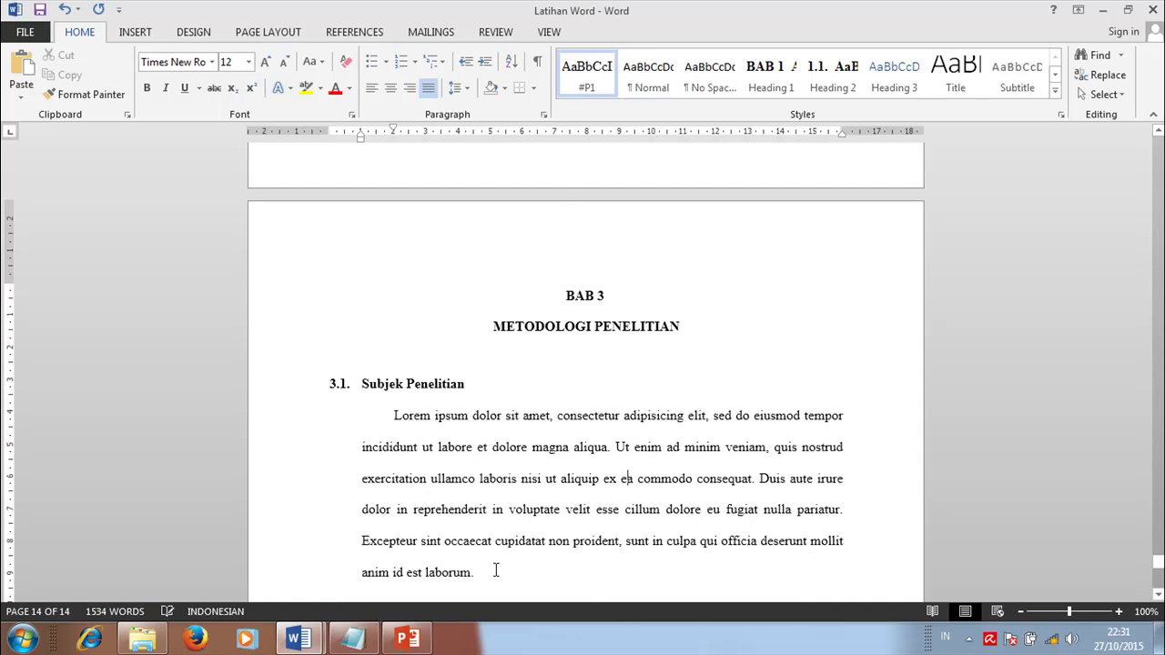
scroll(496, 570, down, 4)
click(516, 420)
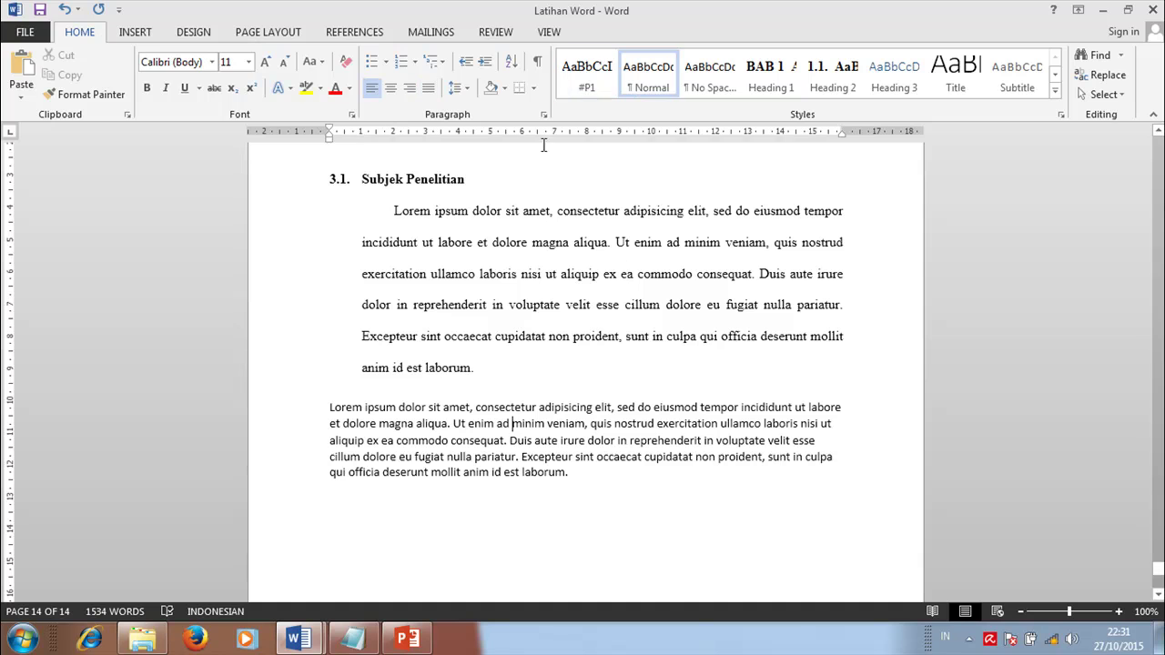
click(592, 81)
- Add a centred line without first-line indent below the second paragraph and insert the Hydrangeas picture there
scroll(546, 541, down, 2)
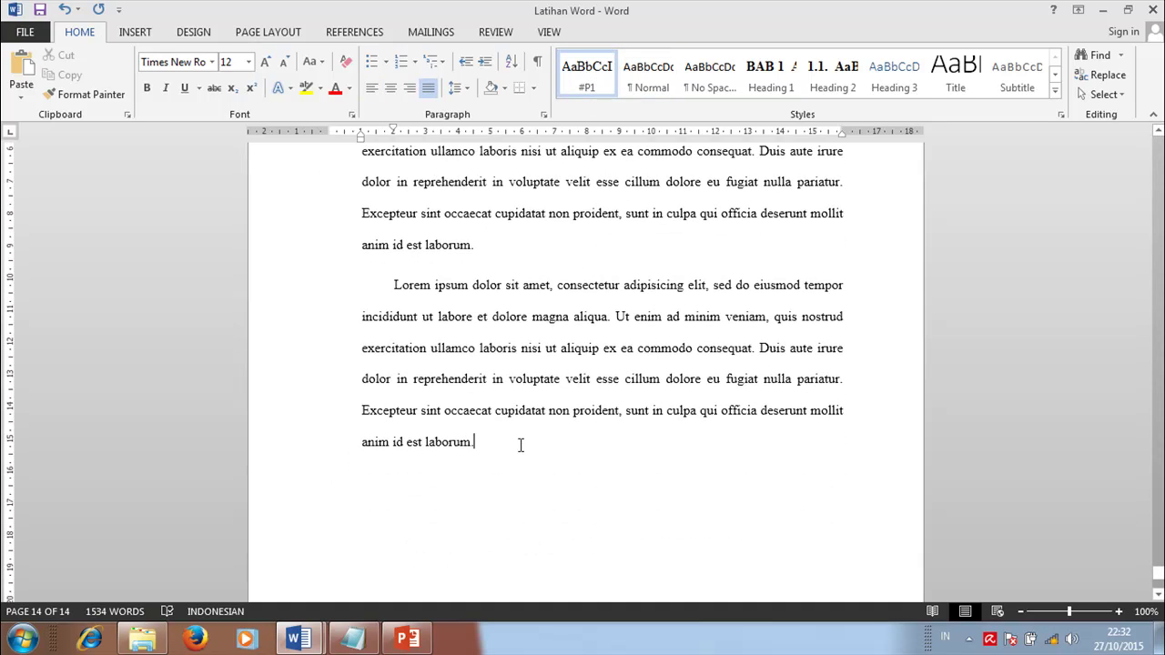
click(395, 481)
mouse_move(328, 138)
mouse_down()
mouse_move(371, 134)
mouse_move(361, 134)
mouse_up()
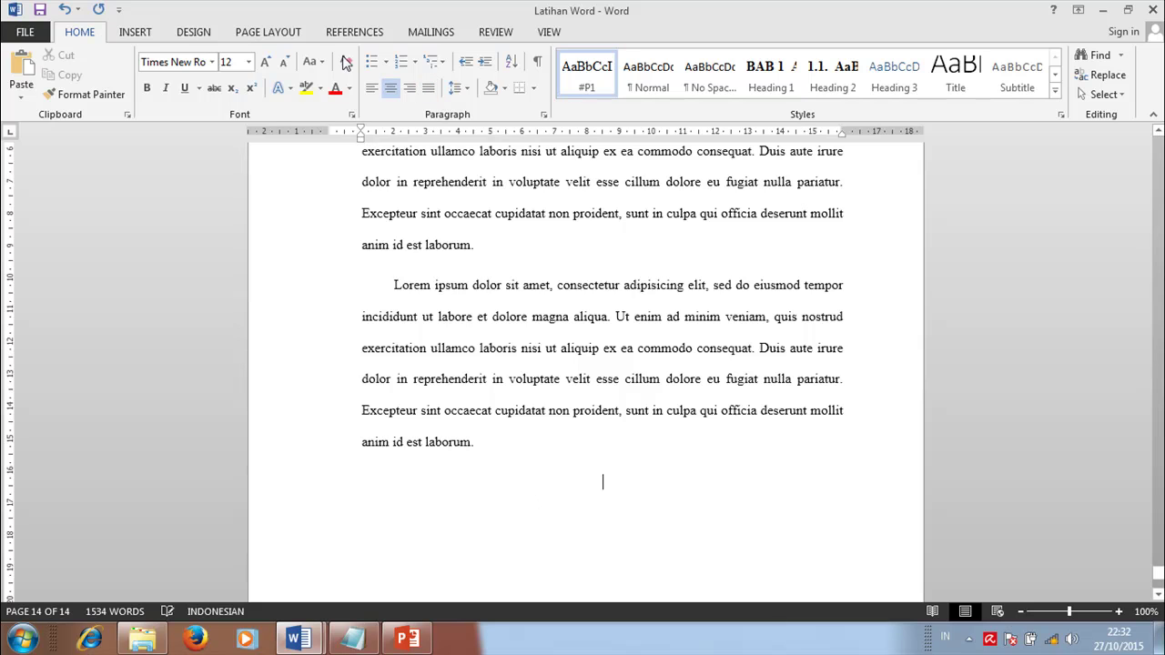
click(138, 33)
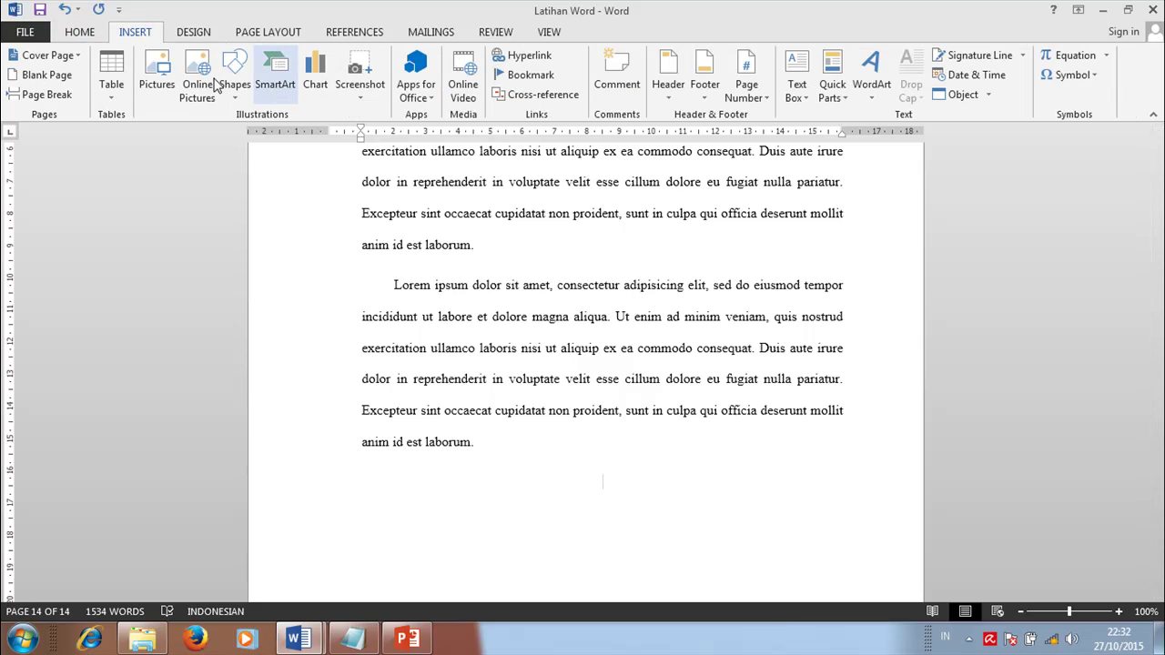
click(156, 75)
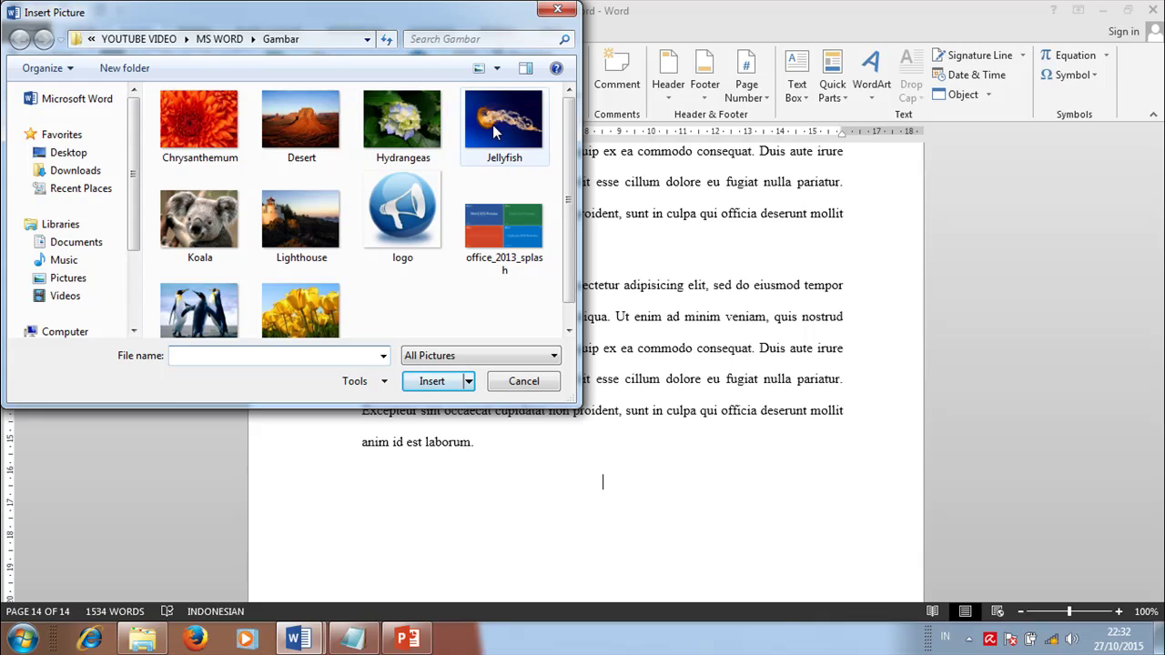
click(425, 134)
click(433, 381)
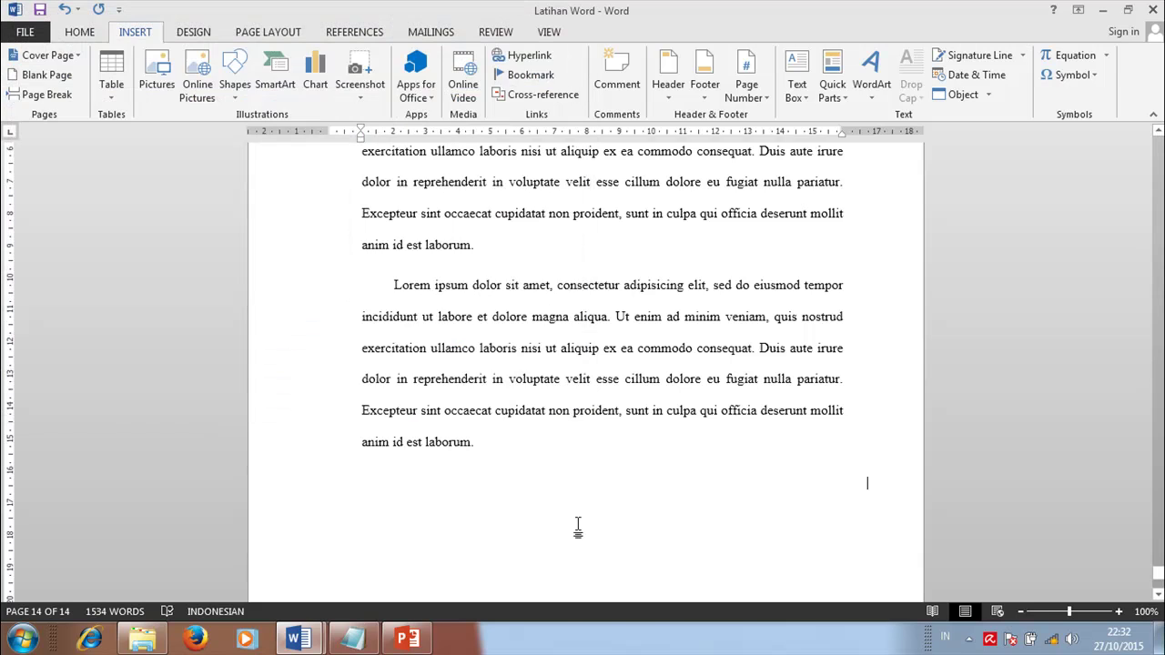
- Shrink the hydrangea picture proportionally to about 7.08 cm high and 9.45 cm wide
scroll(827, 542, down, 2)
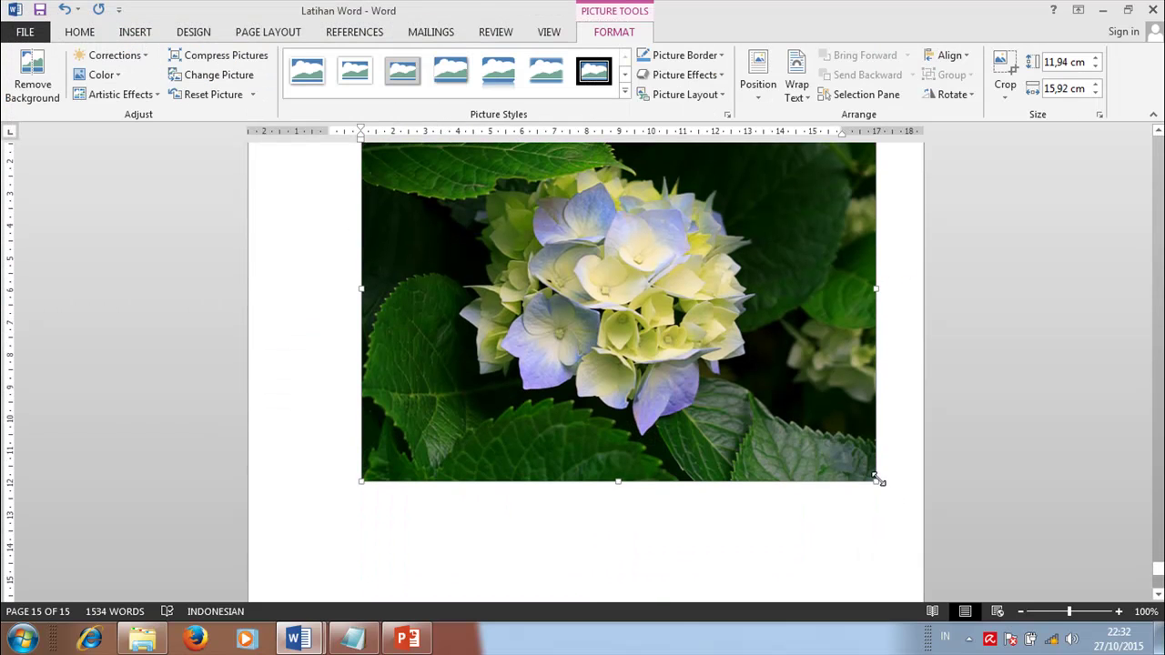
drag(875, 487, 667, 283)
scroll(637, 428, down, 2)
- Add the caption "Gambar 3.1 Contoh Gambar 3" below the hydrangea picture and indent it 1 cm from the left
right_click(593, 375)
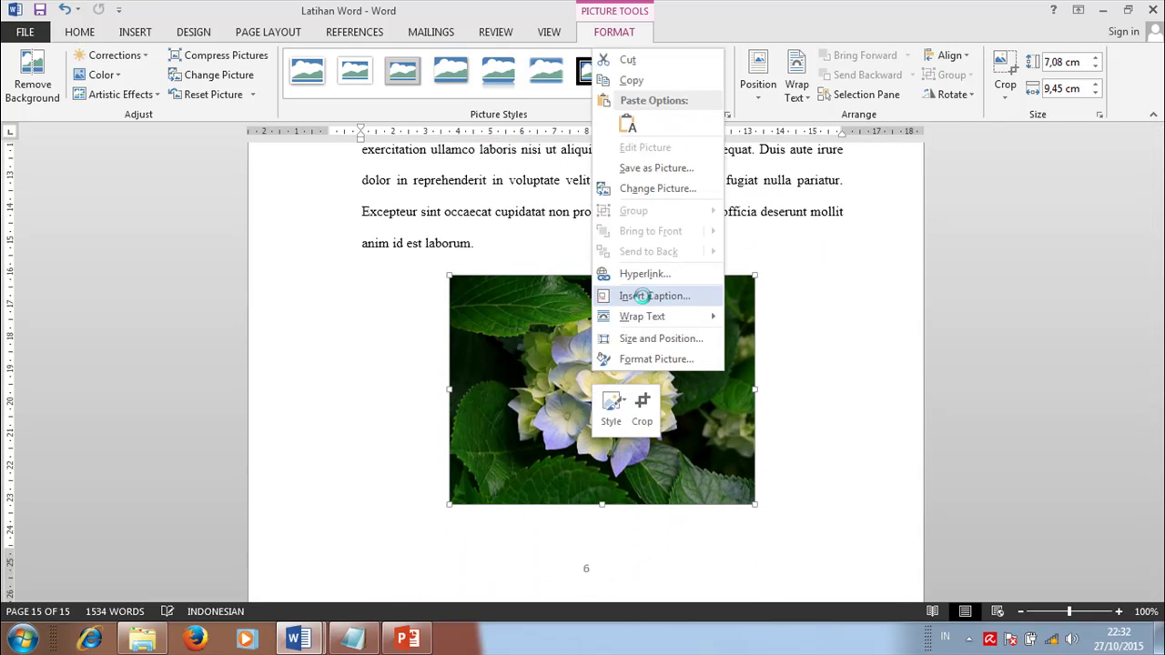
click(639, 296)
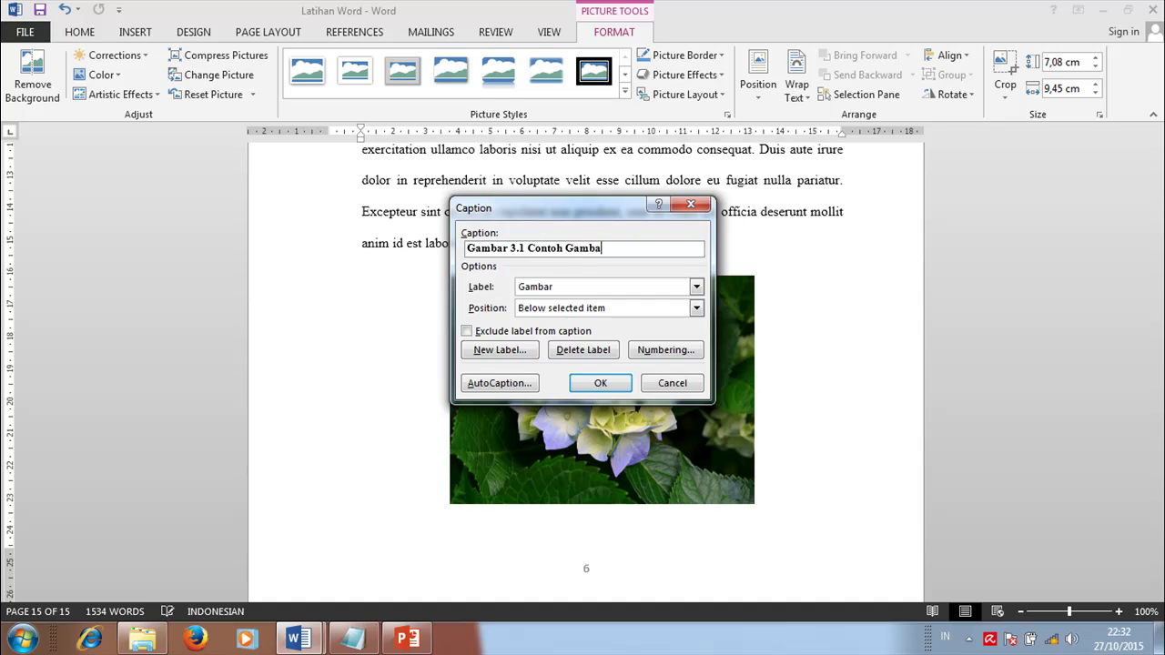
click(599, 383)
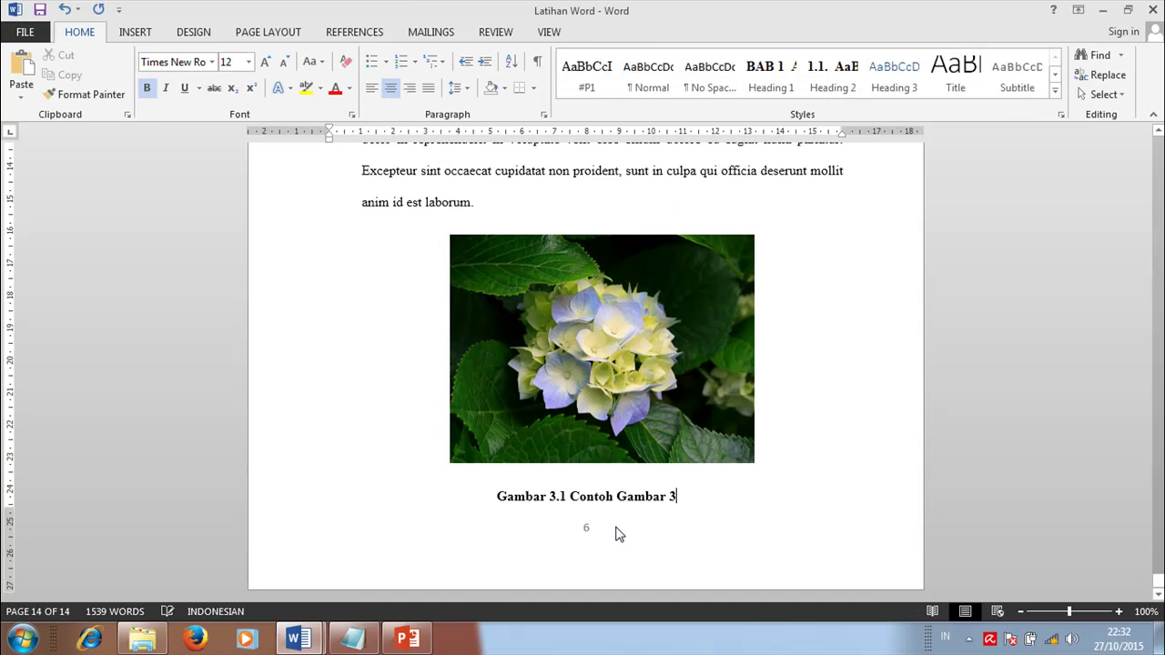
scroll(375, 178, up, 1)
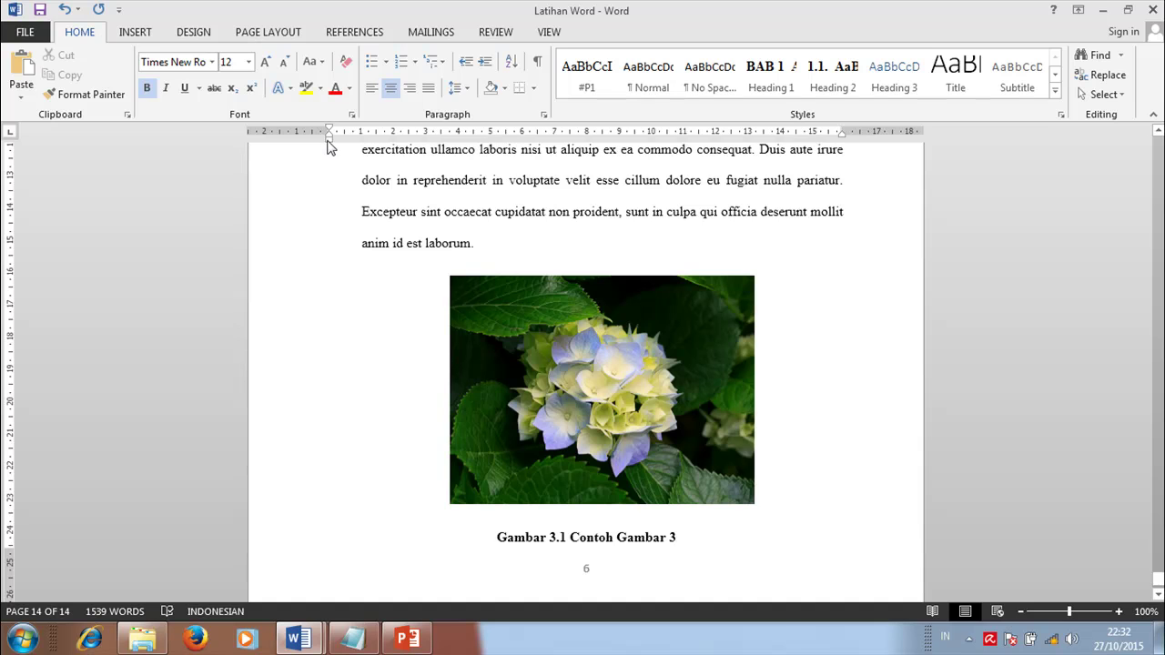
drag(328, 142, 363, 146)
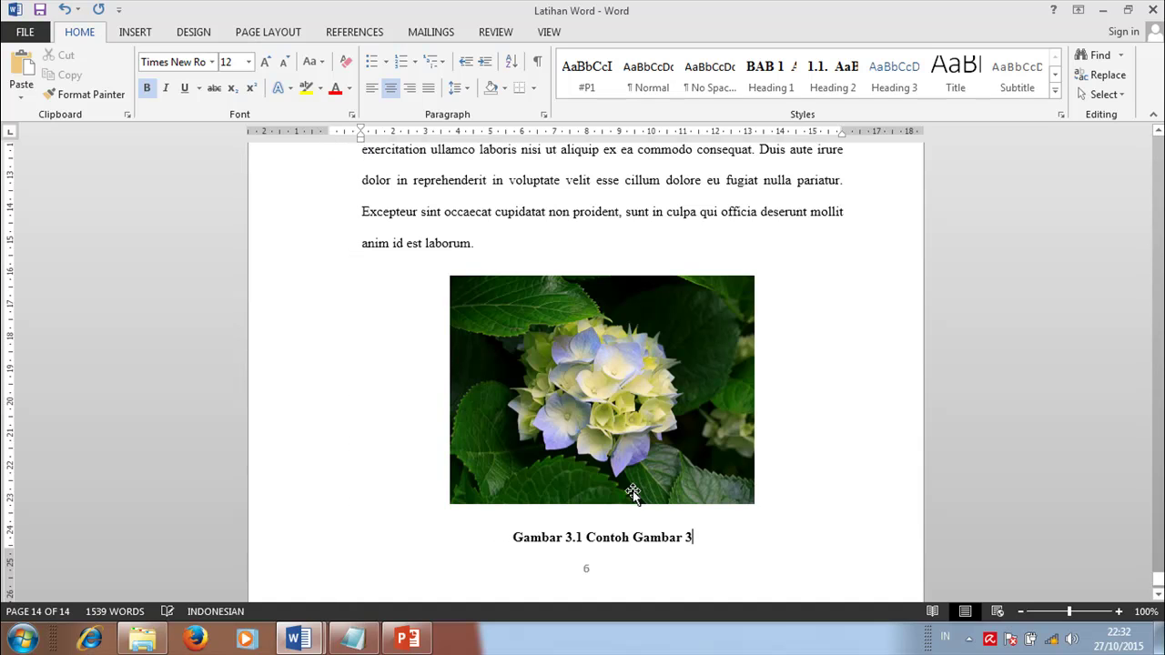
- Add a Heading 2 subheading "Contoh Sub Bab Lagi" after the hydrangea picture's caption, followed by a new line
scroll(684, 515, down, 1)
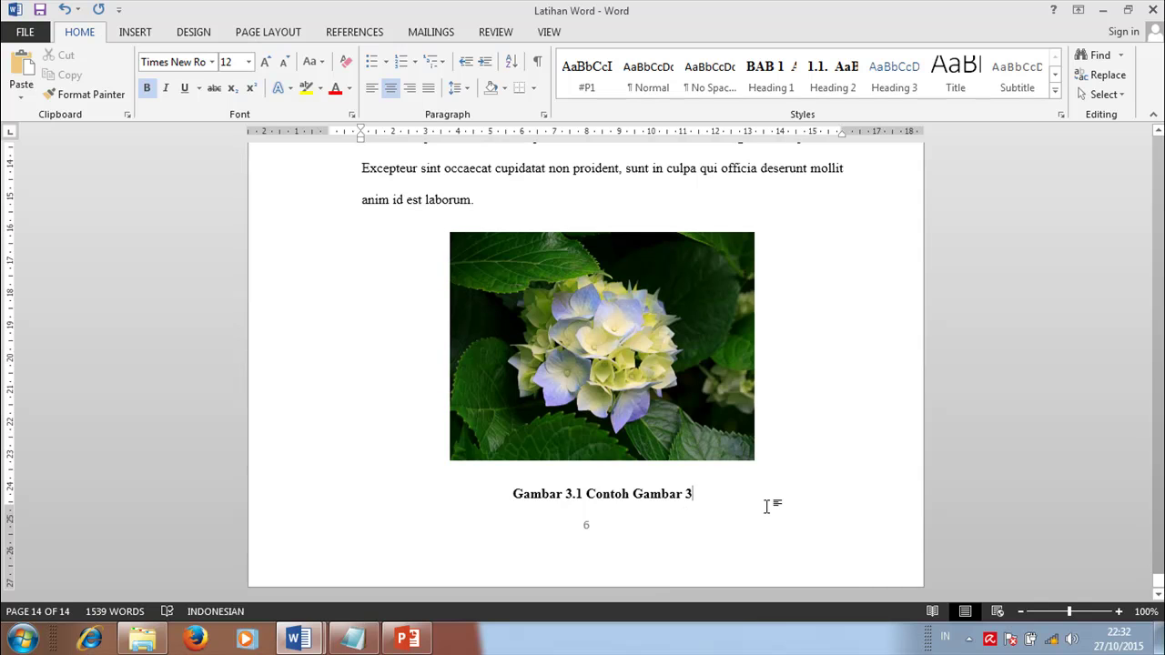
key(Return)
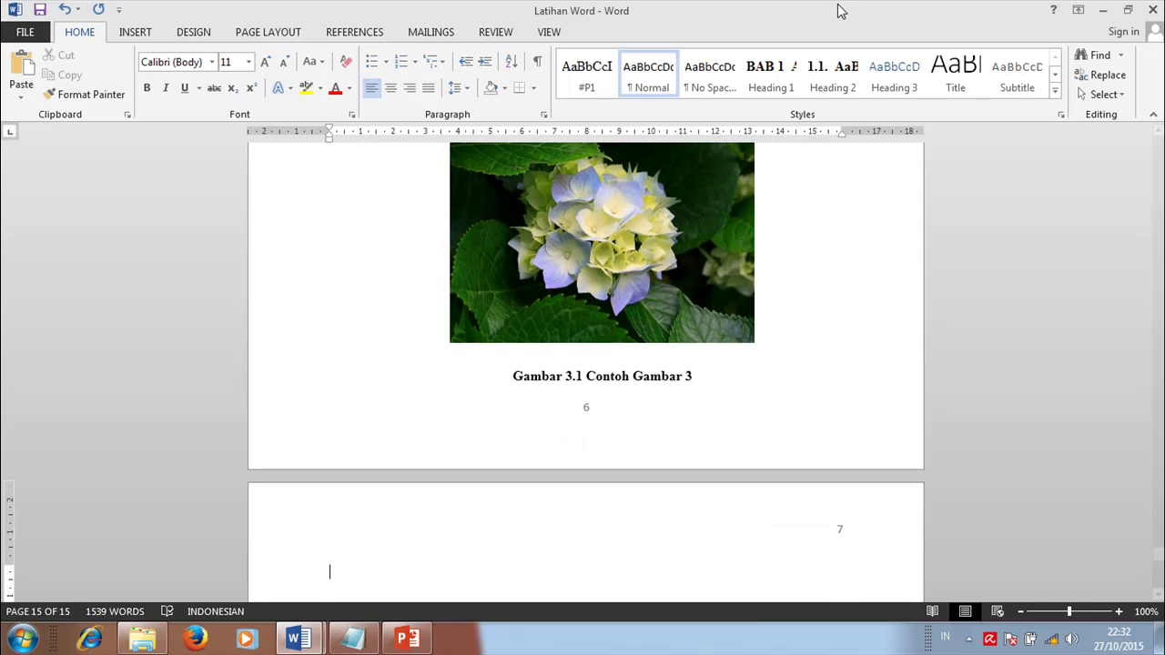
click(831, 82)
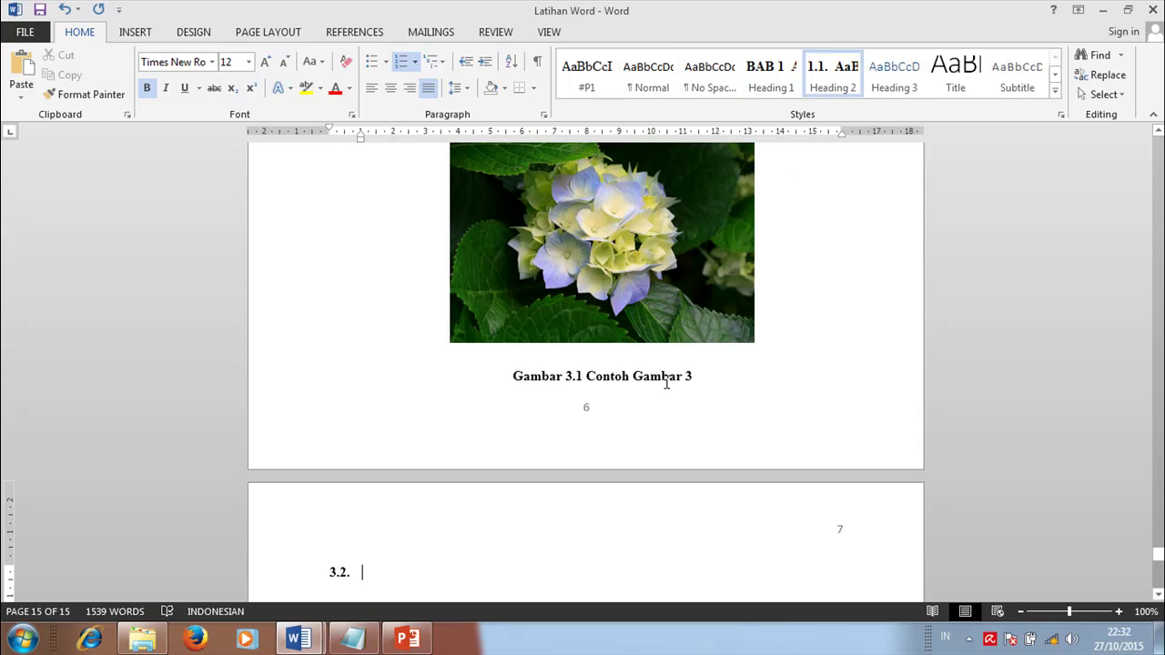
text(Contoh Sub Bab Lagi)
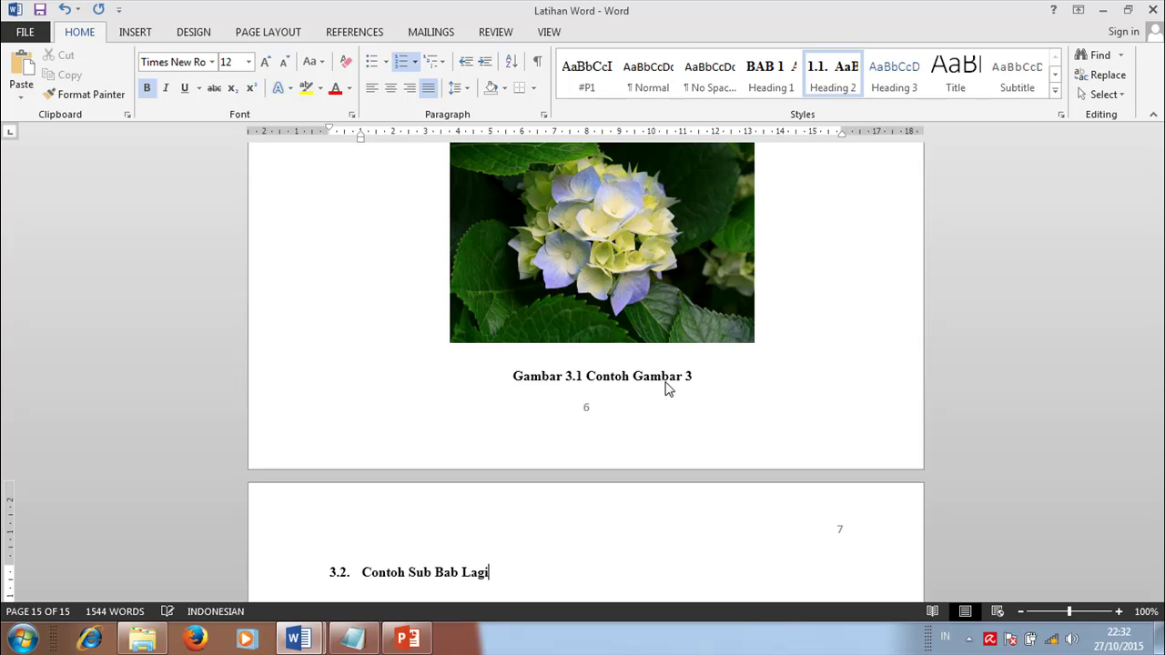
key(Return)
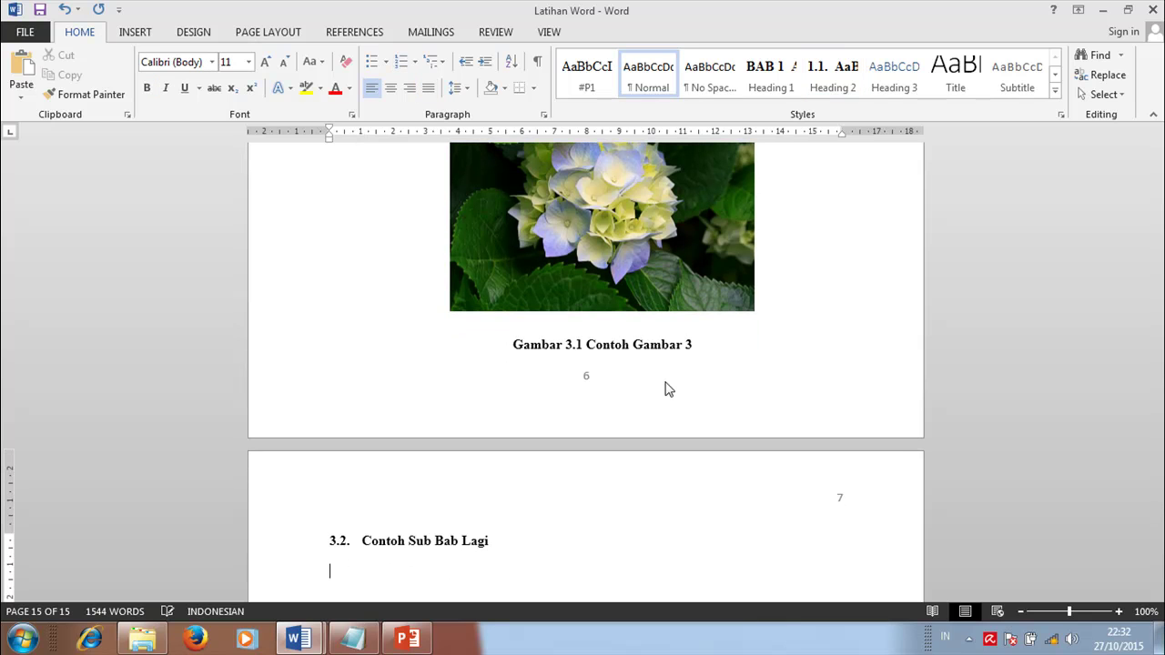
- Insert a #P1-styled Lorem ipsum paragraph under Contoh Sub Bab Lagi and add a line without first-line indent below it
text(Lorem ipsum dolor sit amet, consectetur adipisicing elit, sed do eiusmod tempor incididunt ut labore et dolore magna aliqua. Ut enim ad minim veniam, quis nostrud exercitation ullamco laboris nisi ut aliquip ex ea commodo consequat. Duis aute irure dolor in reprehenderit in voluptate velit esse cillum dolore eu fugiat nulla pariatur. Excepteur sint occaecat cupidatat non proident, sunt in culpa qui officia deserunt mollit anim id est laborum.)
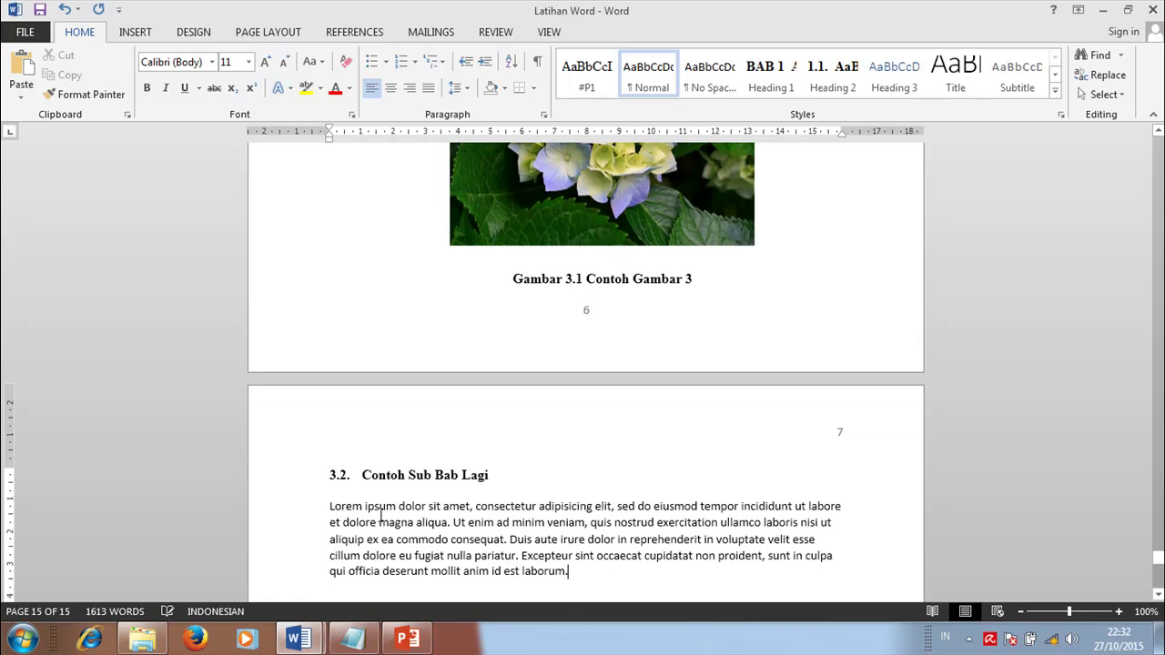
click(585, 80)
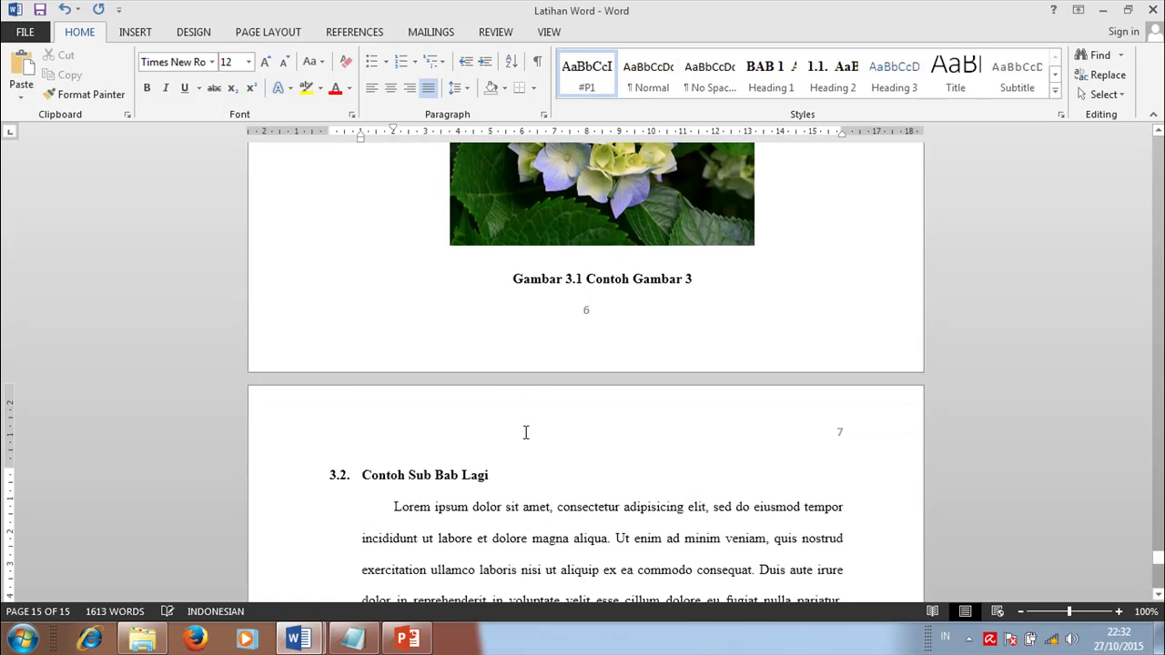
scroll(528, 431, down, 3)
scroll(523, 433, down, 2)
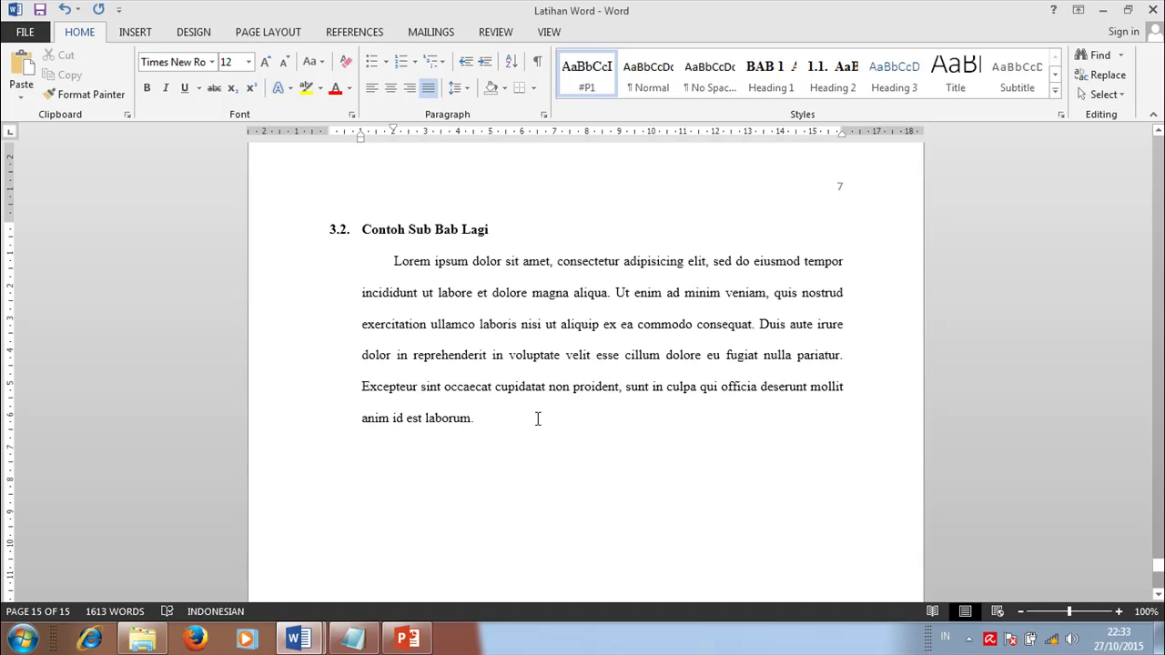
key(Return)
drag(392, 132, 362, 133)
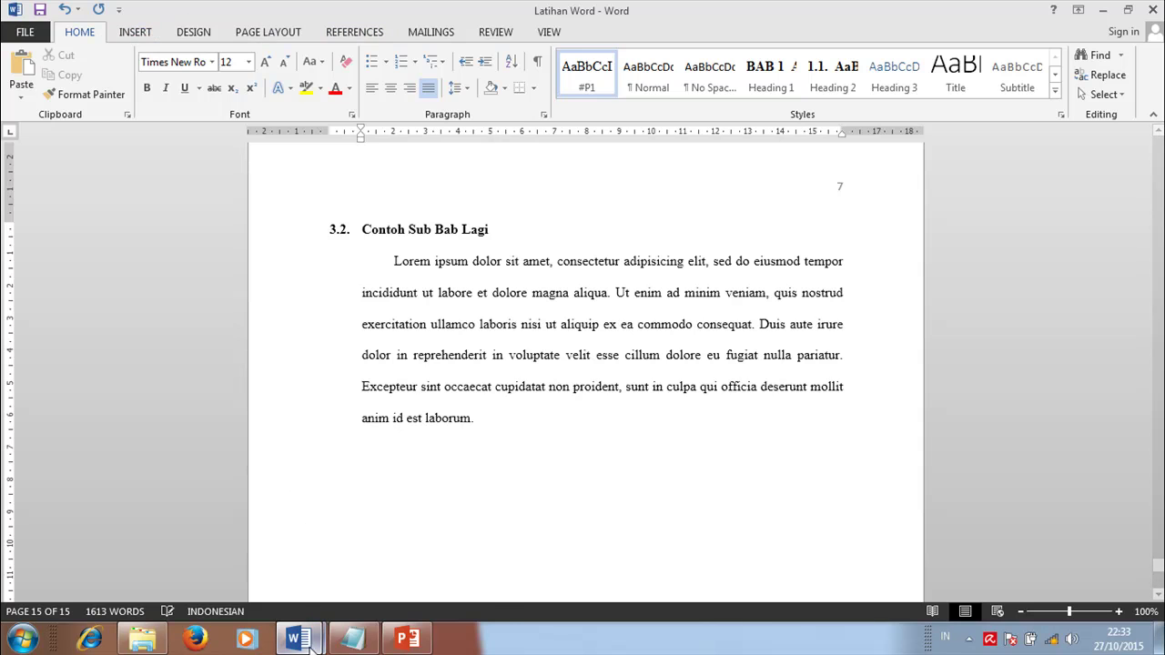
- Copy the programming language table from the Tabel Contoh document and paste it below the Contoh Sub Bab Lagi paragraph
mouse_move(282, 628)
click(195, 532)
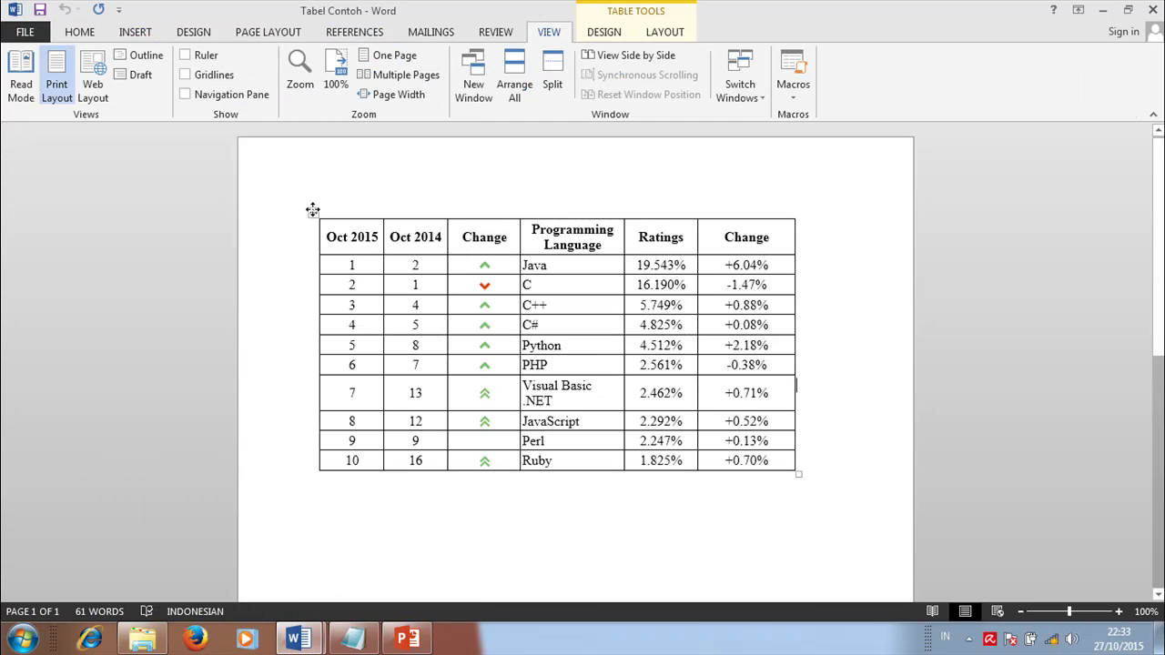
click(313, 212)
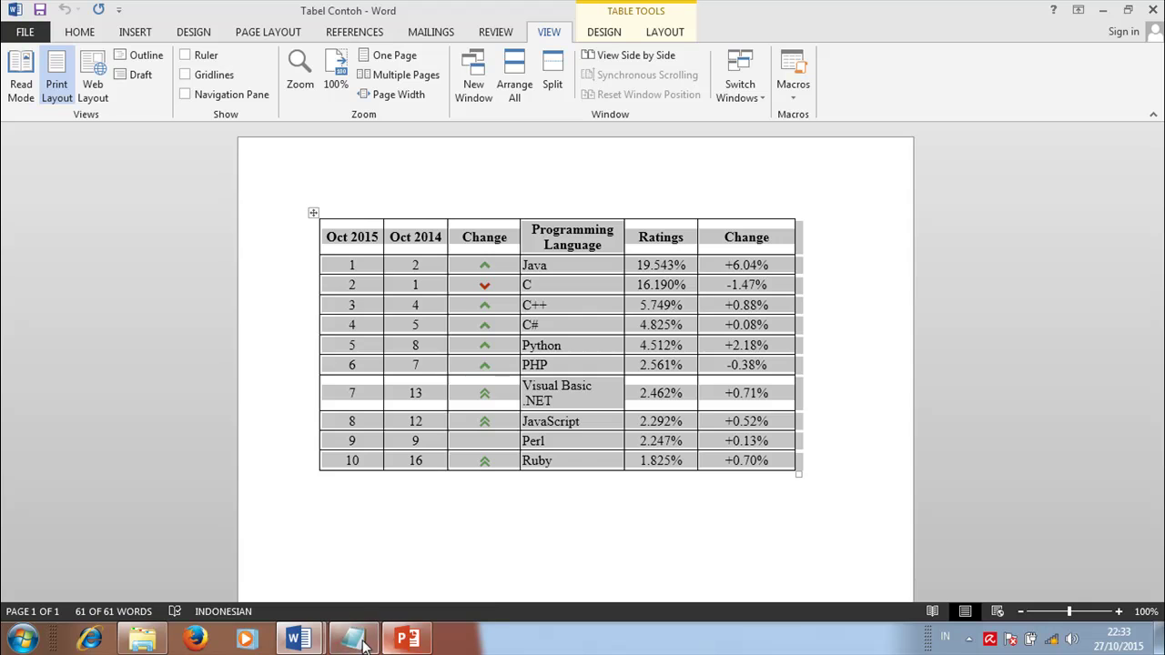
click(296, 639)
click(382, 566)
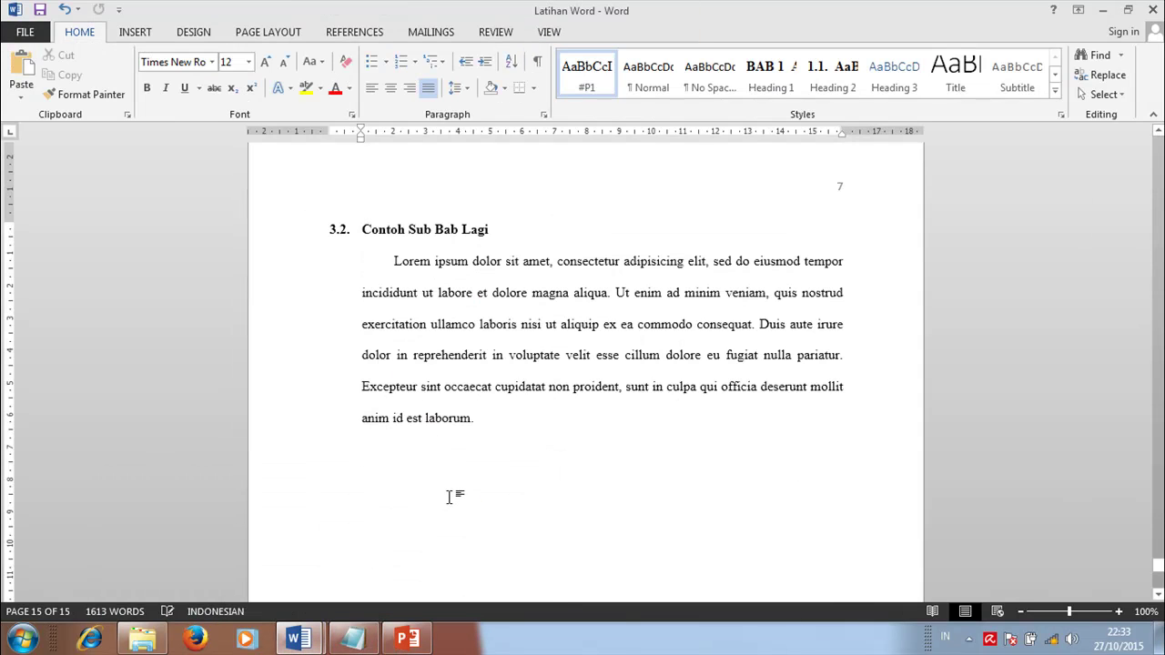
key(ctrl+v)
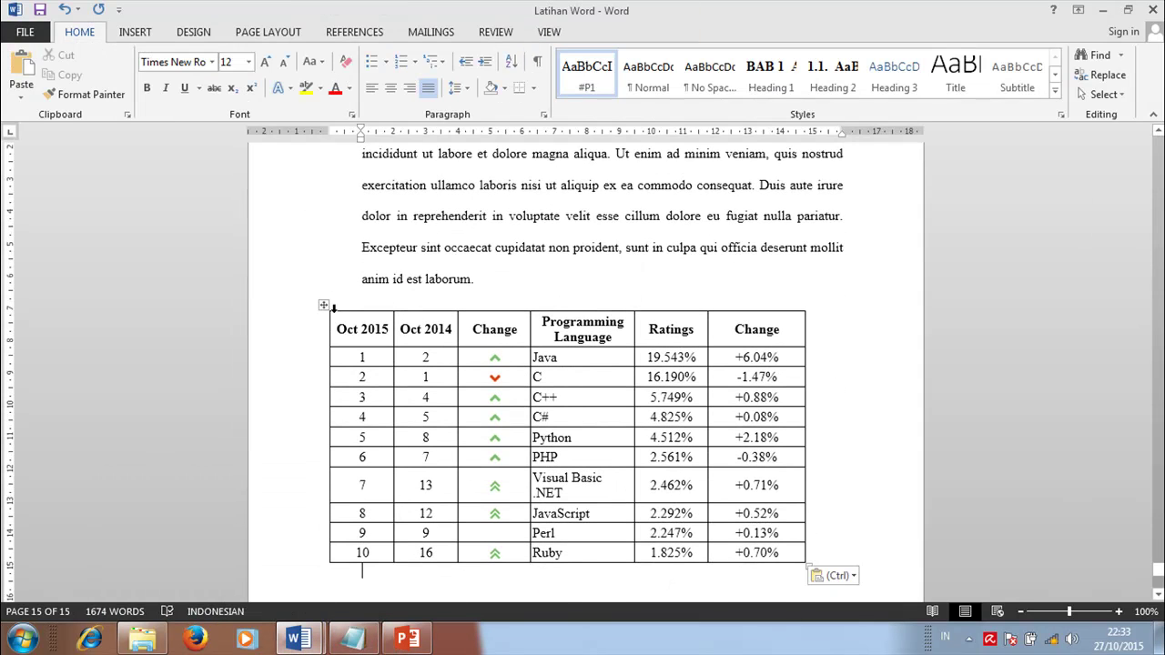
- Align the pasted table's left edge with the paragraph's indent and narrow the Oct 2015 and Oct 2014 columns
drag(326, 330, 410, 356)
click(651, 264)
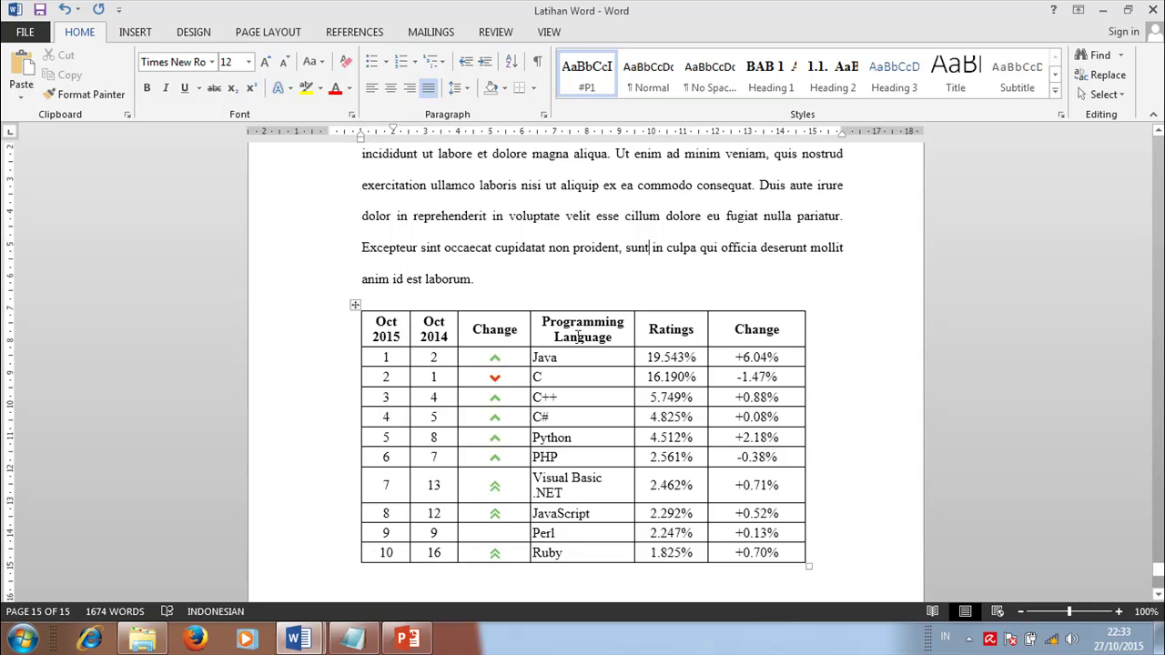
click(357, 305)
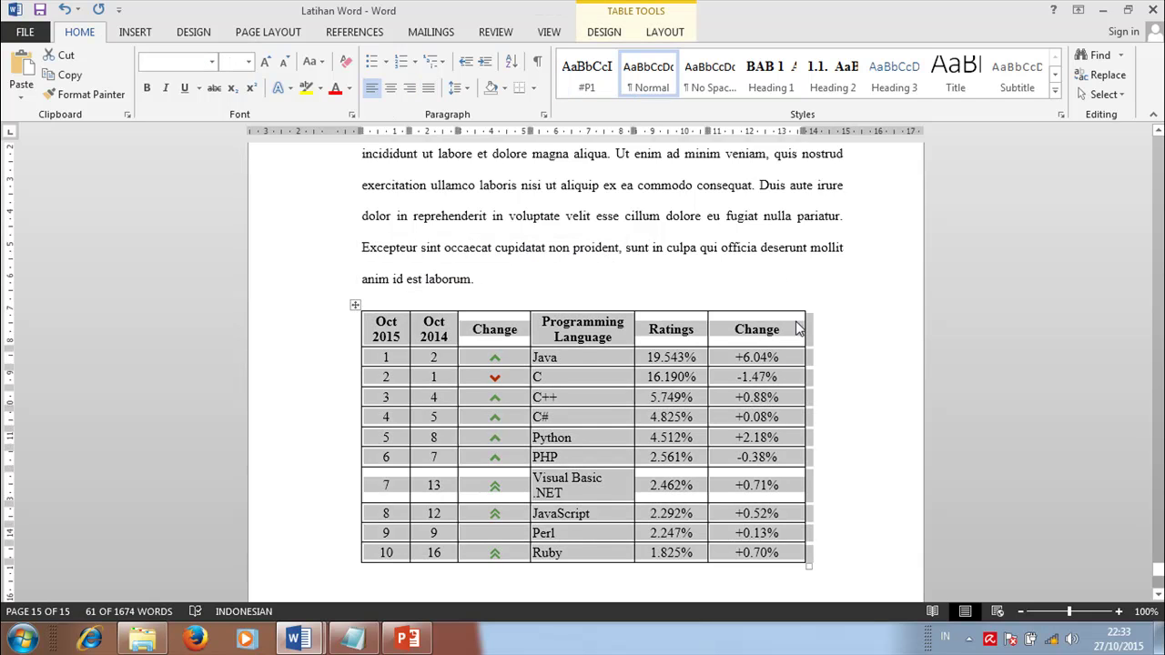
click(756, 251)
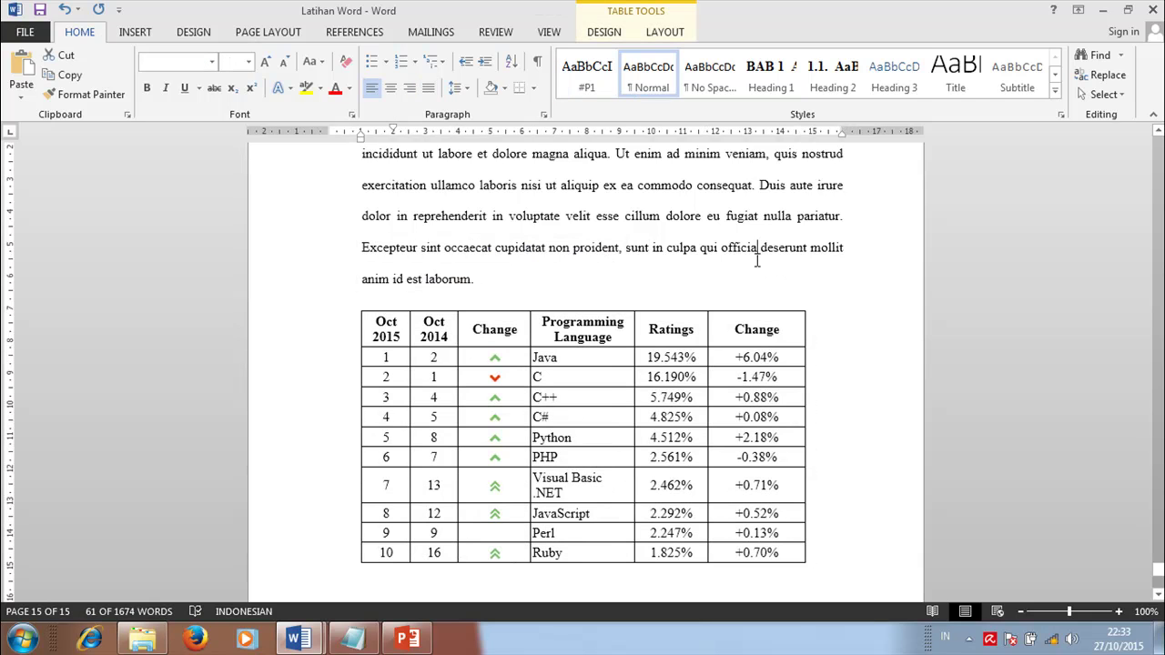
- Insert the caption "Tabel 3.1 Contoh Tabel" above the programming language table, using the Tabel label with the chapter number and a period separator
click(361, 310)
right_click(359, 308)
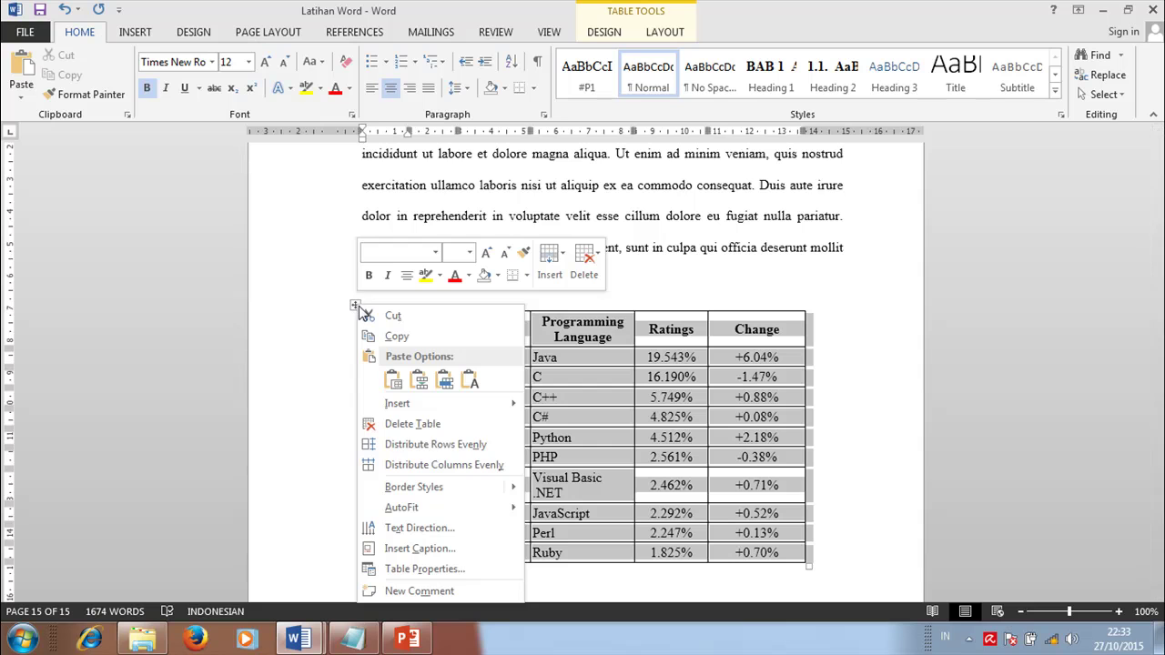
click(415, 549)
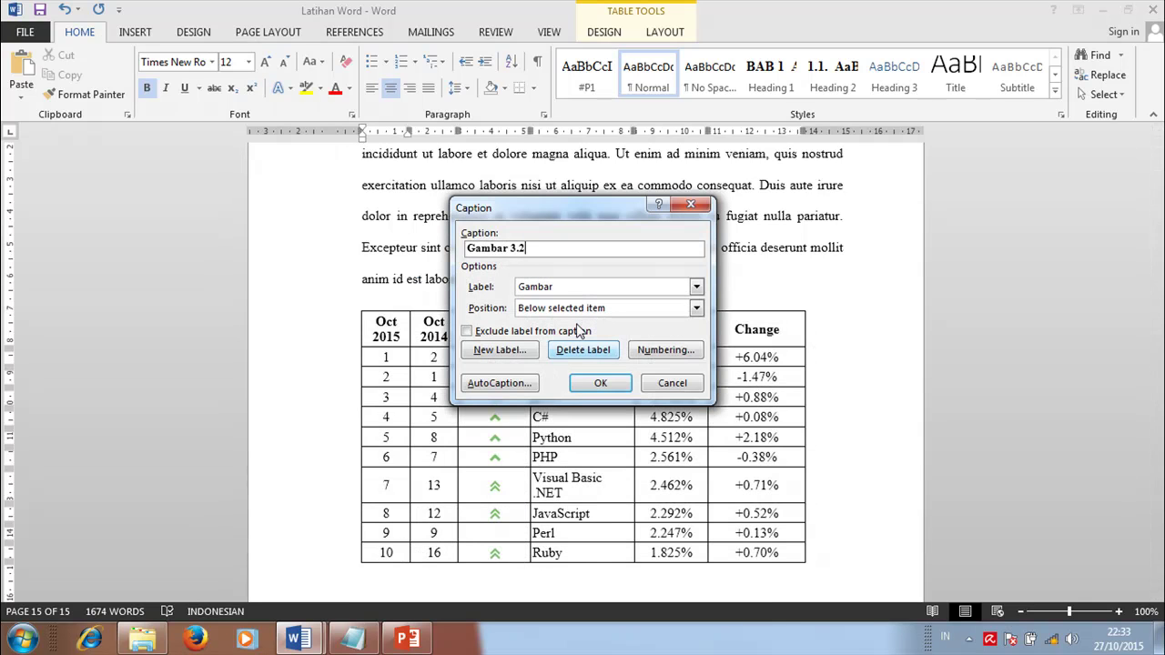
click(695, 285)
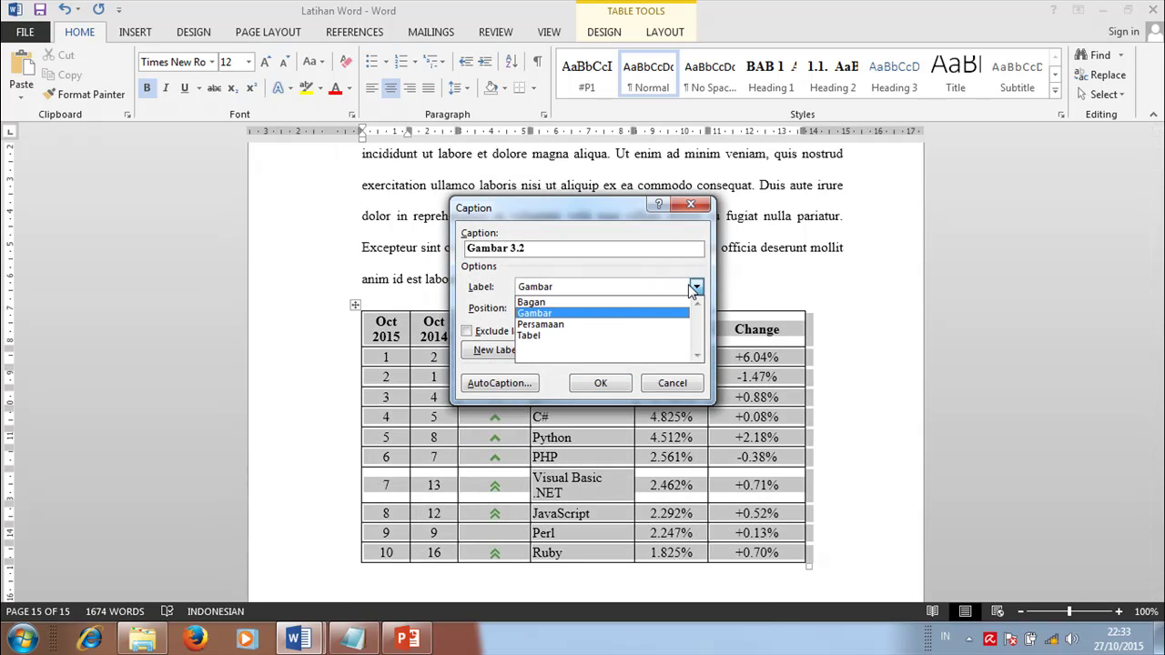
click(557, 336)
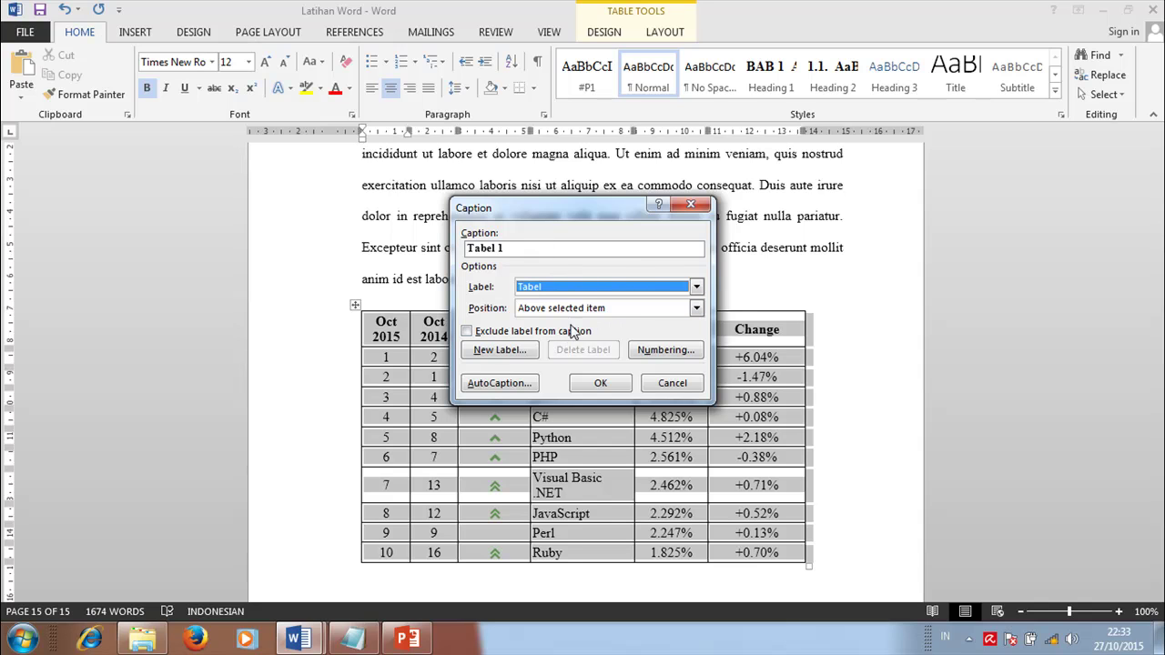
click(664, 351)
click(472, 277)
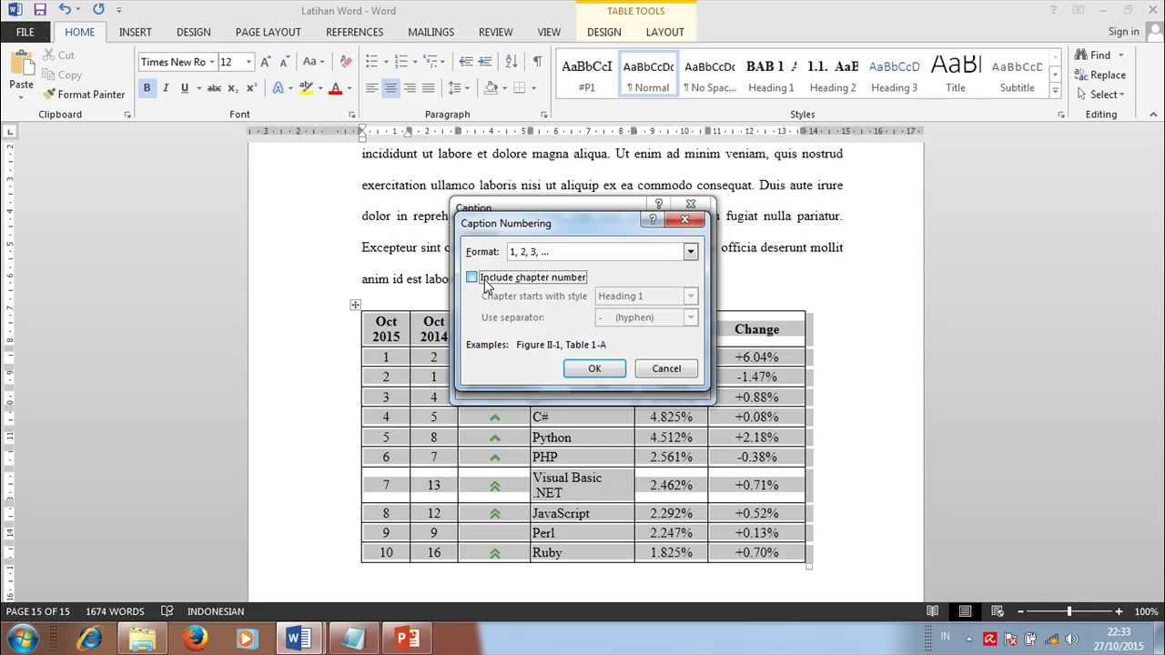
click(665, 319)
click(613, 346)
click(605, 369)
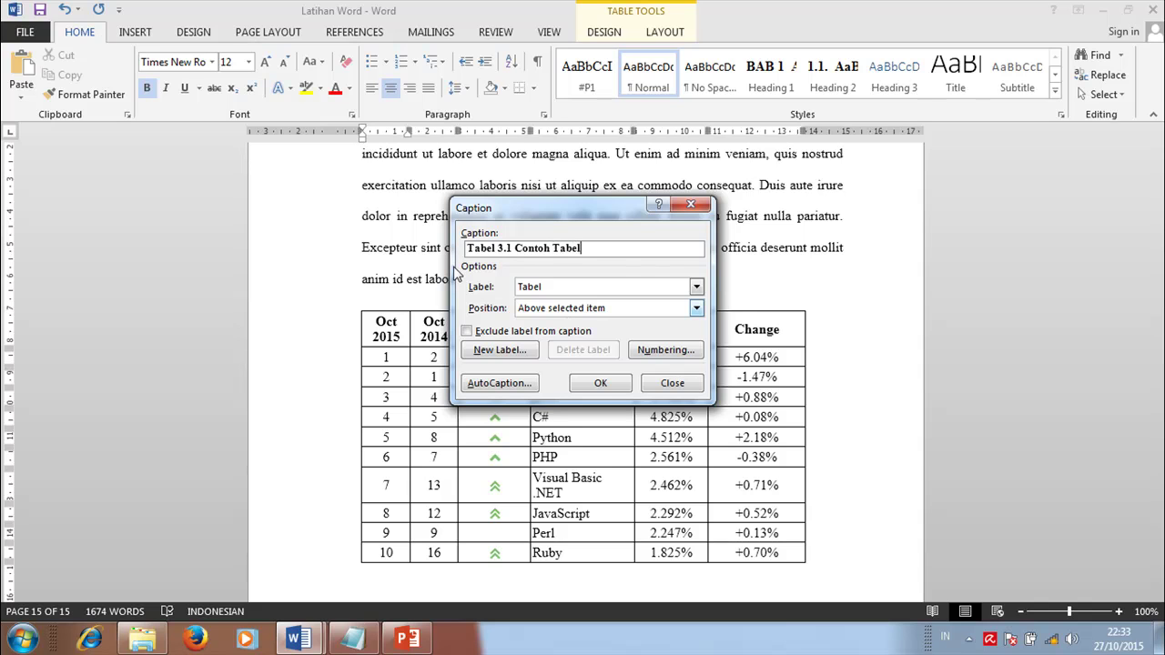
click(601, 383)
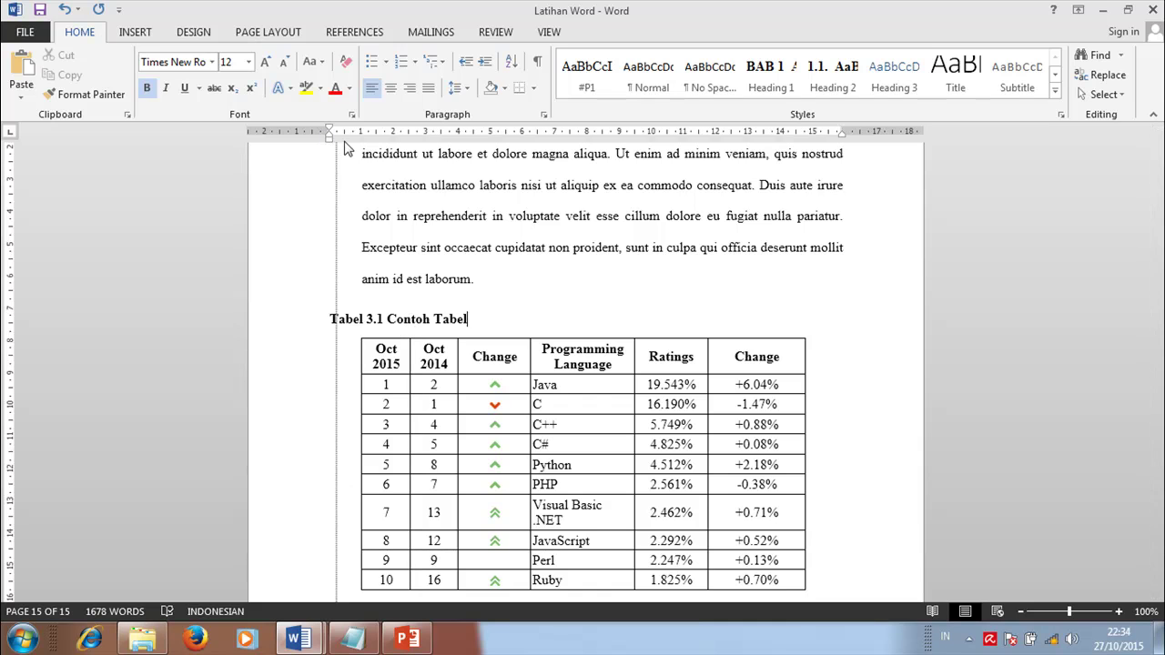
- Indent the Tabel 3.1 caption to the table's left edge and centre it
key(ctrl+m)
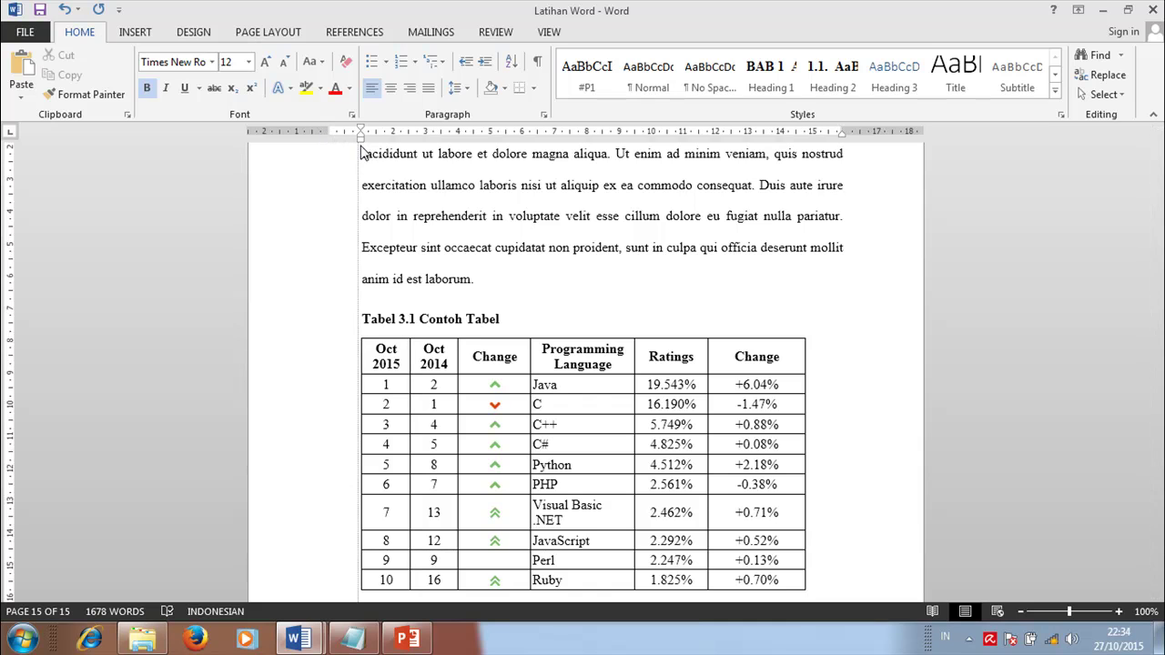
click(396, 88)
scroll(706, 323, down, 3)
scroll(725, 434, down, 1)
scroll(726, 434, up, 5)
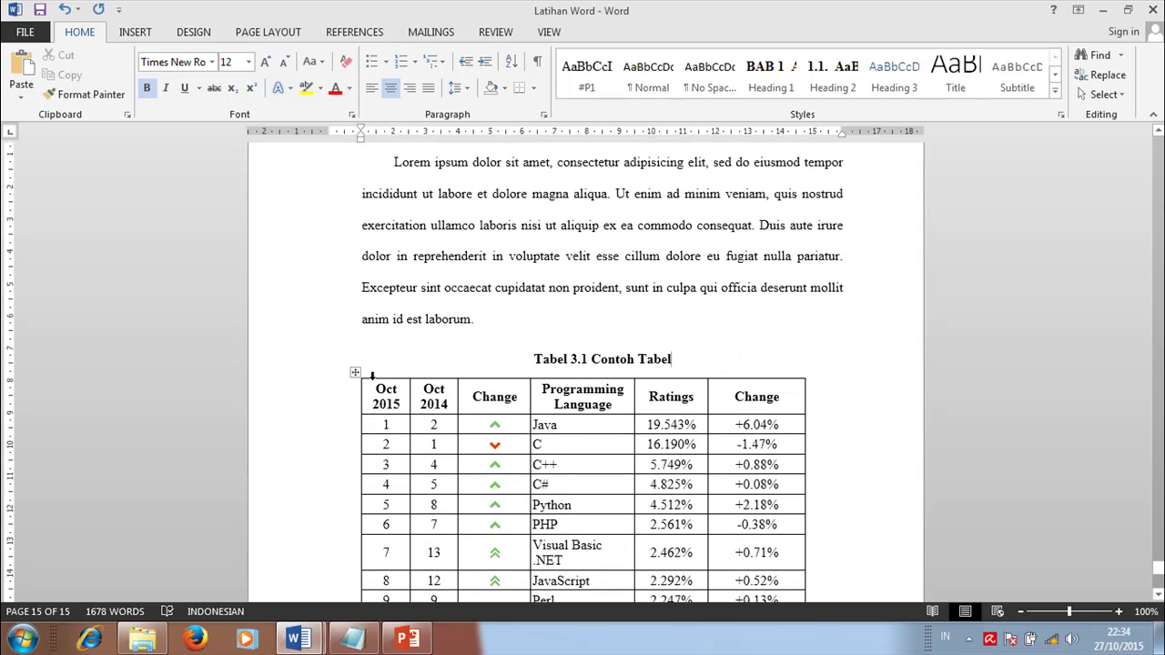
- Widen the table to the paragraph's right margin and enlarge the Ratings and Programming Language columns so Visual Basic .NET fits on one line
drag(805, 397, 836, 398)
click(674, 397)
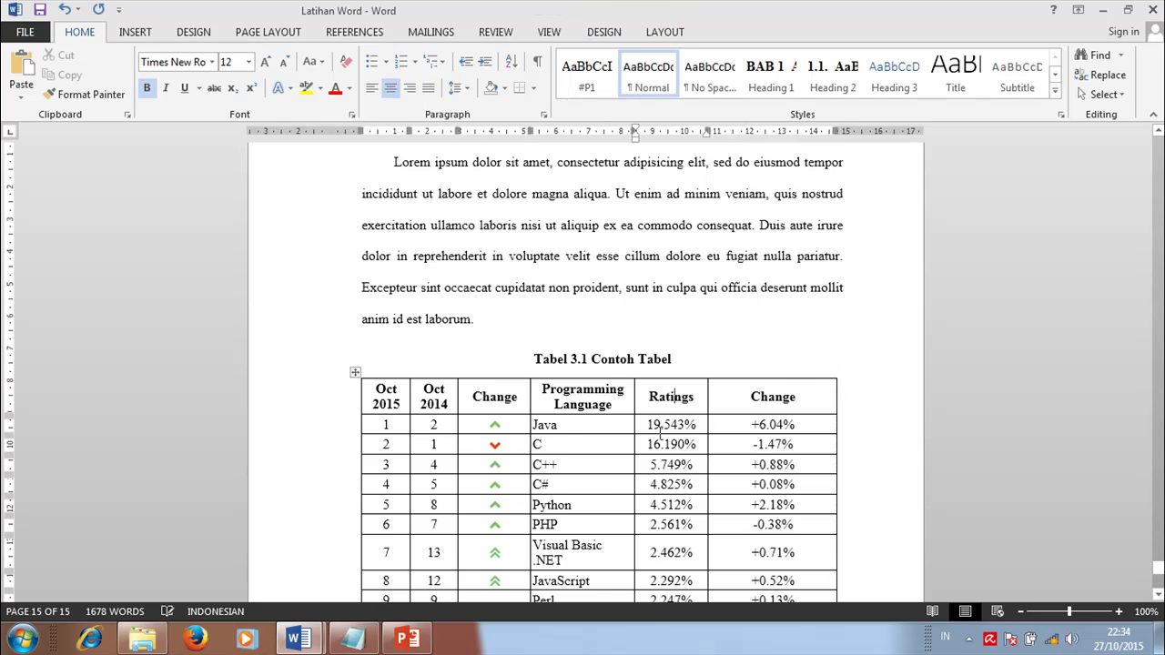
scroll(640, 398, down, 3)
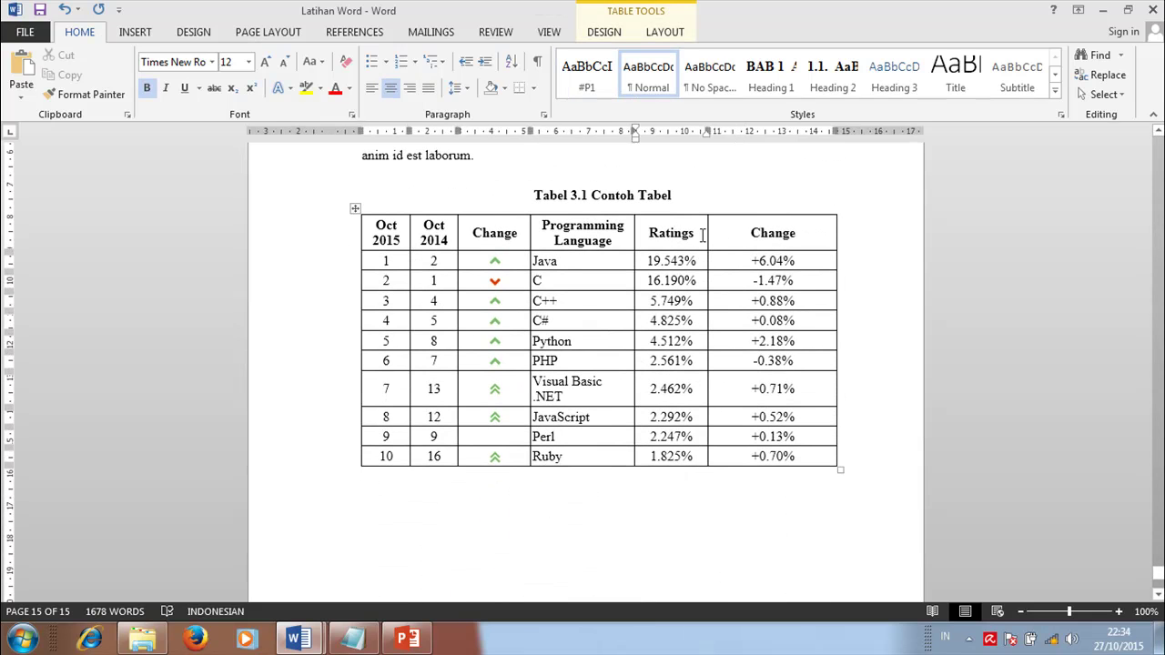
drag(708, 234, 732, 235)
drag(634, 240, 644, 238)
- Add a new line below the table and paste a copy of the whole programming language table there
key(ctrl+End)
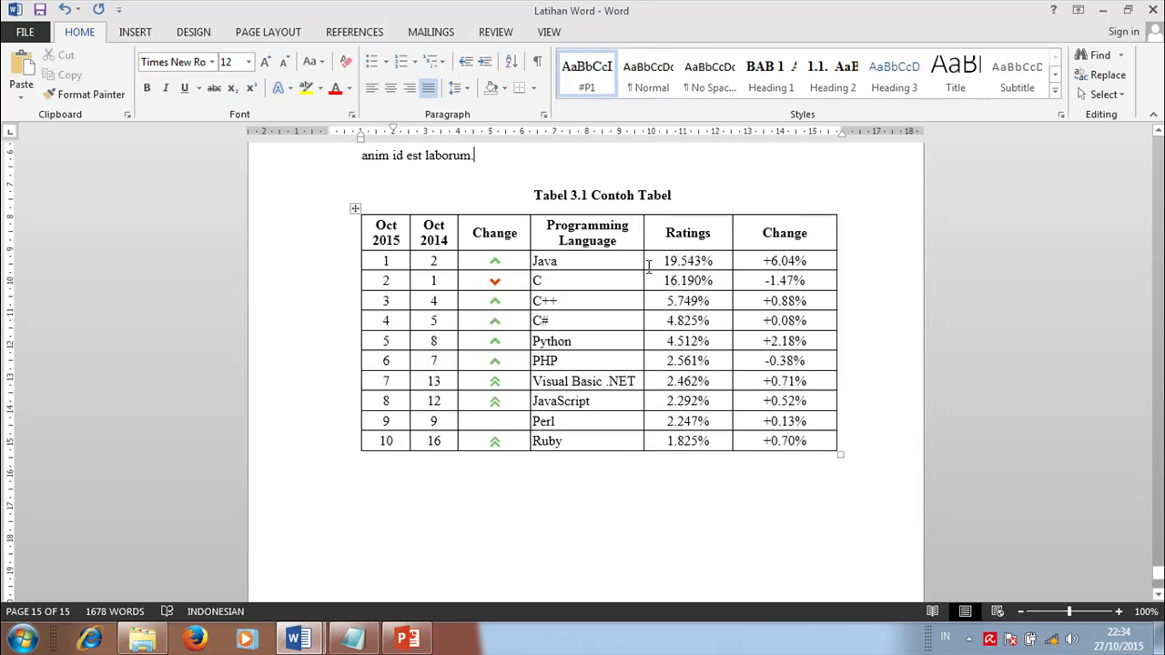
scroll(546, 442, down, 5)
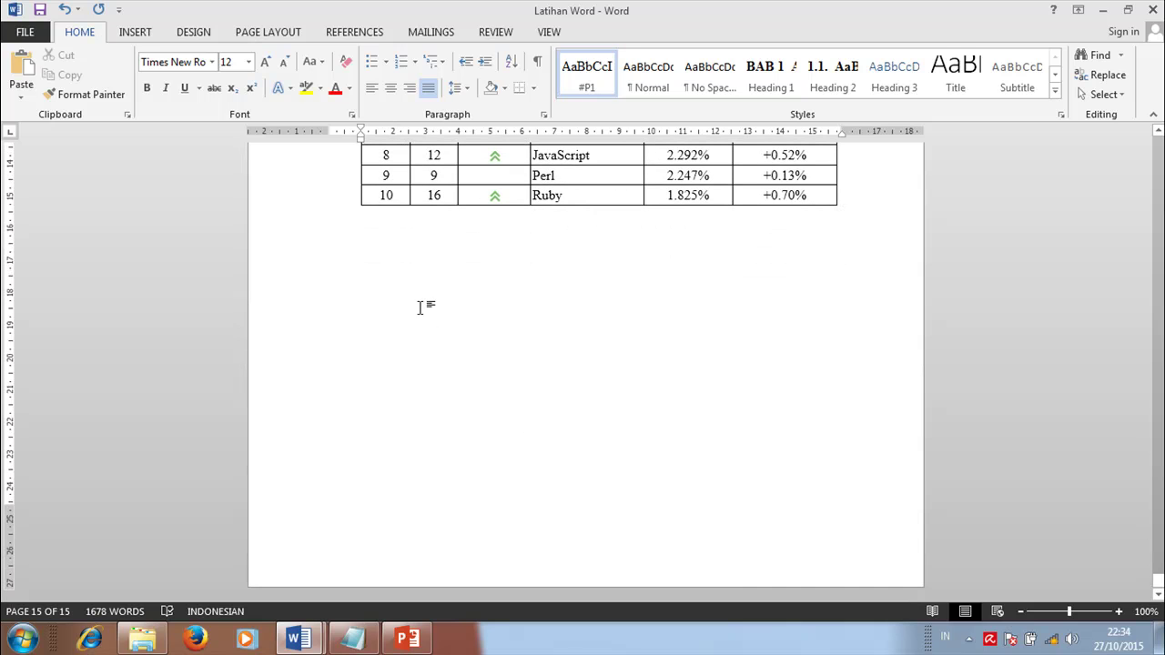
key(Return)
scroll(419, 306, up, 6)
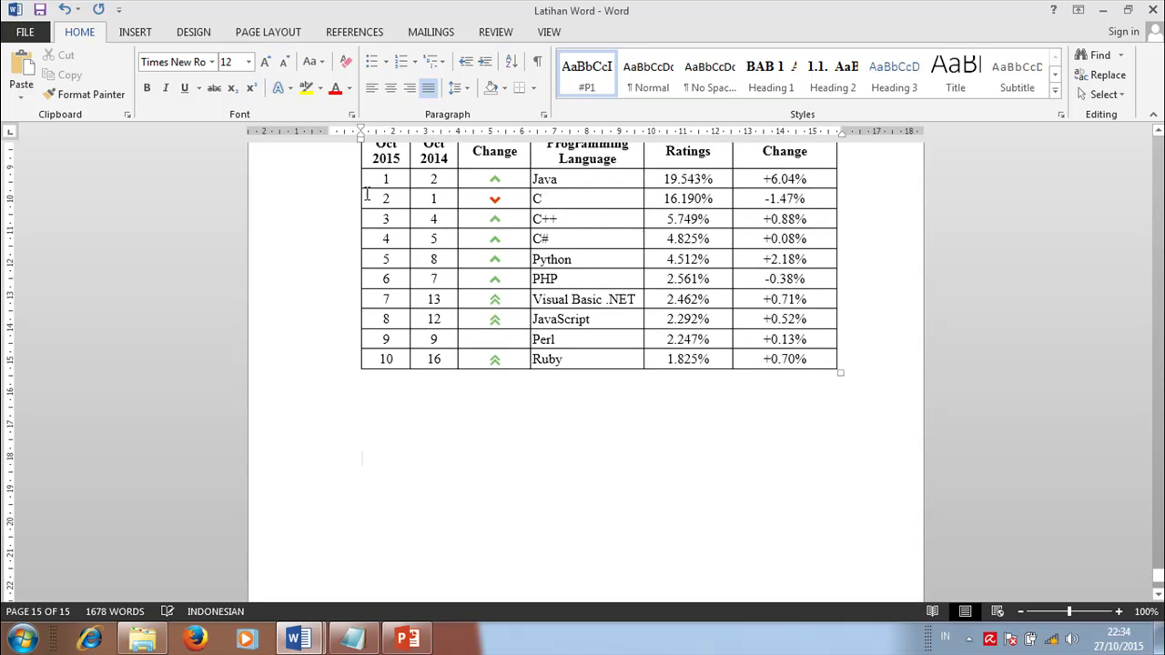
click(356, 249)
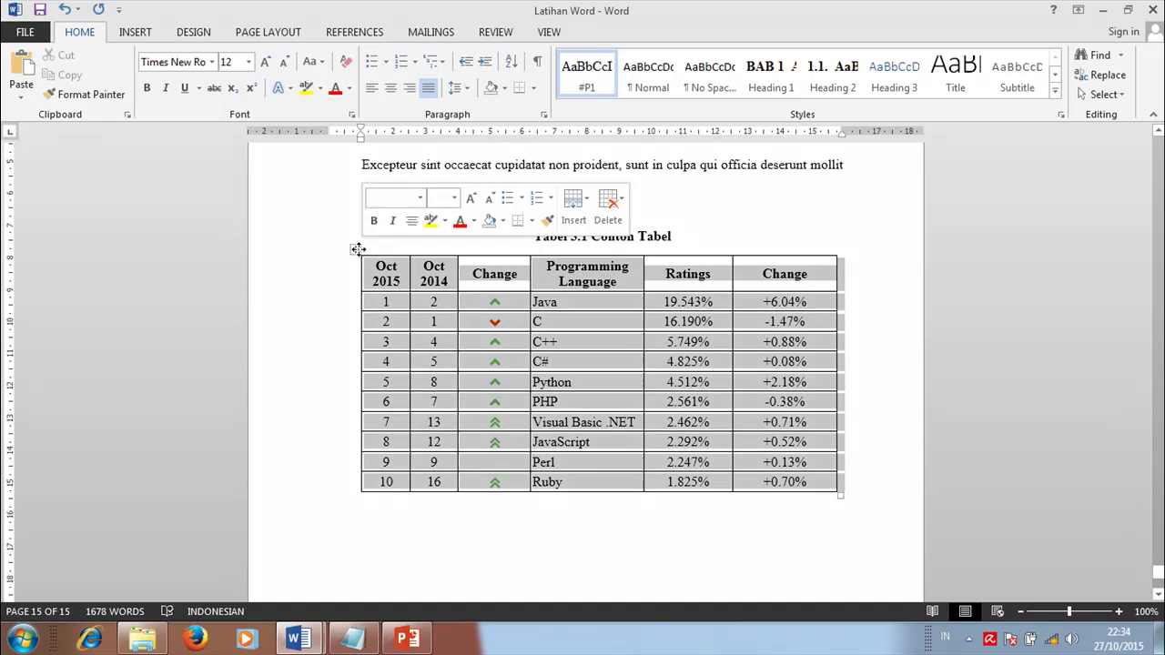
click(375, 535)
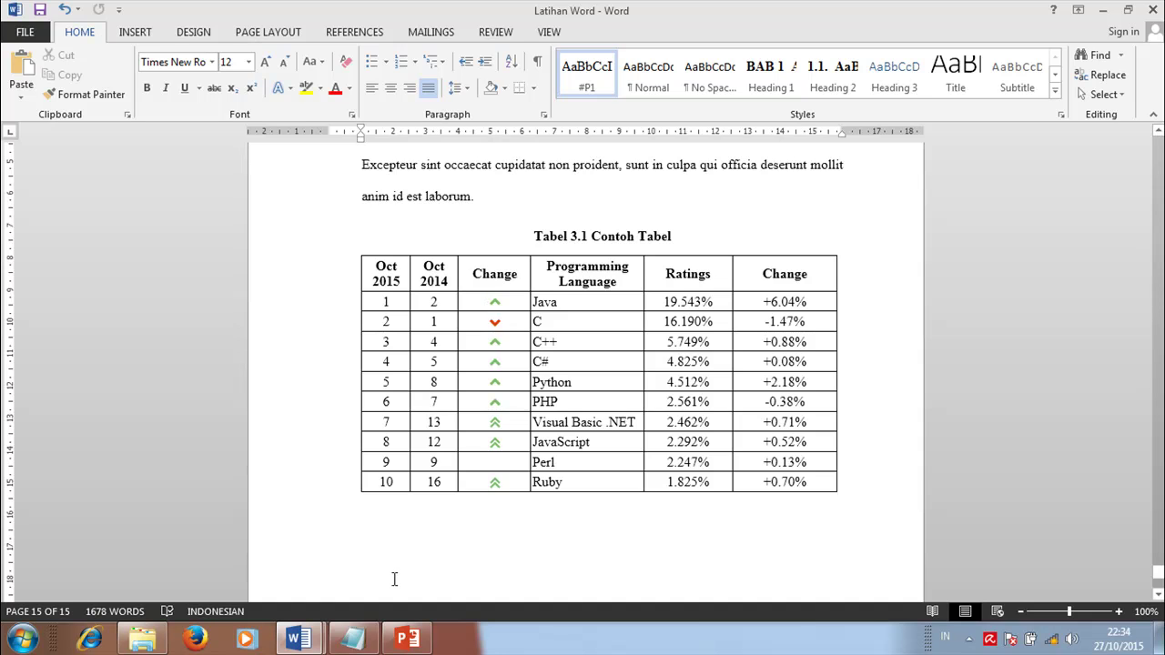
key(ctrl+v)
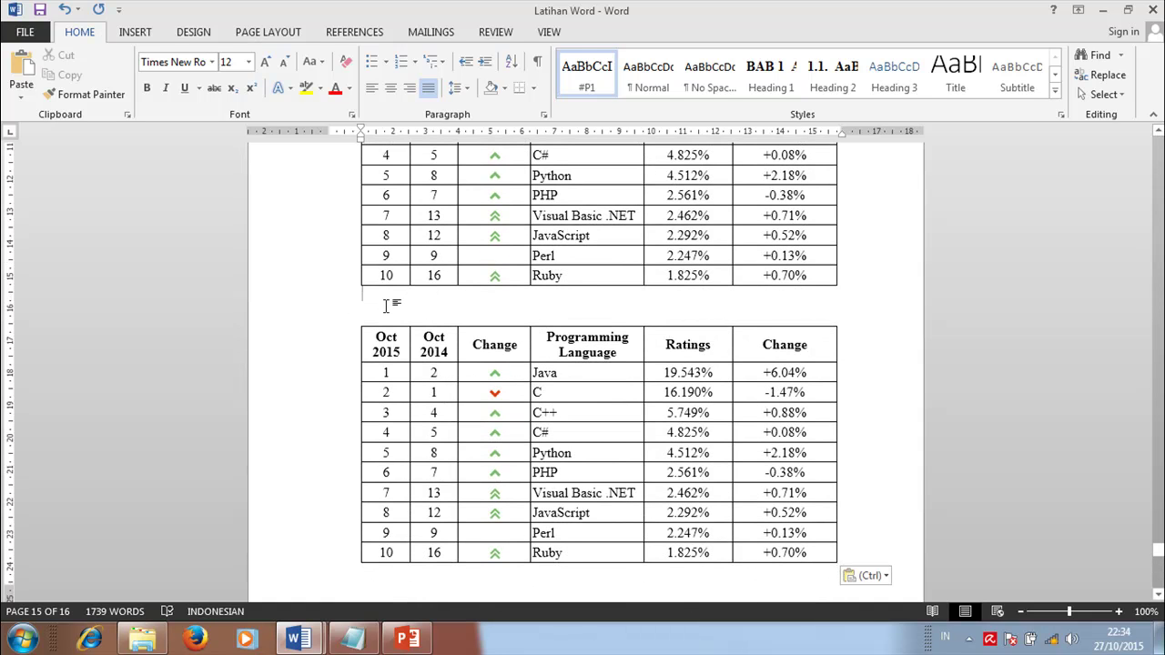
- Paste the Lorem ipsum paragraph from the Konten Notepad file between the two tables and apply the #P1 style
key(Return)
click(353, 639)
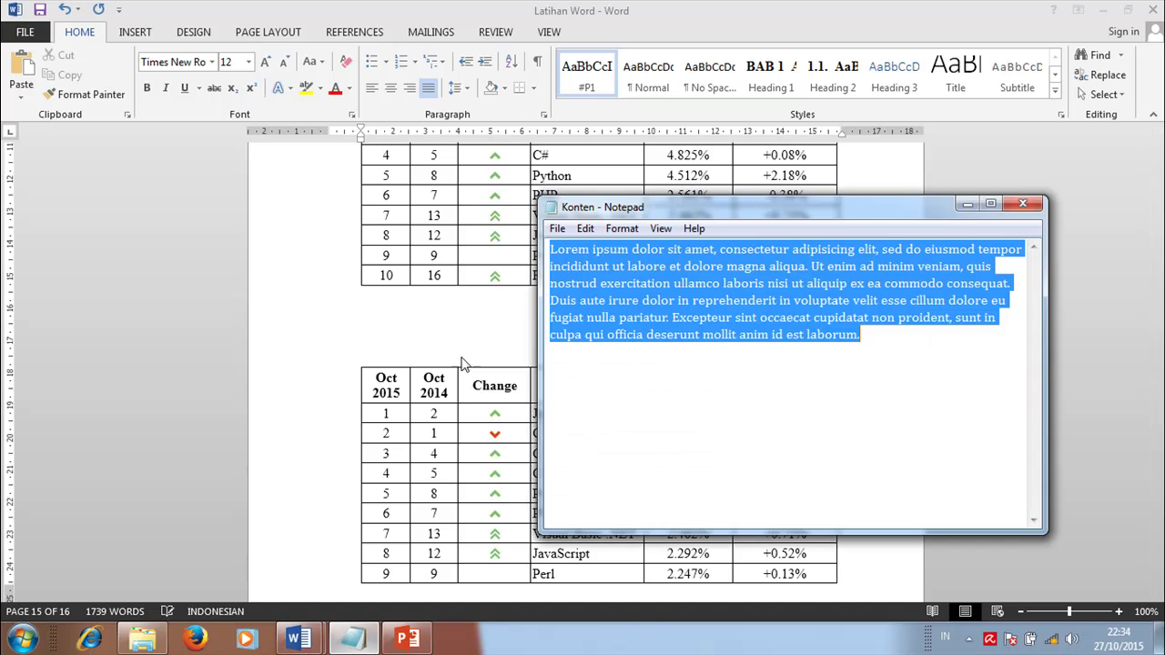
click(438, 339)
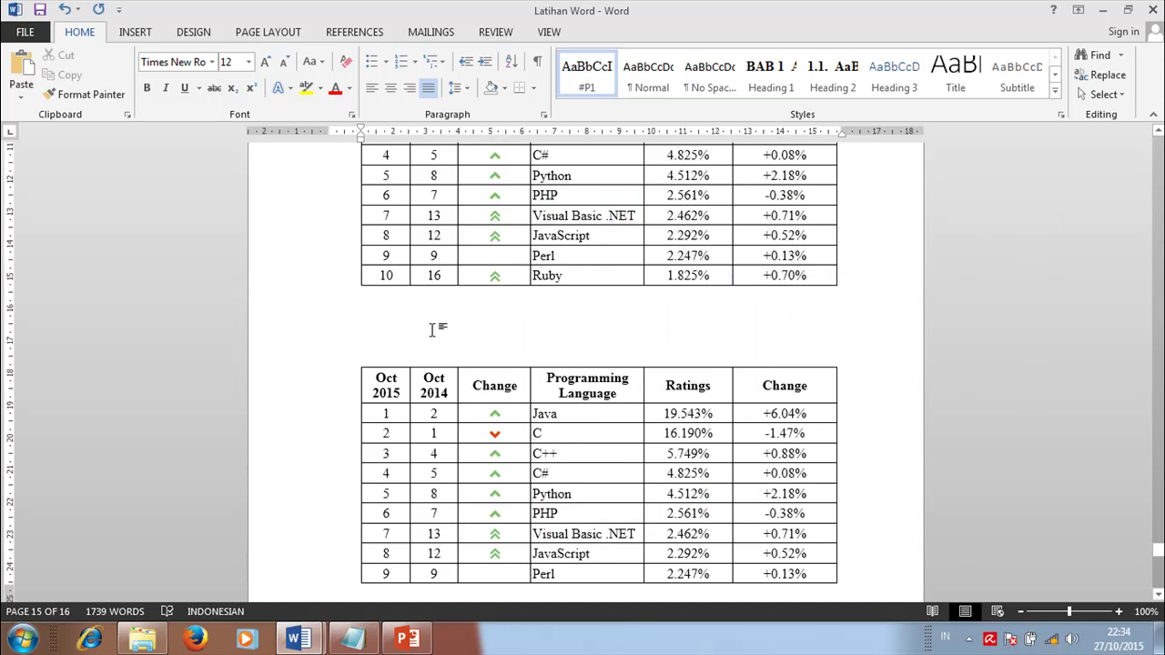
text(Lorem ipsum dolor sit amet, consectetur adipisicing elit, sed do eiusmod tempor incididunt ut labore et dolore magna aliqua. Ut enim ad minim veniam, quis nostrud exercitation ullamco laboris nisi ut aliquip ex ea commodo consequat. Duis aute irure dolor in reprehenderit in voluptate velit esse cillum dolore eu fugiat nulla pariatur. Excepteur sint occaecat cupidatat non proident, sunt in culpa qui officia deserunt mollit anim id est laborum.)
click(577, 88)
scroll(487, 491, down, 3)
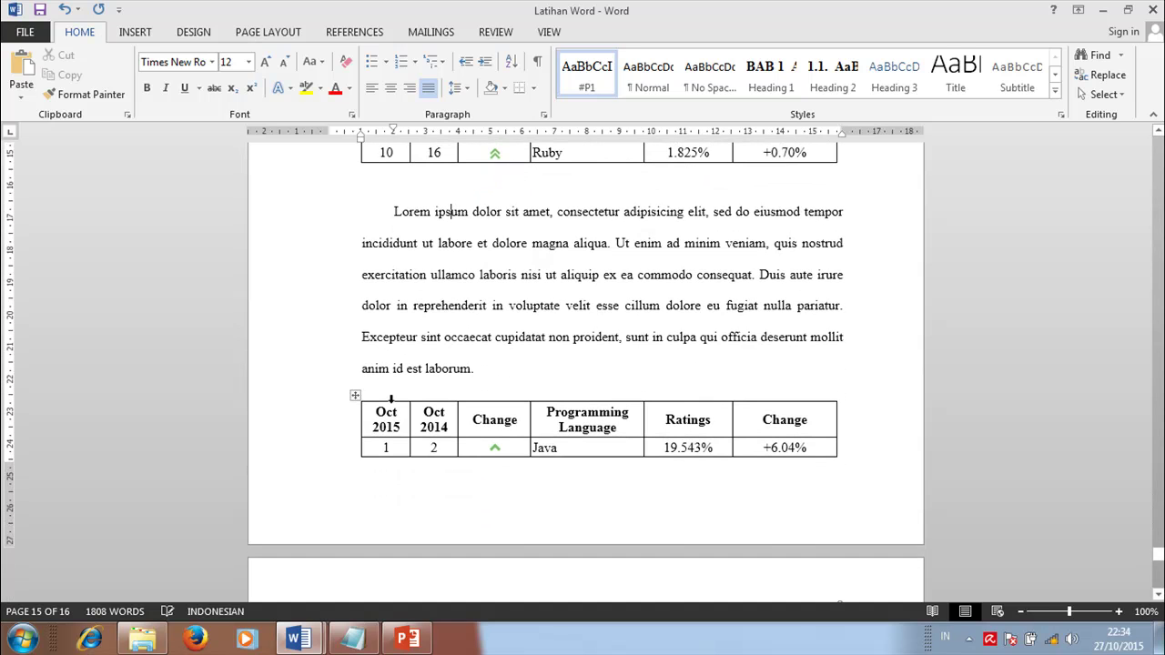
- Add a second #P1-styled Lorem ipsum paragraph below the first one, directly above the copied table
scroll(476, 352, down, 2)
scroll(476, 352, up, 2)
key(Return)
text(Lorem ipsum dolor sit amet, consectetur adipisicing elit, sed do eiusmod tempor incididunt ut labore et dolore magna aliqua. Ut enim ad minim veniam, quis nostrud exercitation ullamco laboris nisi ut aliquip ex ea commodo consequat. Duis aute irure dolor in reprehenderit in voluptate velit esse cillum dolore eu fugiat nulla pariatur. Excepteur sint occaecat cupidatat non proident, sunt in culpa qui officia deserunt mollit anim id est laborum.)
- Caption the copied table "Tabel 3.2 Contoh Tabel Lagi" above it, with the caption indented to the table's left edge and centred
scroll(497, 382, down, 6)
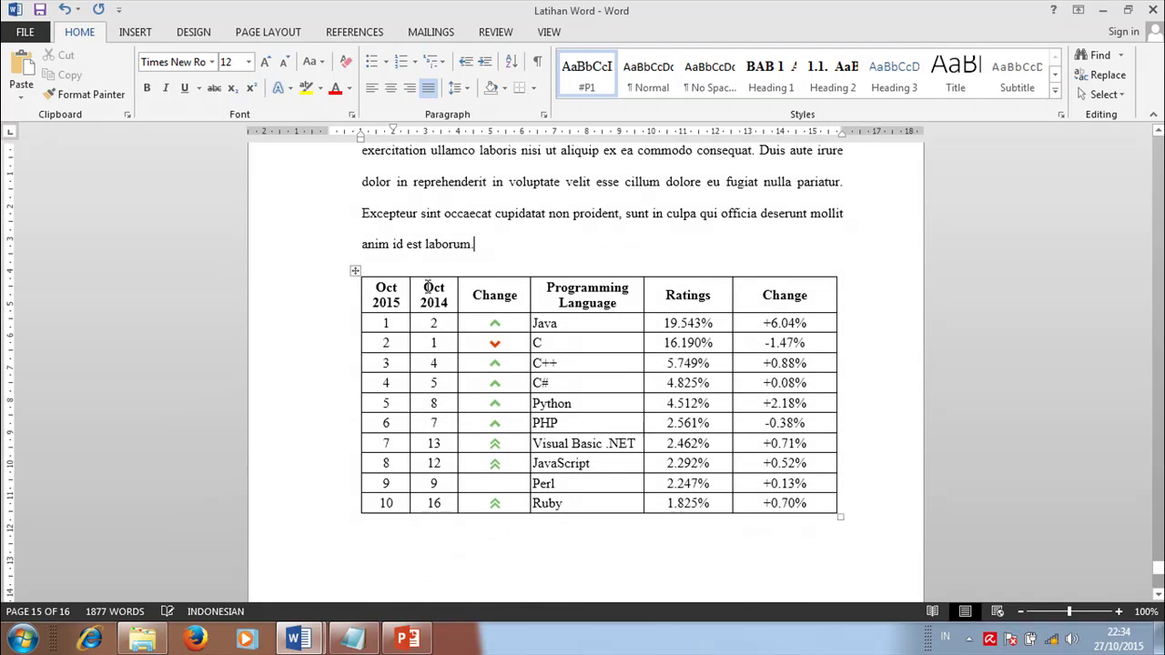
right_click(356, 271)
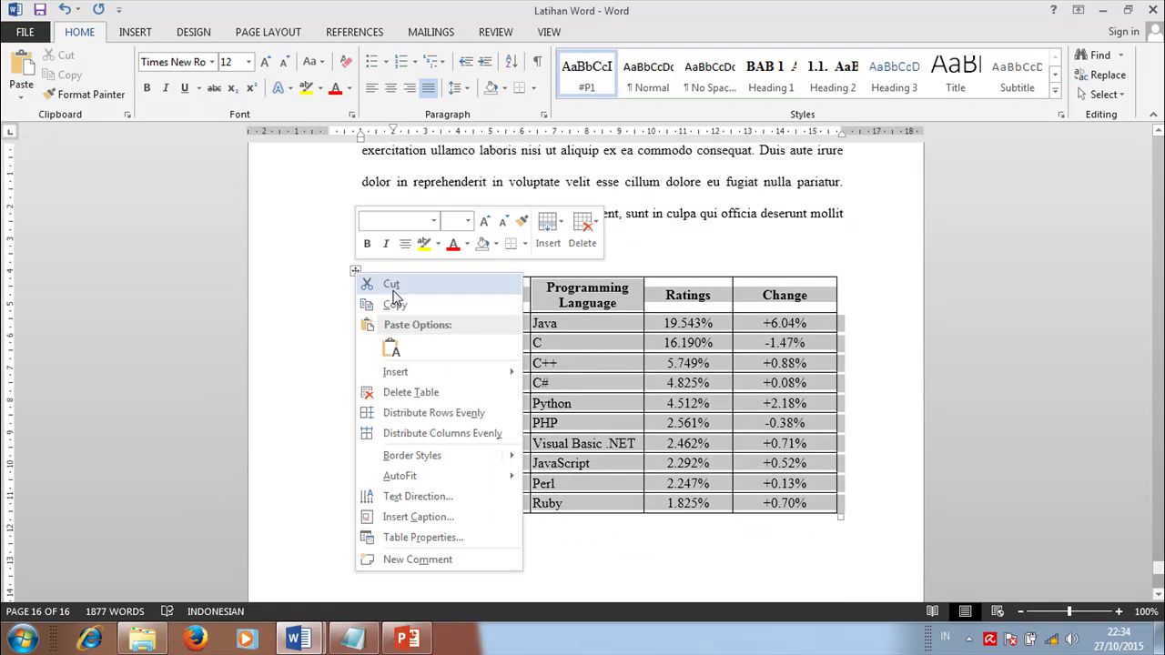
click(418, 517)
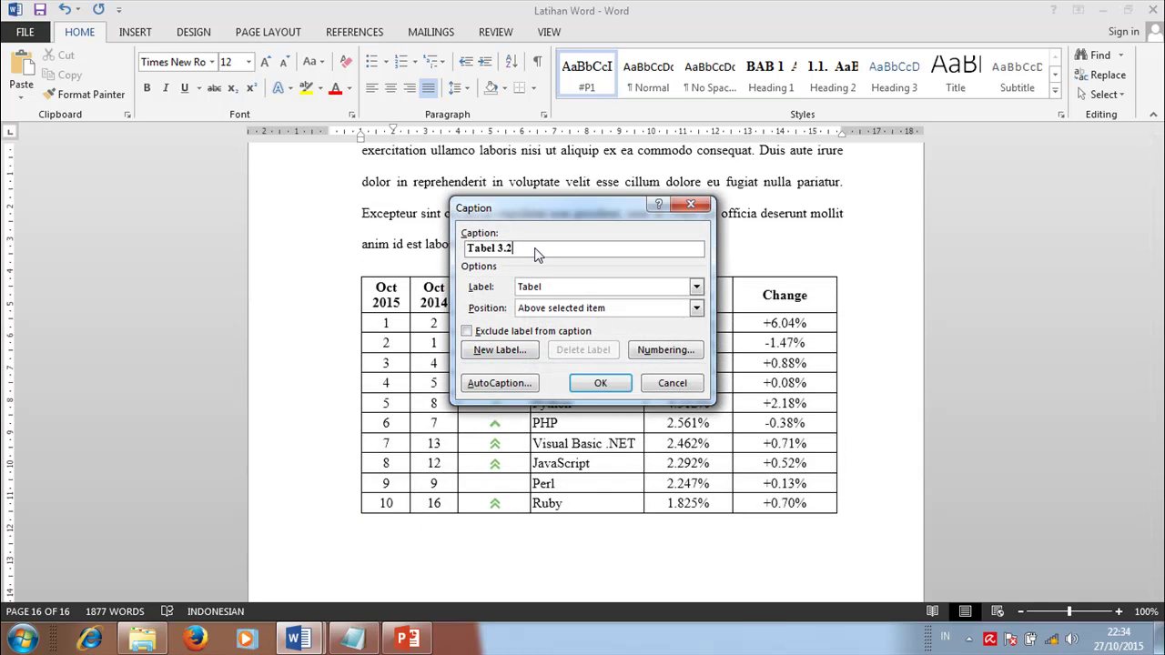
text(Co)
click(616, 384)
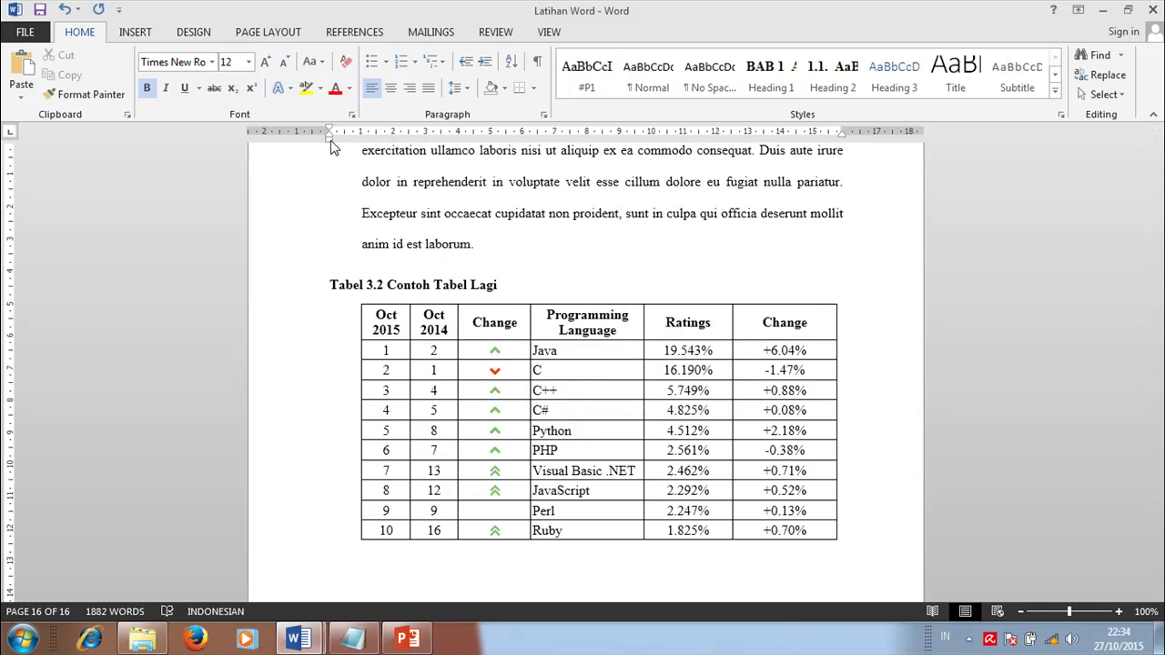
drag(331, 144, 363, 146)
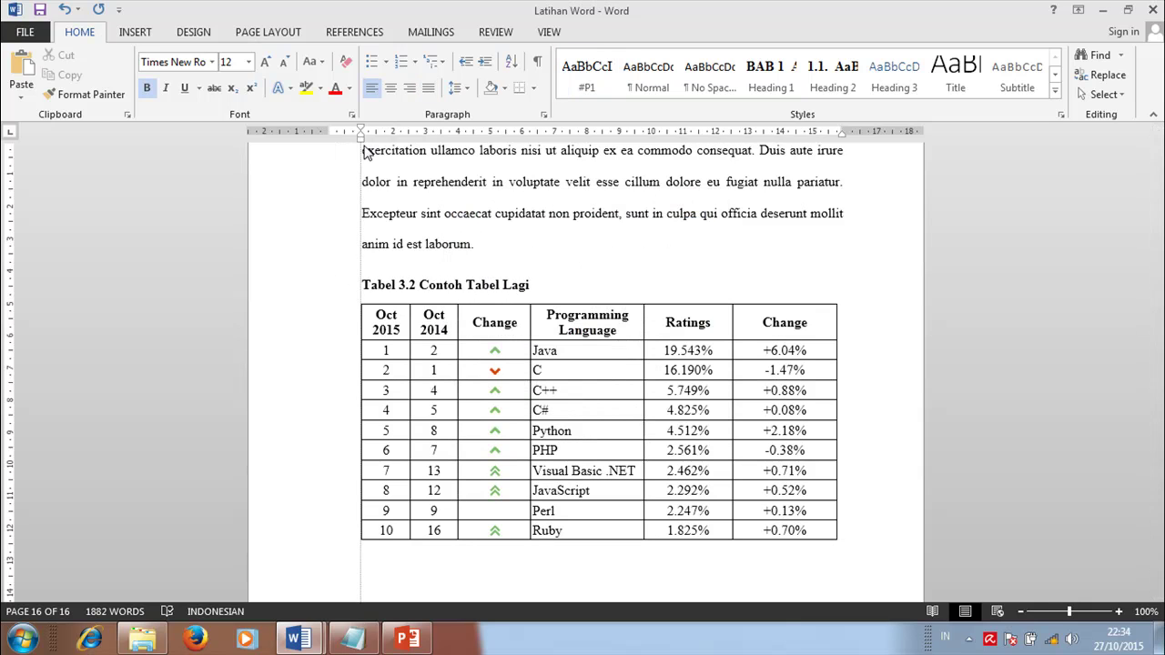
click(390, 88)
- Review the BAB 3 pages, checking the headings, figure and table captions, and page numbers
scroll(714, 296, down, 6)
click(510, 392)
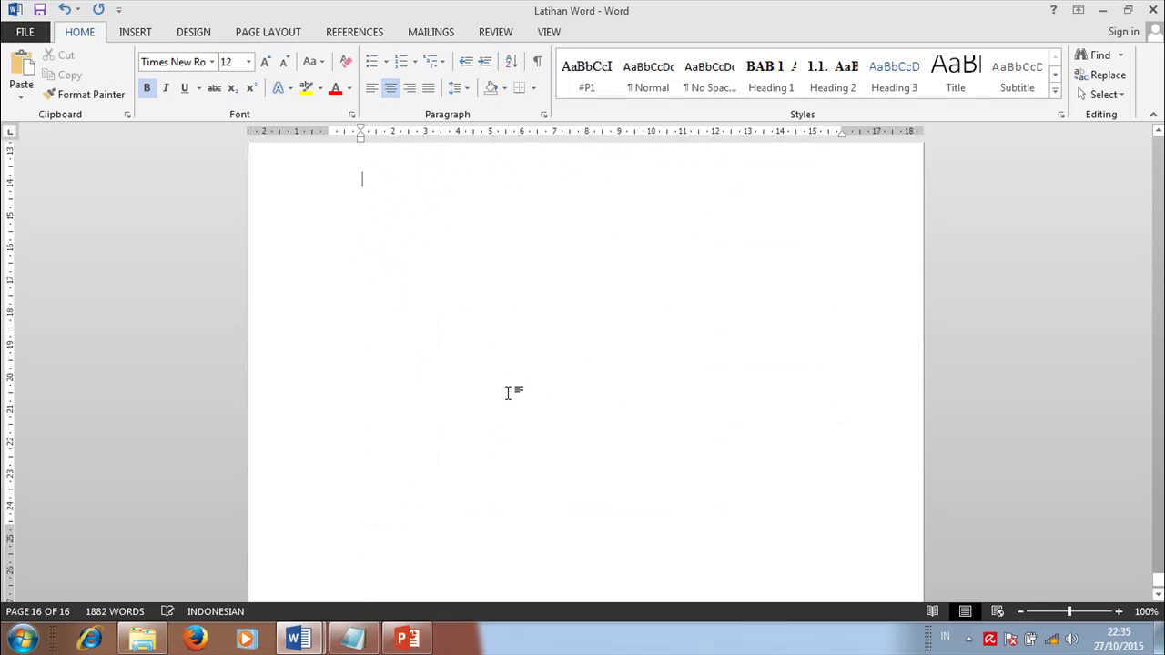
scroll(531, 382, up, 1)
scroll(533, 380, up, 15)
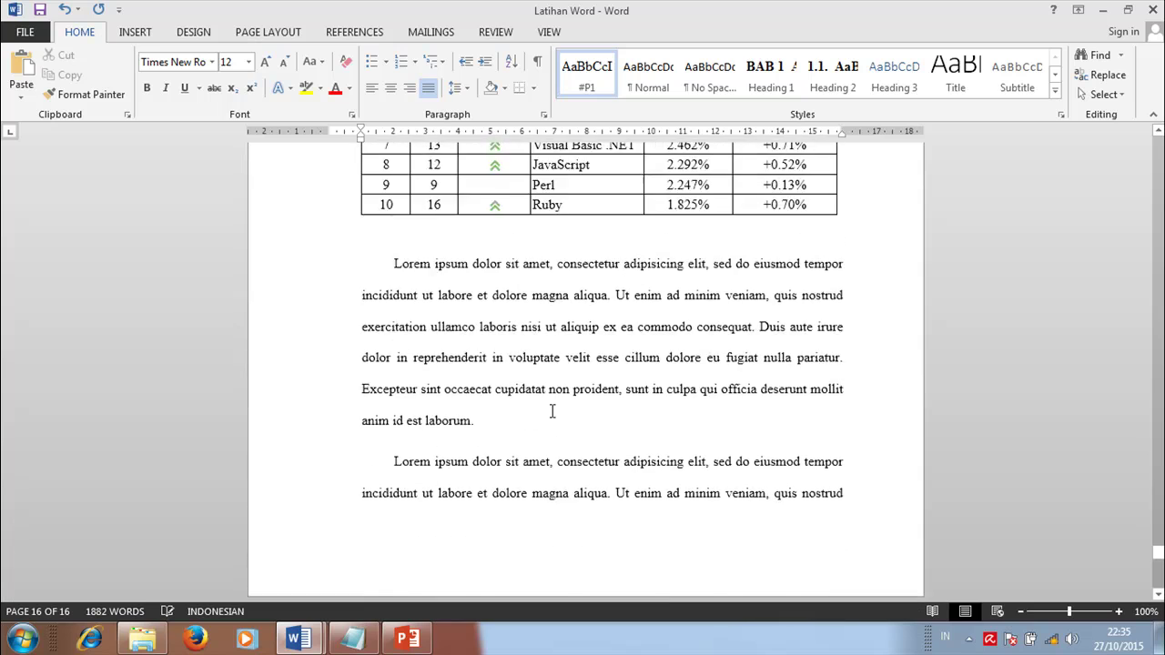
scroll(569, 401, up, 20)
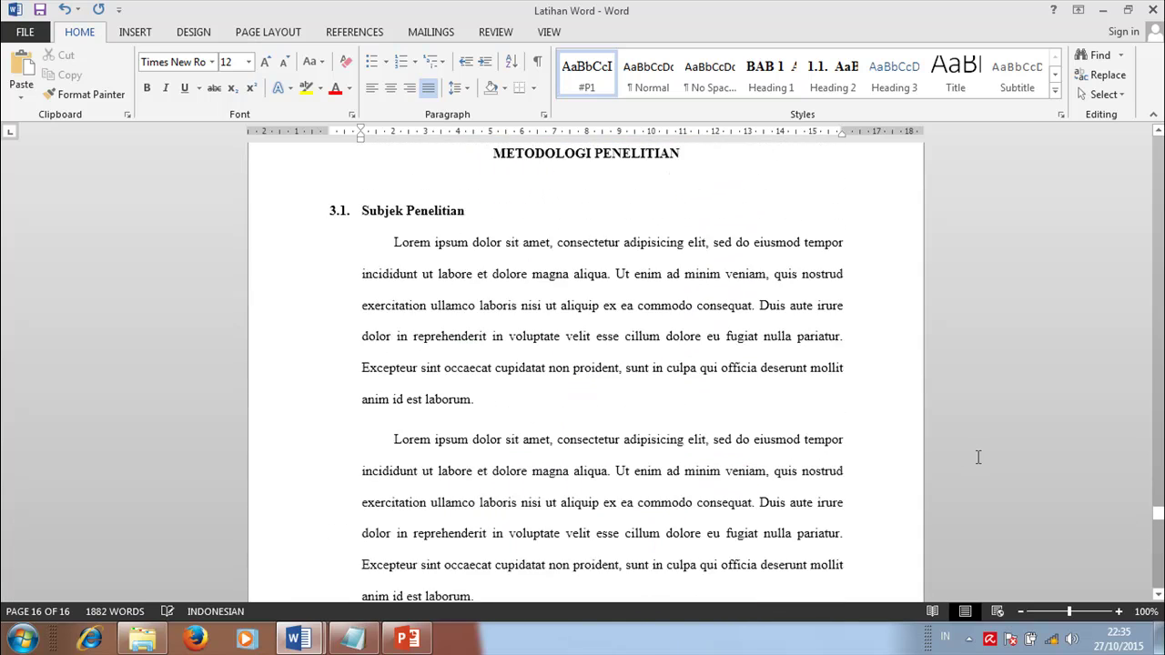
scroll(975, 457, down, 15)
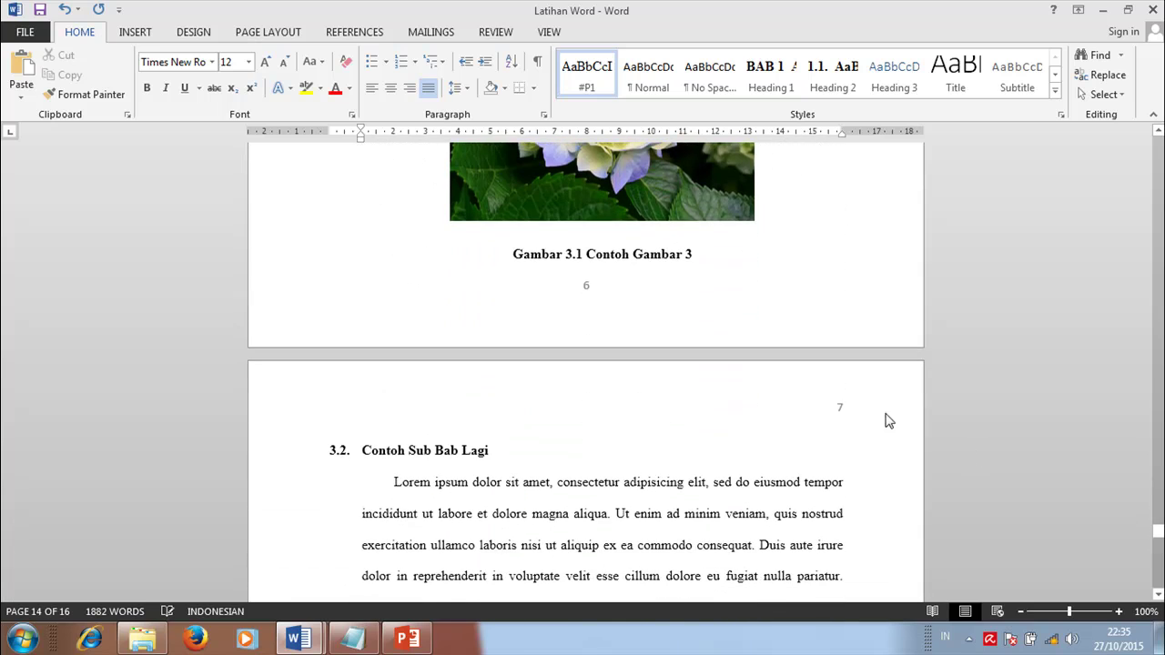
scroll(588, 291, up, 15)
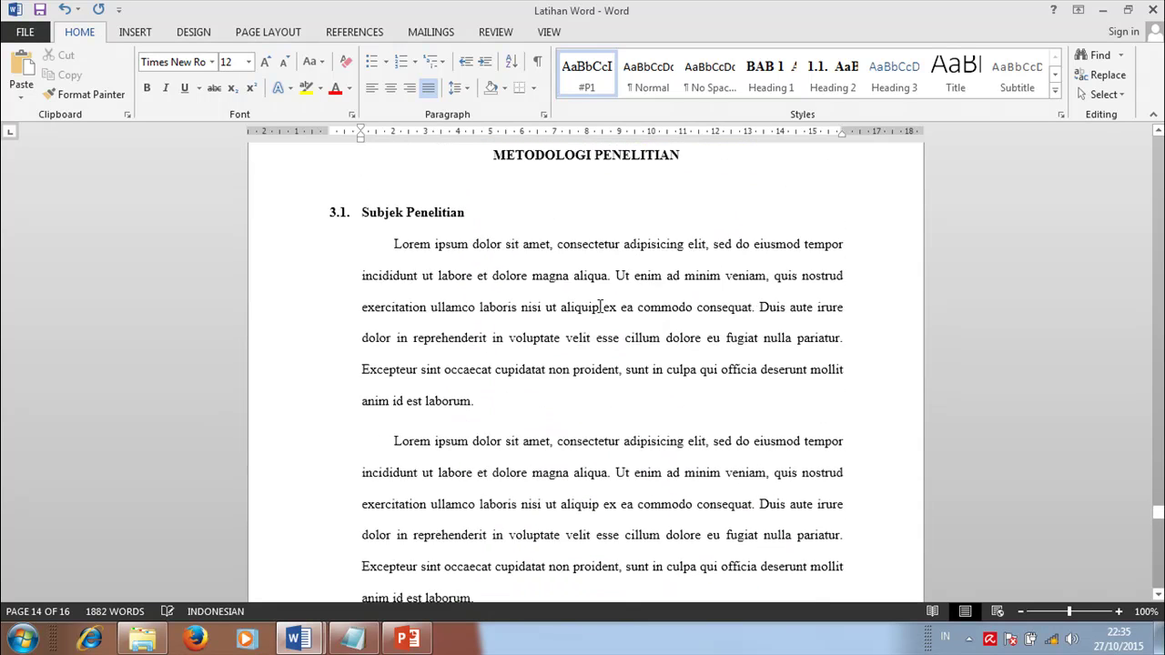
scroll(628, 410, down, 15)
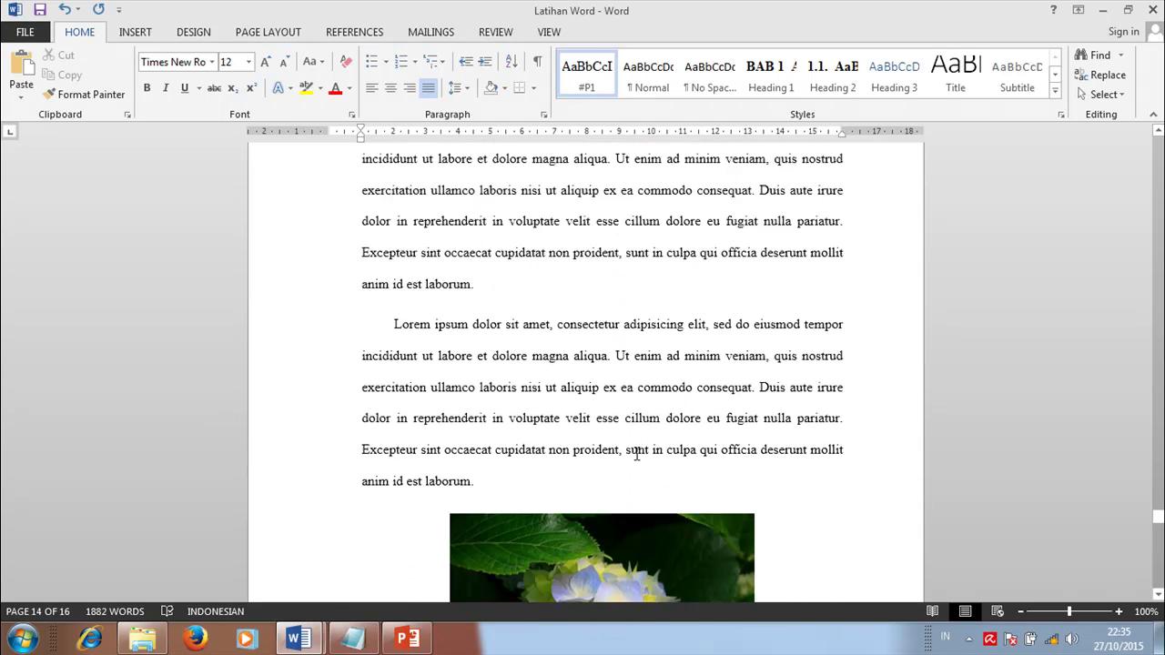
scroll(614, 537, down, 1)
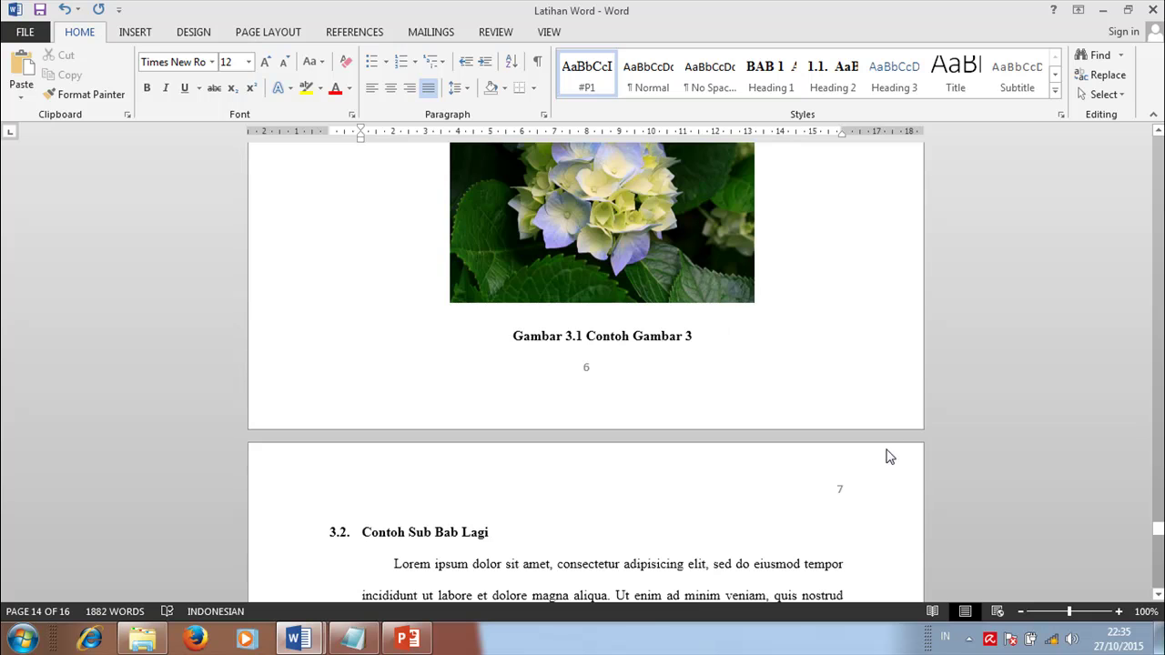
scroll(843, 495, down, 9)
drag(1158, 542, 1157, 506)
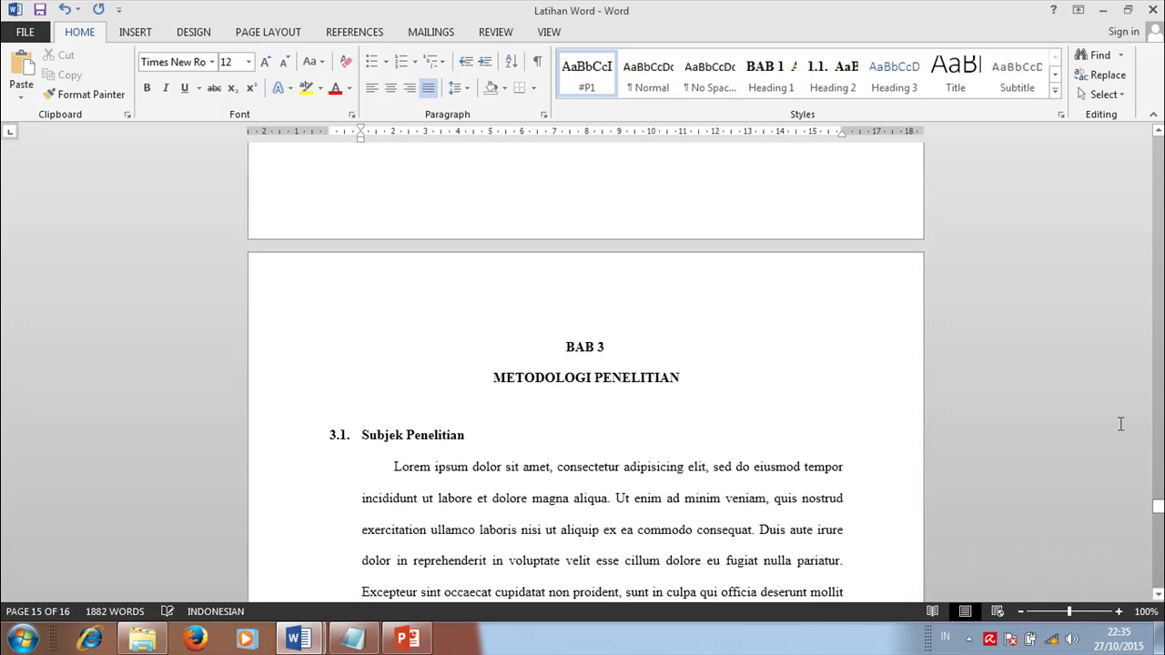
click(1159, 510)
- Insert an automatic table of contents in the Automatic Table 2 format below the DAFTAR ISI heading
drag(1158, 512, 1159, 282)
click(473, 411)
click(400, 394)
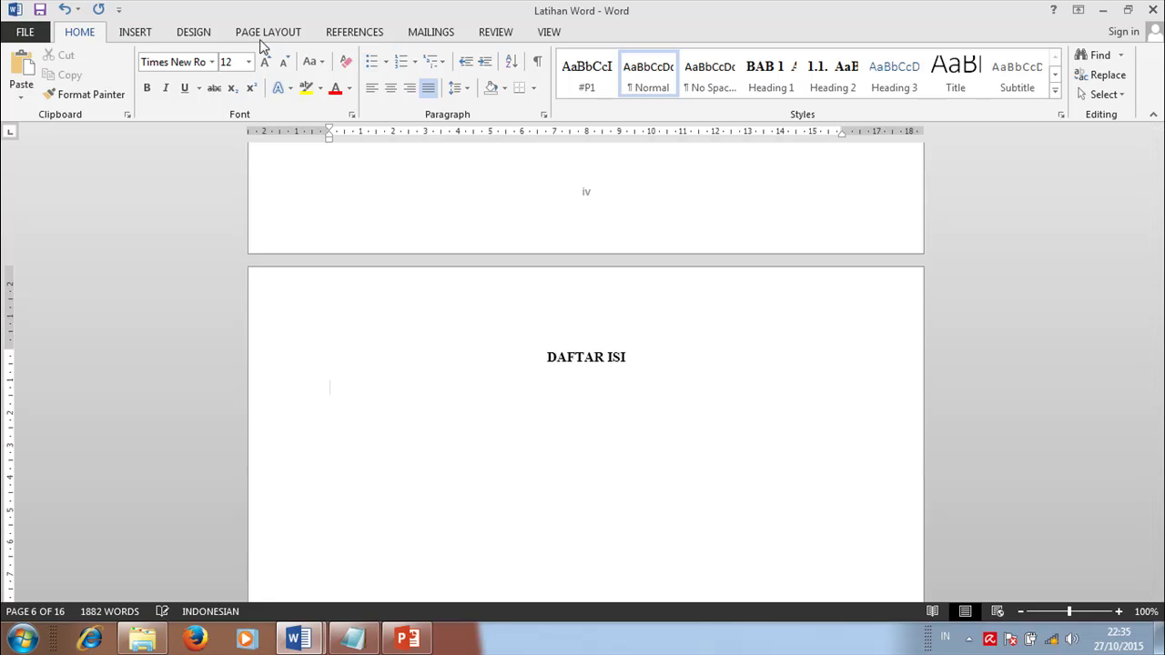
click(353, 34)
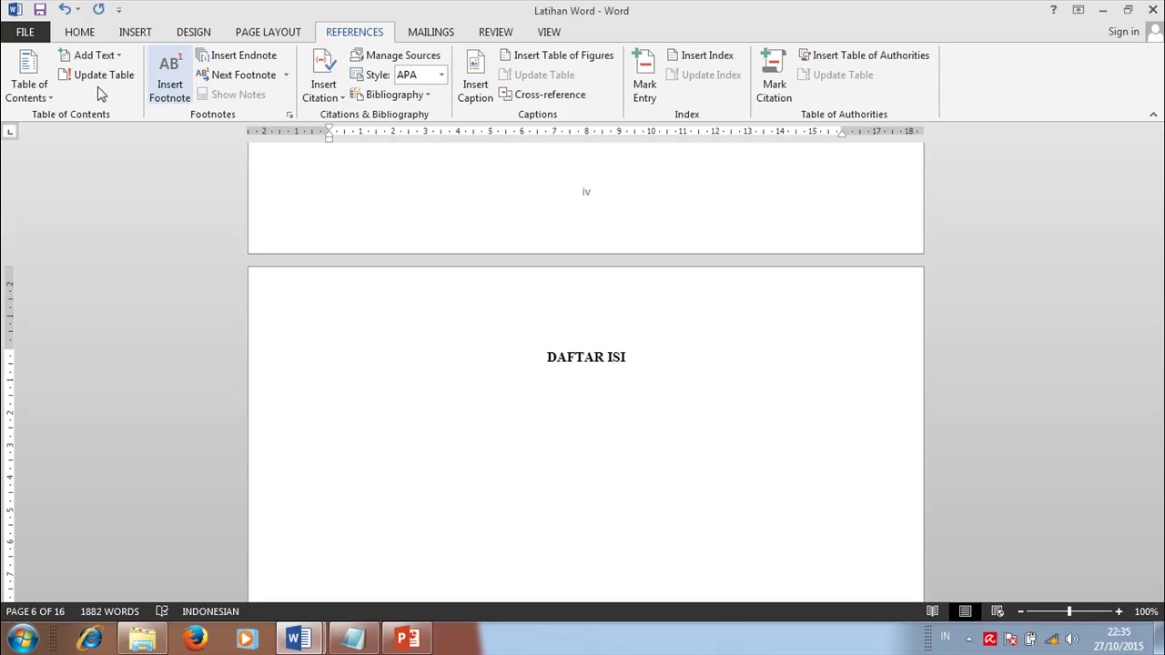
click(52, 101)
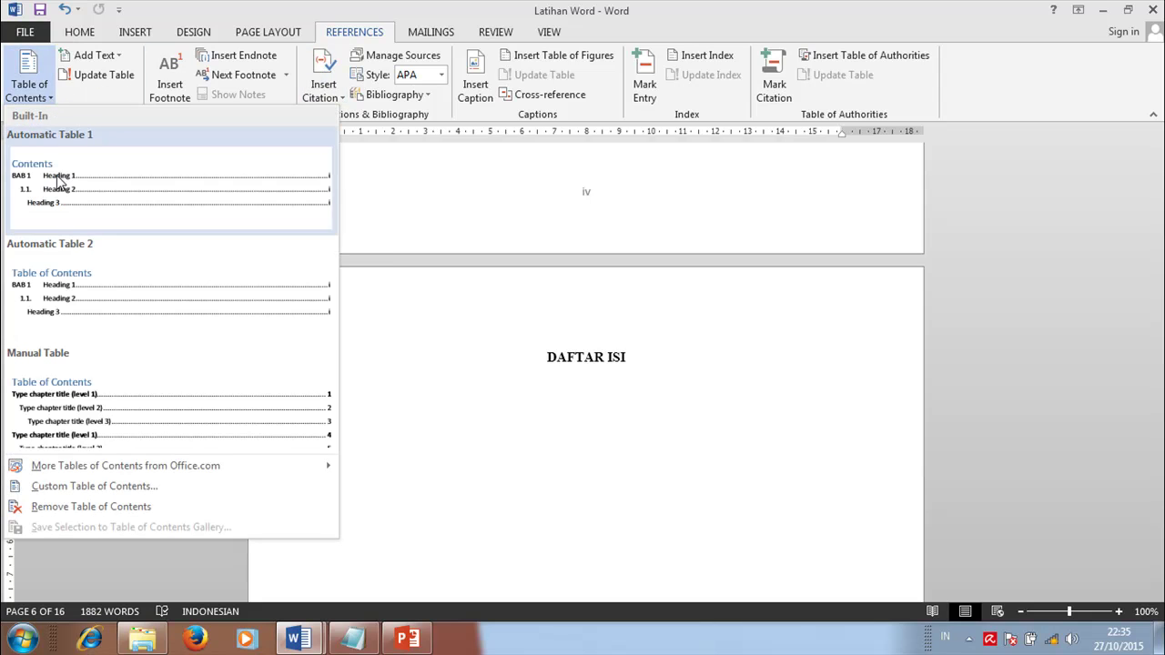
click(76, 290)
scroll(691, 395, down, 4)
scroll(691, 395, up, 7)
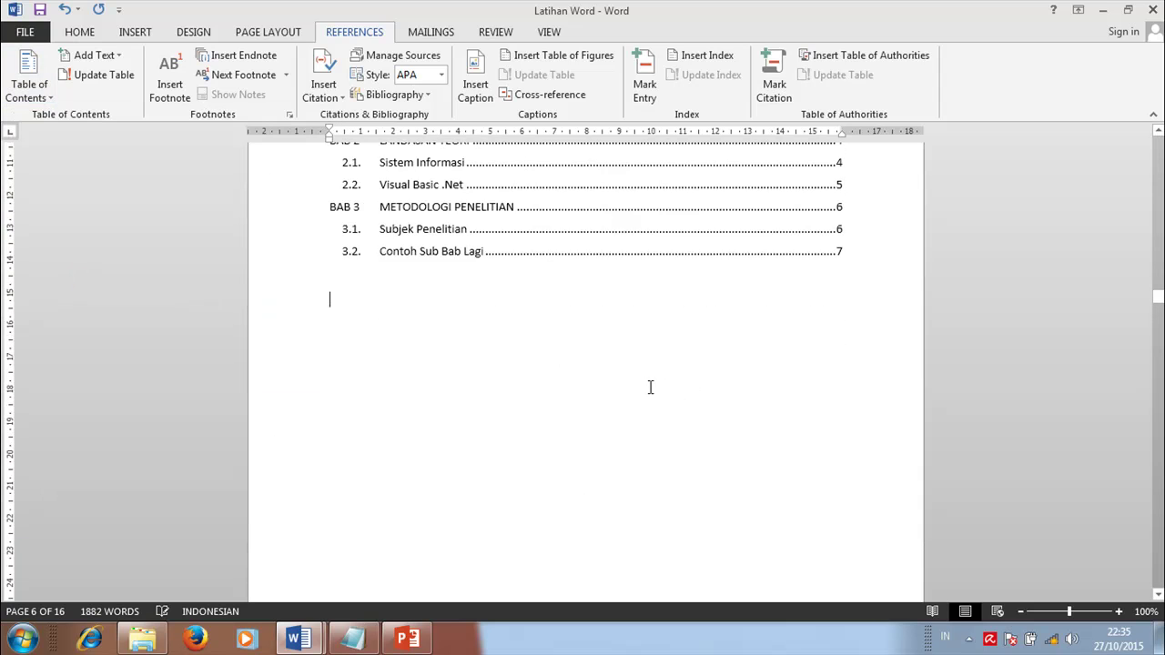
scroll(651, 391, up, 7)
scroll(650, 391, down, 4)
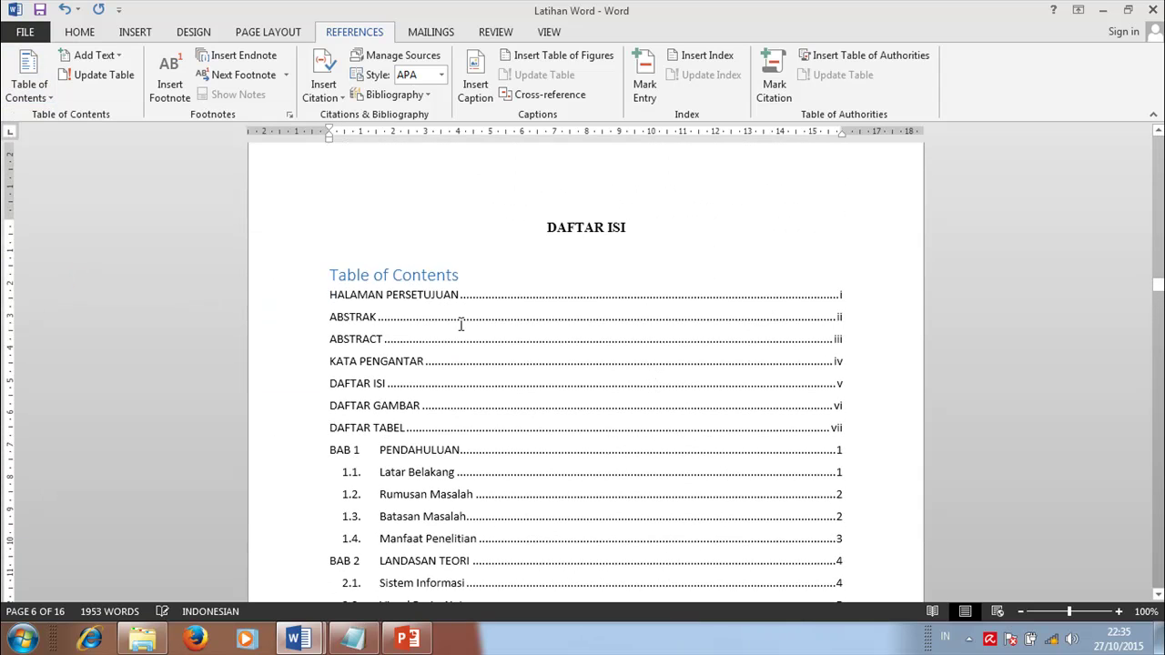
- Remove the "Table of Contents" title and add the line "HALAMAN JUDUL" above the HALAMAN PERSETUJUAN entry
drag(469, 276, 329, 275)
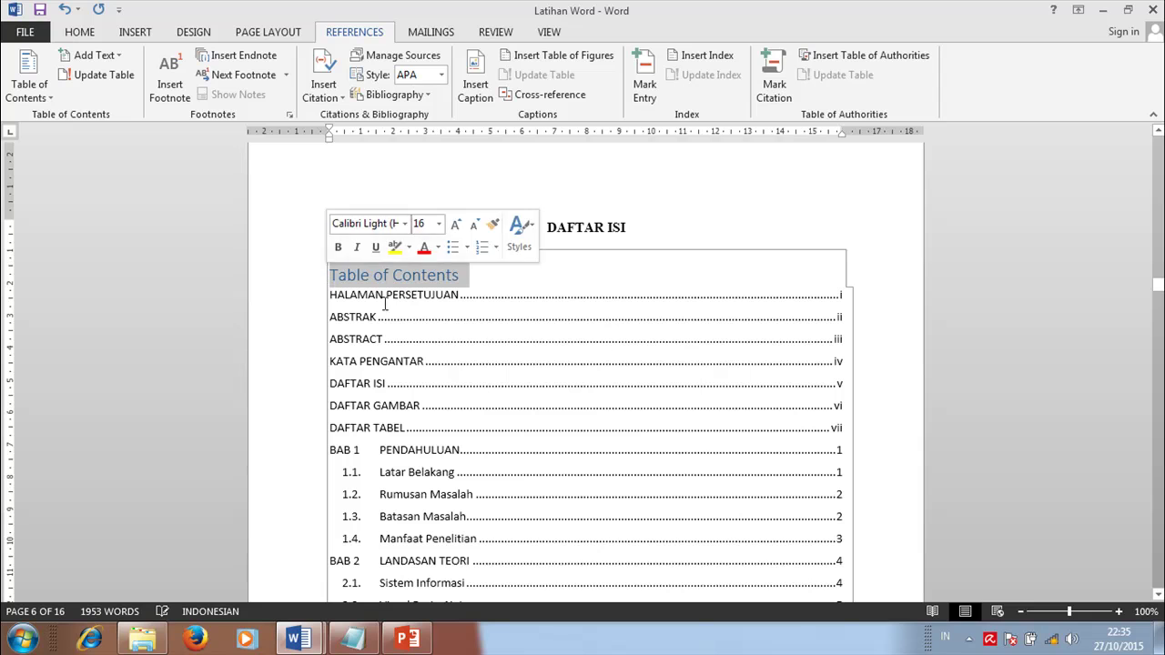
key(Delete)
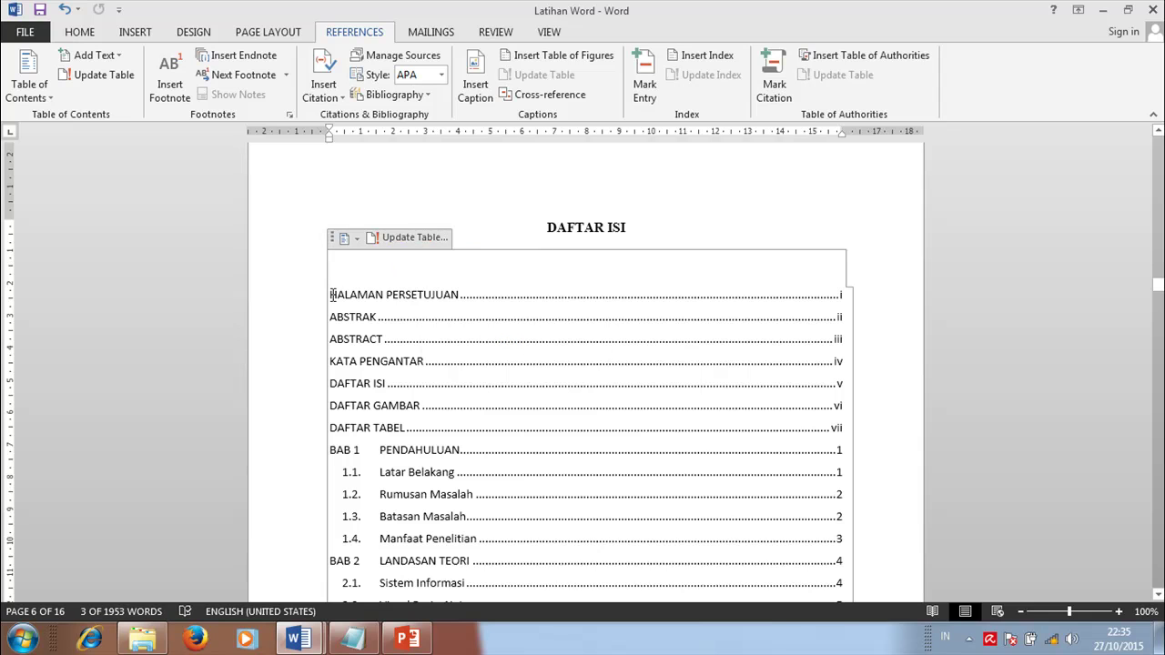
click(407, 352)
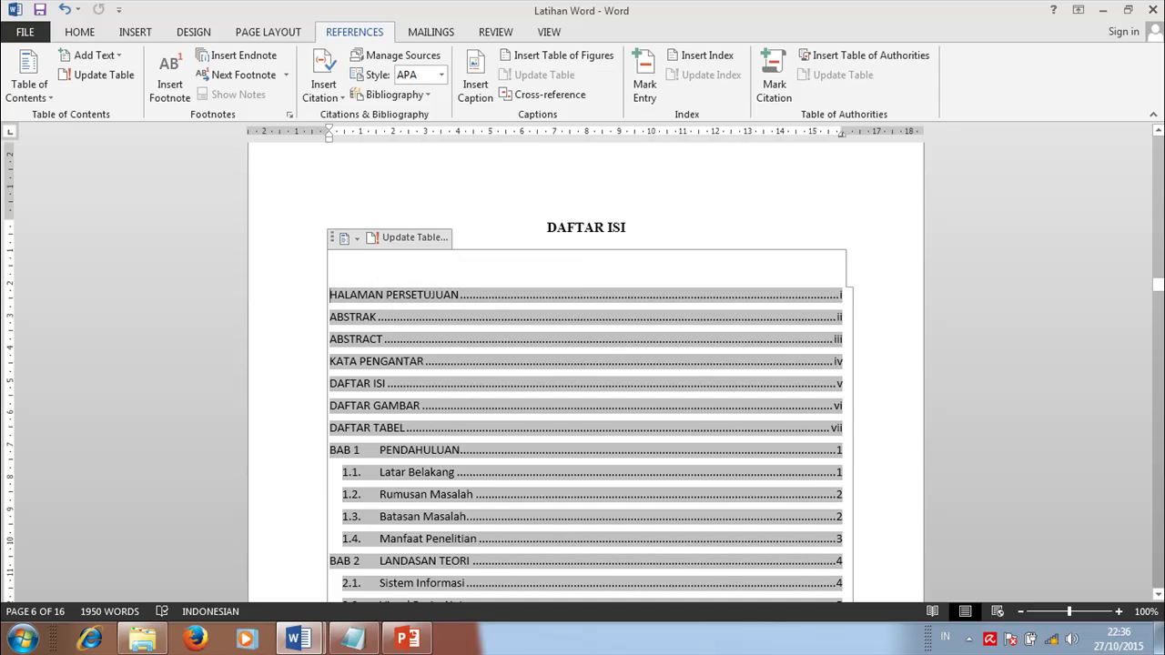
key(Return)
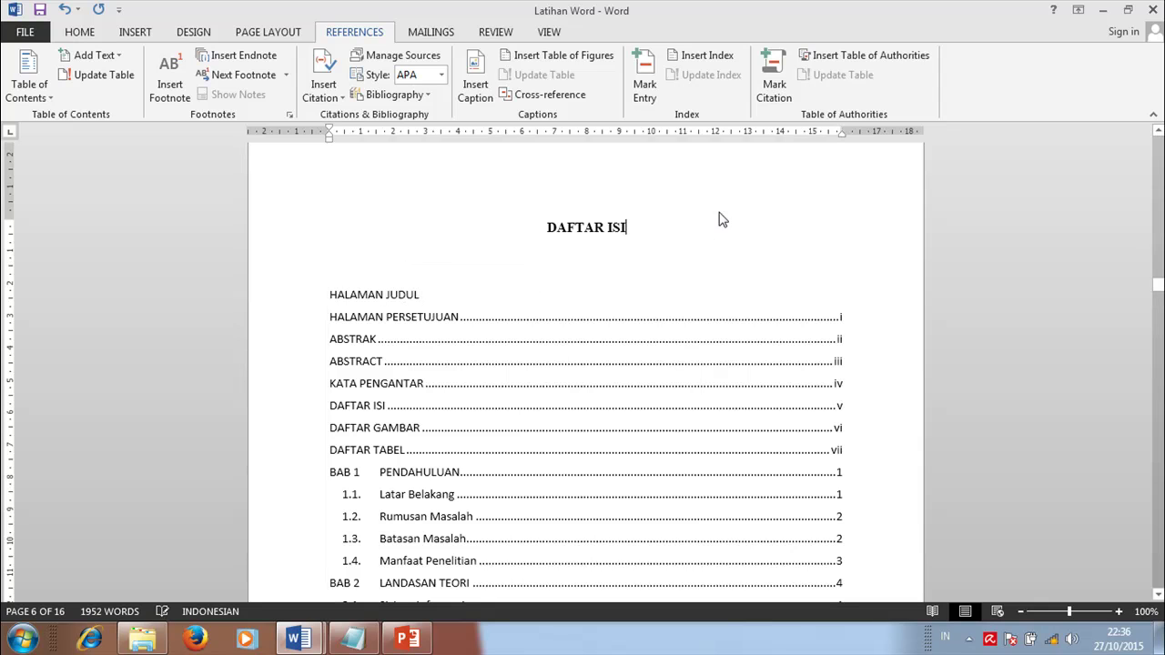
- Move the chapter titles closer to their BAB numbers and indent the subchapter entries so they start beneath the chapter titles
scroll(517, 322, down, 3)
mouse_move(278, 337)
mouse_down()
mouse_move(275, 368)
mouse_move(277, 357)
mouse_up()
click(390, 362)
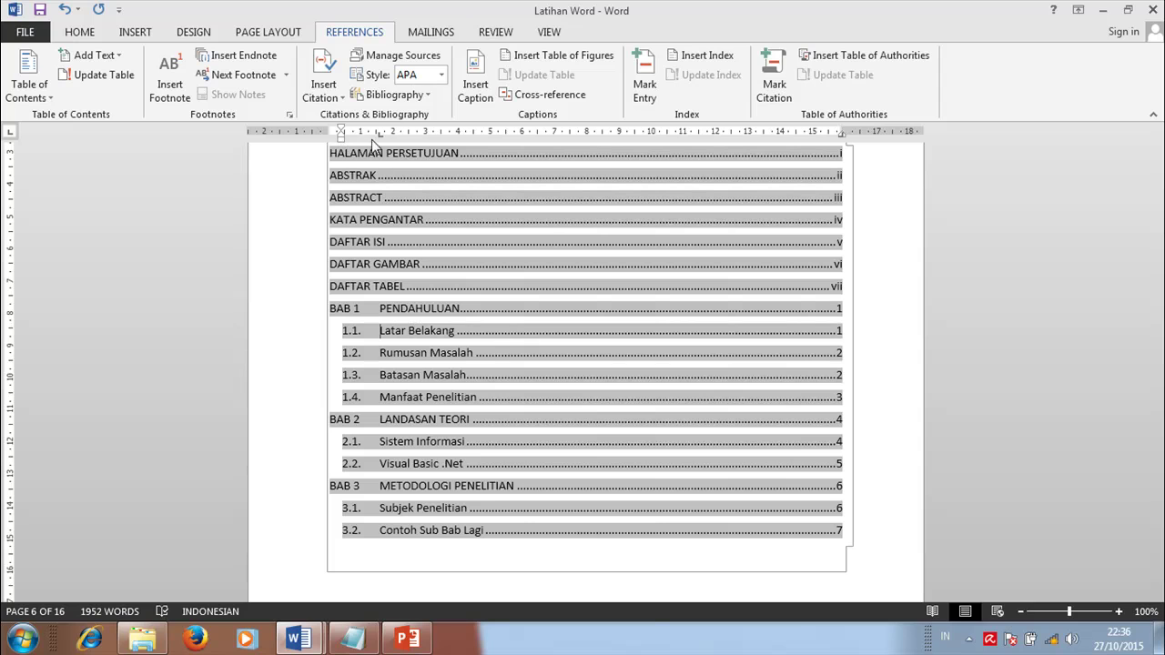
mouse_move(382, 137)
mouse_down()
mouse_move(401, 138)
mouse_move(348, 140)
mouse_move(370, 146)
mouse_up()
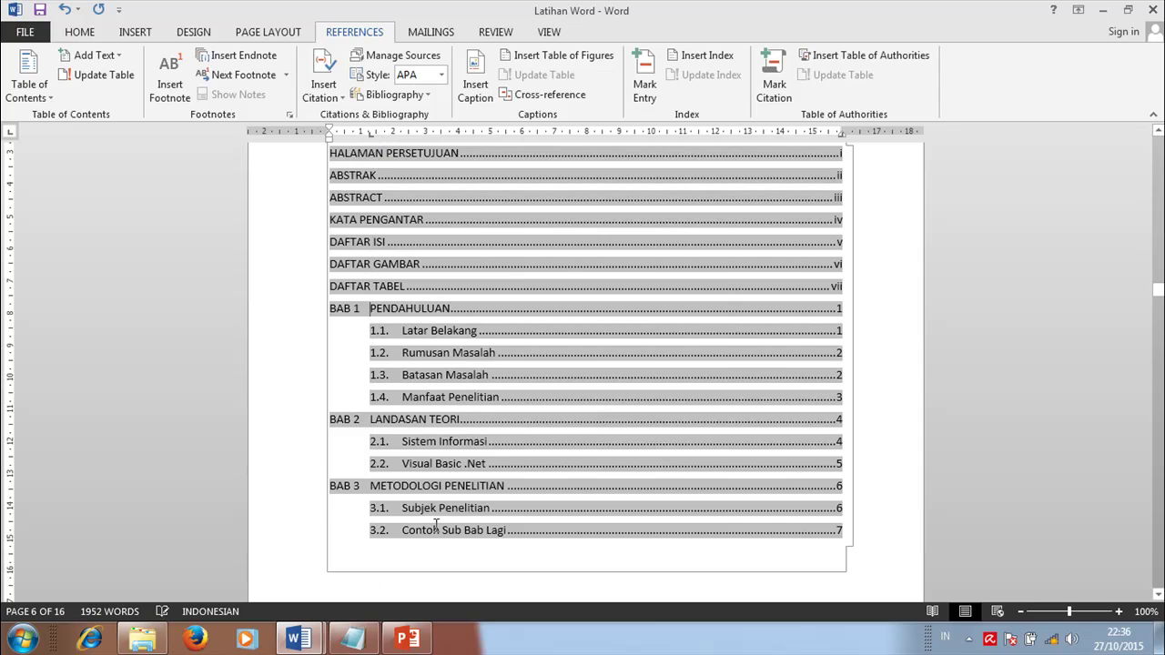
- Make the first-level entries of the table of contents bold, leaving the subchapter entries regular
click(296, 316)
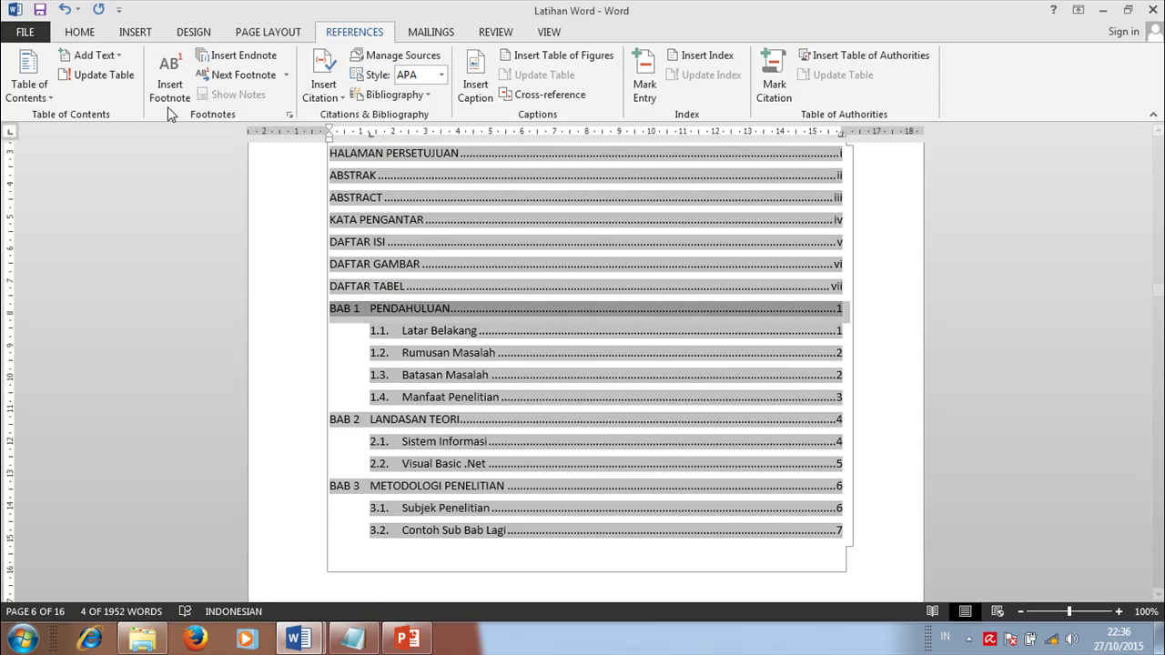
click(79, 32)
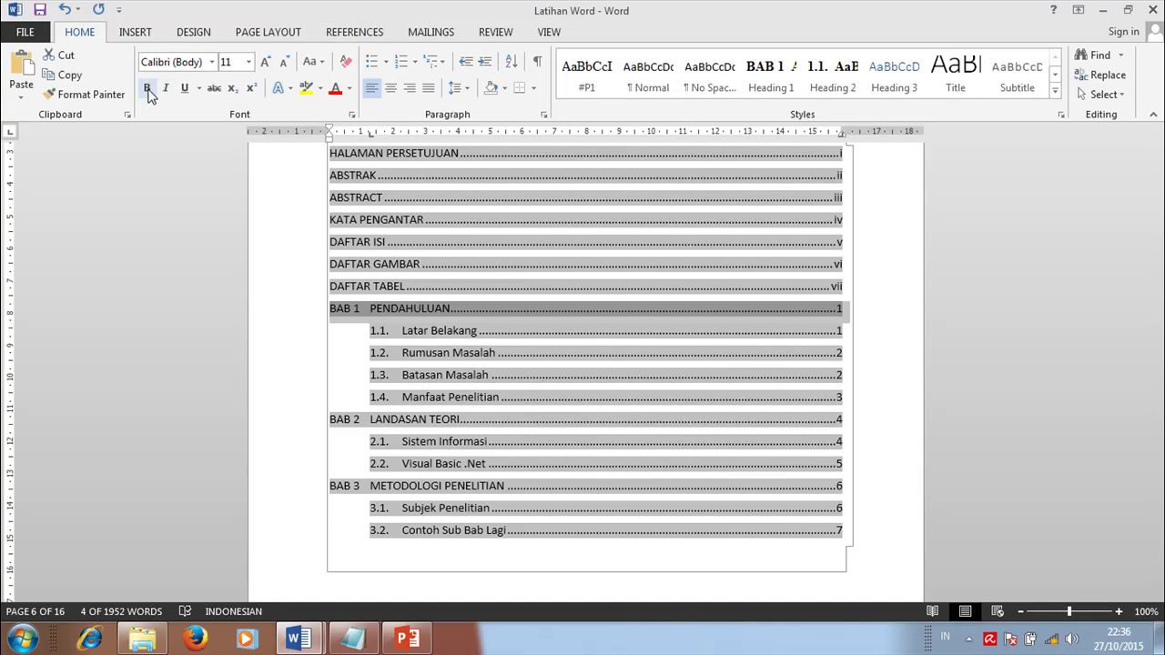
click(146, 88)
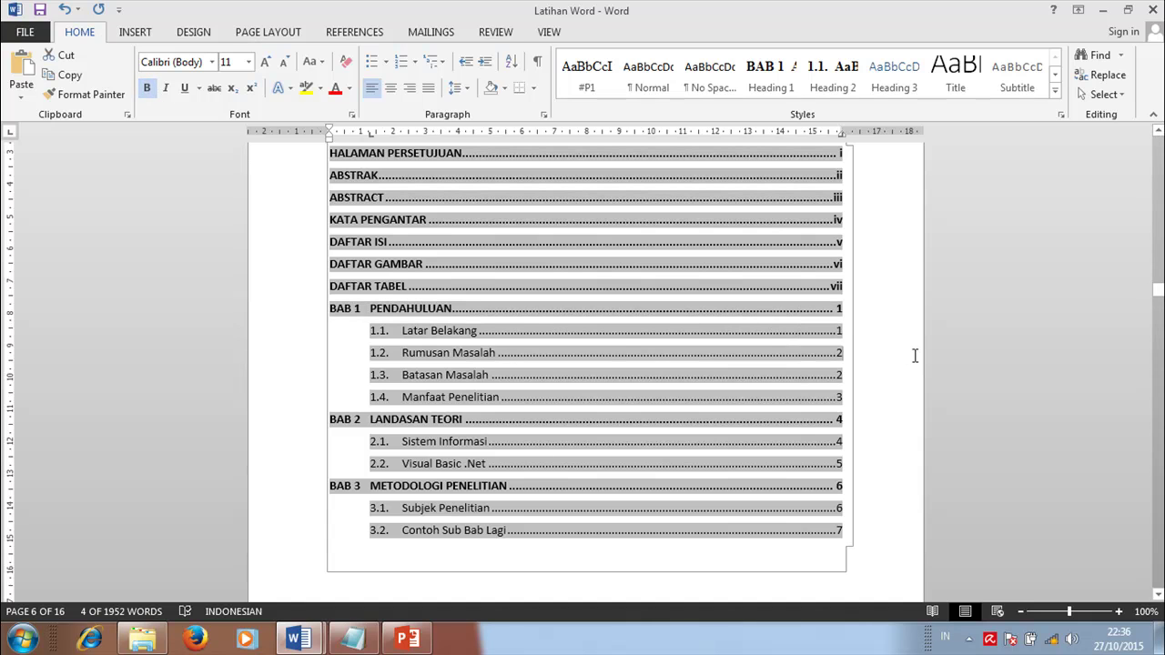
key(ctrl+u)
scroll(517, 434, down, 2)
scroll(517, 434, up, 4)
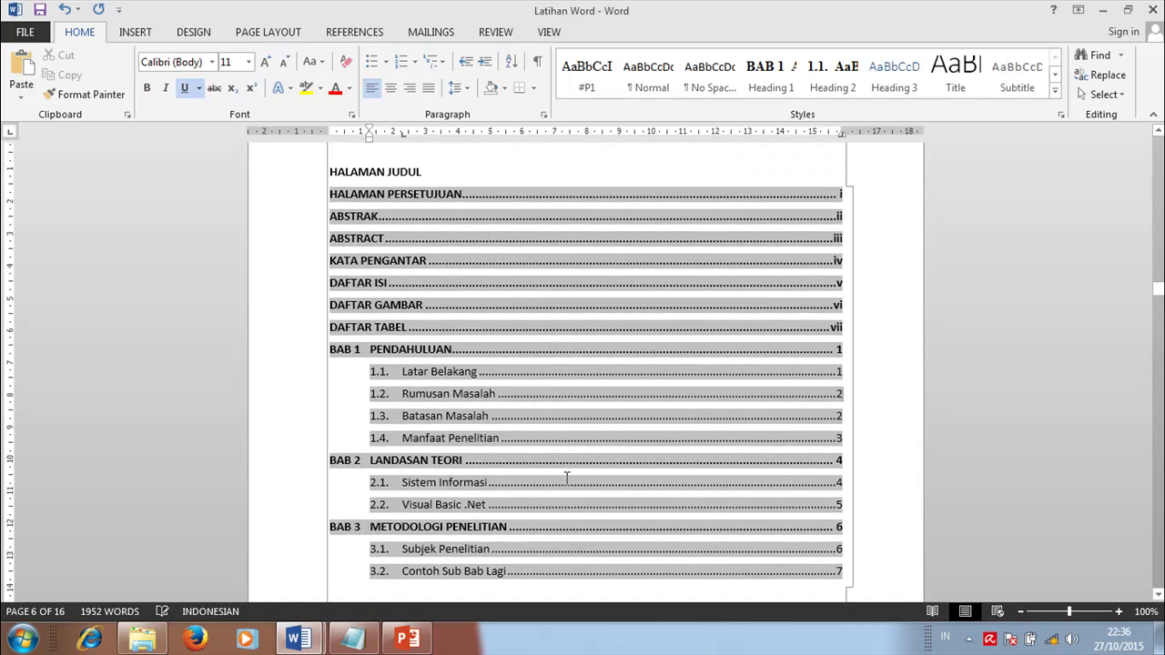
scroll(864, 428, down, 3)
click(871, 507)
scroll(865, 513, down, 4)
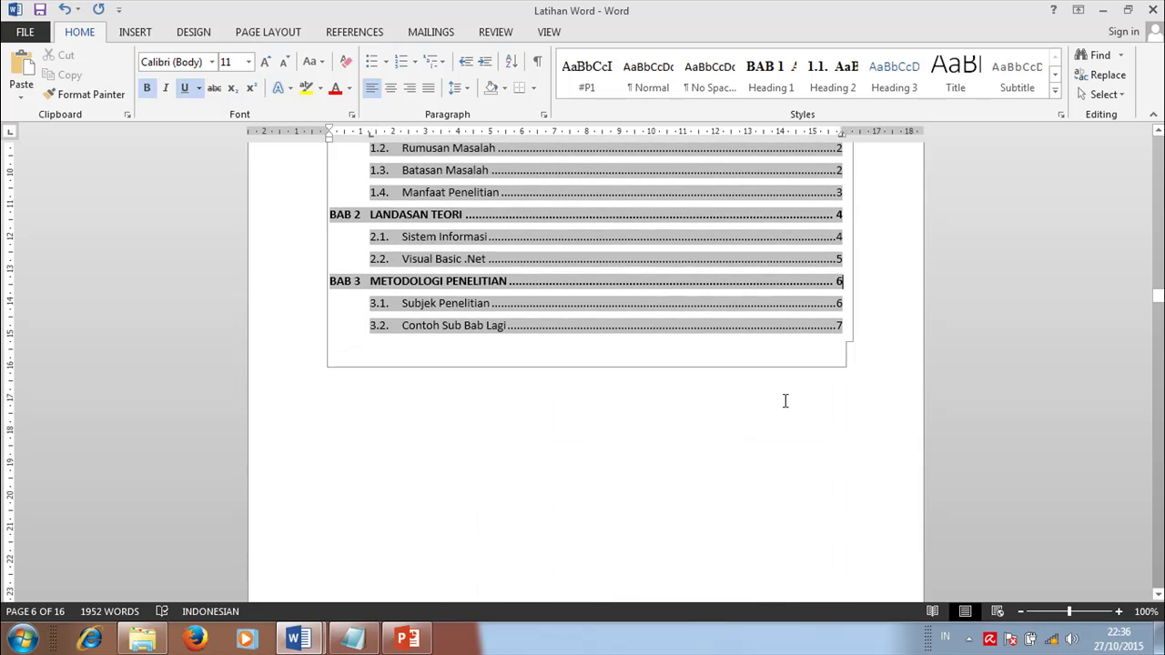
click(786, 400)
- Try line spacing 2.0 on all table of contents lines, including HALAMAN JUDUL, and settle on 1.5
scroll(673, 463, up, 5)
scroll(673, 463, up, 2)
scroll(304, 236, down, 1)
click(308, 181)
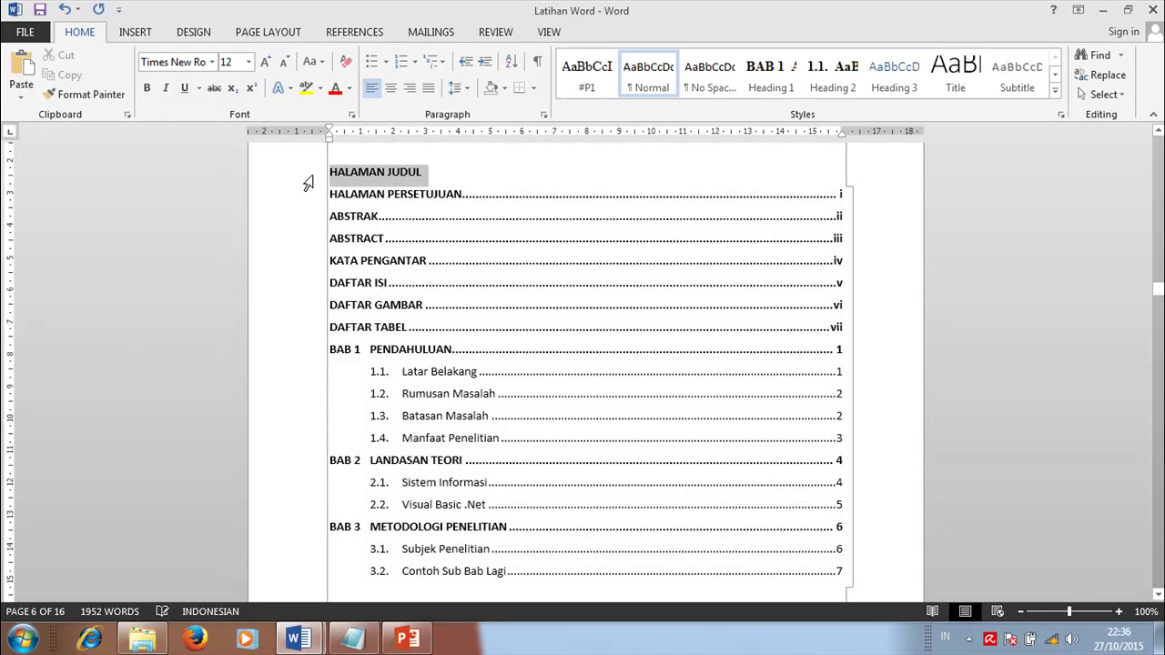
drag(309, 195, 311, 521)
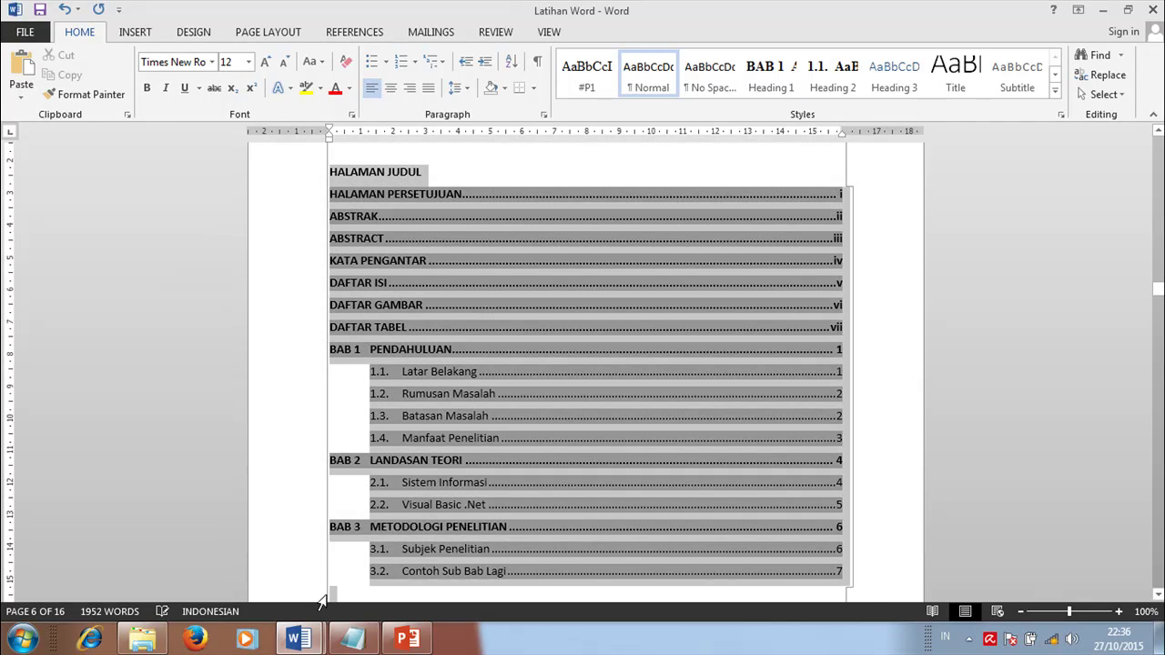
drag(322, 603, 321, 602)
click(466, 87)
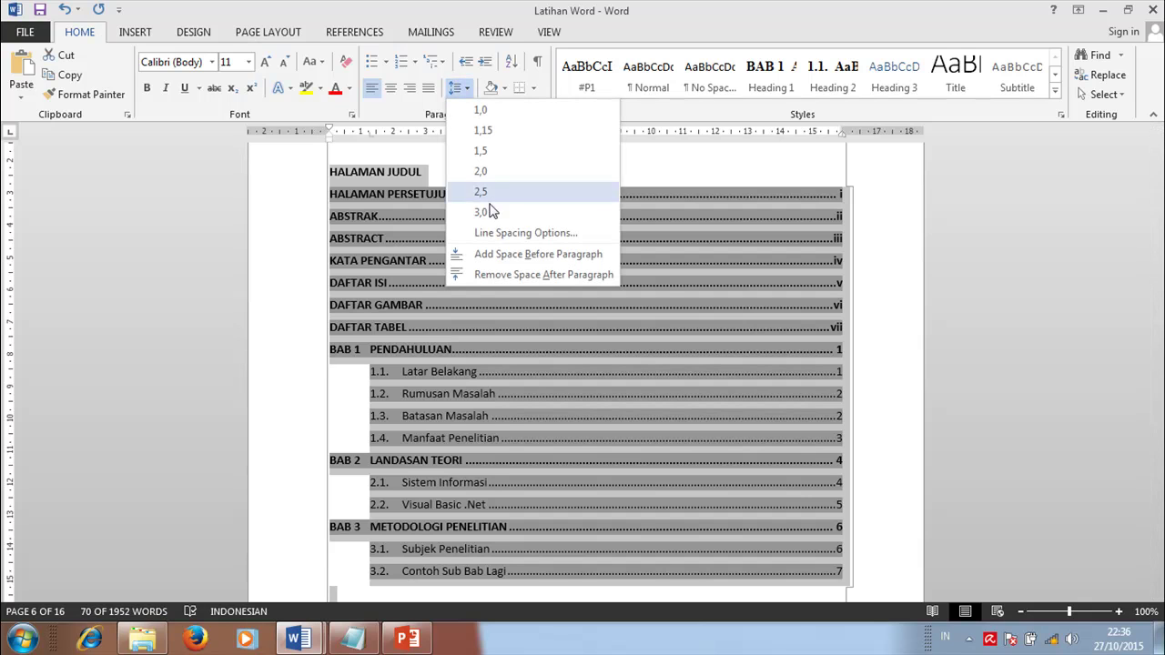
click(501, 175)
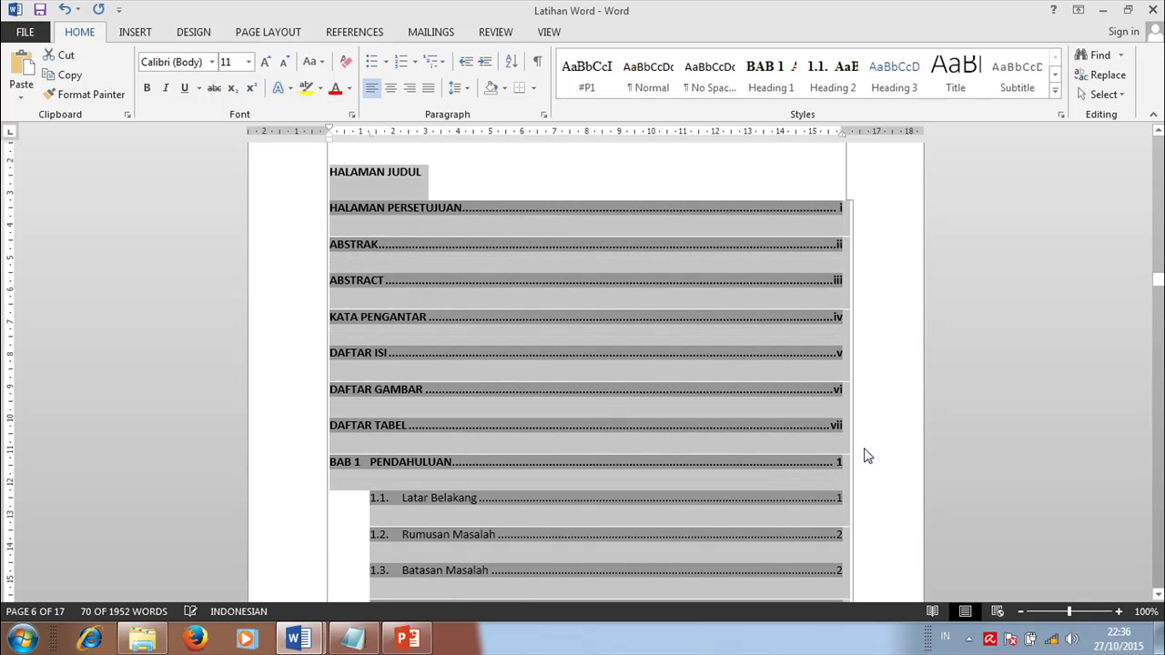
click(459, 87)
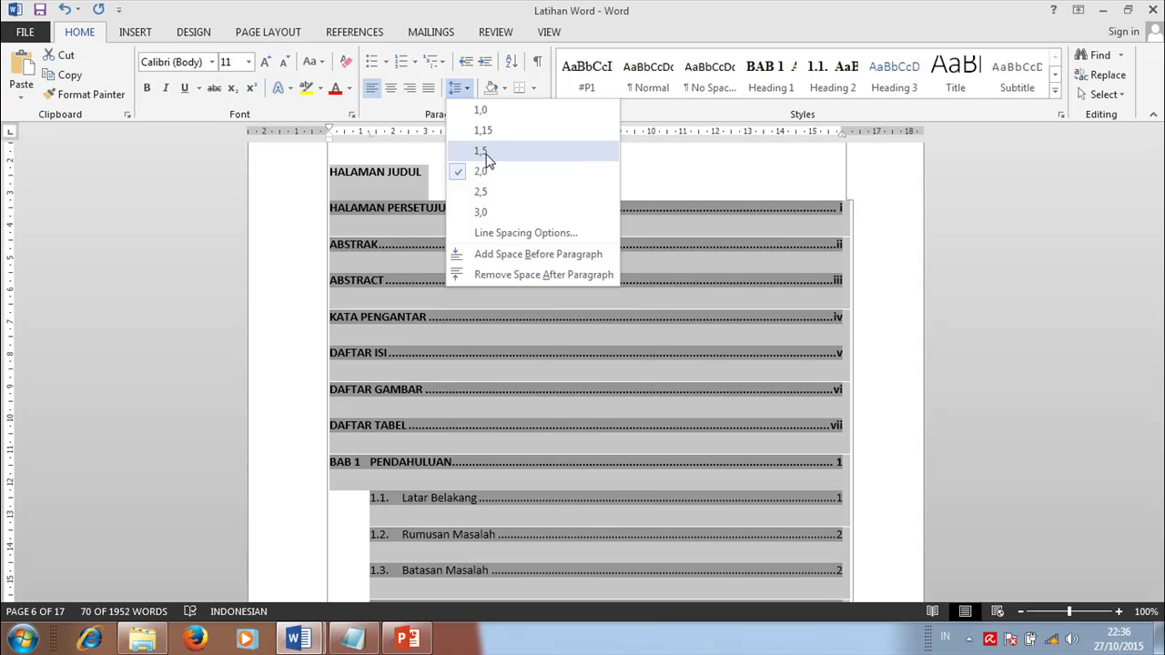
click(484, 151)
click(880, 365)
scroll(877, 359, down, 8)
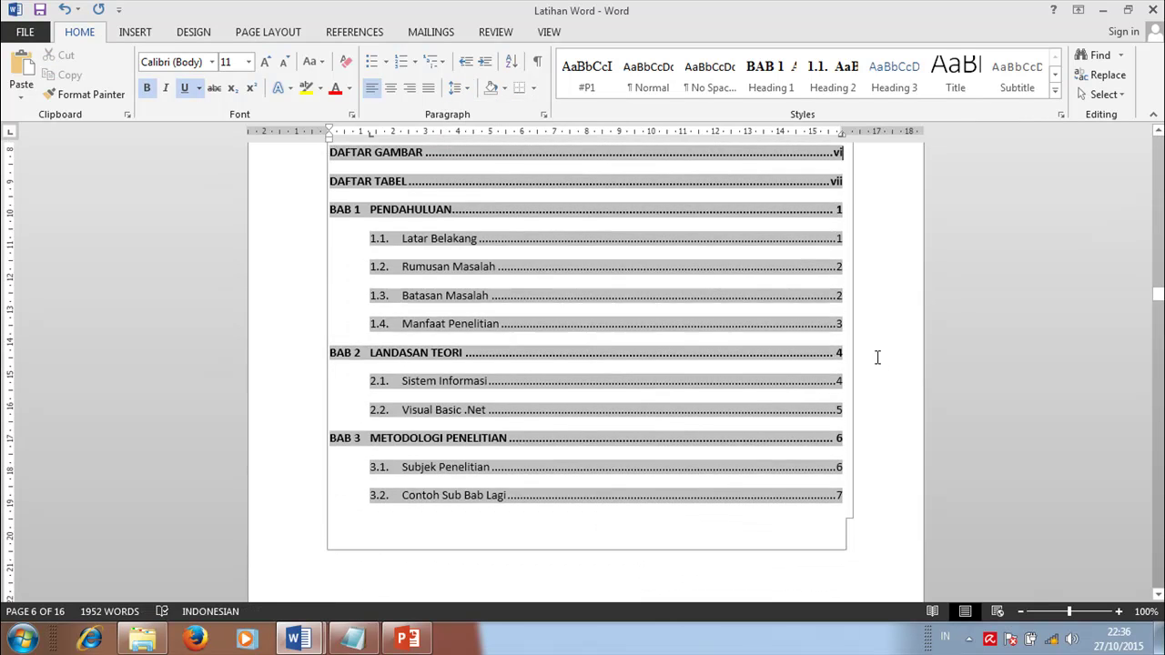
scroll(876, 359, up, 5)
scroll(876, 360, up, 5)
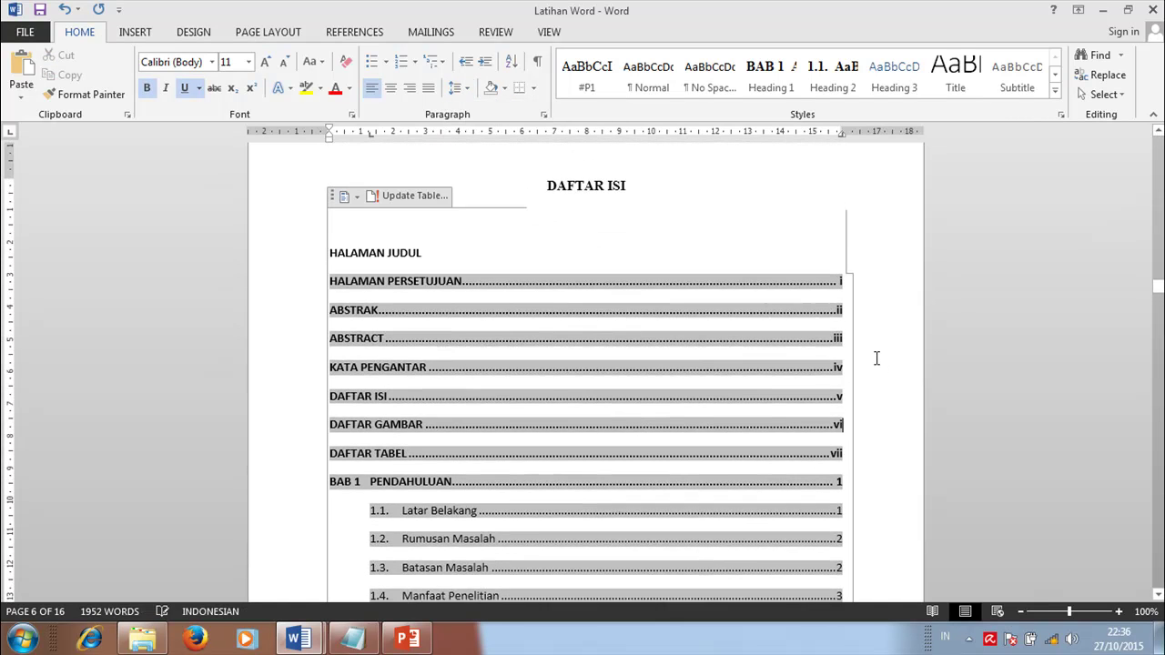
- Insert a table of figures using the Gambar caption label on a new line below the DAFTAR GAMBAR heading
scroll(877, 360, down, 8)
scroll(869, 436, down, 5)
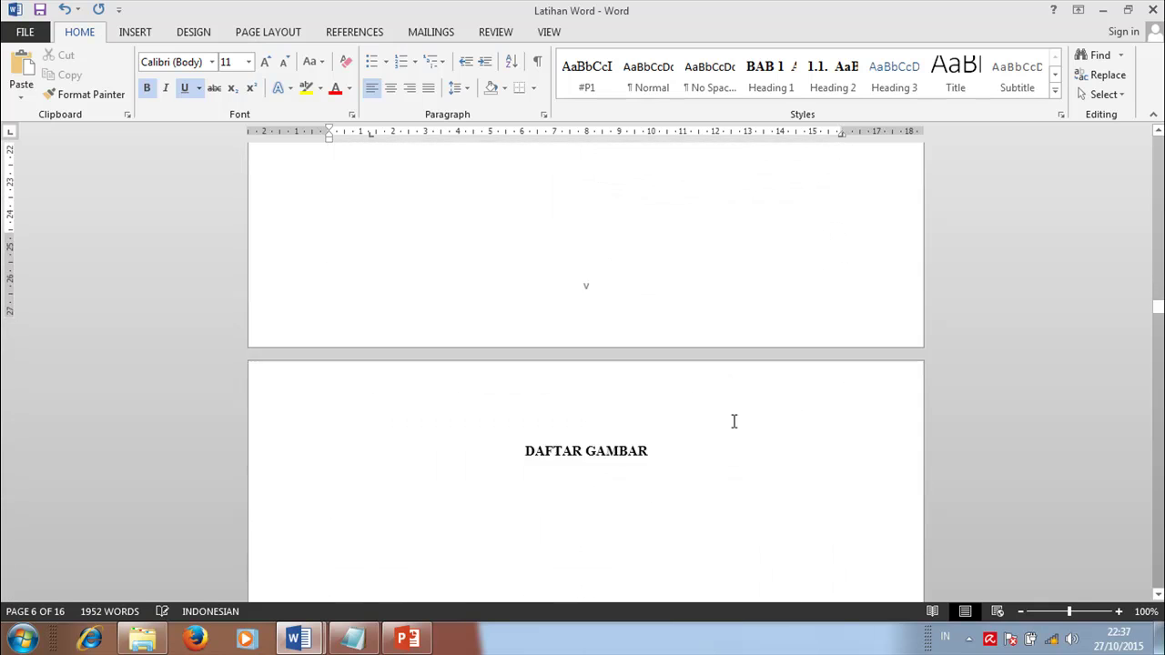
click(478, 387)
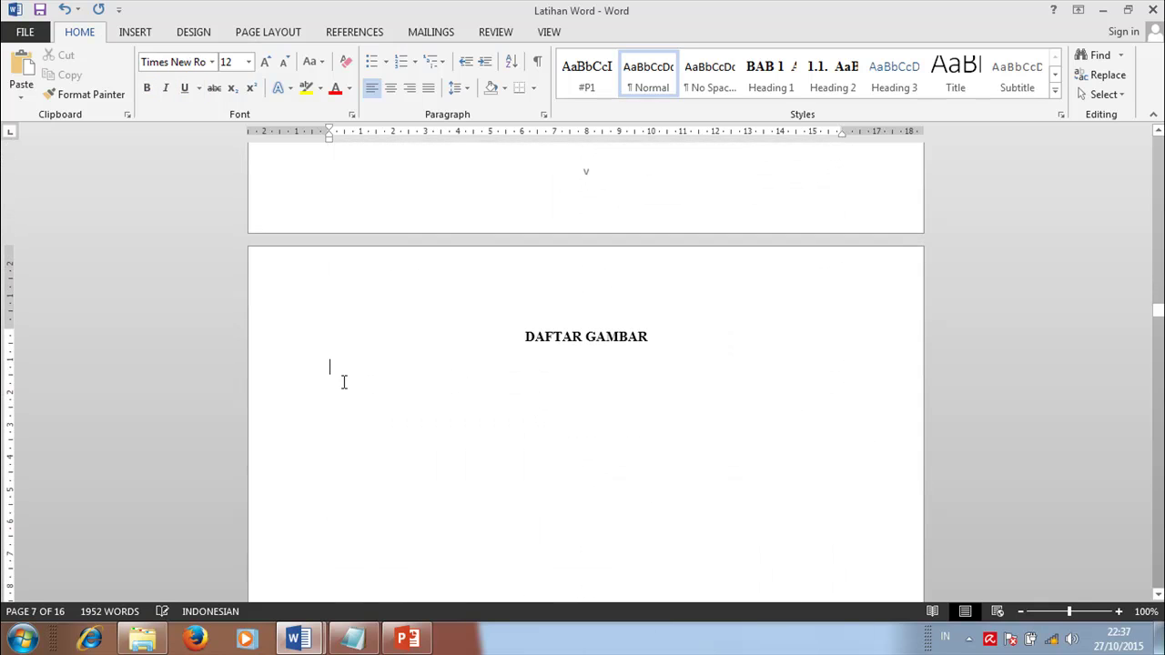
key(Return)
click(355, 32)
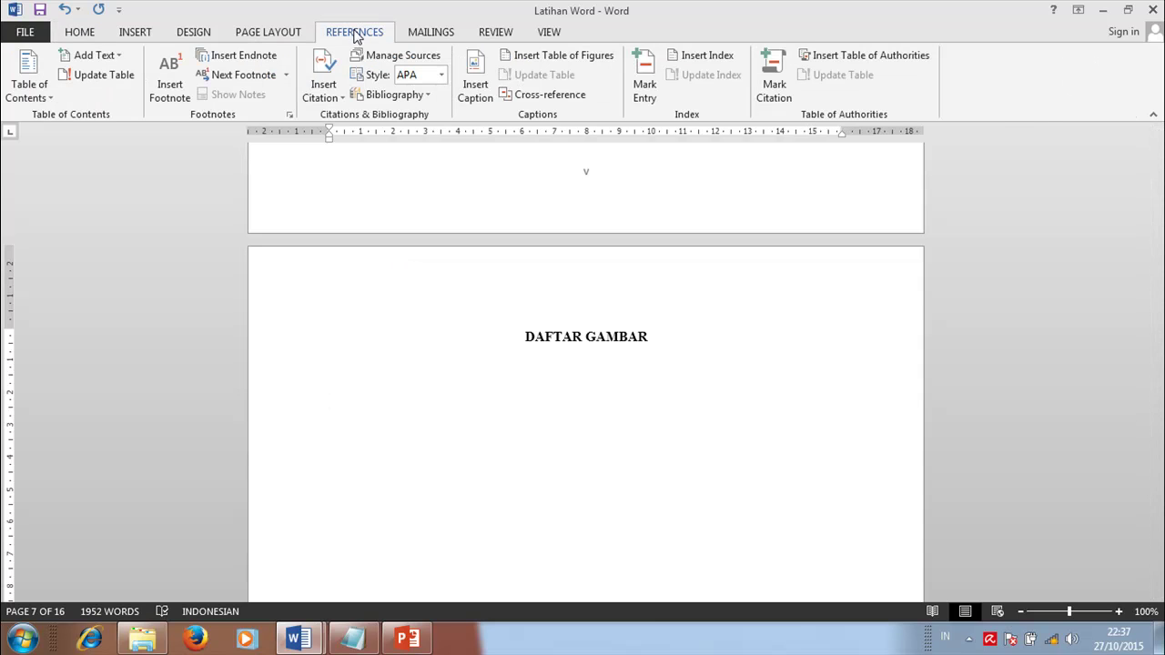
click(563, 56)
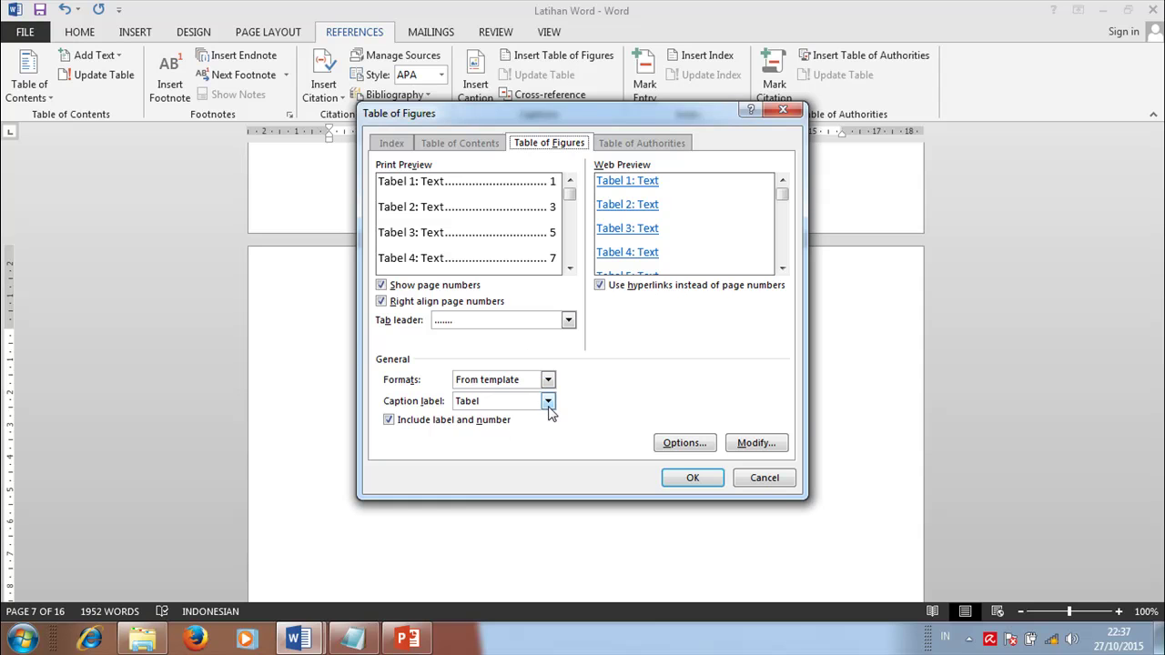
click(548, 405)
click(499, 439)
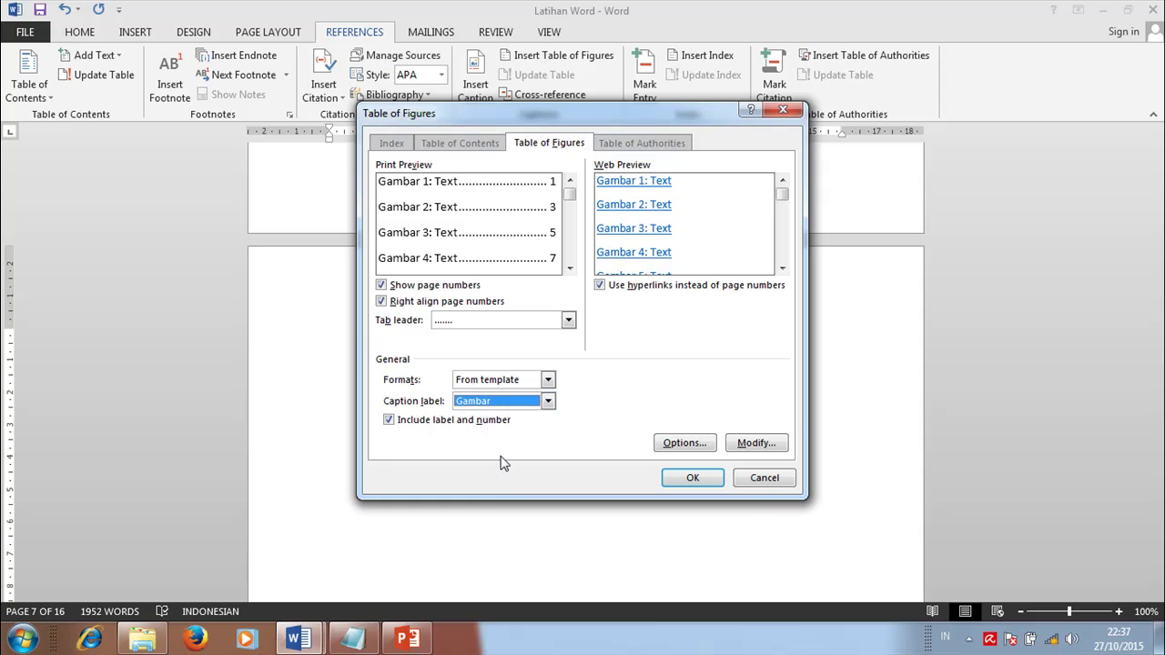
click(692, 477)
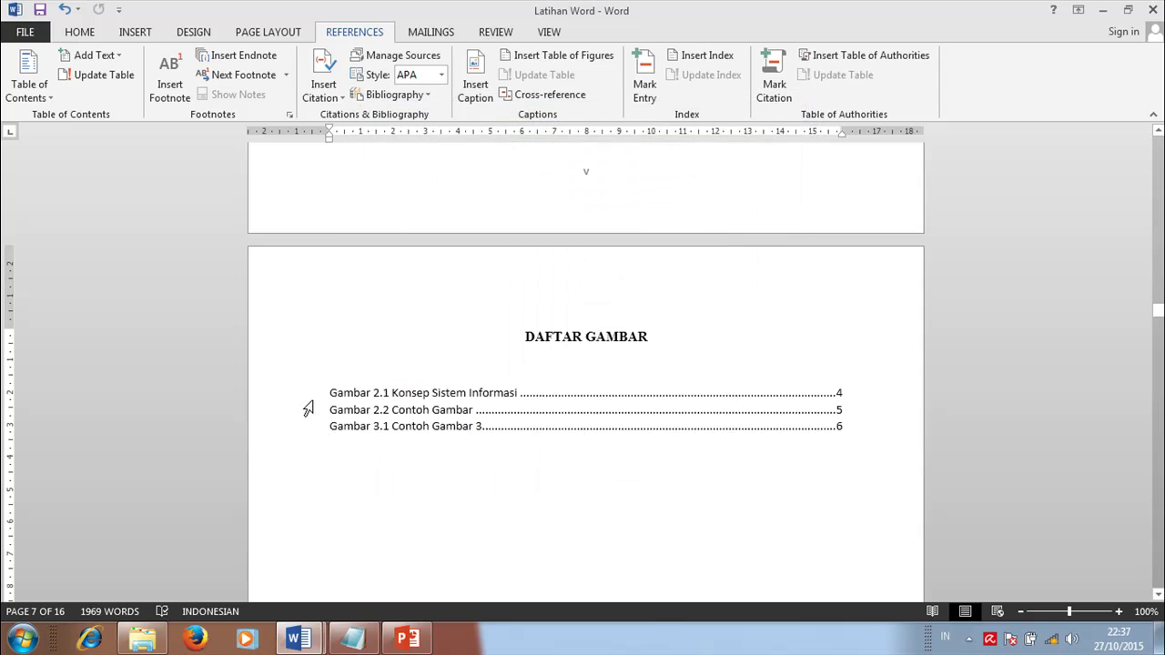
- Set the line spacing of all entries in the list of figures to 1.5
click(307, 409)
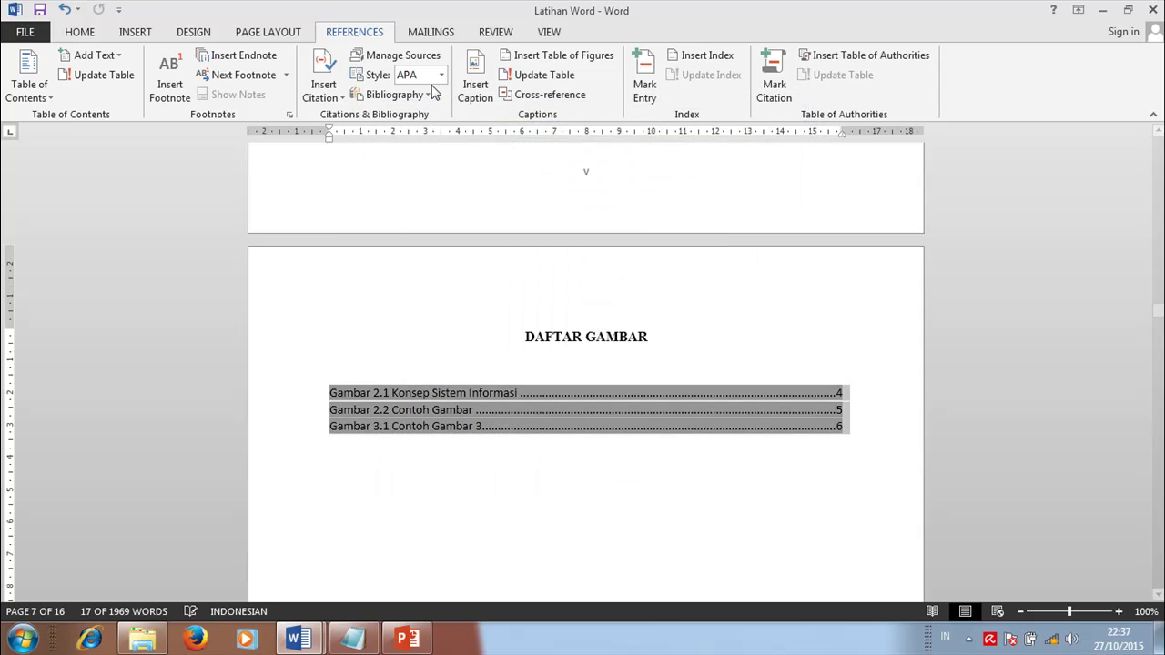
click(79, 32)
click(463, 89)
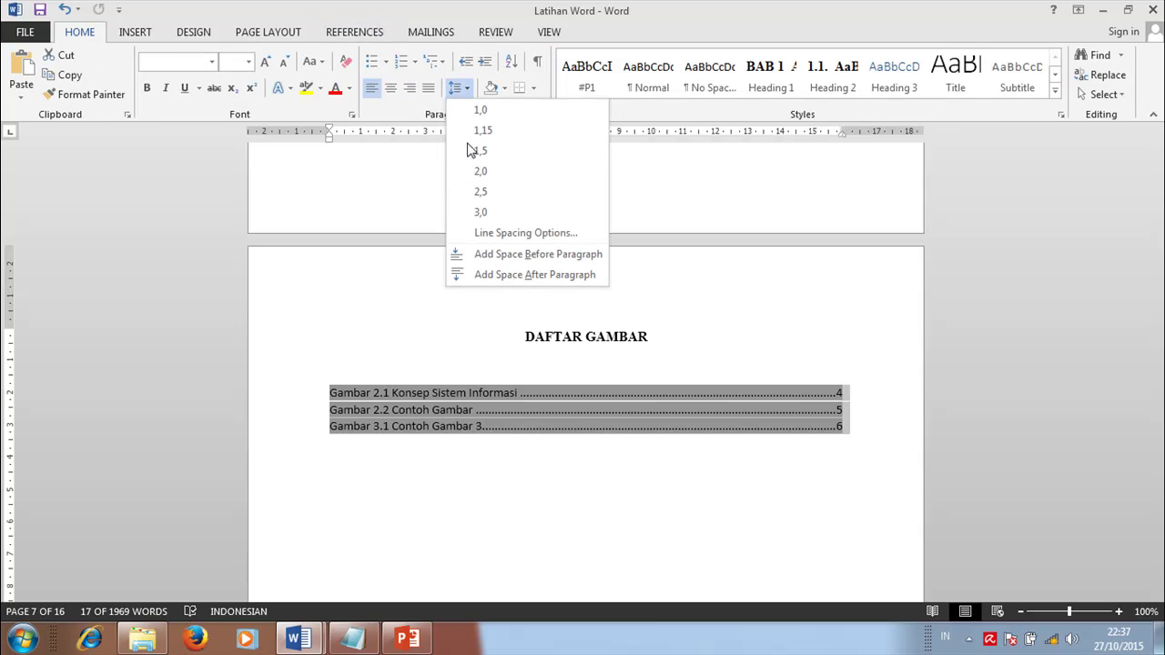
click(479, 153)
scroll(629, 439, down, 2)
click(628, 440)
- Insert a table of figures using the Tabel caption label on a new line below the DAFTAR TABEL heading
scroll(619, 437, down, 18)
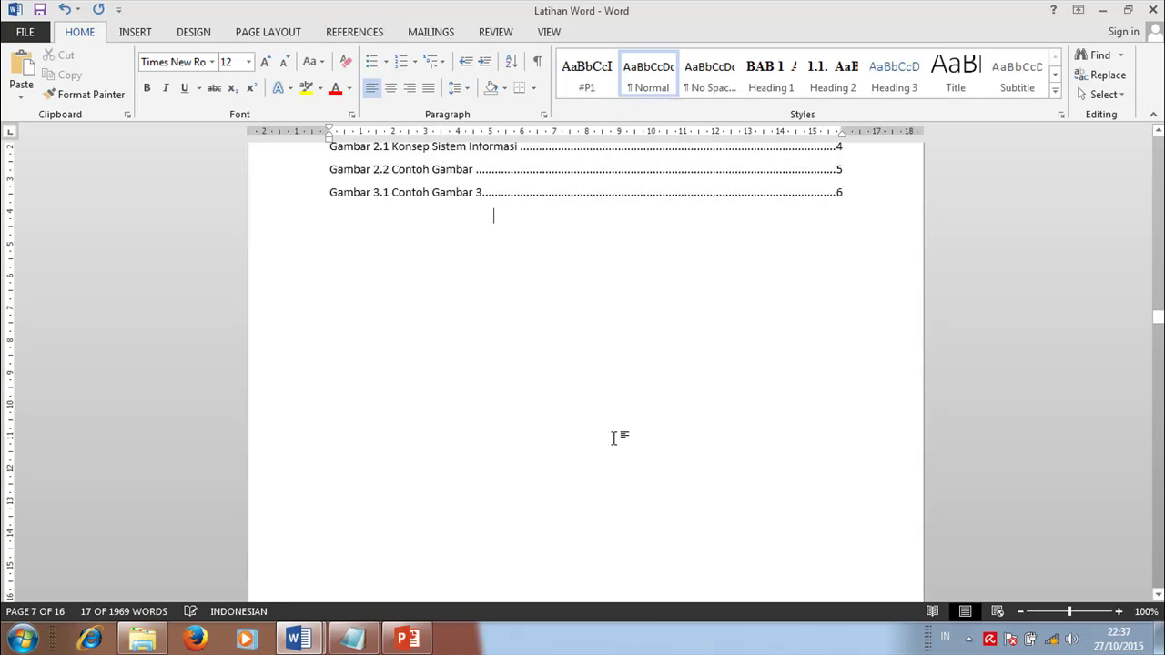
click(561, 409)
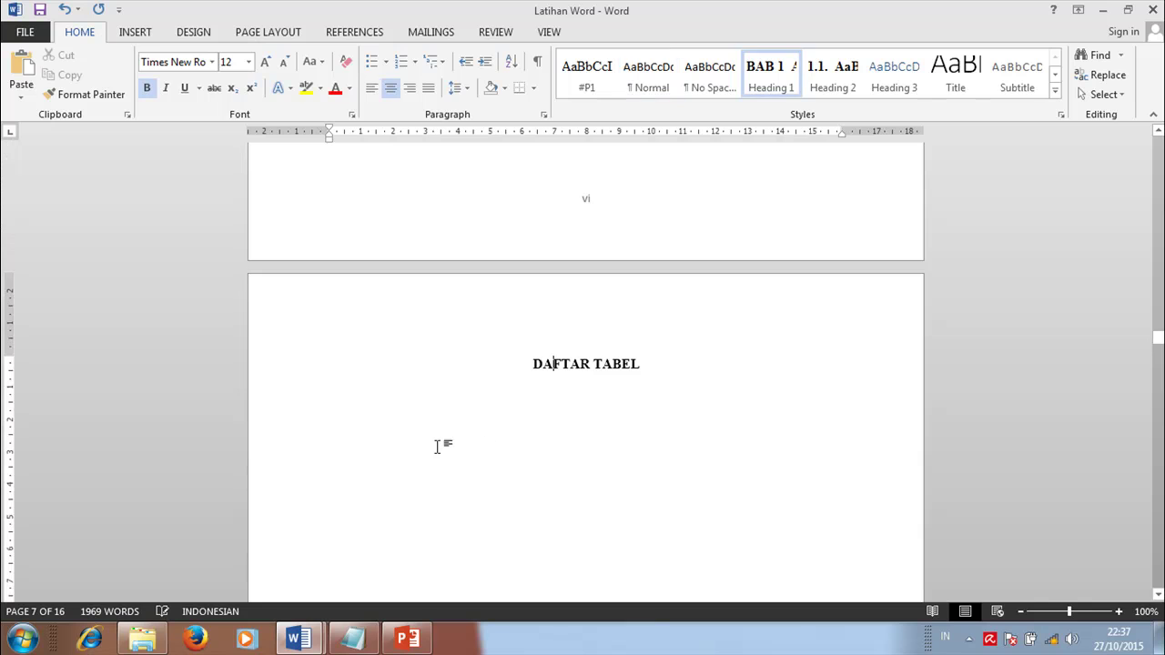
click(658, 360)
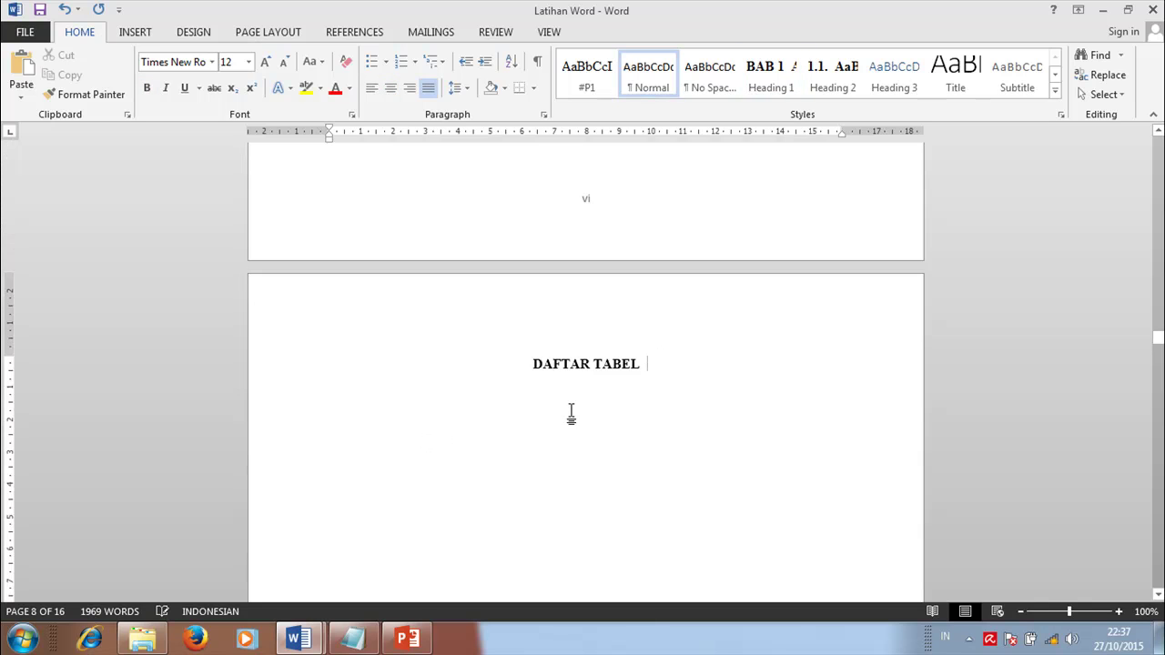
key(BackSpace)
key(Return)
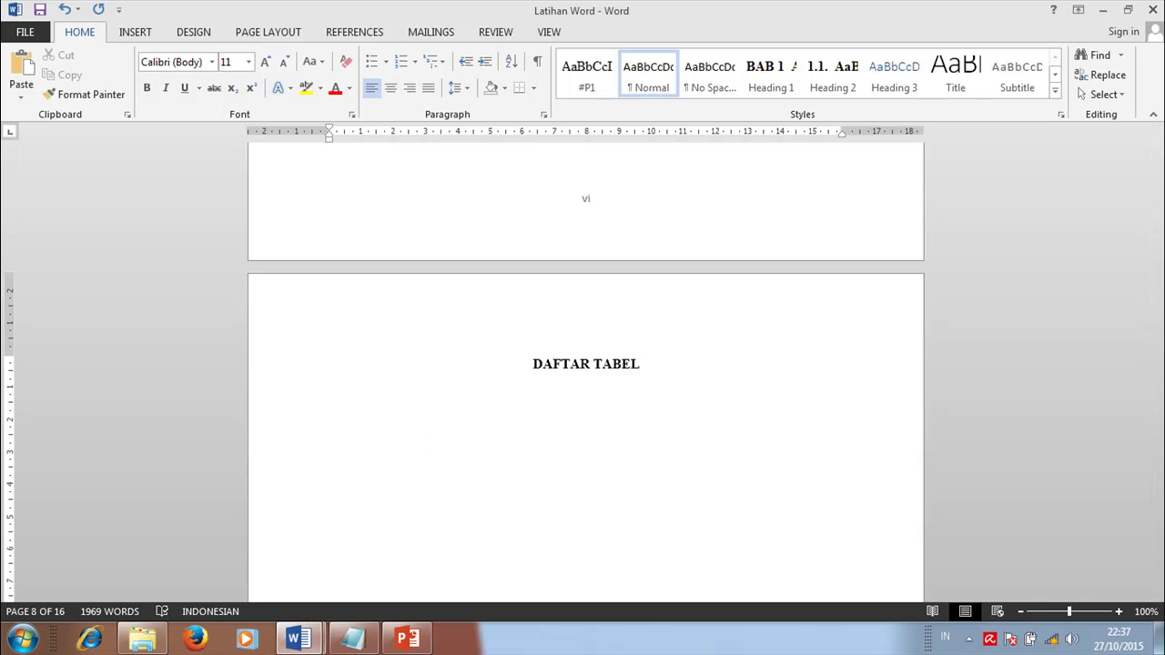
click(352, 37)
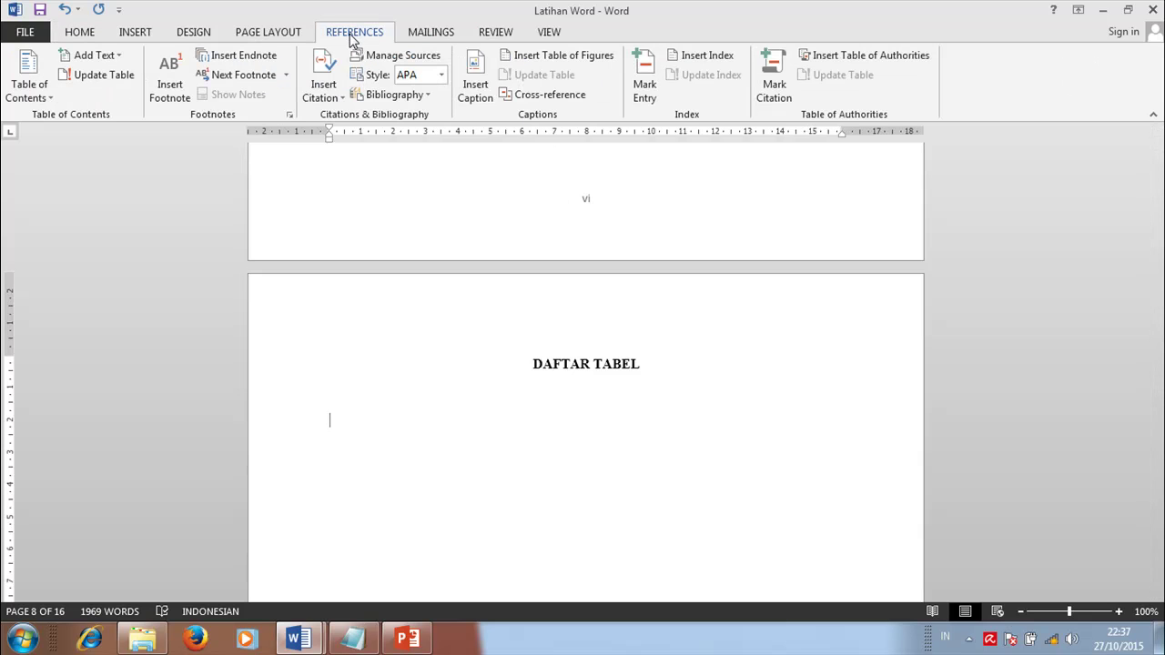
click(543, 57)
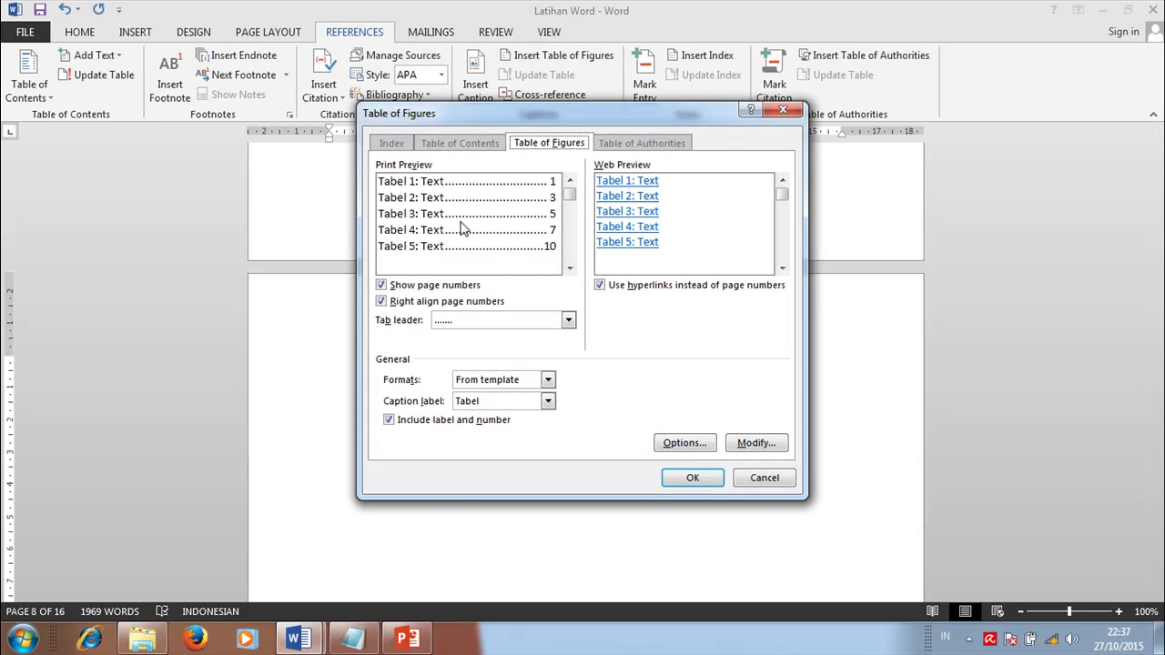
click(689, 478)
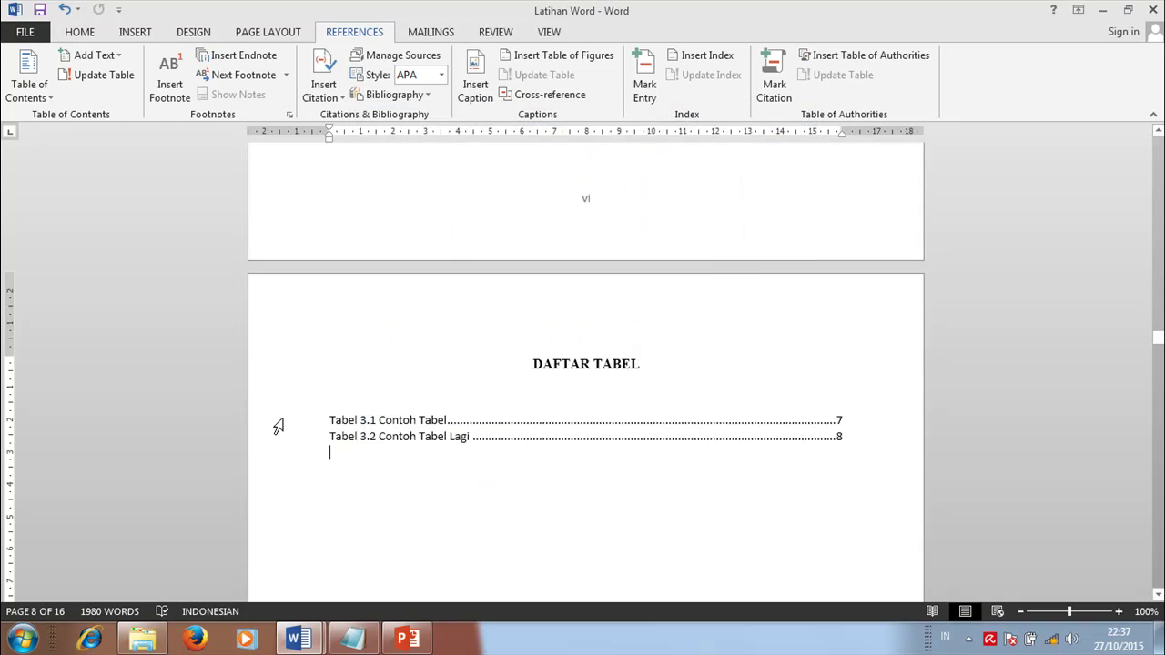
- Set the line spacing of all entries in the list of tables to 1.5
drag(279, 426, 281, 439)
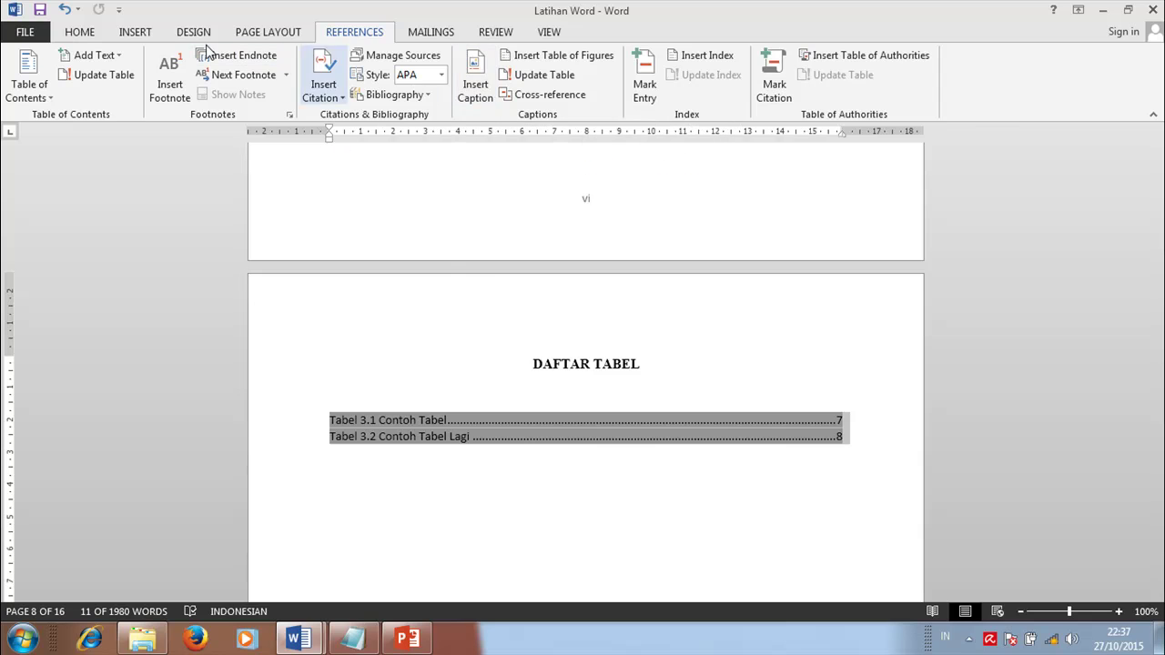
click(79, 33)
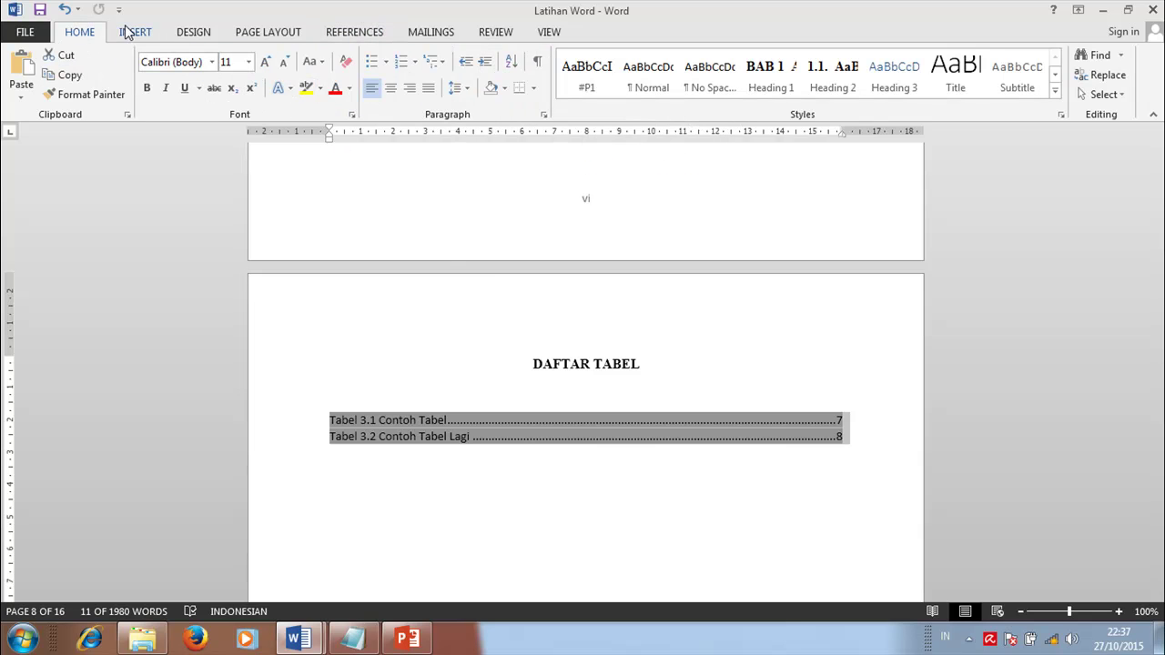
click(468, 91)
click(489, 154)
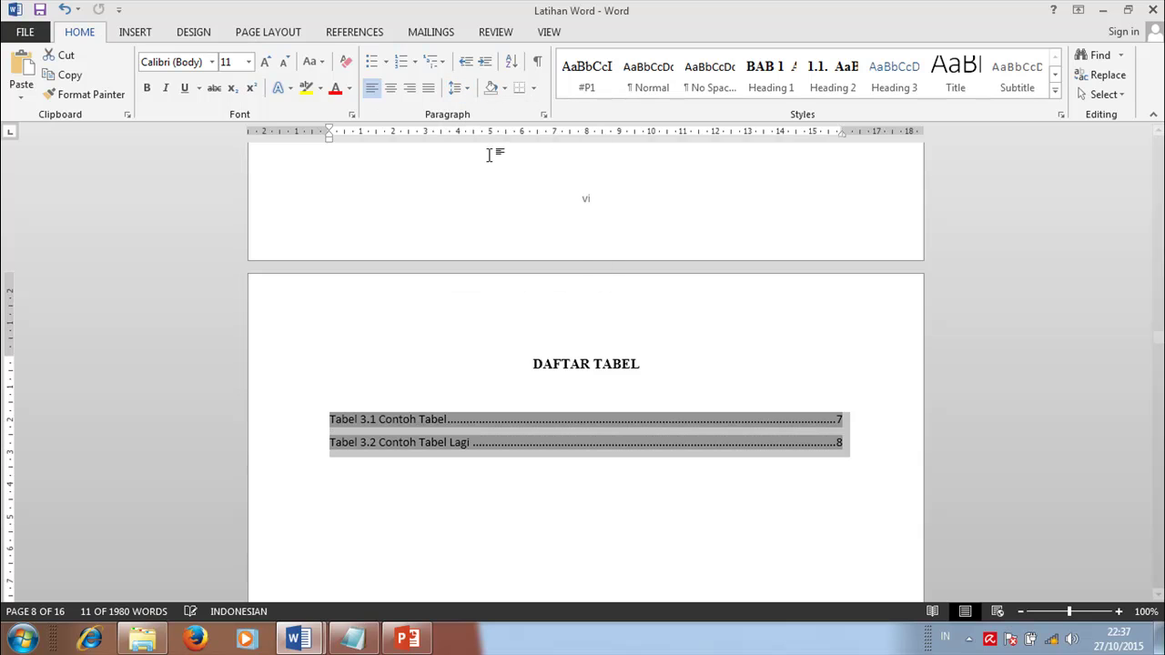
click(628, 496)
- Add a Heading 2 subchapter titled "Sub Bab Baru Lagi" after the first paragraph below Tabel 3.1, and save the document
scroll(624, 392, down, 5)
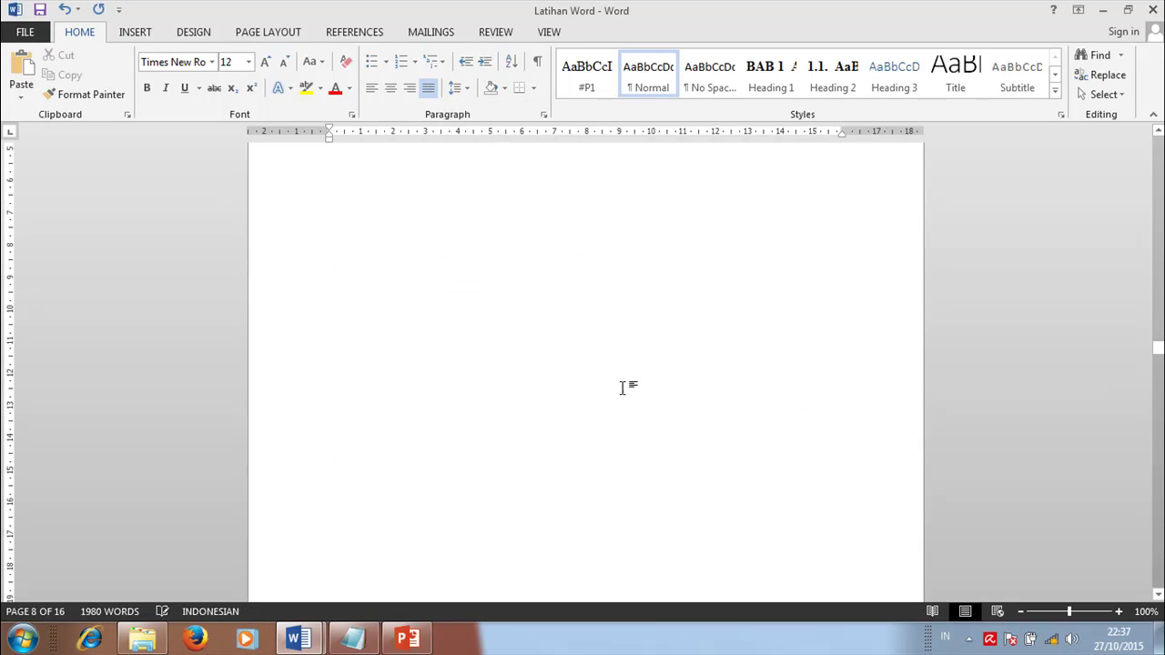
scroll(653, 380, down, 10)
scroll(1088, 393, down, 5)
scroll(1067, 382, up, 6)
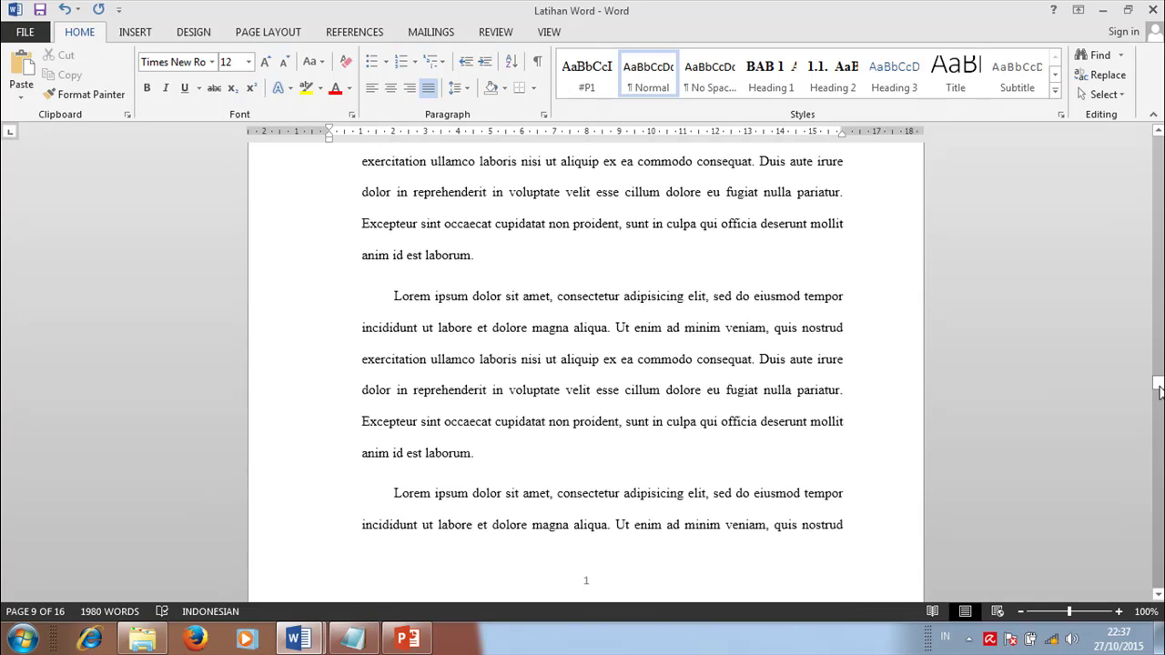
drag(1157, 379, 1157, 405)
scroll(533, 373, down, 3)
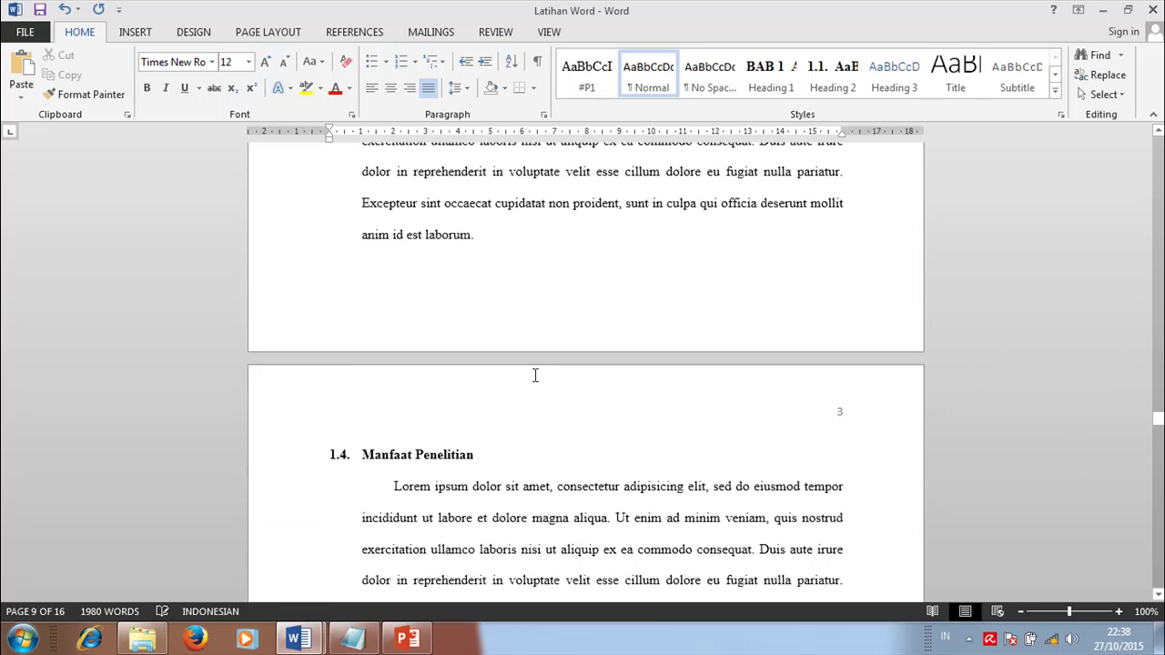
scroll(688, 404, down, 5)
drag(1158, 441, 1159, 564)
scroll(477, 303, up, 13)
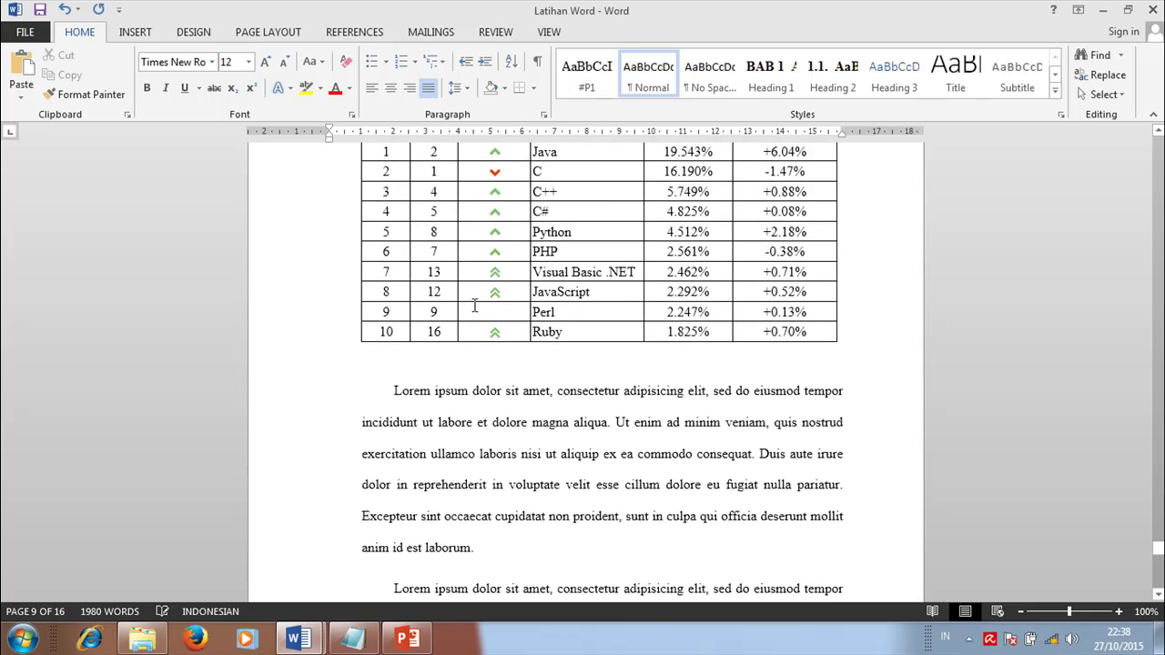
click(497, 557)
key(Return)
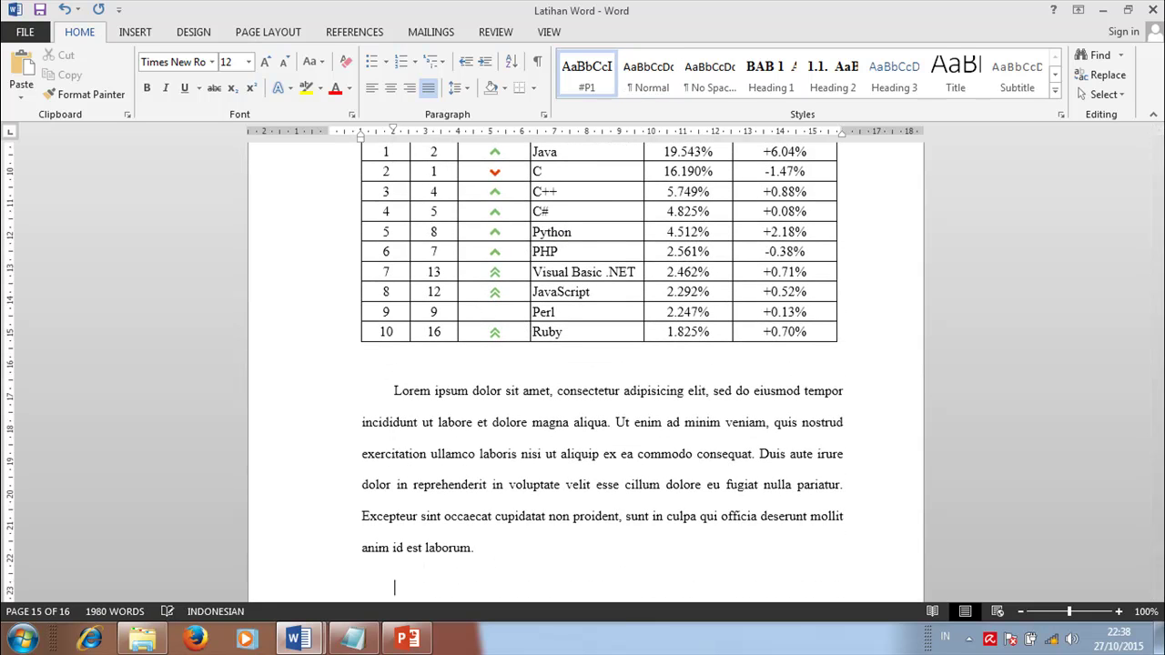
click(839, 81)
scroll(601, 445, down, 2)
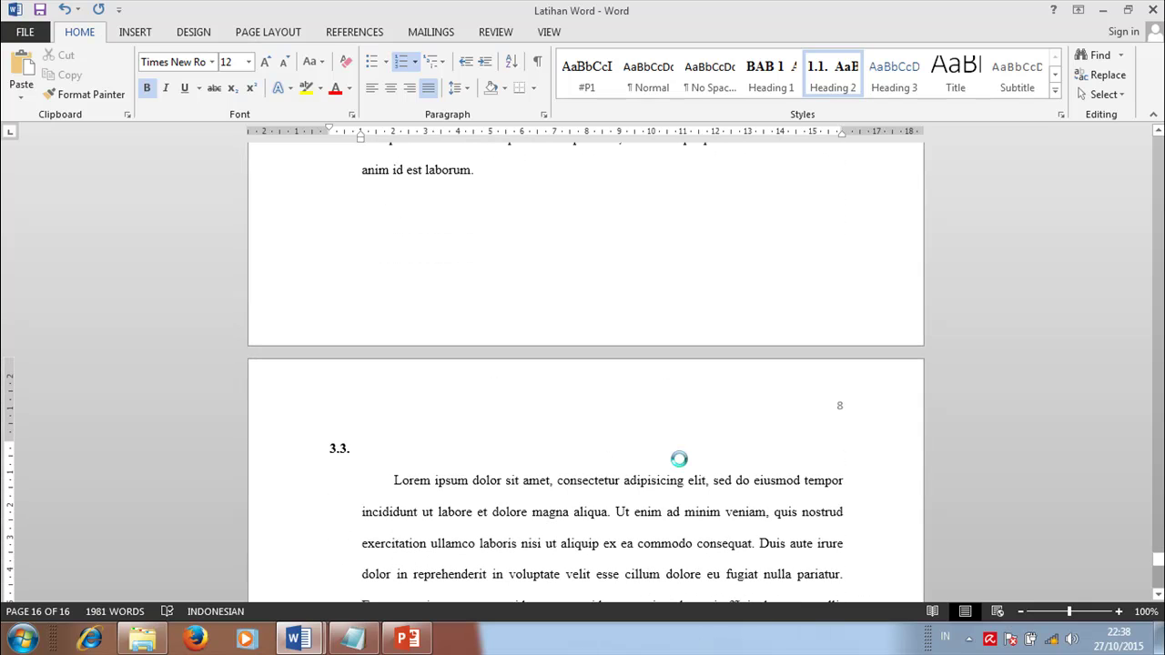
text(Sub Bab)
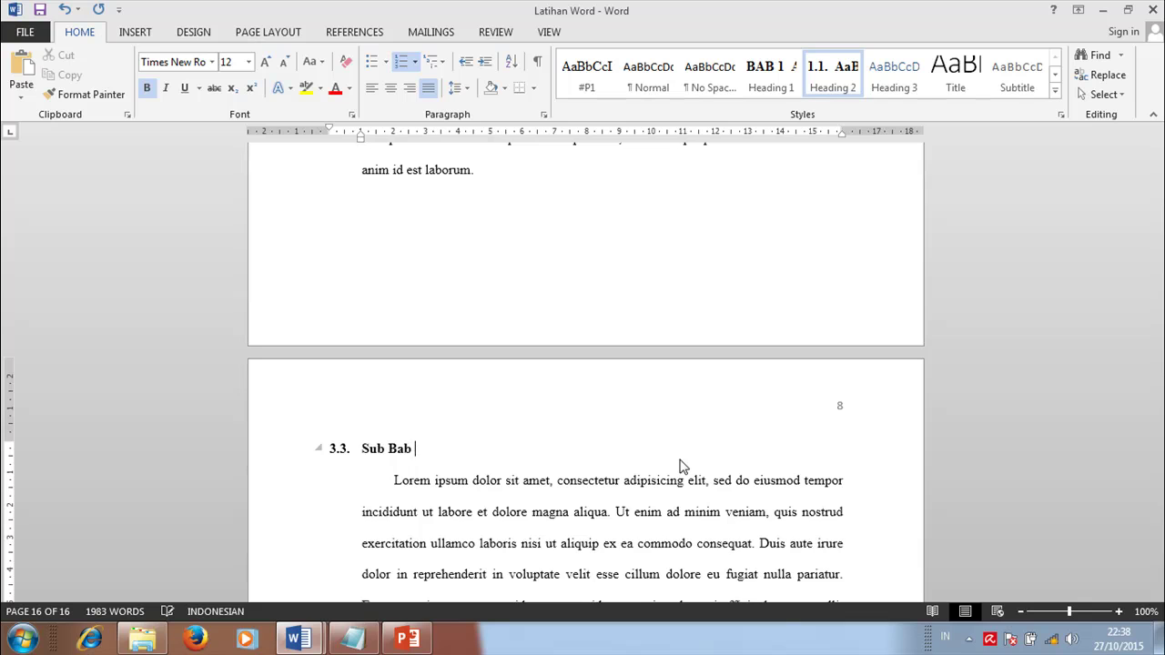
text( Baru Lagi)
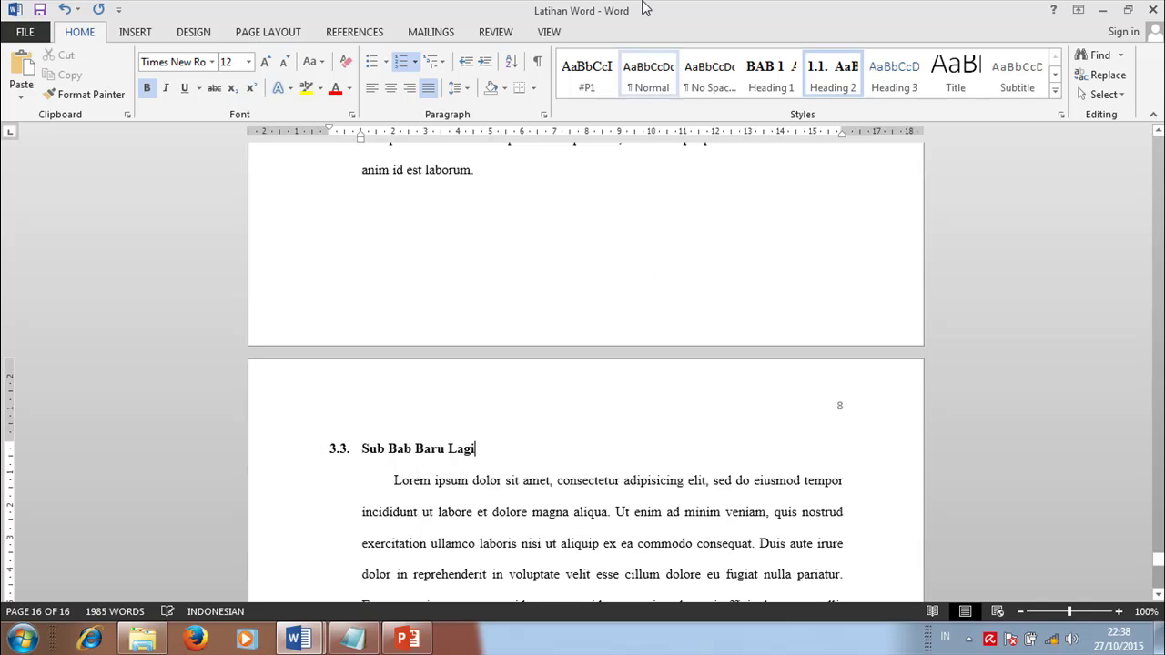
key(ctrl+s)
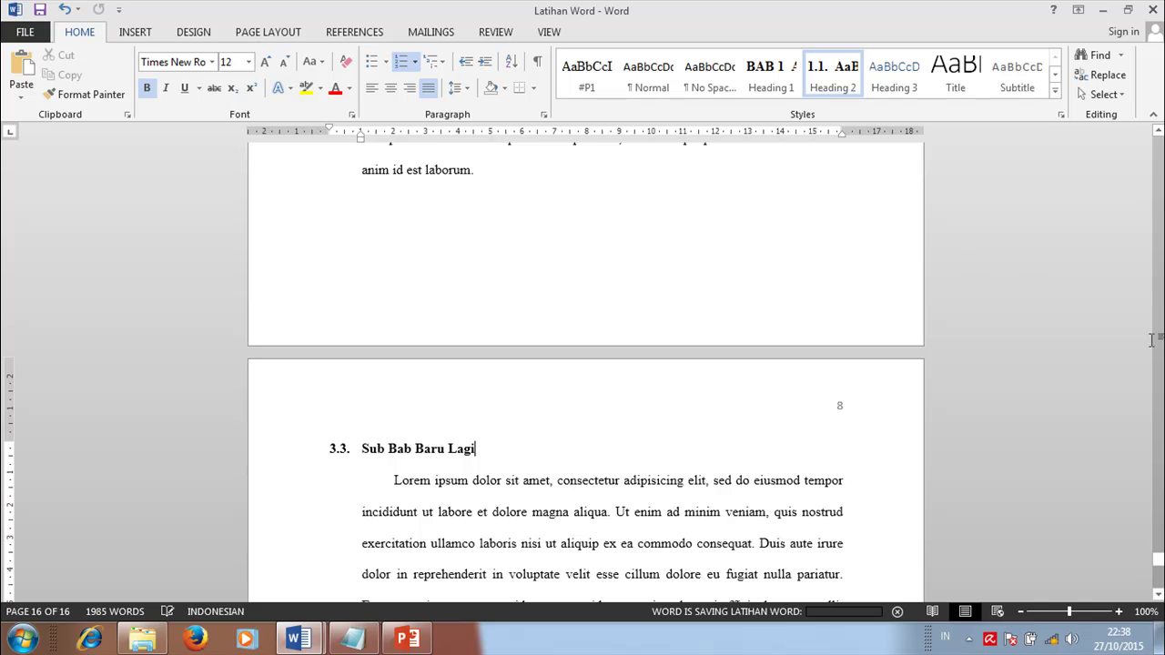
- Update the entire table of contents under DAFTAR ISI, not just its page numbers
drag(1159, 562, 1158, 244)
scroll(749, 482, down, 12)
scroll(736, 481, down, 5)
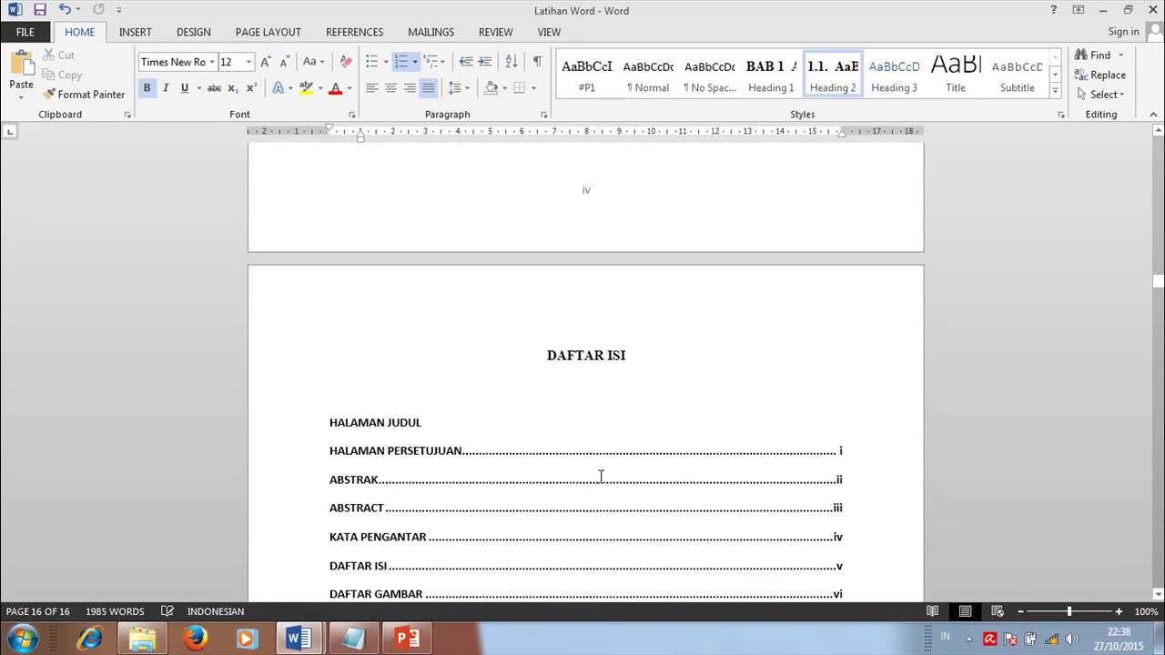
click(438, 444)
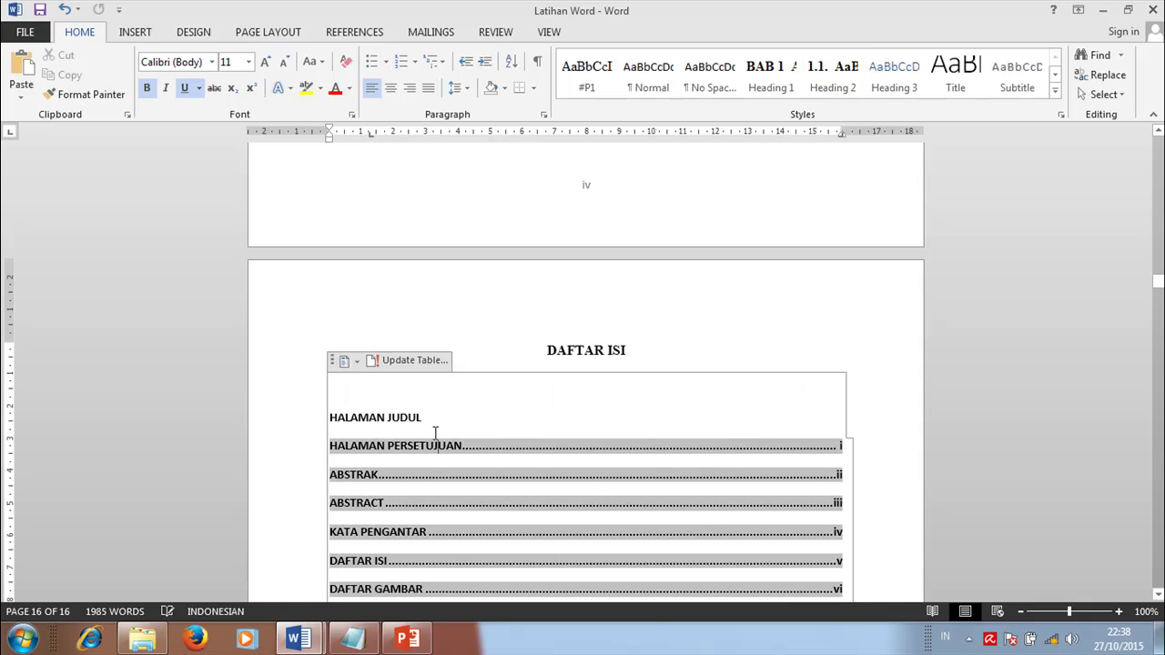
click(394, 366)
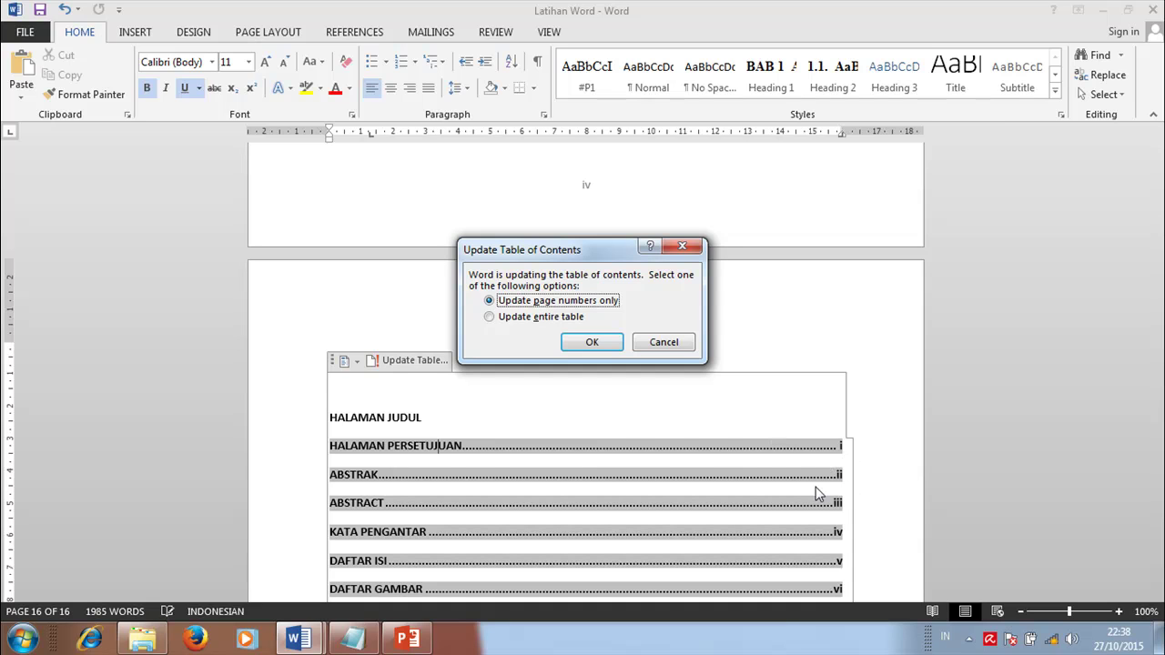
click(490, 318)
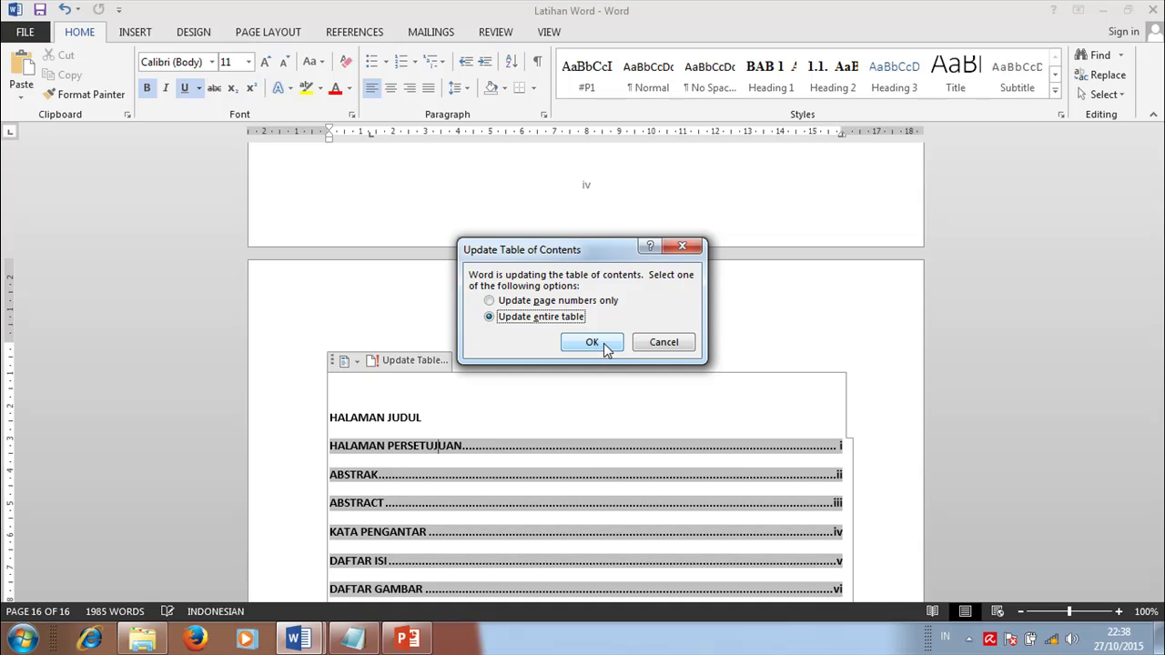
click(593, 343)
- Check the updated table of contents for the new subchapter under BAB 3 and its page number
scroll(609, 377, down, 5)
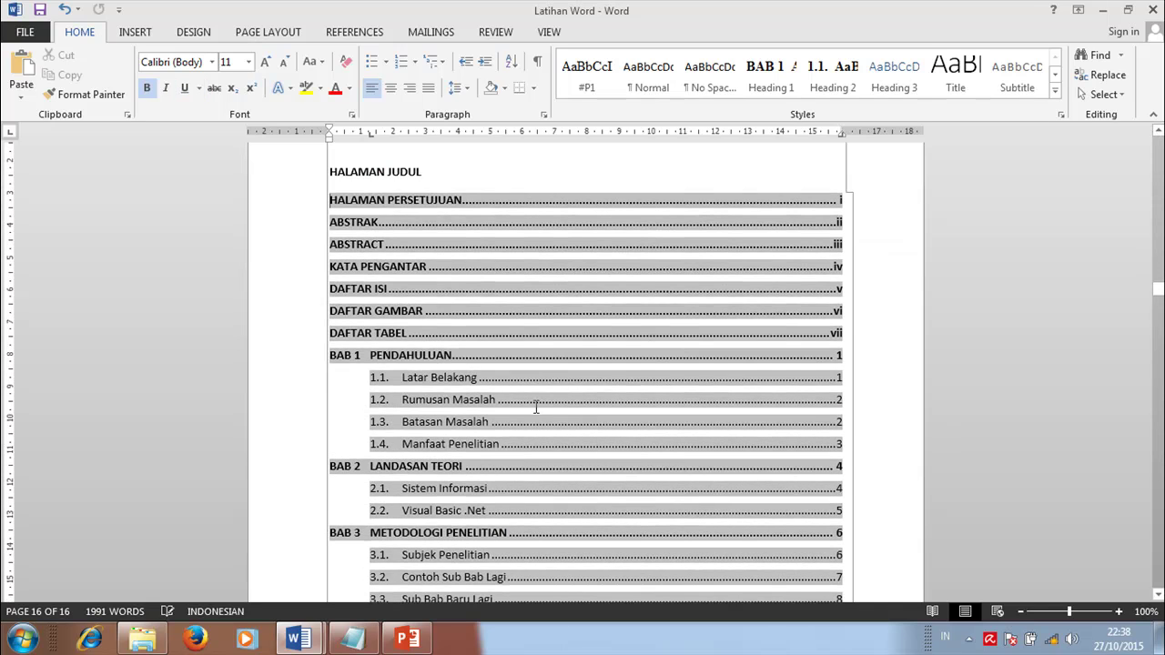
click(536, 407)
scroll(537, 408, down, 3)
click(425, 438)
scroll(833, 433, down, 5)
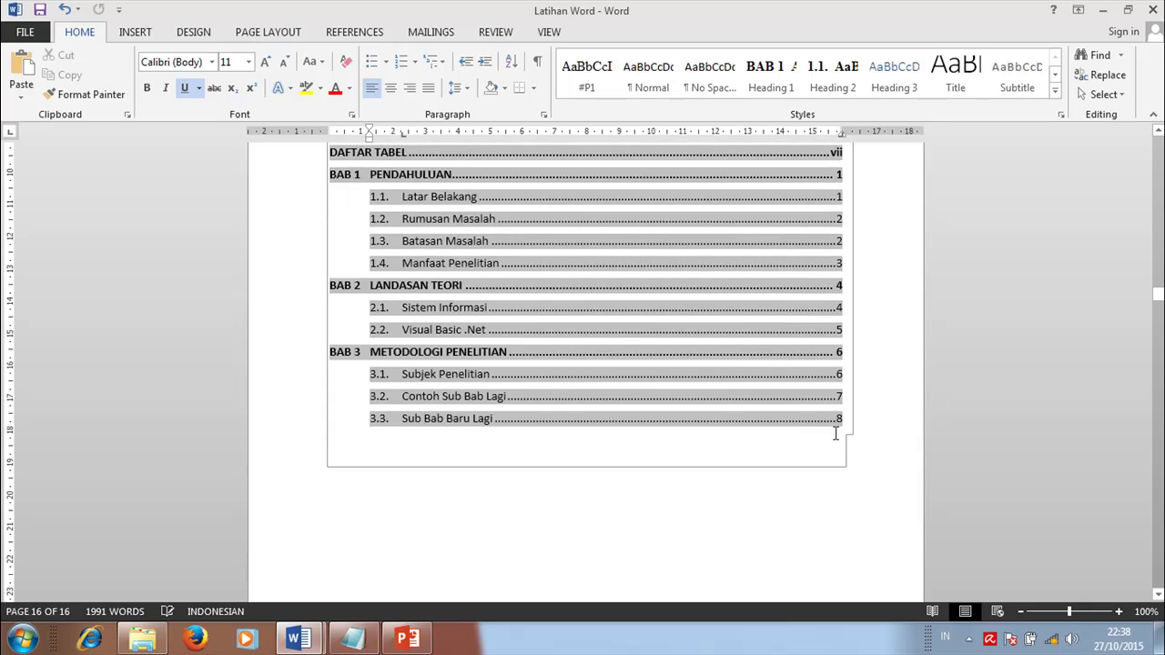
scroll(835, 434, up, 7)
scroll(941, 355, up, 2)
- Update the list of figures under DAFTAR GAMBAR and save the document
scroll(907, 373, down, 14)
scroll(832, 397, down, 1)
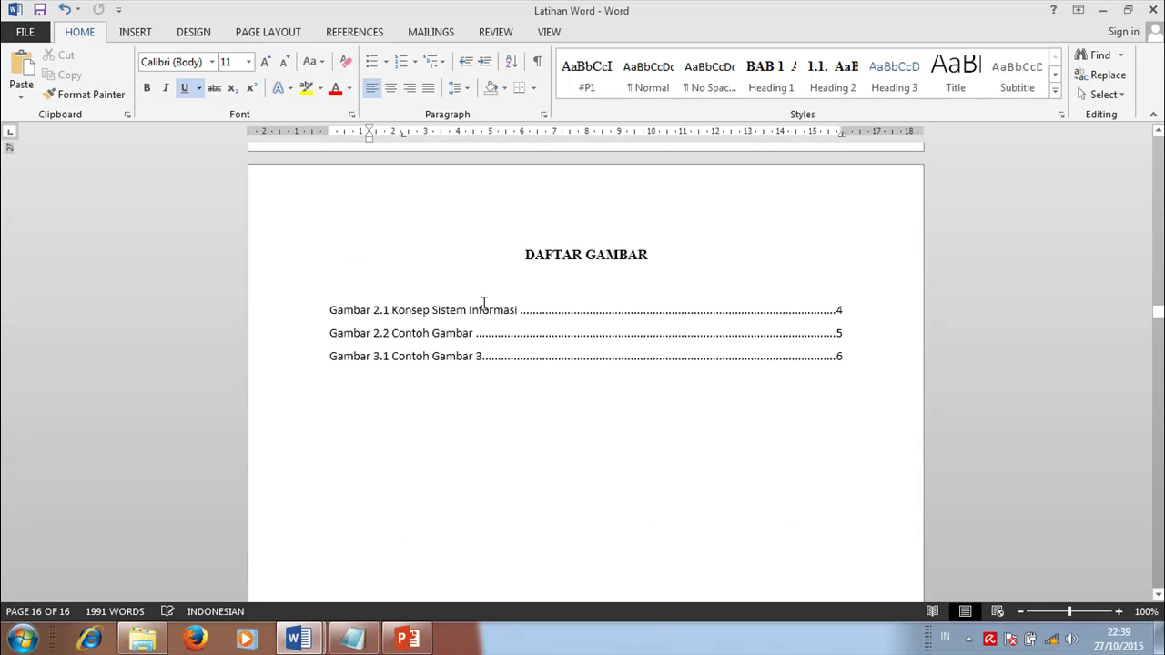
right_click(478, 312)
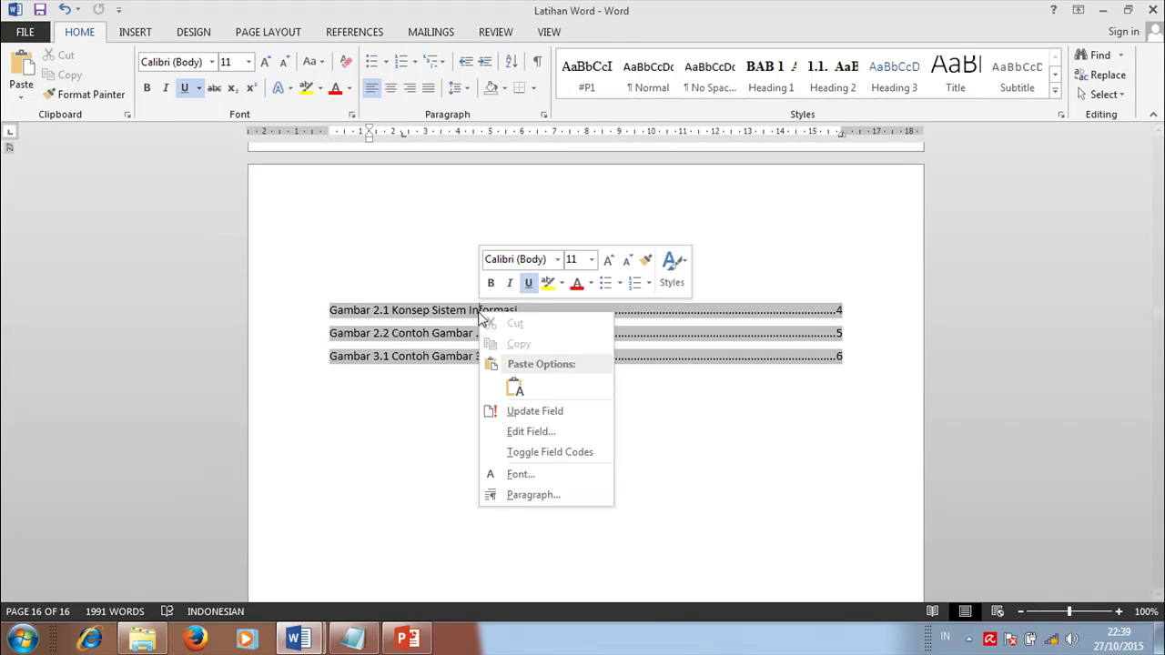
click(537, 411)
click(593, 341)
drag(1159, 312, 1160, 543)
click(39, 10)
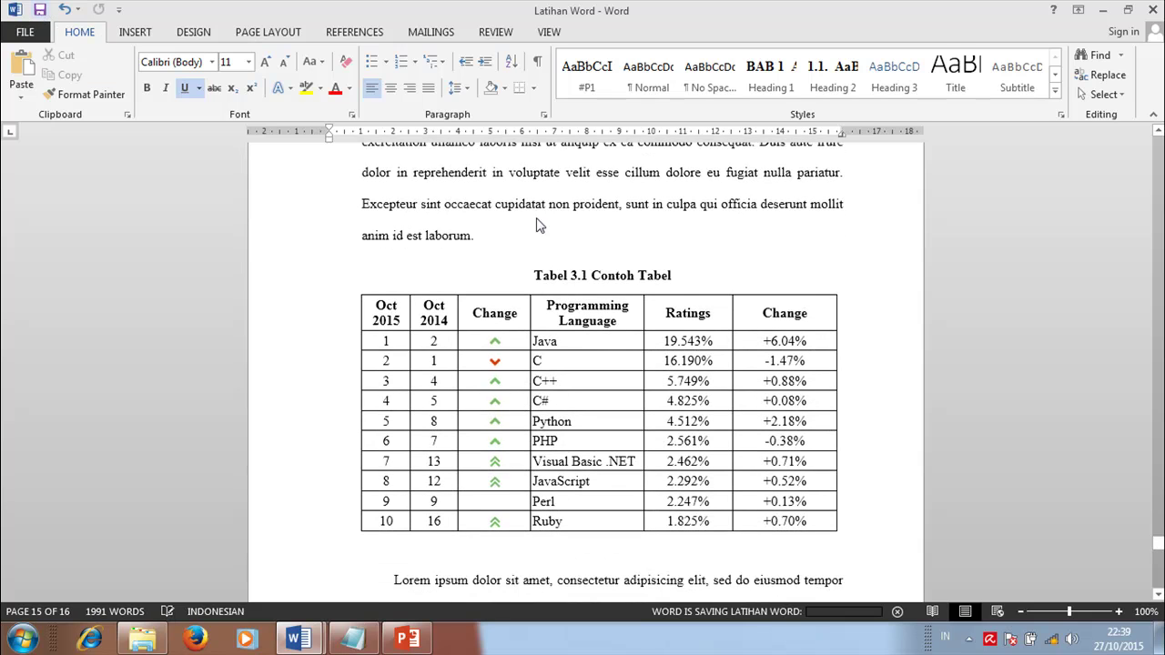
- Follow the table of contents link for 3.2 Contoh Sub Bab Lagi to its section in the document
mouse_move(1158, 542)
mouse_down()
mouse_move(1158, 196)
mouse_move(1157, 297)
mouse_up()
click(497, 273)
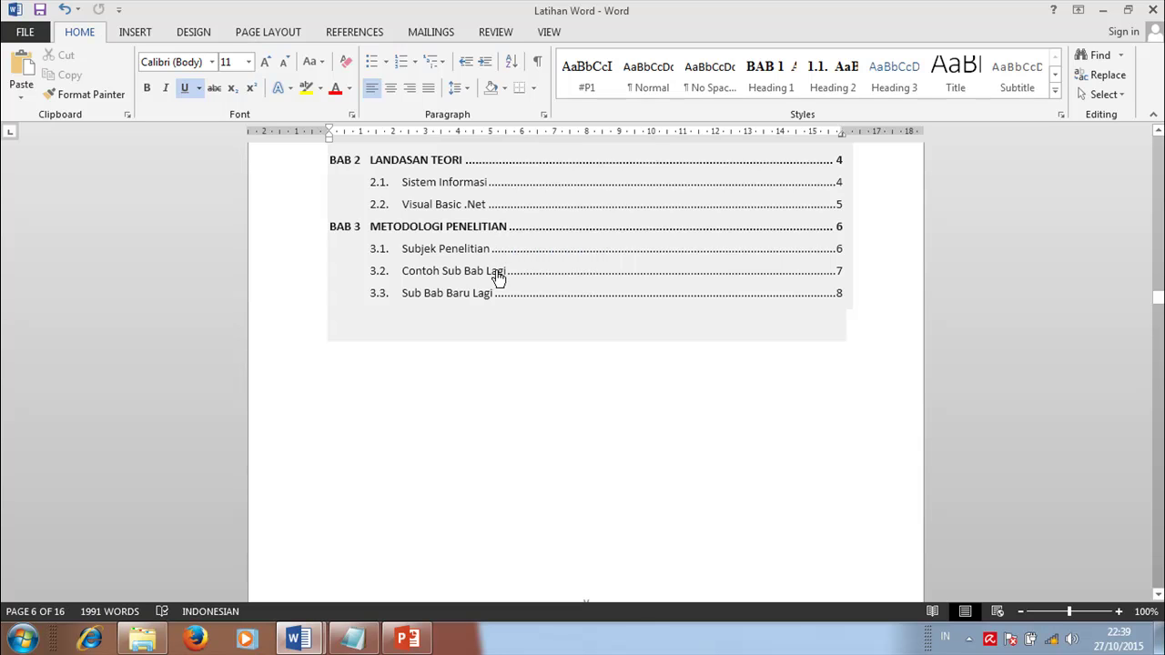
ctrl+click(497, 273)
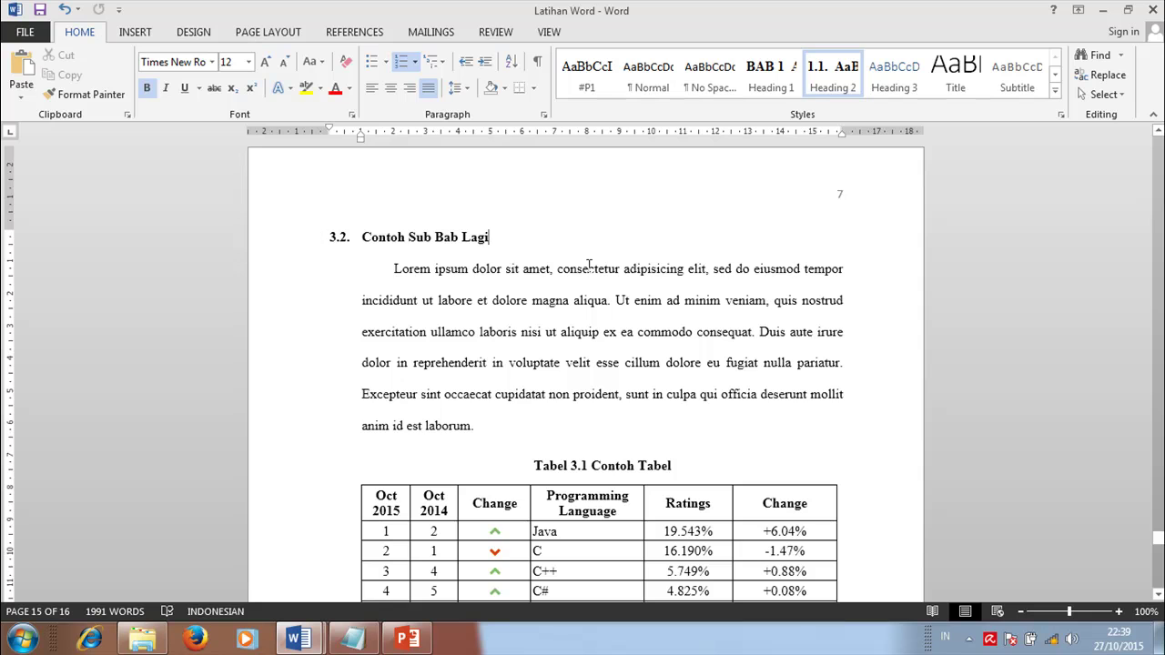
scroll(1122, 381, up, 5)
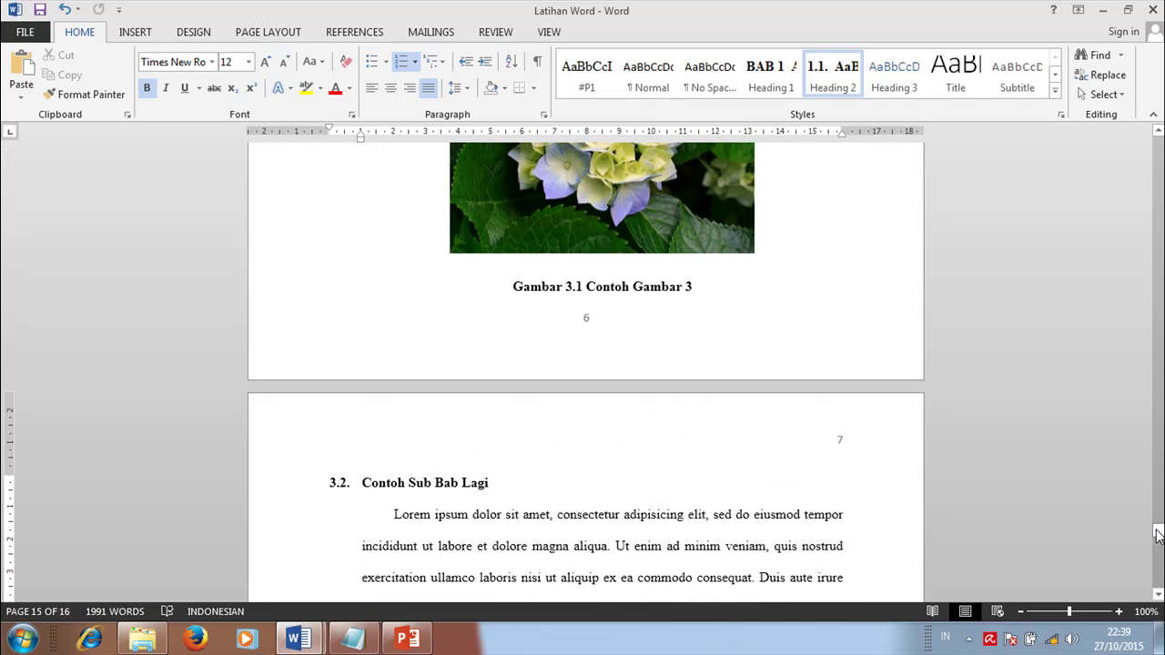
- Save a copy of the thesis as a PDF named Latihan Word in the MS WORD folder, opening it after publishing
drag(1152, 529, 1158, 136)
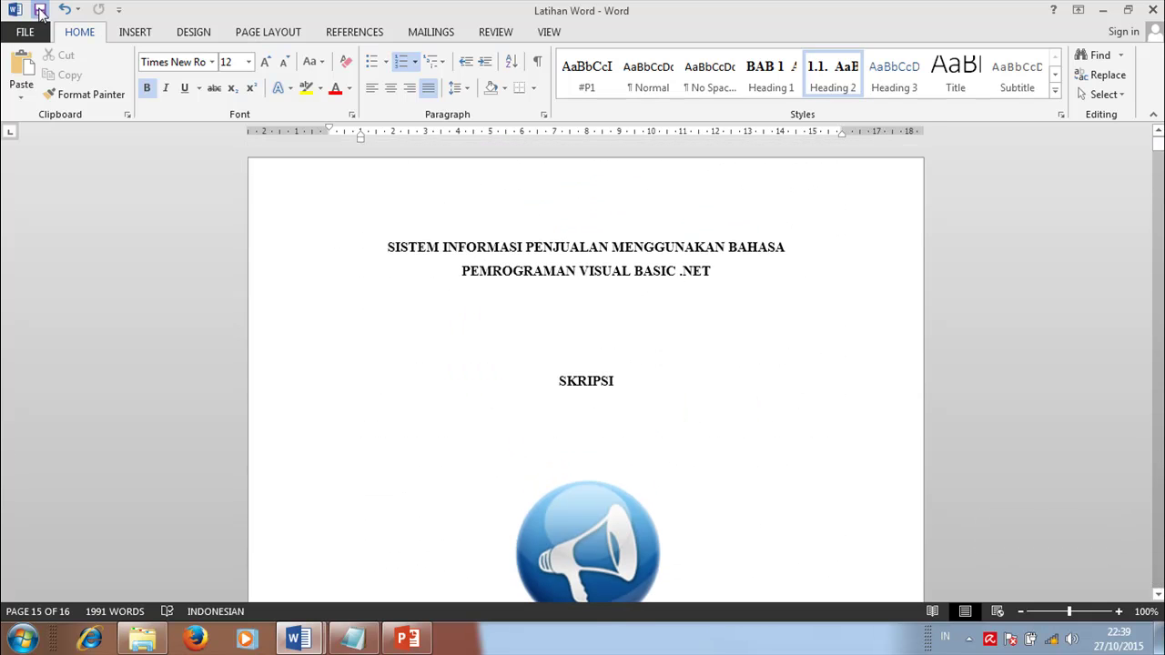
click(26, 32)
click(57, 202)
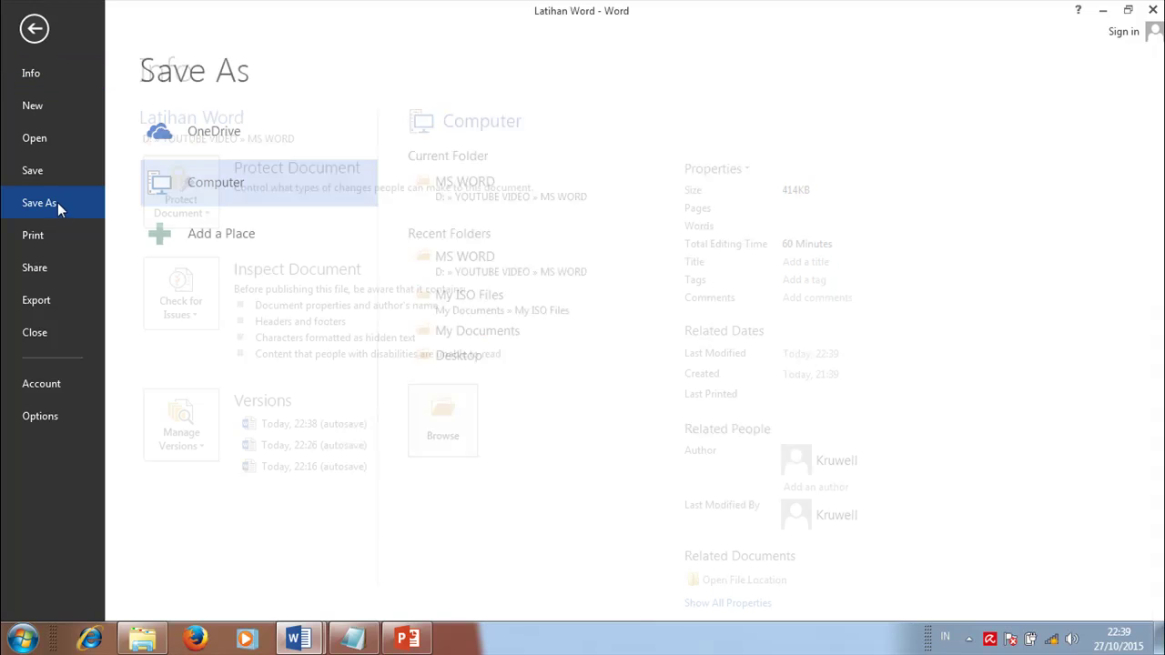
click(507, 192)
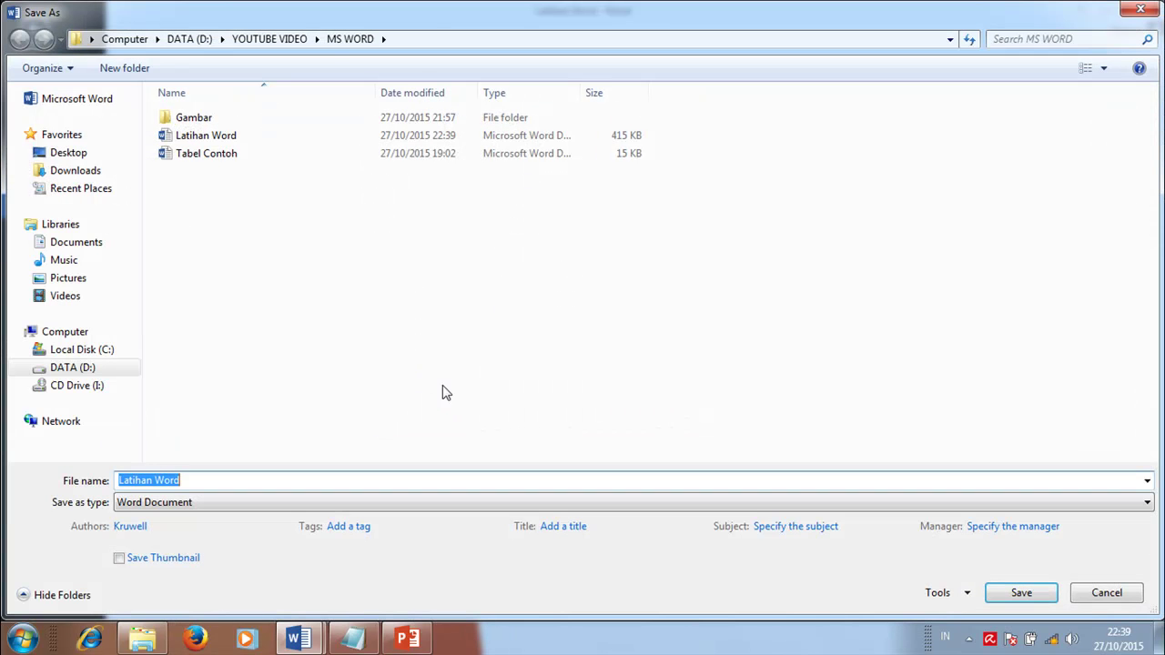
click(190, 506)
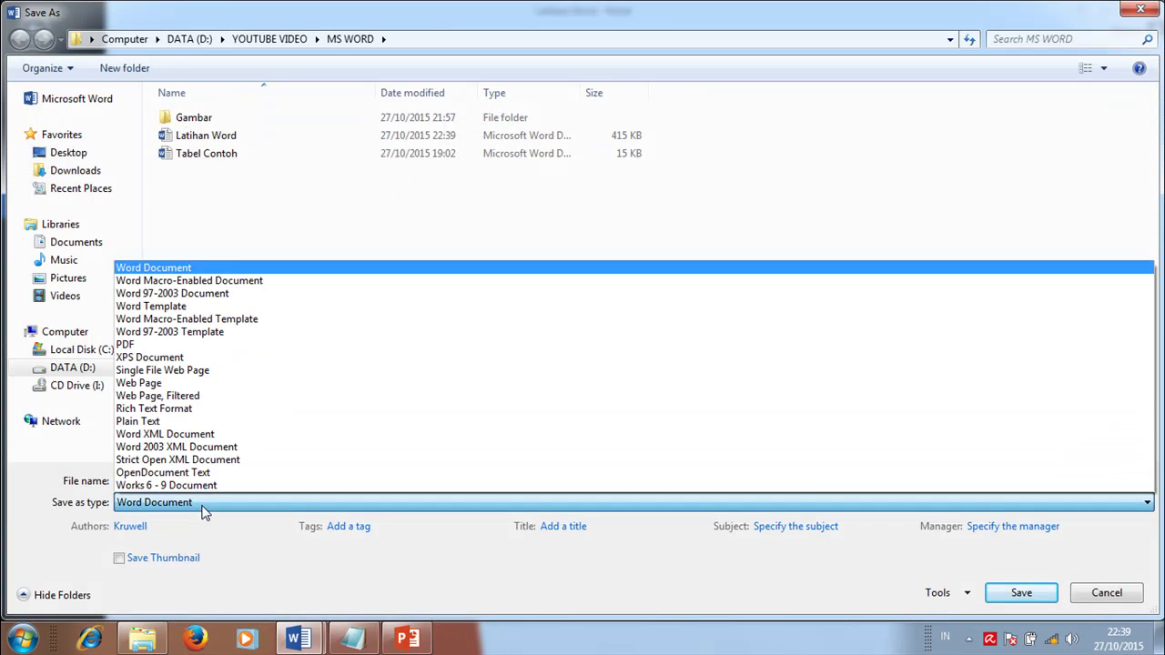
click(156, 345)
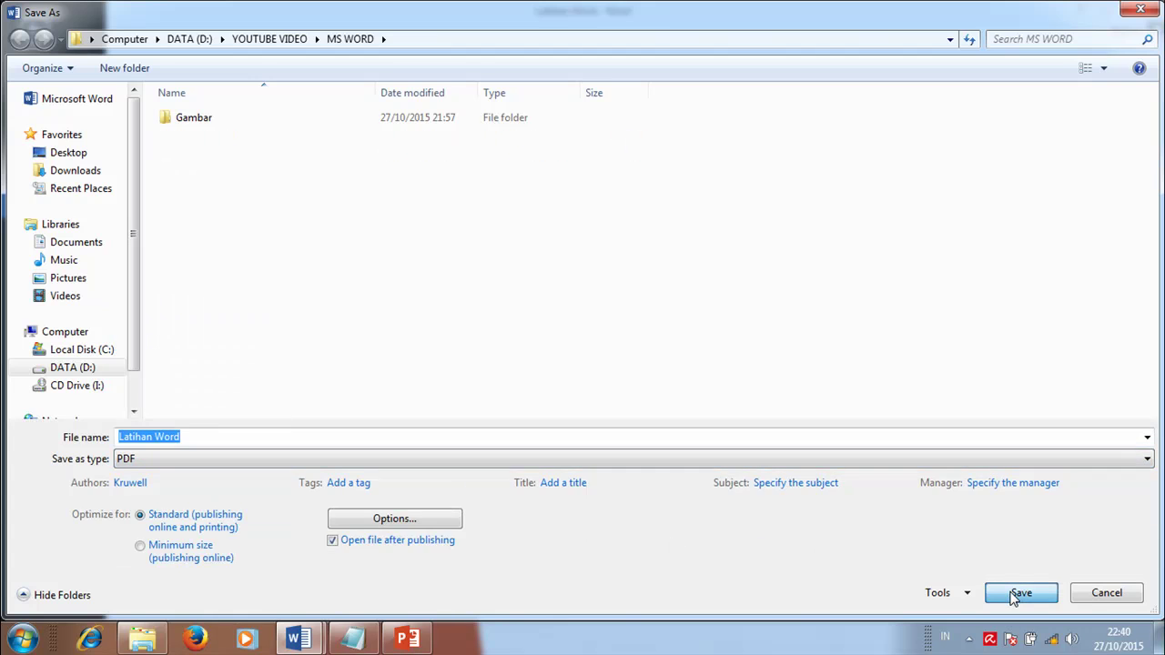
click(1017, 594)
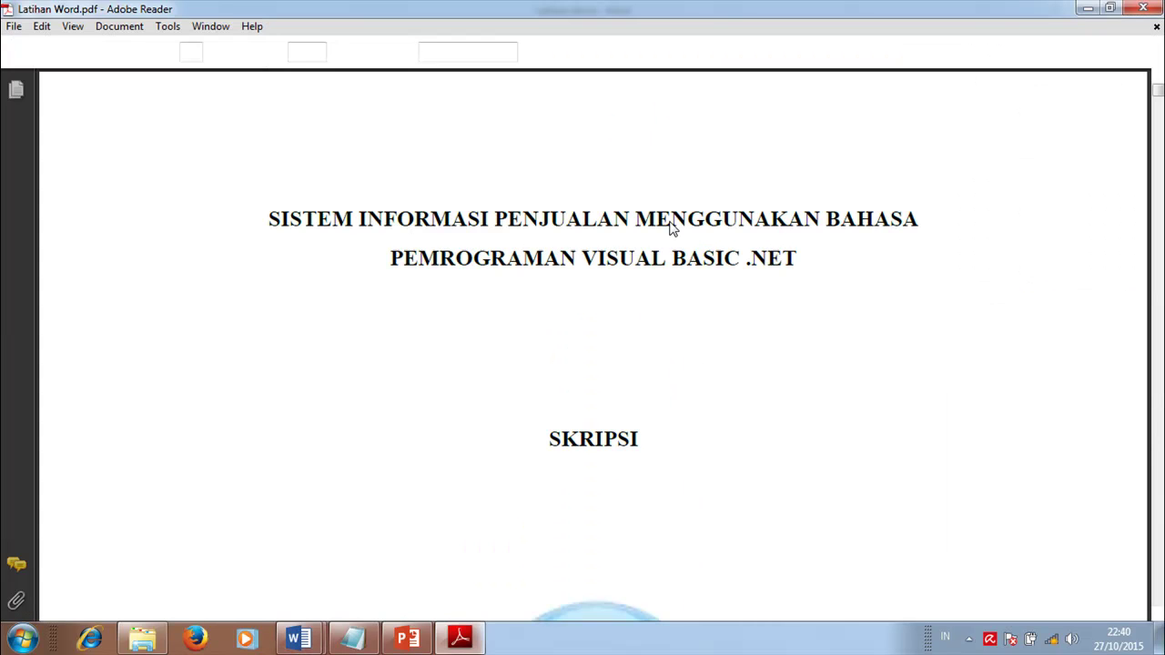
- Review the exported PDF's front pages and DAFTAR ISI, and follow its table of contents link to 3.2 Contoh Sub Bab Lagi
scroll(802, 288, down, 3)
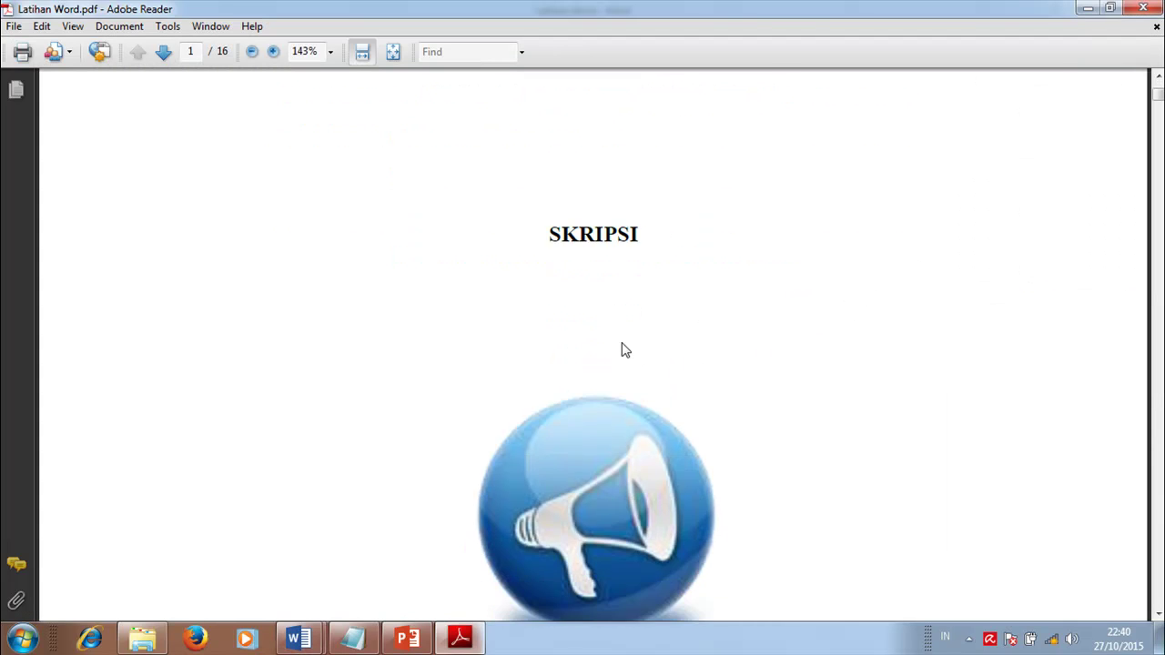
scroll(1092, 329, down, 15)
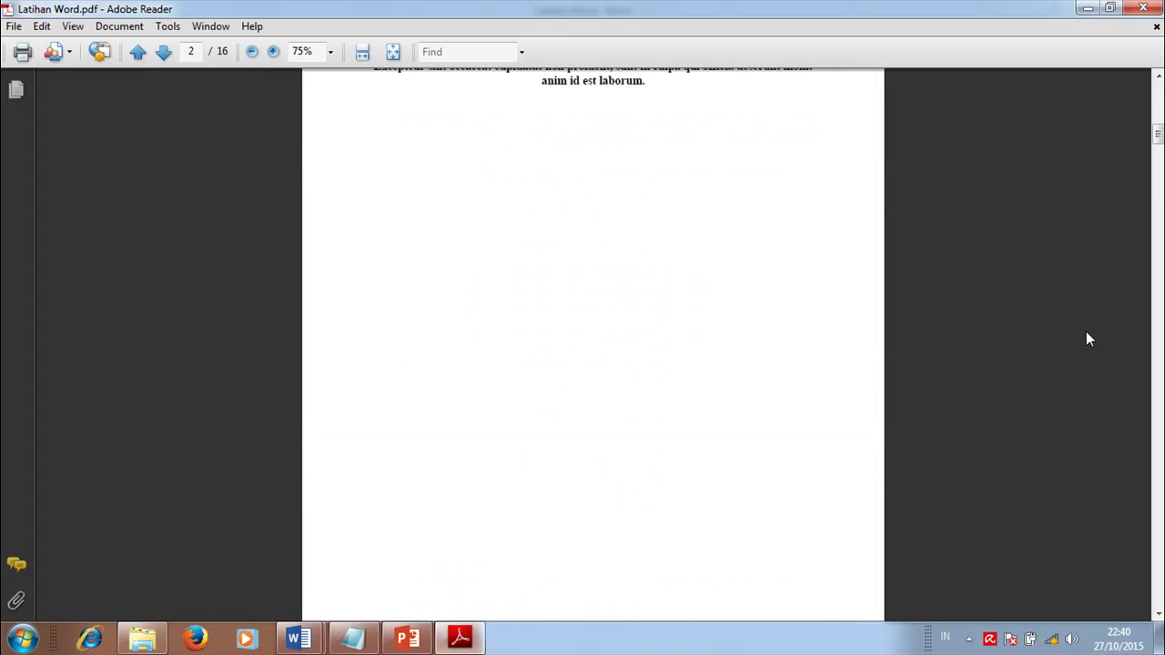
scroll(1089, 354, down, 15)
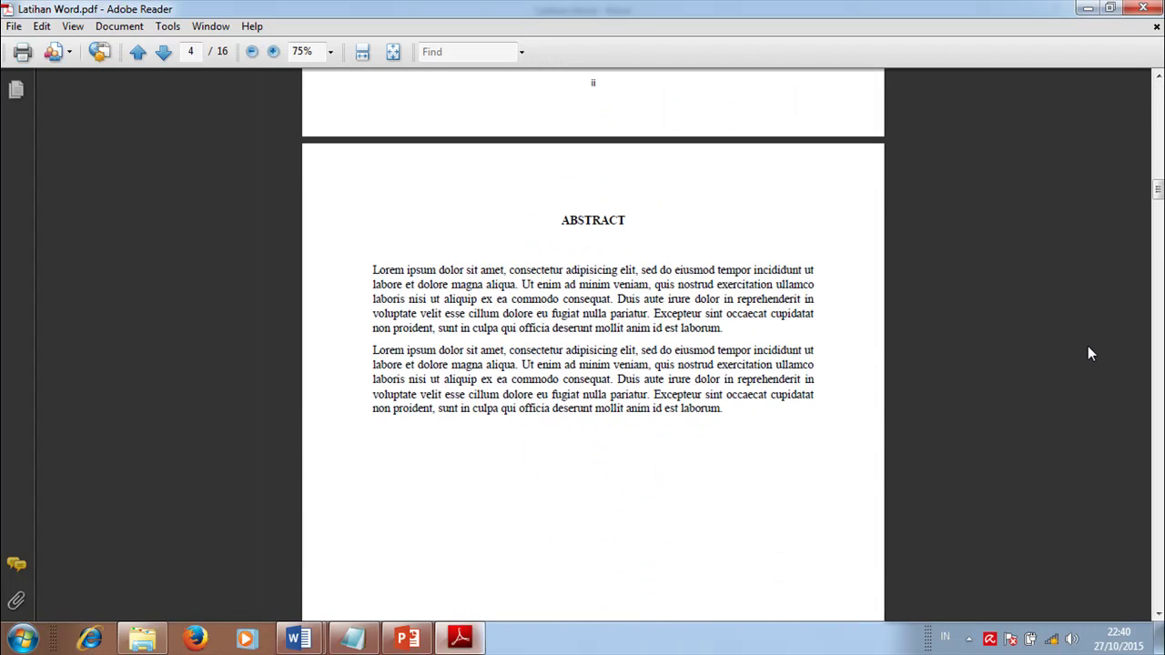
scroll(1089, 354, down, 10)
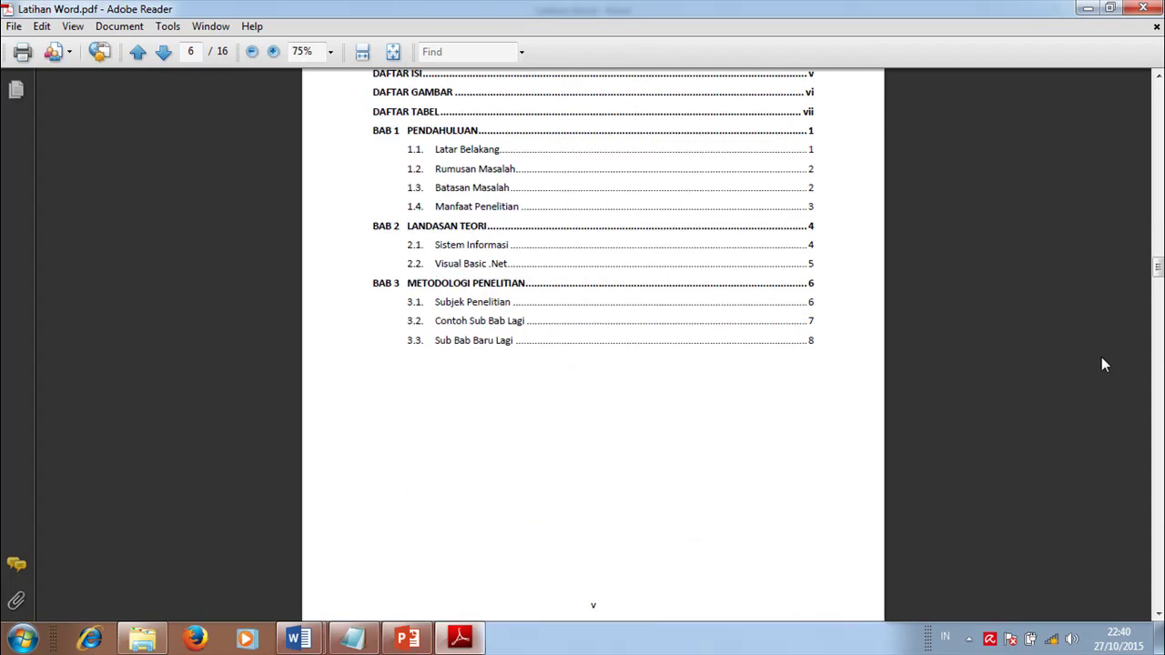
scroll(1101, 356, up, 3)
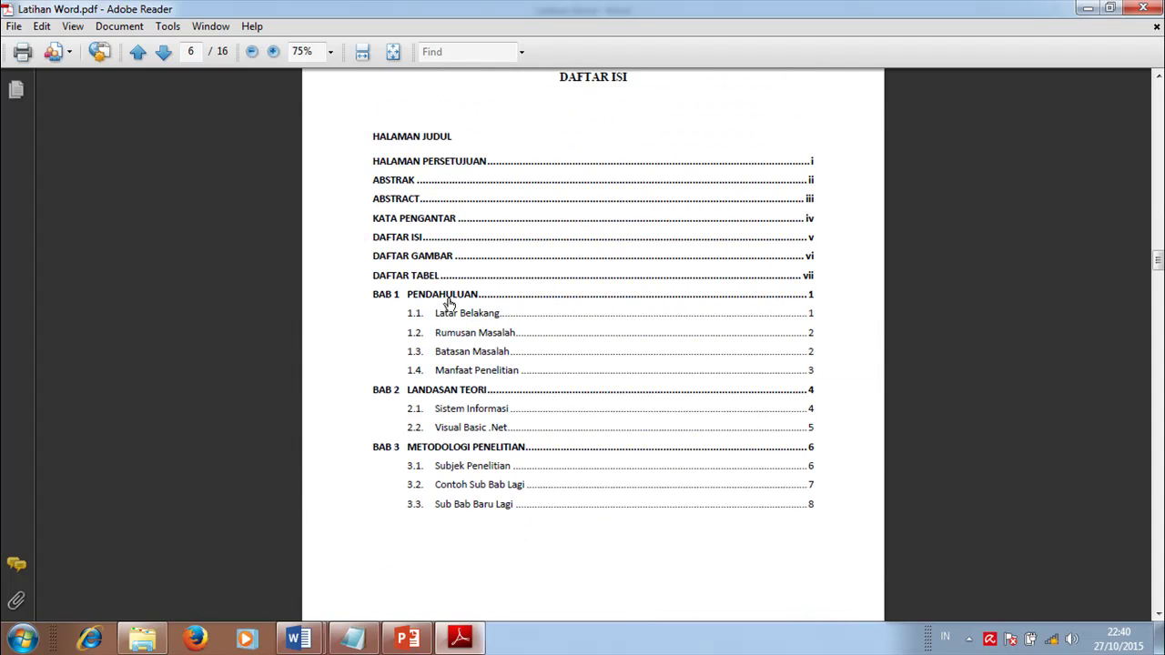
click(444, 265)
click(471, 163)
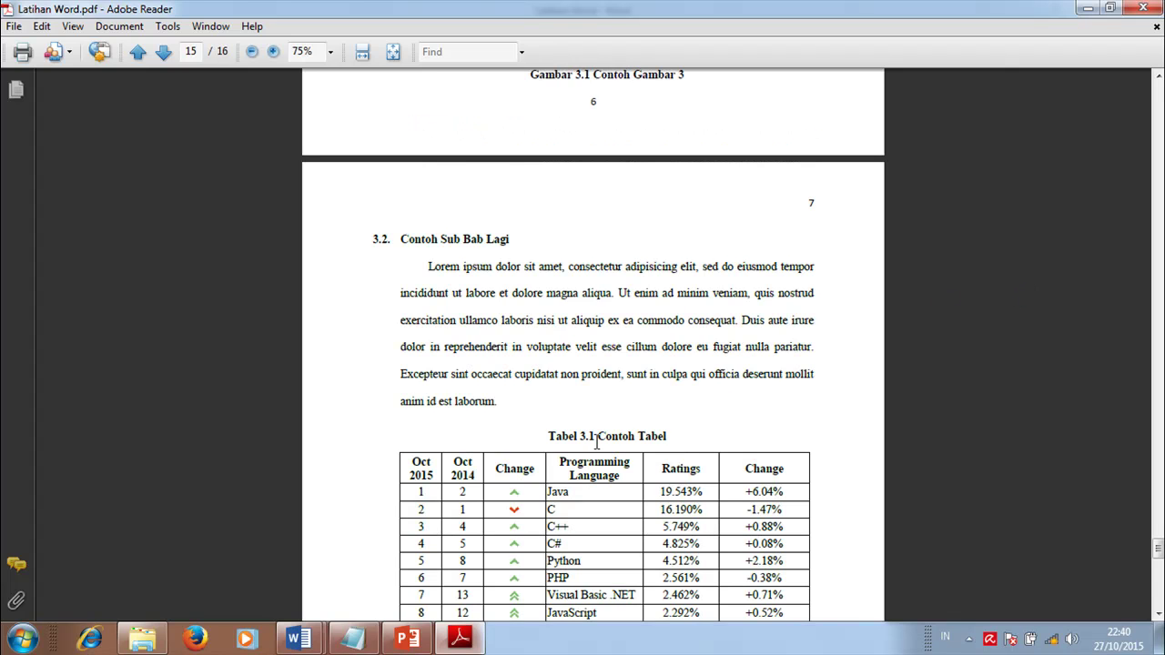
- Check the BAB 3 pages and figure caption in the exported PDF, and close the PDF reader
scroll(646, 310, up, 5)
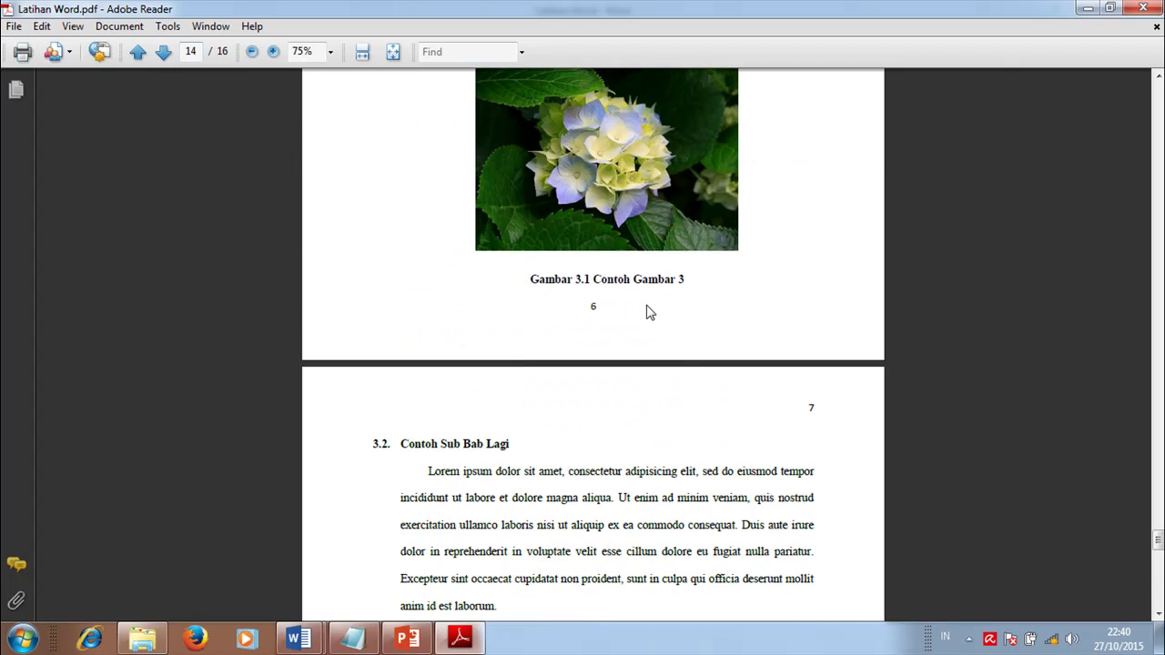
scroll(639, 341, up, 15)
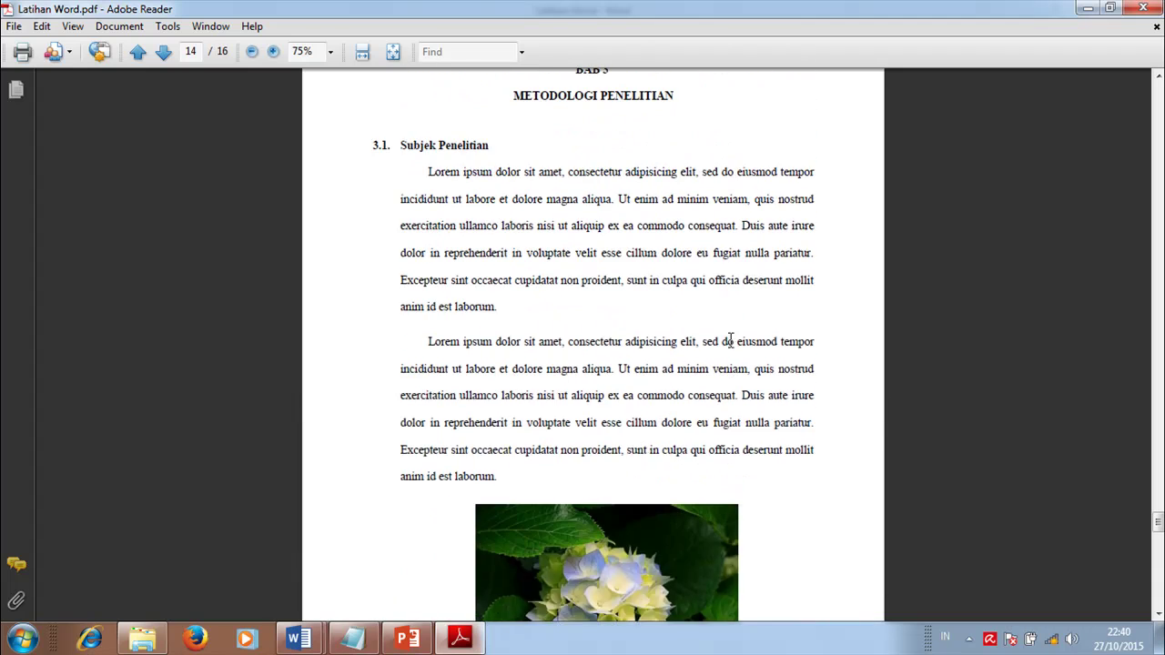
click(1152, 11)
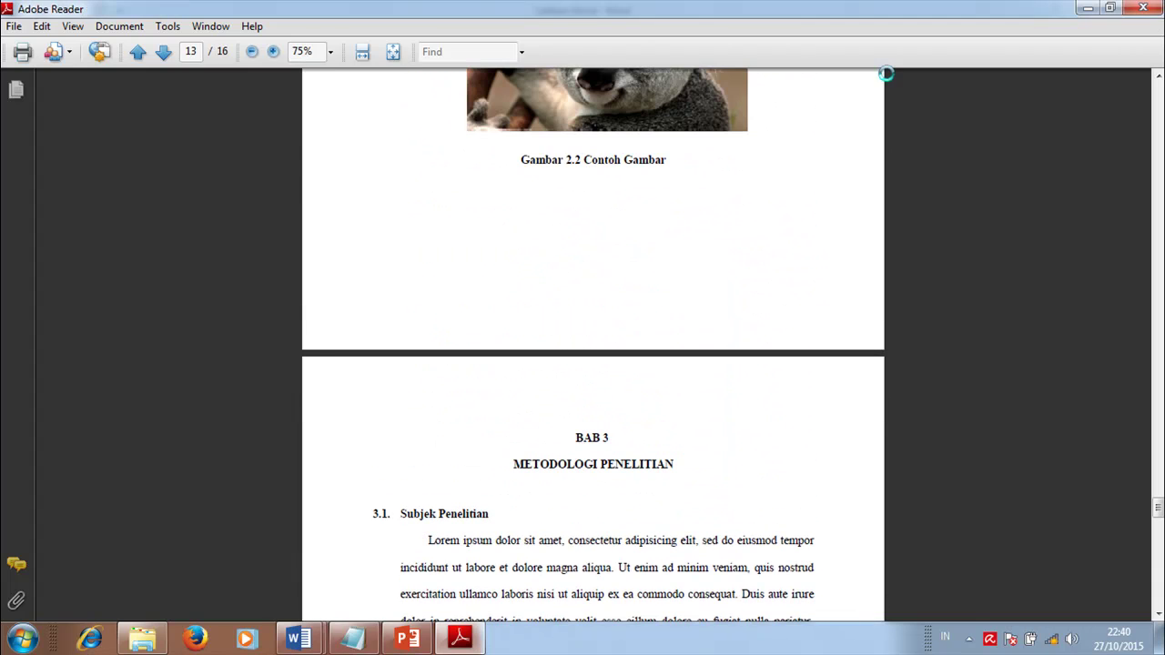